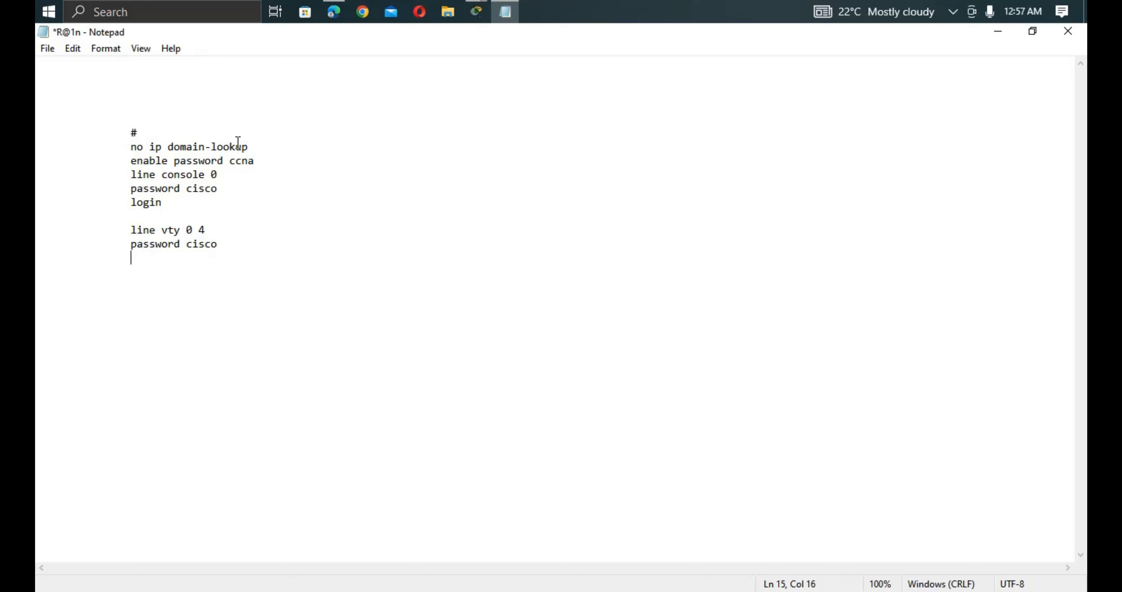
Add 'login' and a closing '#' under the vty password line, then select the whole configuration block.
type("login")
key("Down")
type("#")
left_click_drag(155, 277, 109, 133)
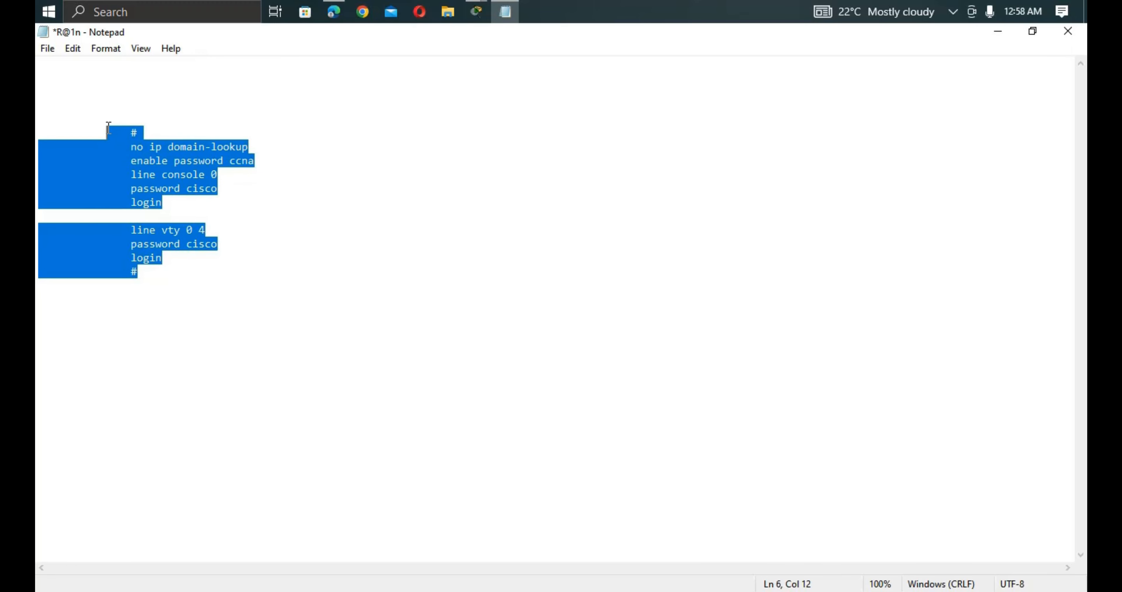
left_click(476, 12)
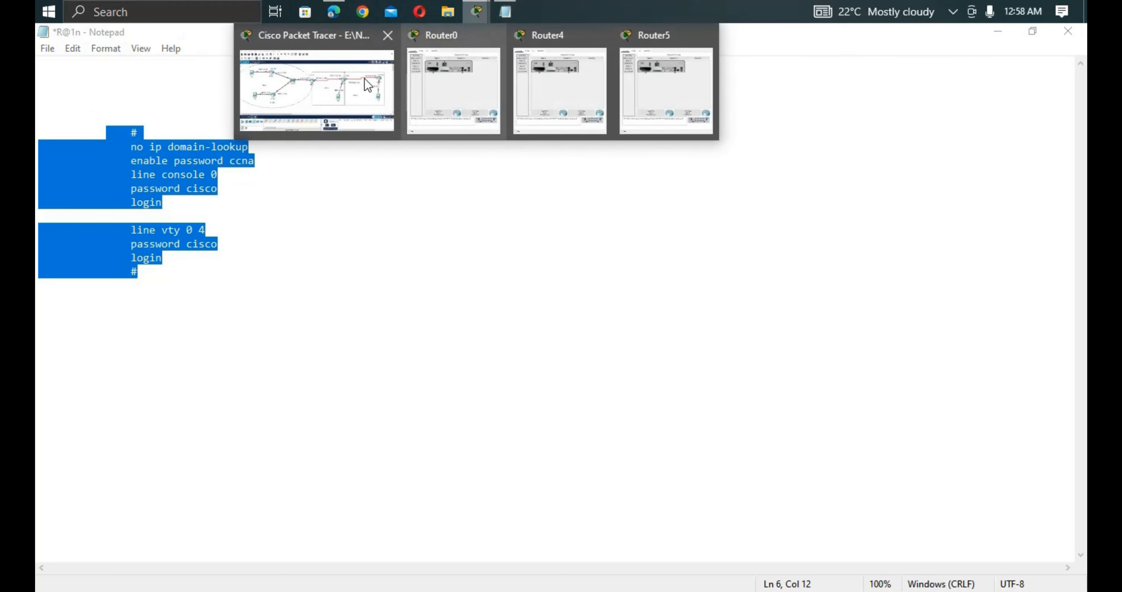
Place text notes R2 above Router1 and R3 near Router2 on the topology.
left_click(364, 78)
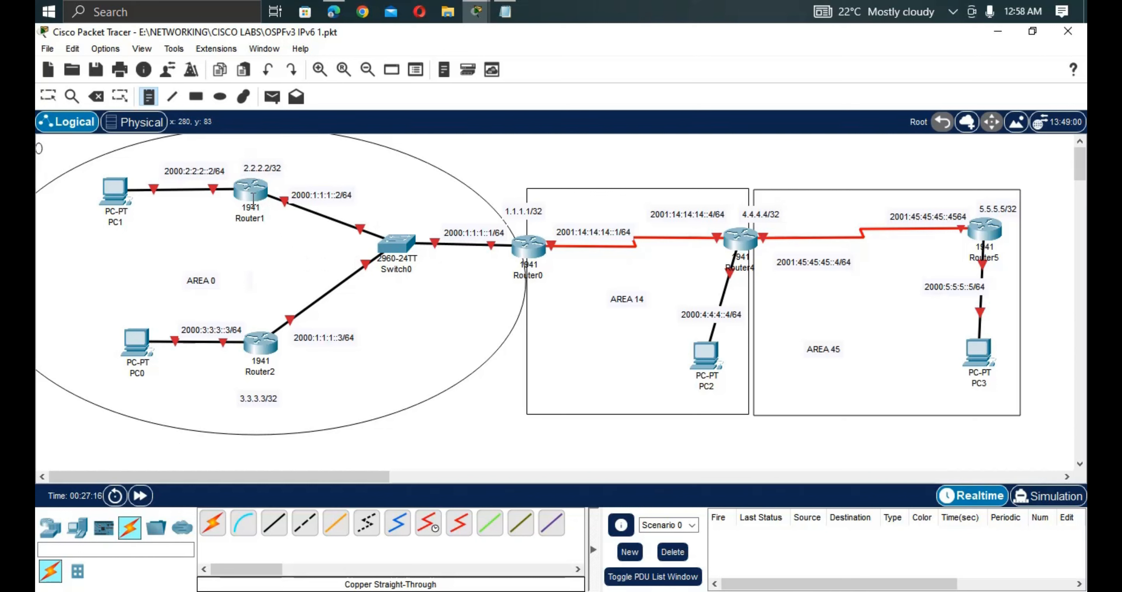
left_click(149, 100)
left_click(252, 150)
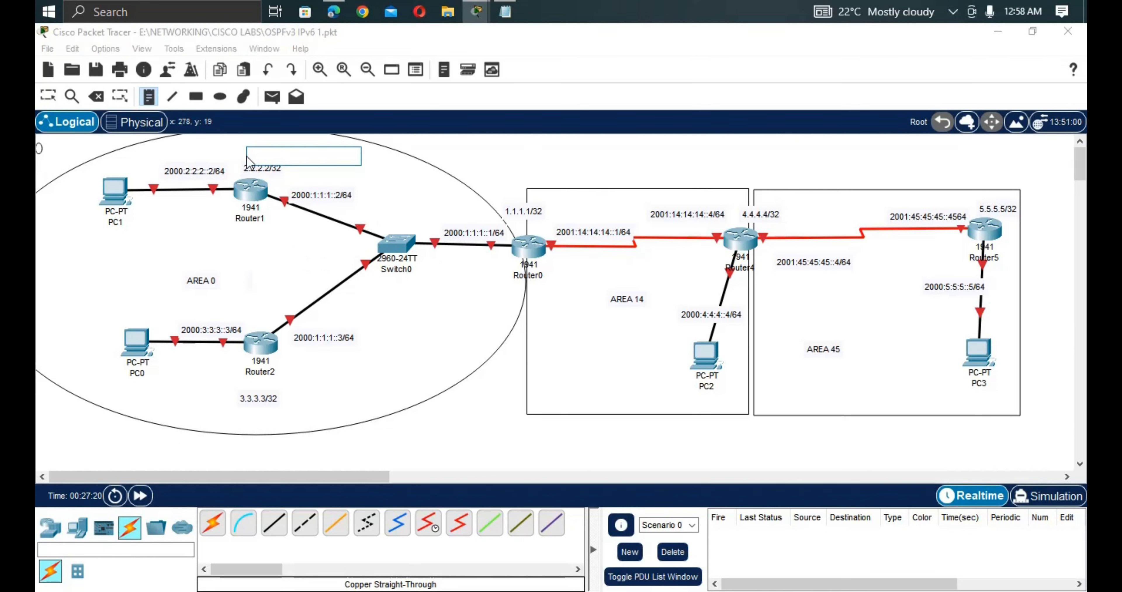
type("R2")
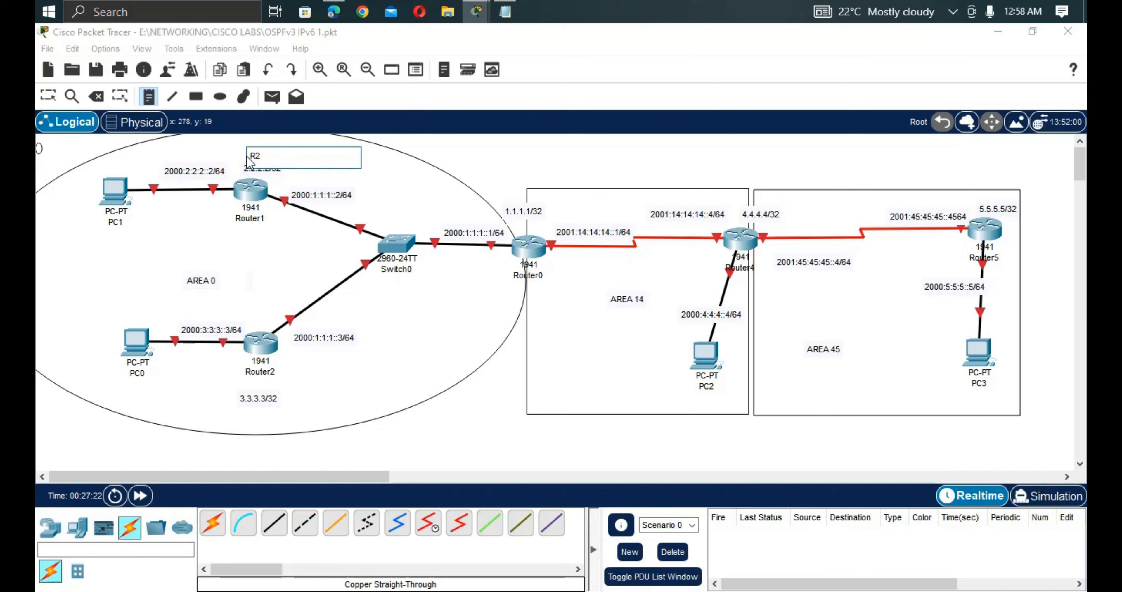
left_click(260, 310)
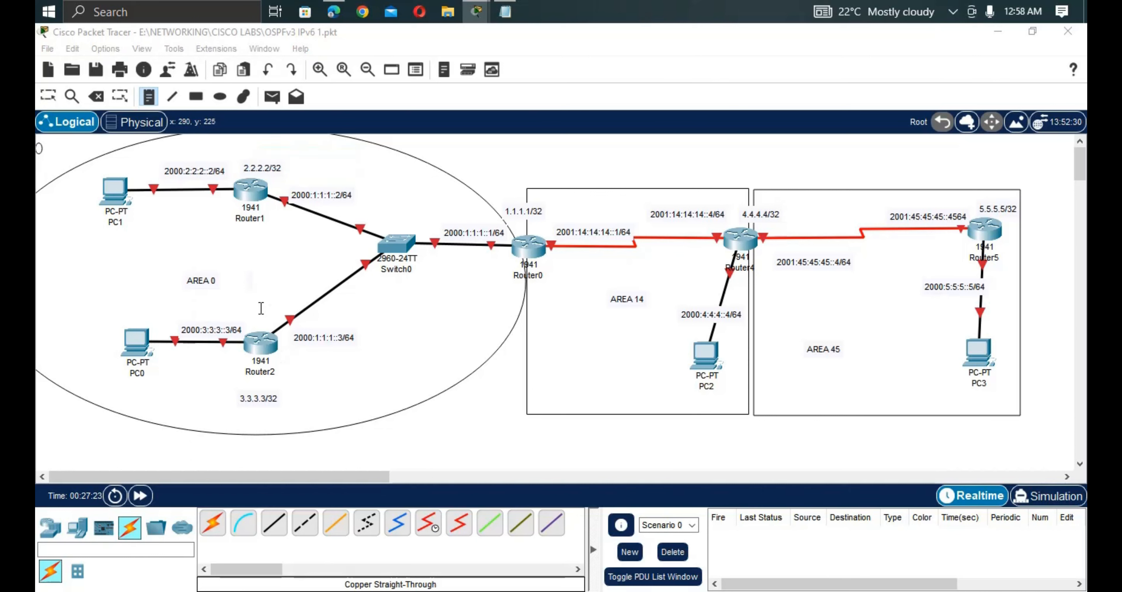
type("R3")
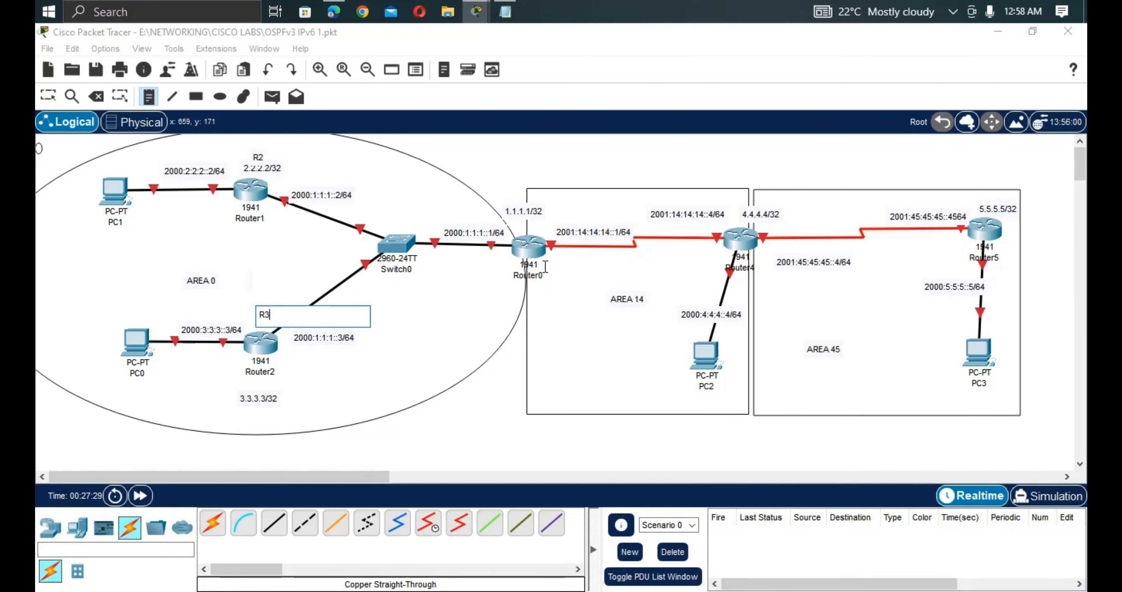
Label Router0, Router4 and Router5 as R1, R4 and R5.
left_click(517, 184)
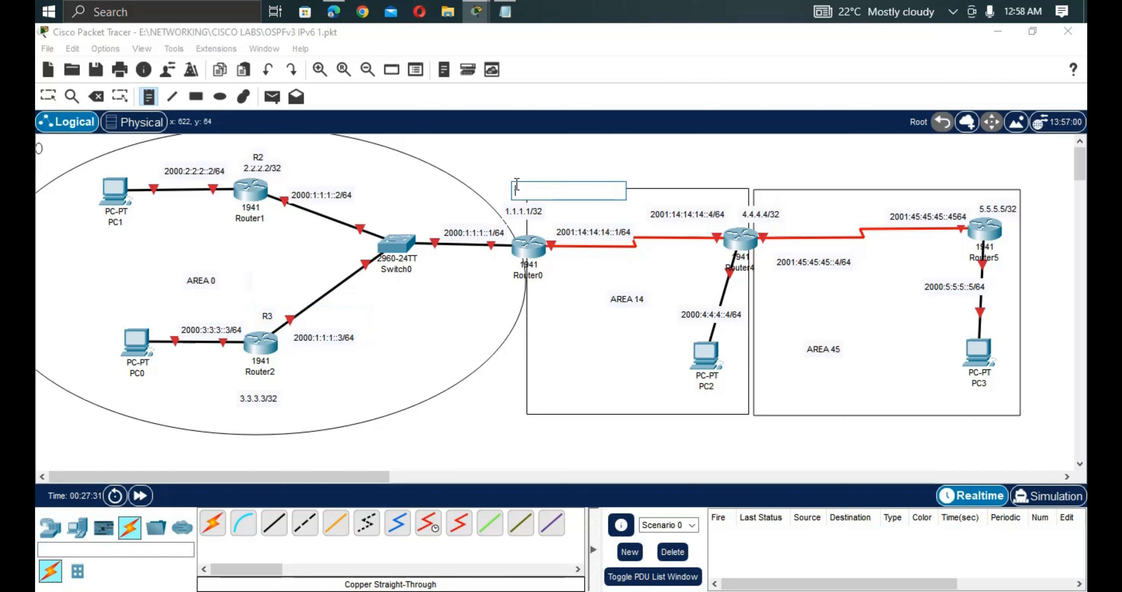
type("R1")
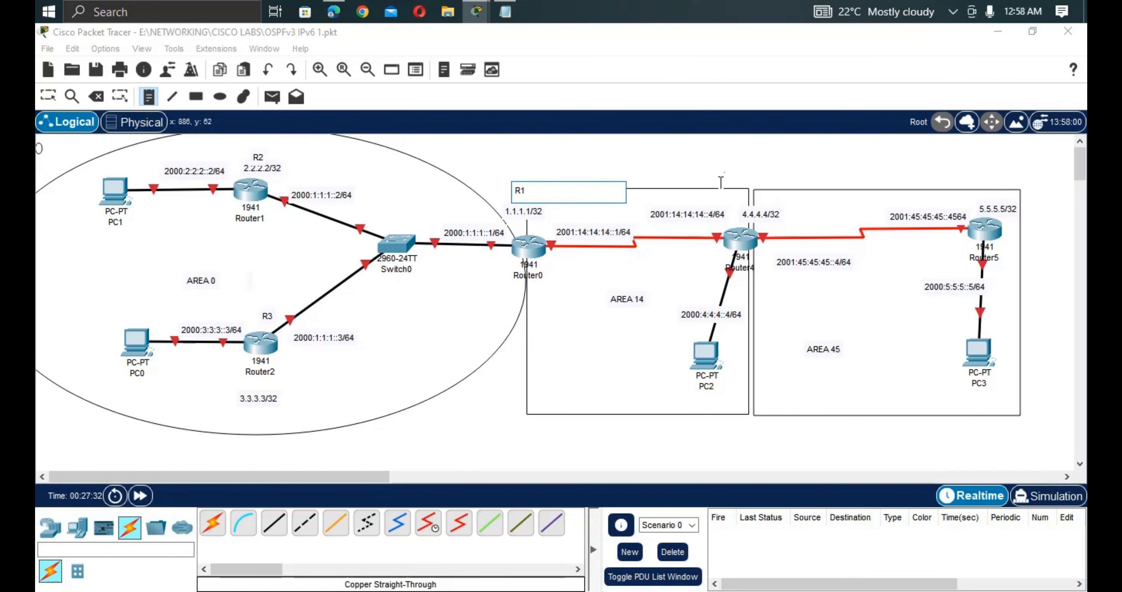
left_click(727, 177)
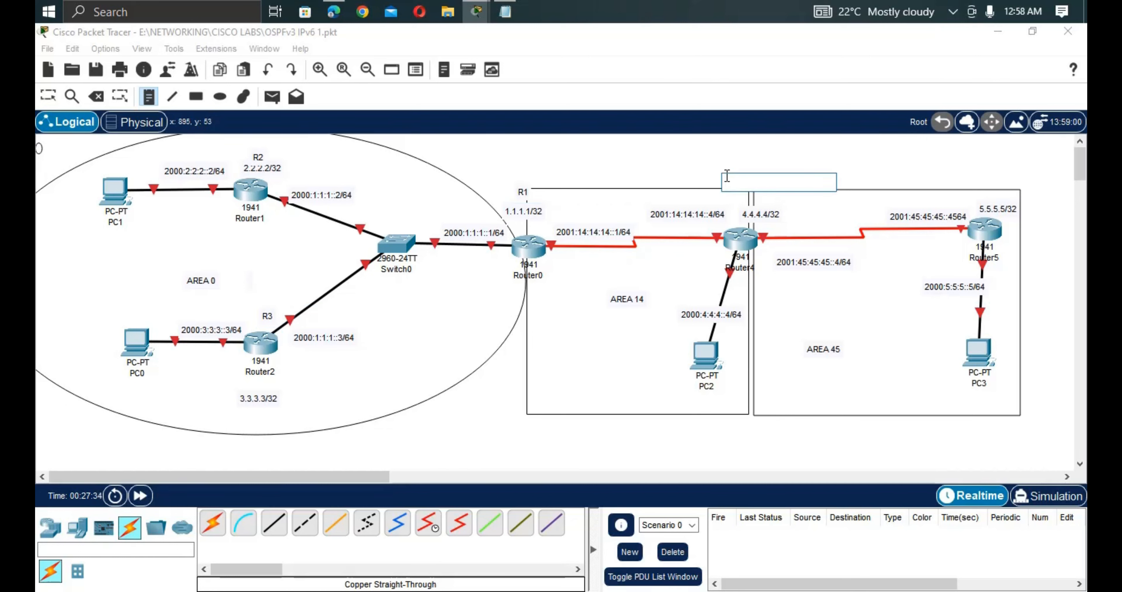
type("R4")
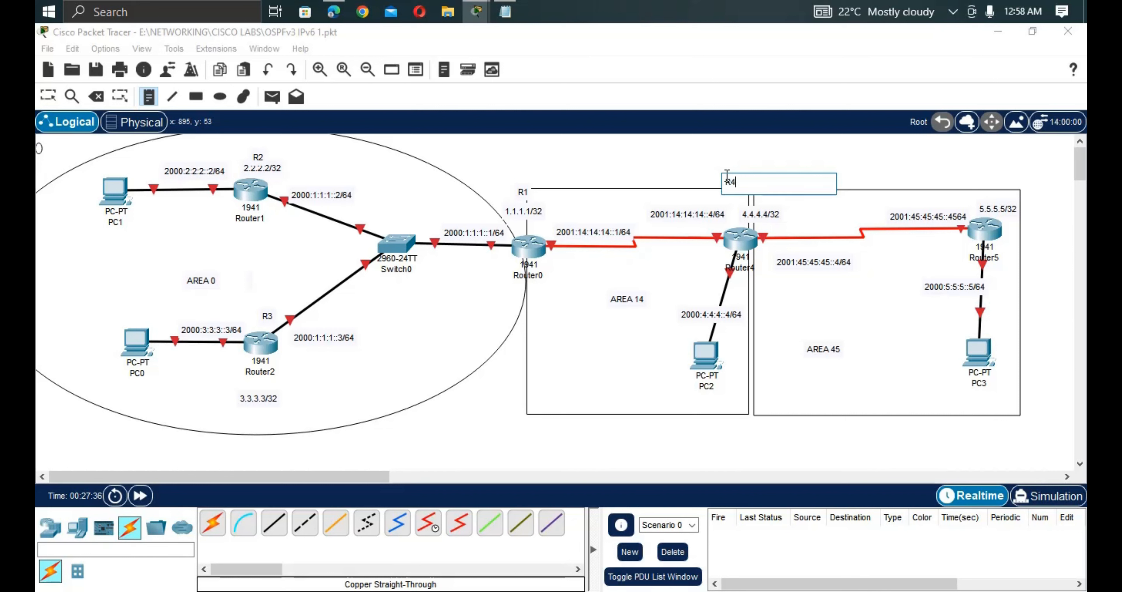
left_click(978, 175)
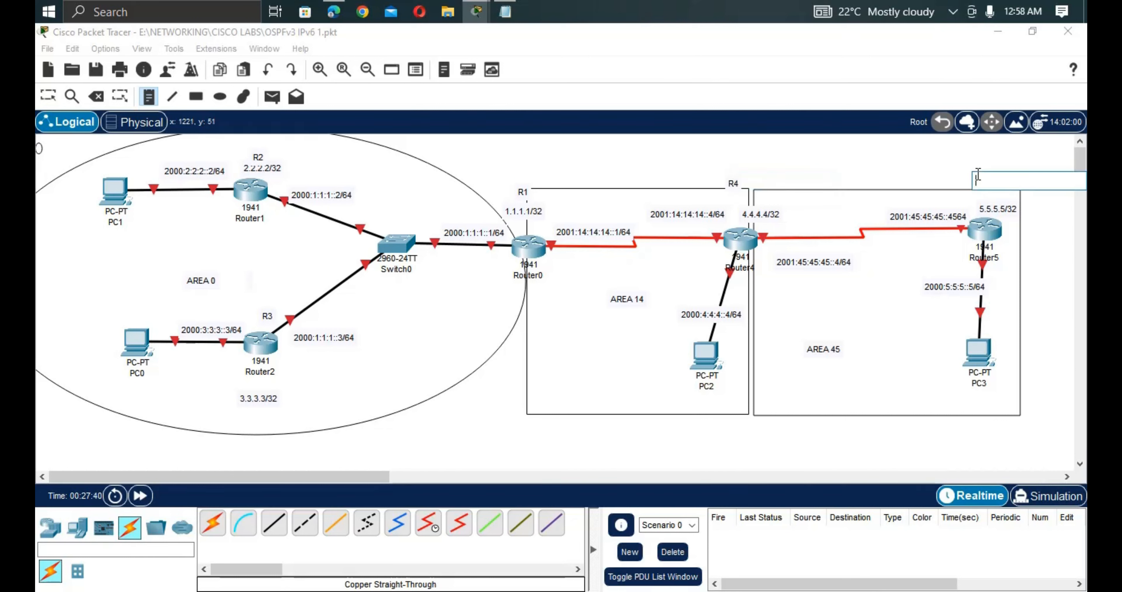
type("R5")
key("Escape")
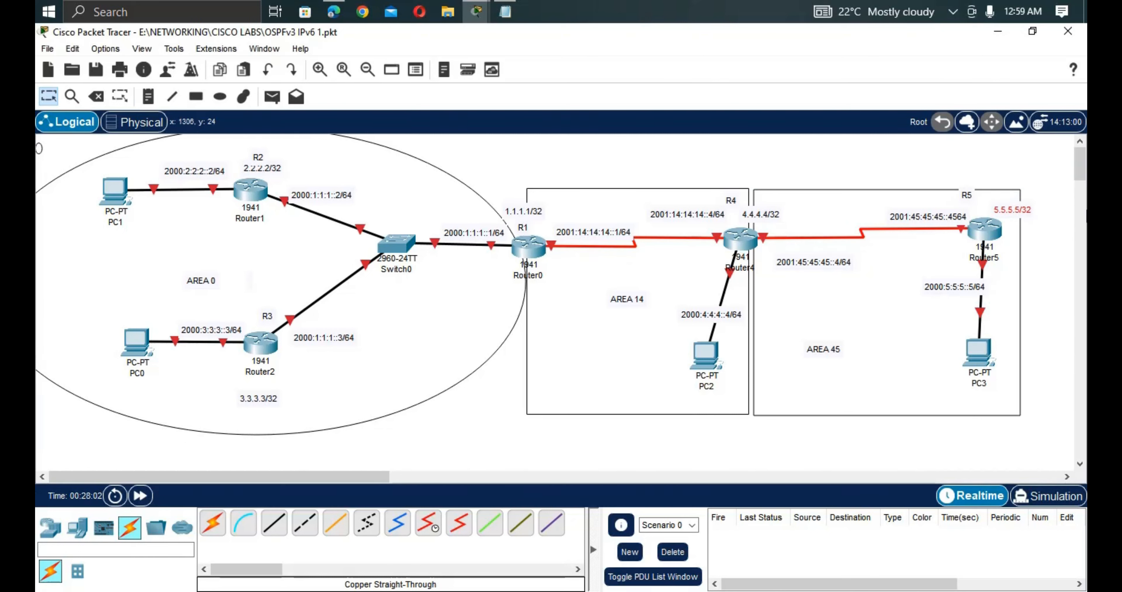
Open Router0's CLI and answer 'no' to the initial configuration dialog.
left_click(527, 249)
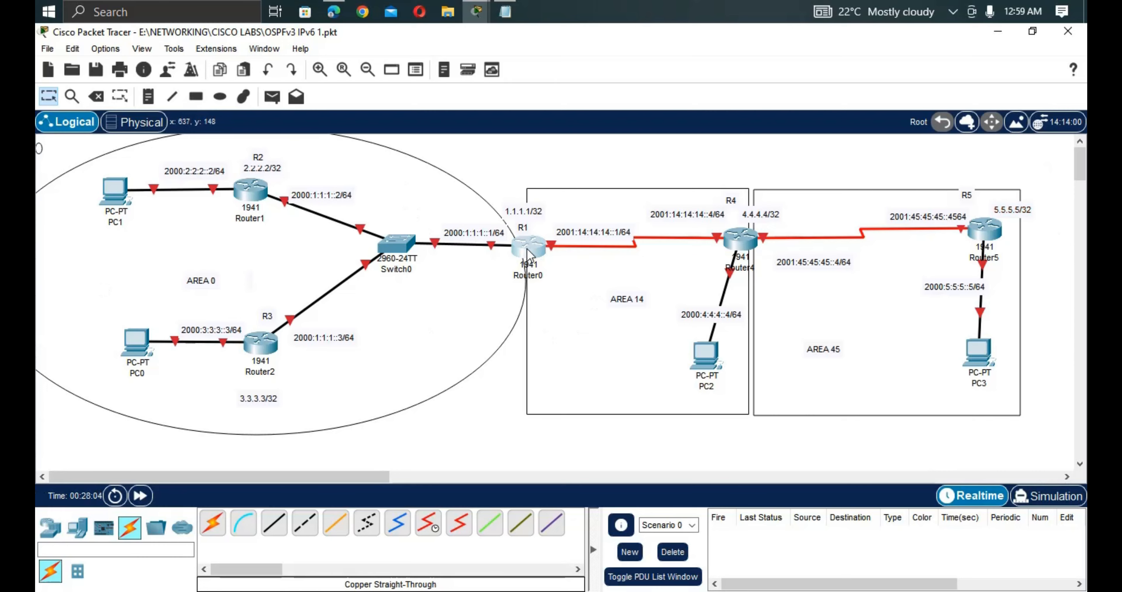
left_click_drag(520, 49, 716, 220)
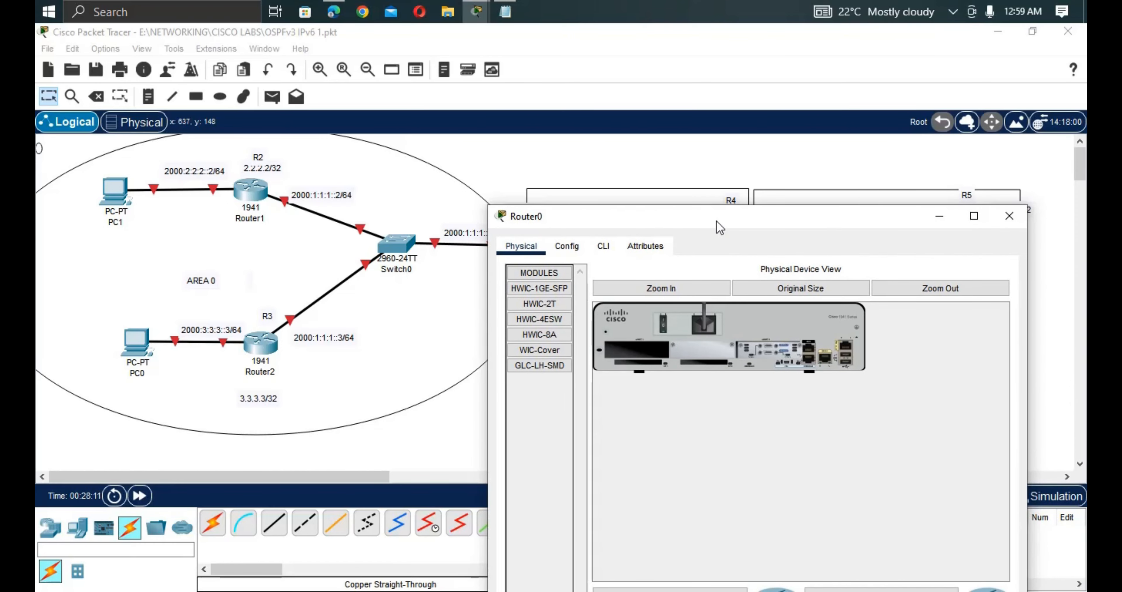
left_click_drag(716, 220, 701, 219)
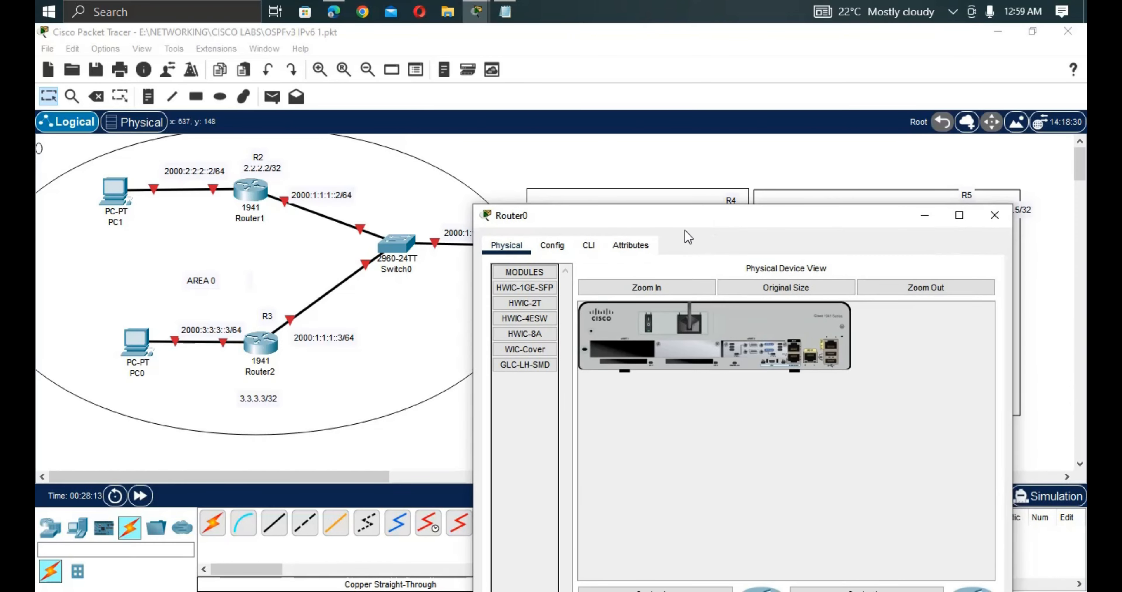
left_click(589, 249)
left_click_drag(630, 220, 550, 77)
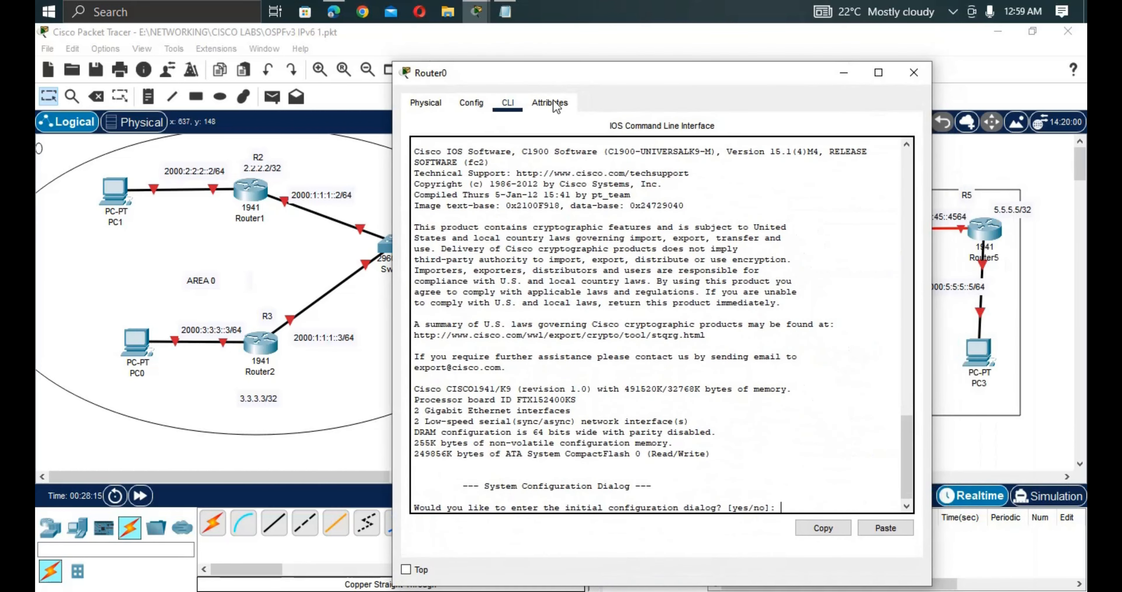
key("Return")
key("Return")
type("n")
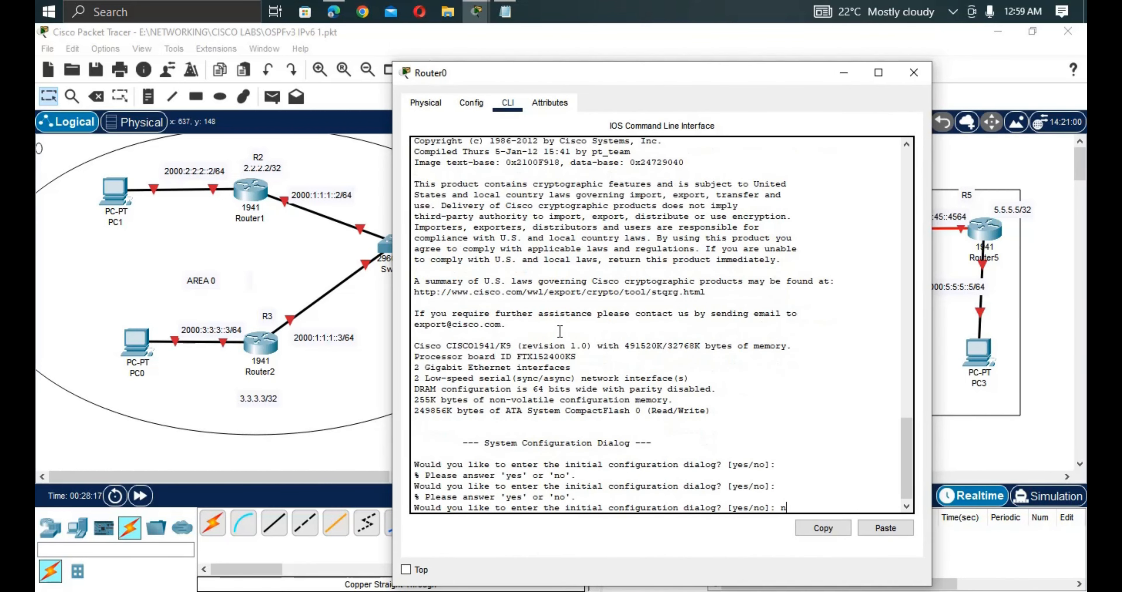
type("o")
key("Return")
key("Return")
Run enable and conf t, then set the hostname to R1.
type("r>r")
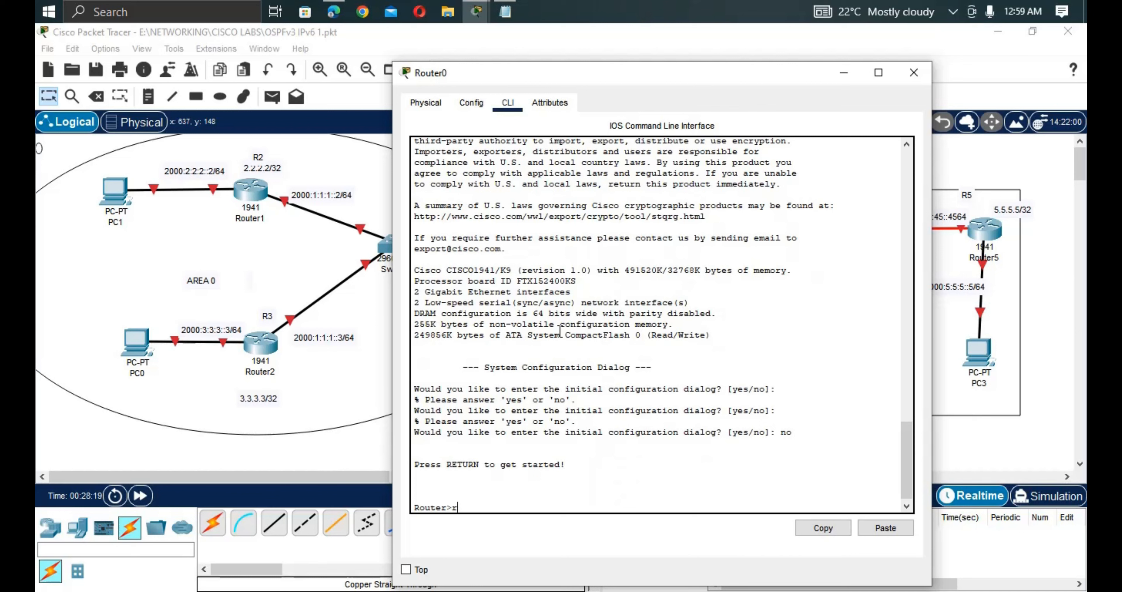
key("BackSpace")
type("en")
key("Tab")
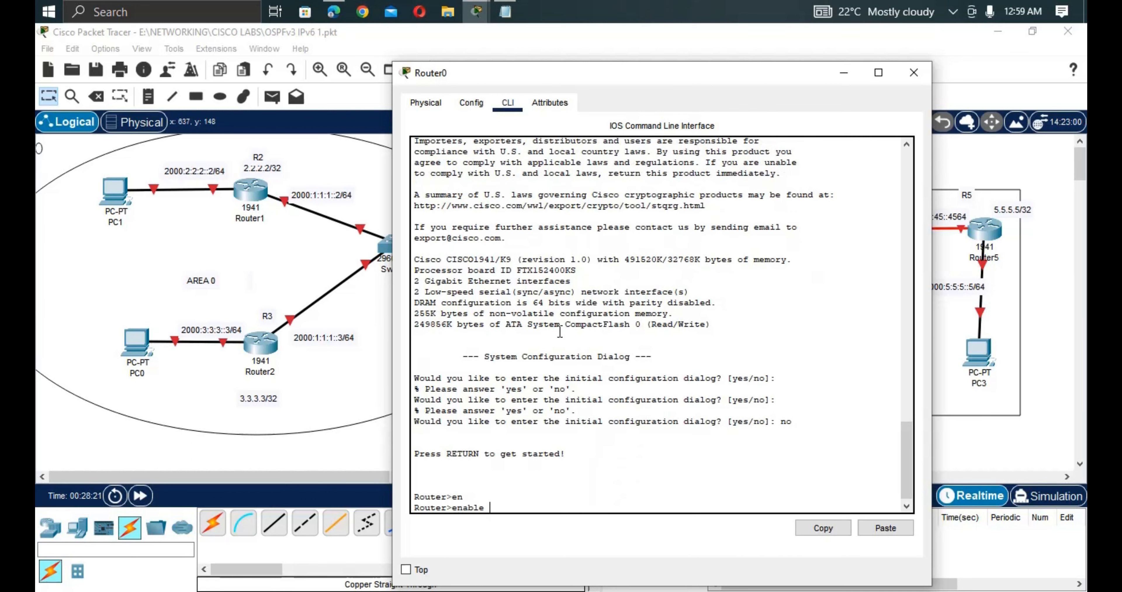
key("Return")
type("con")
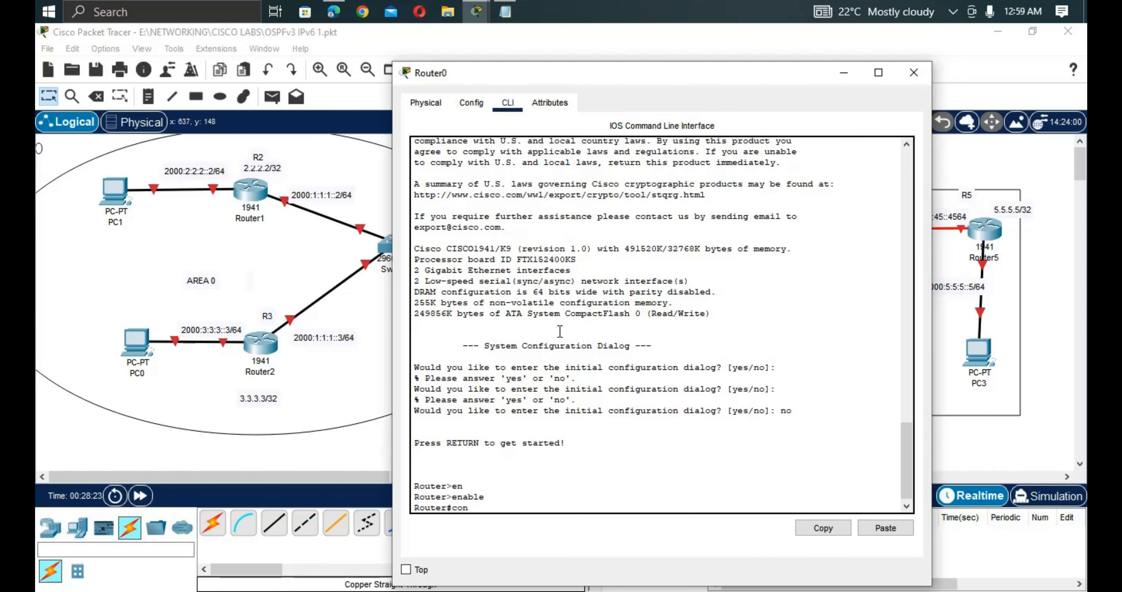
type("g")
key("BackSpace")
type("f t")
key("Return")
key("Return")
key("Return")
type("hos")
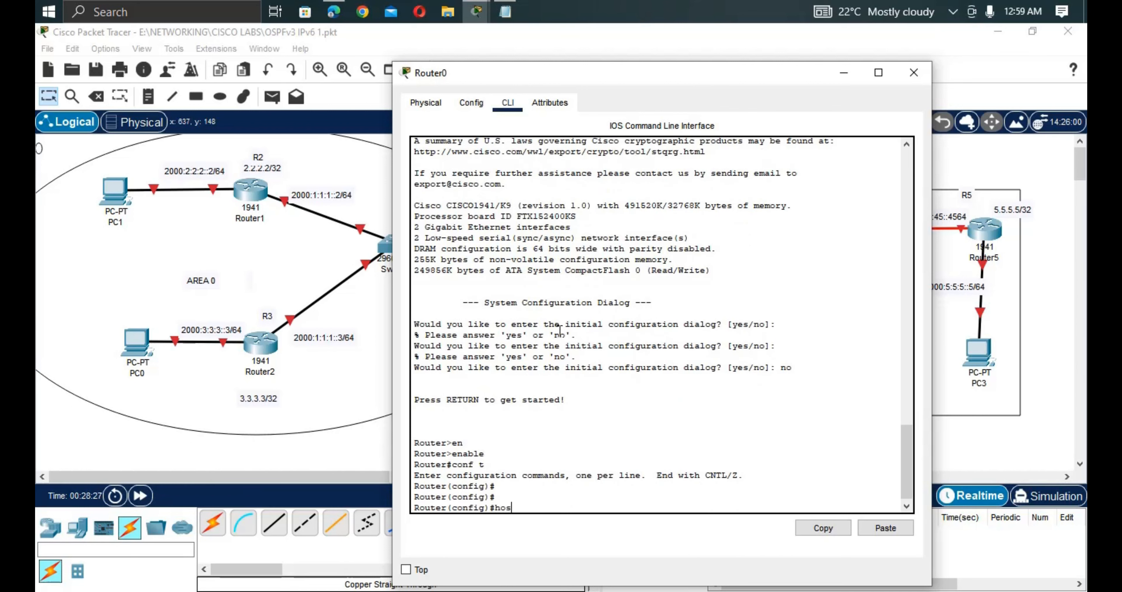
key("Tab")
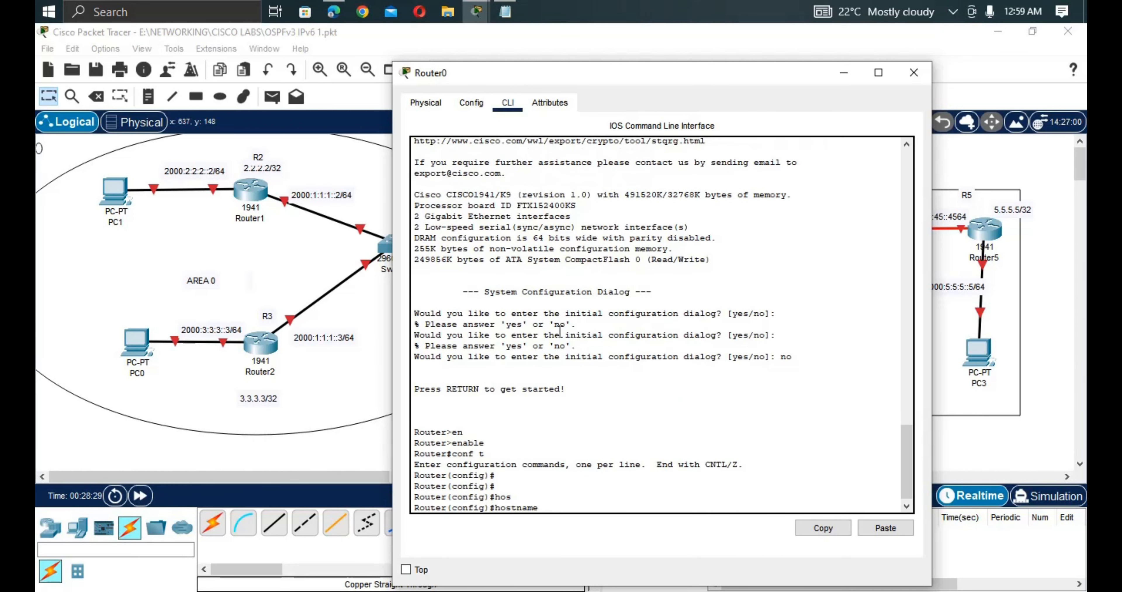
type("R1")
key("Return")
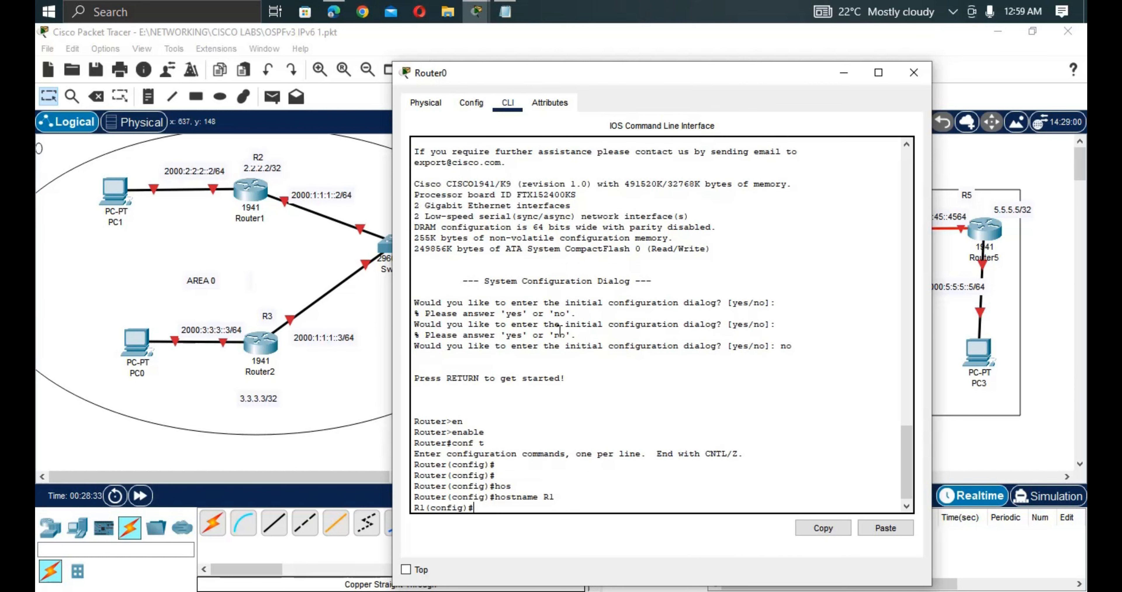
Paste the Notepad security script into R1's CLI and exit back to the R1# prompt.
right_click(548, 504)
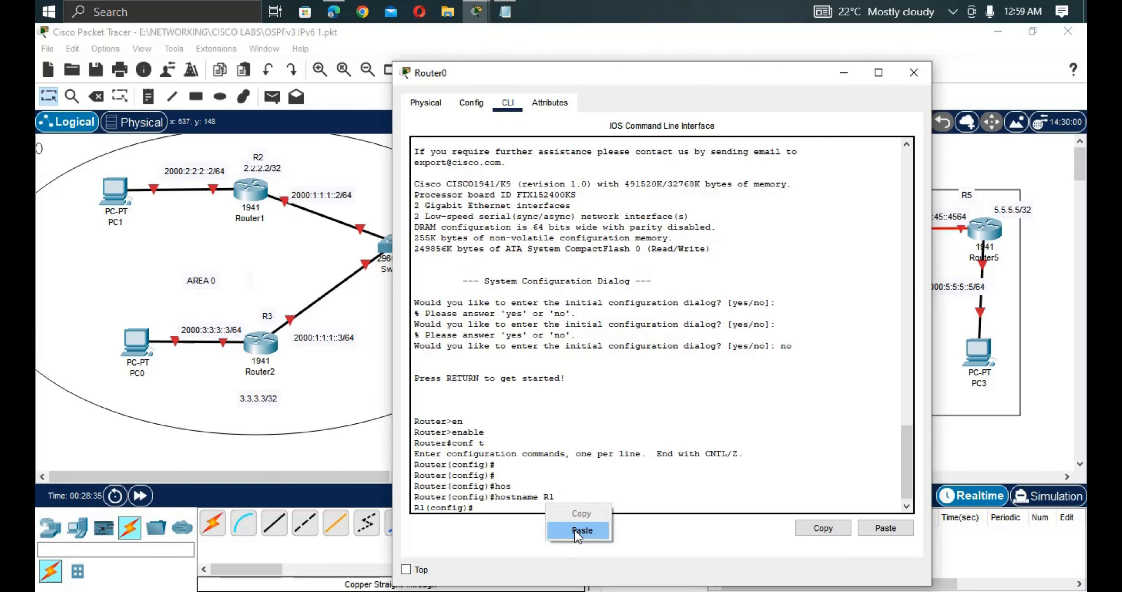
left_click(574, 529)
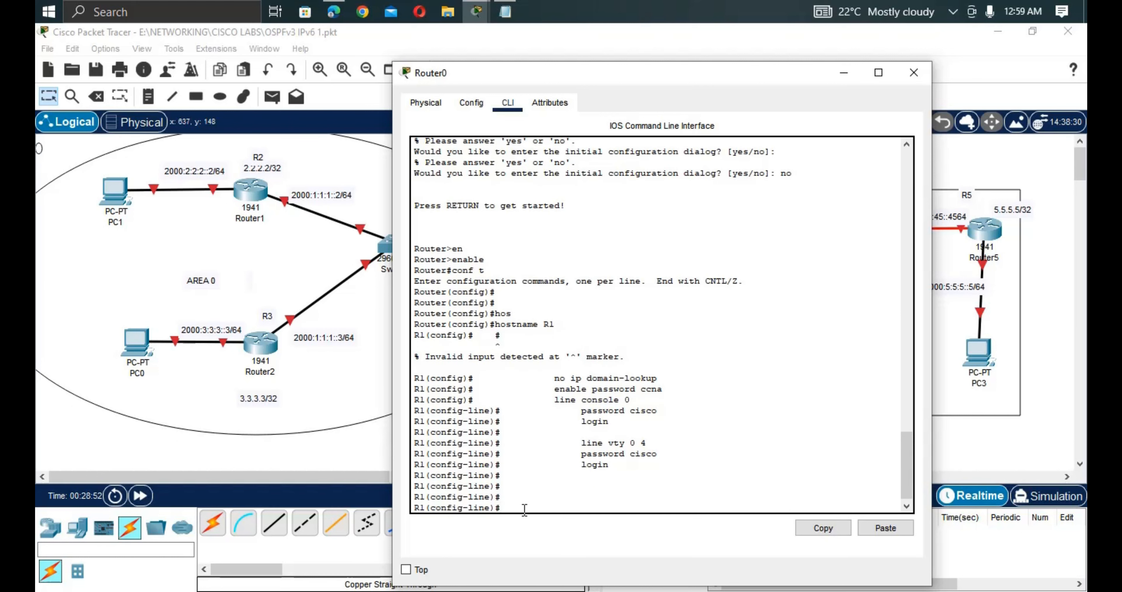
type("exit")
key("Return")
type("exi")
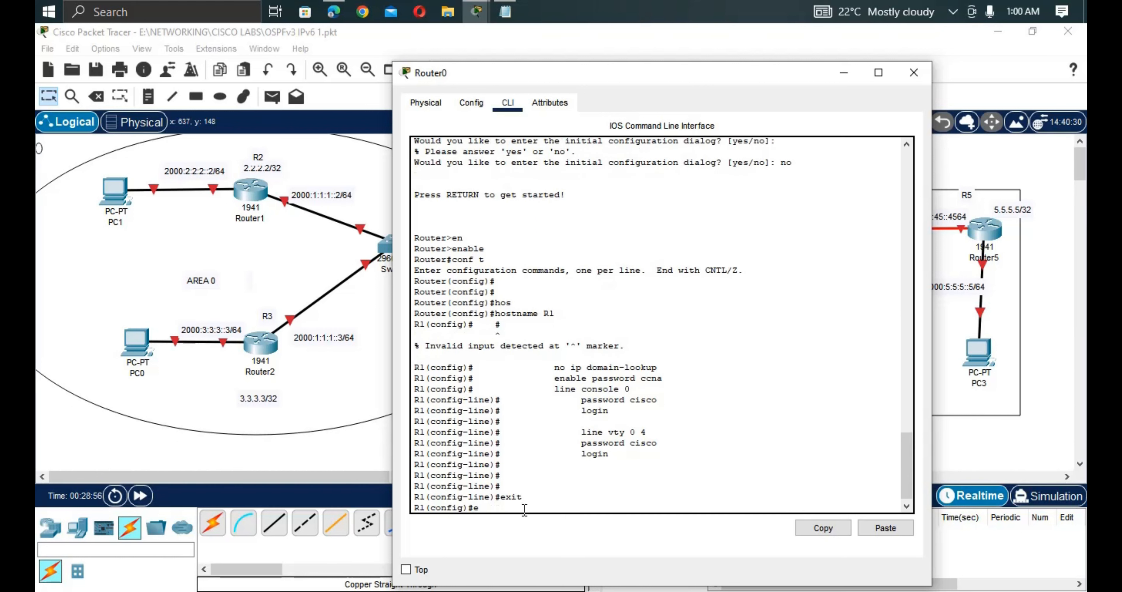
type("t")
key("Return")
key("Return")
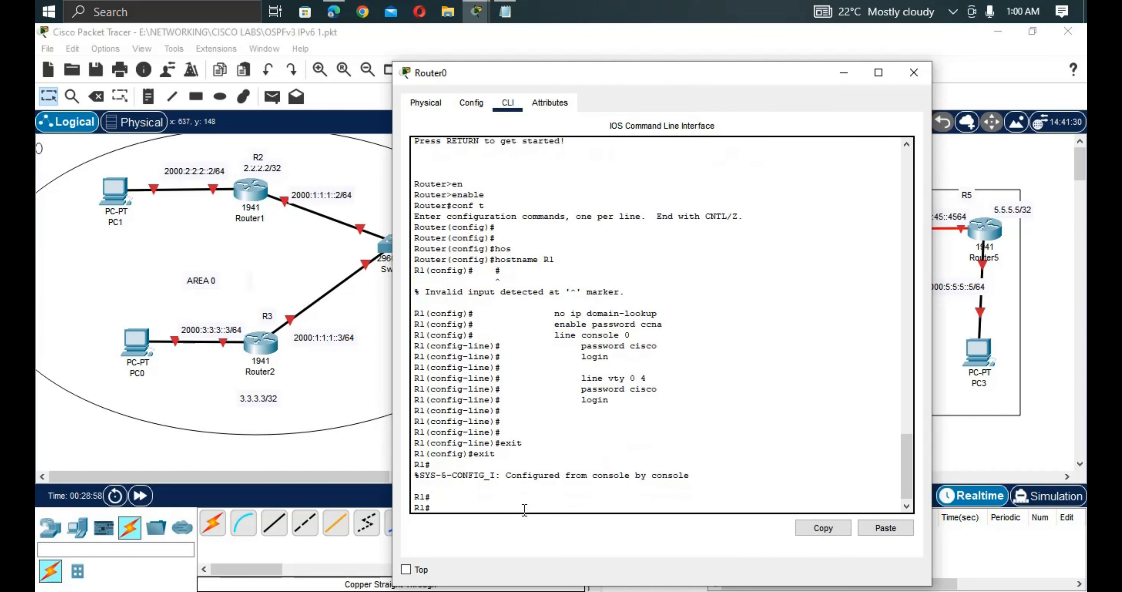
type("exit")
key("Return")
key("Return")
key("Return")
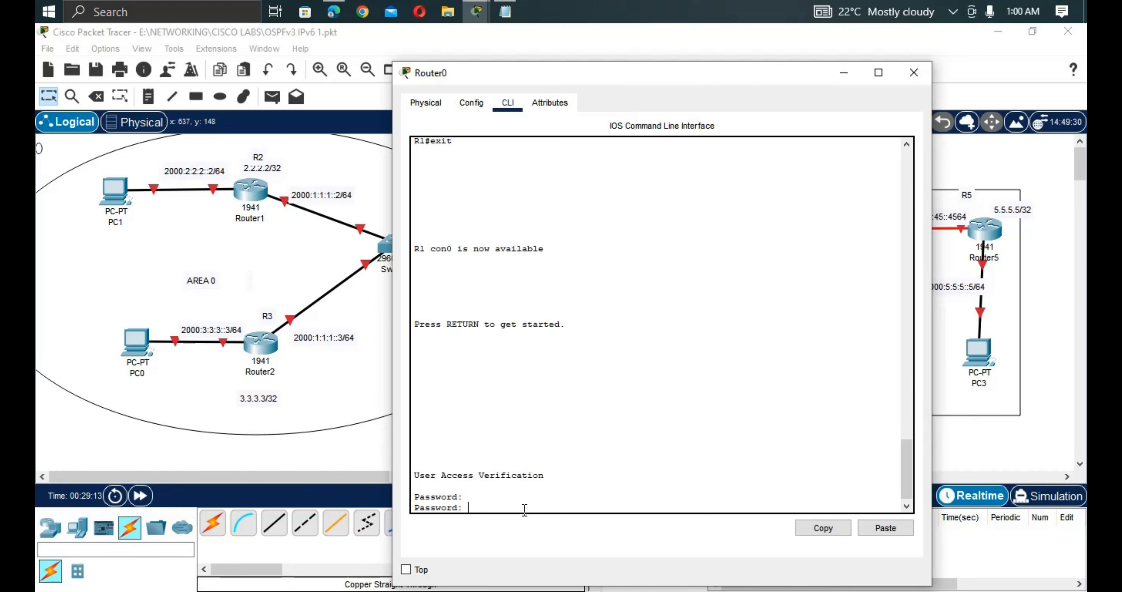
Log in to R1 with its console and enable passwords, enter conf t, and return to the topology.
key("Return")
key("Return")
key("Return")
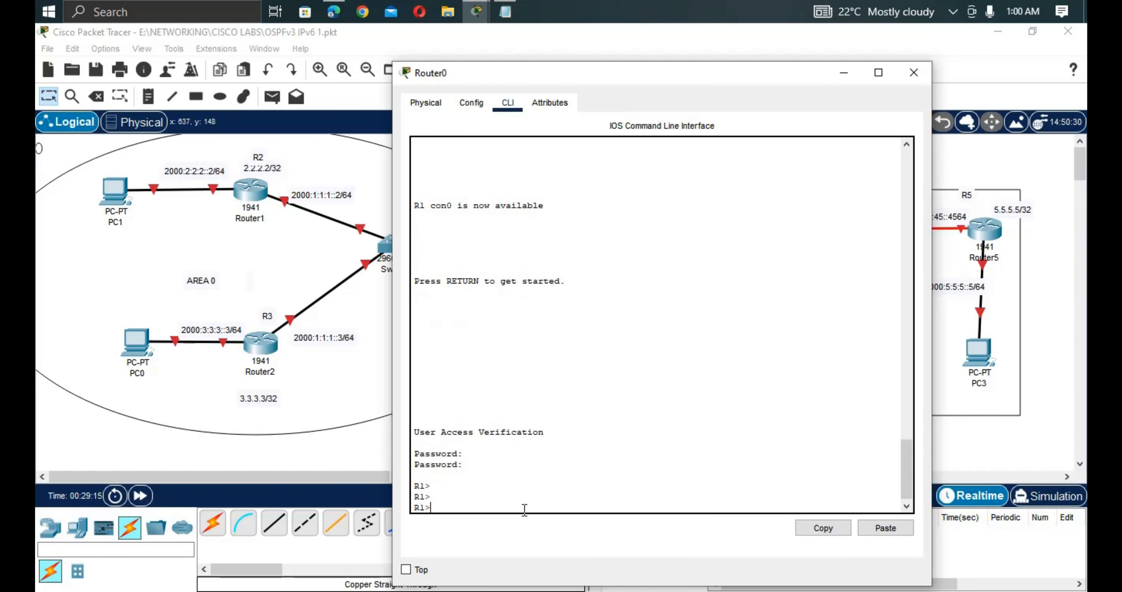
type("en")
key("Tab")
key("Return")
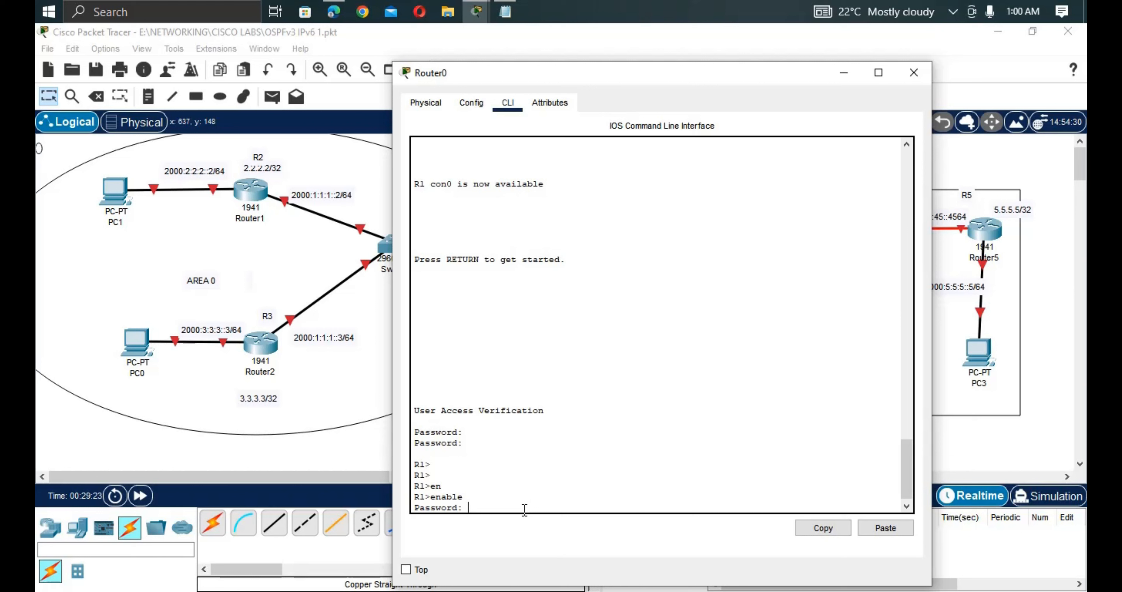
key("Return")
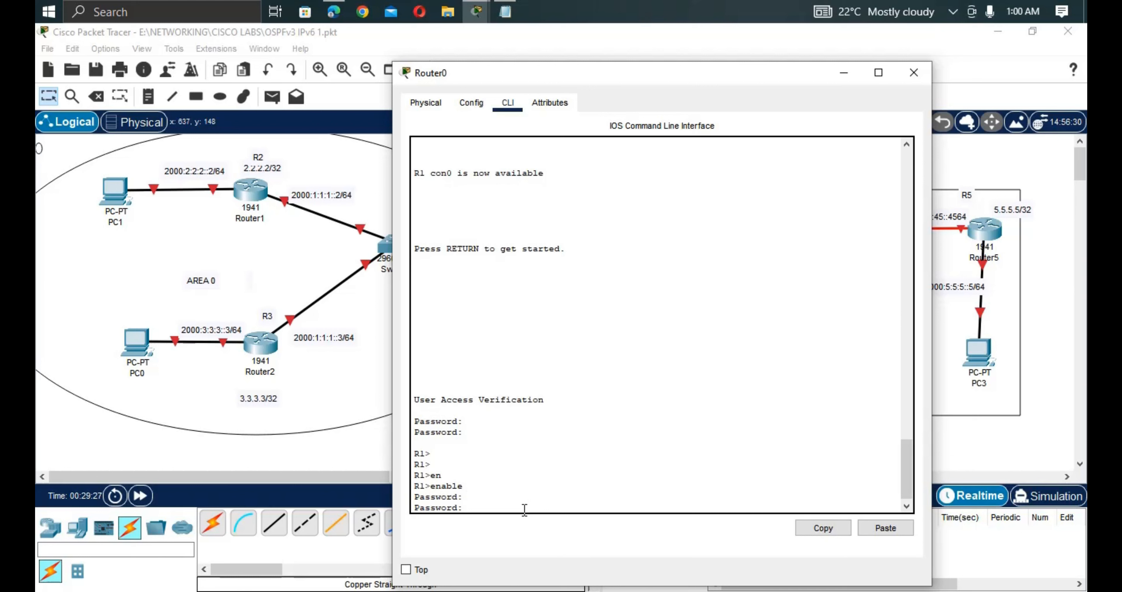
key("Return")
key("Return")
key("Return")
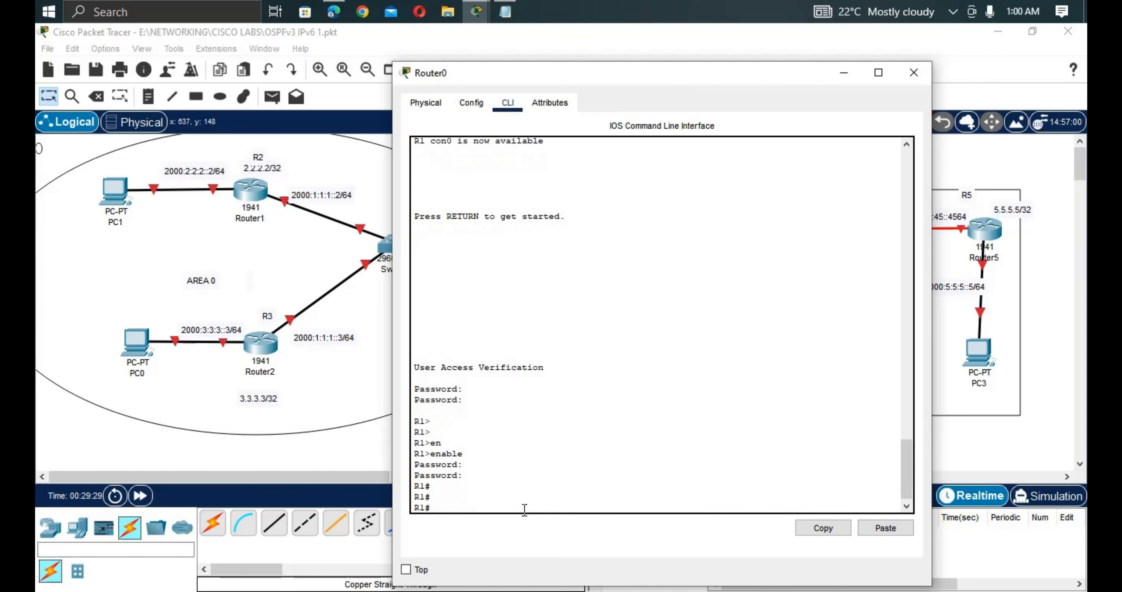
type("conf t")
key("Return")
key("Return")
key("Return")
key("Return")
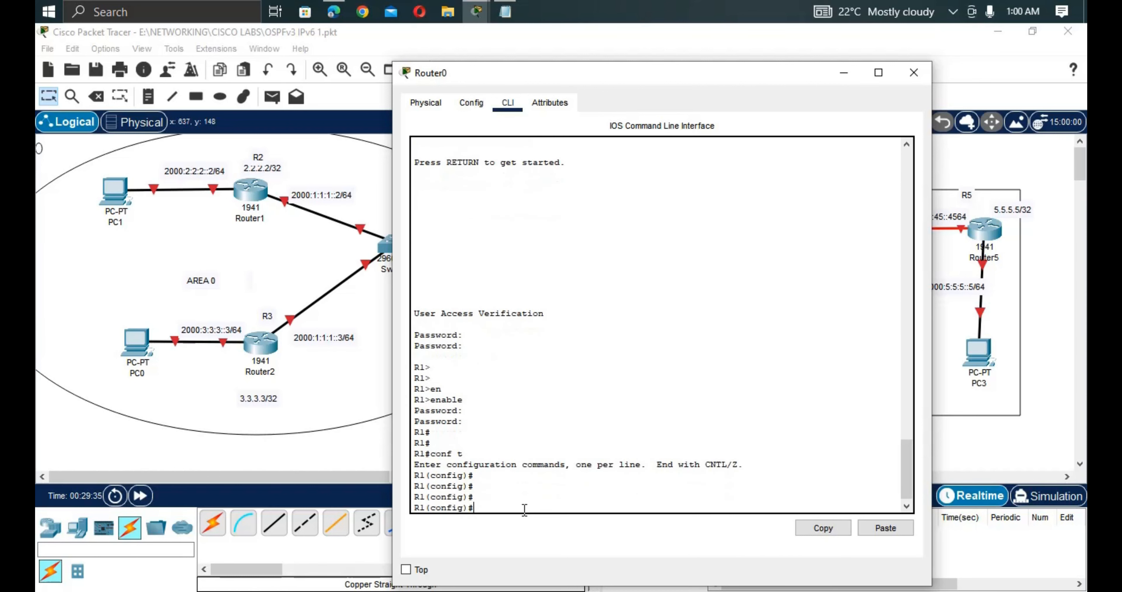
left_click(377, 378)
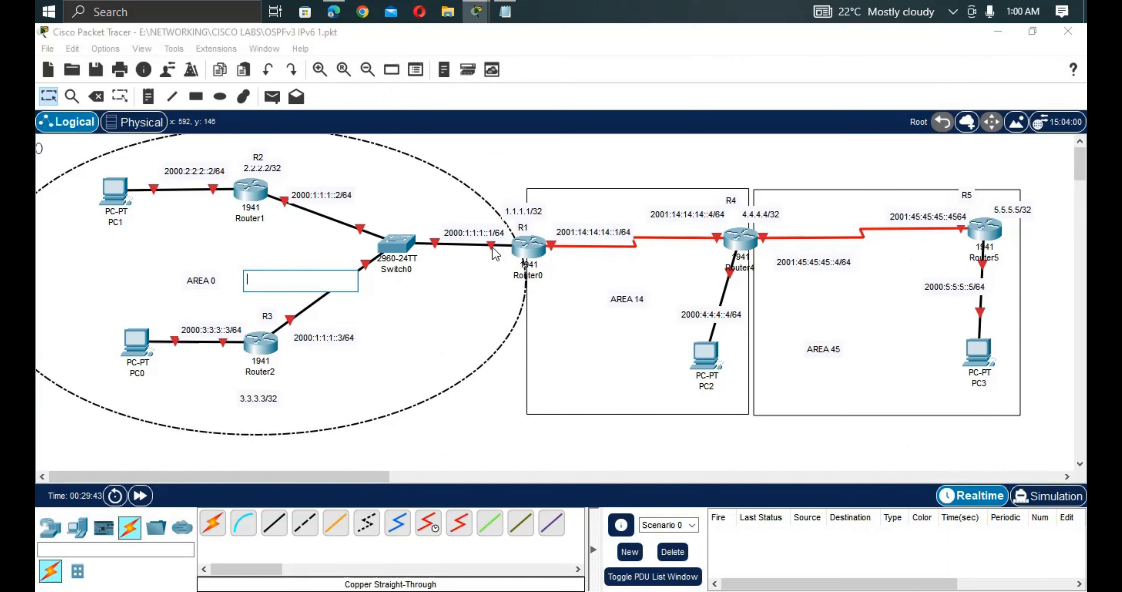
Copy the 2000:1:1:1::1/64 label text and enable ipv6 unicast-routing on R1.
double_click(503, 233)
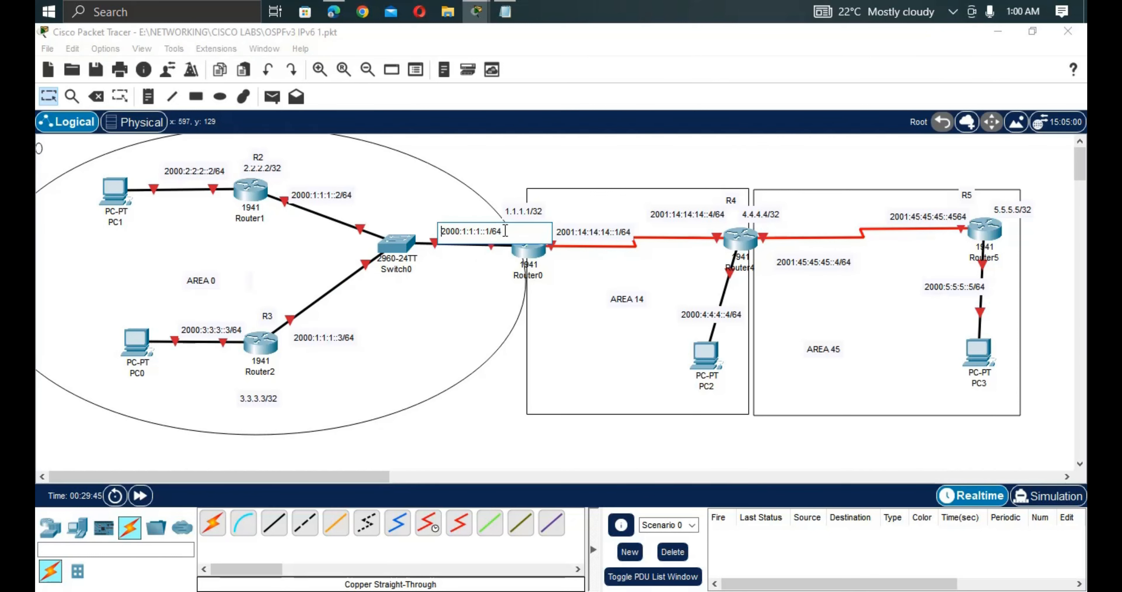
left_click_drag(505, 231, 442, 233)
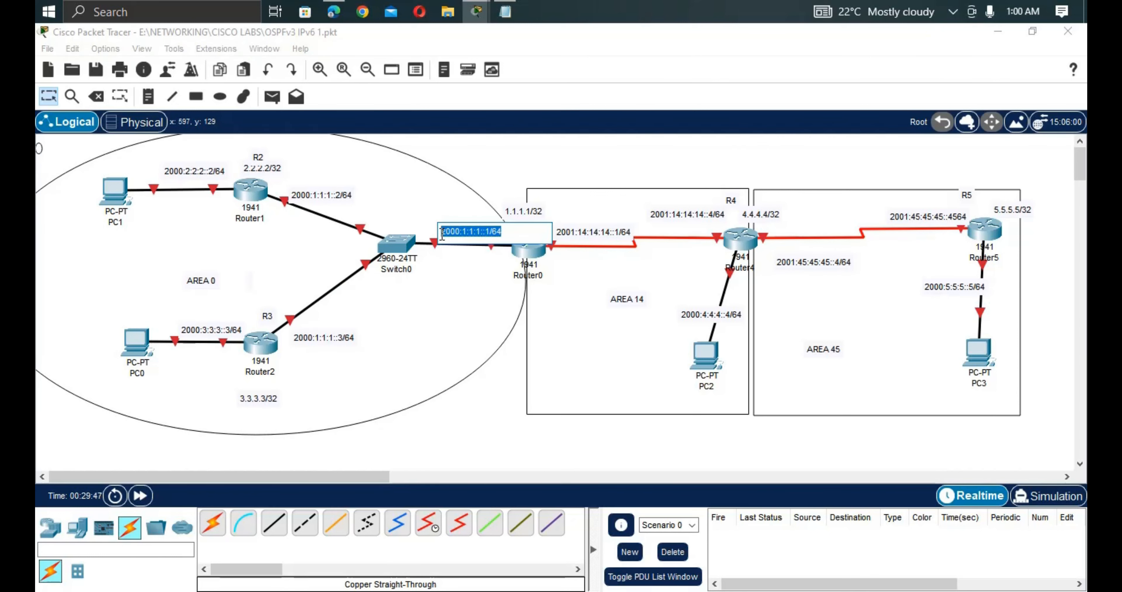
left_click(527, 250)
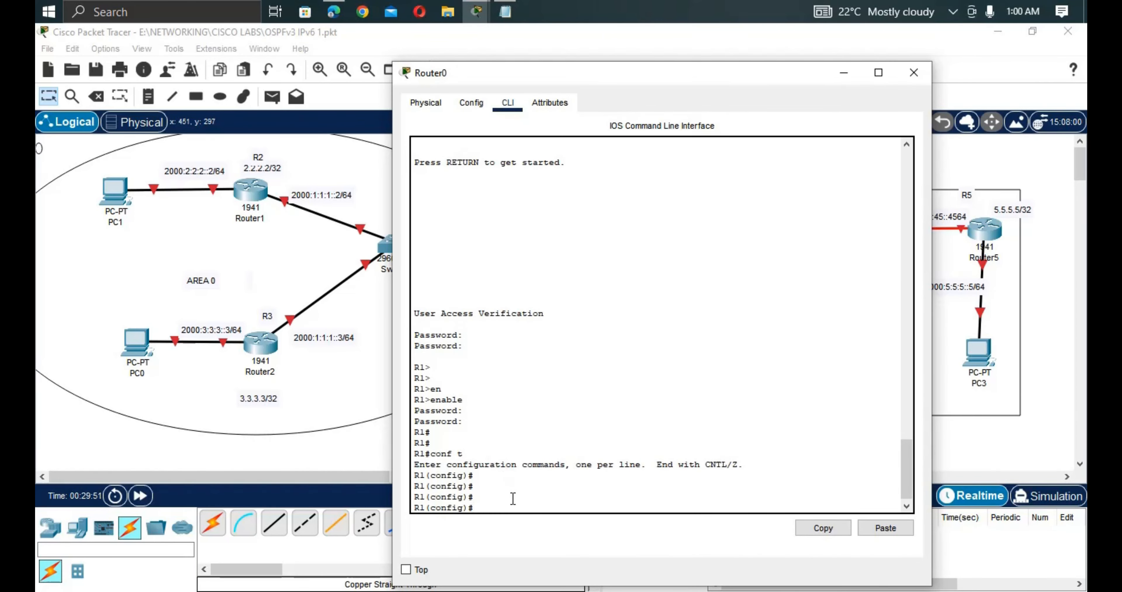
key("Return")
key("Return")
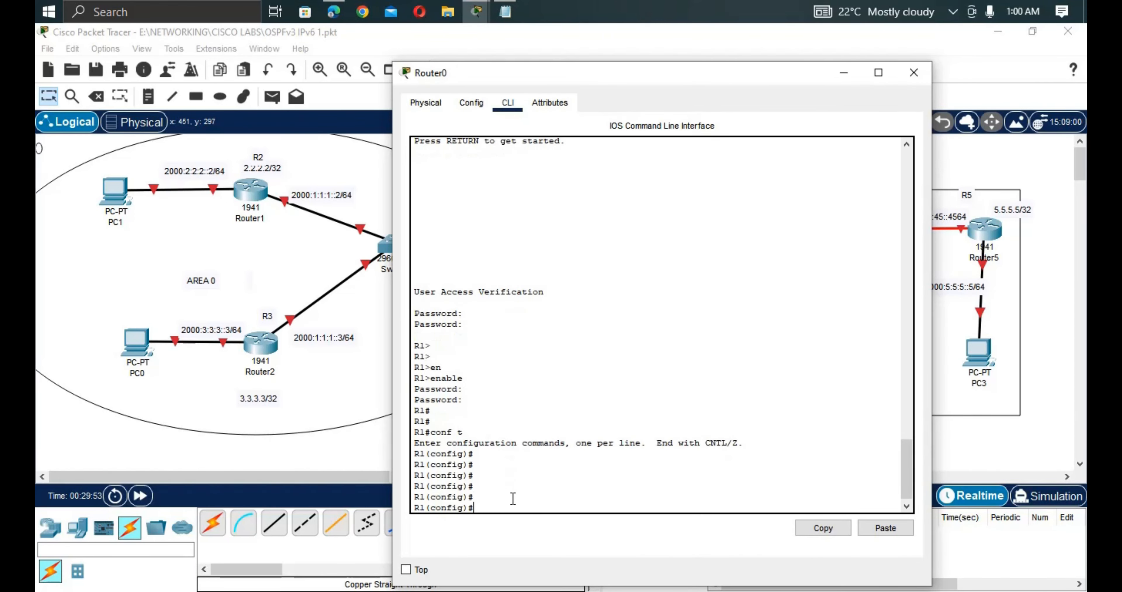
type("ipv")
key("Tab")
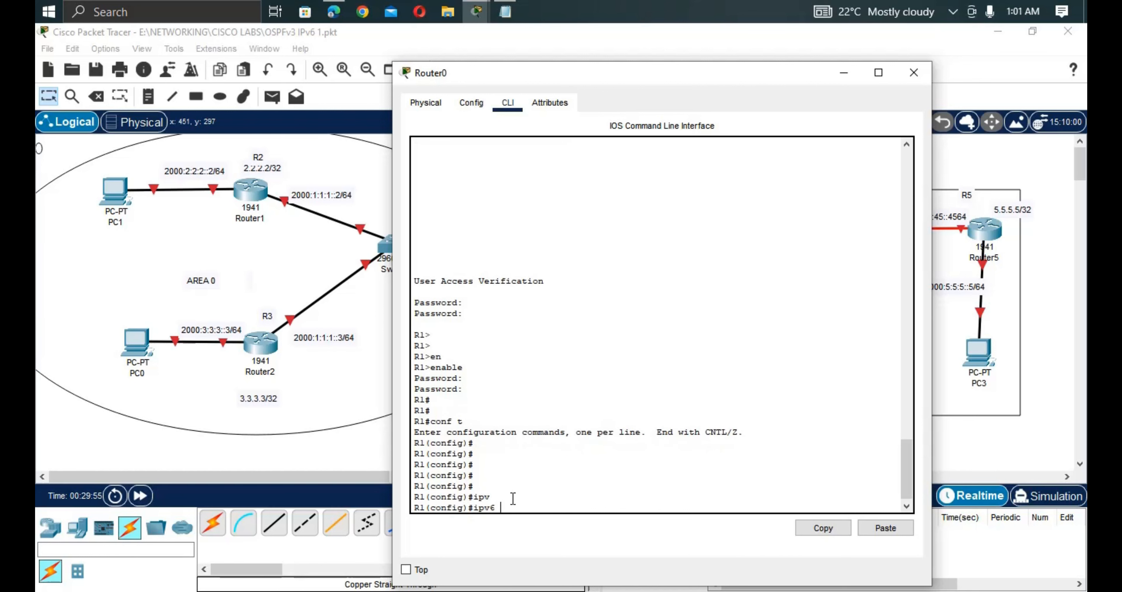
type("u")
key("Tab")
key("Return")
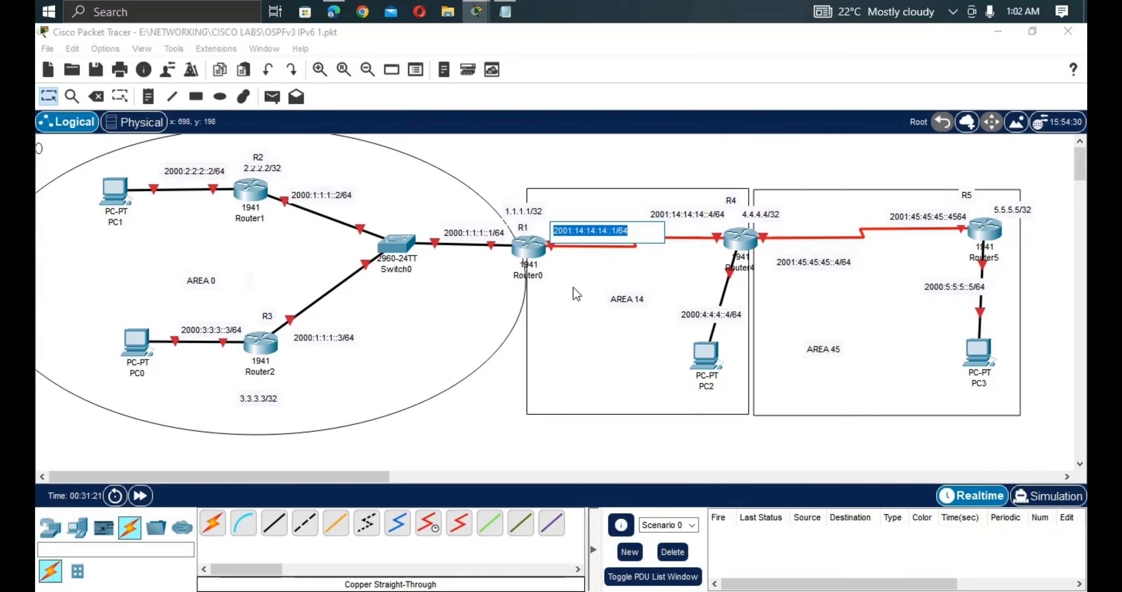
Give S0/0/0 the IPv6 address 2001:14:14:14::1/64 eui-64.
left_click(523, 249)
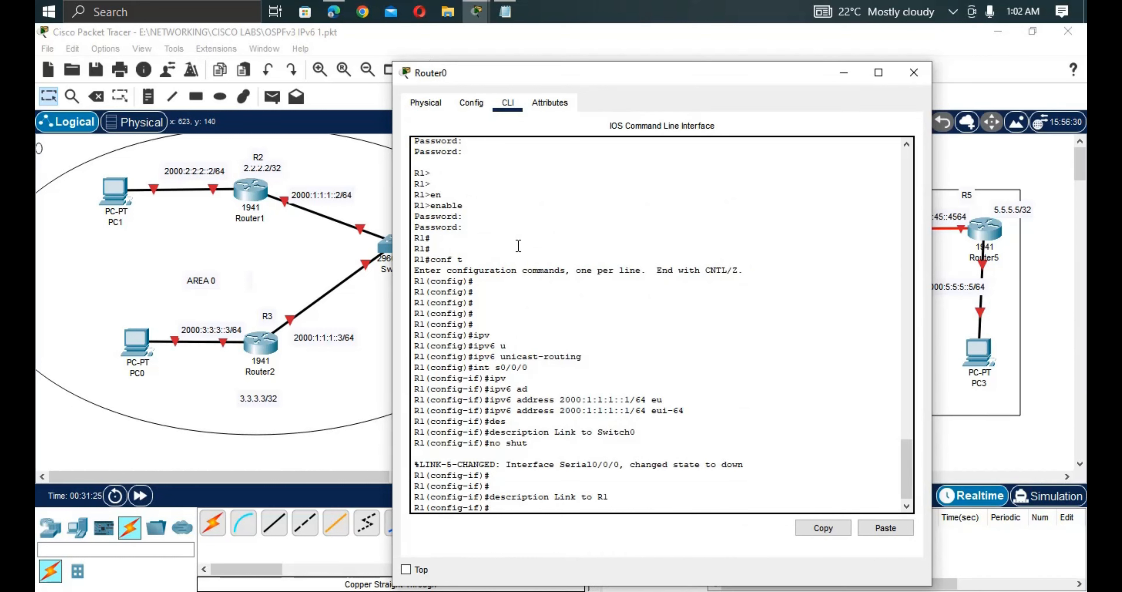
type("uip v")
key("Tab")
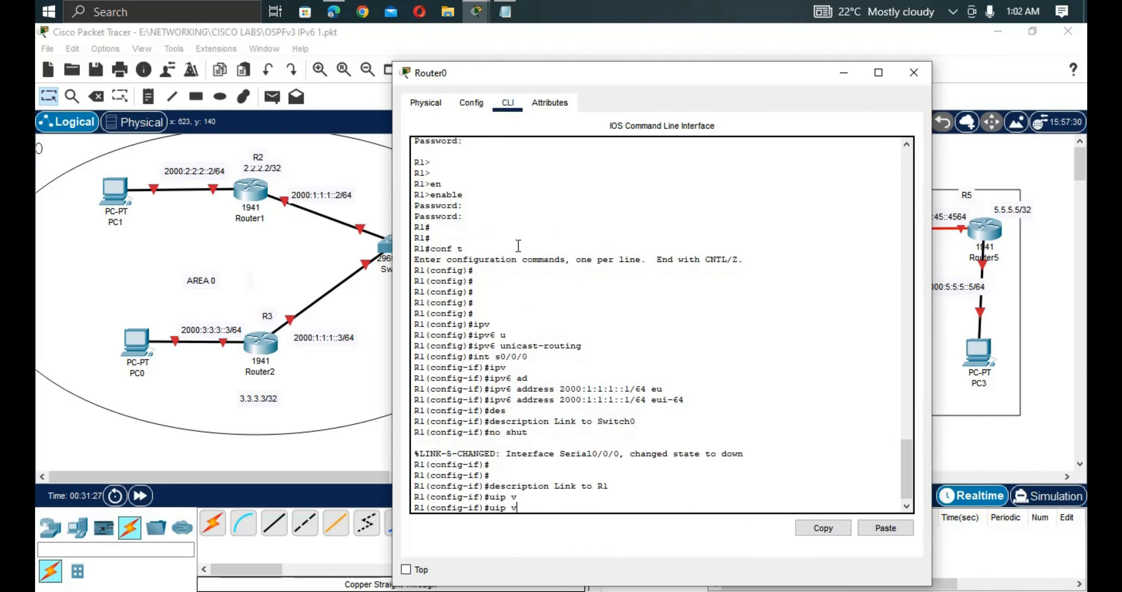
key("BackSpace")
key("BackSpace")
key("BackSpace")
key("BackSpace")
type("ipv")
key("Tab")
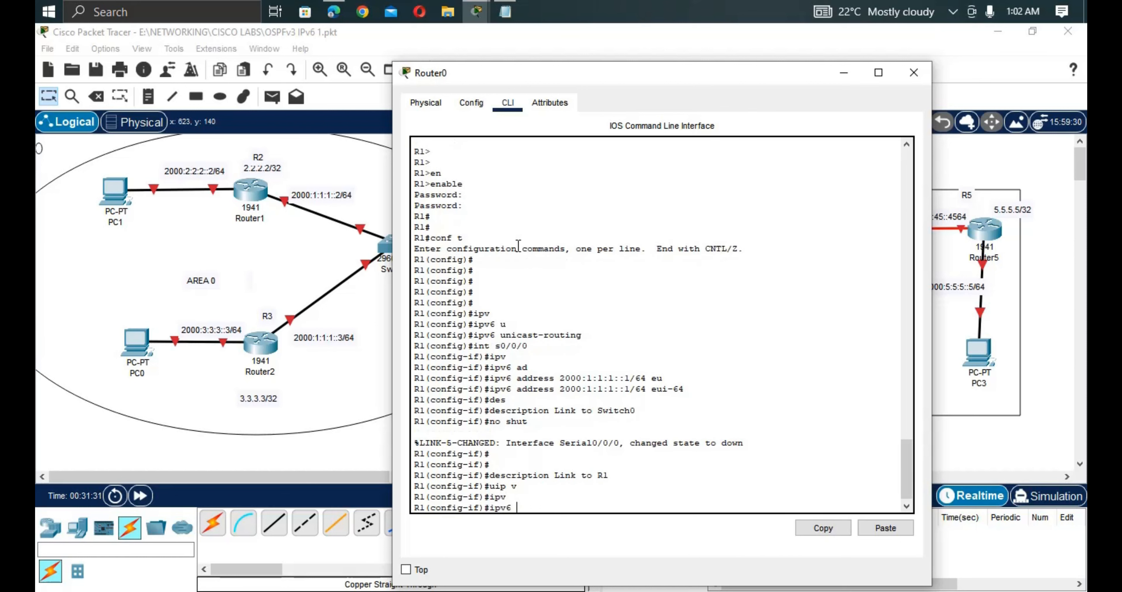
type("ad")
key("Tab")
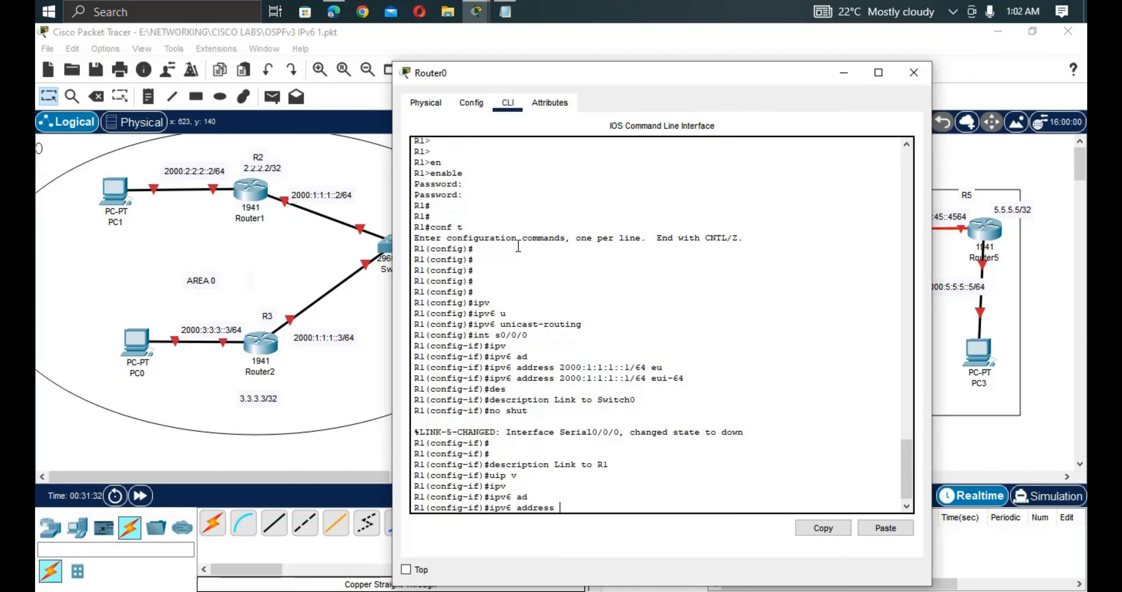
right_click(565, 506)
left_click(602, 531)
type("eu")
key("Tab")
key("Return")
key("Return")
key("Return")
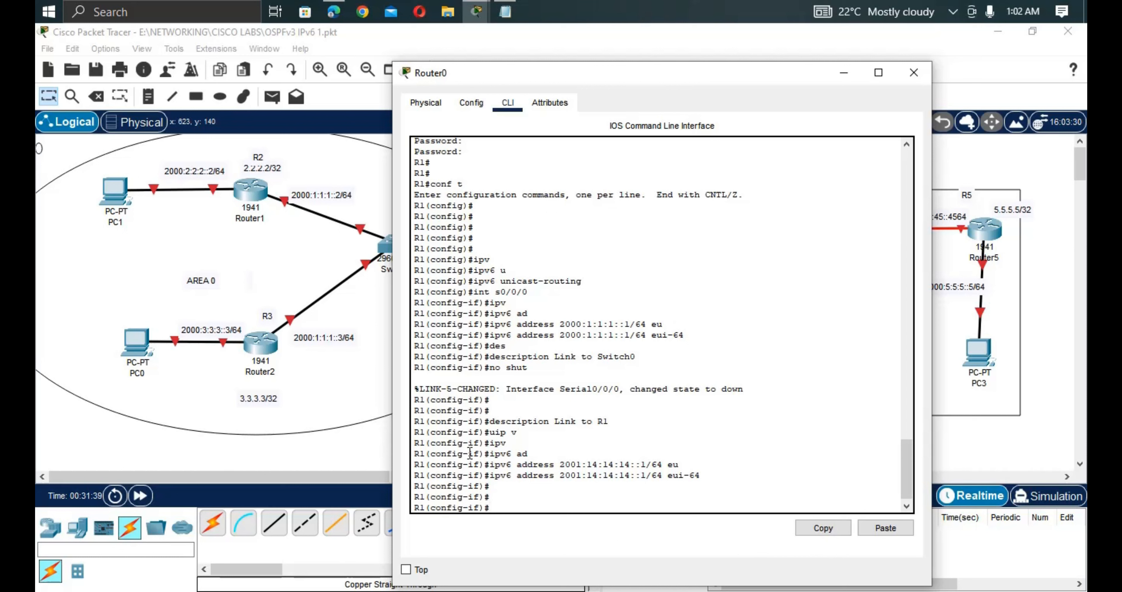
Assign 2000:1:1:1::1/64 eui-64 to interface G0/0.
type("int g0/0")
key("Return")
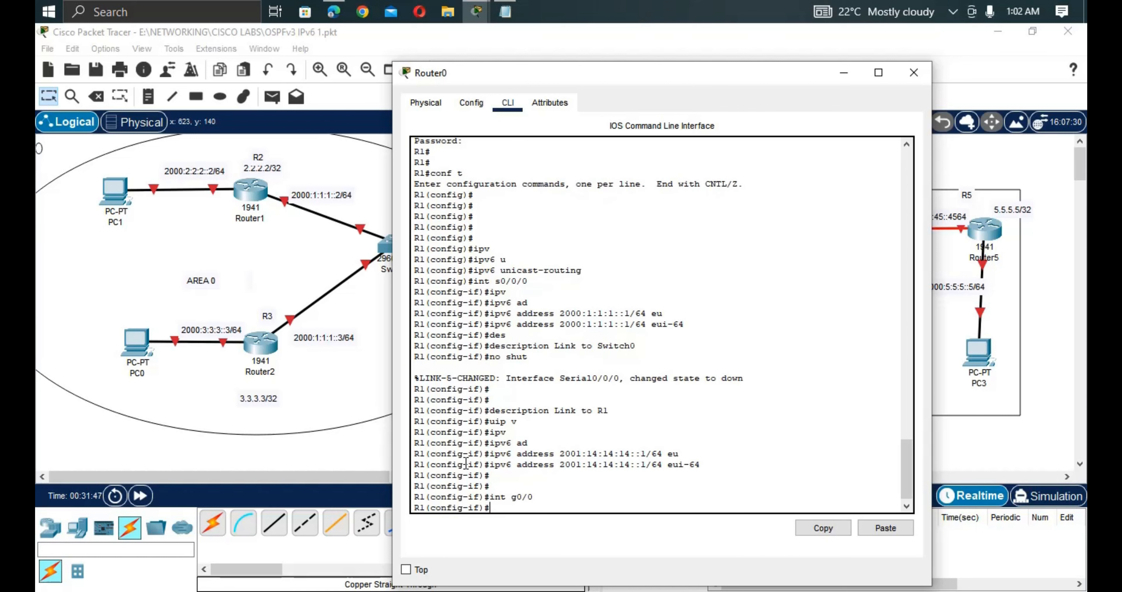
type("ipv")
key("Tab")
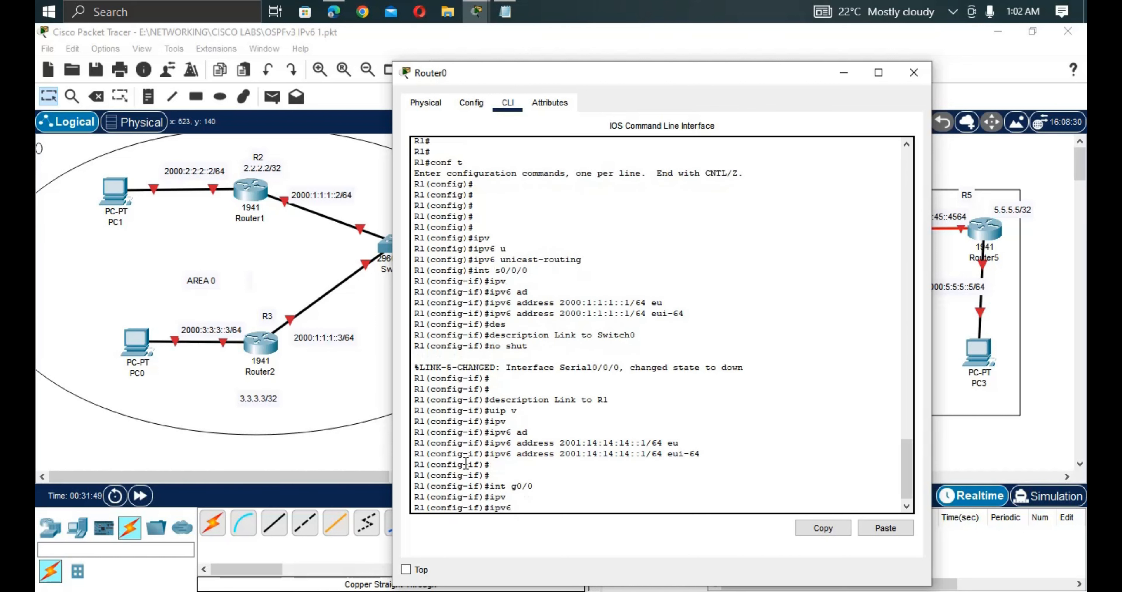
key("BackSpace")
key("BackSpace")
key("BackSpace")
key("BackSpace")
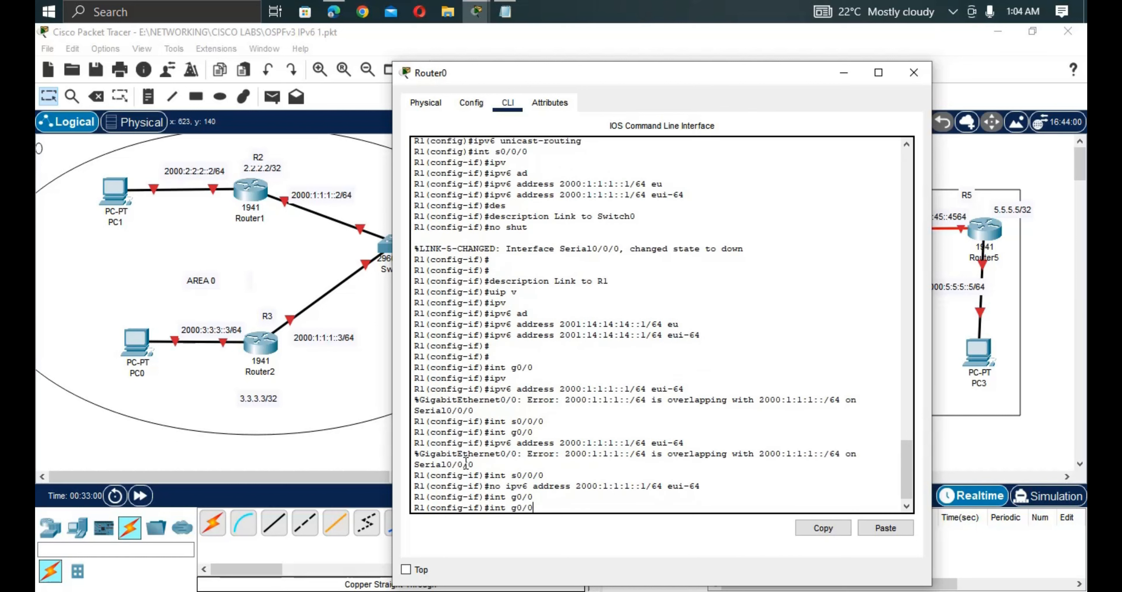
key("Up")
key("Up")
key("Up")
key("Up")
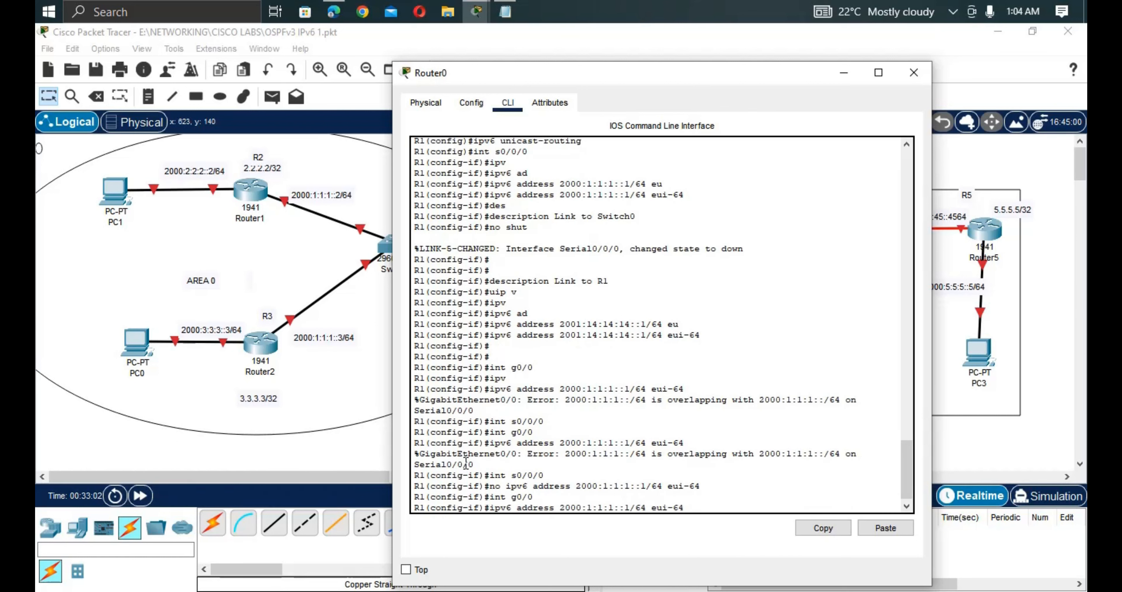
key("Return")
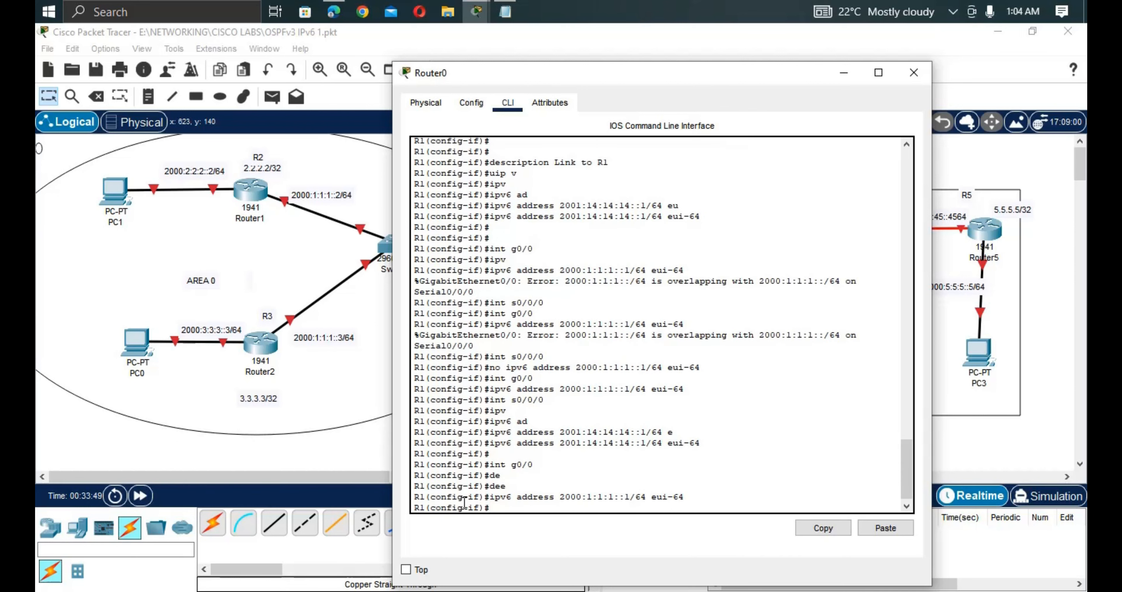
Give G0/0 the description 'link to switch0' and bring it up with no shutdown.
type("de")
key("Tab")
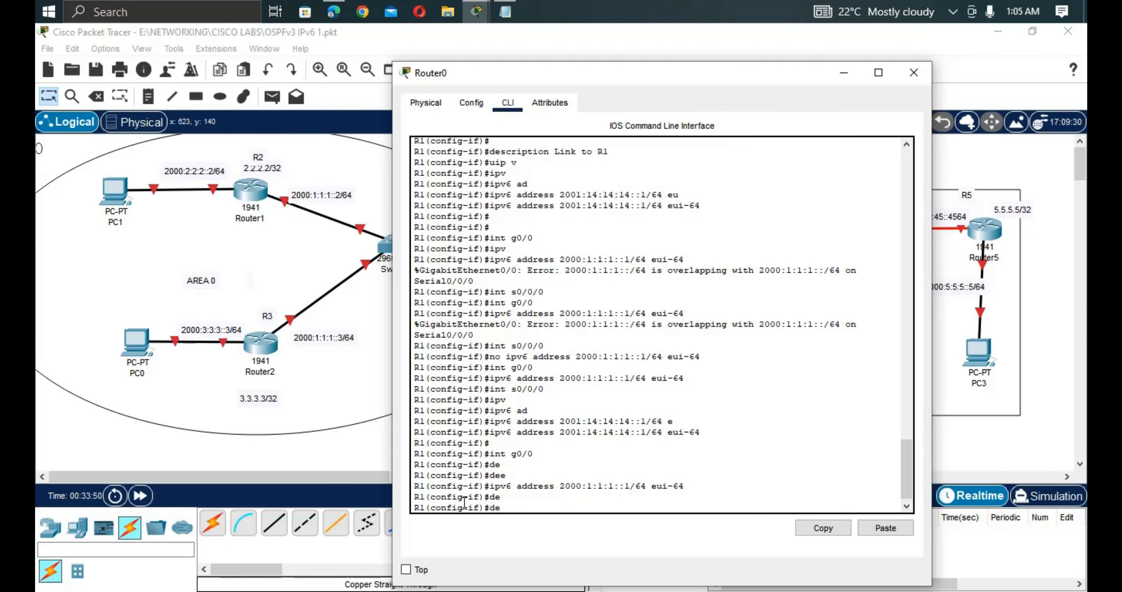
type("s")
key("Tab")
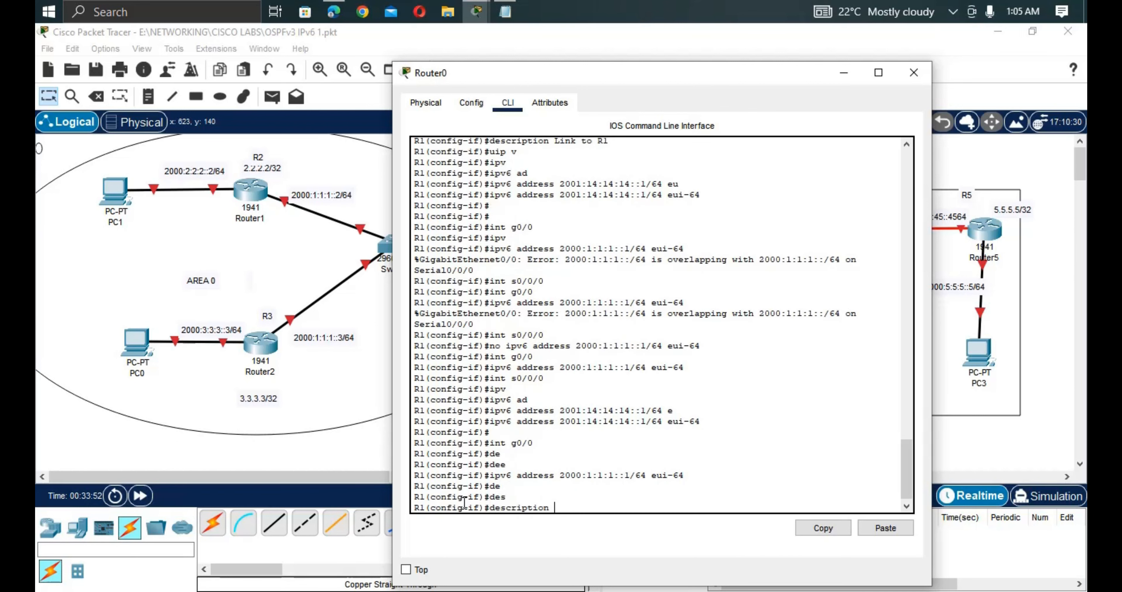
type("lin")
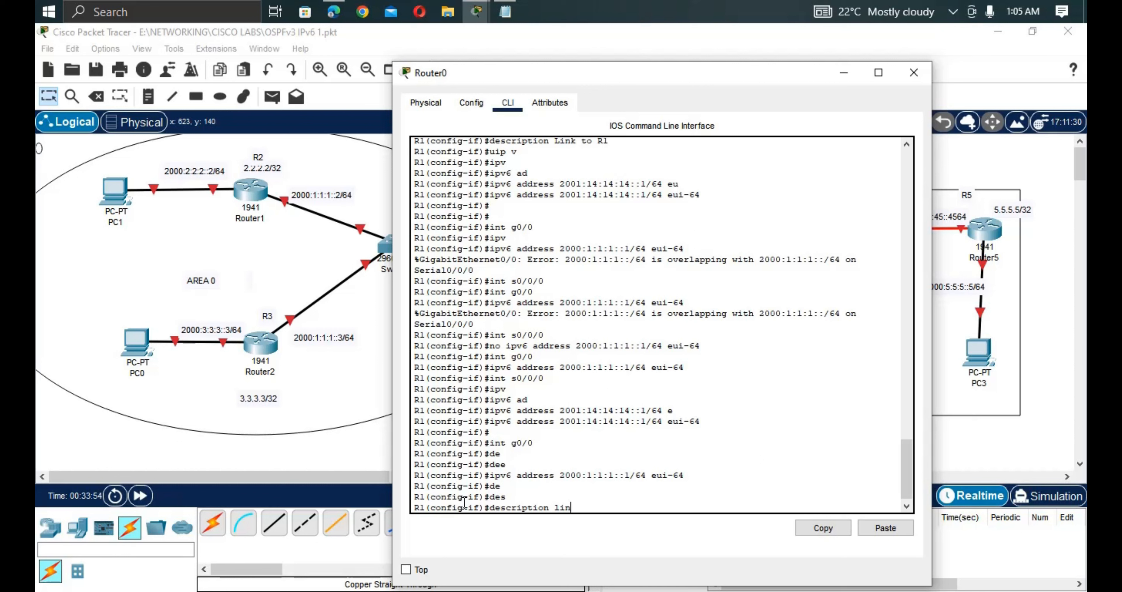
type("k to")
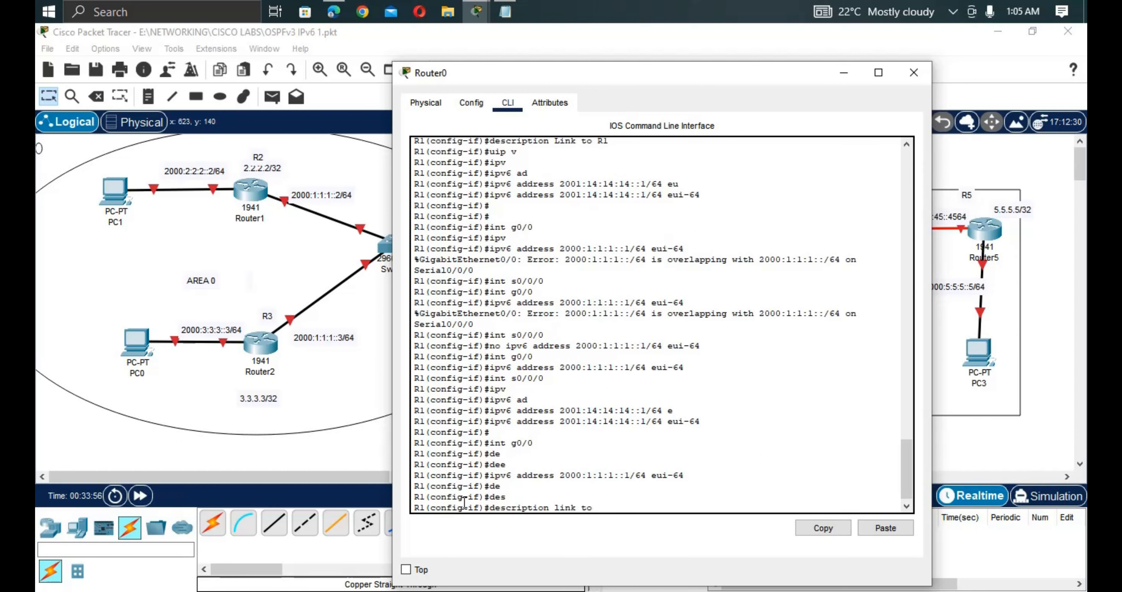
type(" switch0")
key("Return")
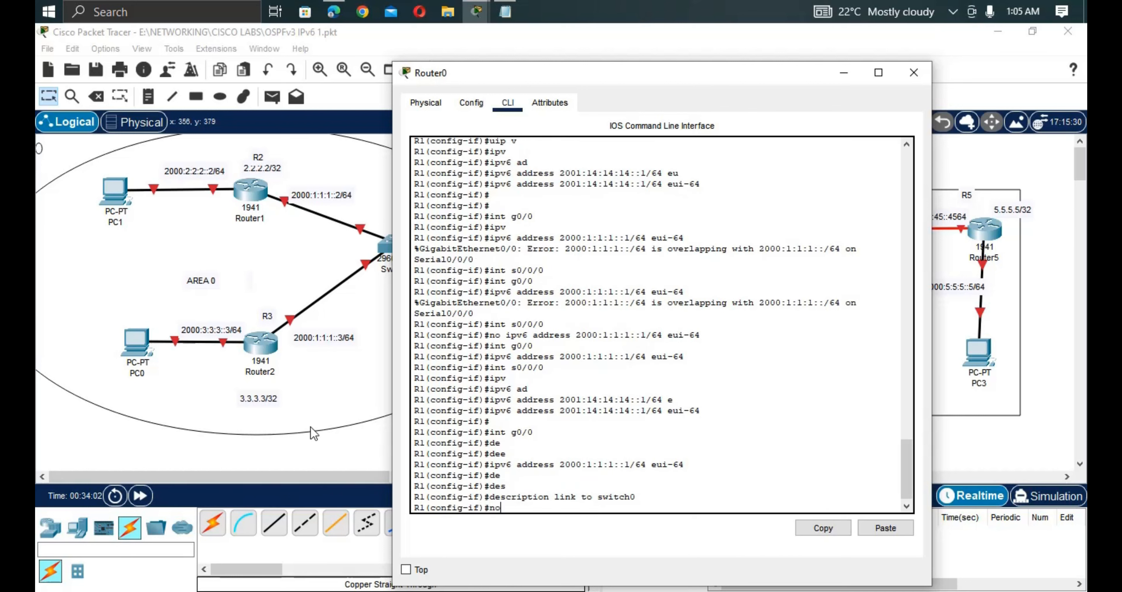
type("no shu")
key("Tab")
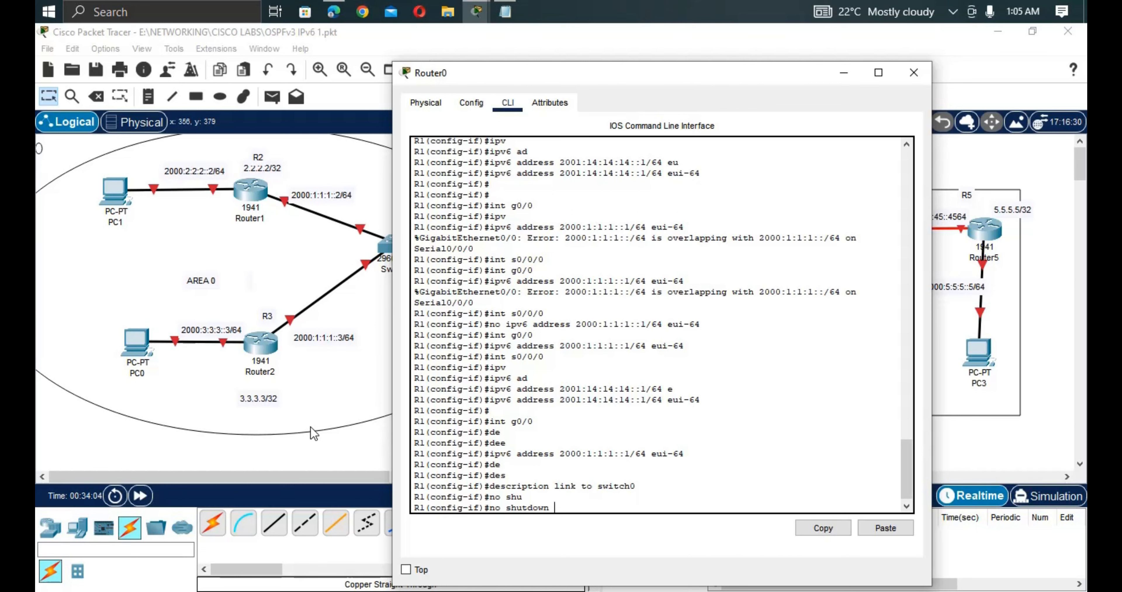
key("Return")
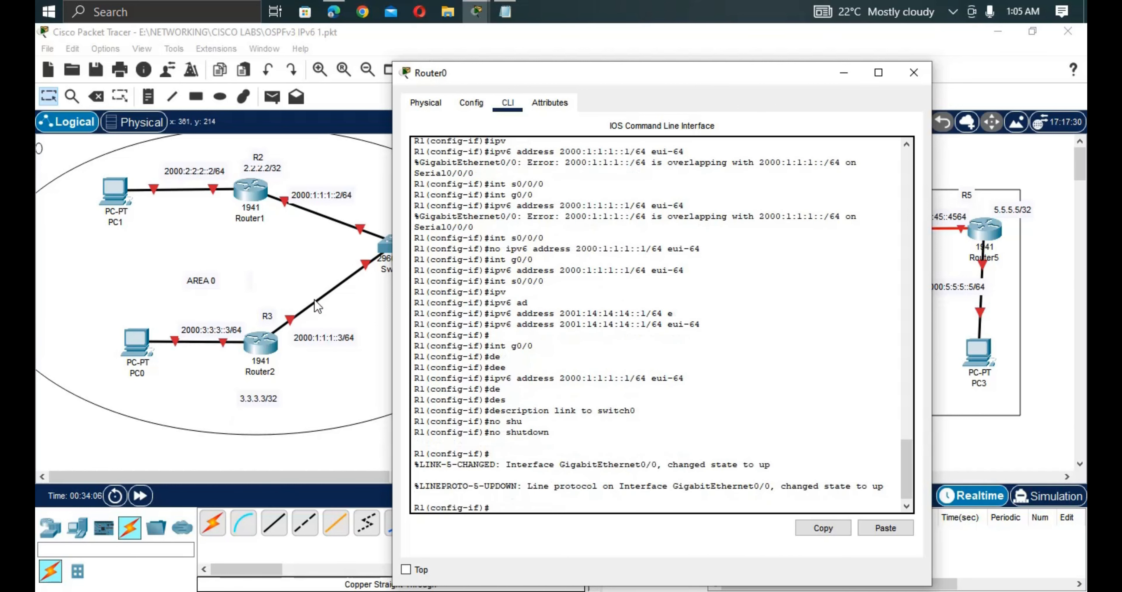
key("Return")
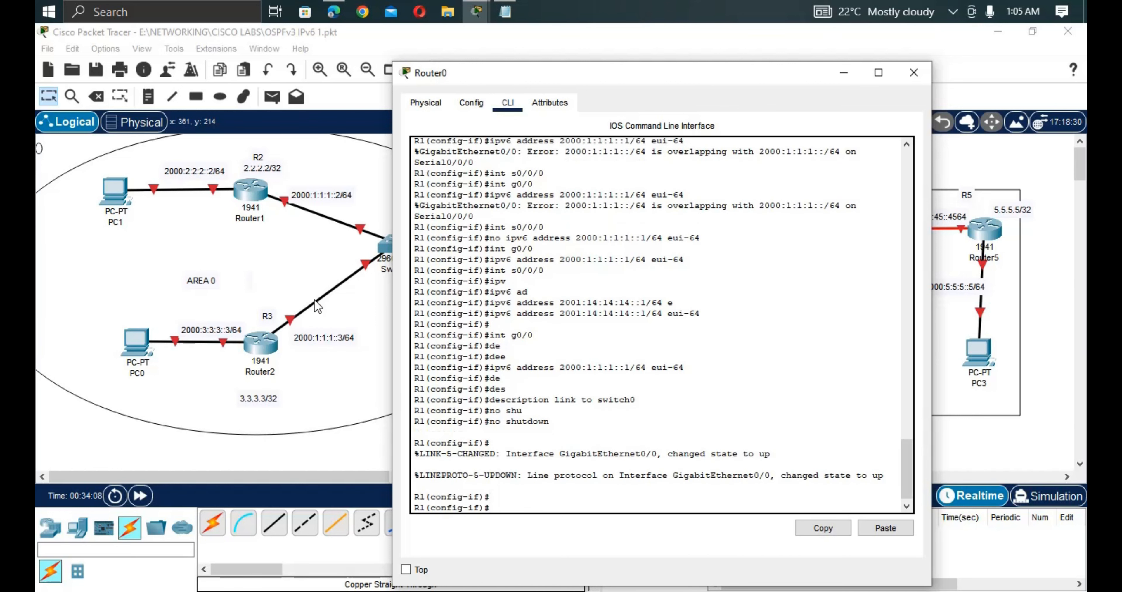
Create R1's Loopback0 with IP address 1.1.1.1 255.255.255.255 and return to the topology.
type("int lo0")
key("Return")
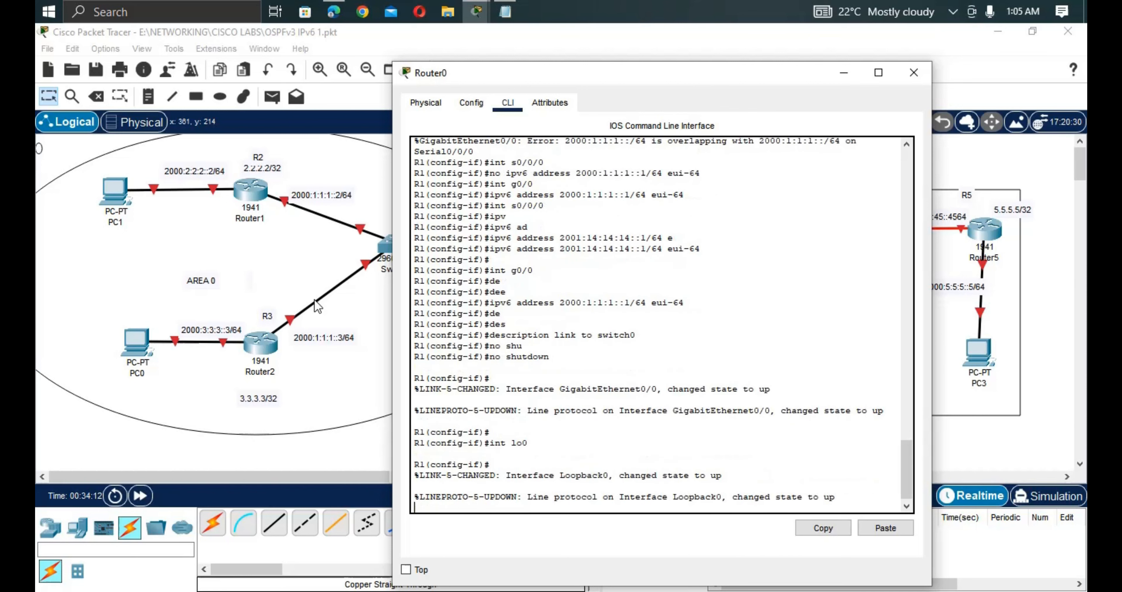
type("ip ad")
key("Tab")
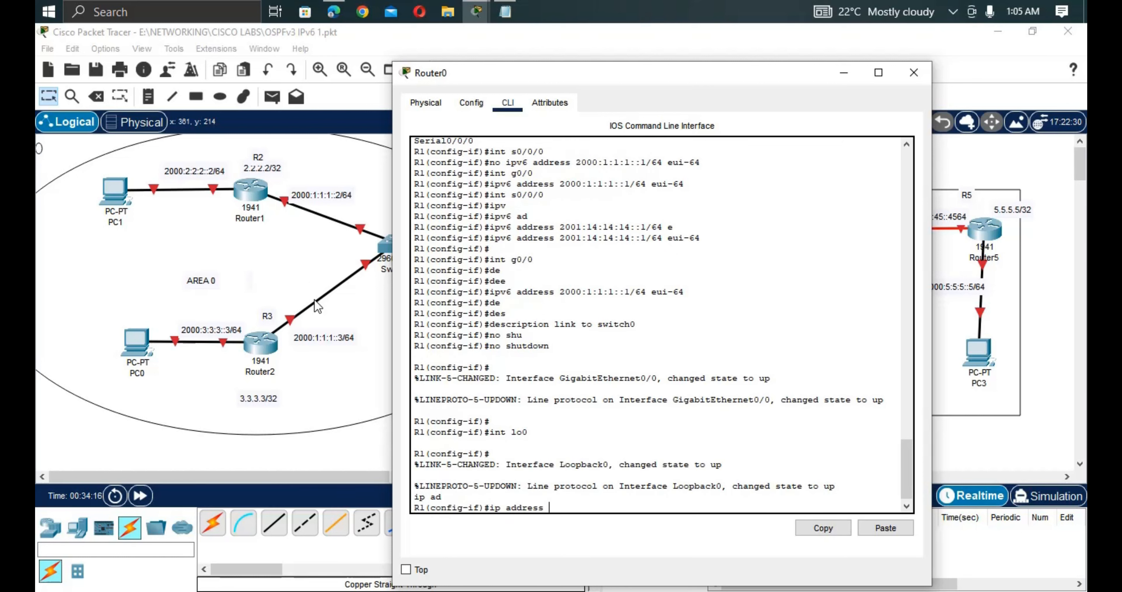
type("1.1.1.1 255.255.255.255")
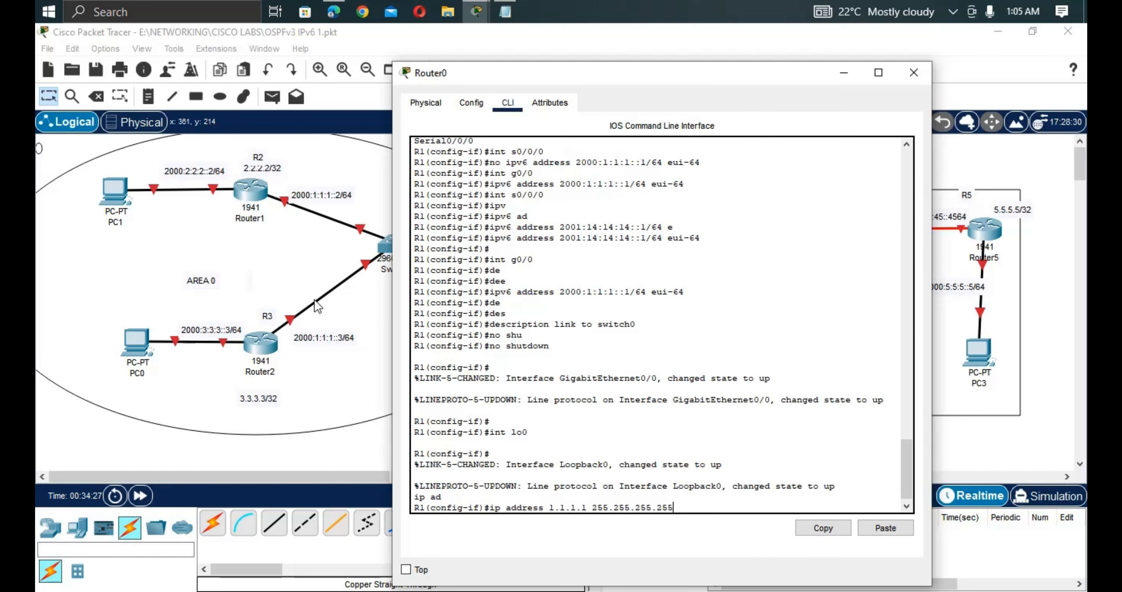
key("Return")
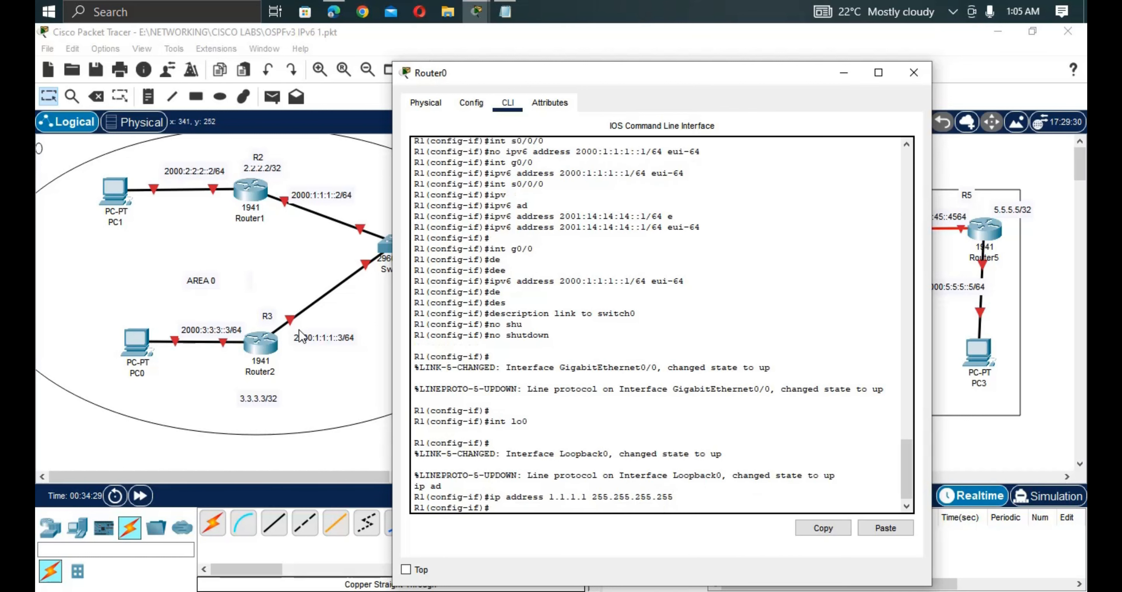
left_click(325, 364)
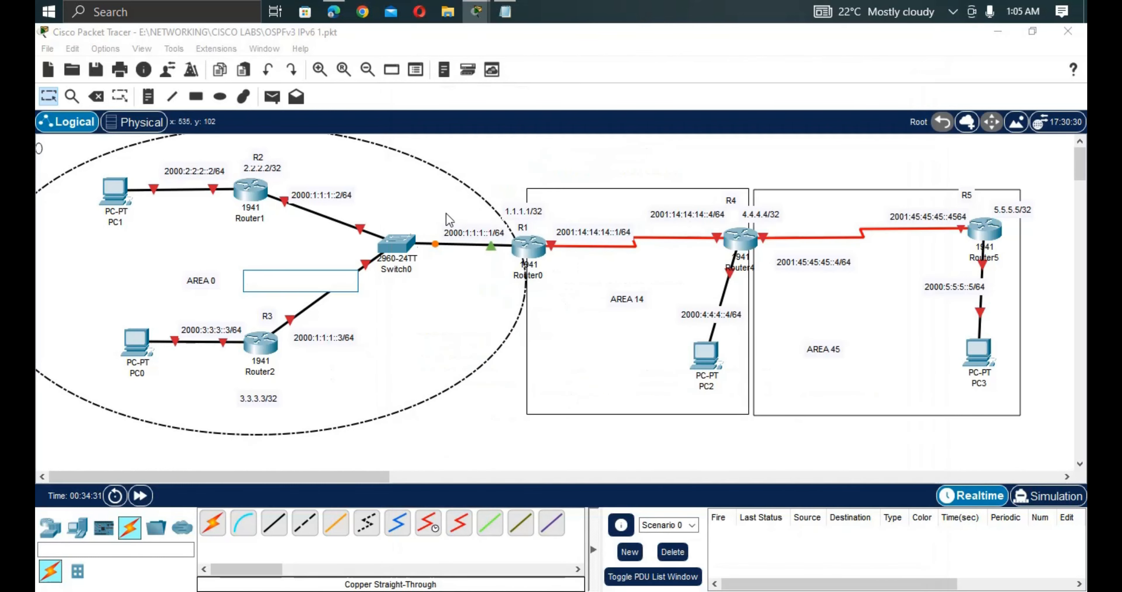
Close the empty Area 0 note and select text in R2's 2000:1:1:1::2/64 address label.
left_click(309, 191)
left_click(345, 195)
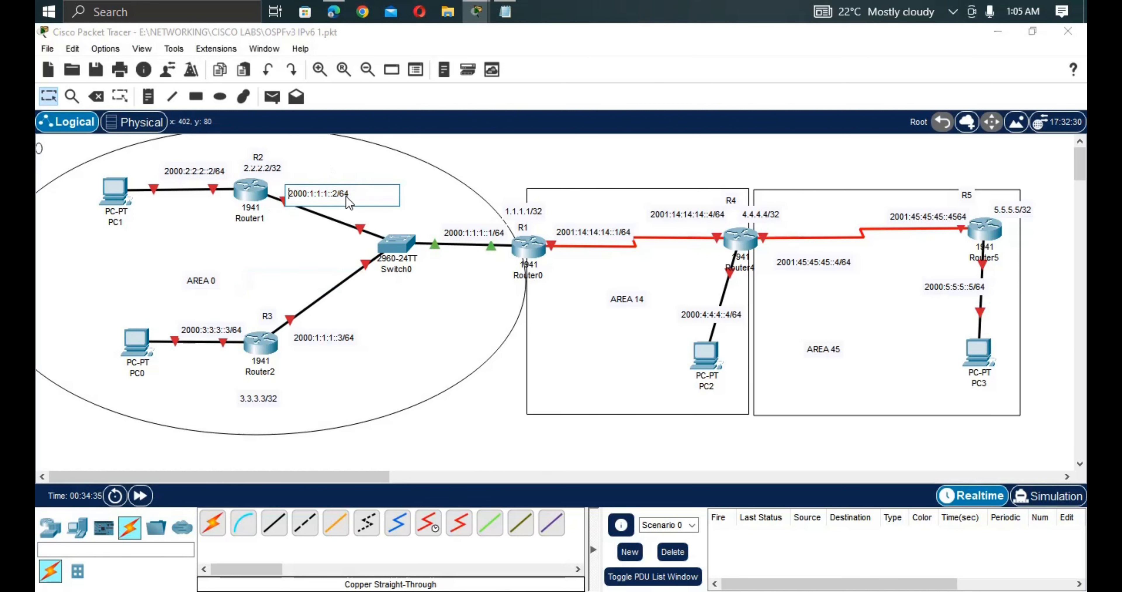
left_click_drag(346, 194, 287, 200)
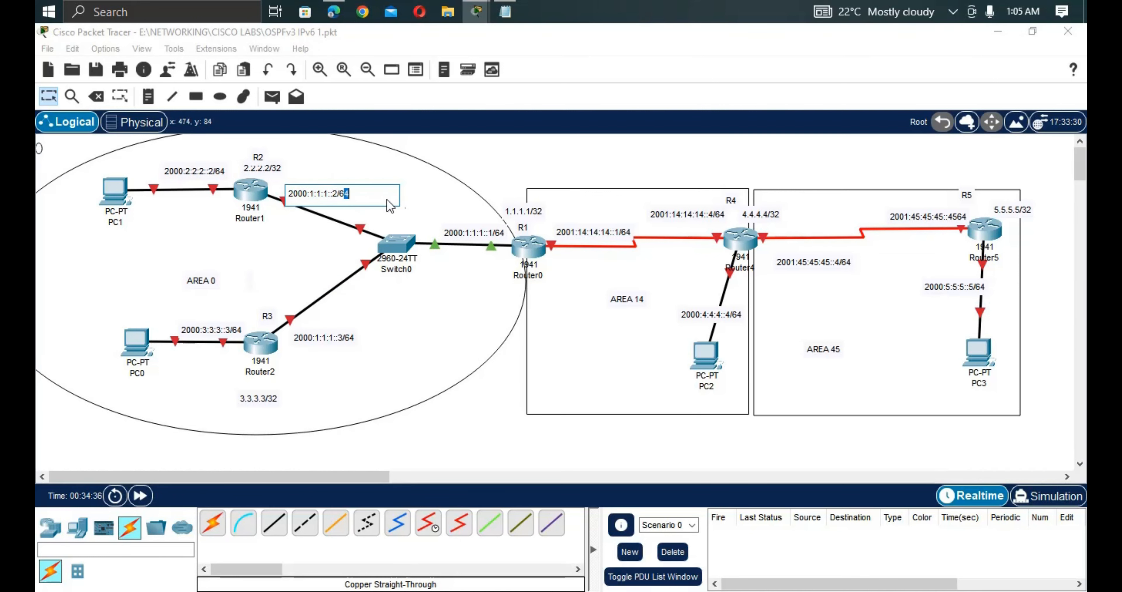
left_click_drag(385, 200, 287, 193)
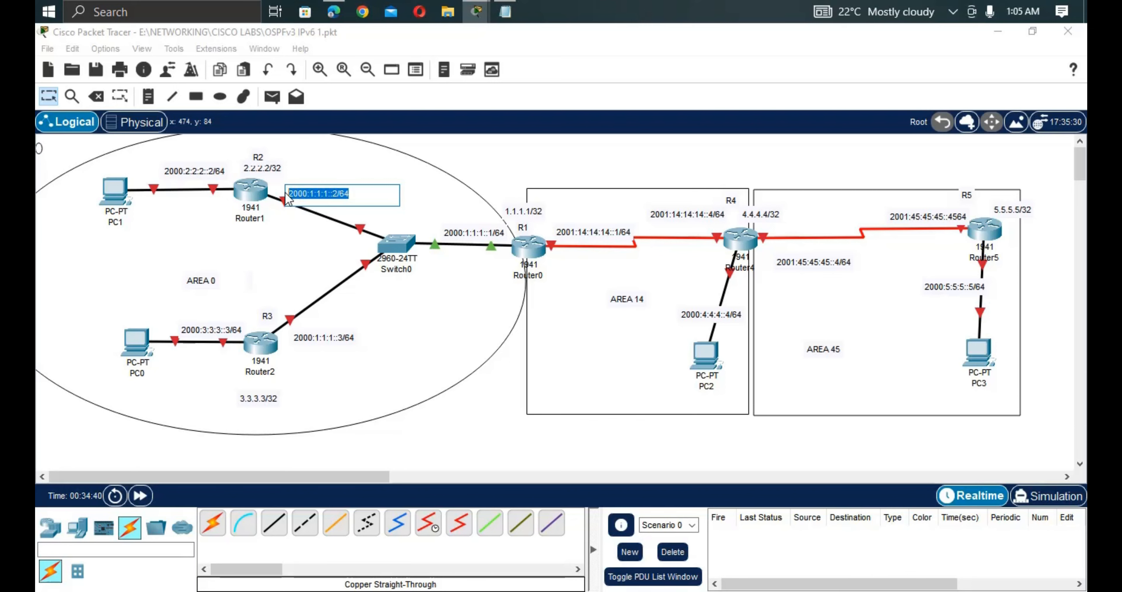
left_click(242, 196)
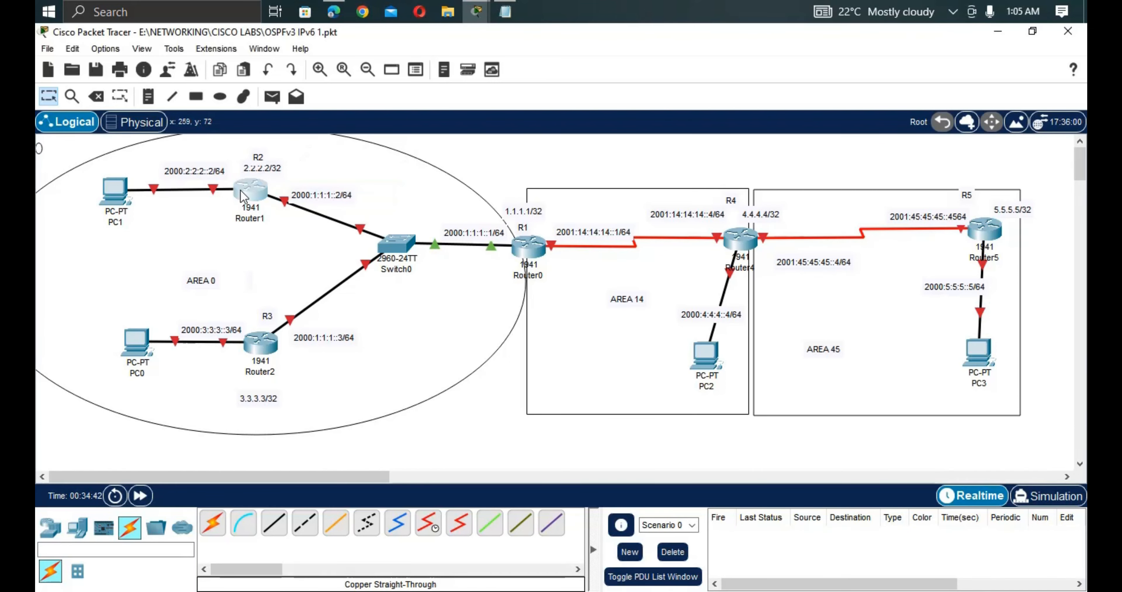
Check the saved config in Notepad, then open Router1's (R2) device window.
left_click(242, 196)
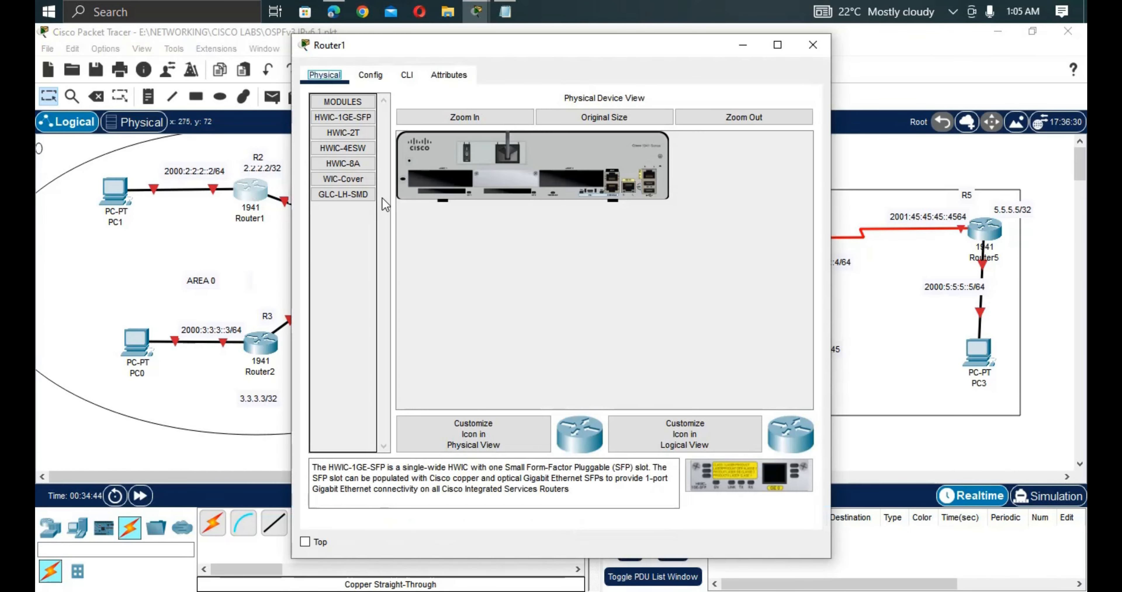
left_click(188, 270)
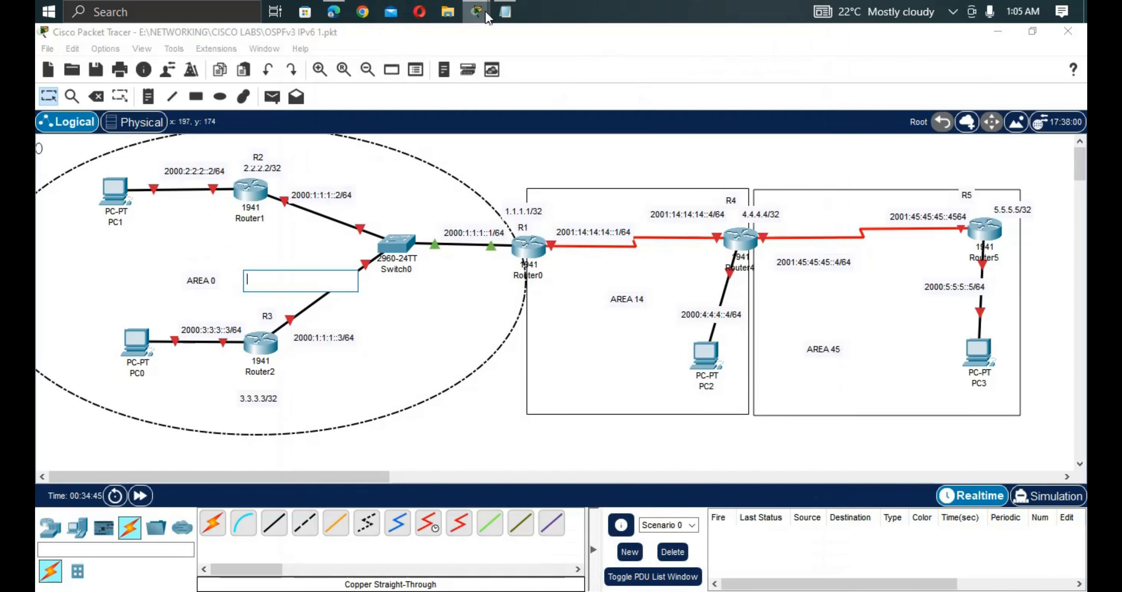
left_click(504, 11)
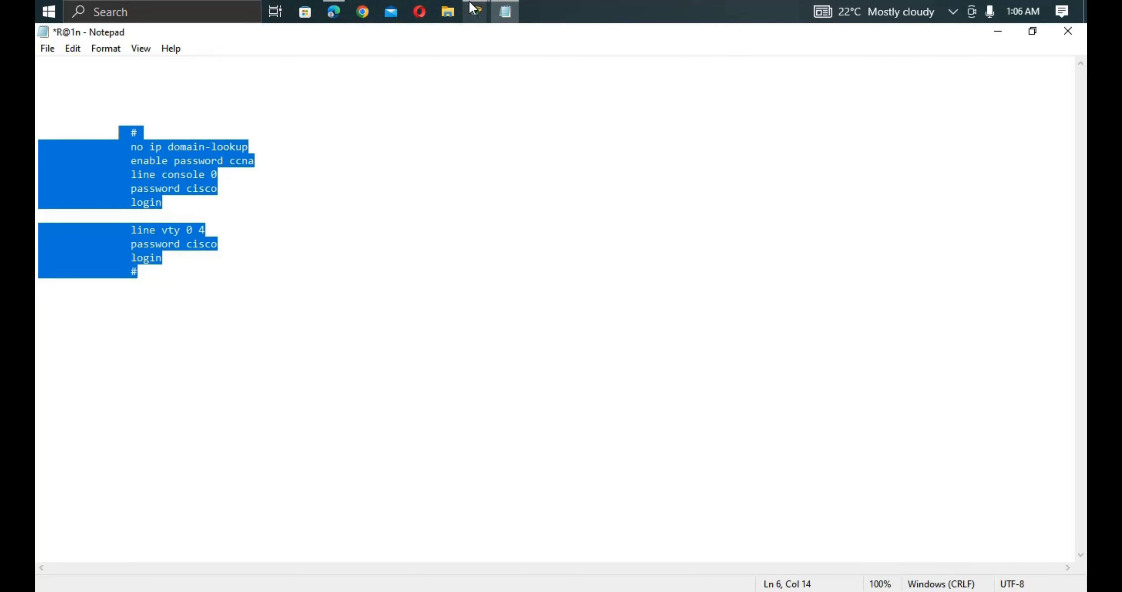
left_click(467, 16)
left_click(301, 86)
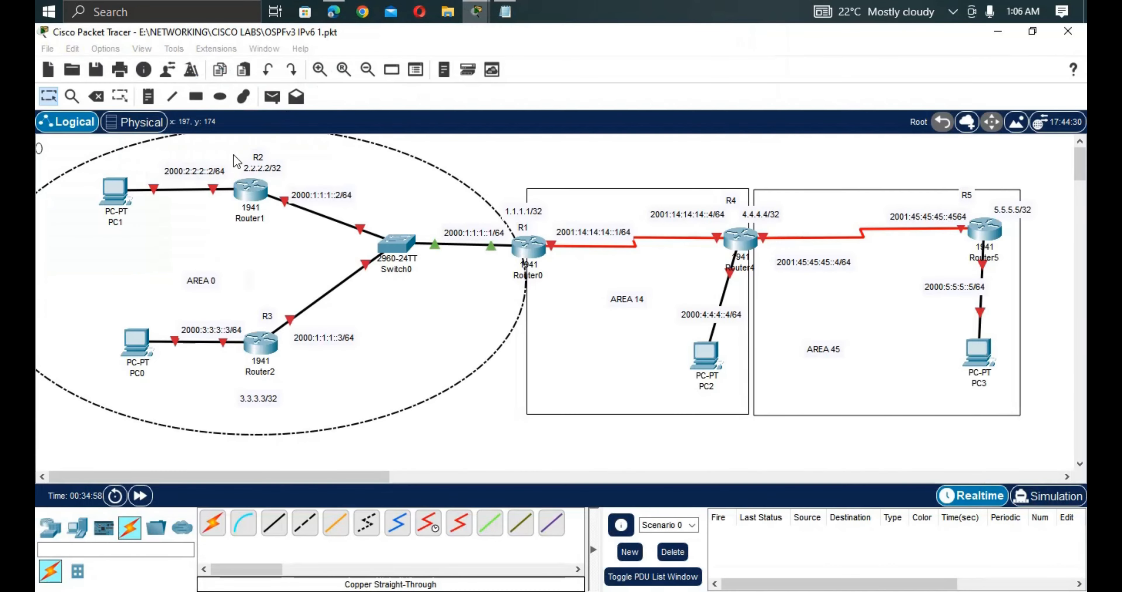
left_click(247, 198)
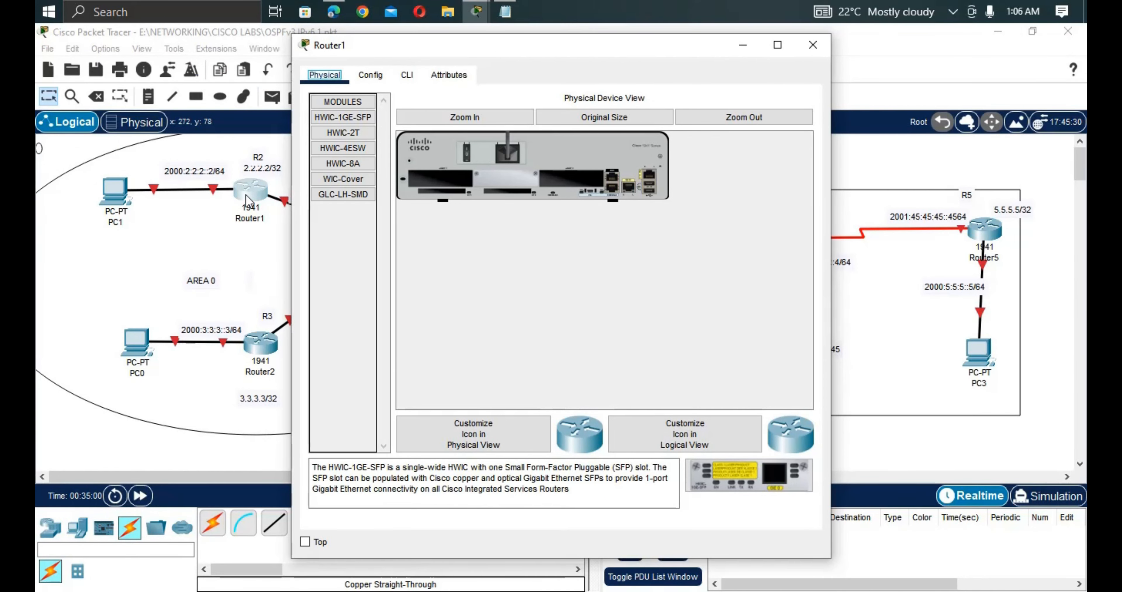
In Router1's CLI, decline the setup dialog and enter privileged EXEC mode.
left_click(407, 78)
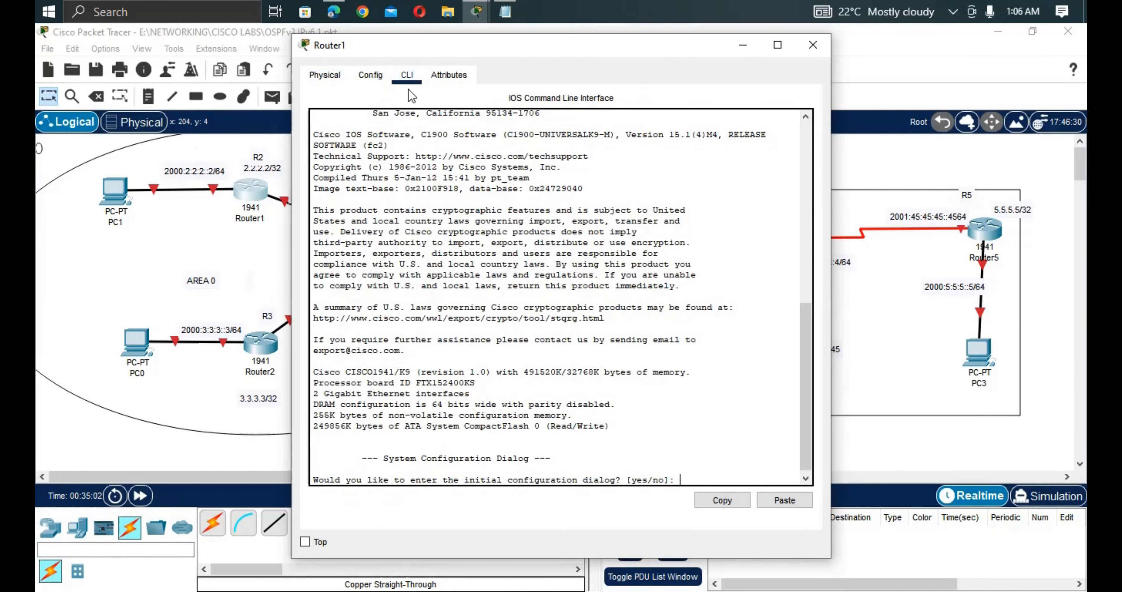
key("Return")
key("Return")
type("no")
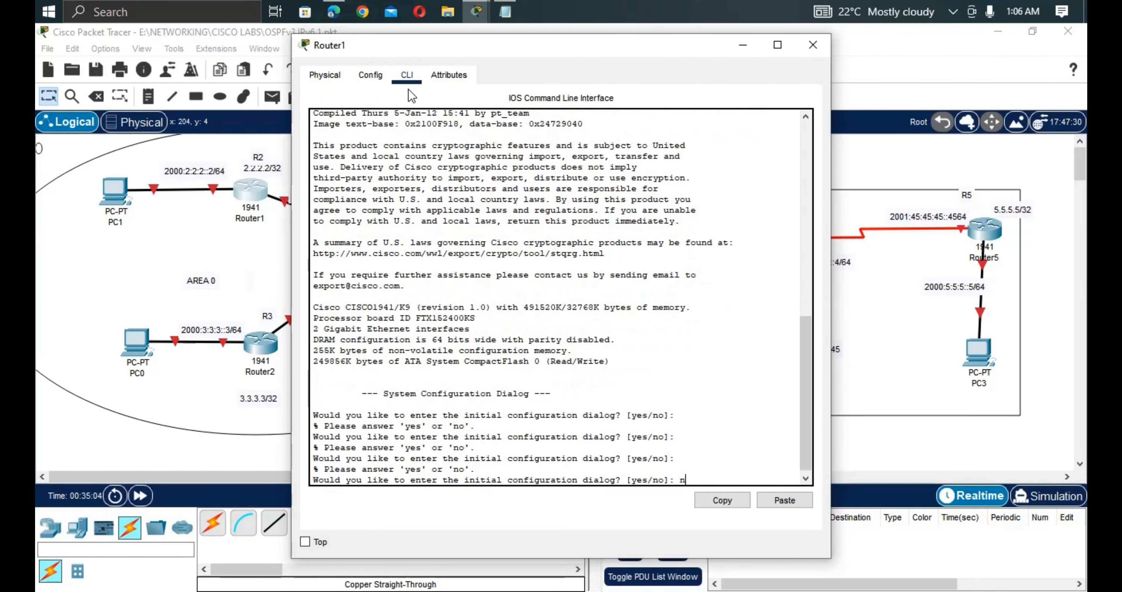
key("Return")
key("Return")
key("Return")
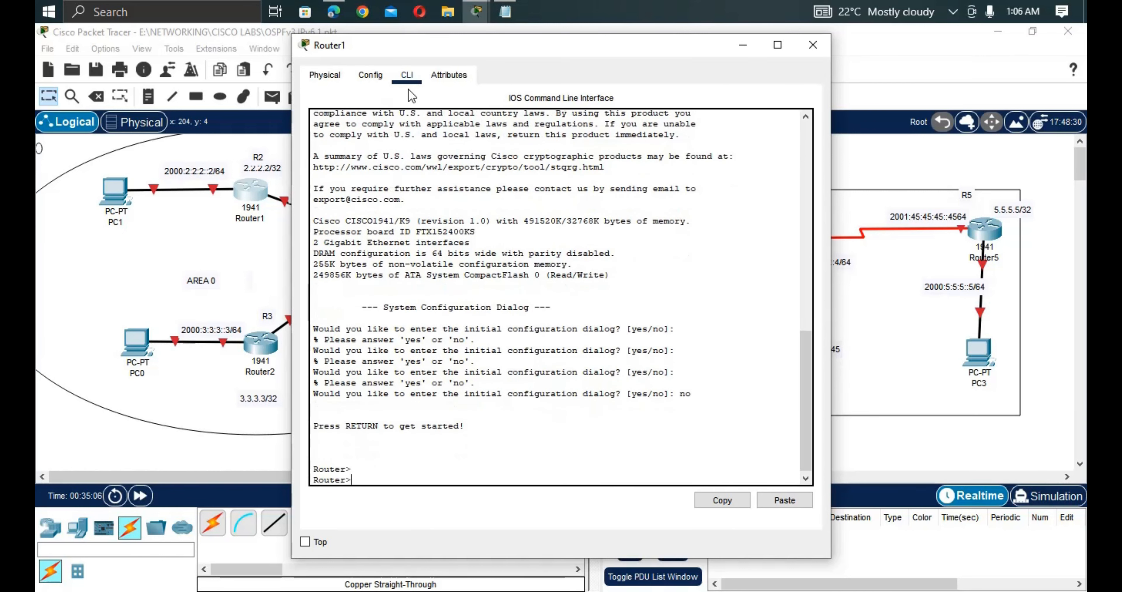
type("e")
type("n")
key("Tab")
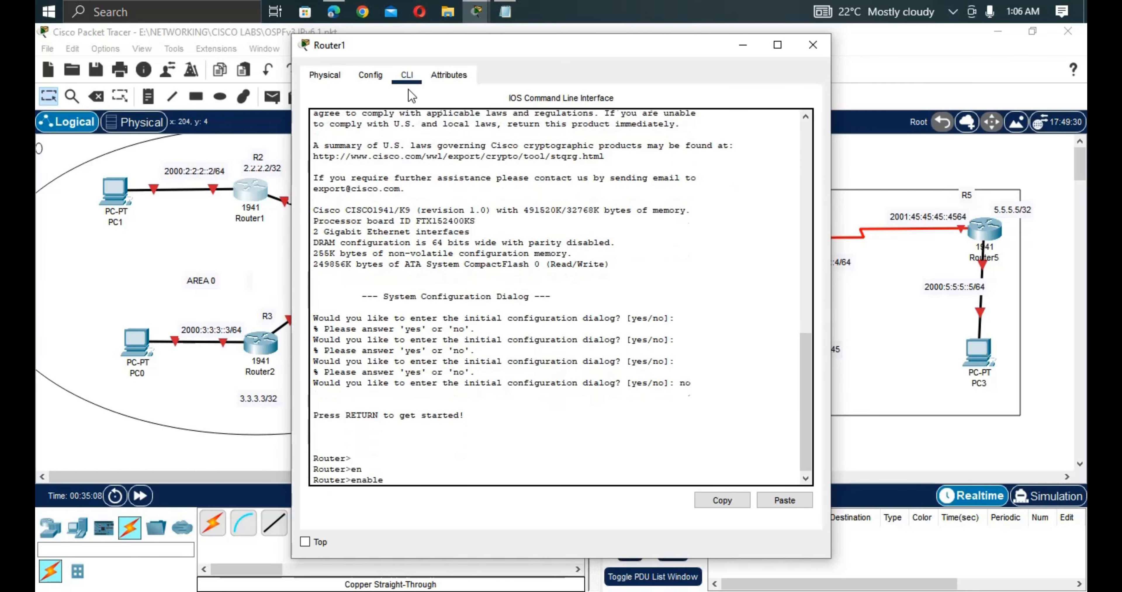
key("Return")
Enter global configuration mode and set the hostname to R2.
type("c")
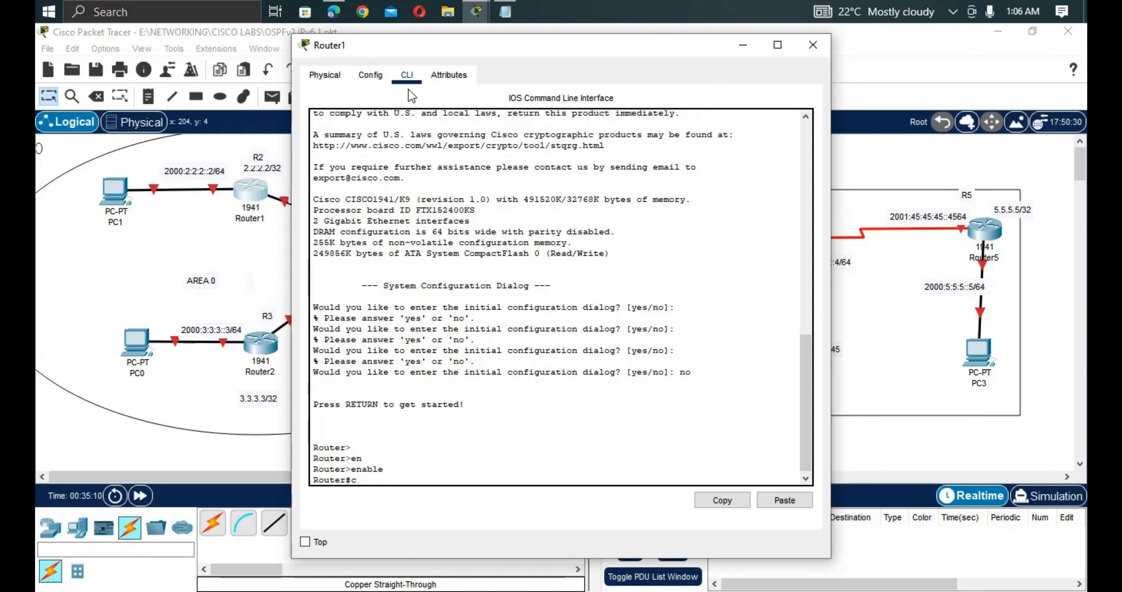
type("ionf")
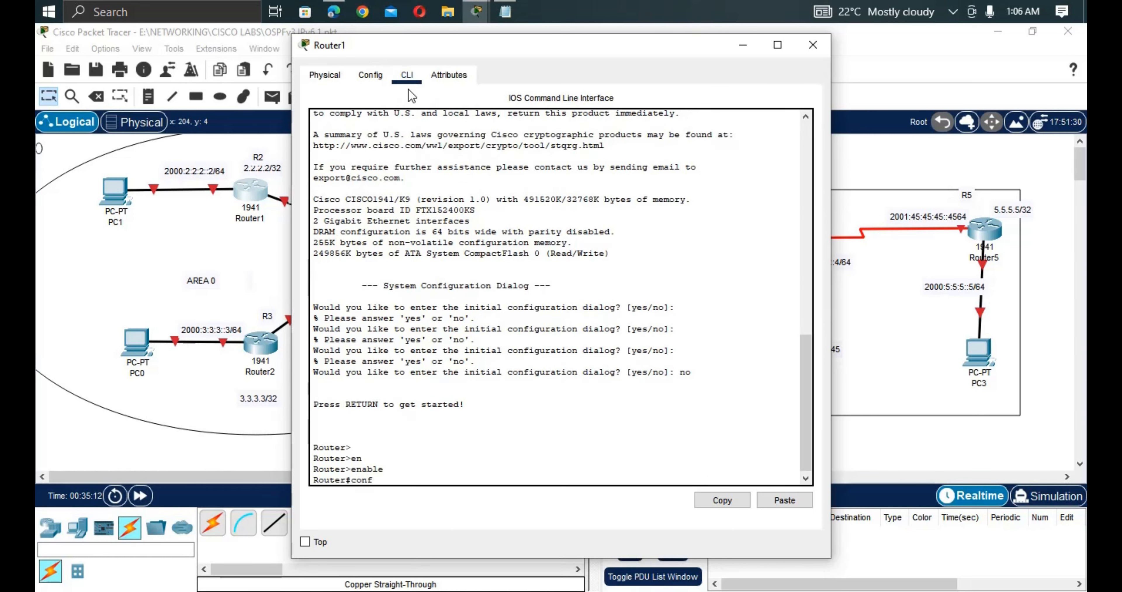
type(" t")
key("Return")
key("Return")
key("Return")
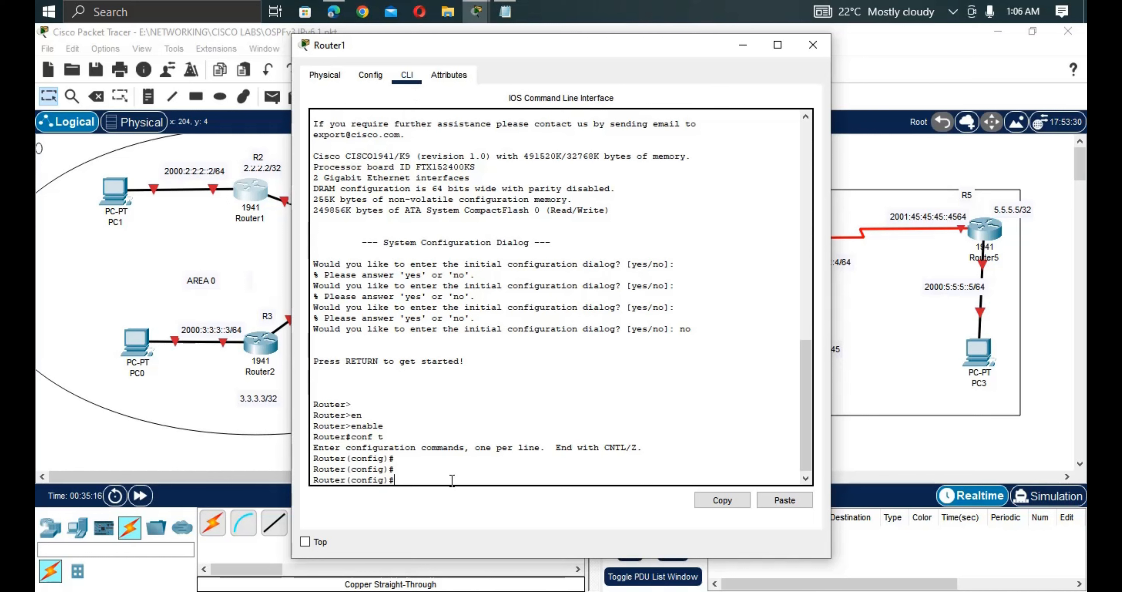
type("hos")
key("Tab")
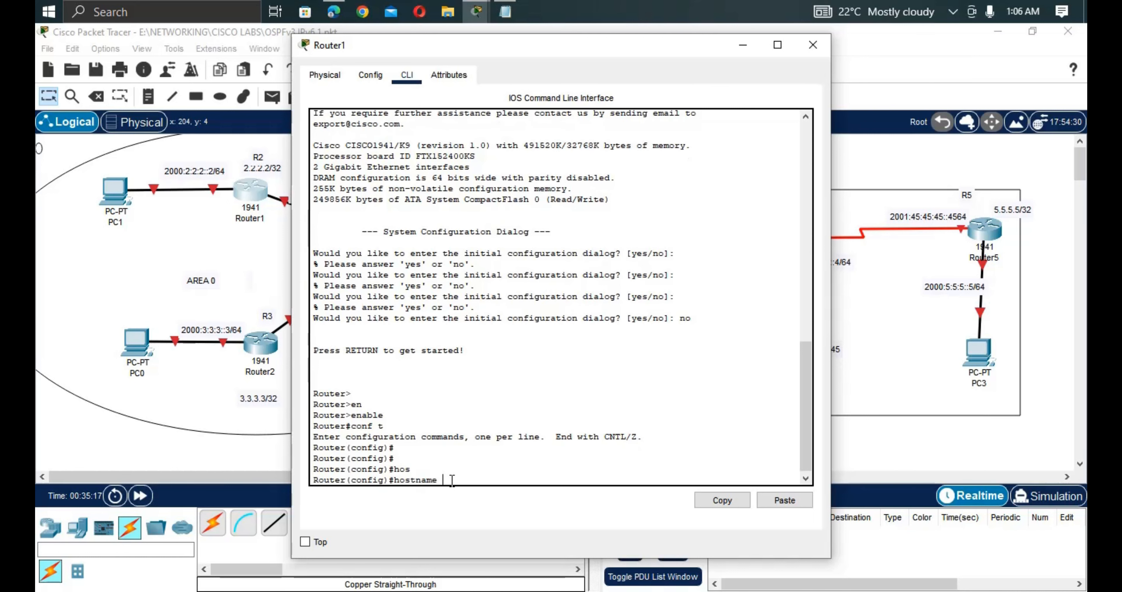
type("R2")
key("Return")
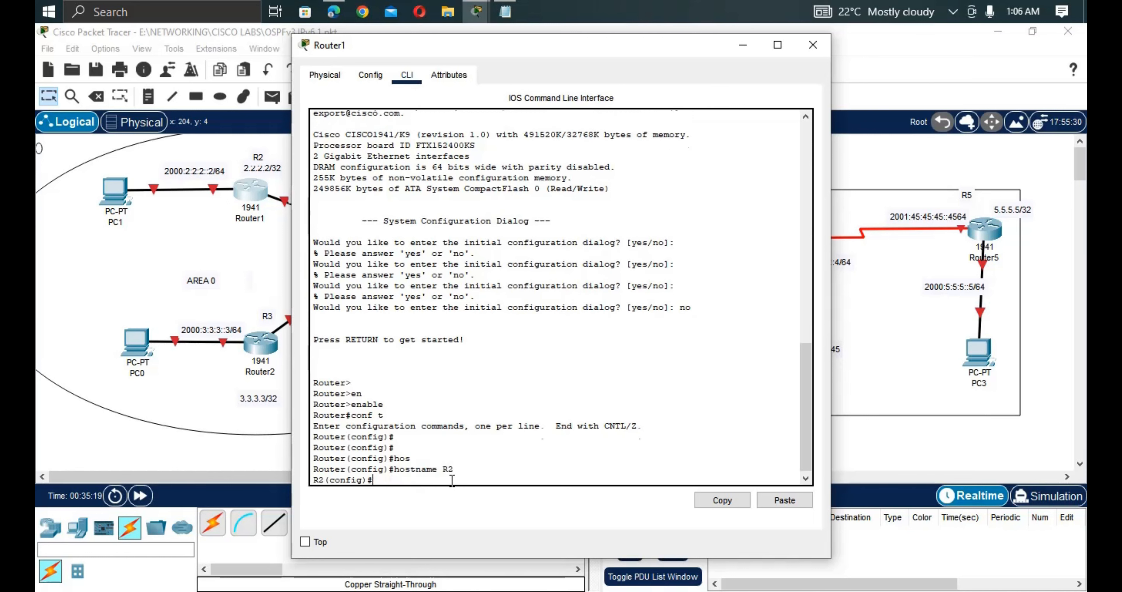
right_click(452, 481)
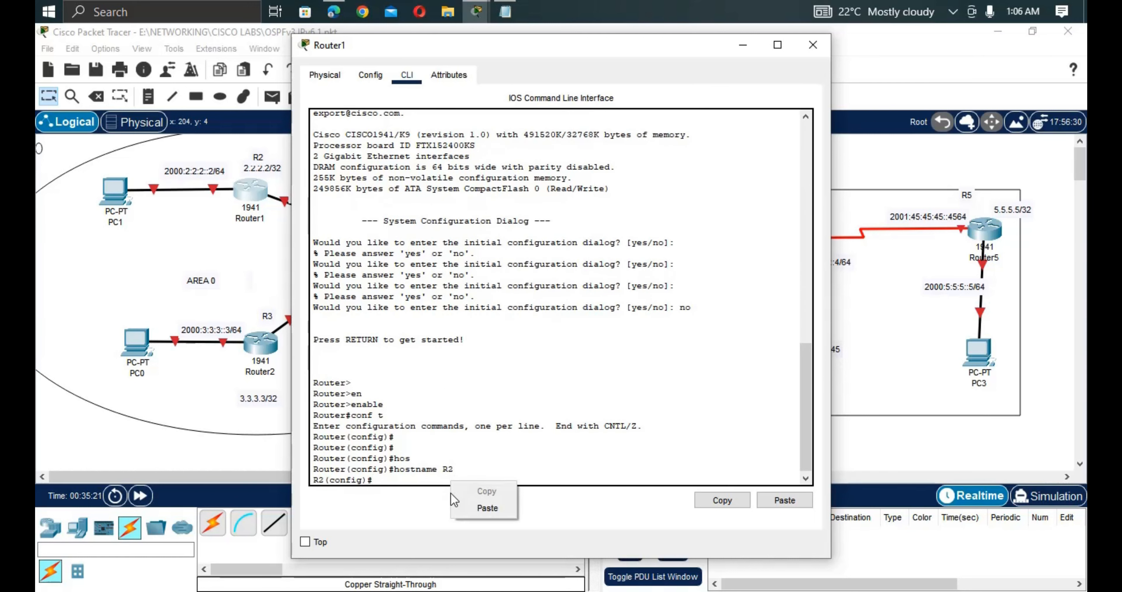
Paste the basic security commands into R2, then exit out to log off the console.
left_click(462, 508)
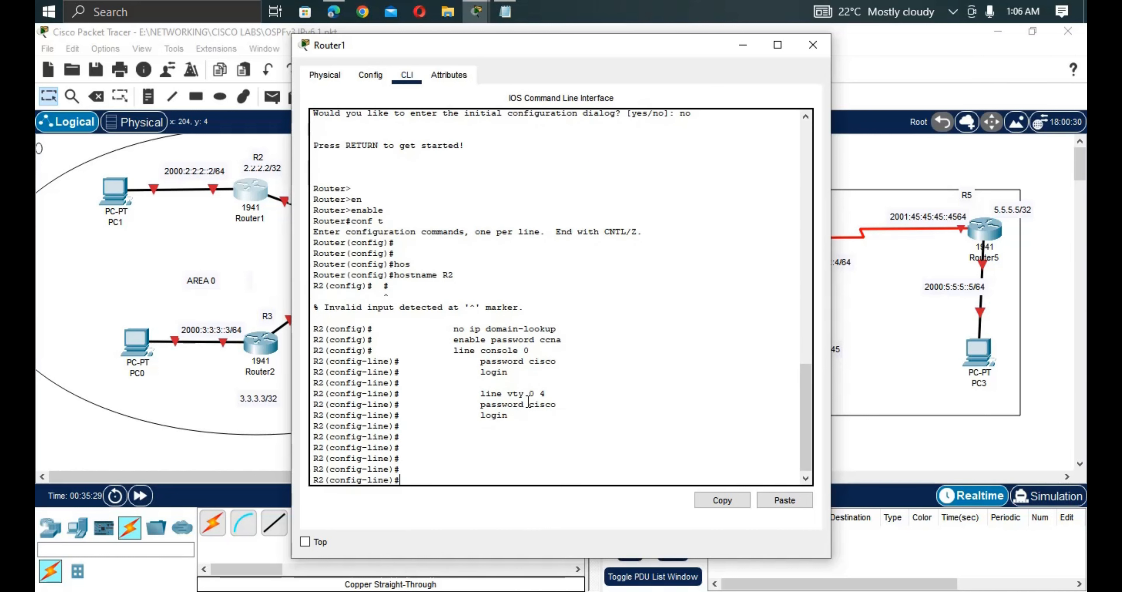
type("xit")
key("Return")
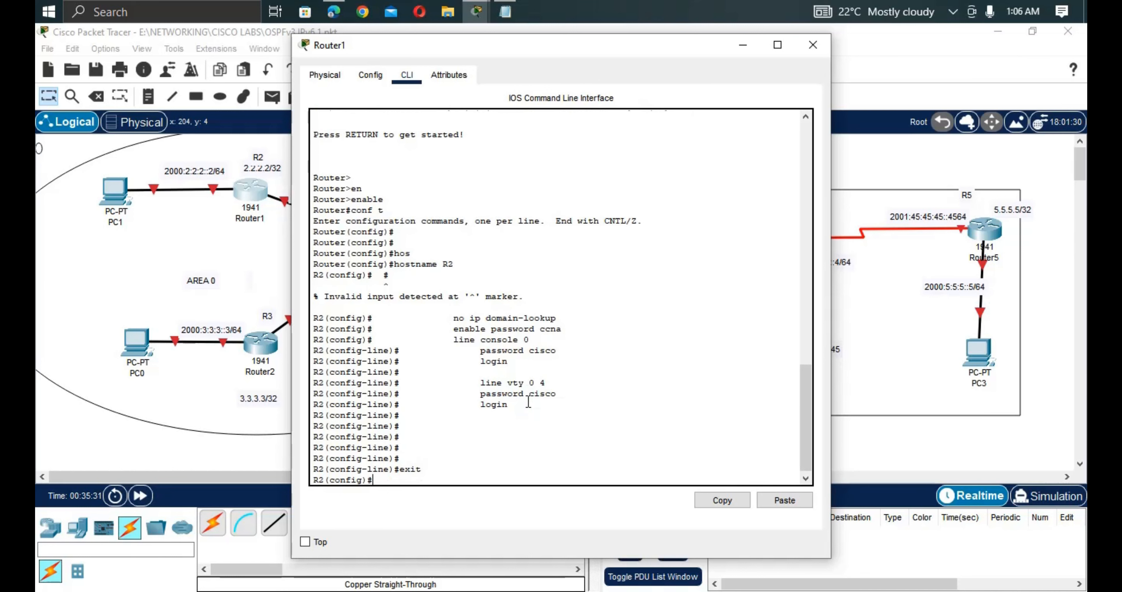
type("exit")
key("Return")
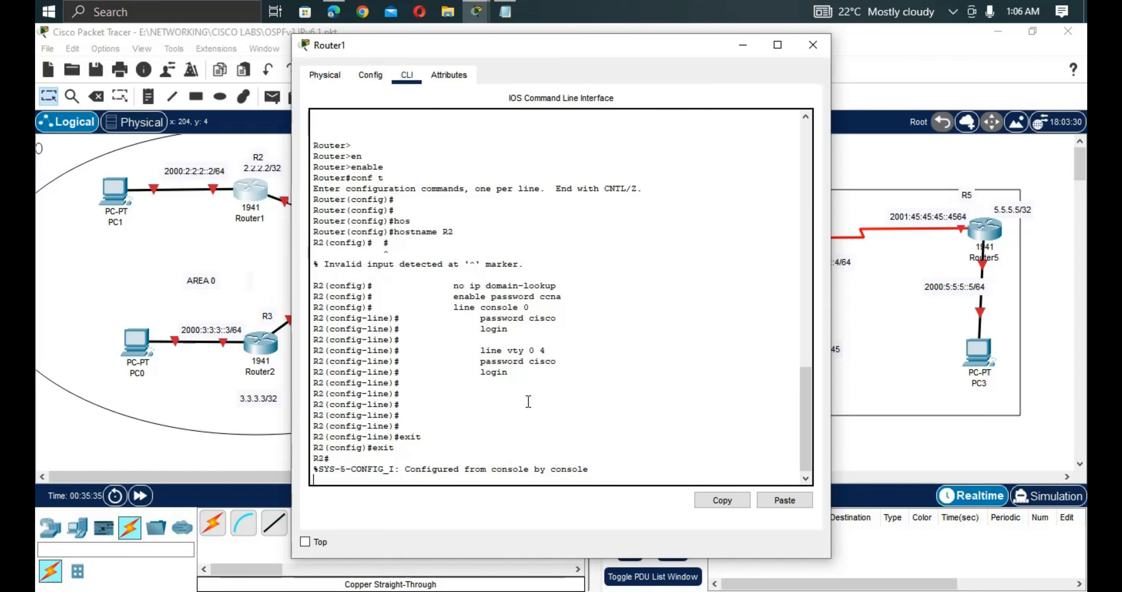
type("r")
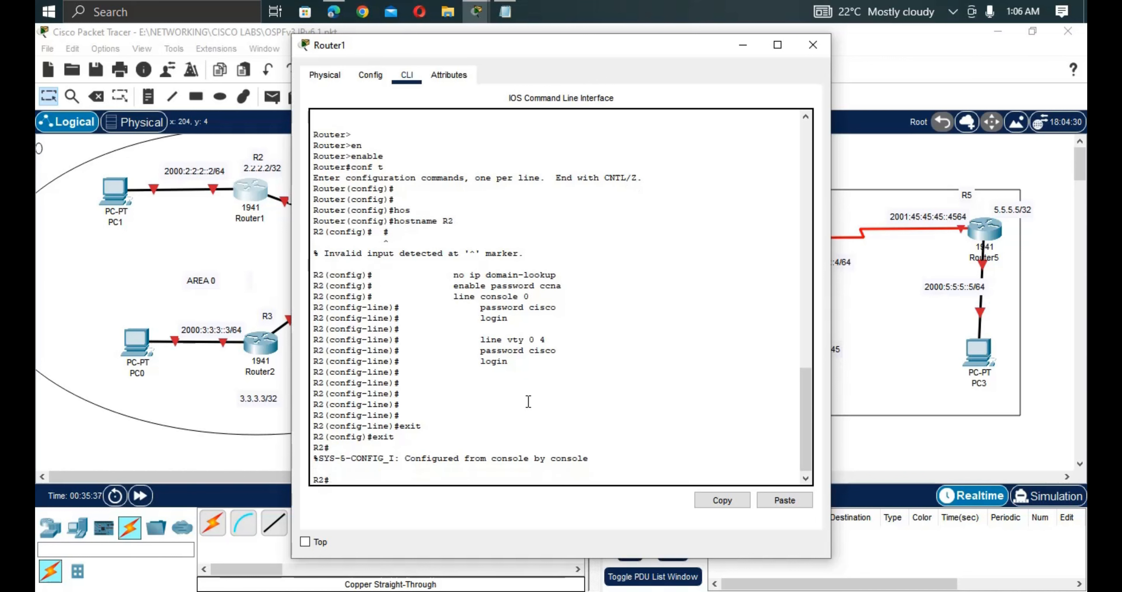
type("exit")
key("Return")
key("Return")
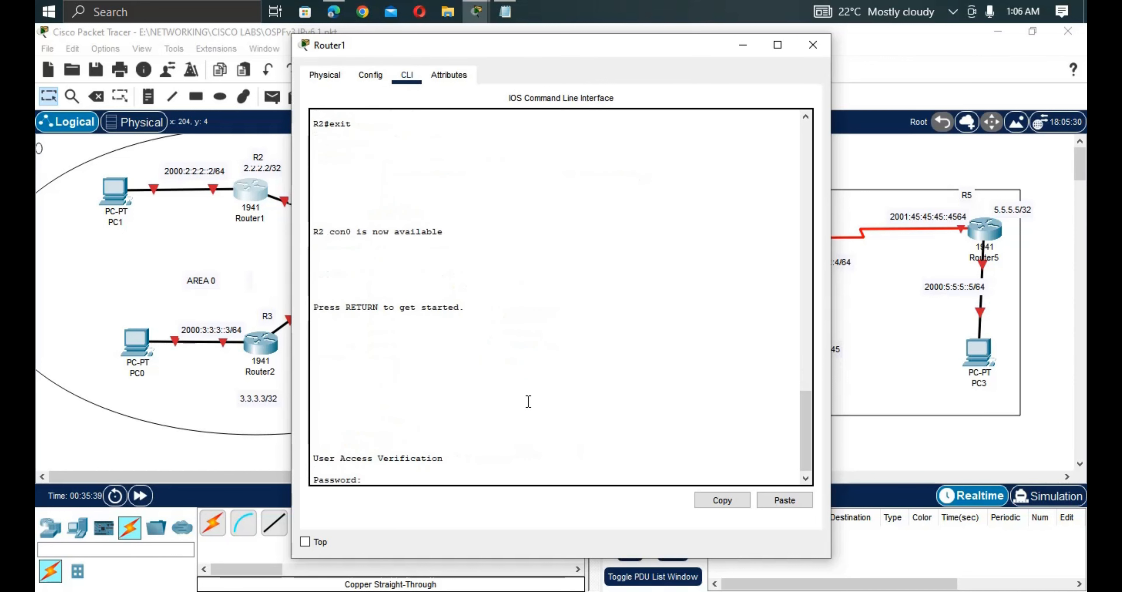
Log back in with the console and enable passwords and return to global configuration.
key("Return")
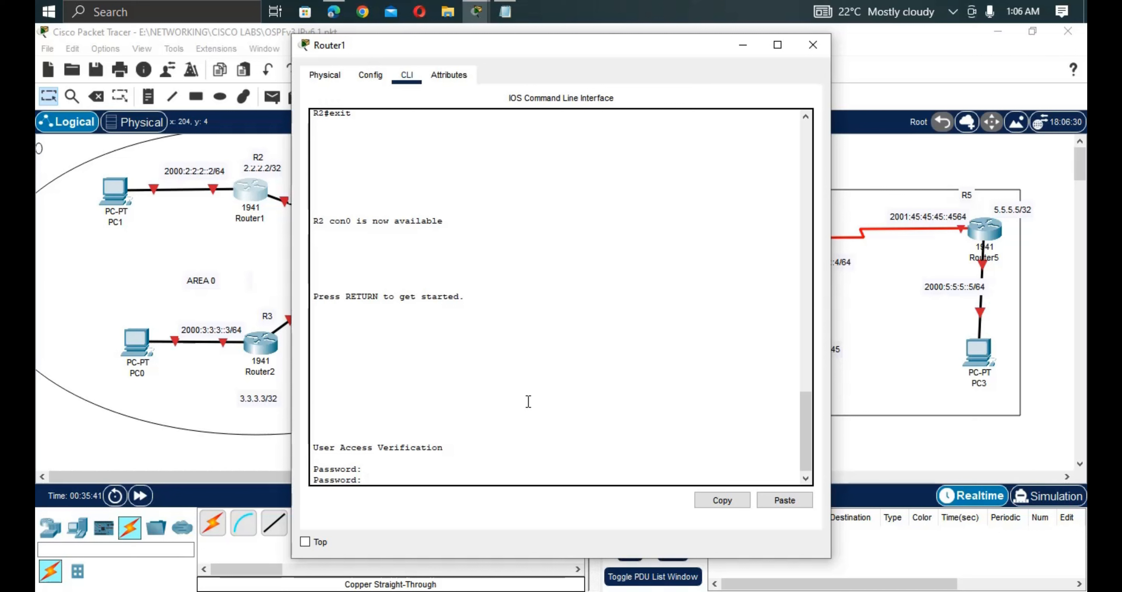
key("Return")
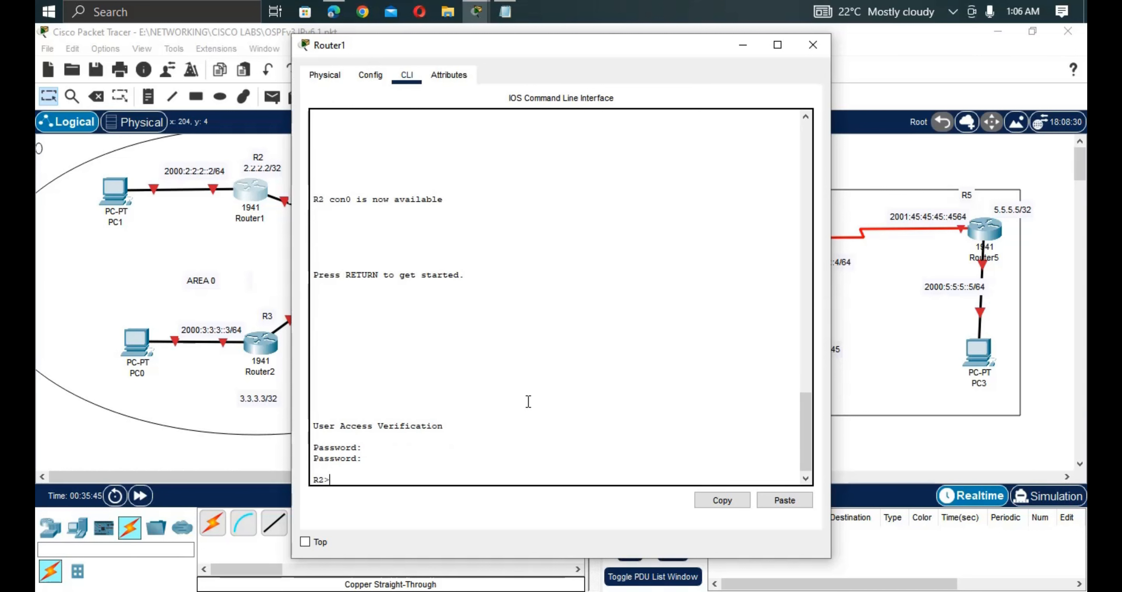
type("en")
key("Tab")
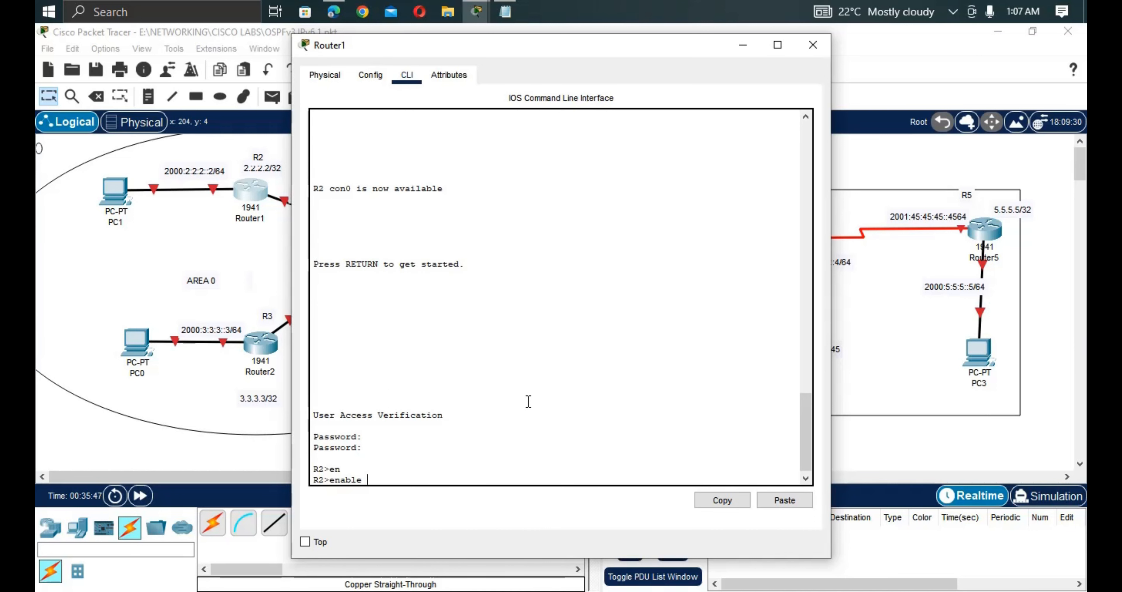
key("Return")
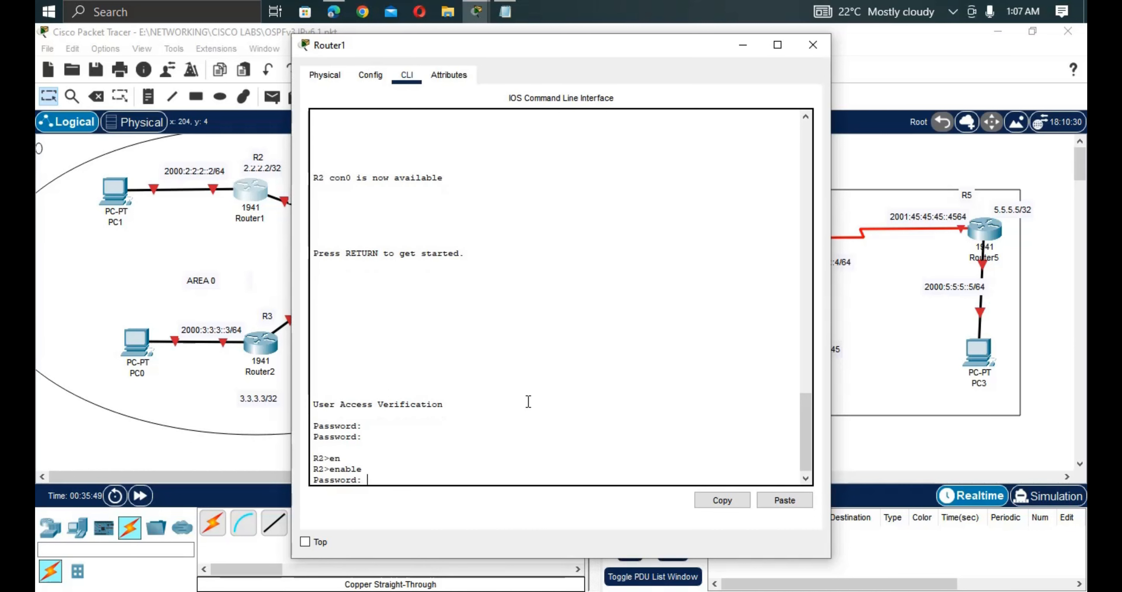
key("Return")
key("Return")
type("confi")
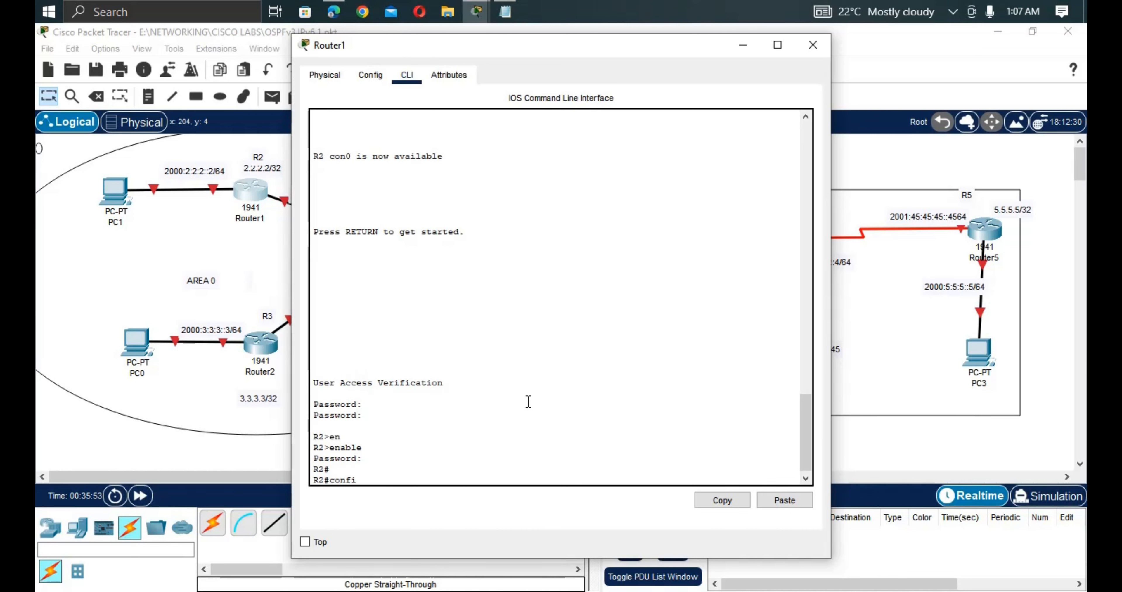
type(" t")
key("Return")
Copy R2's 2000:1:1:1::2/64 address label from the topology and return to R2's CLI.
key("Return")
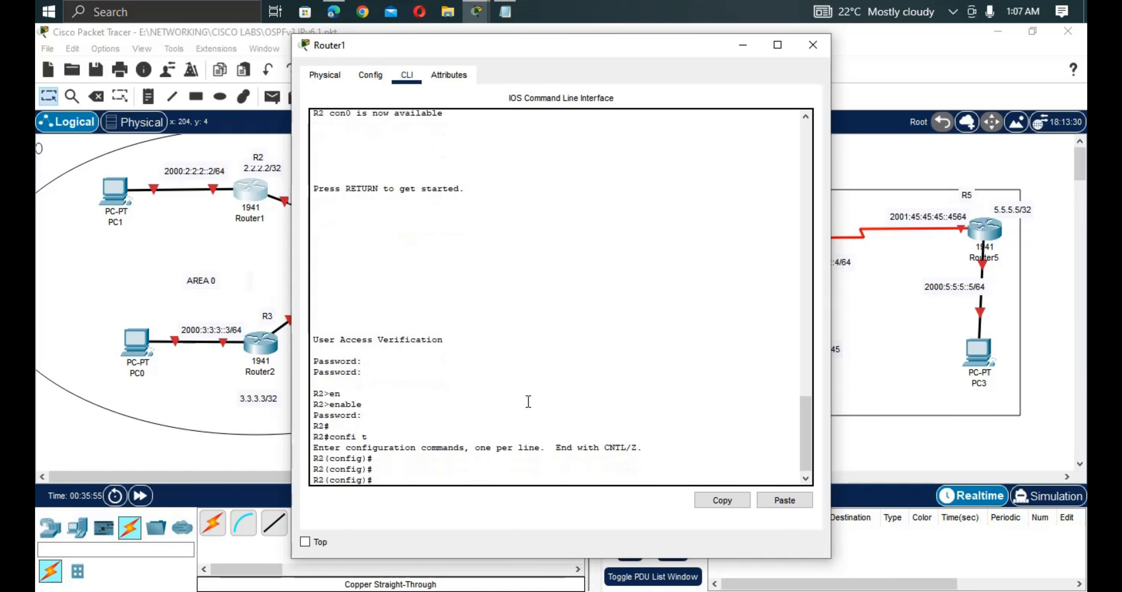
key("Return")
left_click(266, 295)
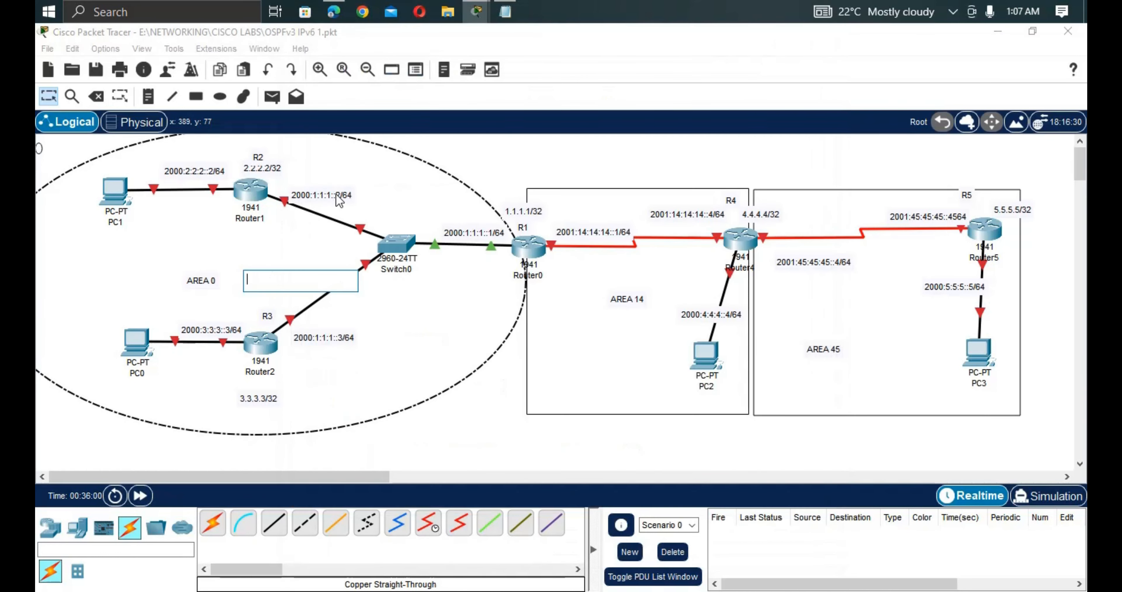
double_click(347, 194)
key("ctrl+c")
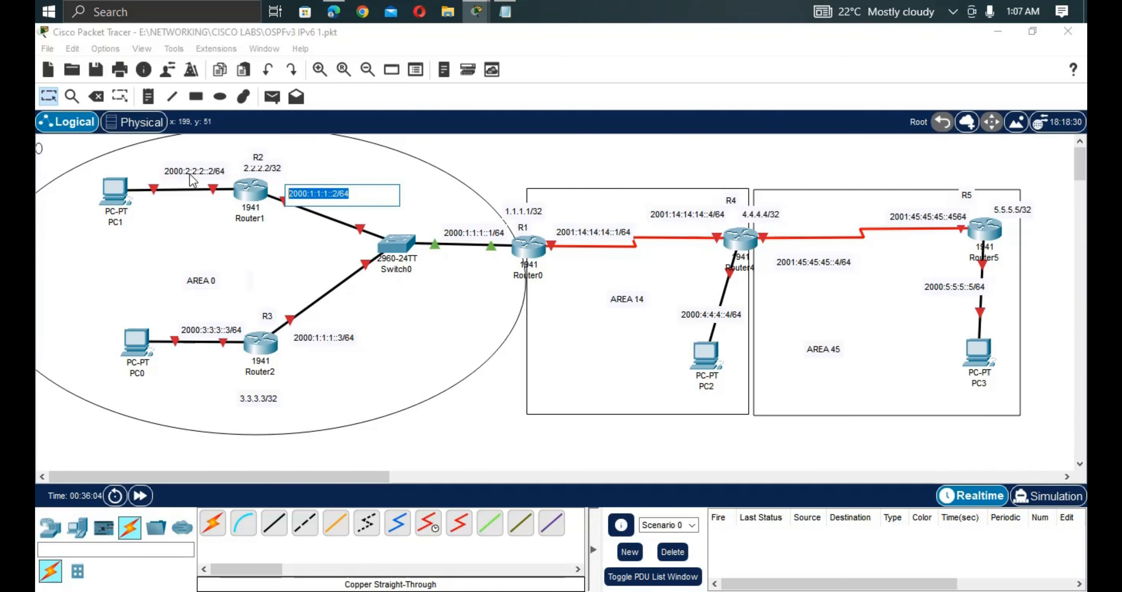
left_click(252, 191)
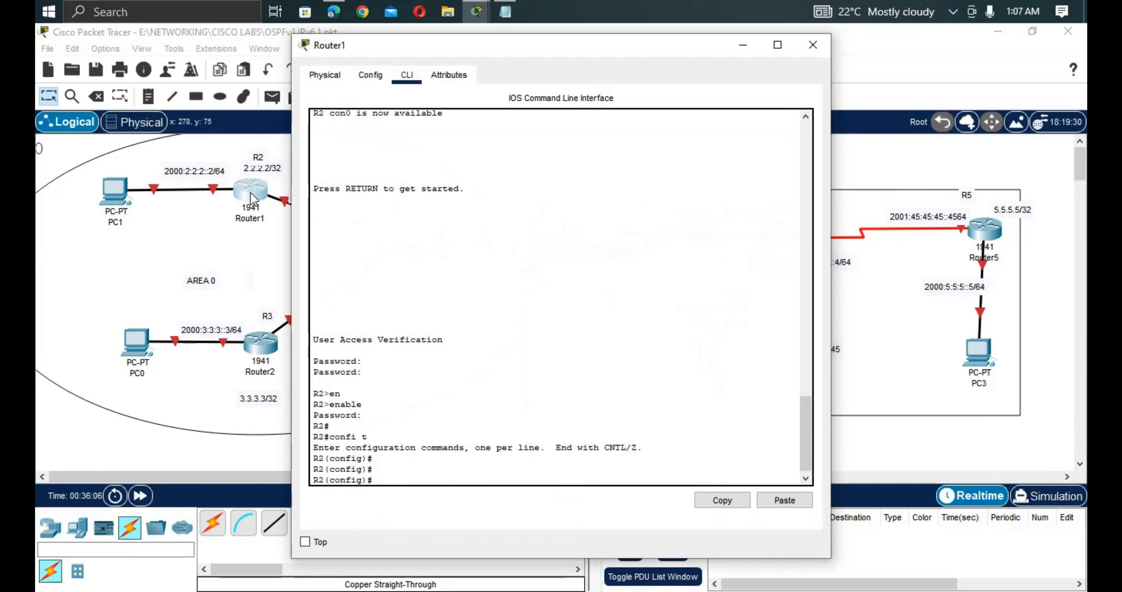
Enable ipv6 unicast-routing on R2.
key("Return")
key("Return")
key("Return")
type("i")
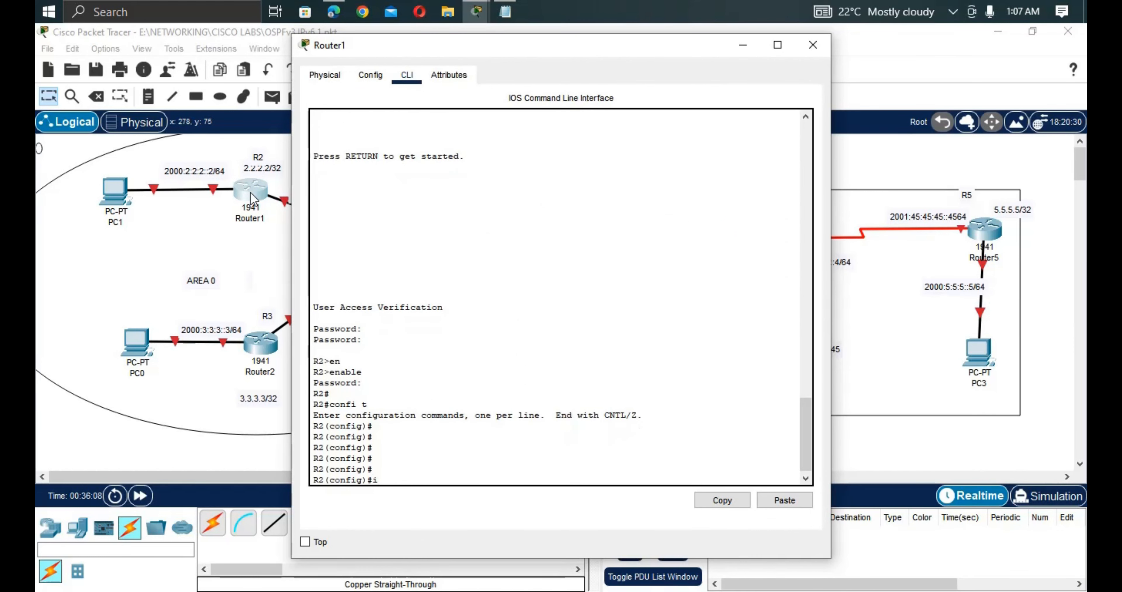
type("p")
key("Tab")
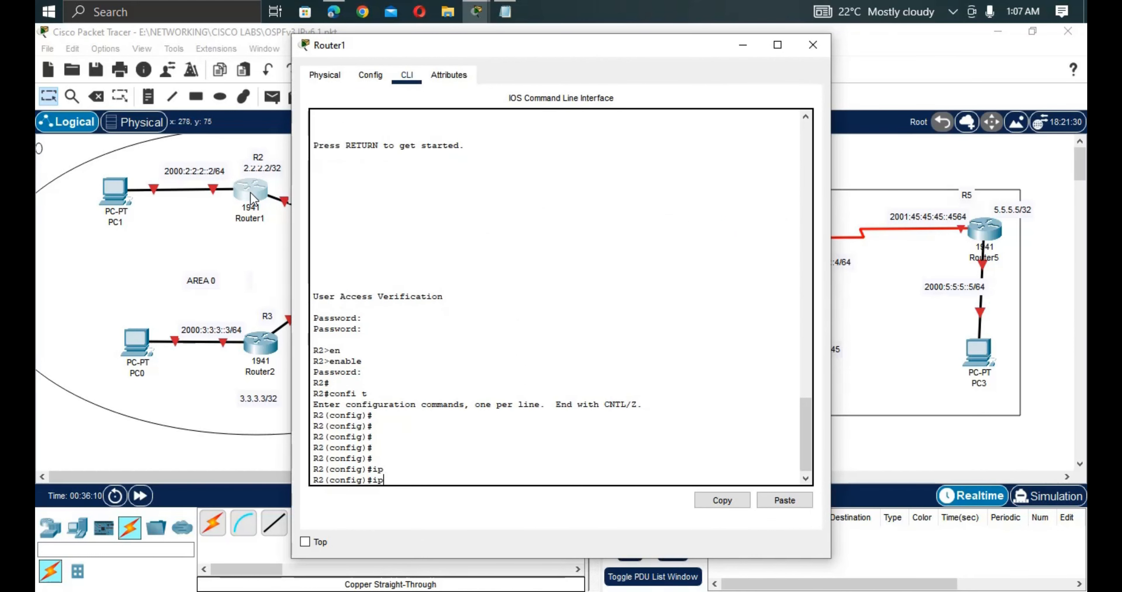
type("v")
key("Tab")
type("6")
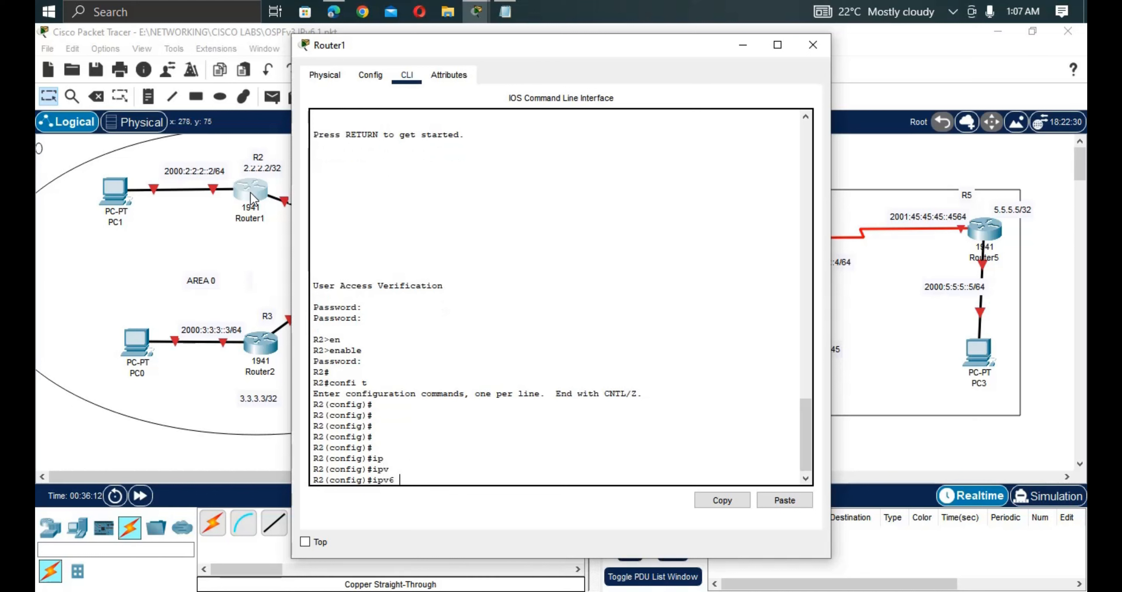
type("  u")
key("Tab")
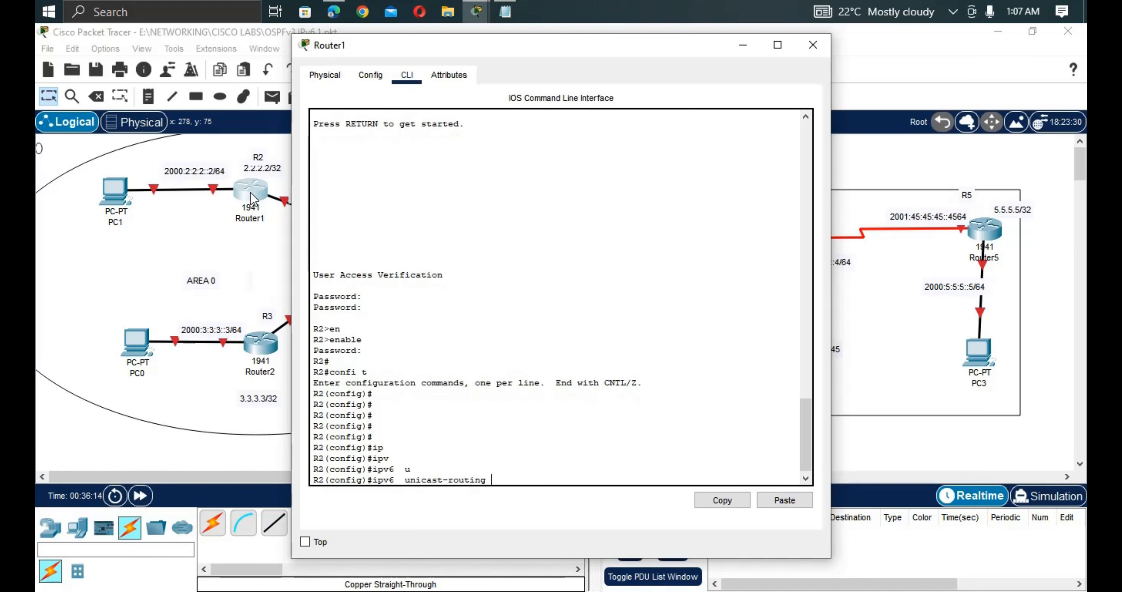
key("Return")
Assign G0/0 the IPv6 address 2000:1:1:1::2/64 eui-64.
type("i")
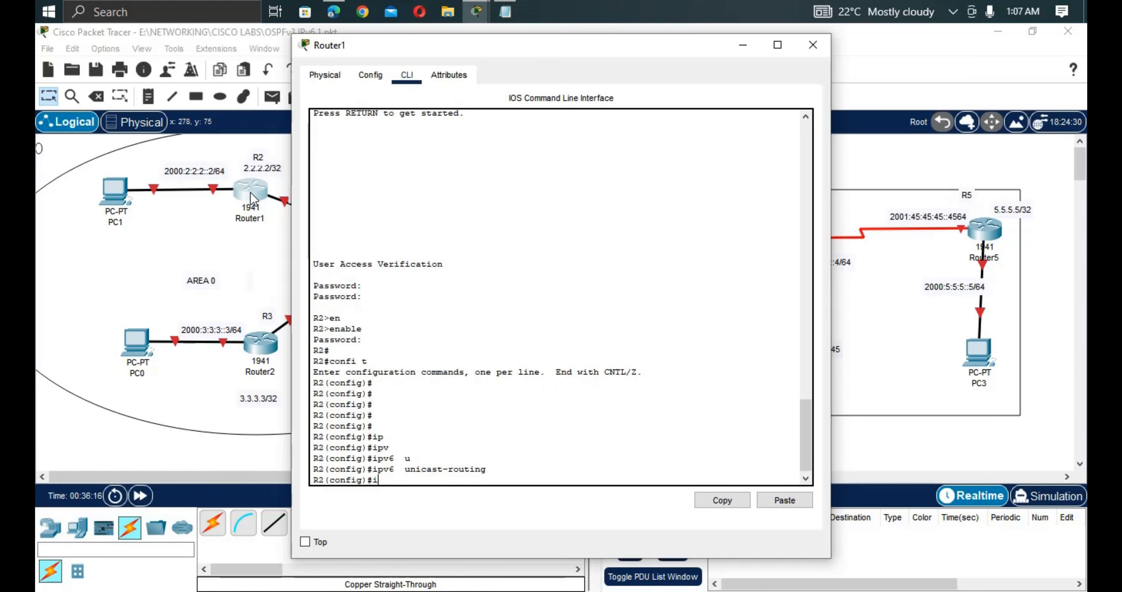
type("nt g0/0")
key("Return")
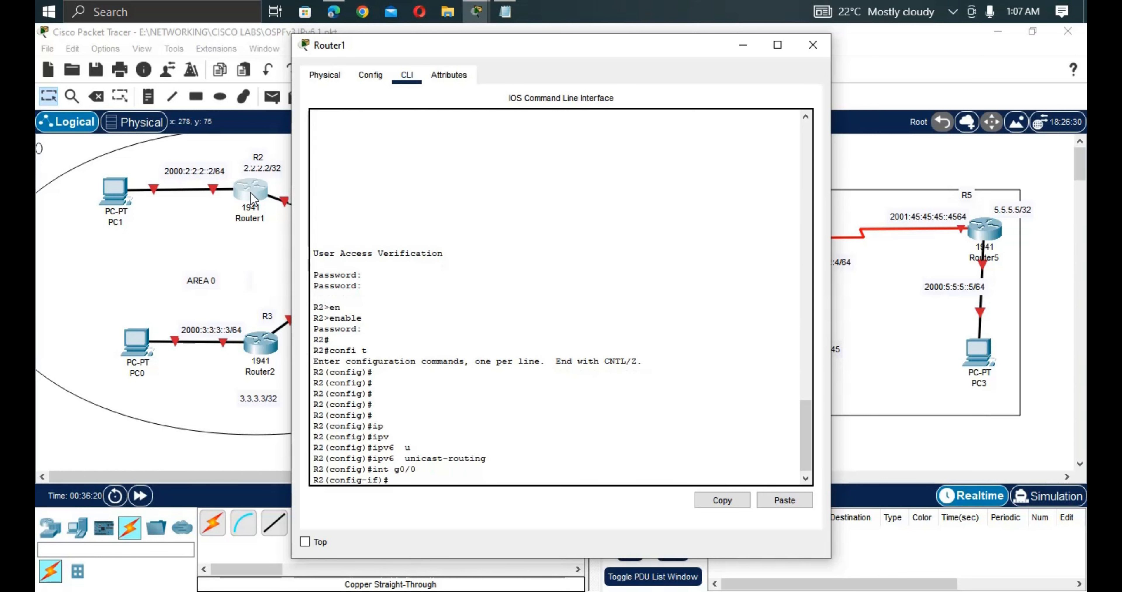
type("ipv")
key("Tab")
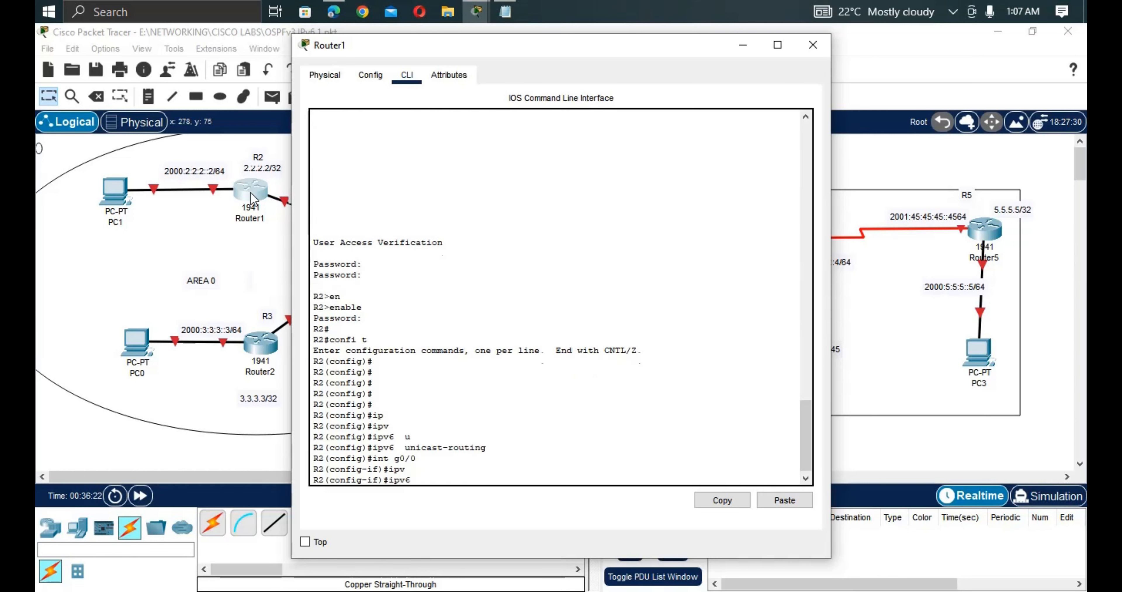
type("ad")
key("Tab")
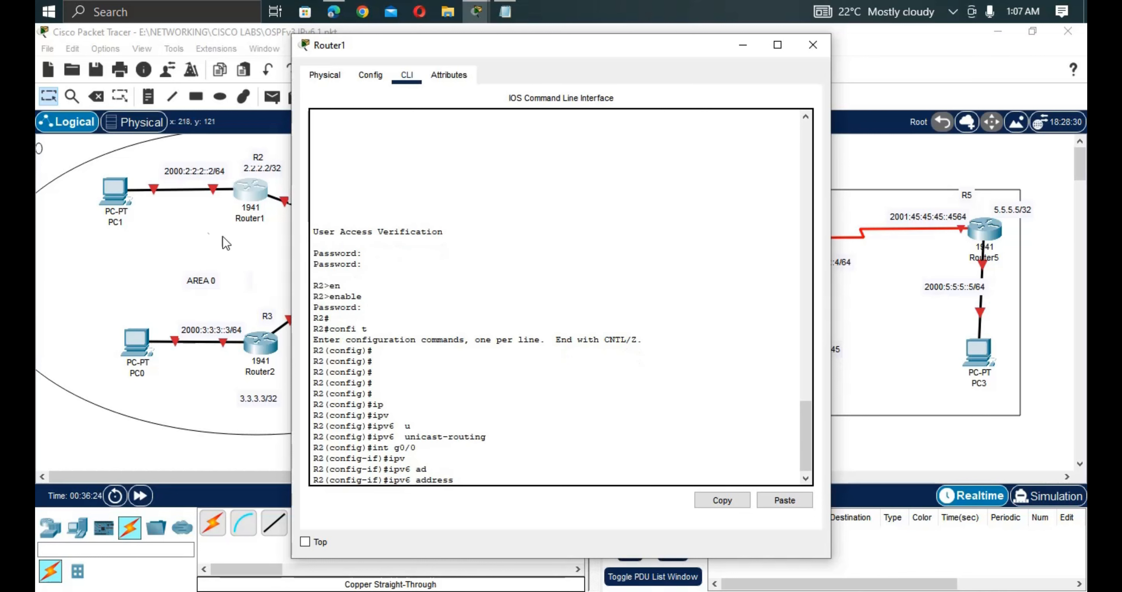
right_click(557, 371)
left_click(588, 397)
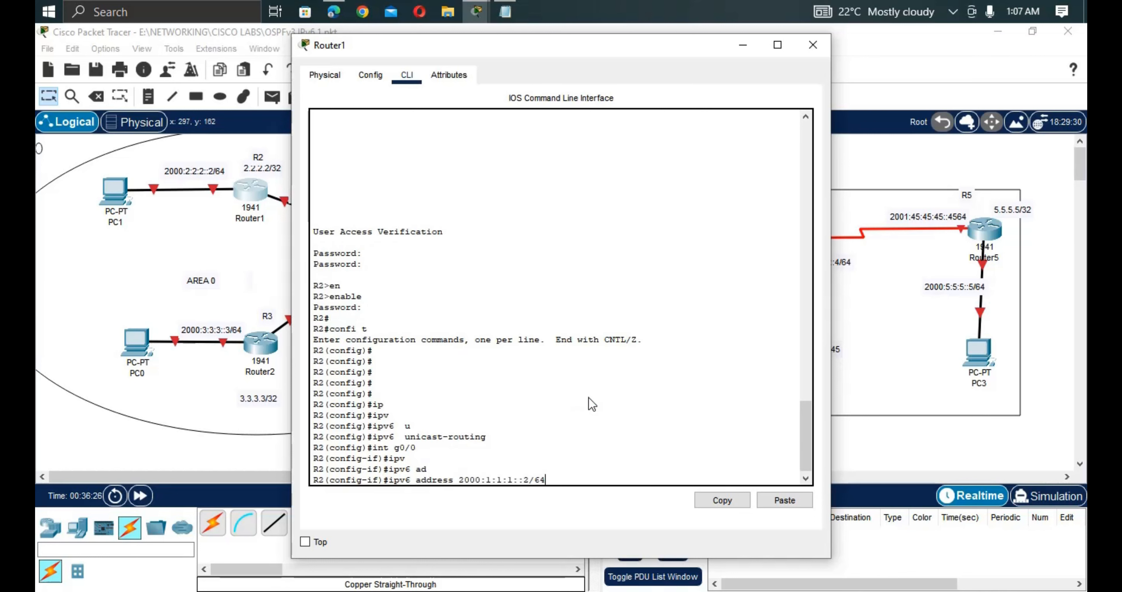
type("eu")
key("Tab")
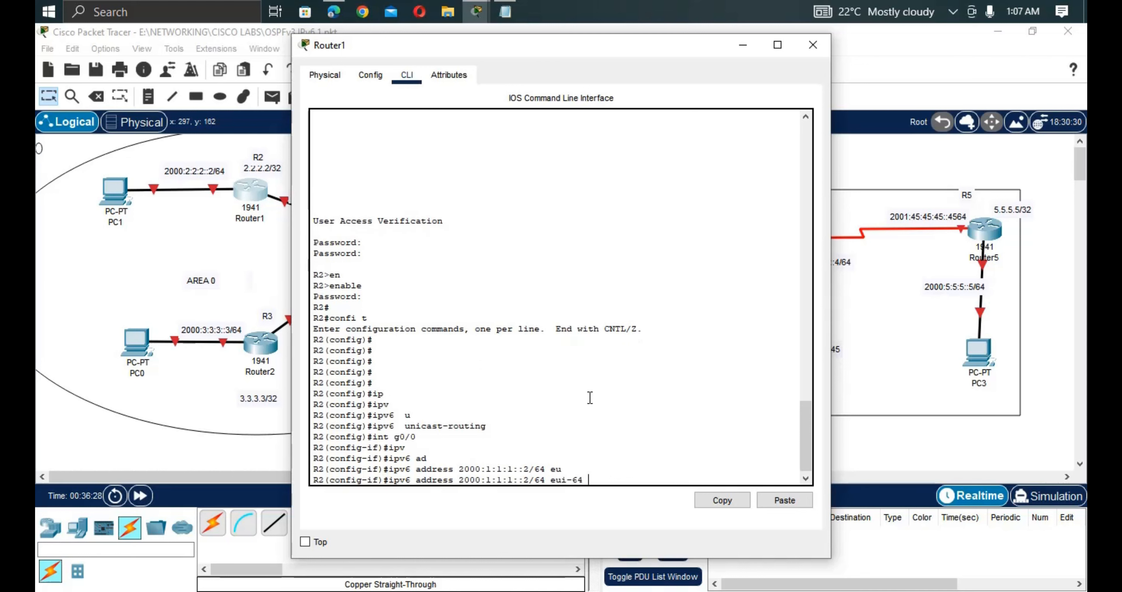
key("Return")
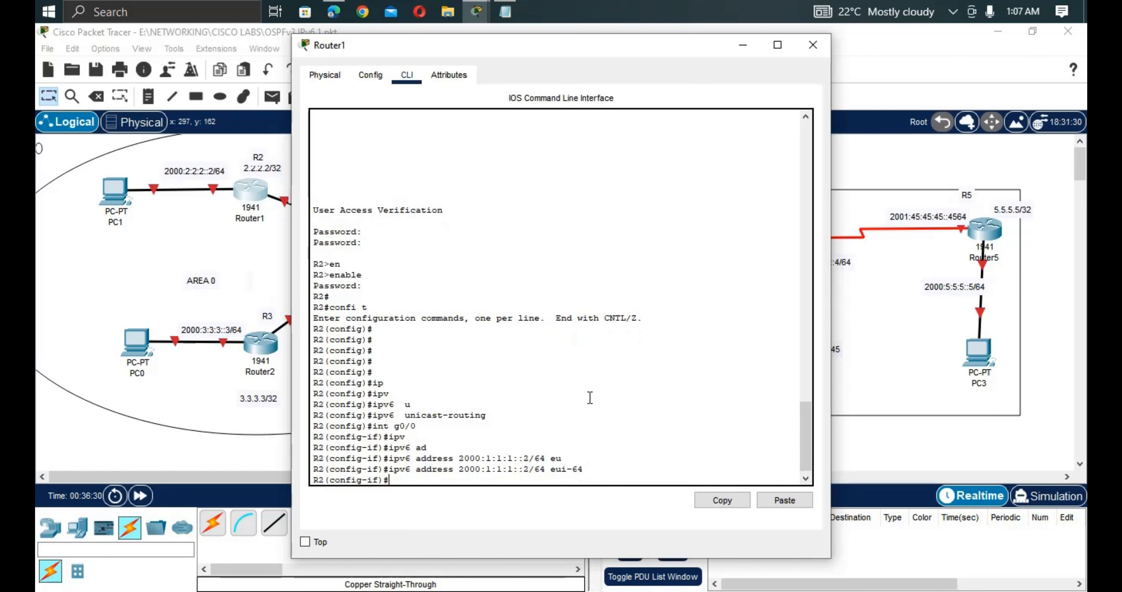
Describe G0/0 as 'link to switch 0' and bring it up with no shut.
type("des")
key("Tab")
type("lin")
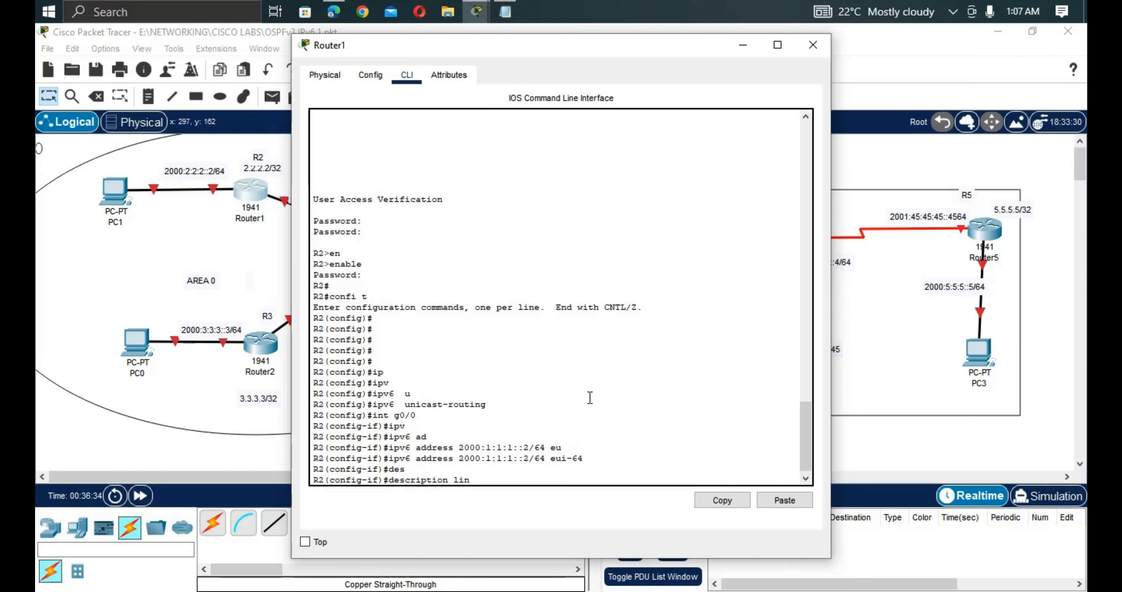
type("k to switch 0")
key("Return")
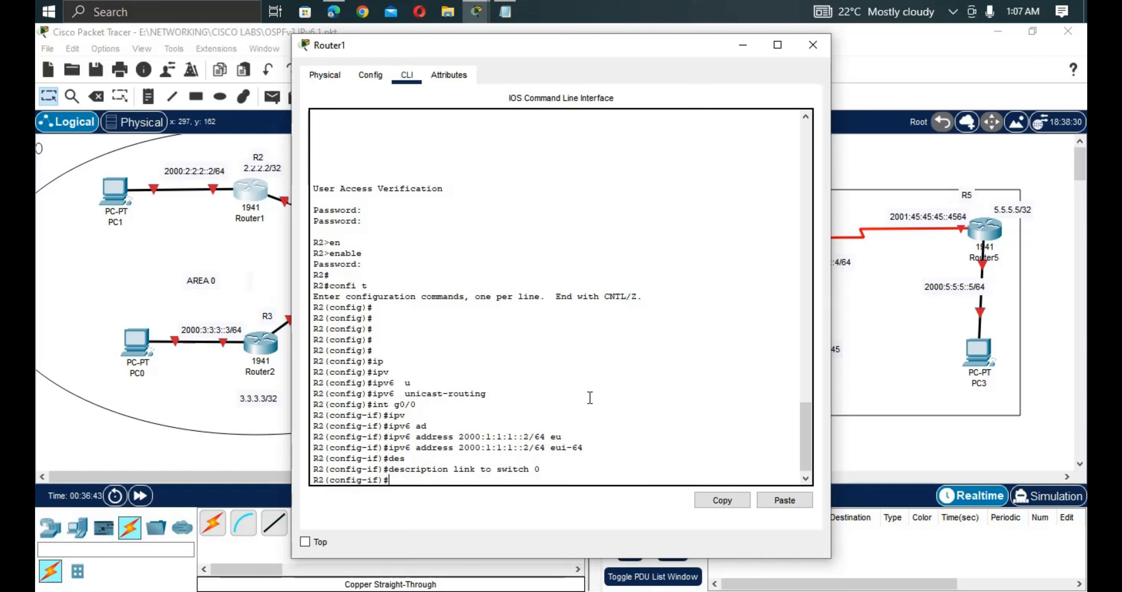
type("no shut")
key("Return")
key("Return")
key("Return")
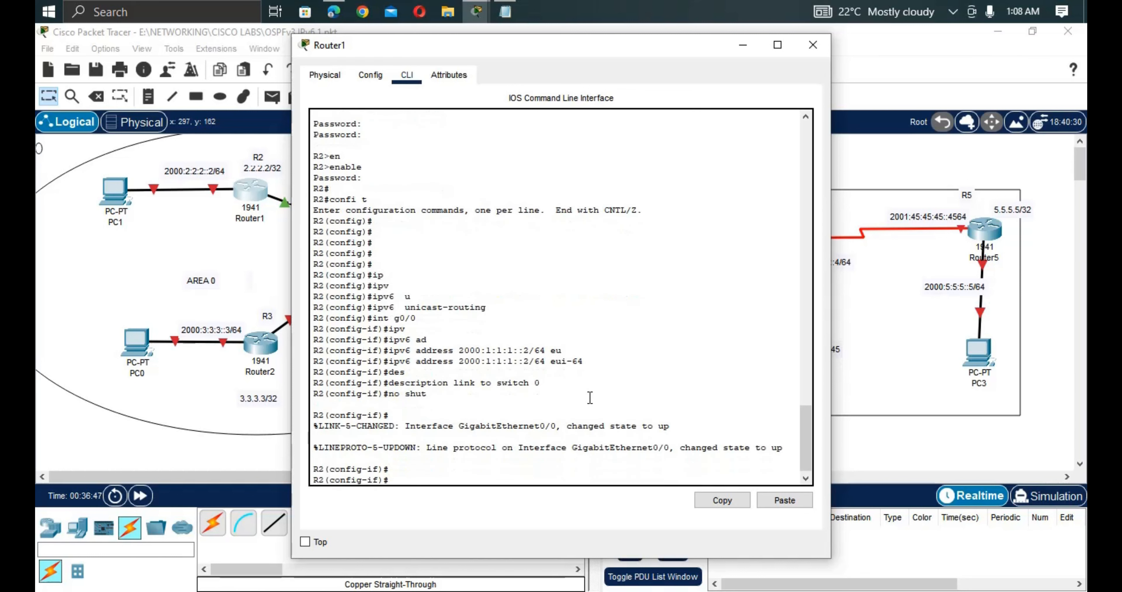
Copy the 2000:2:2:2::2/64 address label and return to R2's CLI.
left_click(246, 282)
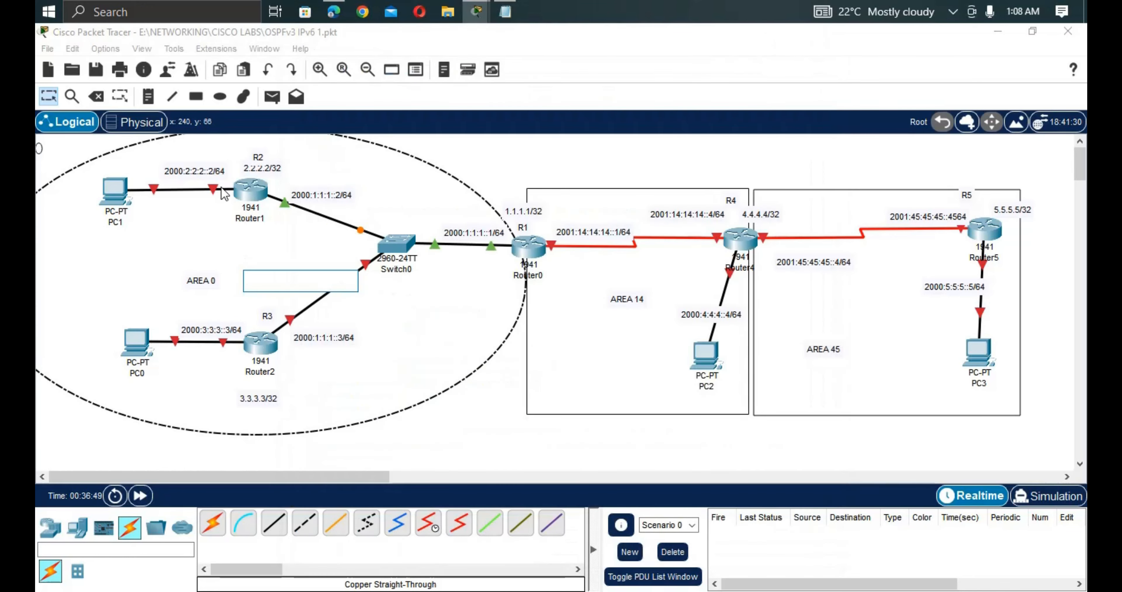
left_click(214, 169)
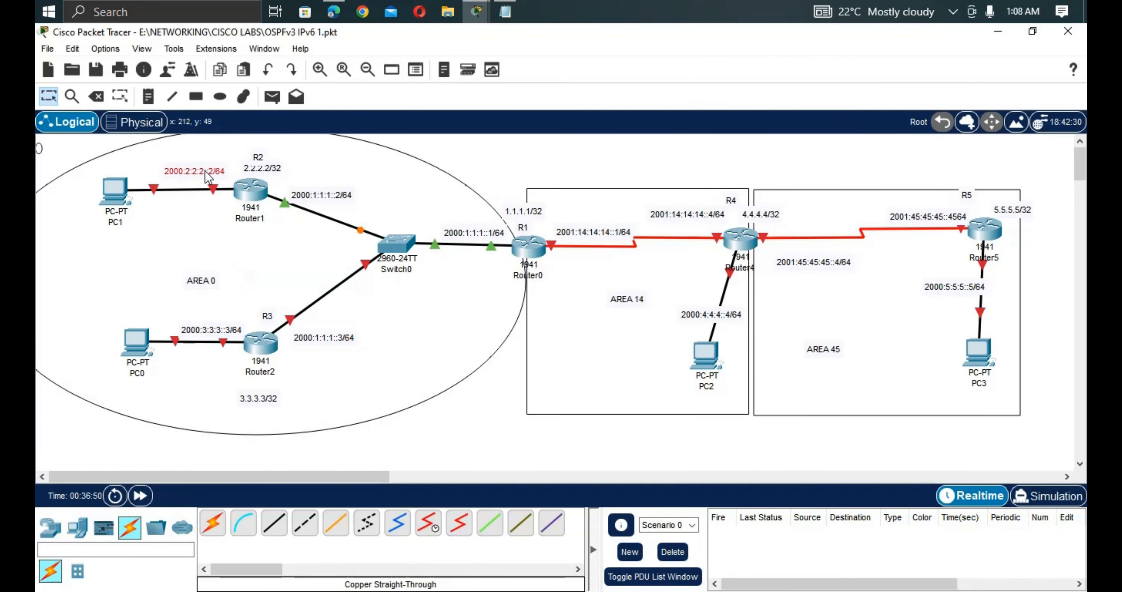
left_click_drag(225, 169, 162, 169)
key("ctrl+c")
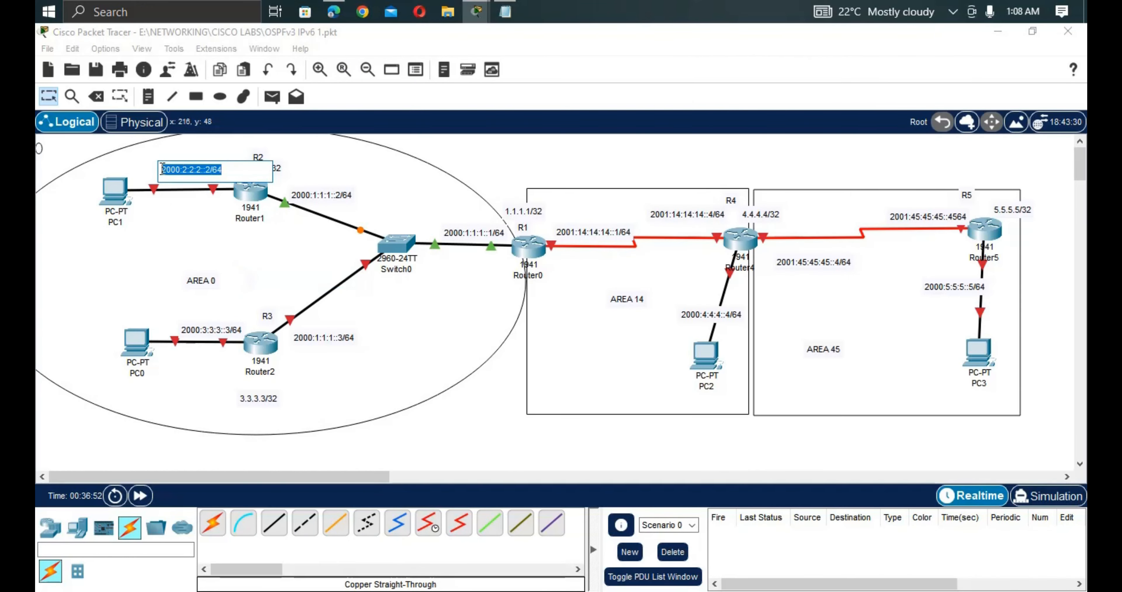
left_click(248, 197)
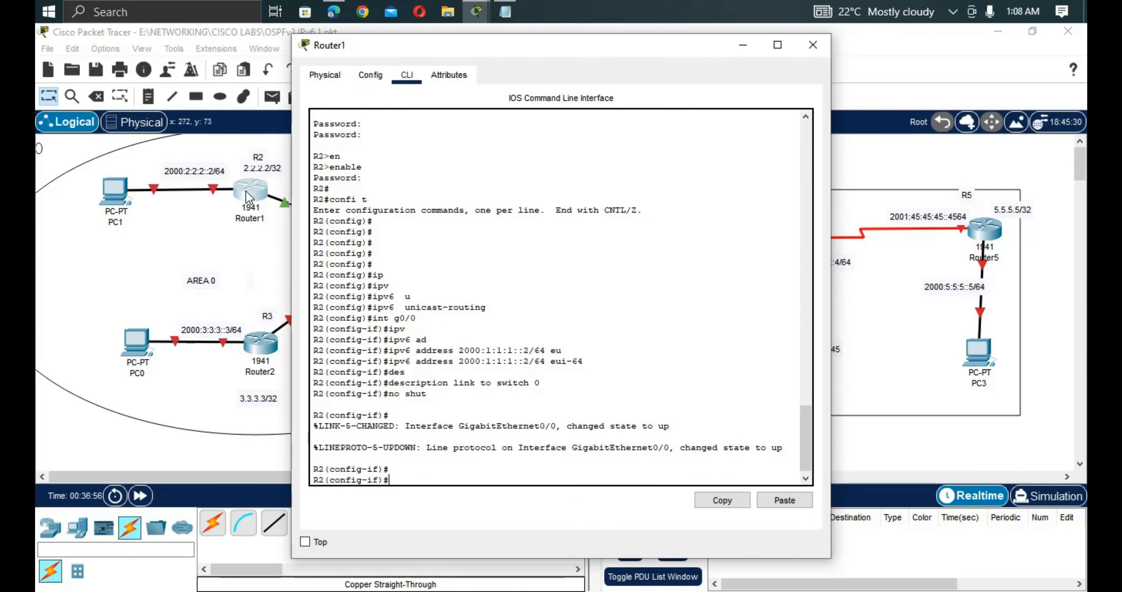
Give interface G0/1 the IPv6 address 2000:2:2:2::2/64 eui-64.
key("Return")
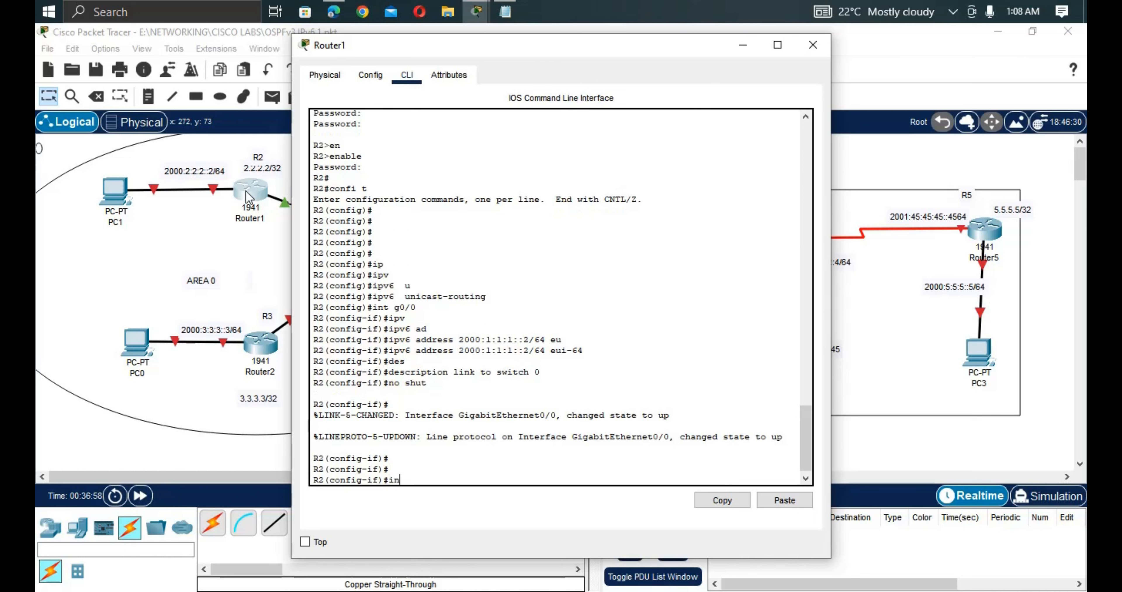
type("t g0/1")
key("Return")
type("ip")
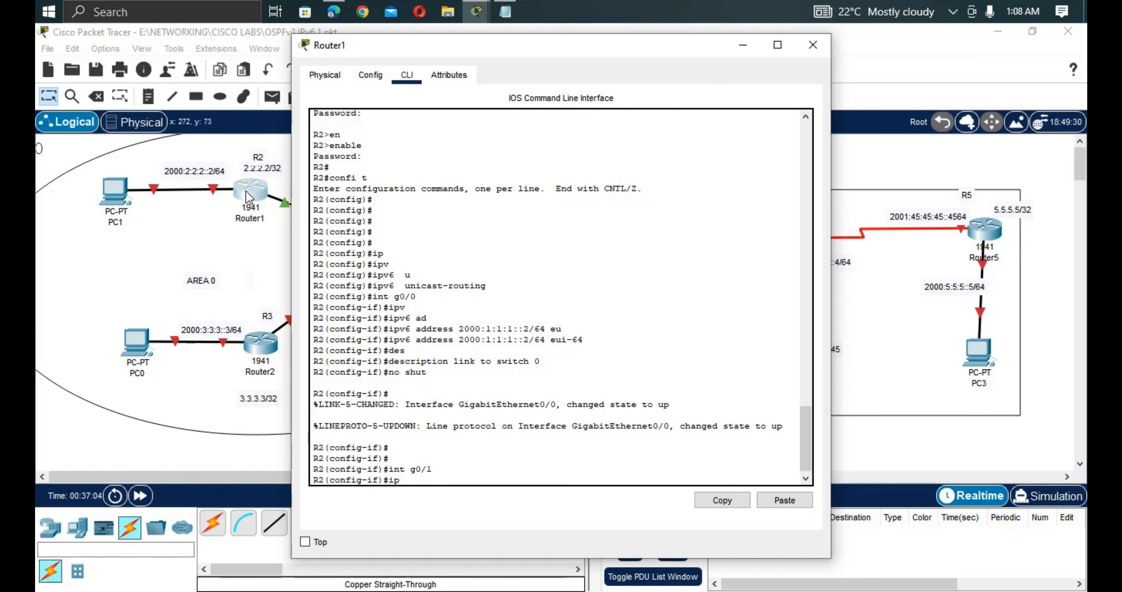
type("v")
key("Tab")
type("ad")
key("Tab")
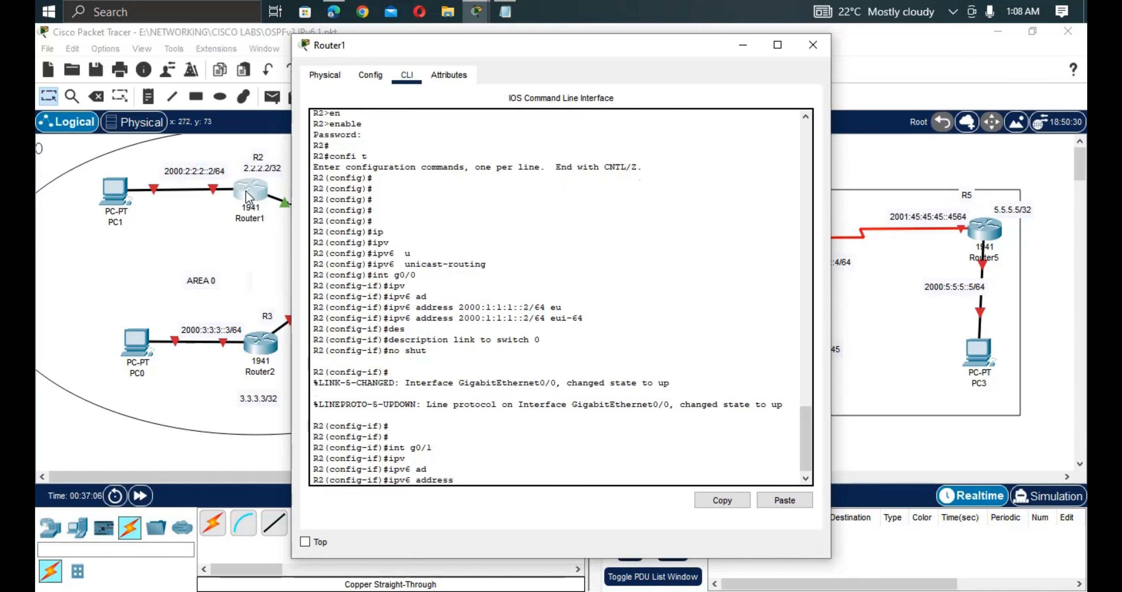
right_click(474, 246)
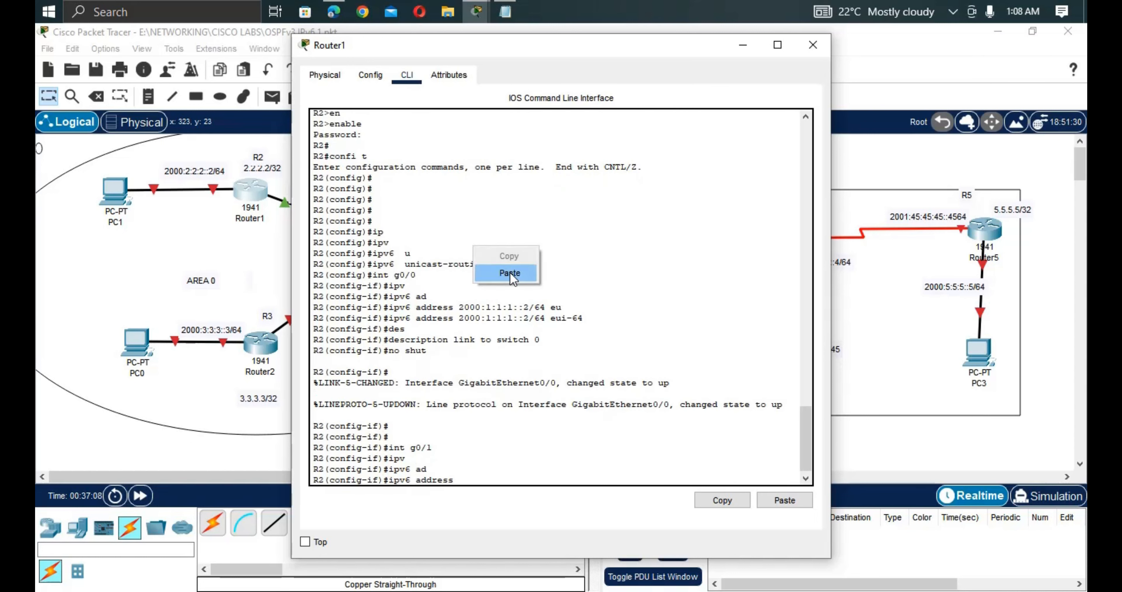
left_click(510, 273)
type("eu")
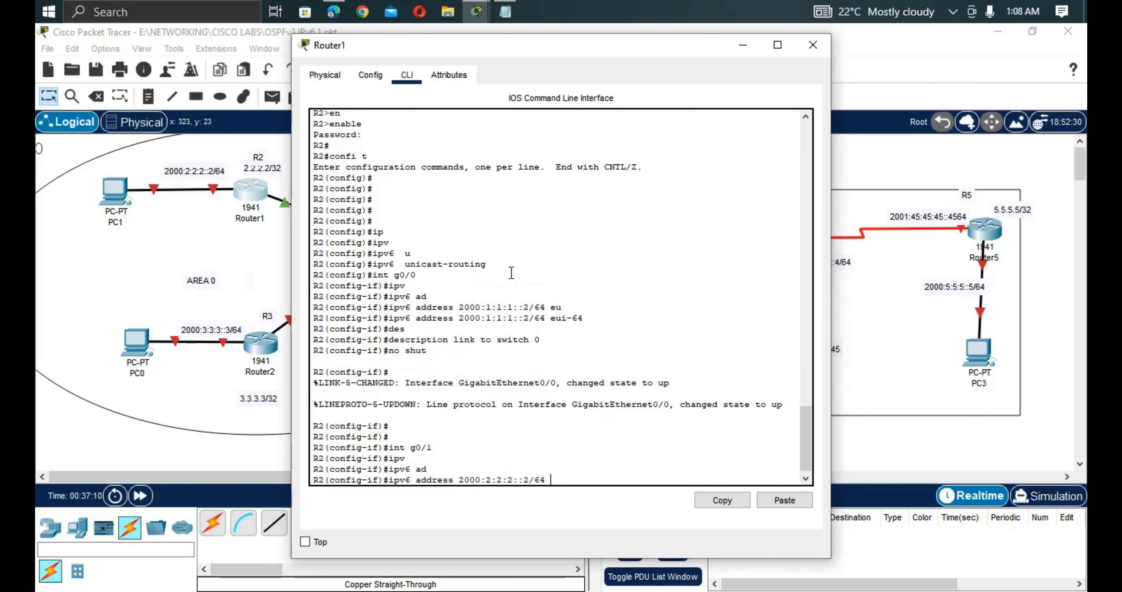
key("Tab")
key("Return")
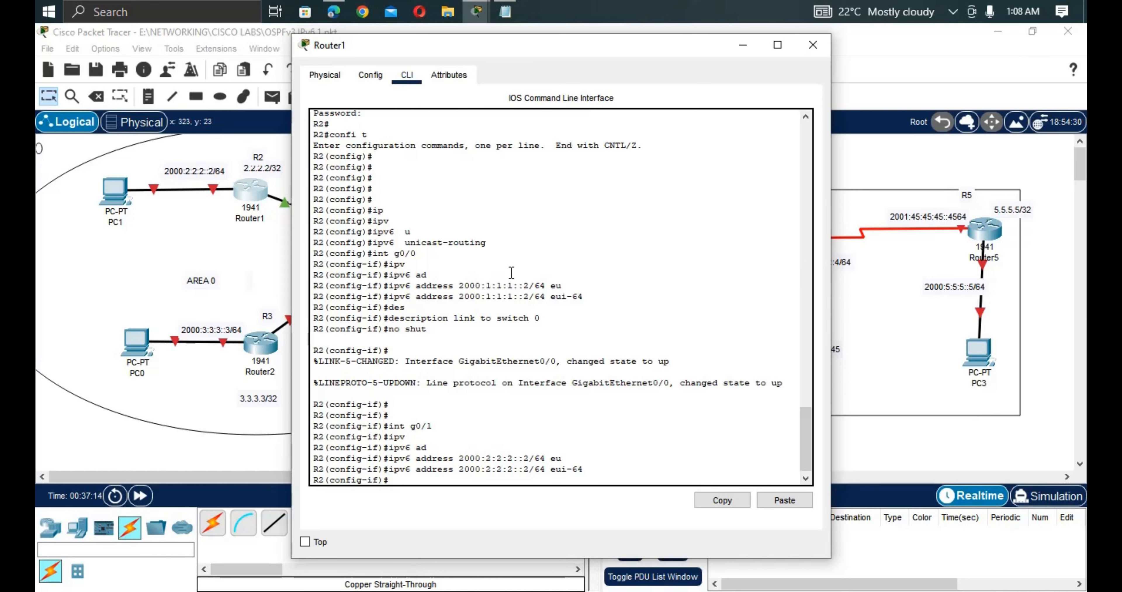
Describe G0/1 as 'link to local LAN', bring it up, and return to the topology.
type("des")
key("Tab")
type("li")
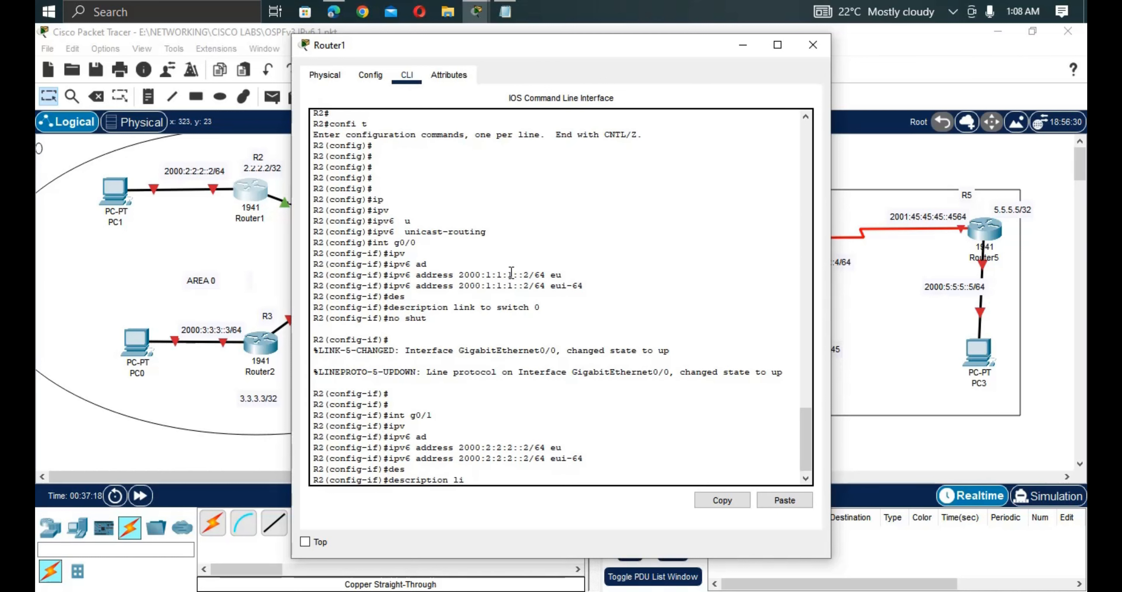
type("nk to local LAN")
key("Return")
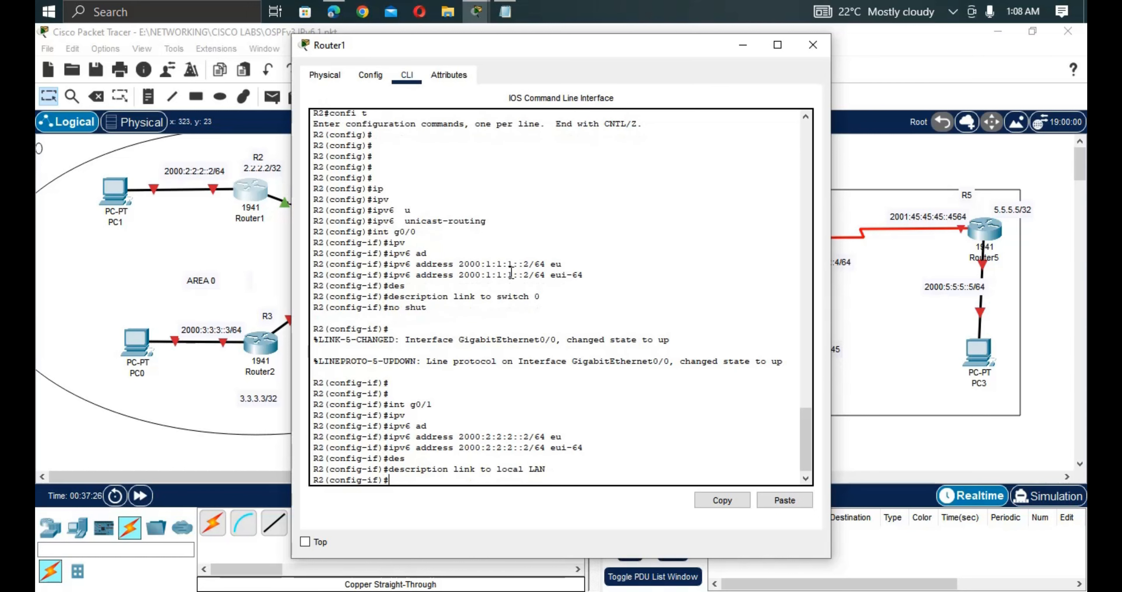
type("No shut")
key("Return")
key("Return")
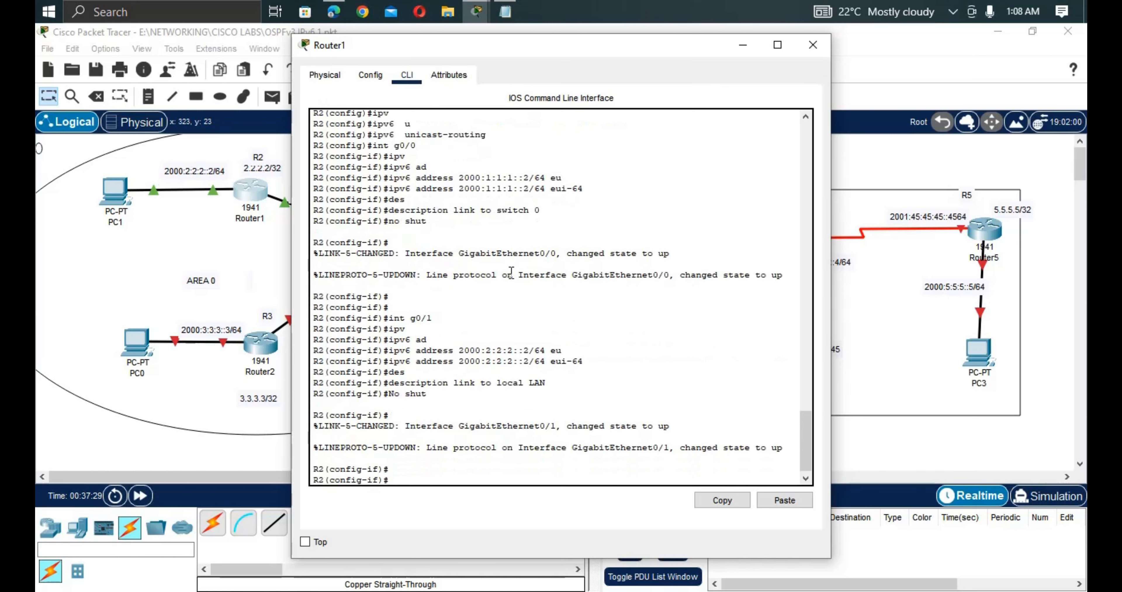
double_click(260, 233)
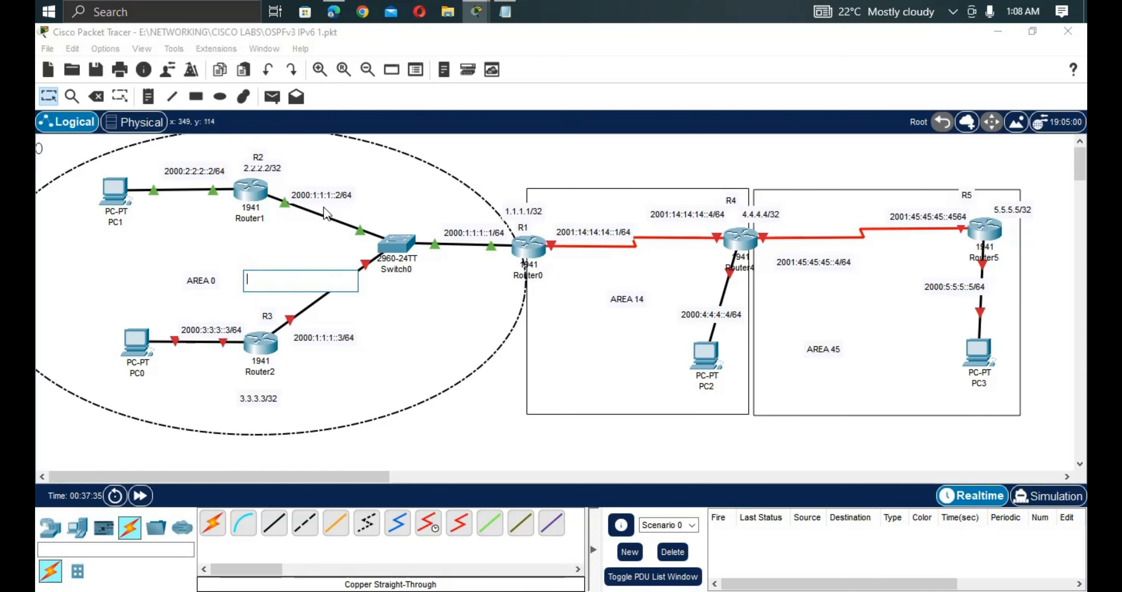
Copy the basic security configuration block from Notepad and go back to Packet Tracer.
left_click(501, 11)
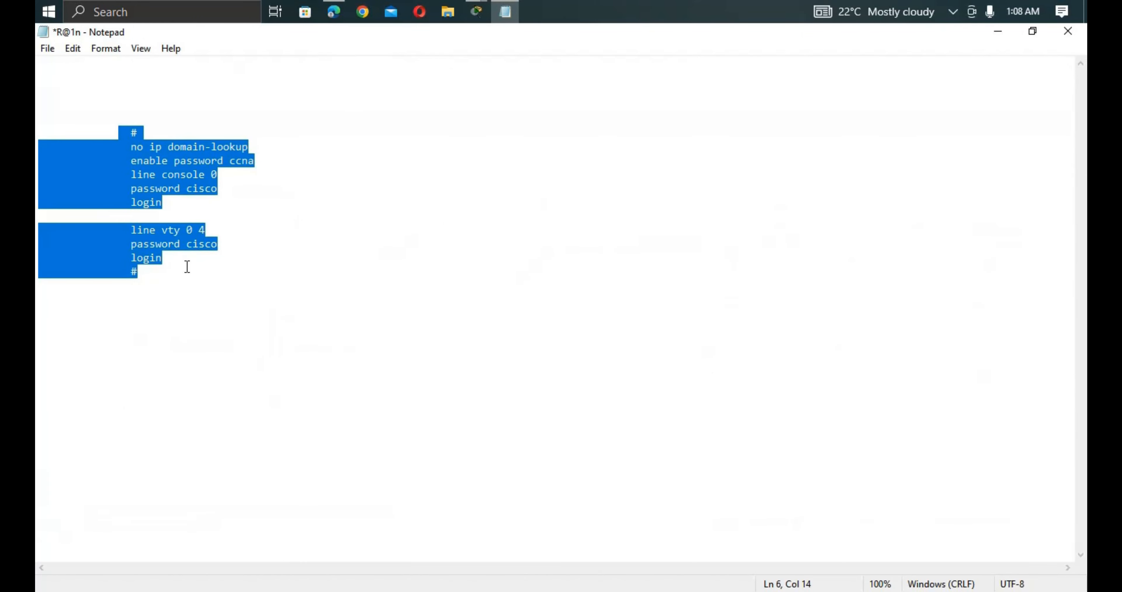
left_click(155, 259)
left_click_drag(158, 272, 117, 129)
key("ctrl+c")
left_click(477, 12)
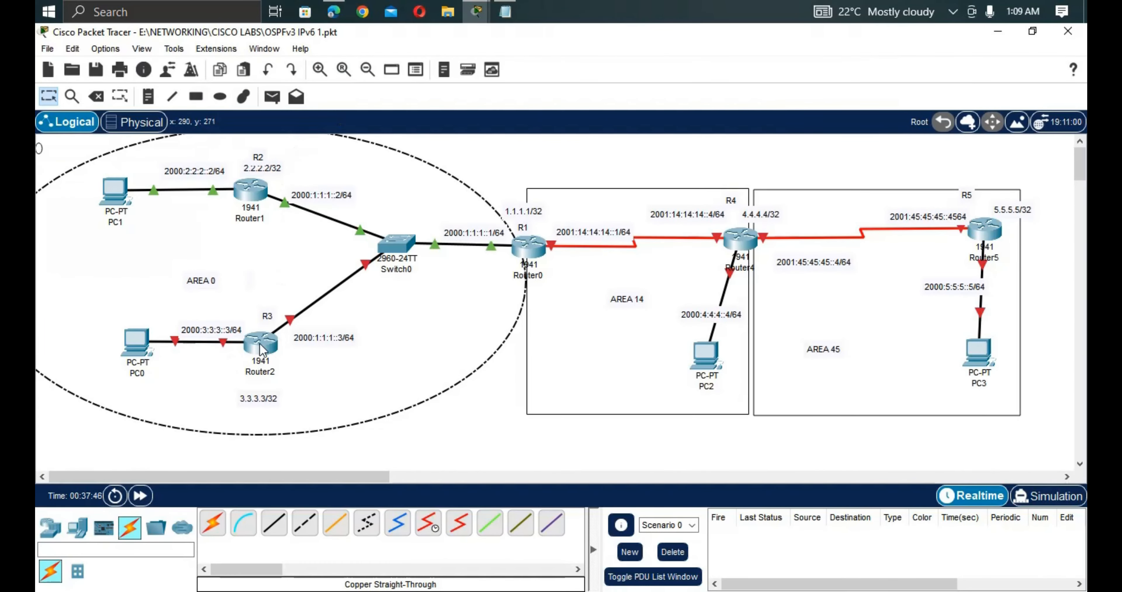
mouse_move(266, 342)
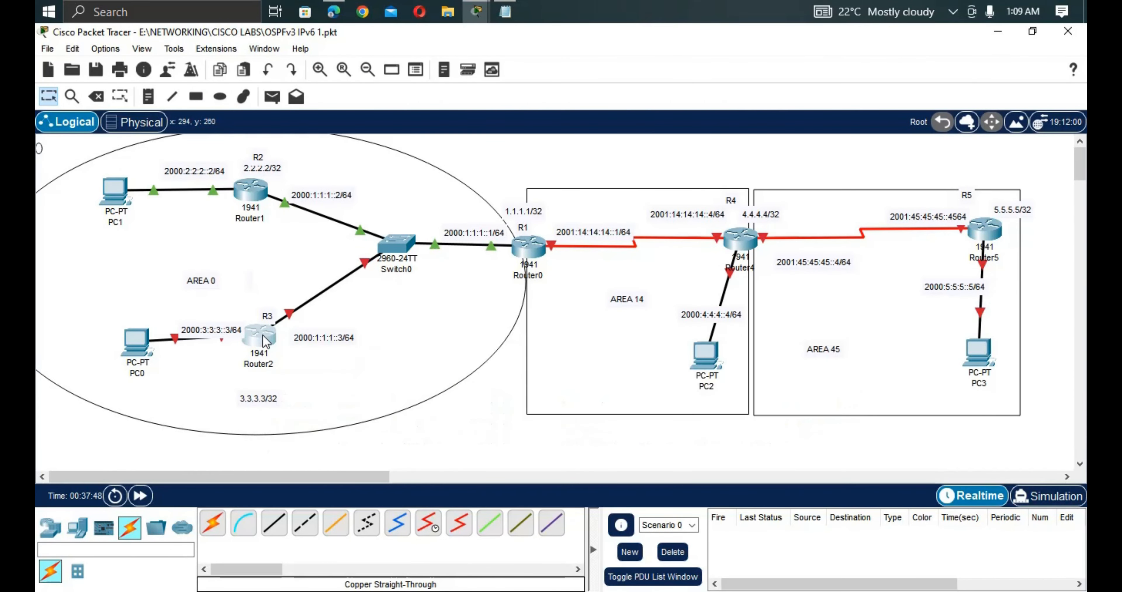
Open Router2's CLI and answer 'no' to the initial configuration dialog.
left_click(267, 345)
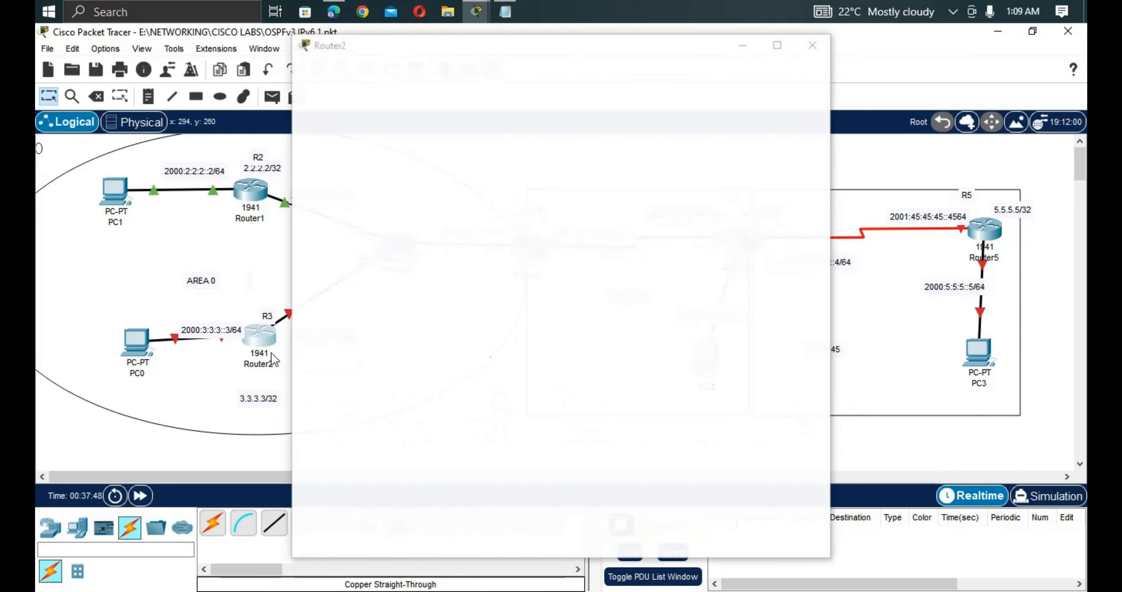
left_click(268, 337)
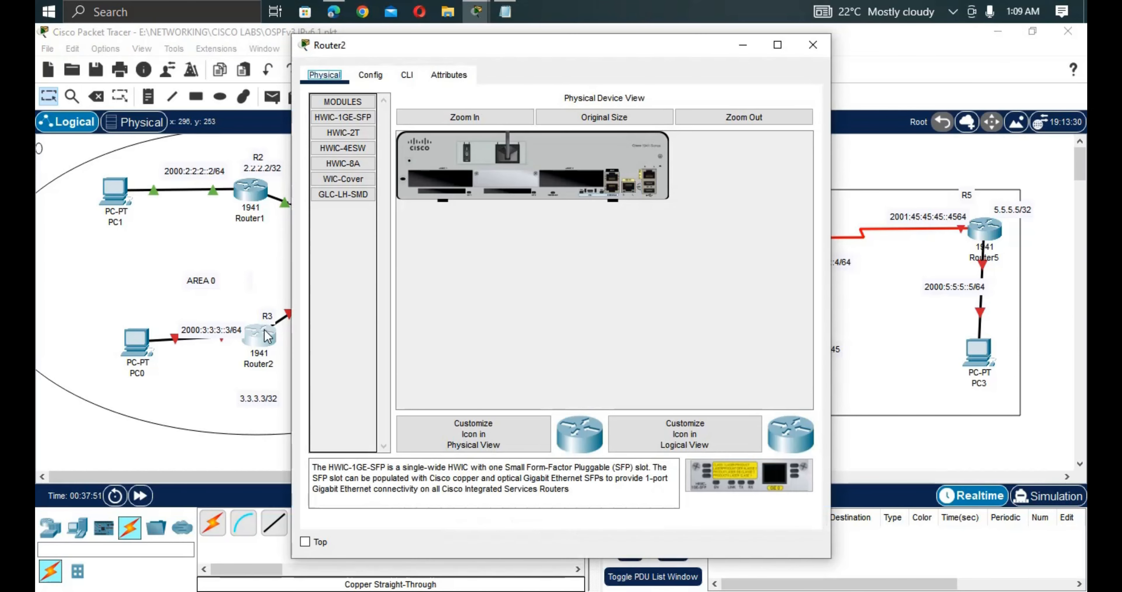
left_click(405, 82)
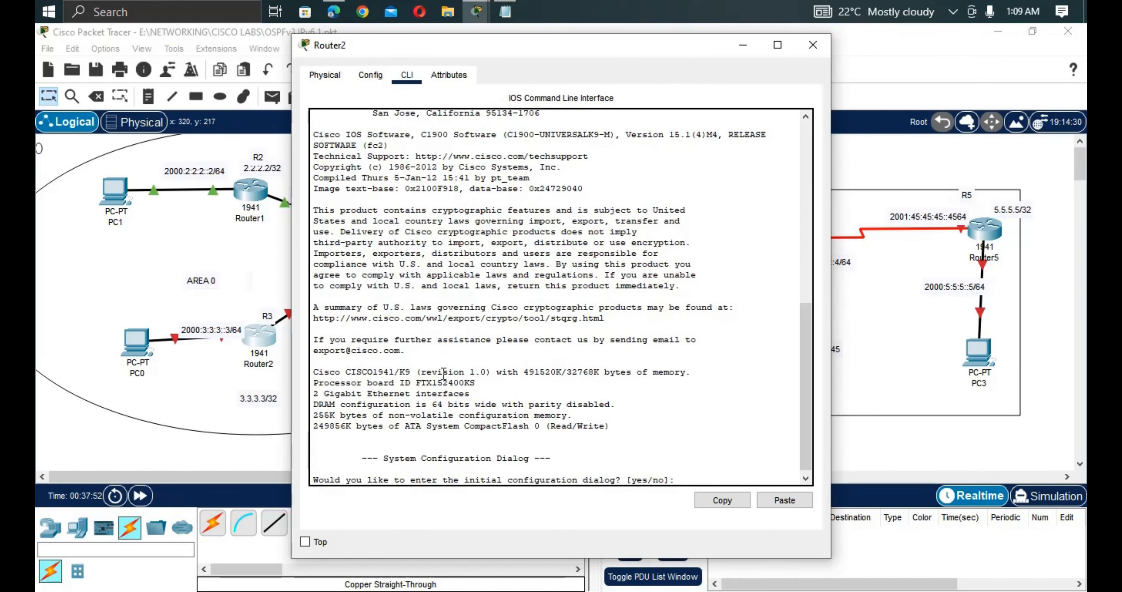
key("Return")
key("Return")
key("Return")
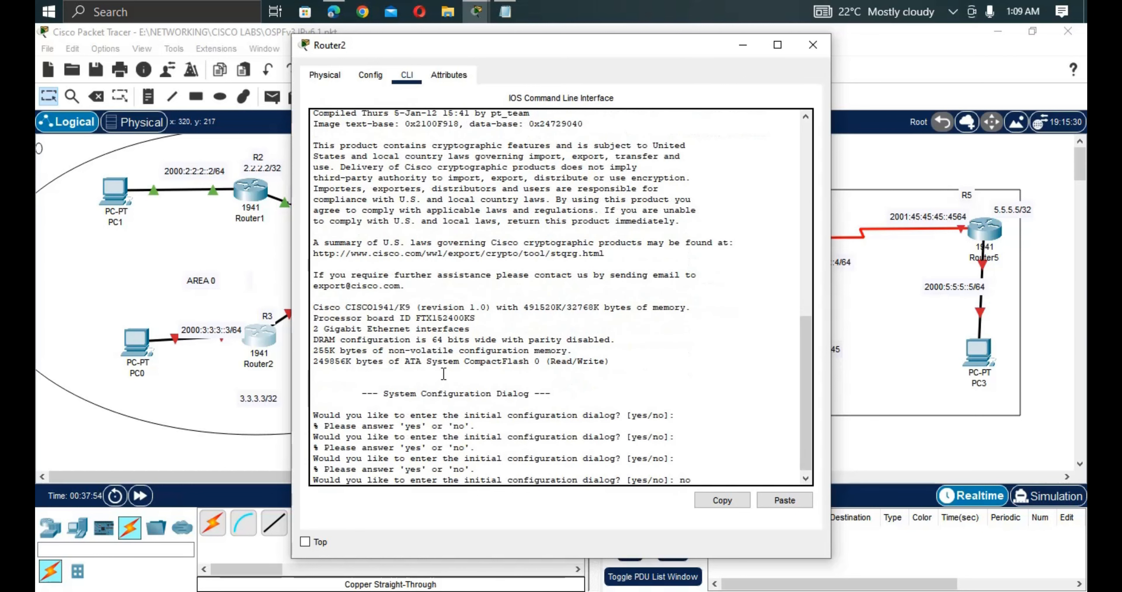
type("no")
key("Return")
key("Return")
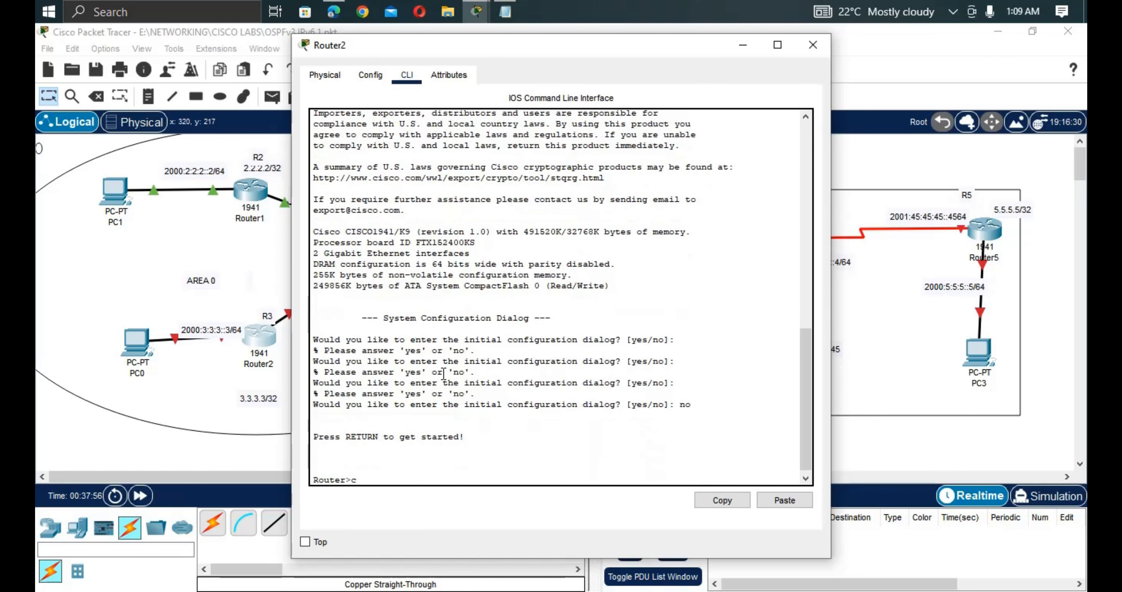
Enter privileged EXEC with enable, then global configuration with configure terminal.
type("en")
key("Tab")
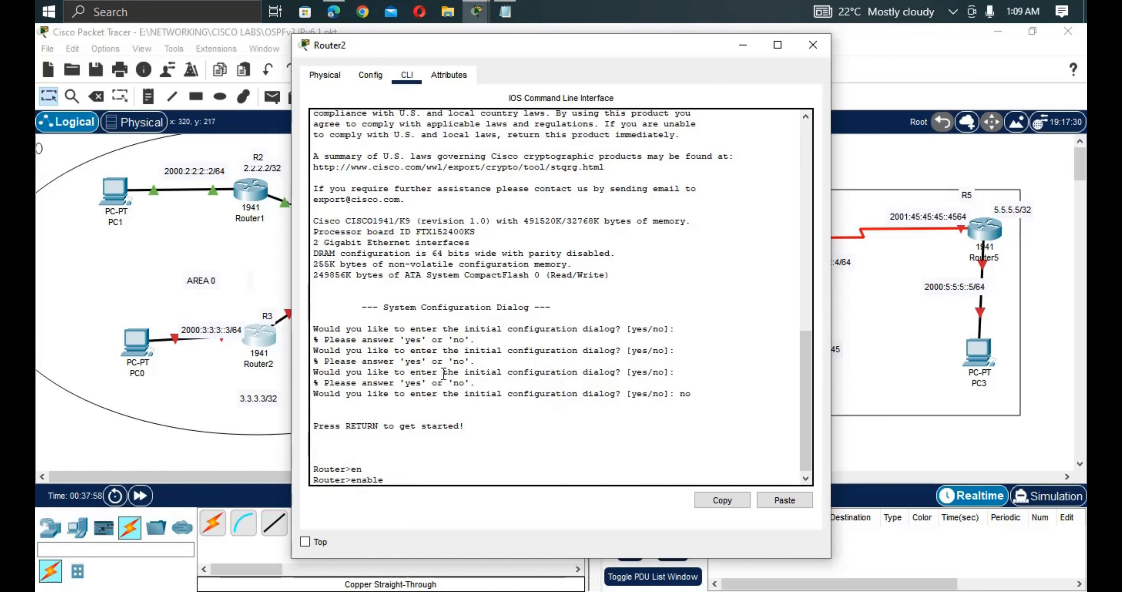
key("Return")
type("co")
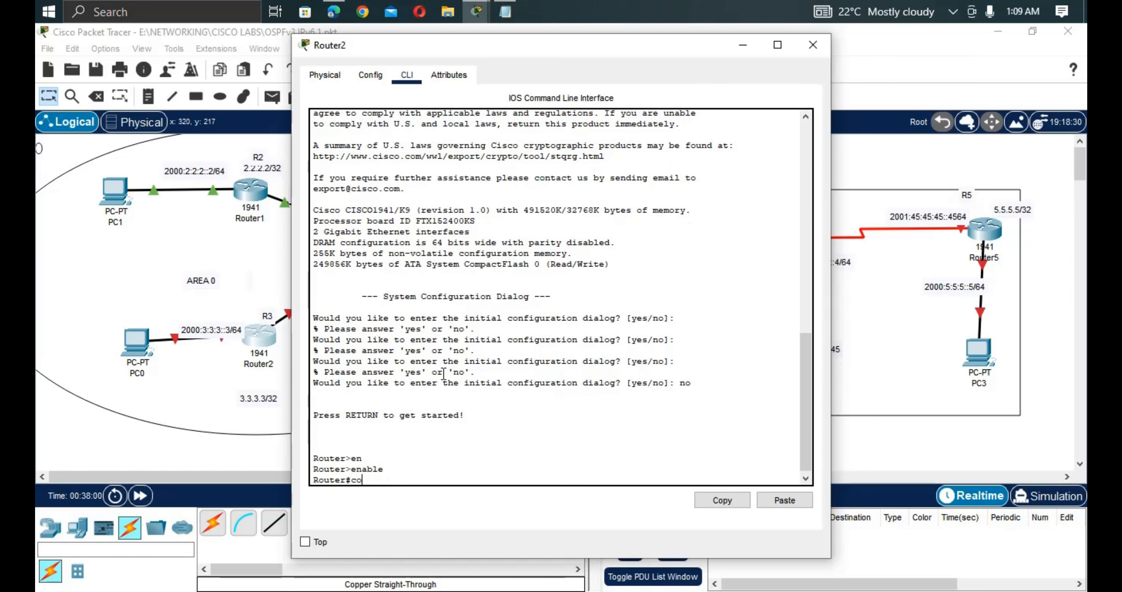
type("n")
key("Tab")
type("f")
key("Tab")
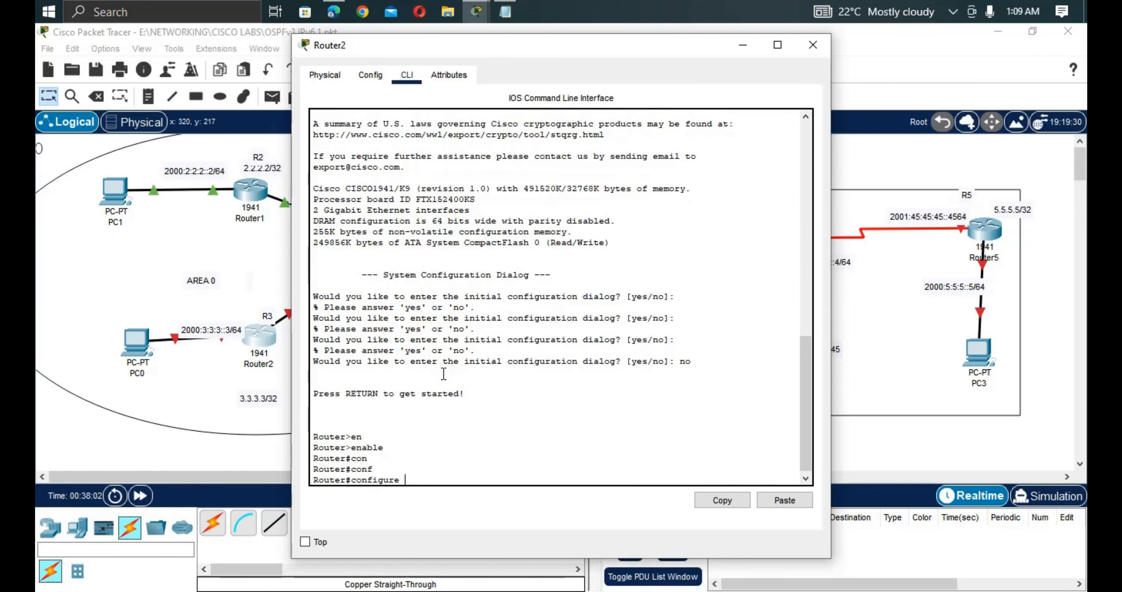
type("t")
key("Return")
key("Return")
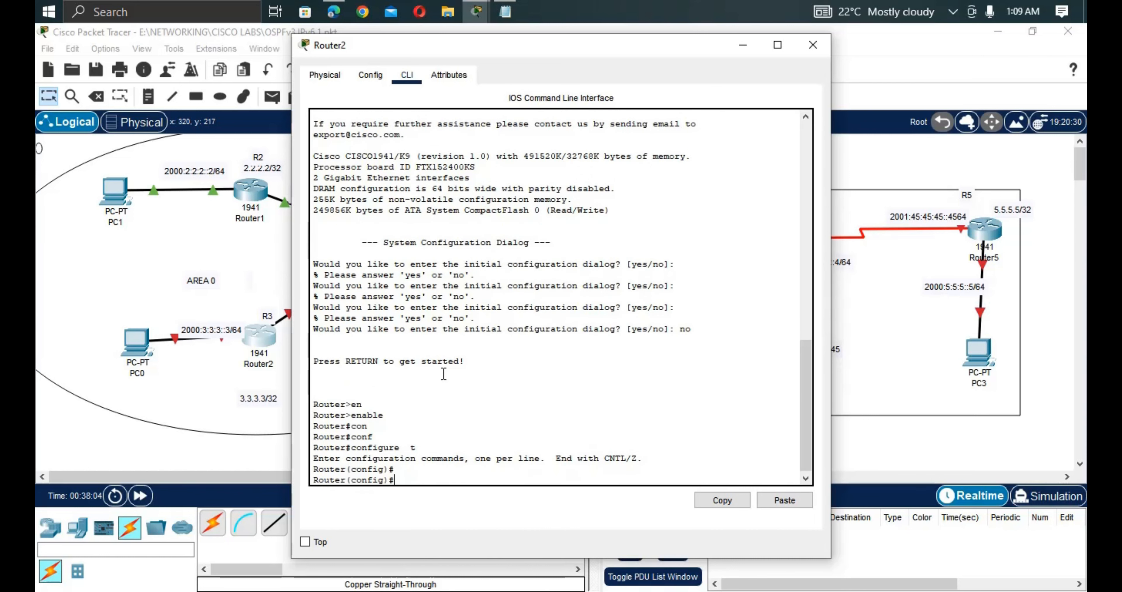
Set the hostname, mistyped as R3', and start re-entering the hostname command.
type("host")
key("Tab")
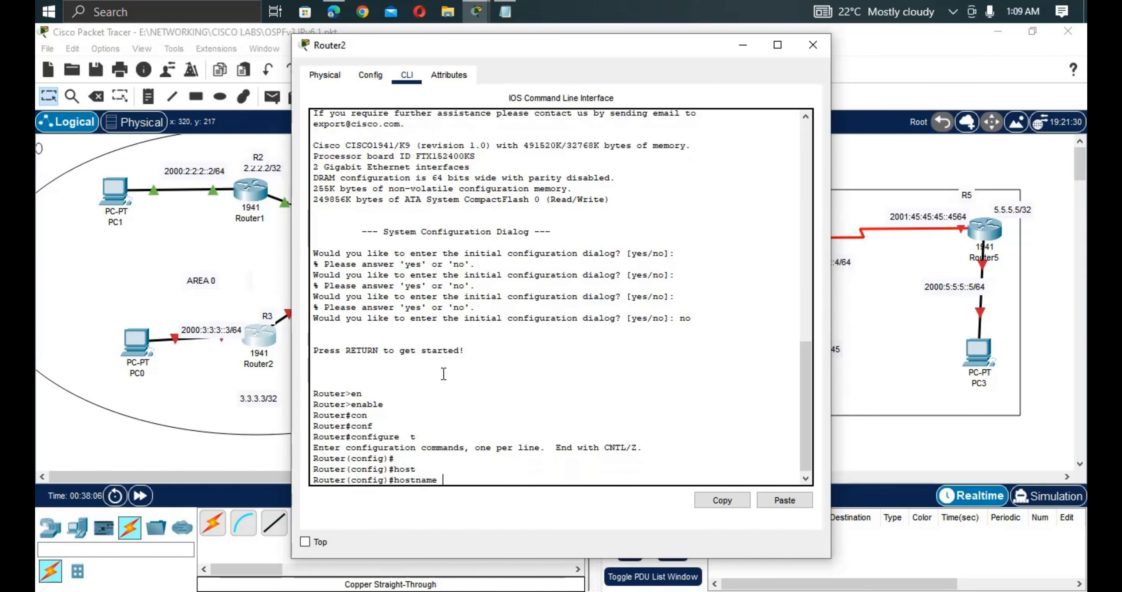
type("R")
type("3'")
key("Return")
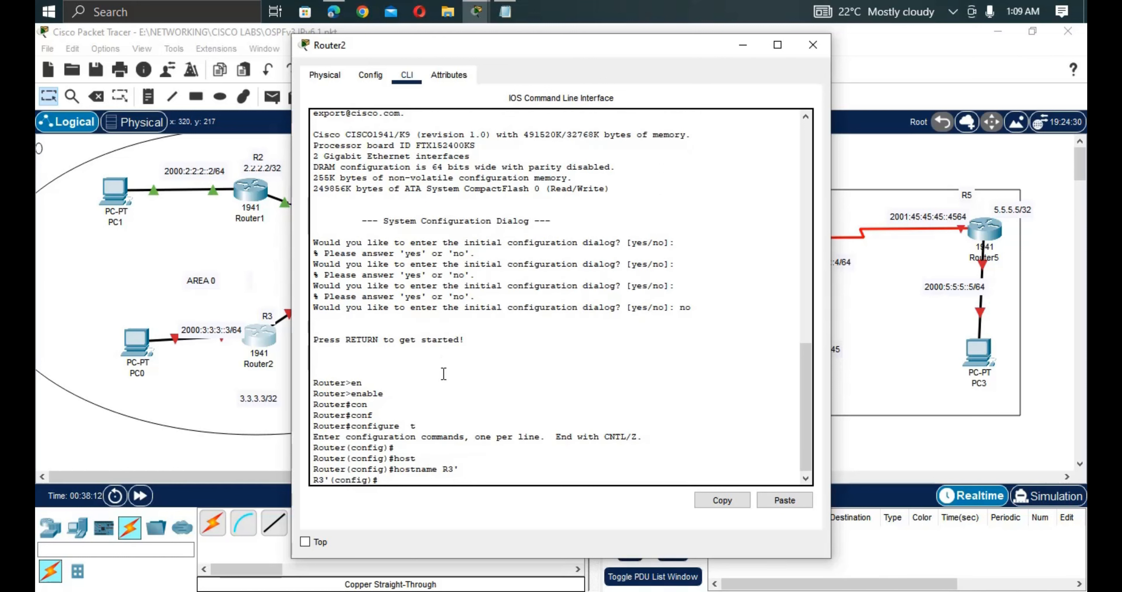
type("hos")
key("Tab")
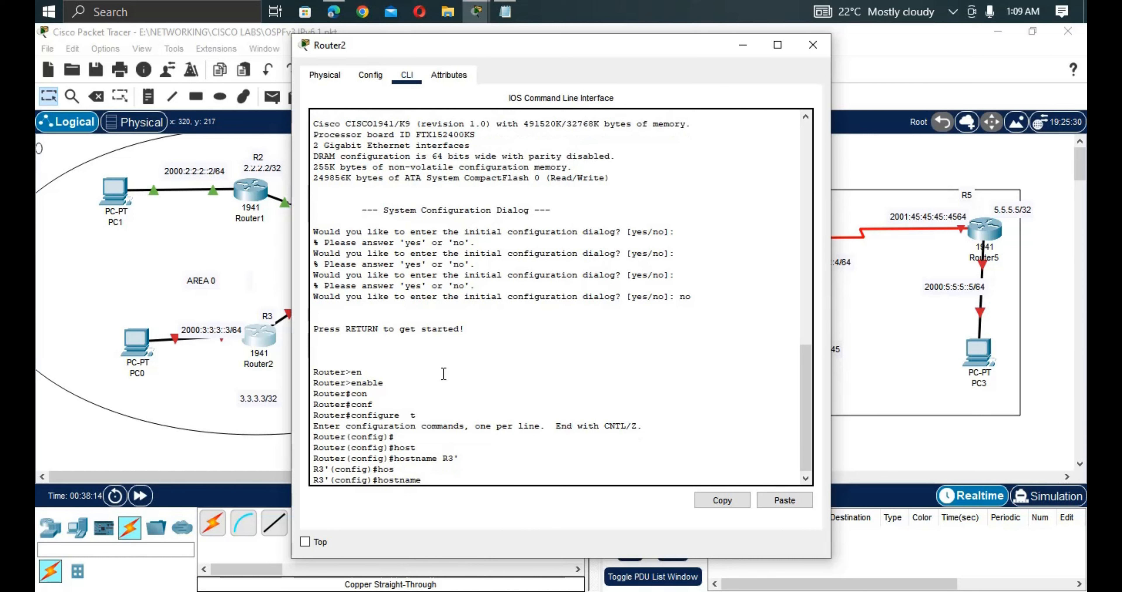
Rename the router R3, paste the basic security block, remove the stray #, and exit line mode.
type("R3")
key("Return")
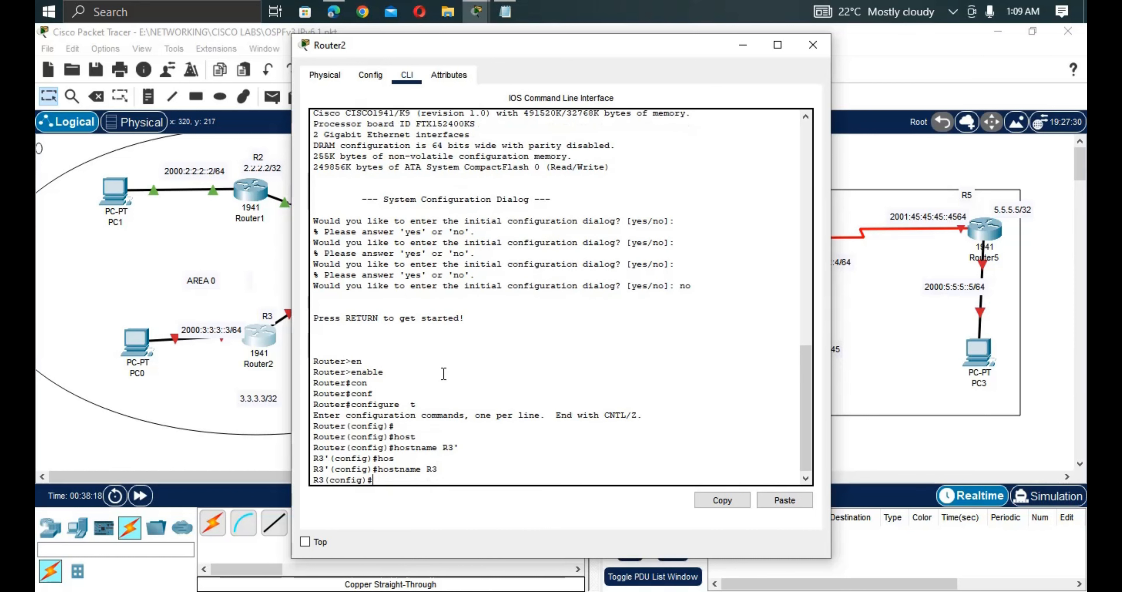
right_click(464, 457)
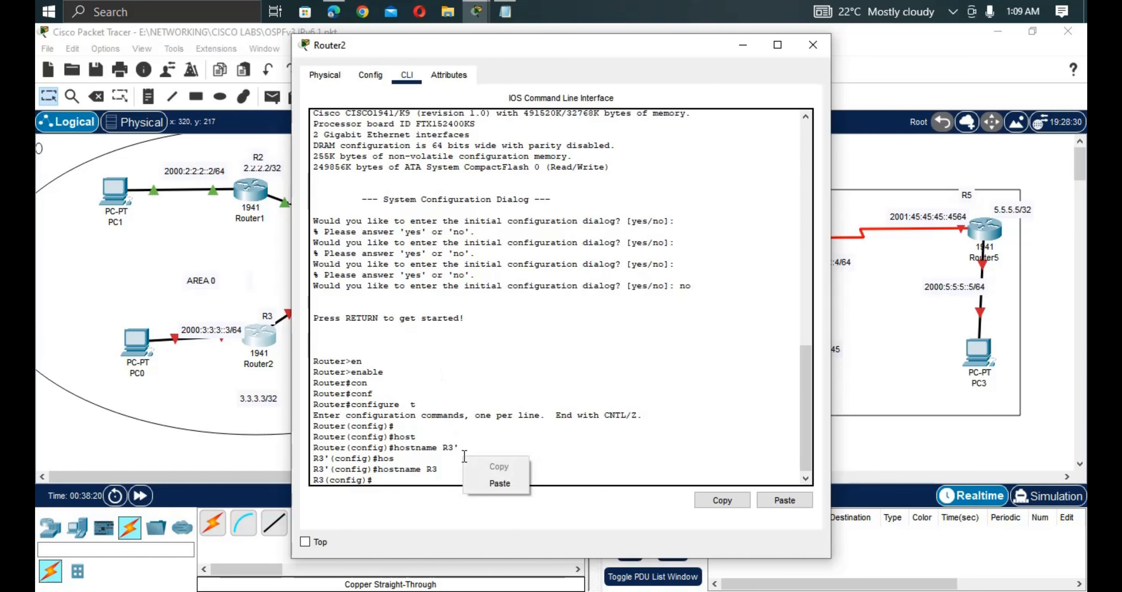
left_click(501, 483)
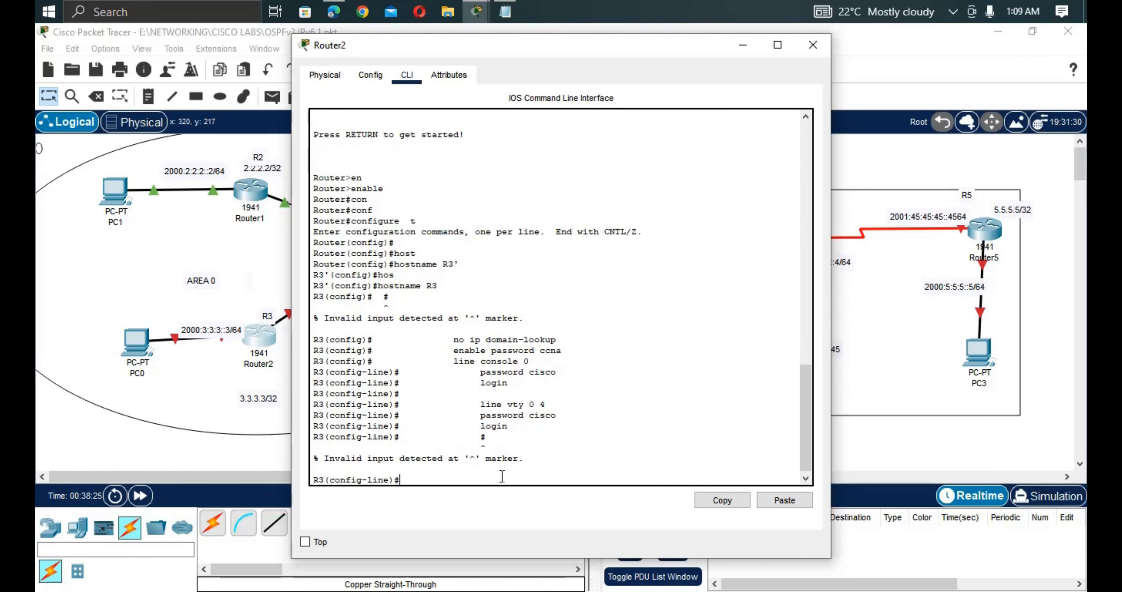
right_click(499, 470)
left_click(536, 496)
key("ctrl+v")
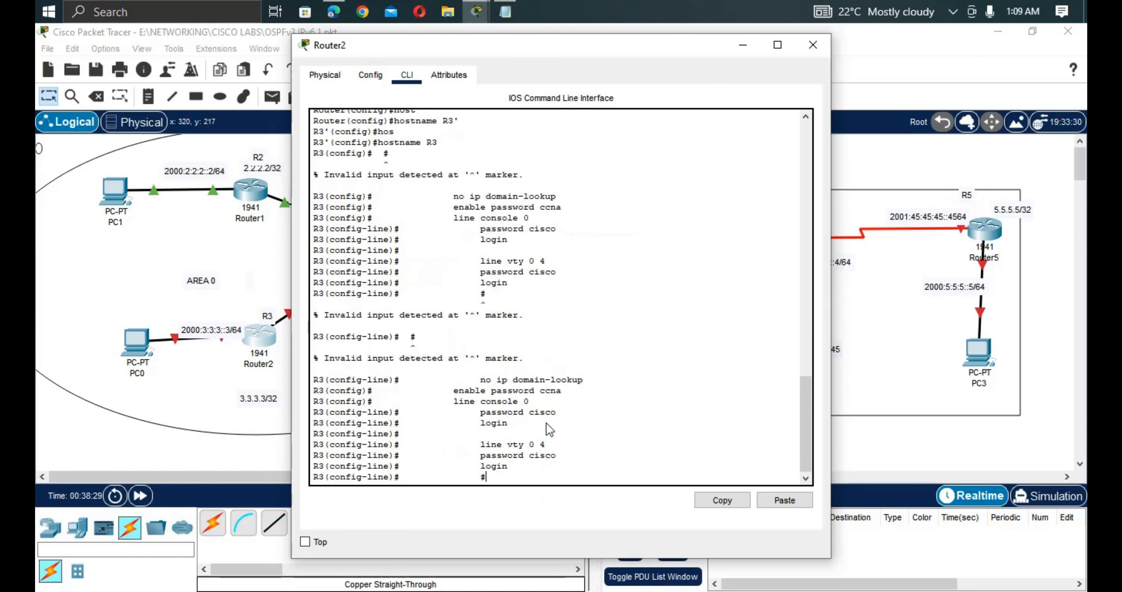
key("BackSpace")
key("Return")
key("Return")
key("Return")
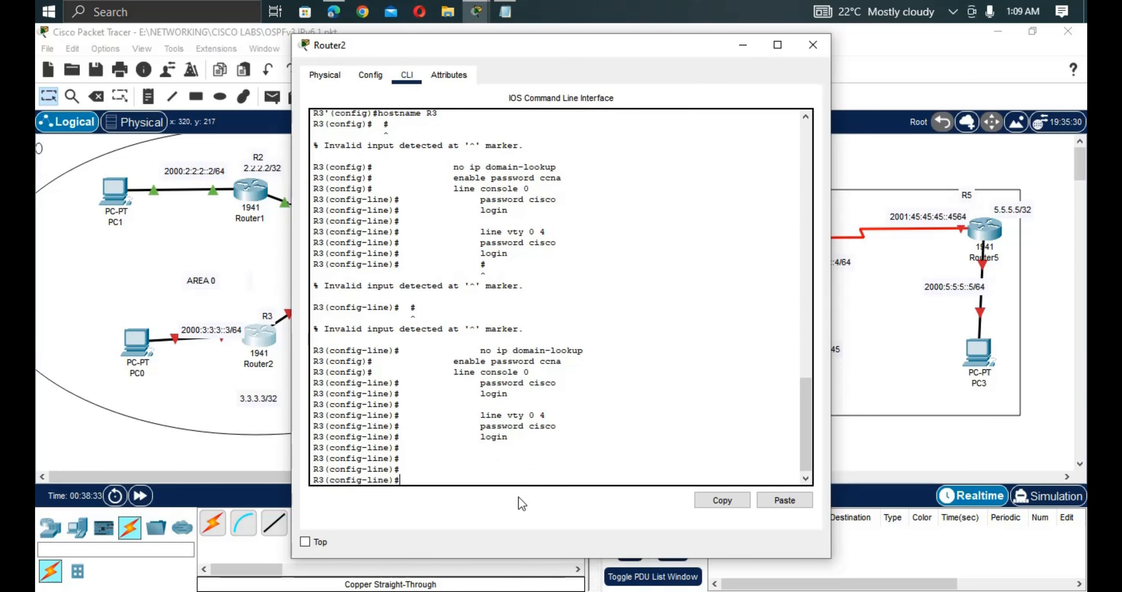
type("exit")
key("Return")
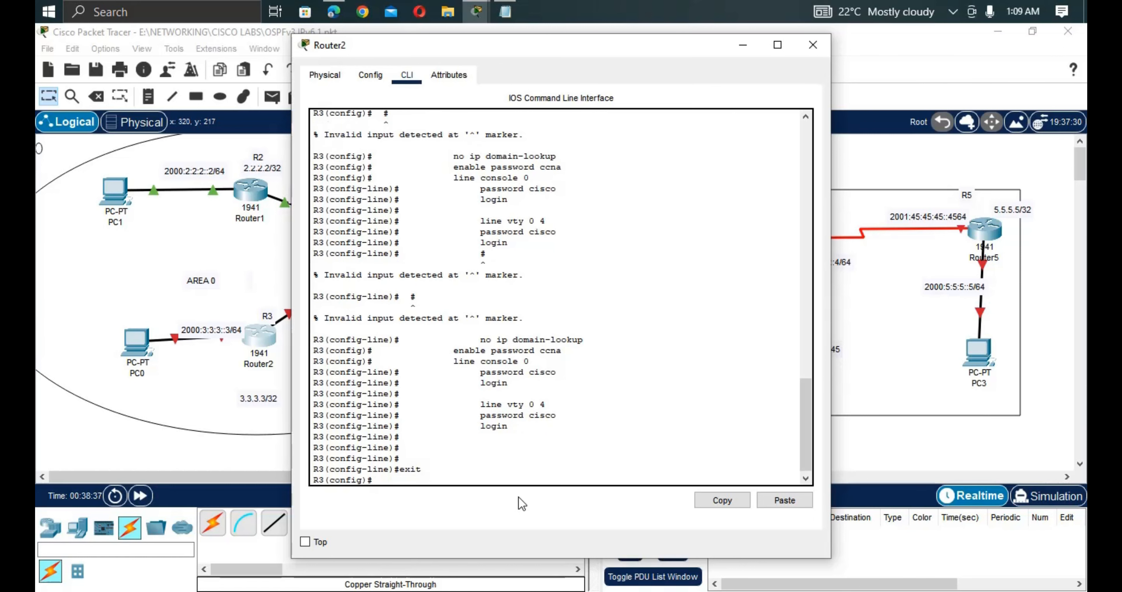
key("Return")
key("Return")
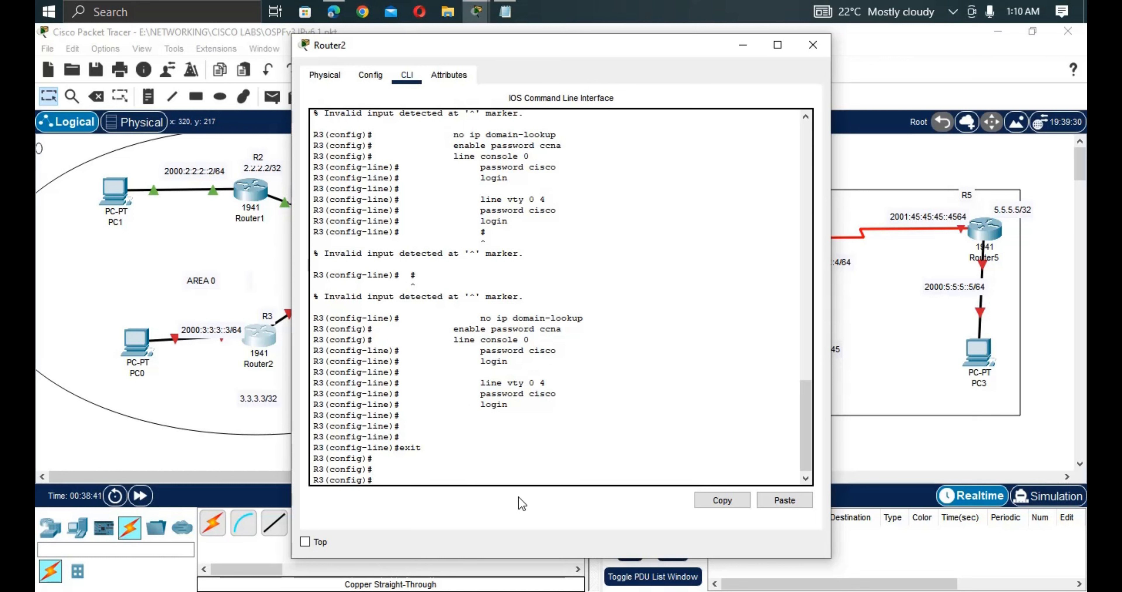
Enable ipv6 unicast-routing on R3.
type("ipv")
key("Tab")
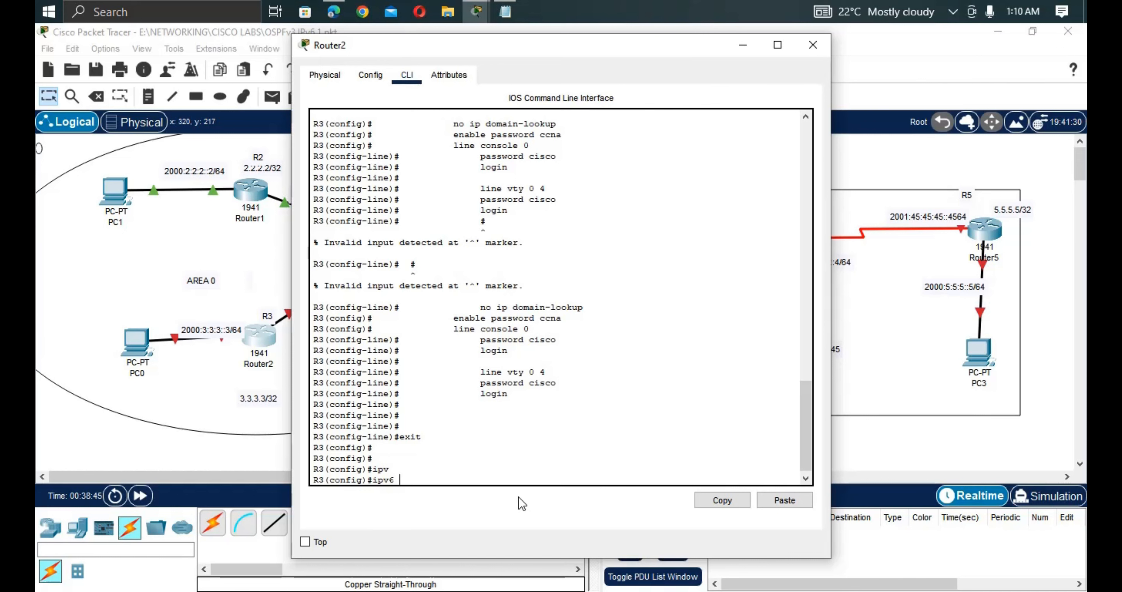
type("u")
key("Tab")
key("Return")
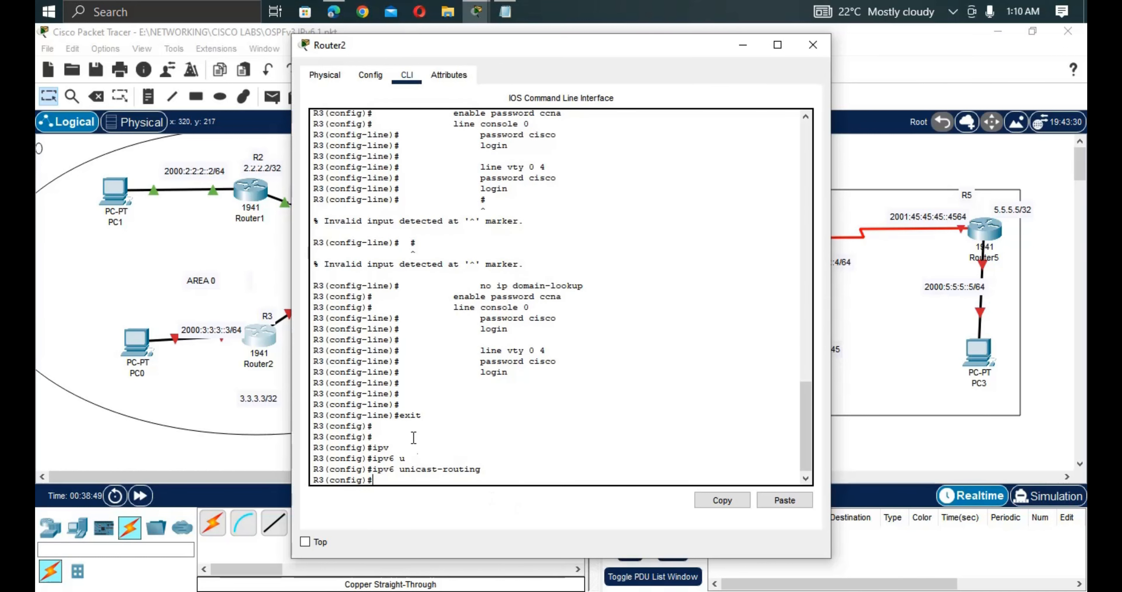
Copy R3's 2000:1:1:1::3/64 address label and return to R3's CLI.
left_click(275, 280)
left_click(355, 342)
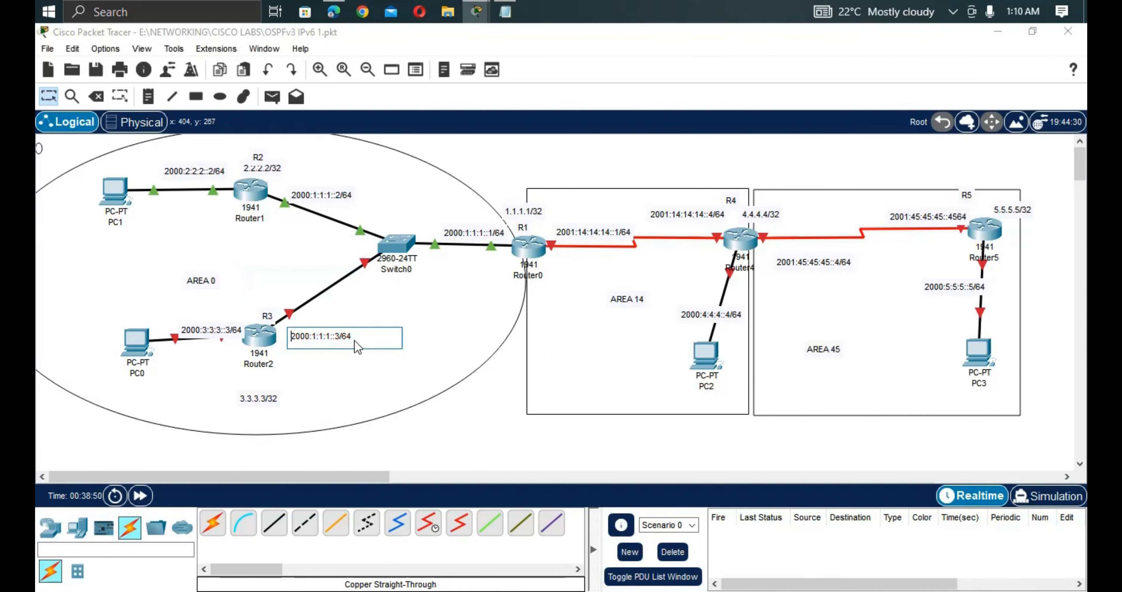
left_click_drag(354, 338, 292, 339)
key("ctrl+c")
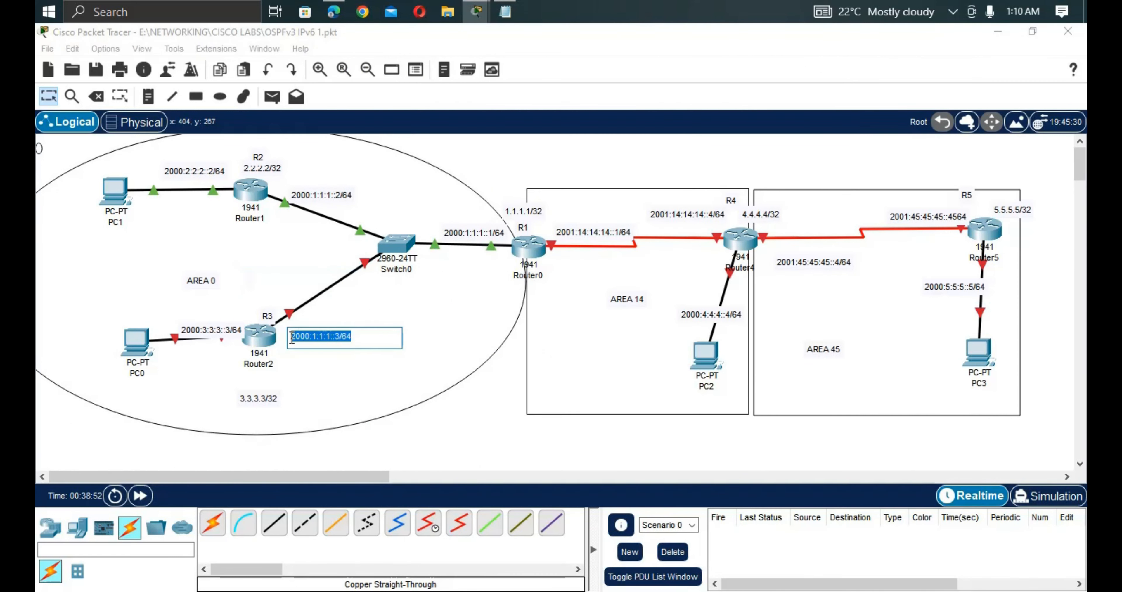
left_click(256, 331)
Assign G0/0 the IPv6 address 2000:1:1:1::3/64 eui-64.
type("ig)#i")
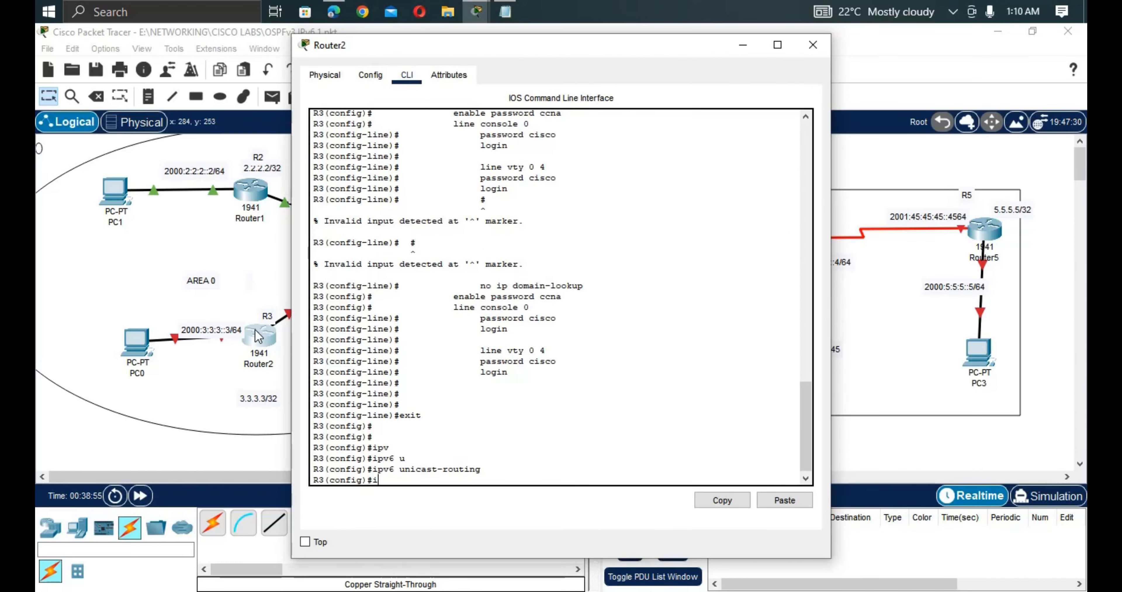
type("nt g0/0")
key("Return")
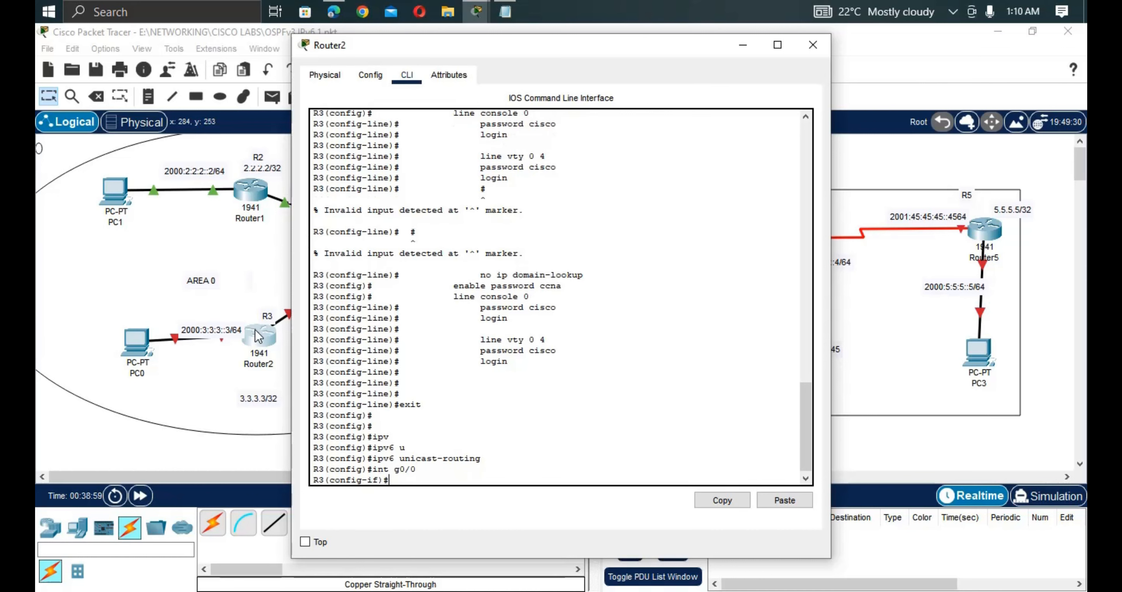
type("ipv")
key("Tab")
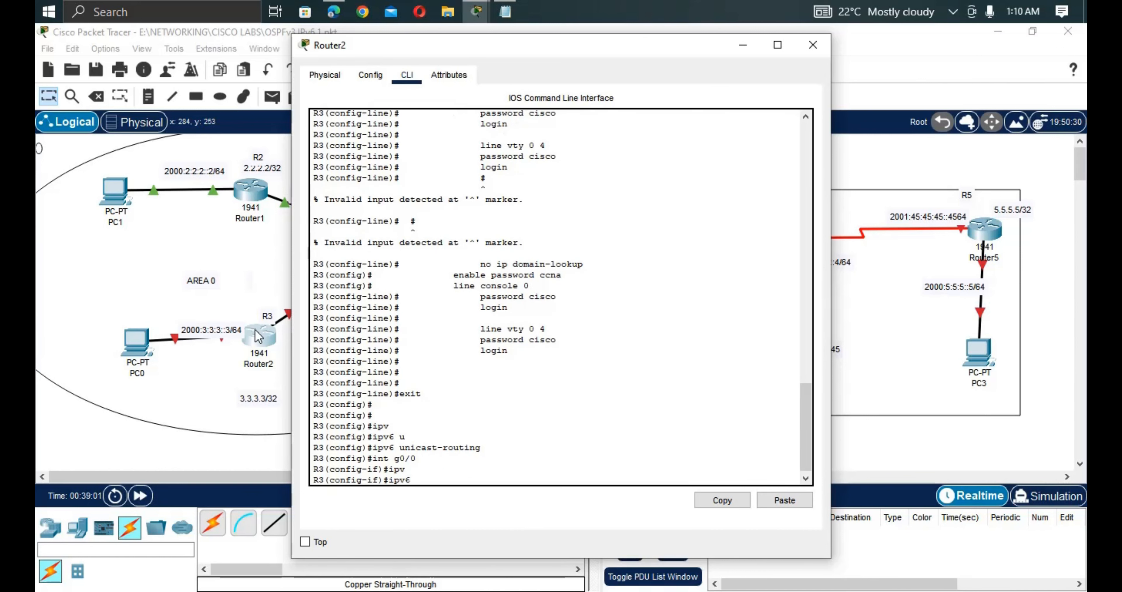
type("ad")
key("Tab")
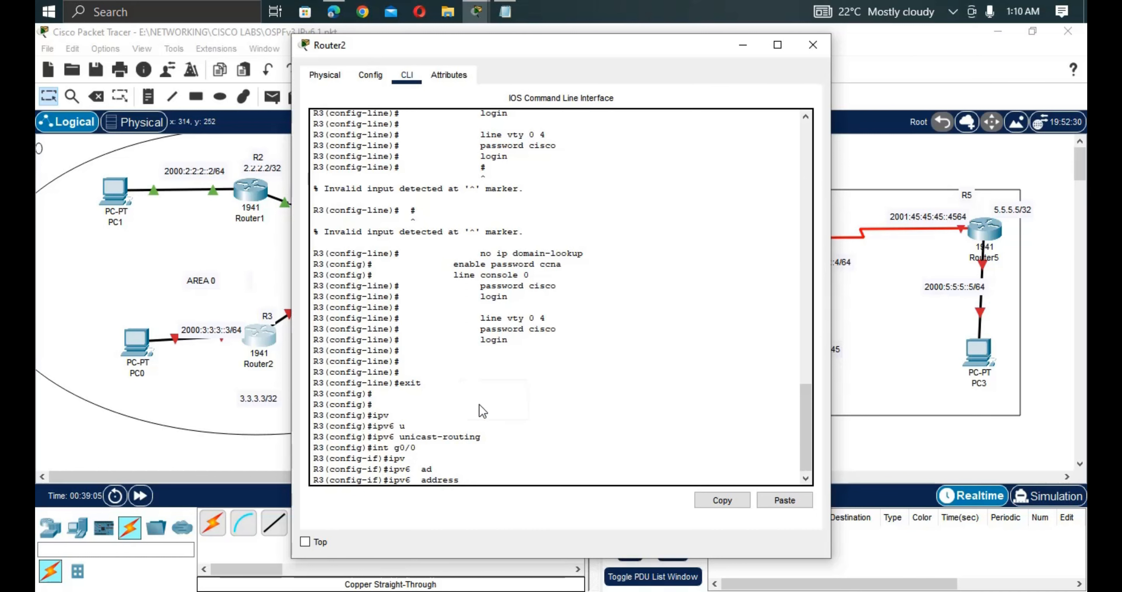
left_click(497, 407)
type("eu")
key("Tab")
key("Return")
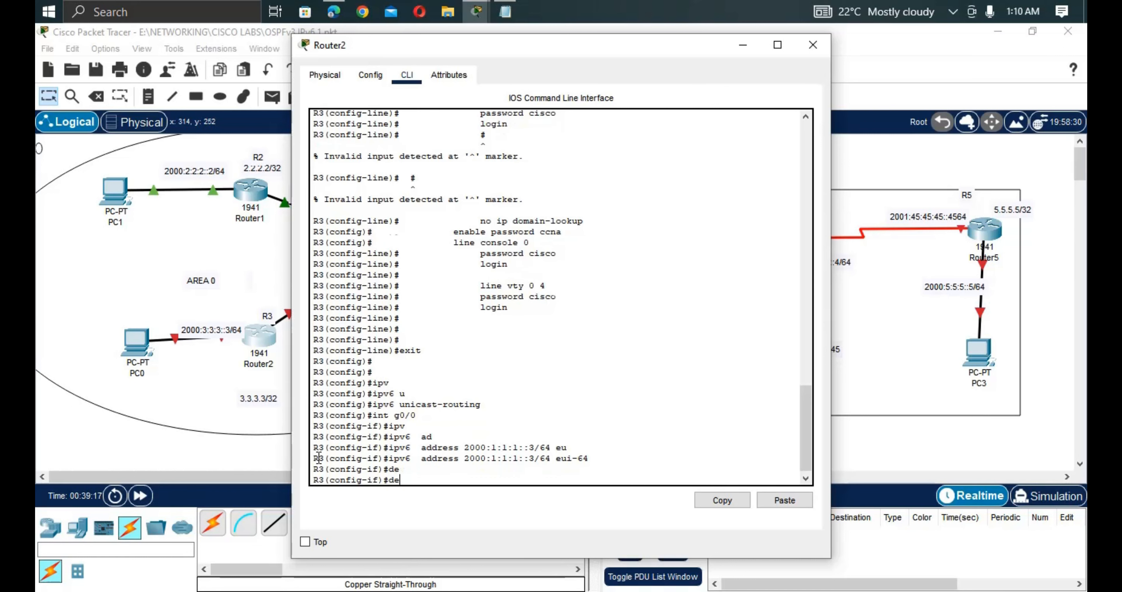
Describe G0/0 as 'link to switch 0' and bring it up with no shut.
key("Tab")
type("s")
key("Tab")
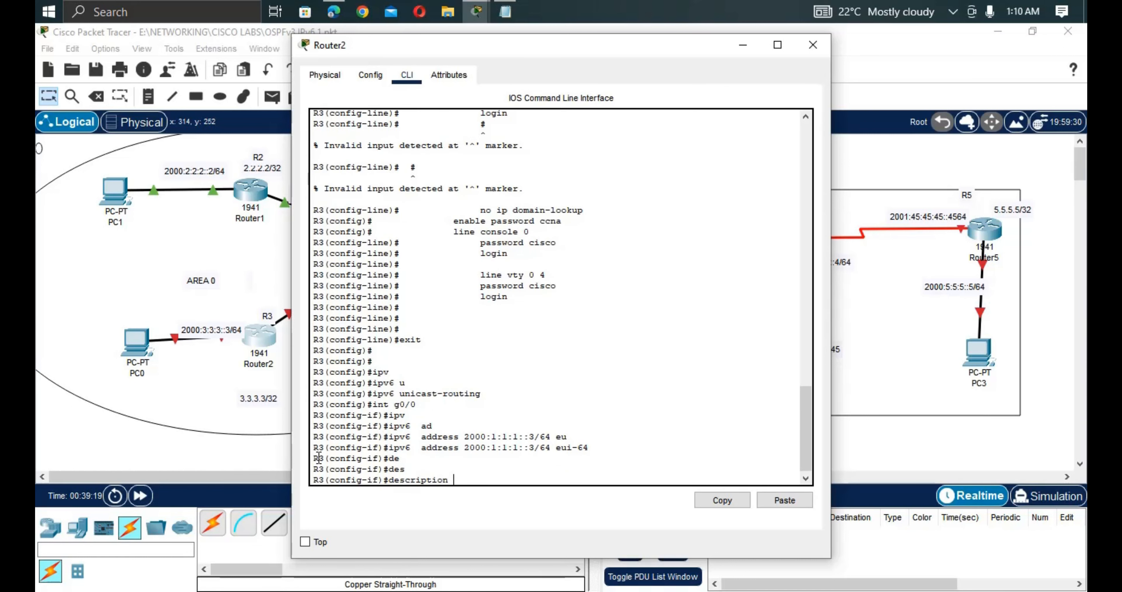
type("link to switch 0")
key("Return")
key("Return")
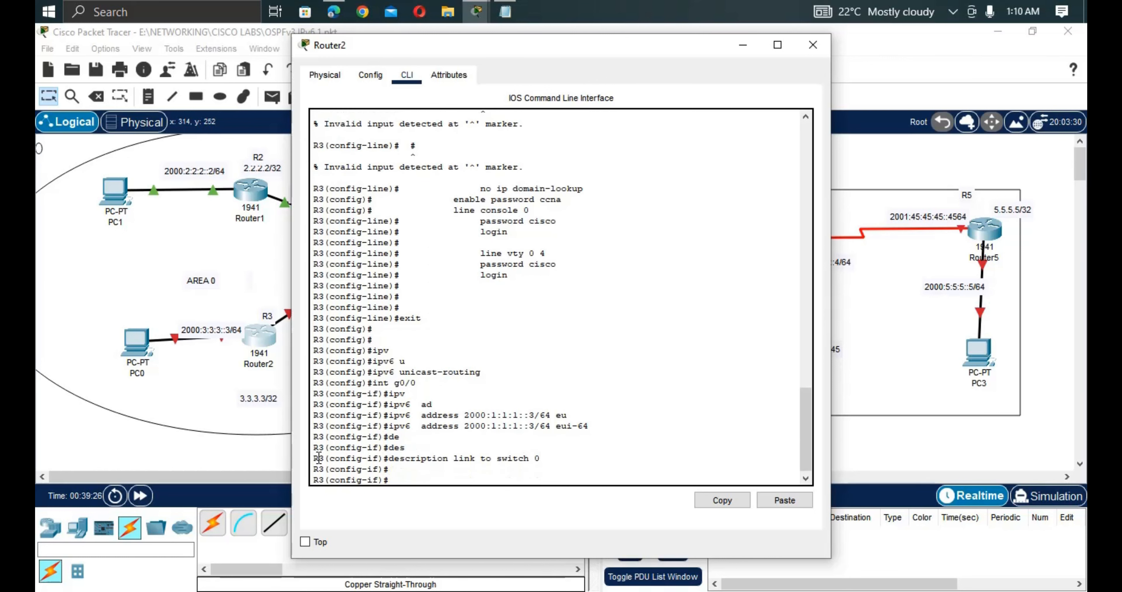
type("no shut")
key("Return")
key("Return")
key("Return")
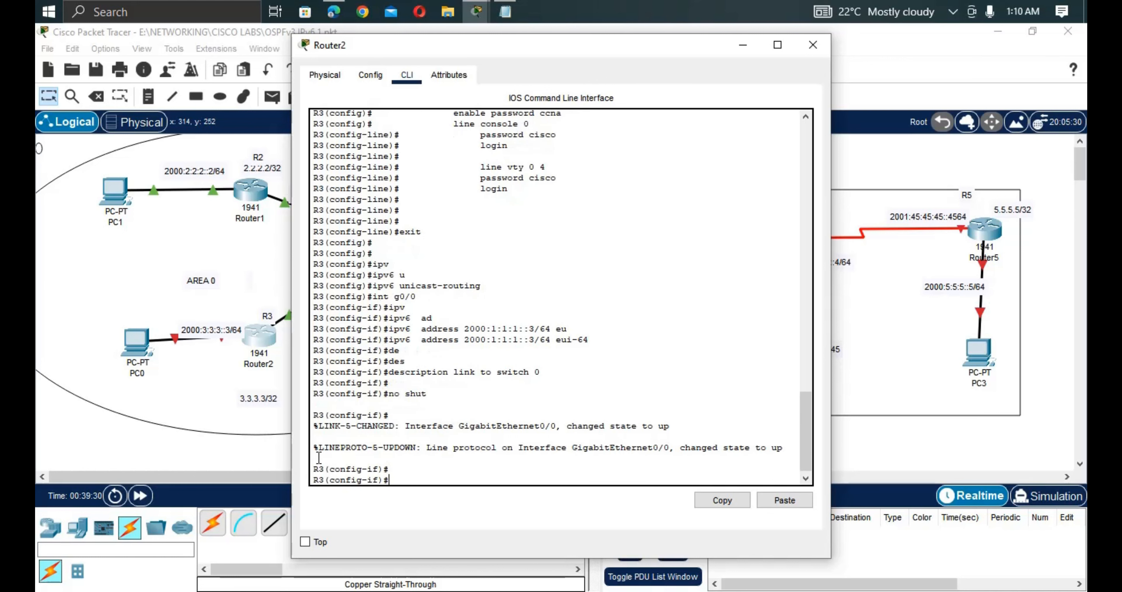
Move configuration on to interface G0/1, correcting the mistyped port number.
type("int")
key("Tab")
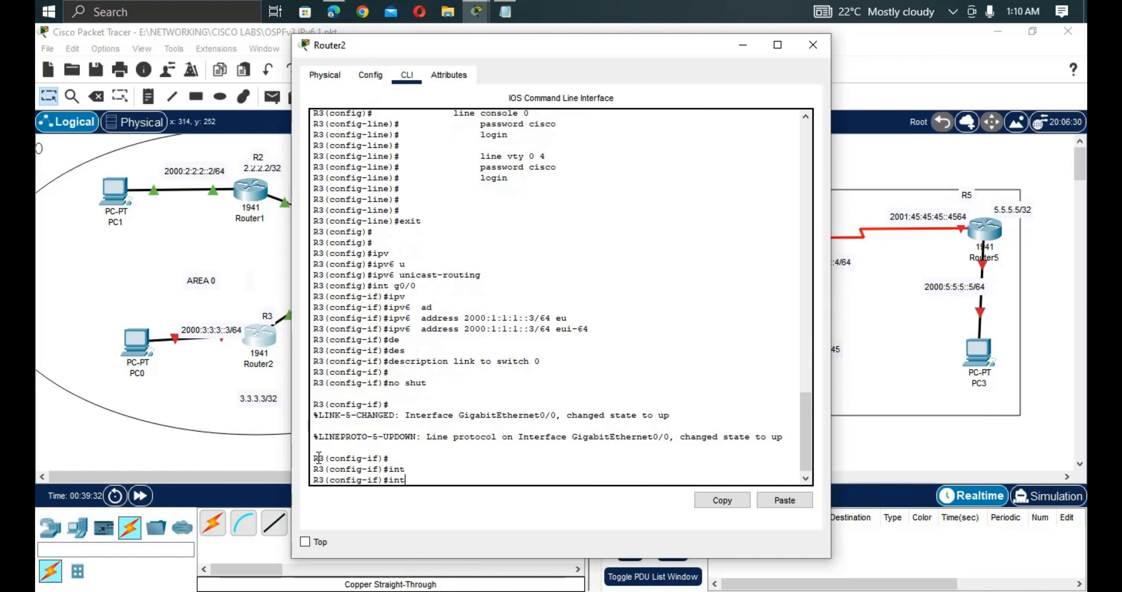
type("g0/0")
key("BackSpace")
key("Return")
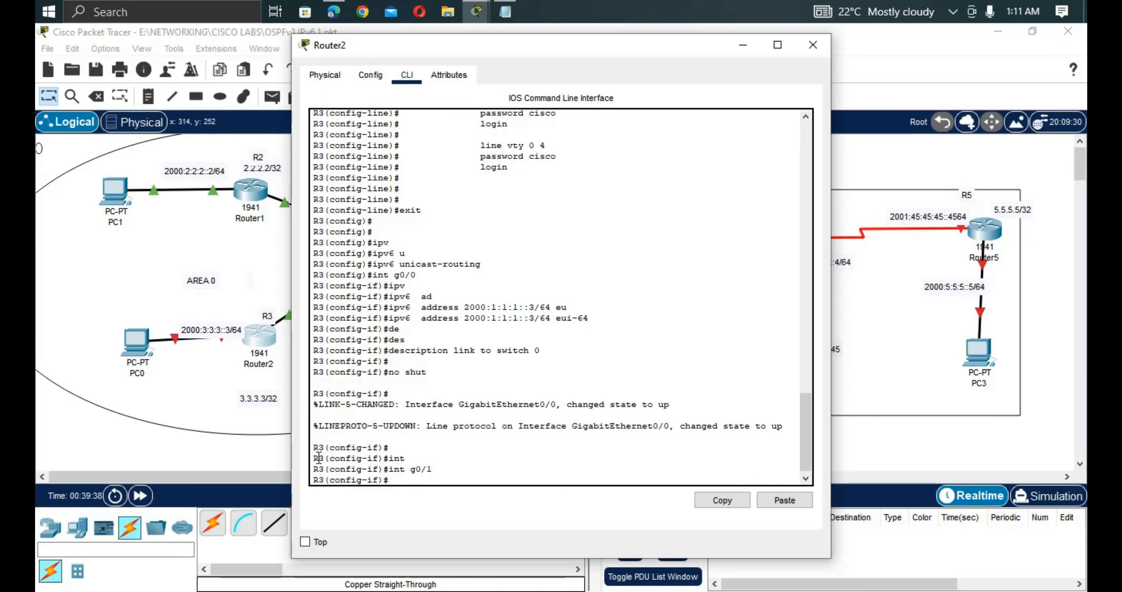
Copy the 2000:3:3:3::3/64 address from the PC0 link label for use in R3's CLI.
type("ip")
left_click(184, 382)
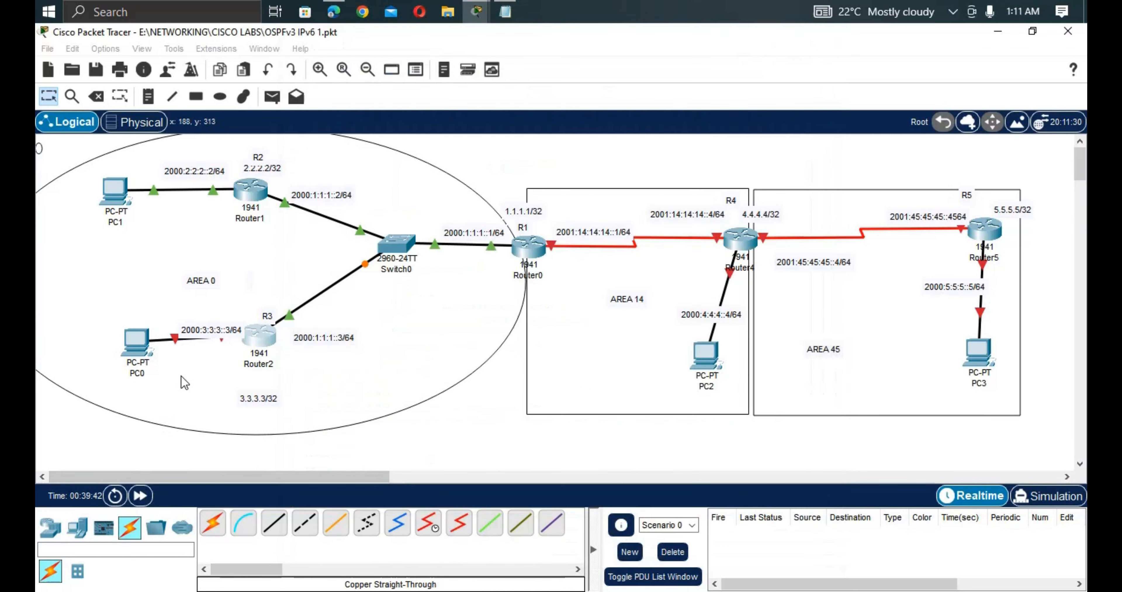
left_click_drag(151, 347, 133, 346)
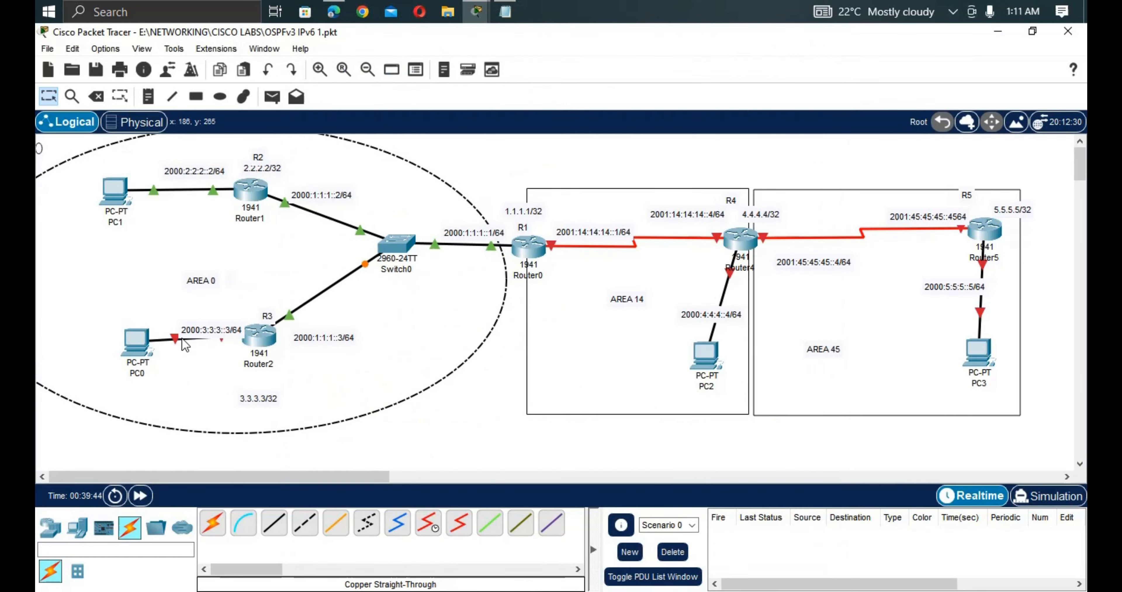
double_click(219, 334)
left_click_drag(240, 320, 179, 320)
key("ctrl+c")
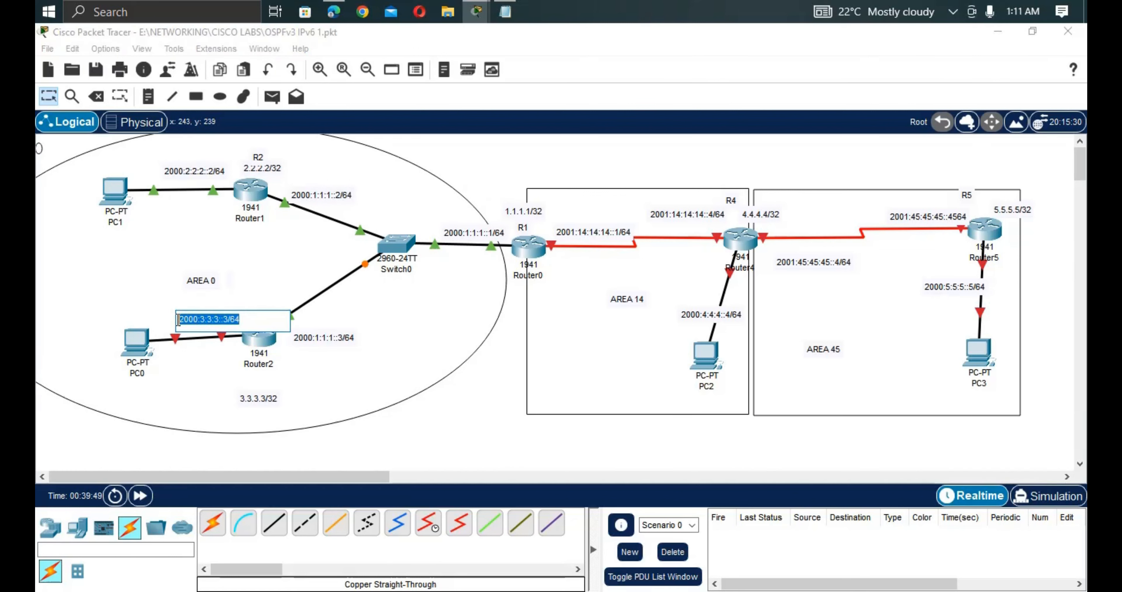
left_click(319, 365)
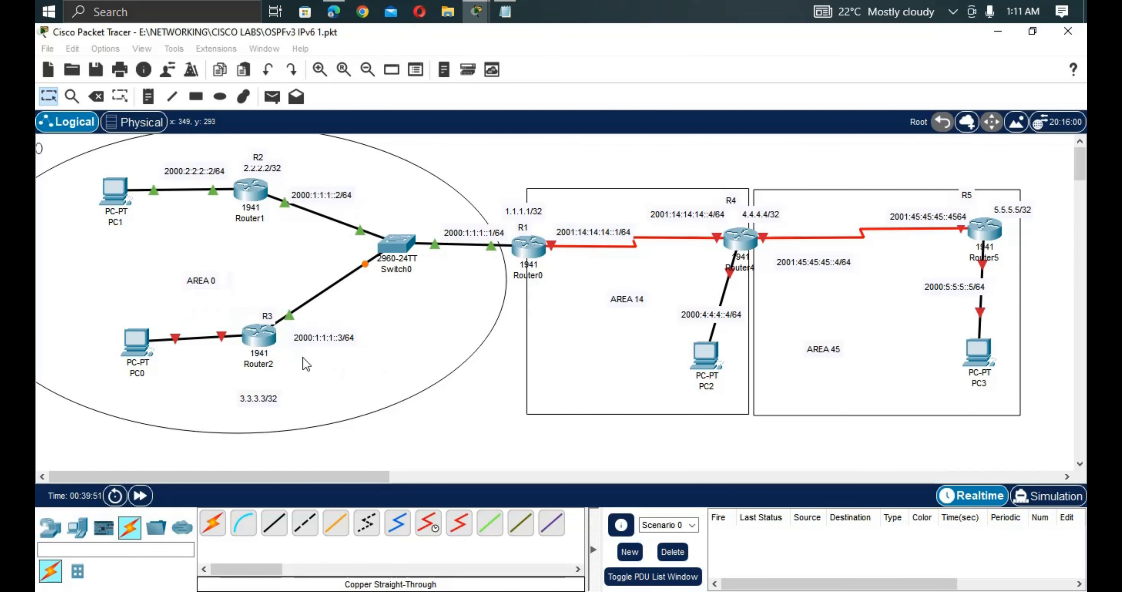
left_click(259, 334)
left_click(262, 338)
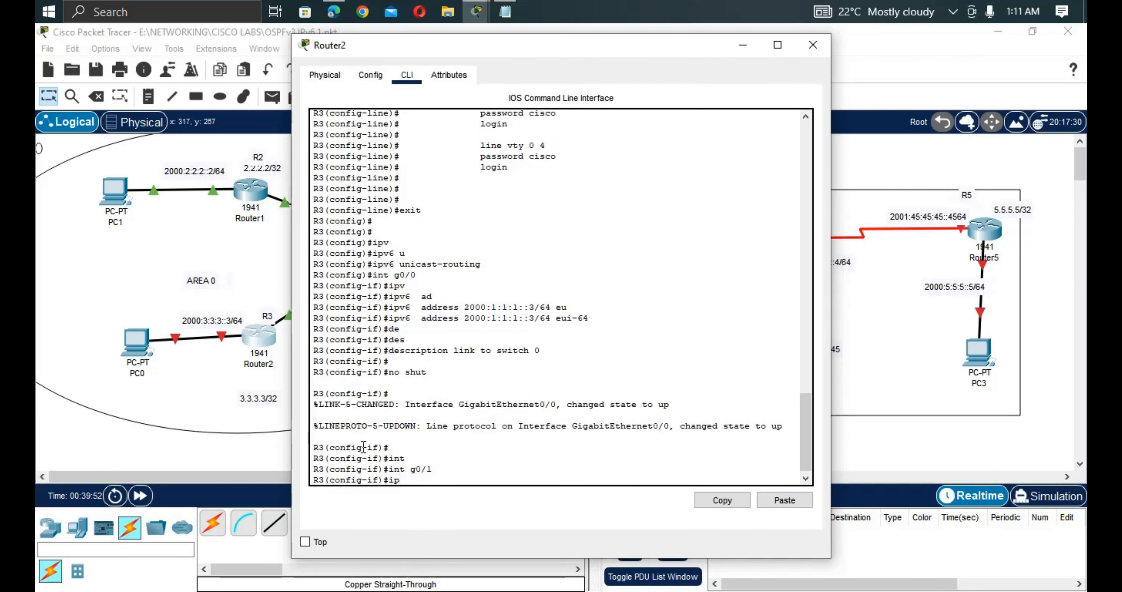
Assign R3's G0/1 the IPv6 address 2000:3:3:3::3/64 eui-64.
type("v")
key("Tab")
type("ad")
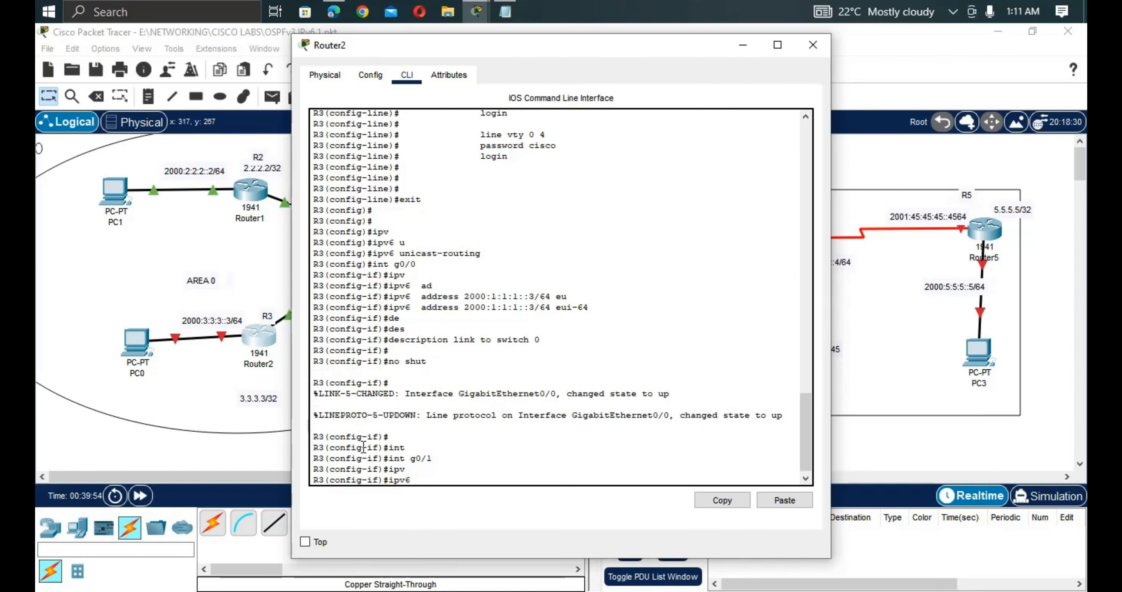
key("Tab")
right_click(584, 467)
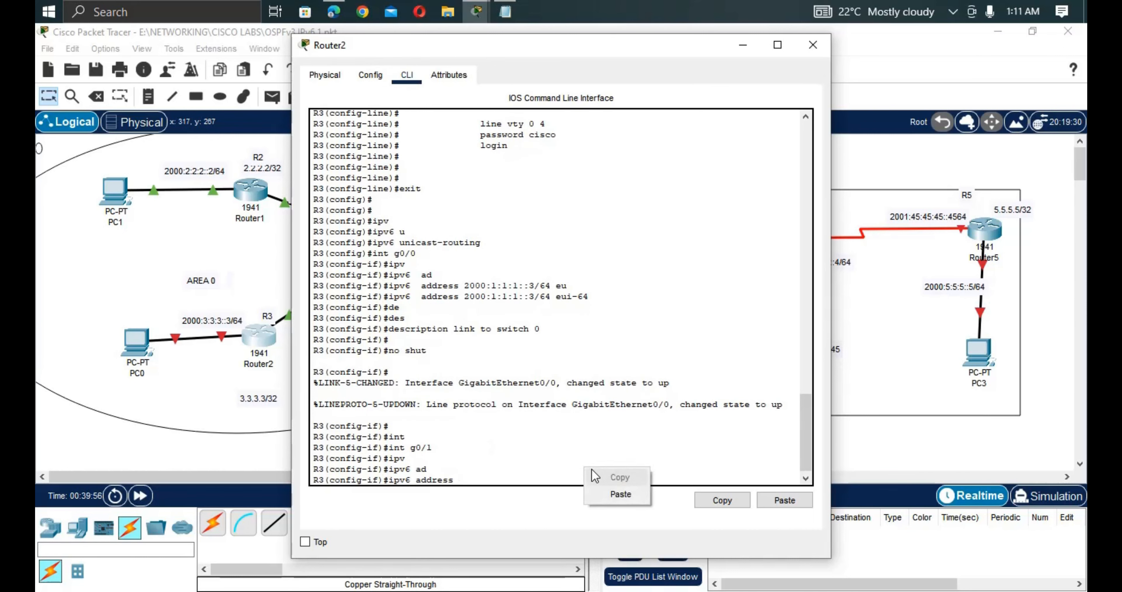
left_click(619, 495)
type("e")
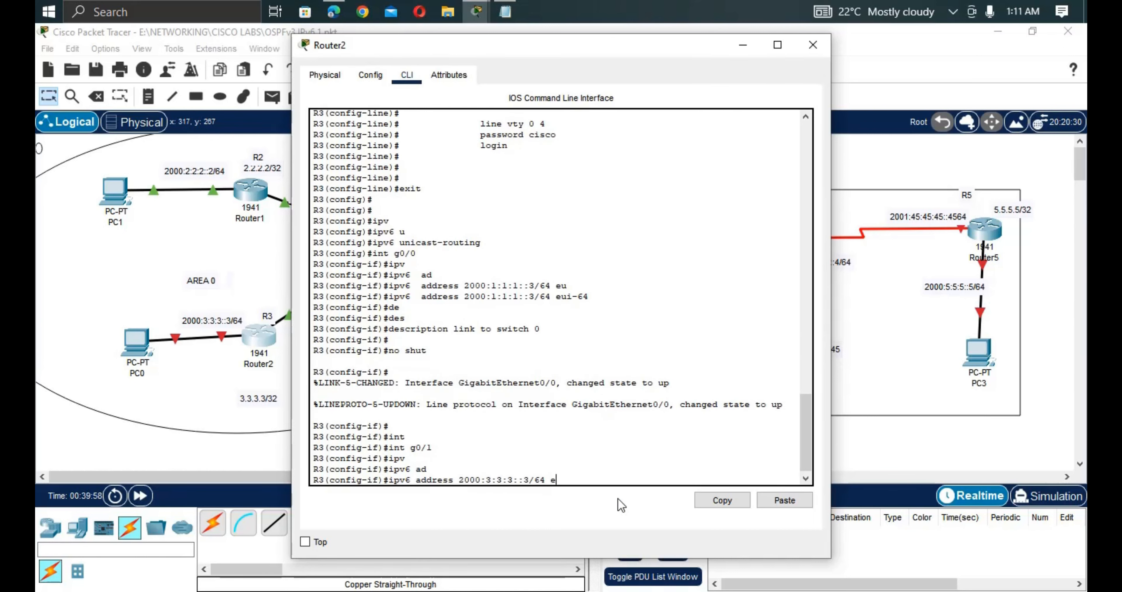
key("Tab")
key("Return")
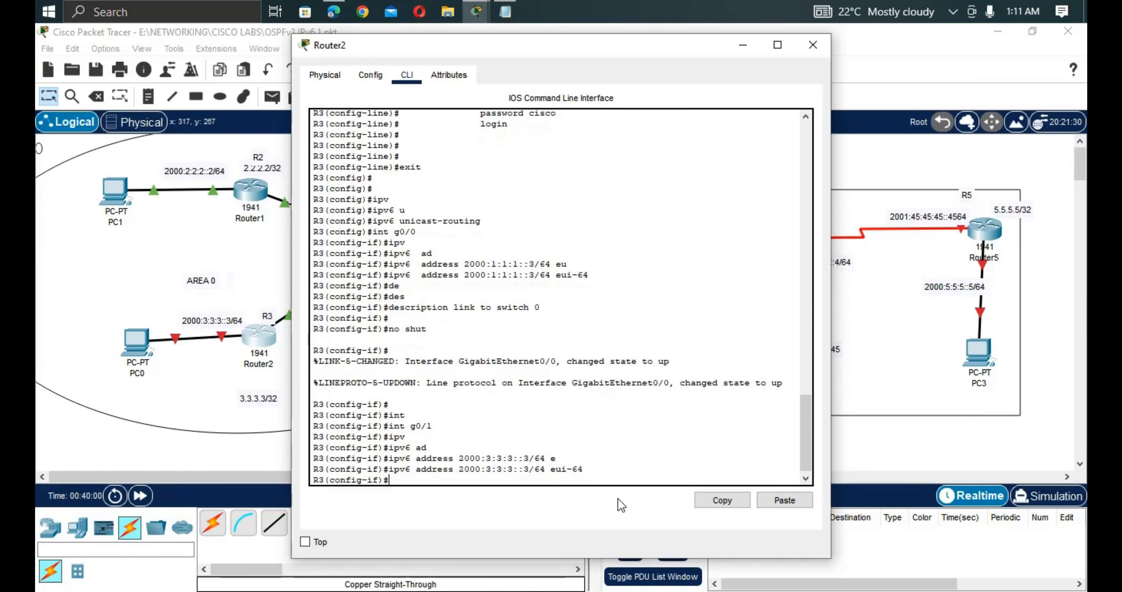
Describe G0/1 as 'link to local LAN' and bring the interface up.
type("des")
key("Tab")
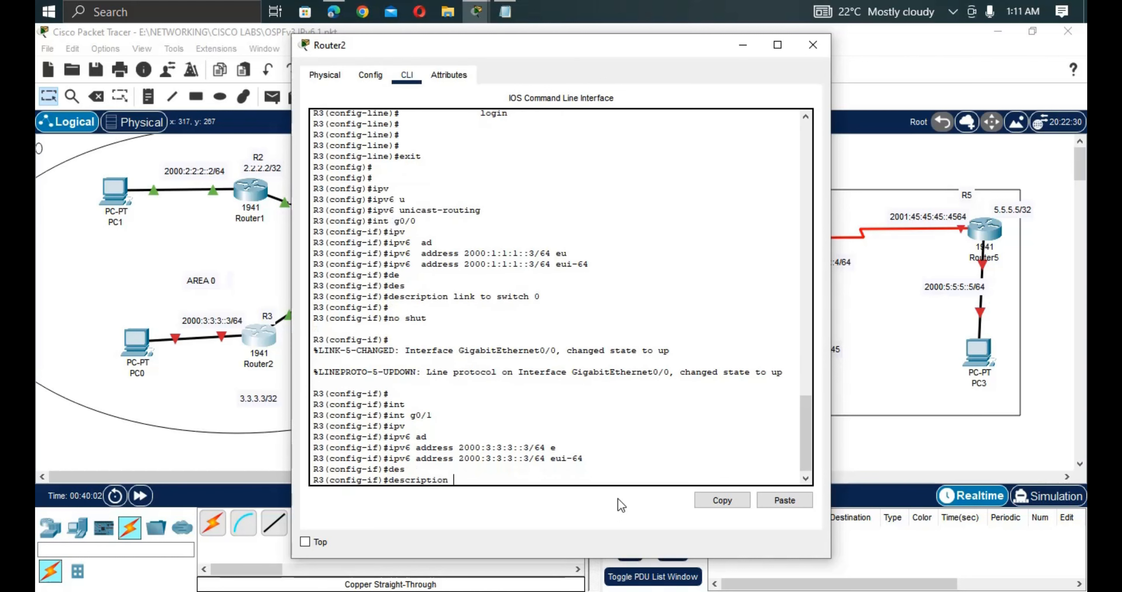
type("link to local")
key("Return")
key("Up")
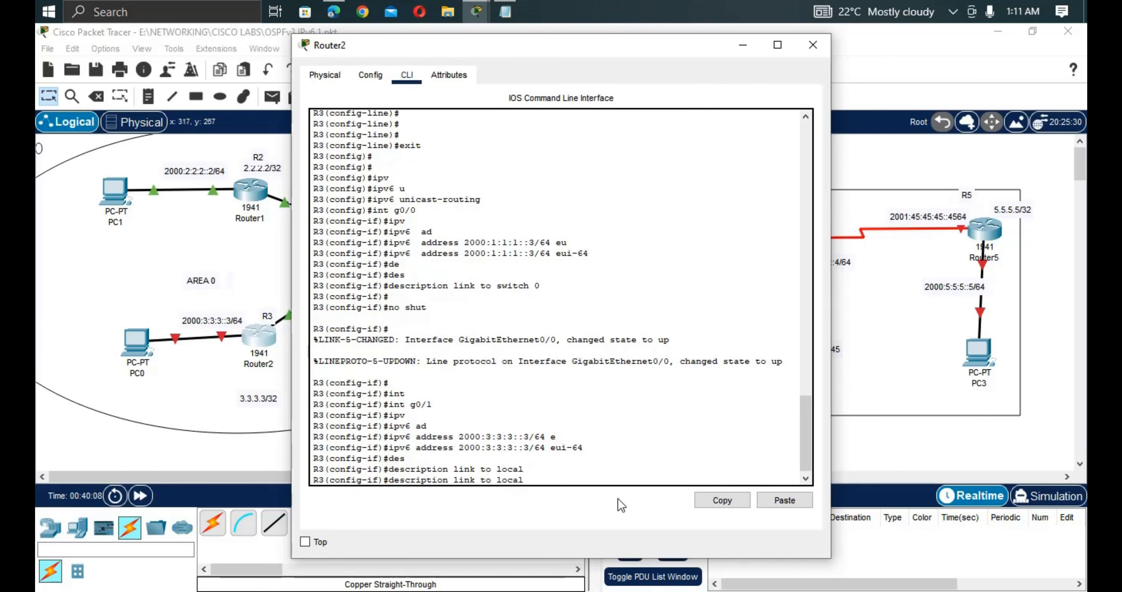
type("LAN")
key("Return")
type("nfig-if)#no shu")
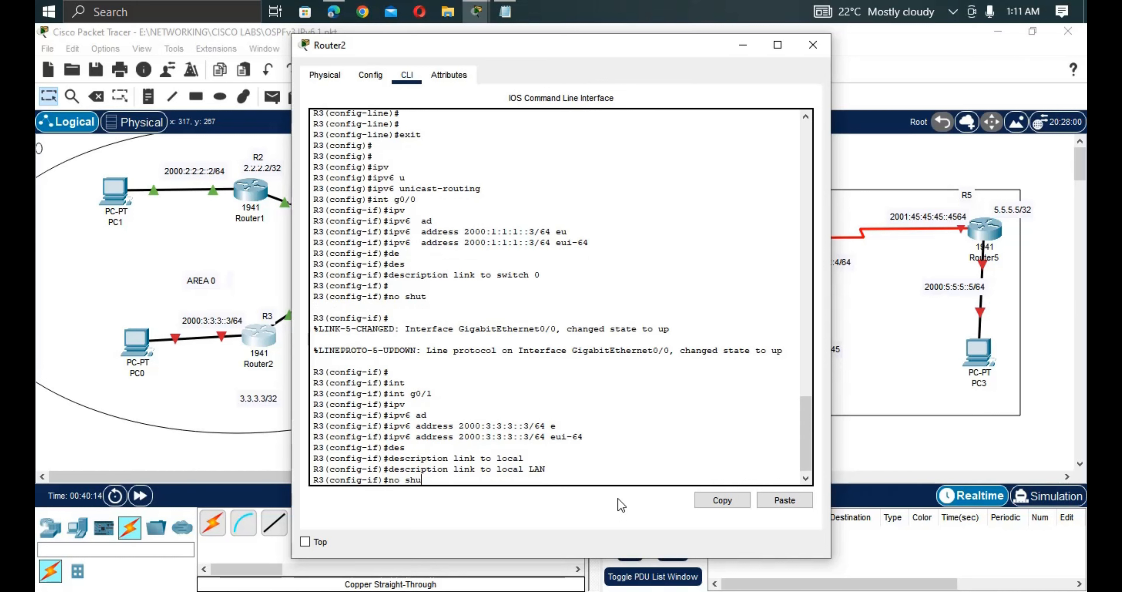
key("Tab")
key("Return")
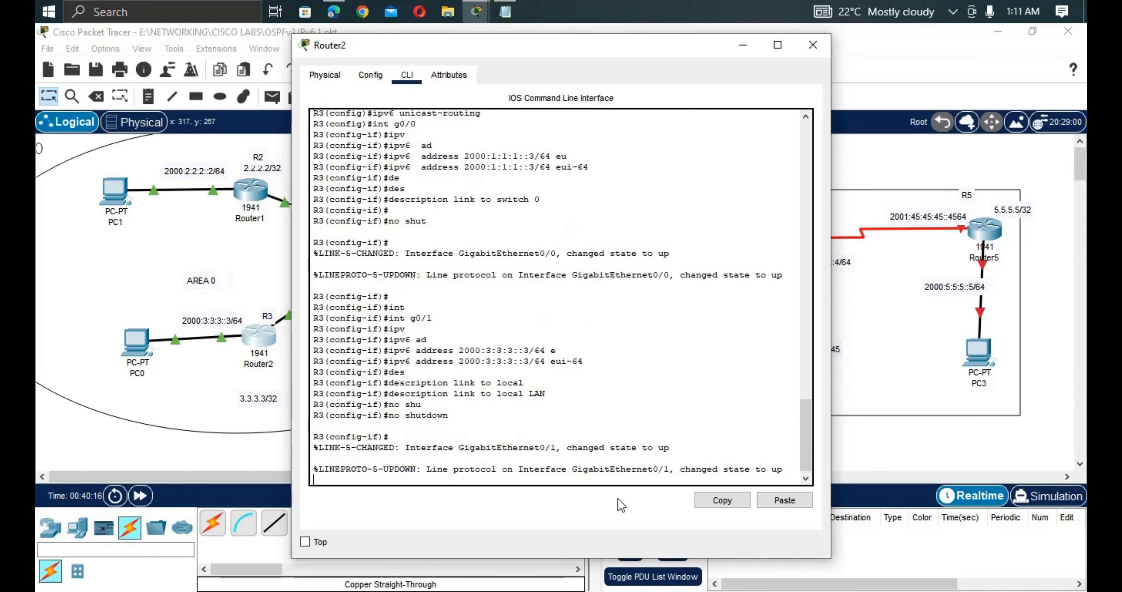
key("Return")
Give R3's Loopback0 the address 3.3.3.3 255.255.255.255.
type("in")
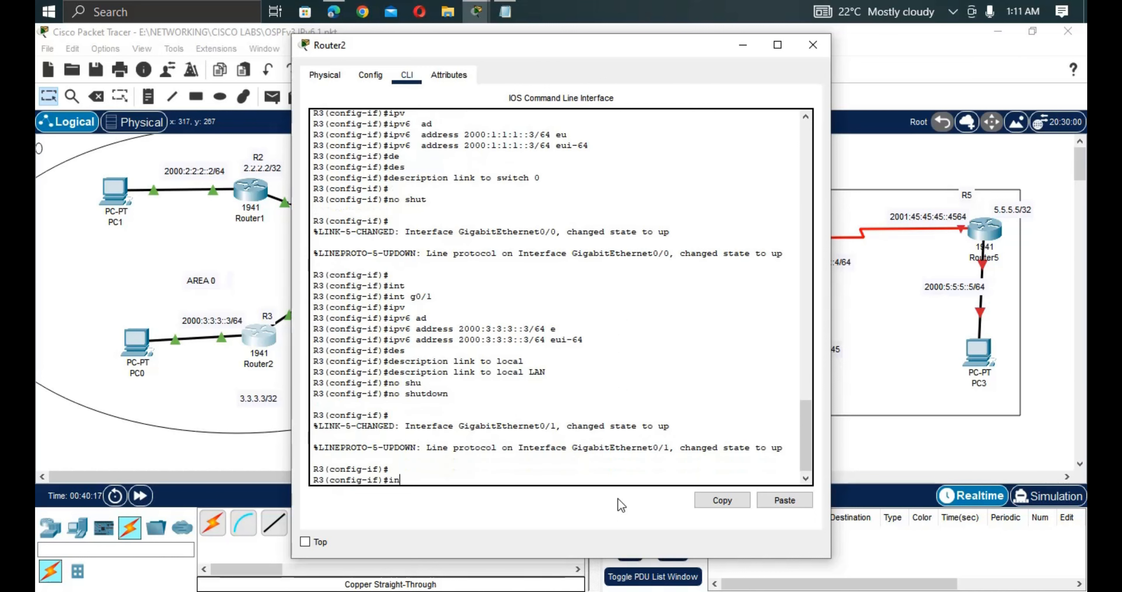
type("t lo0")
key("Return")
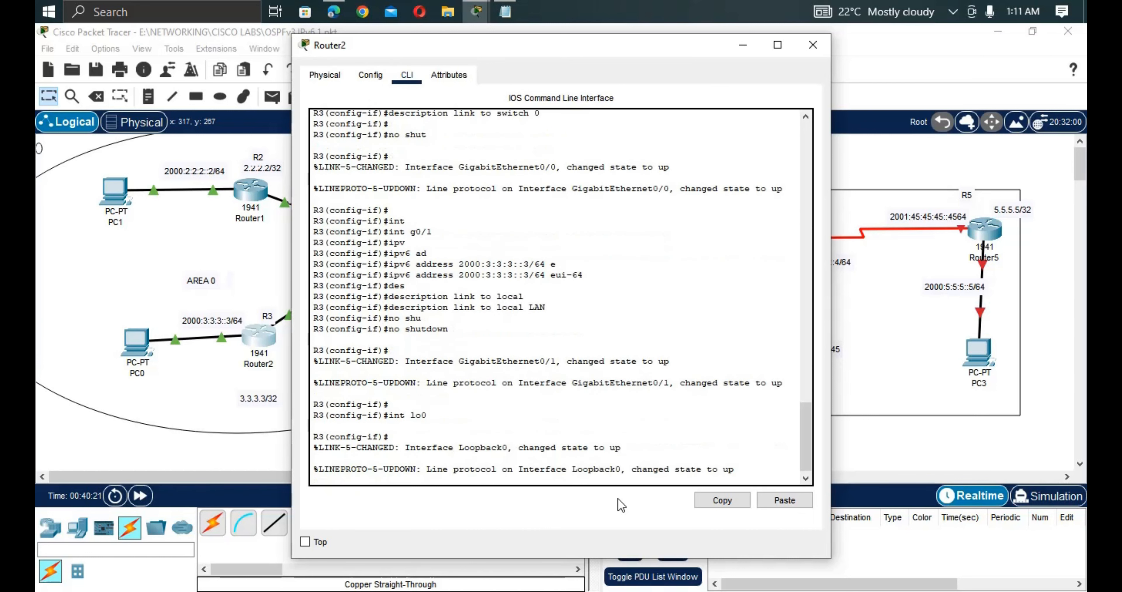
type("ip ad")
key("Tab")
type("3.3.")
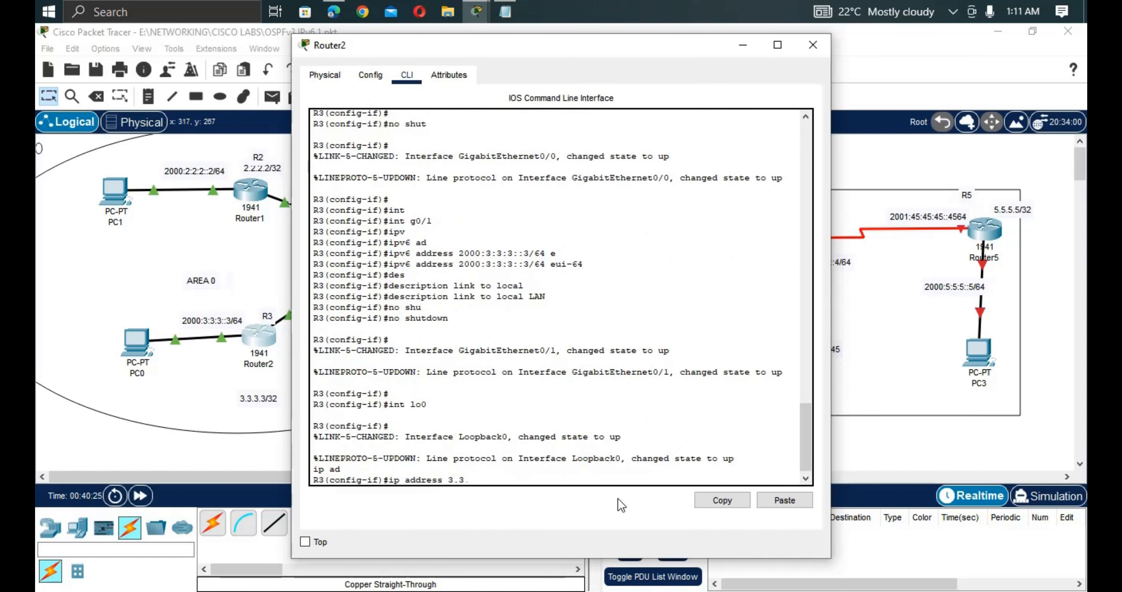
type("3.3")
type(" 255.2555.255.255")
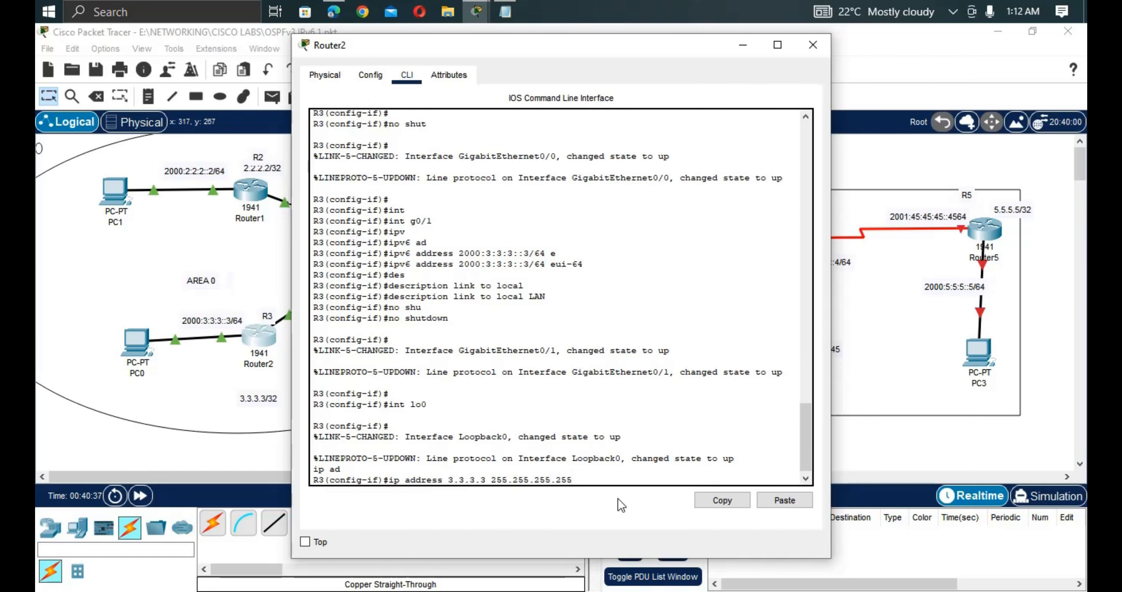
key("Return")
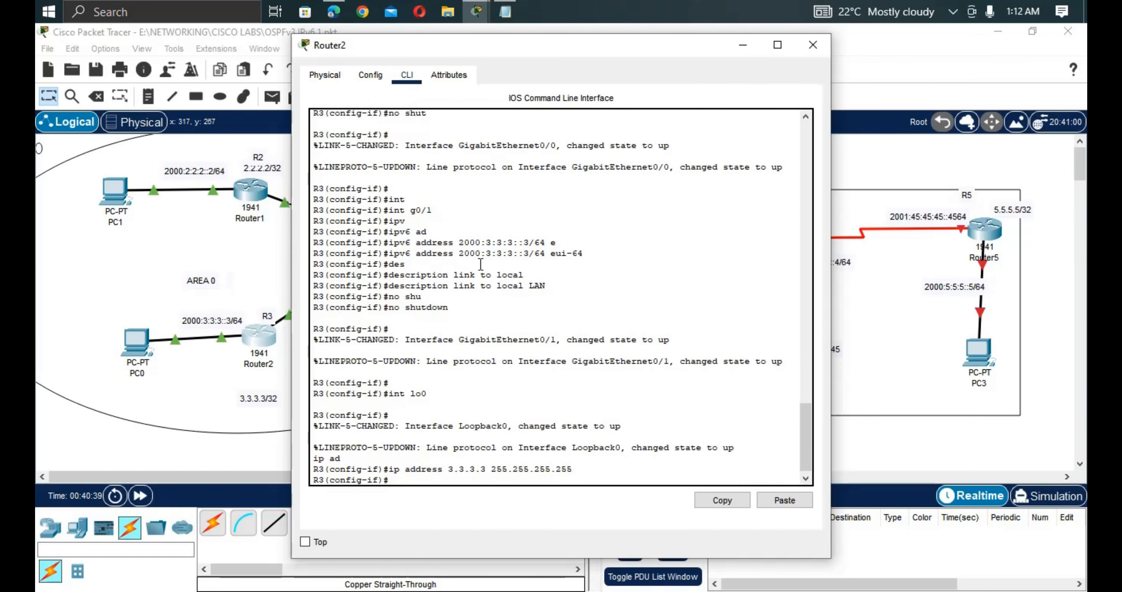
On R2, set Loopback0 to 2.2.2.2 255.255.255.255, then return to the topology.
left_click(278, 265)
left_click(255, 191)
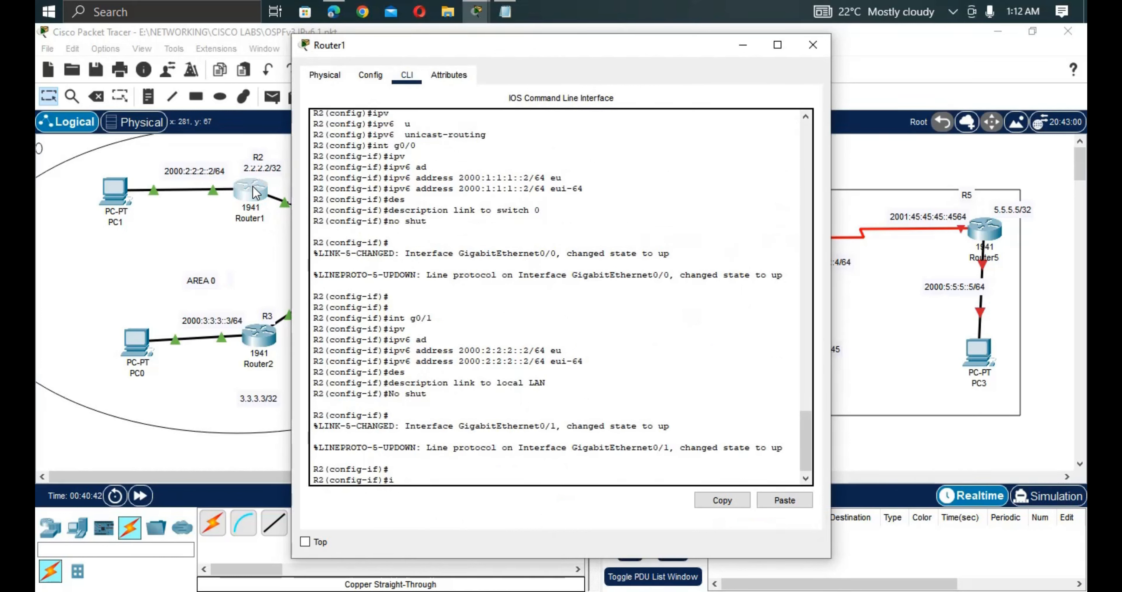
type("int lo0")
key("Return")
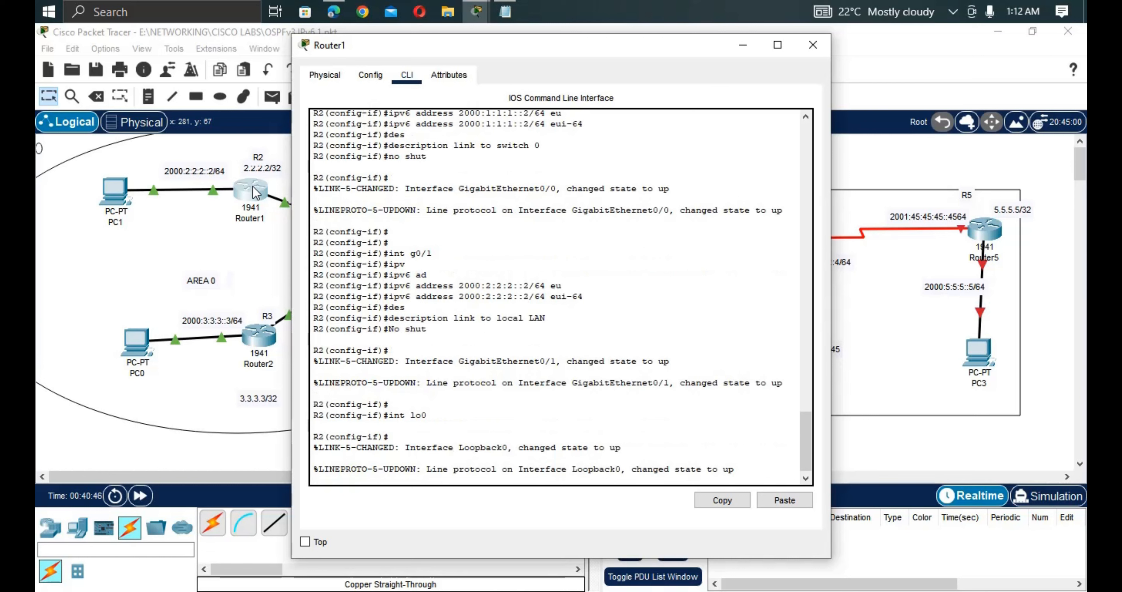
type("ip")
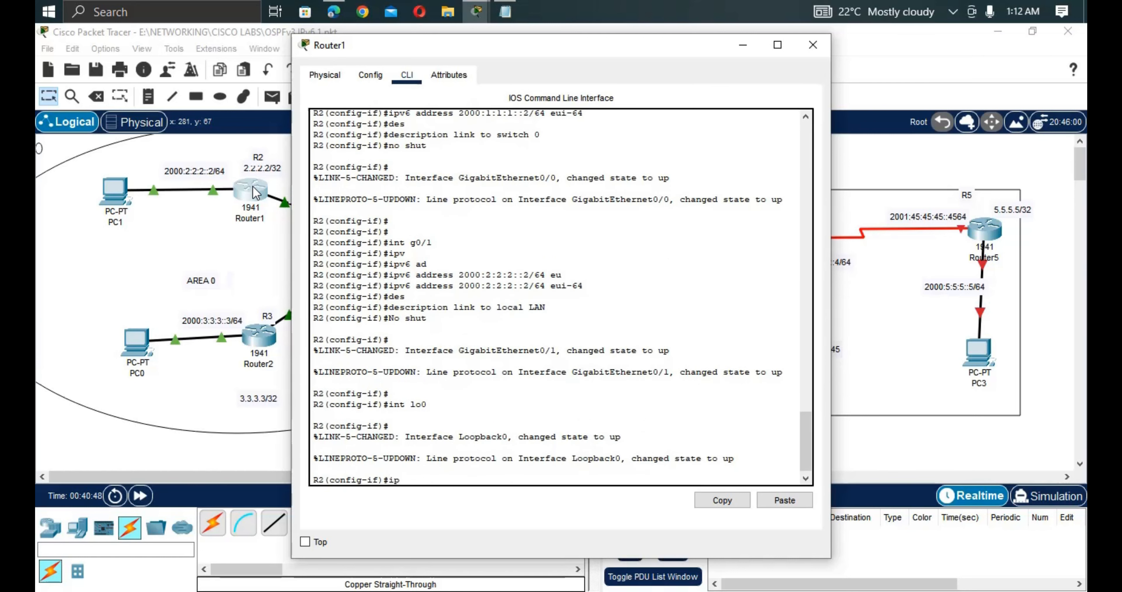
type(" ad")
key("Tab")
type("2")
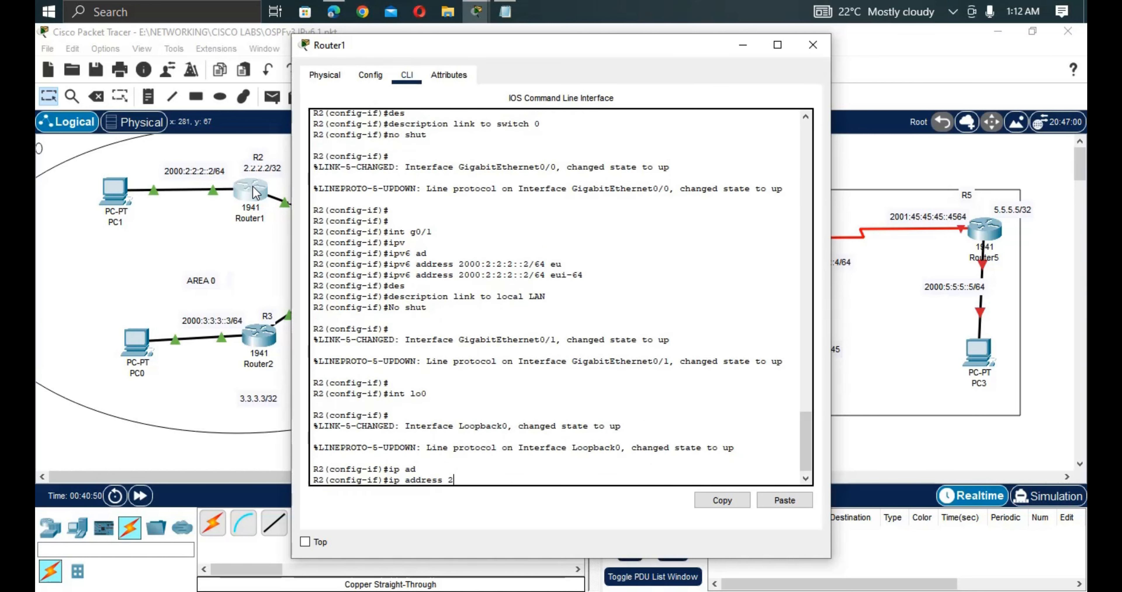
type(".2.2.2 255.255.255.2")
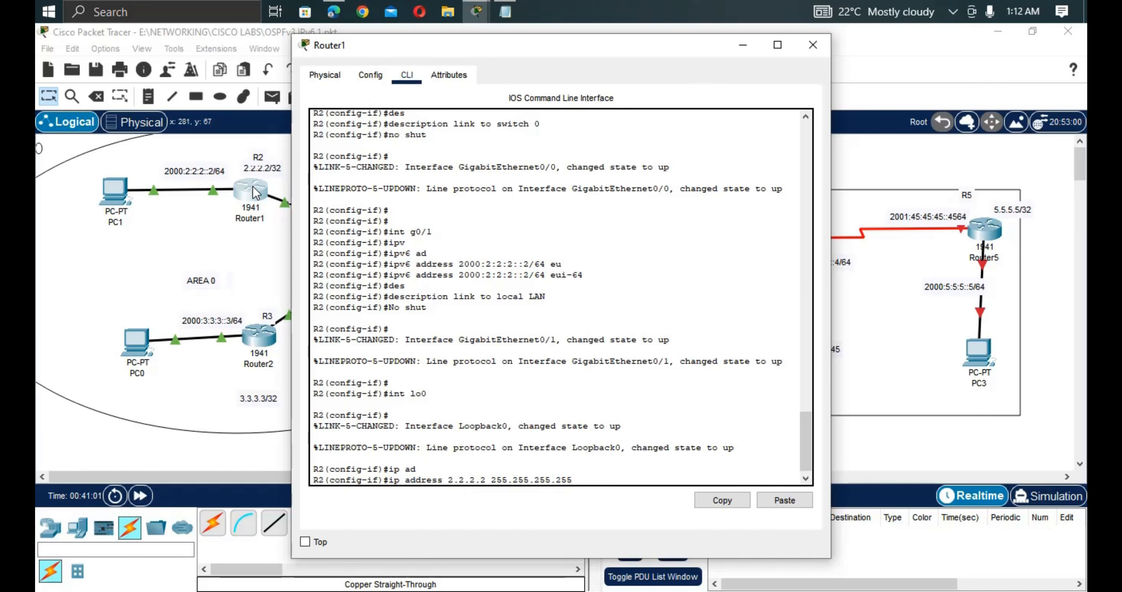
type("55")
key("Return")
key("Return")
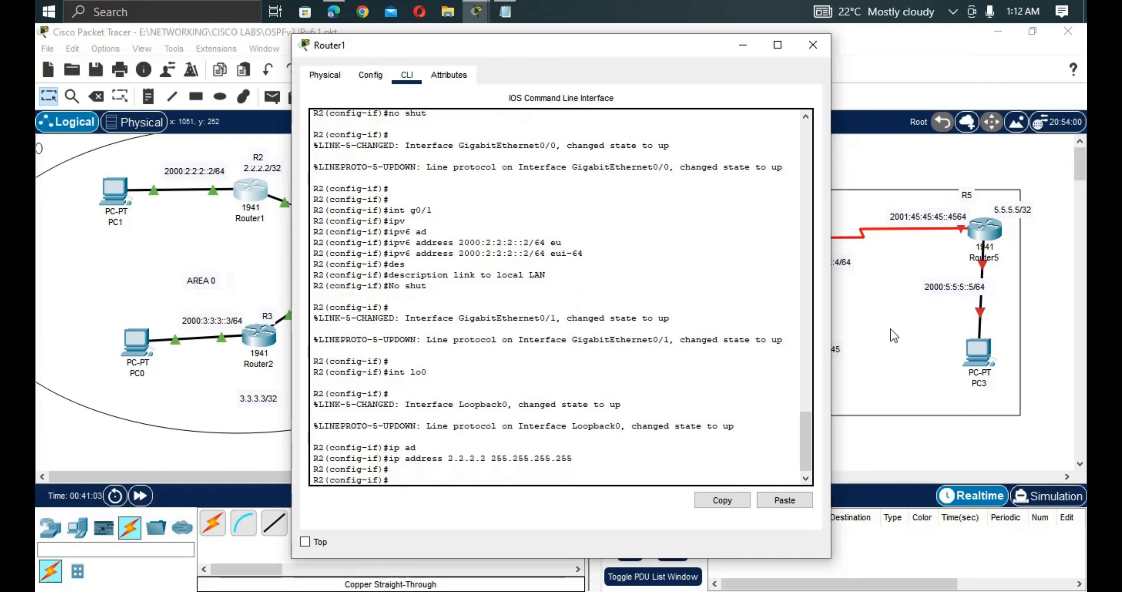
left_click(910, 331)
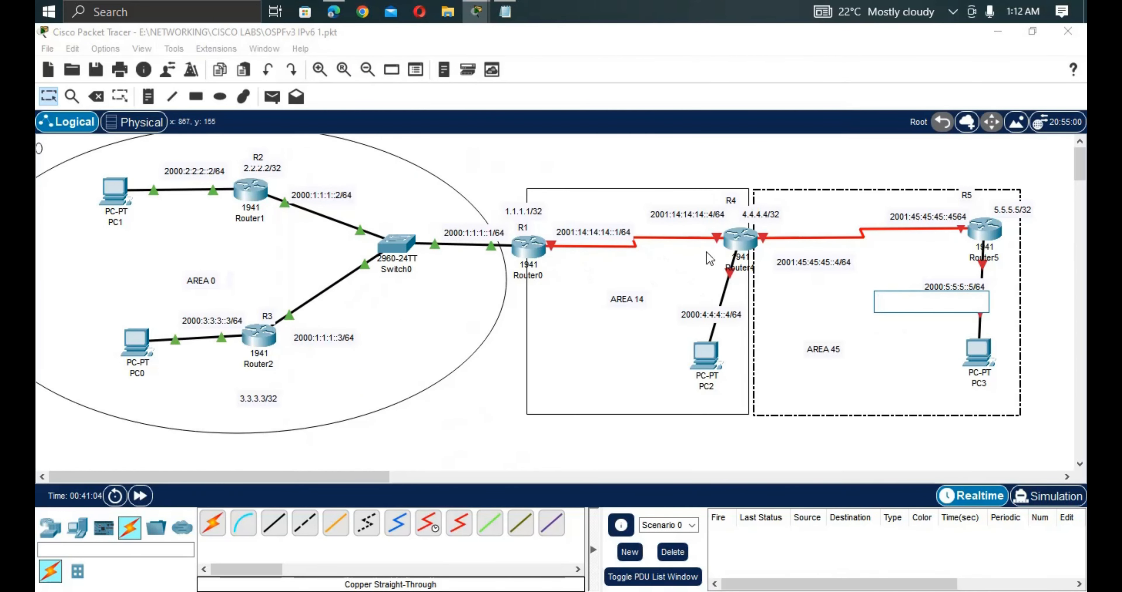
Open R4's 2001:14:14:14::4/64 label for editing and select its full text.
double_click(723, 213)
left_click_drag(723, 214, 641, 215)
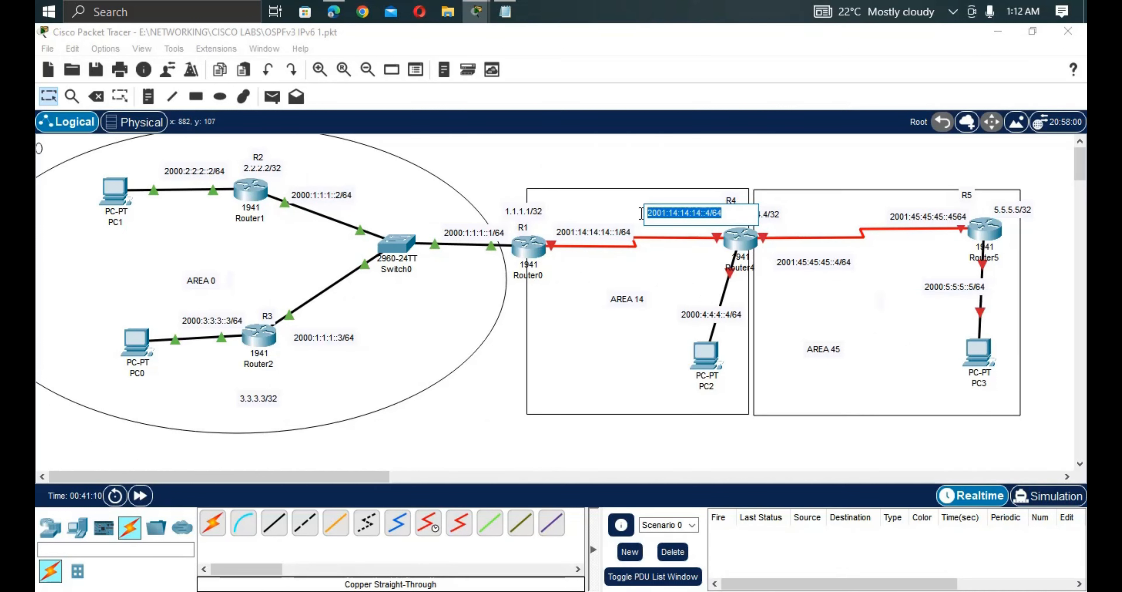
Close the edit box on R4's address label and open Router4's device window.
left_click(743, 247)
left_click(743, 246)
In Router4's CLI, decline the initial configuration dialog and reach the Router> prompt.
left_click(408, 76)
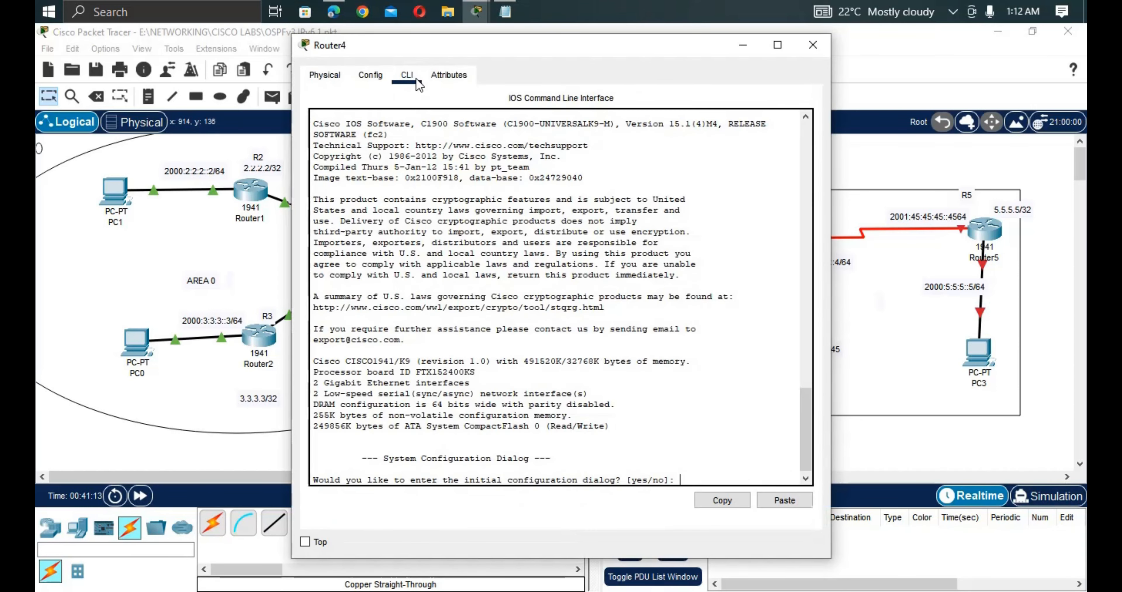
key("Return")
key("Return")
type("n")
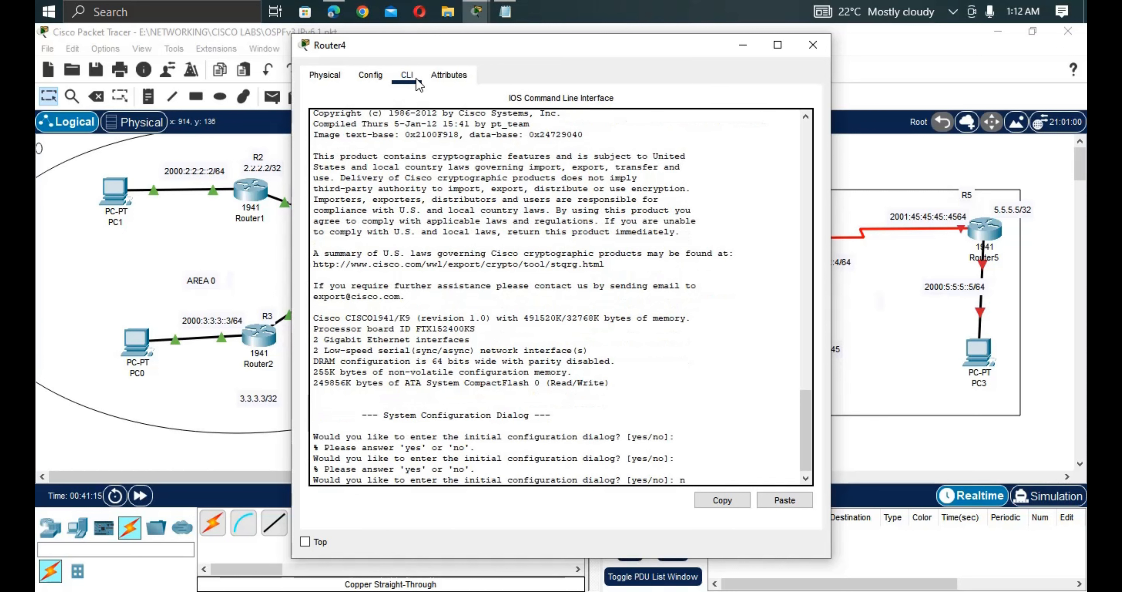
type("o")
key("Return")
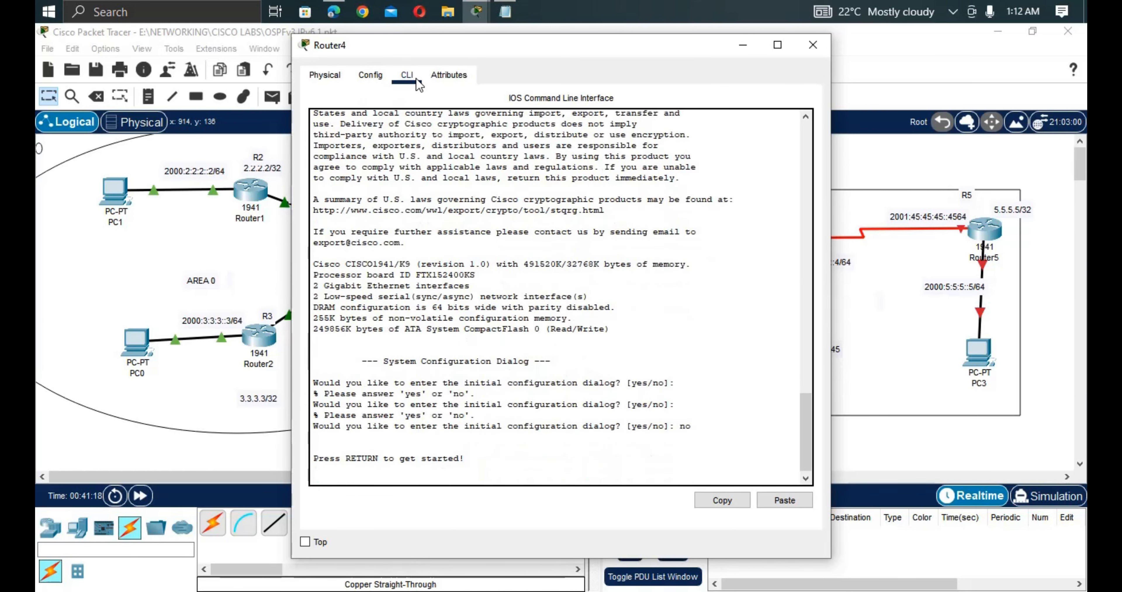
key("Return")
Enter privileged and global configuration mode, then set the hostname to R4.
type("en")
key("Tab")
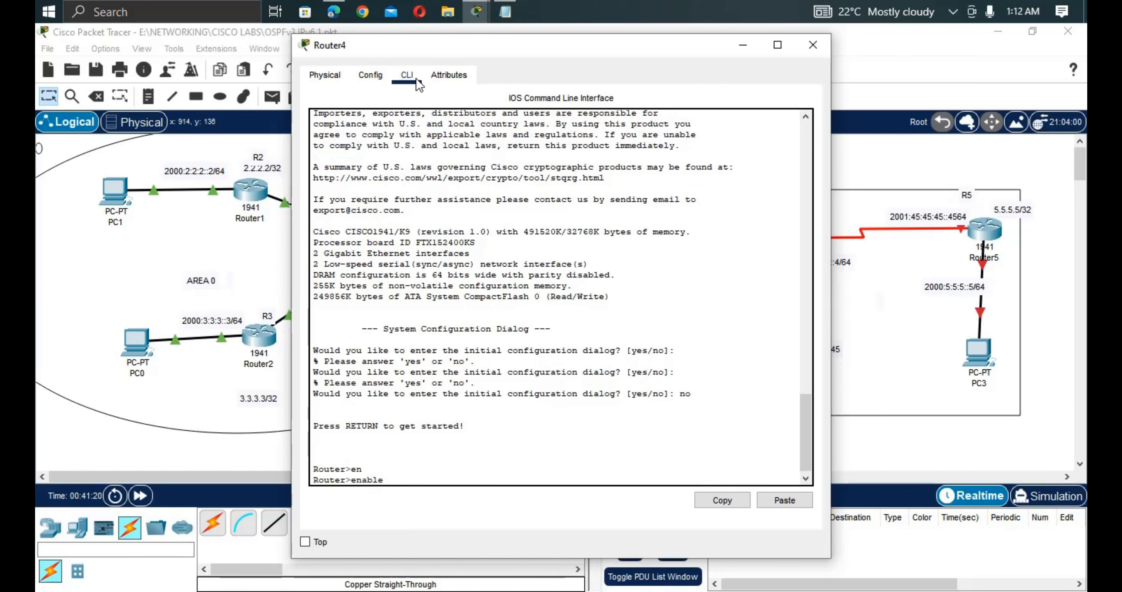
key("Return")
type("c")
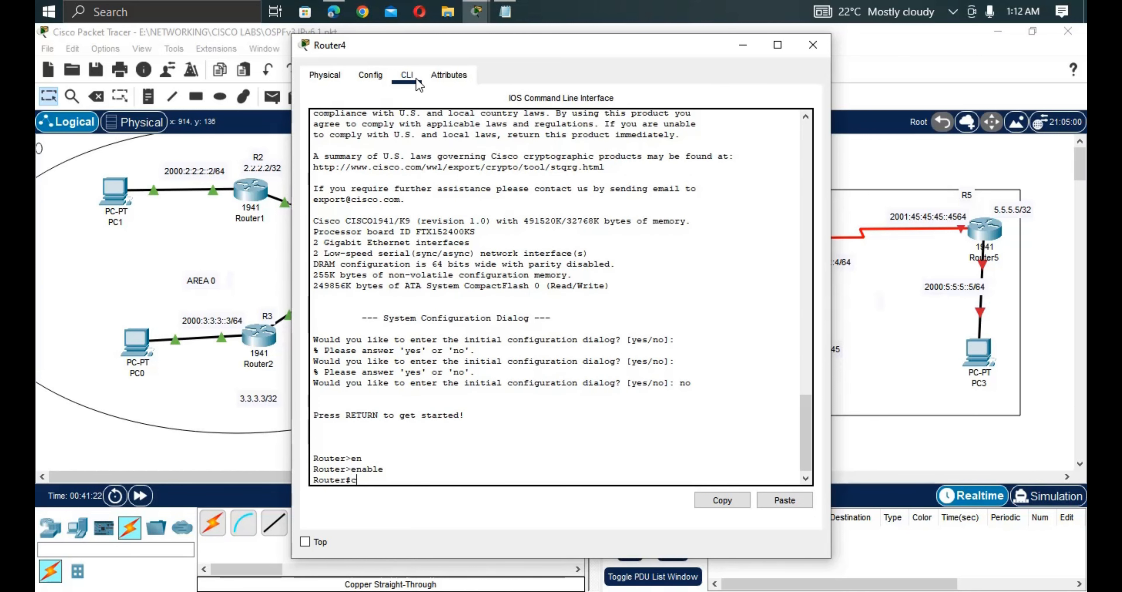
type("onf")
key("Tab")
type("t")
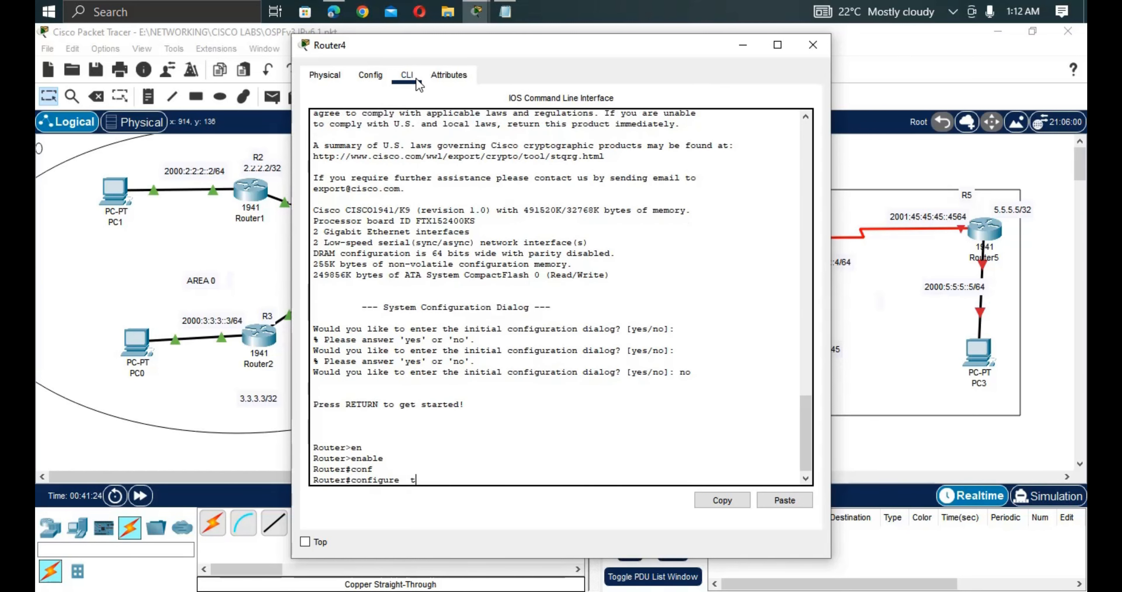
key("Return")
type("hos")
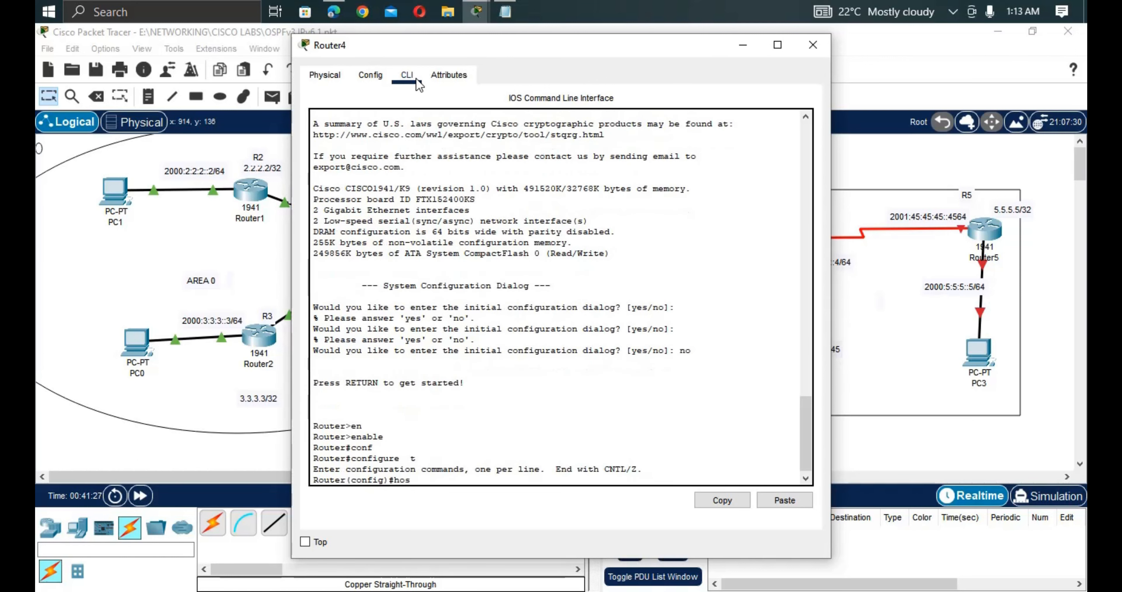
key("Tab")
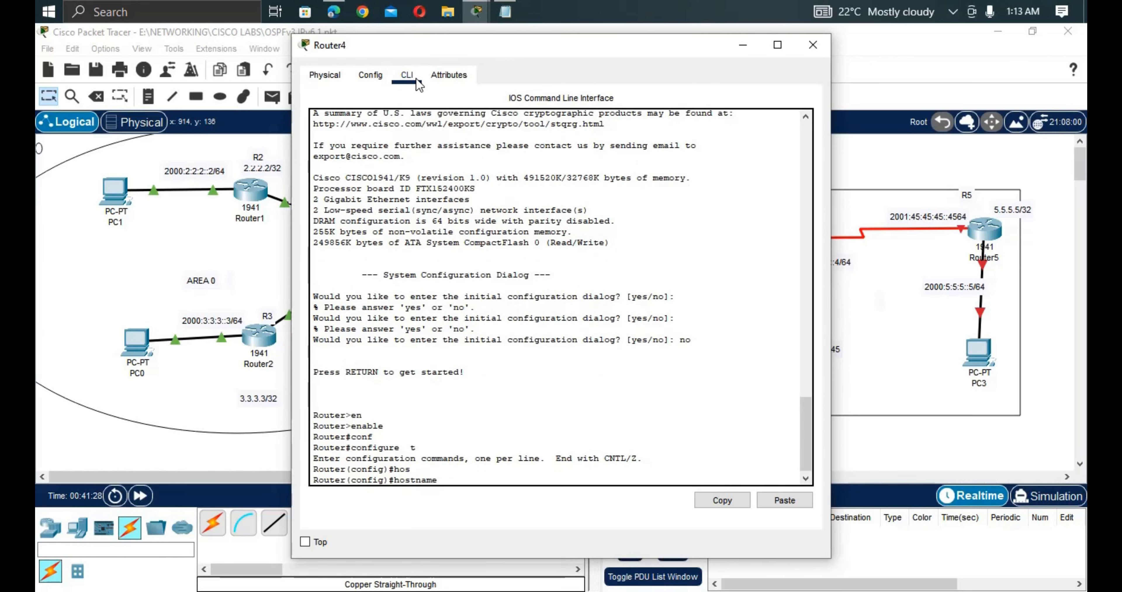
type("R4")
key("Return")
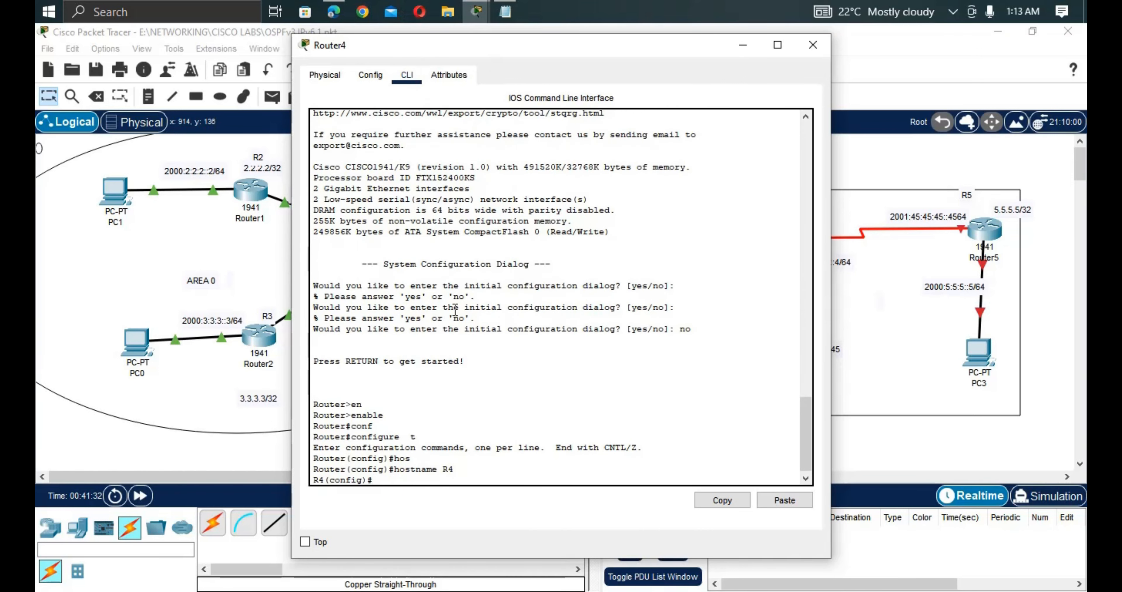
Check the saved basic configuration notes in Notepad, then return to Packet Tracer.
left_click(505, 11)
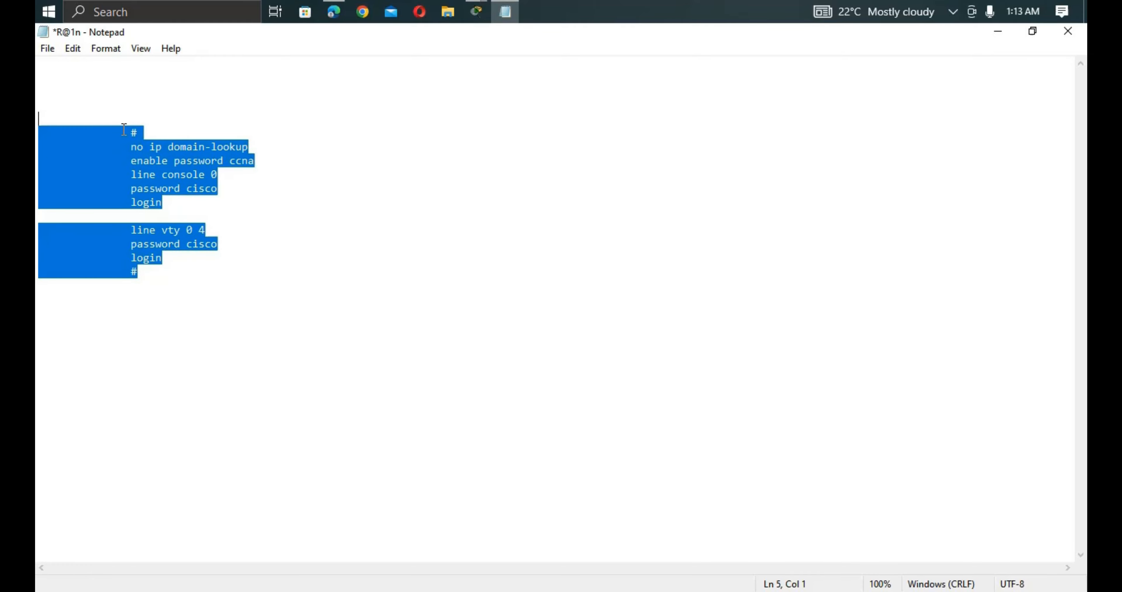
mouse_move(477, 8)
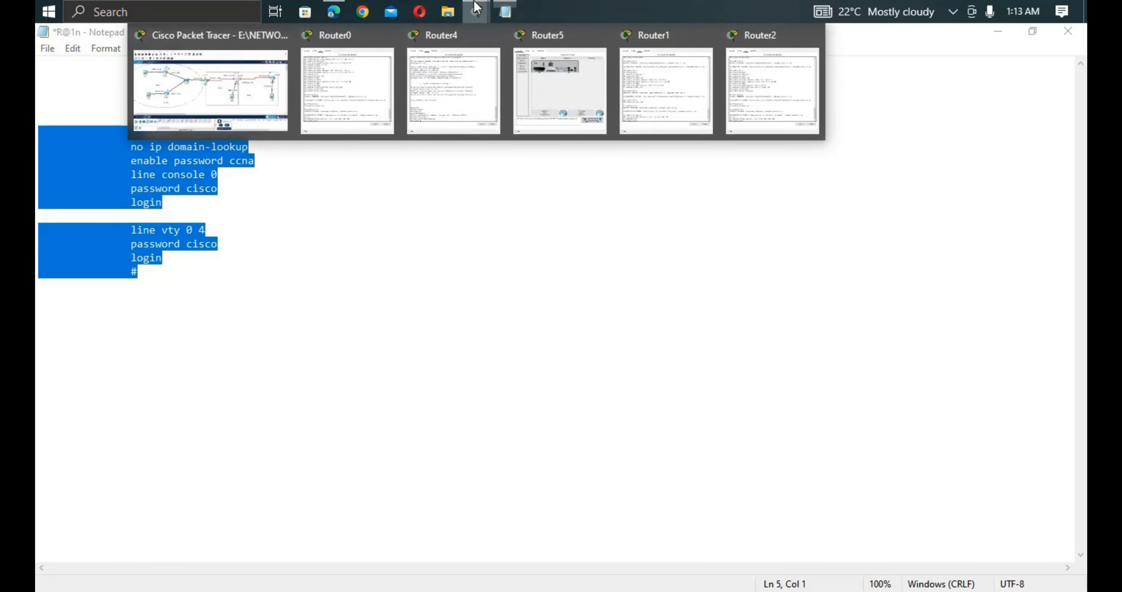
left_click(252, 89)
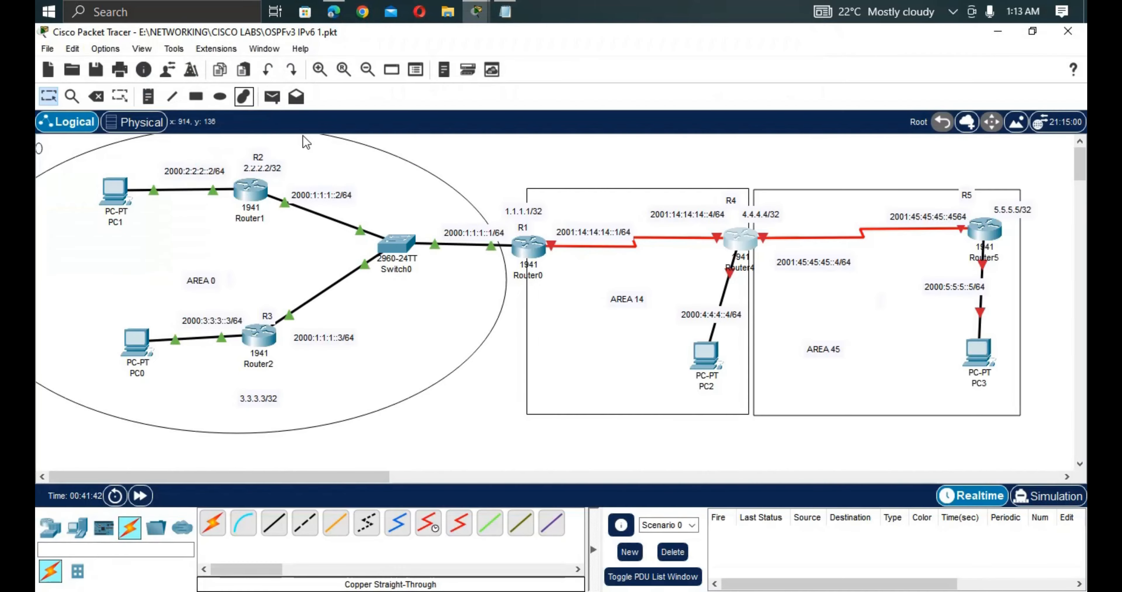
Paste the saved basic configuration commands into R4's CLI and exit line configuration.
left_click(740, 239)
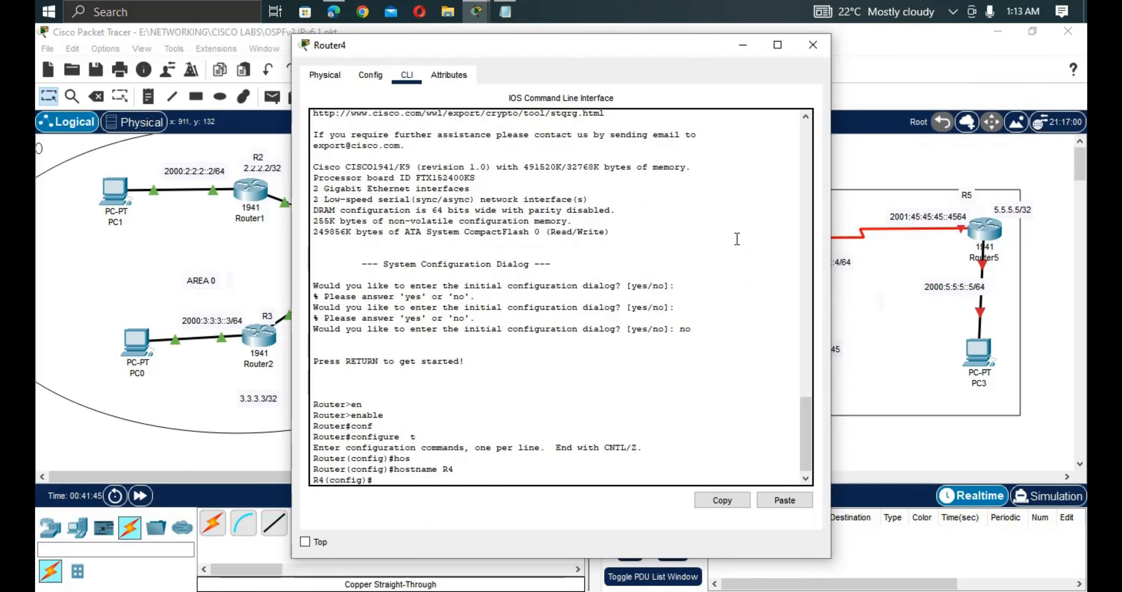
right_click(687, 356)
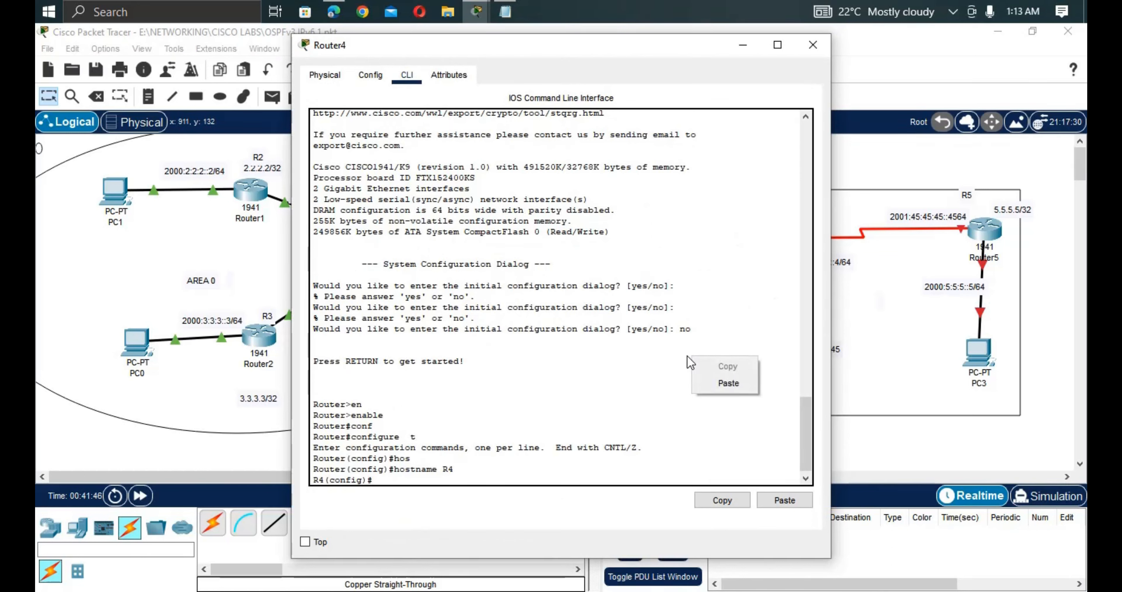
left_click(705, 378)
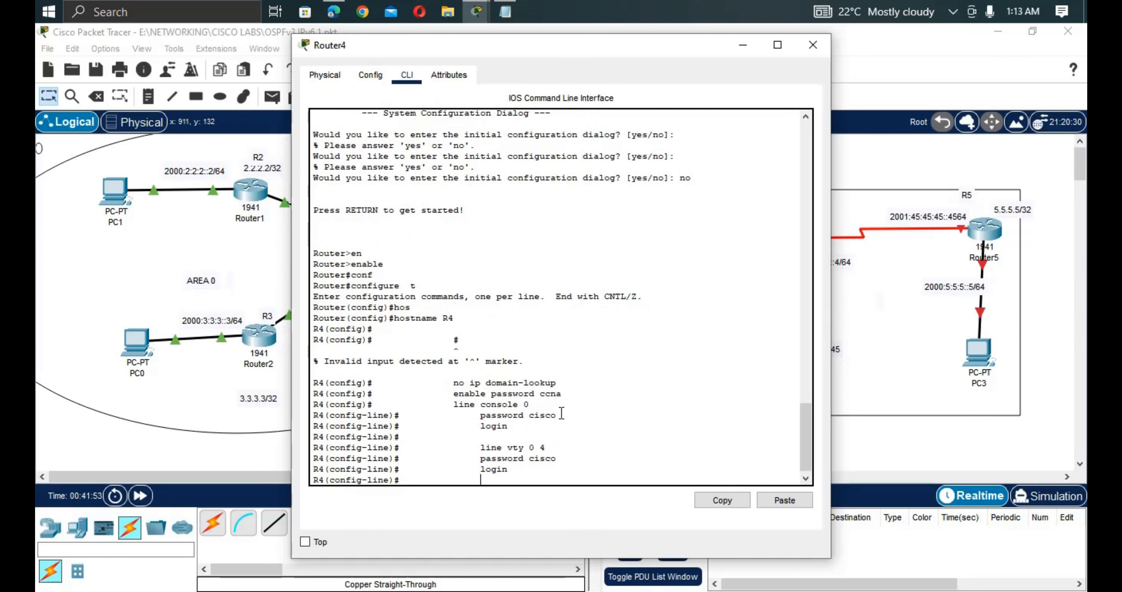
key("Return")
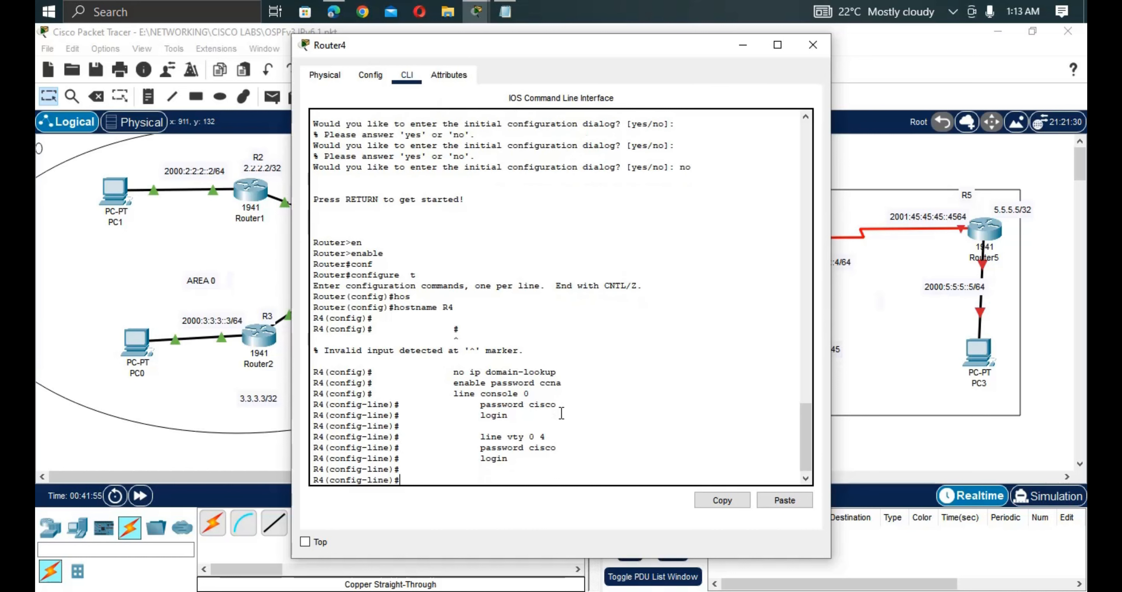
type("exit")
key("Return")
key("Return")
key("Return")
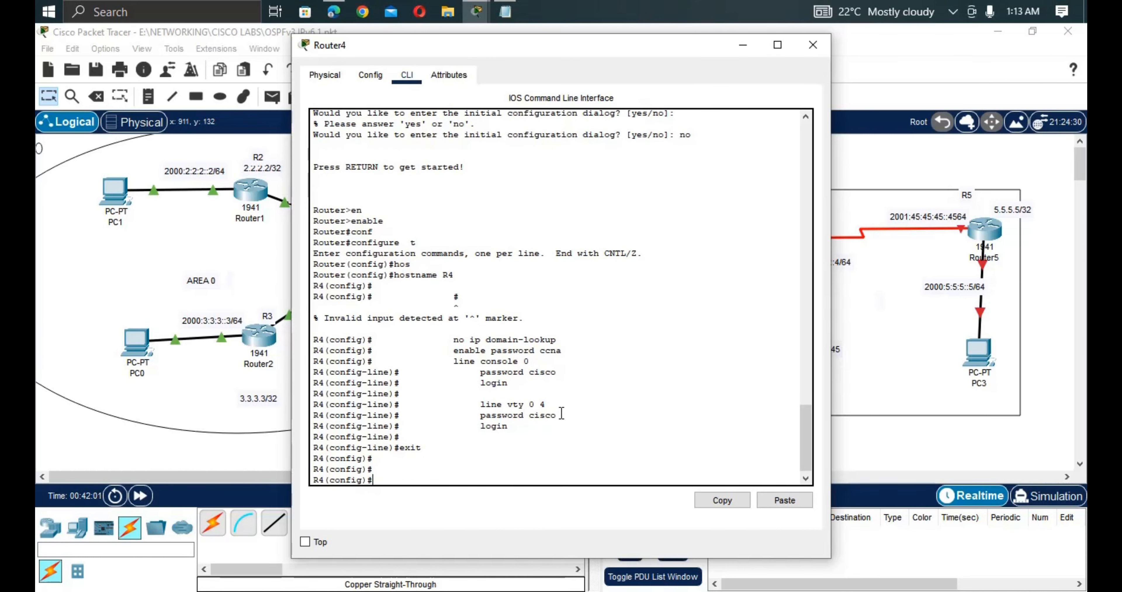
left_click(865, 438)
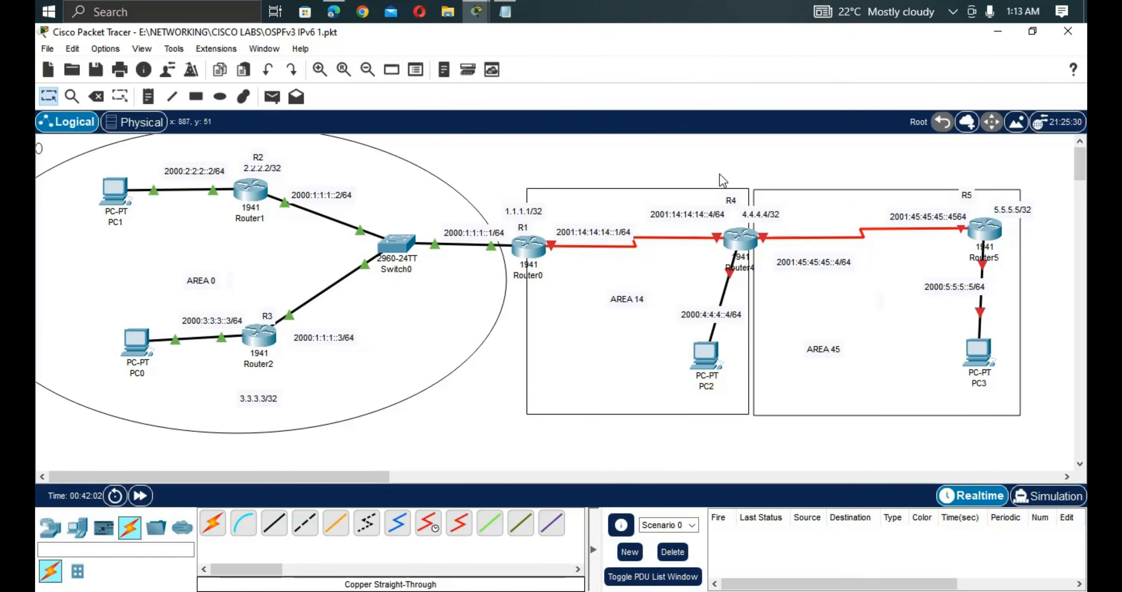
Copy the 2001:14:14:14::4/64 address from R4's link label.
left_click(726, 213)
left_click_drag(726, 213, 623, 213)
key("ctrl+c")
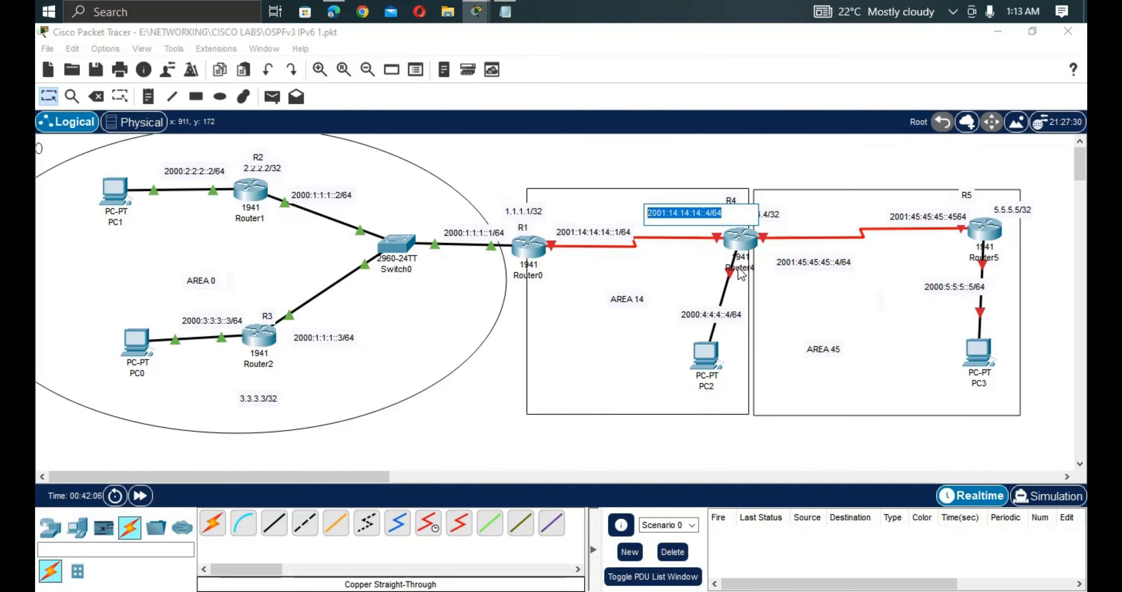
left_click(743, 250)
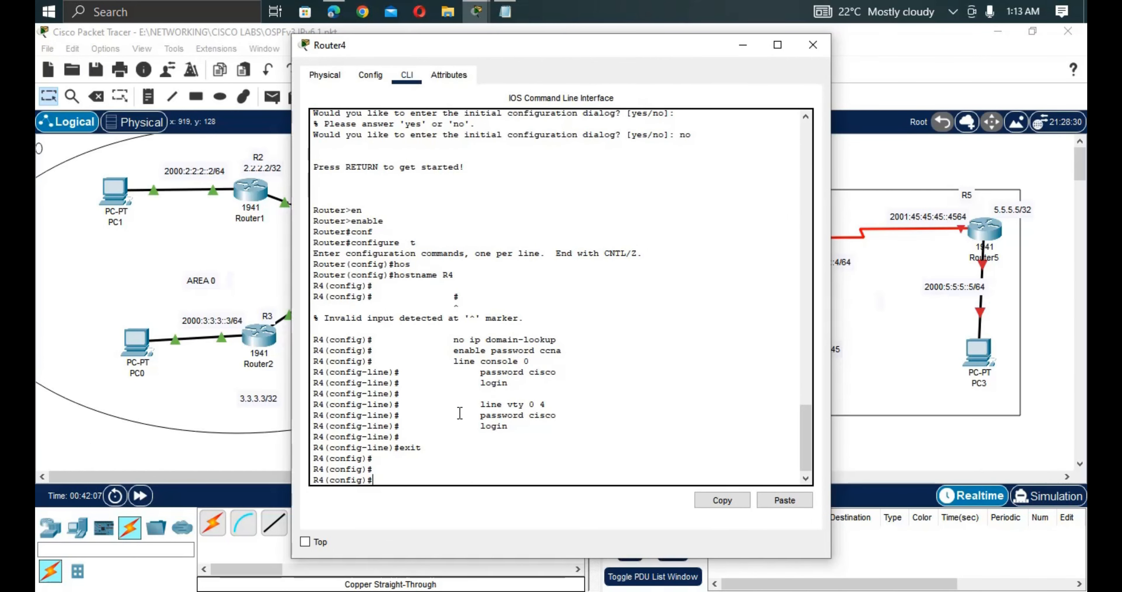
Enable IPv6 unicast routing on R4.
type("i")
type("nt so")
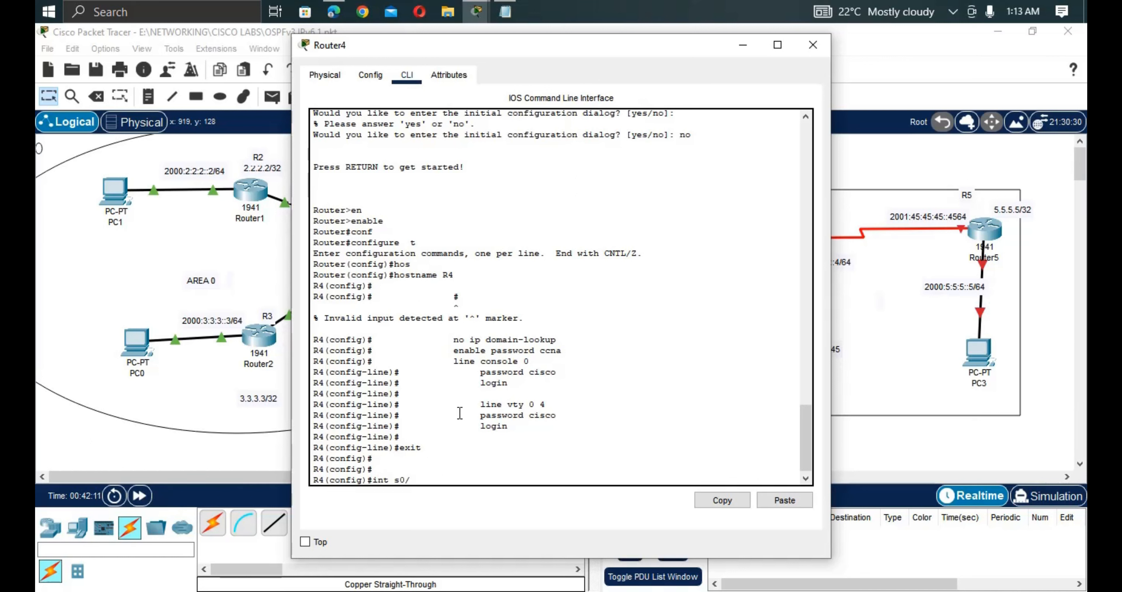
key("BackSpace")
key("BackSpace")
key("BackSpace")
key("BackSpace")
key("BackSpace")
key("BackSpace")
type("i")
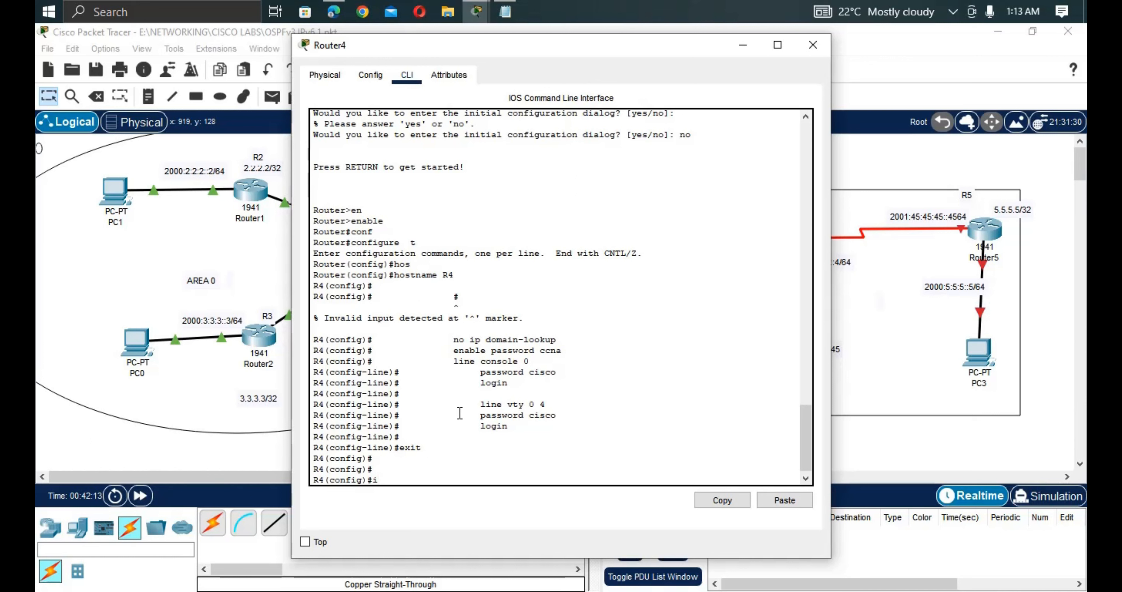
type("pv")
key("Tab")
type("u")
key("Tab")
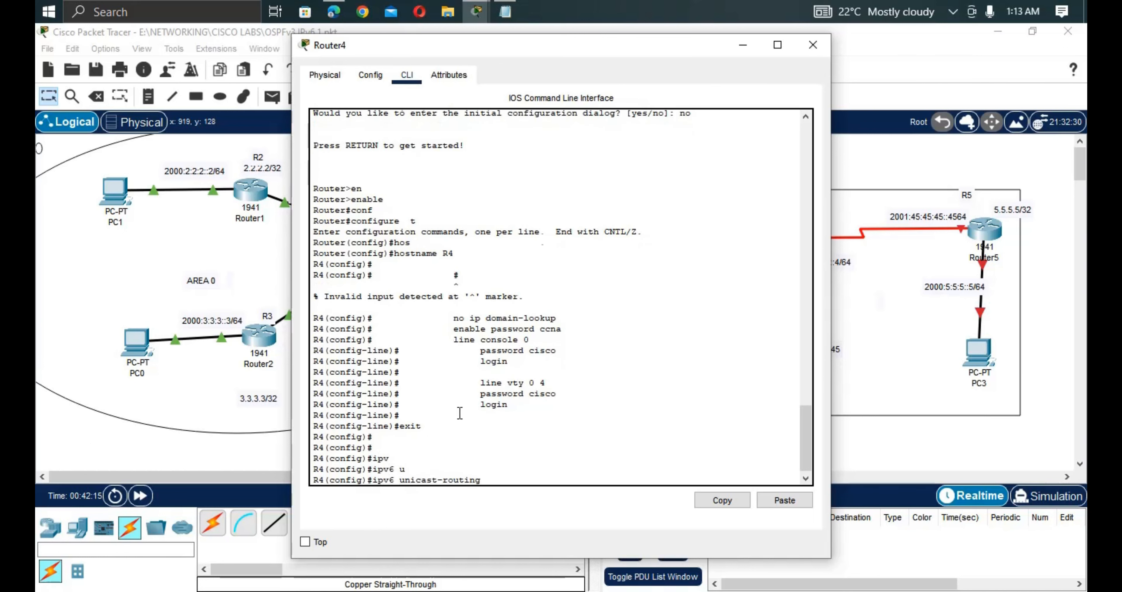
key("Return")
Give Serial0/0/0 the IPv6 address 2001:14:14:14::4/64 eui-64.
type("i")
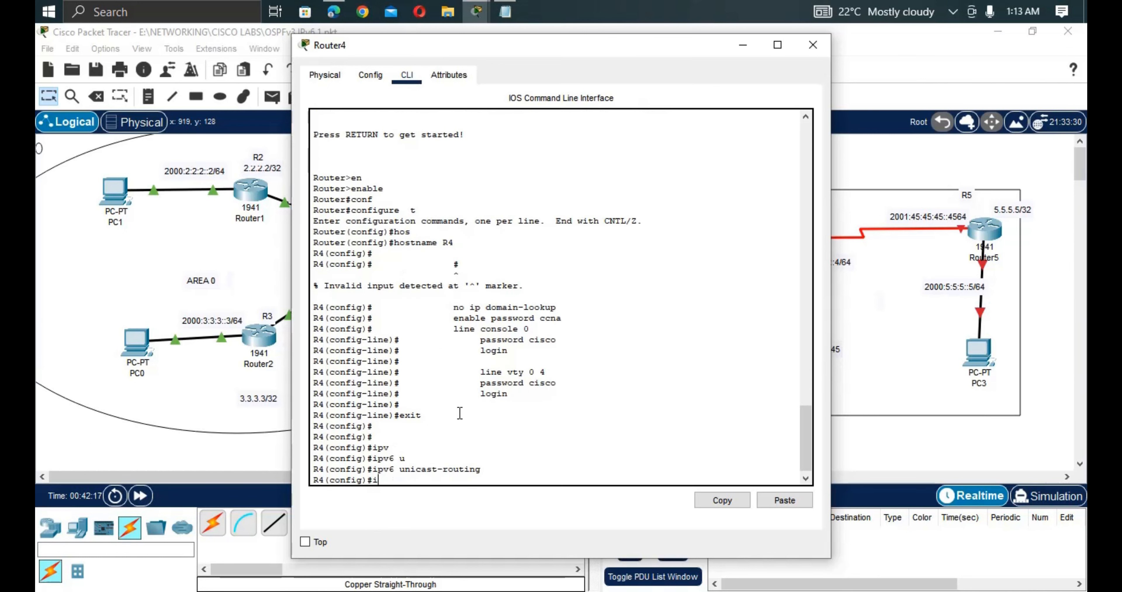
type("nt s0/0/0")
key("Return")
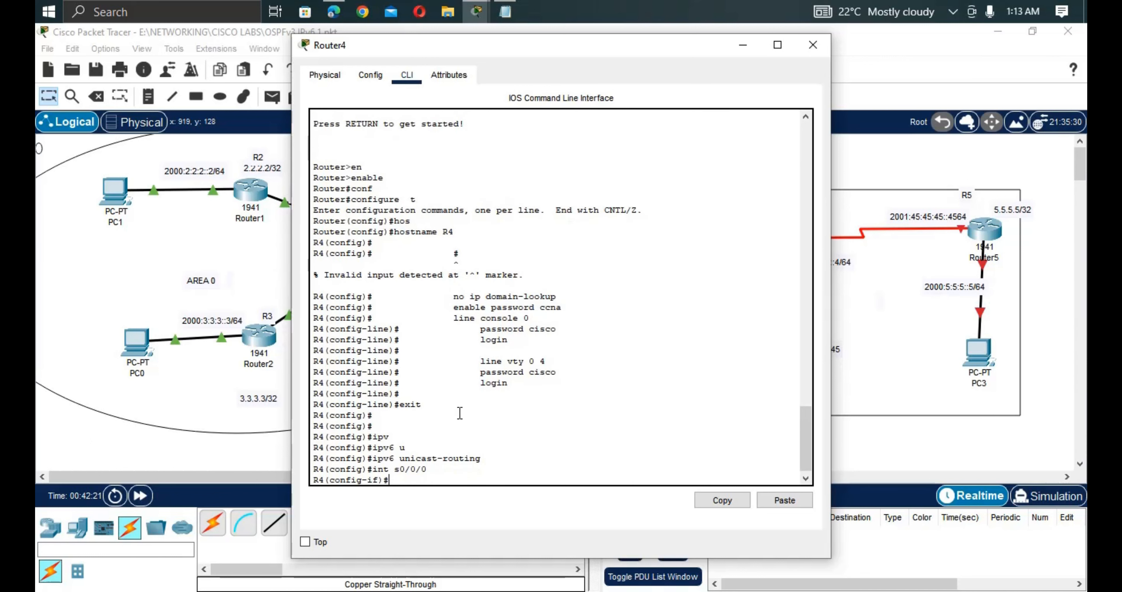
type("ipv")
key("Tab")
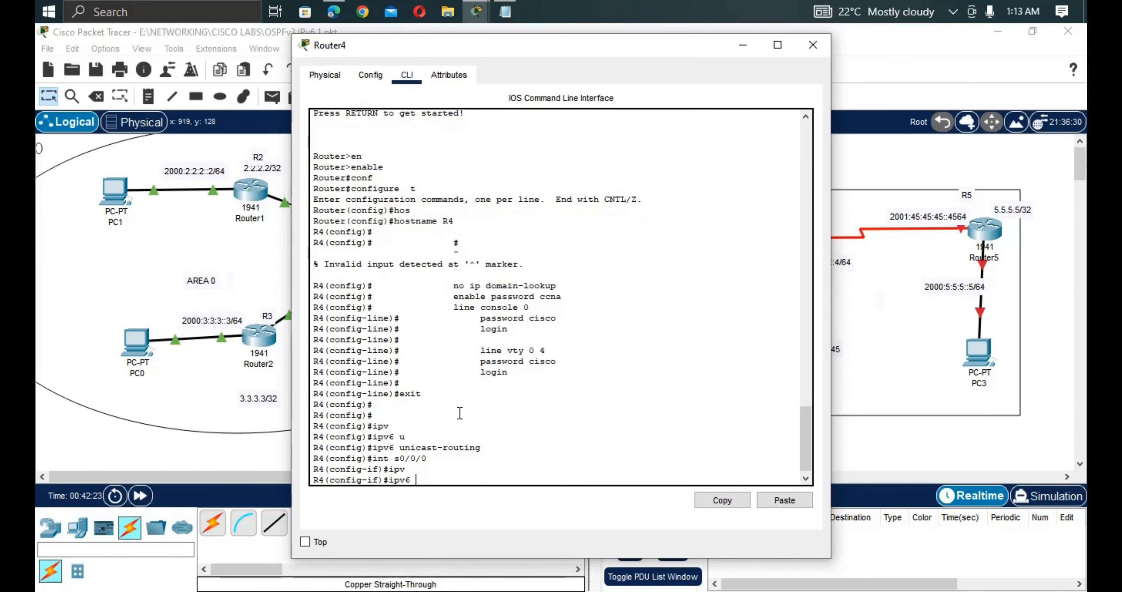
type("ad")
key("Tab")
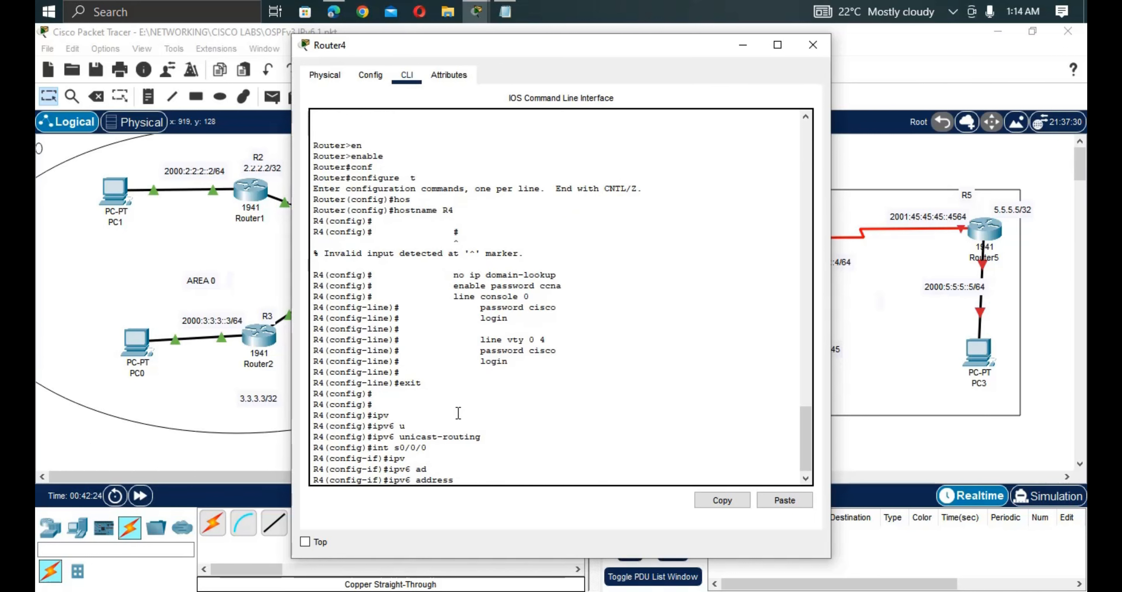
right_click(457, 416)
left_click(479, 440)
type("e")
type("u")
key("Tab")
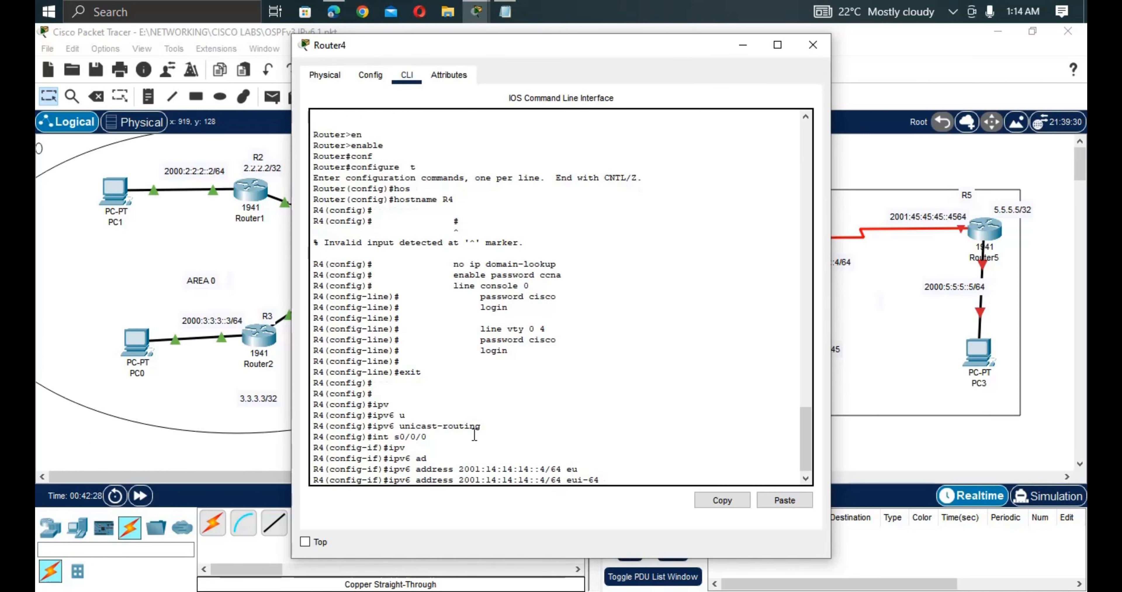
key("Return")
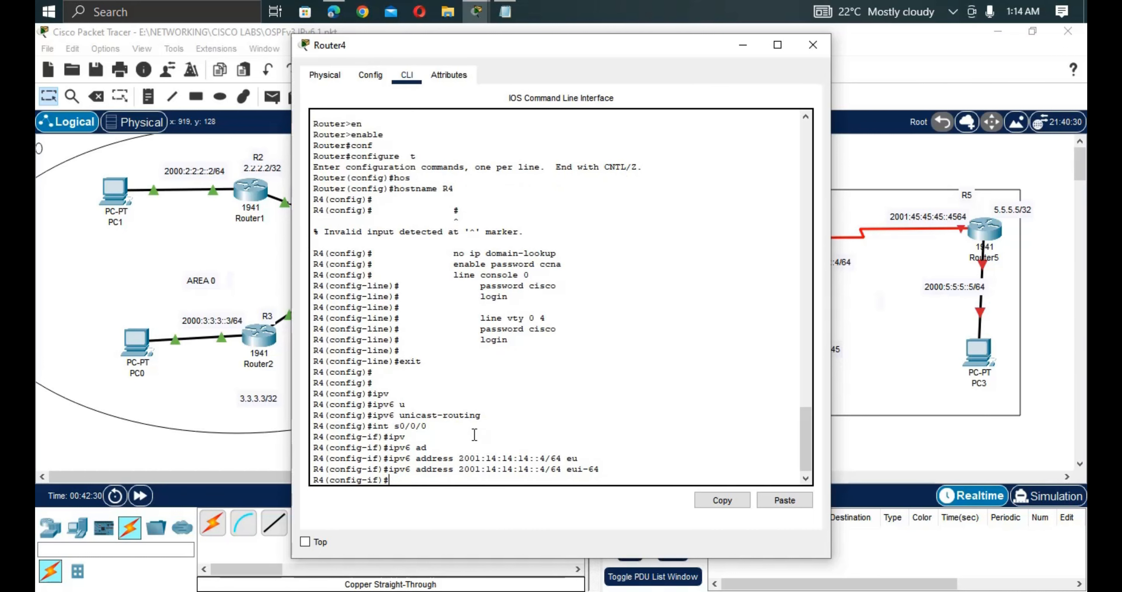
Describe Serial0/0/0 as 'link to R1' and enable it with no shutdown.
type("de")
key("Tab")
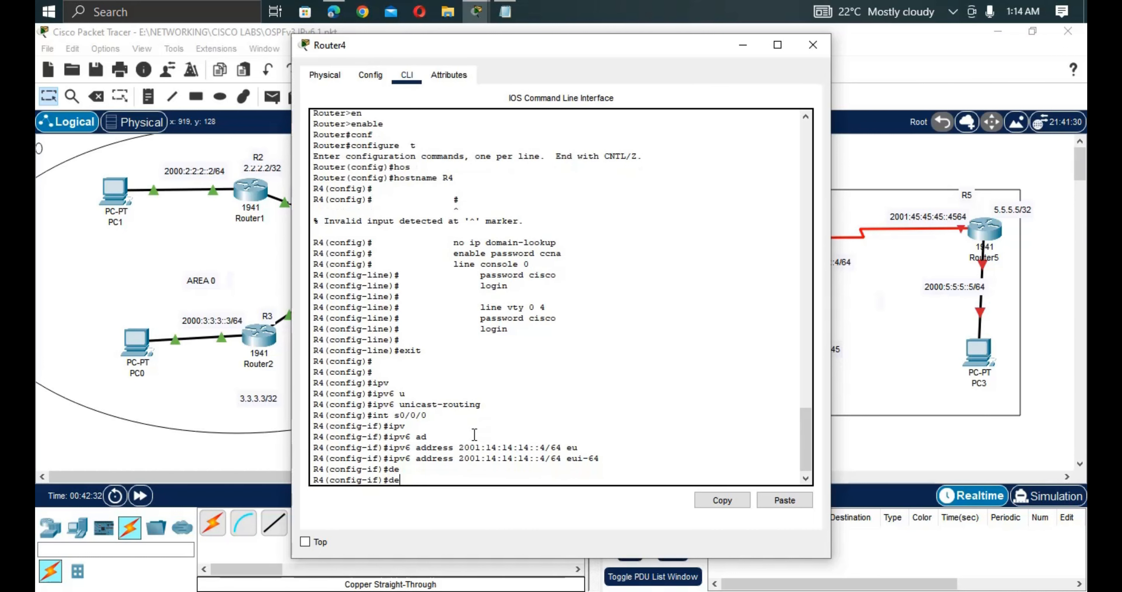
type("s")
key("Tab")
type("l")
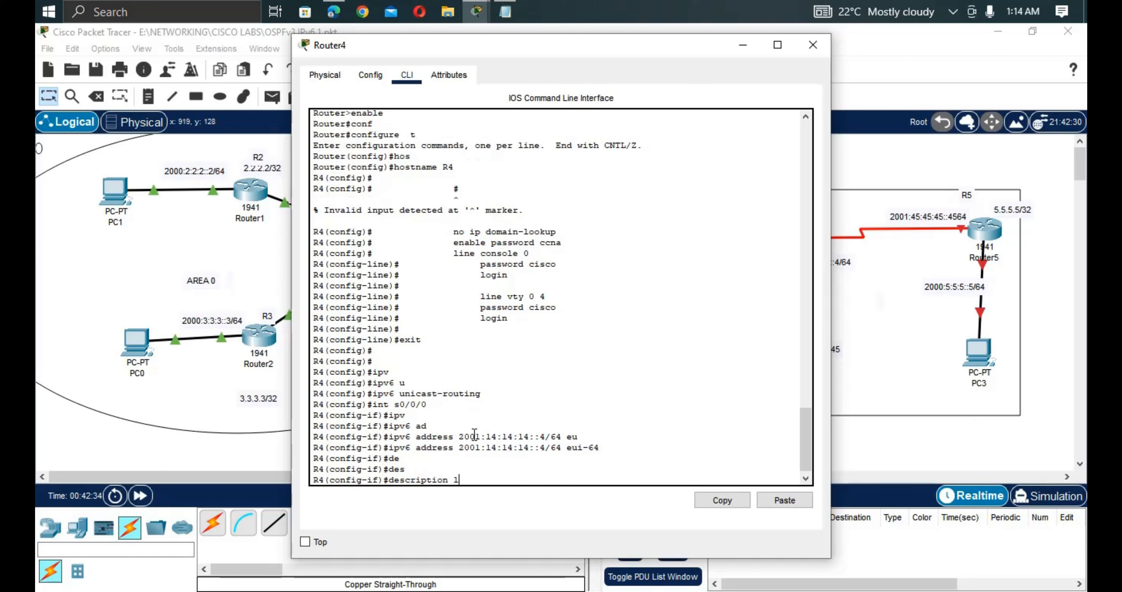
type("ink to R1")
key("Return")
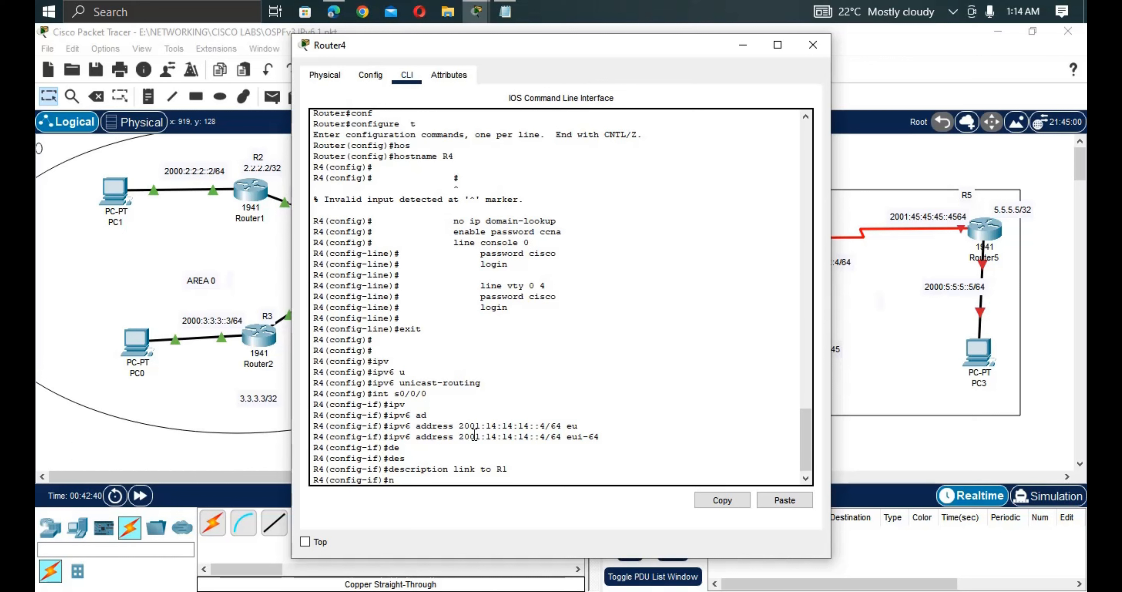
type("no shur")
key("BackSpace")
key("Tab")
key("Return")
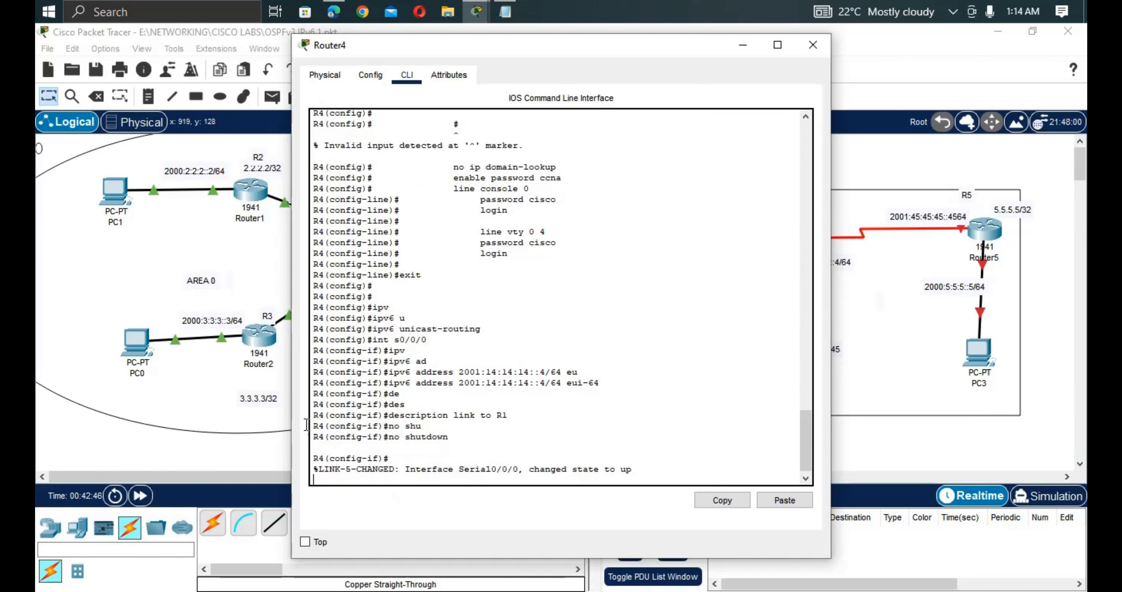
key("Return")
type("in")
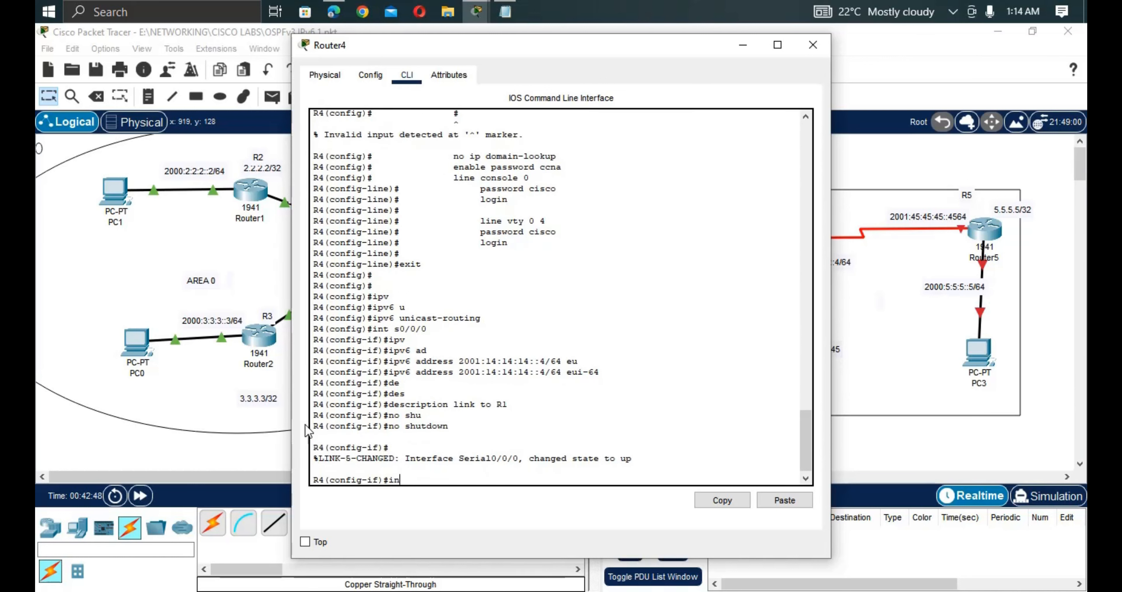
type("n")
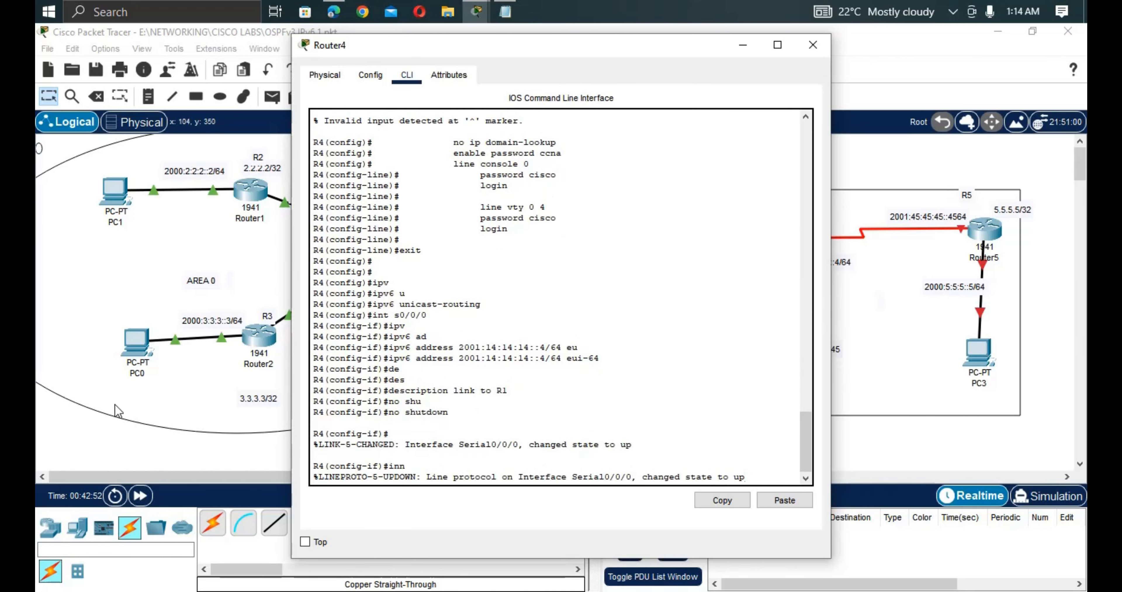
key("Return")
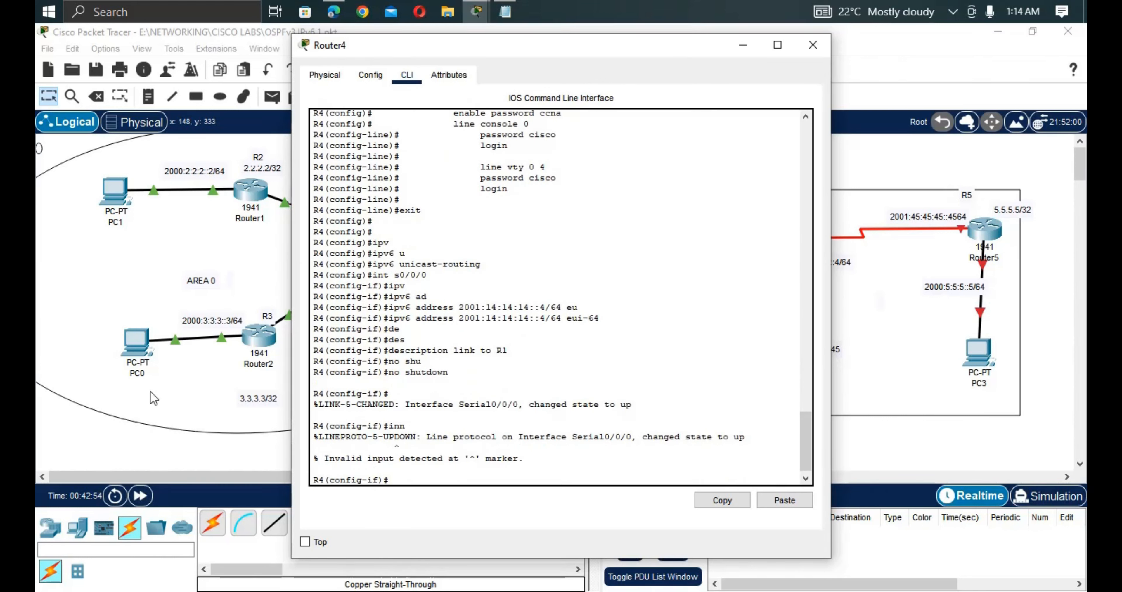
Create Loopback0 on R4 with IP address 4.4.4.4 255.255.255.255.
type("int lo0")
key("Return")
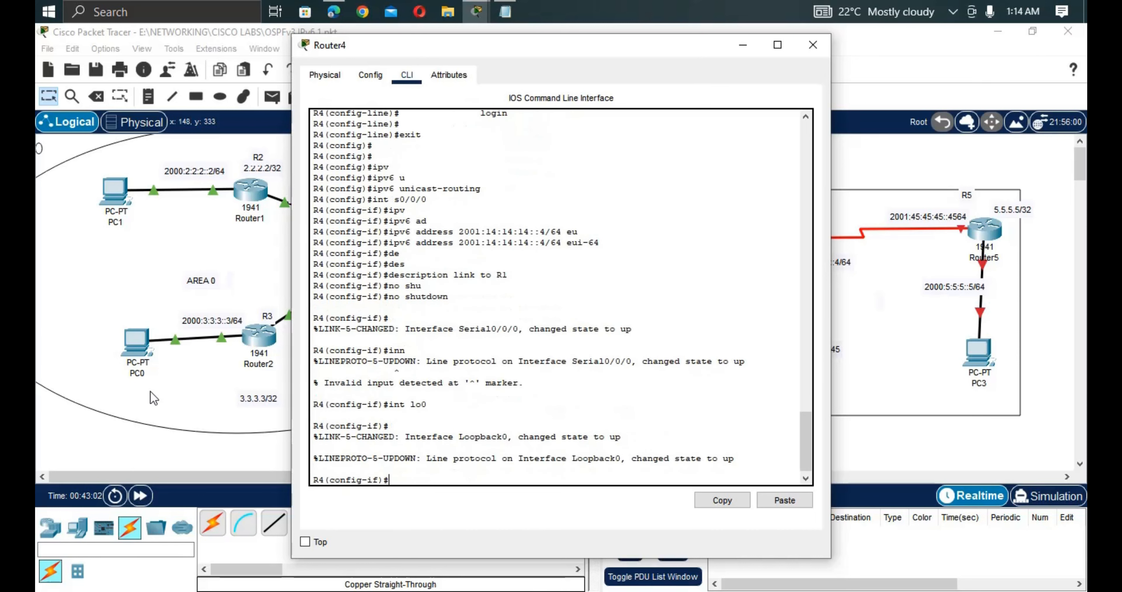
type("ip ad")
key("Tab")
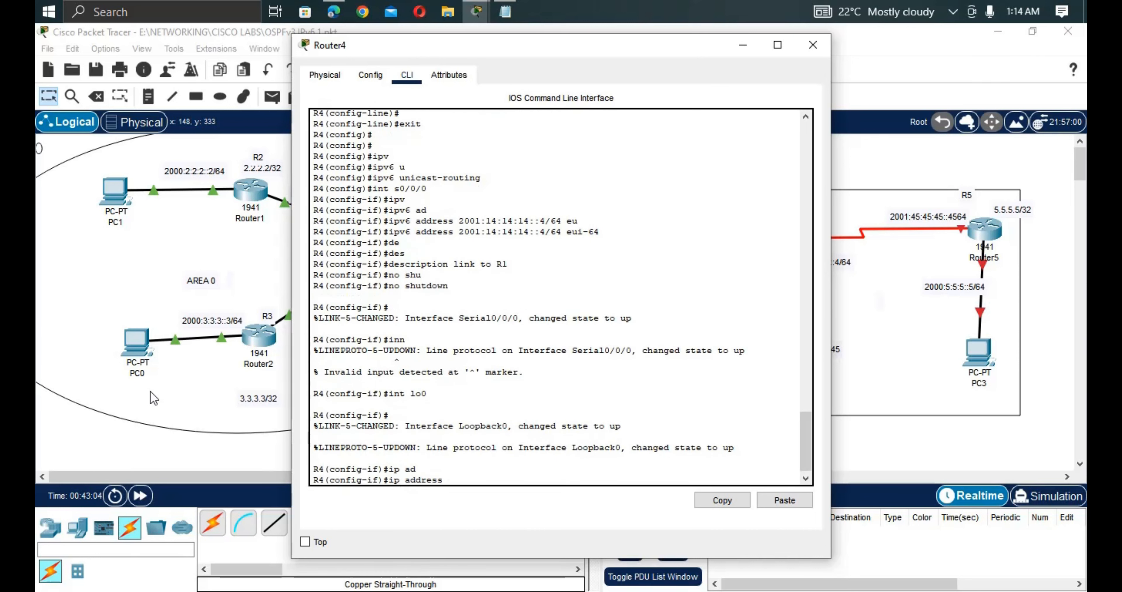
type("4.4.4.4 255.255")
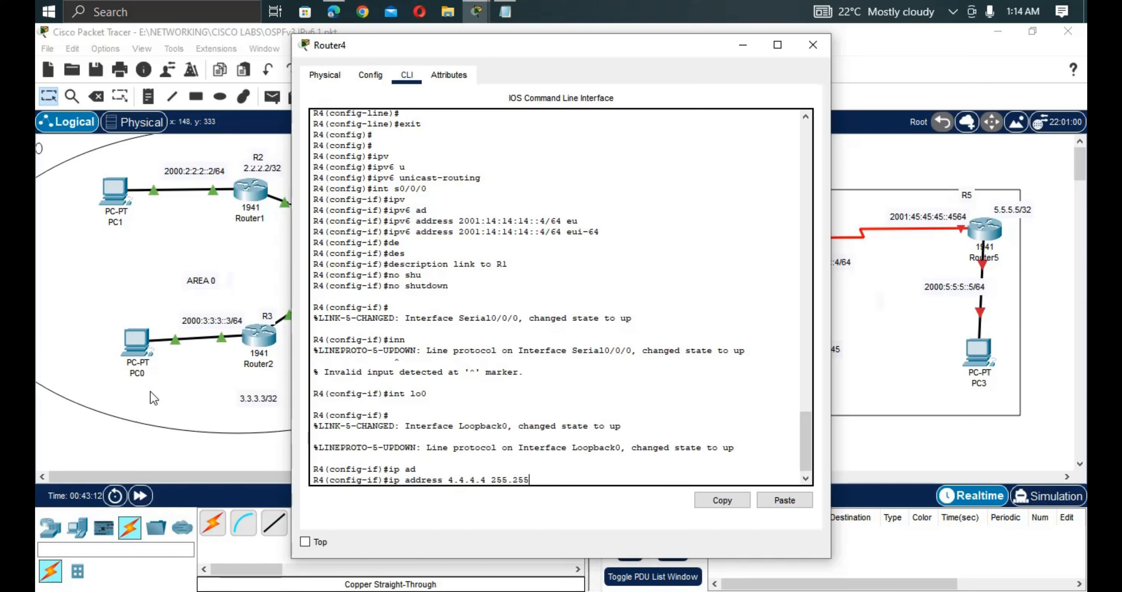
type(".255")
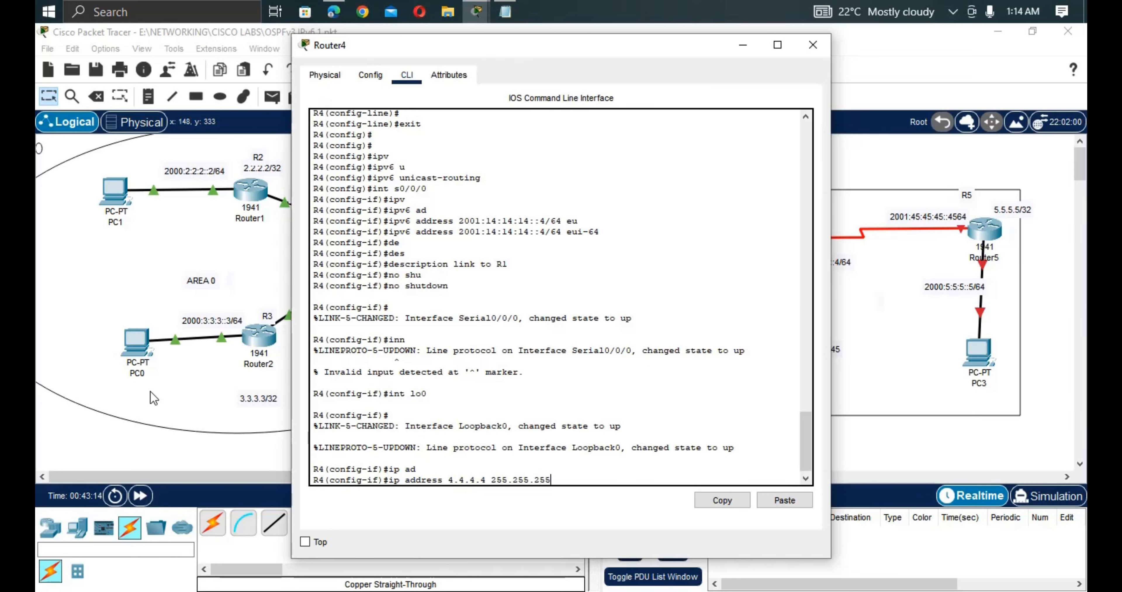
type(".255")
key("Return")
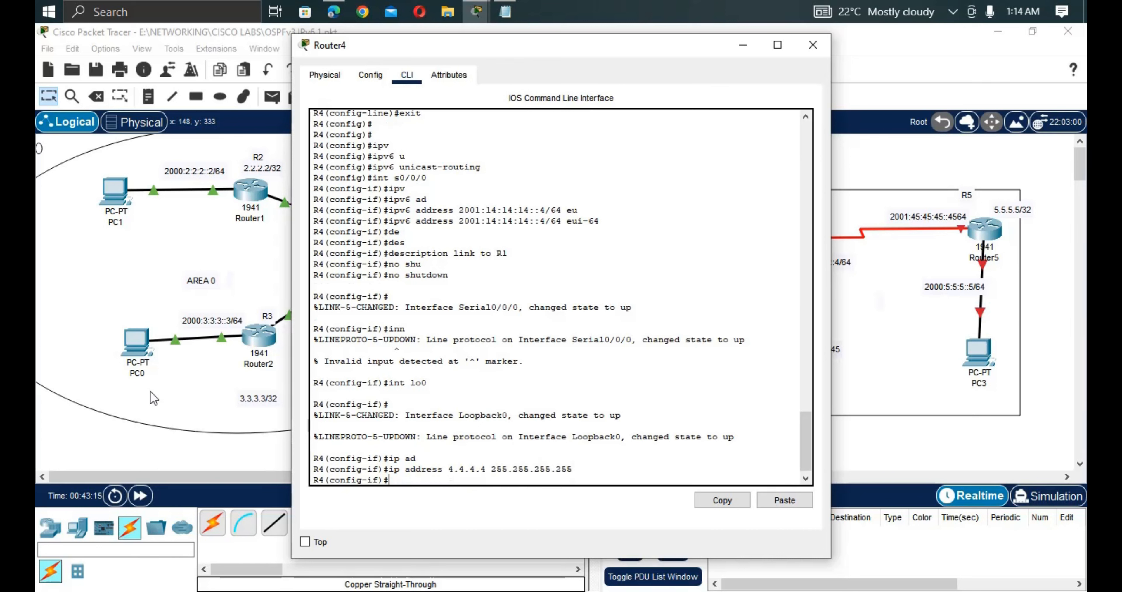
key("Return")
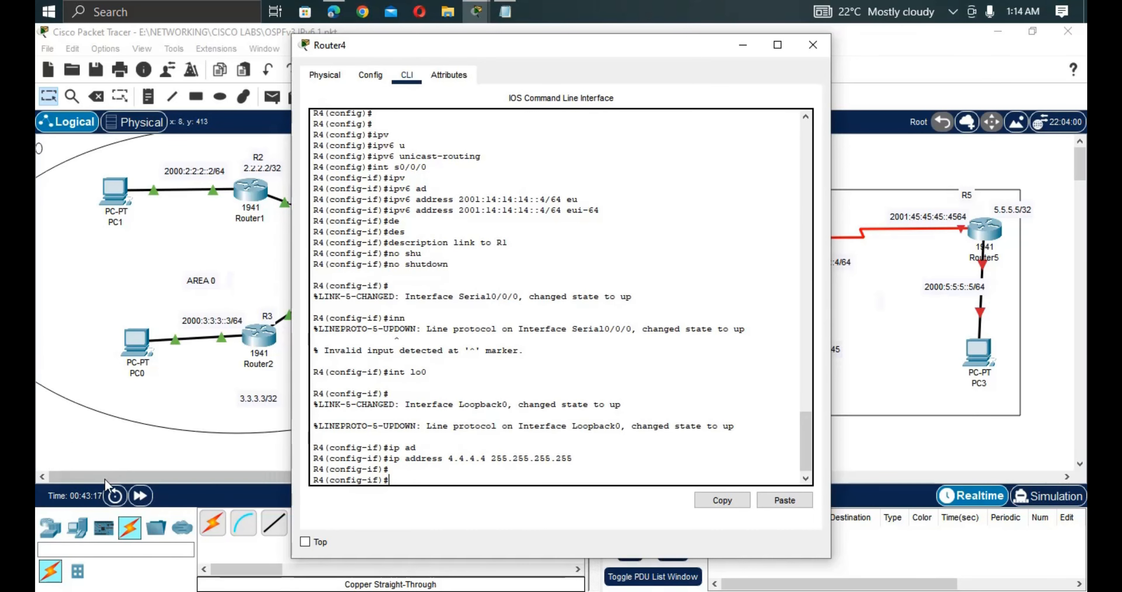
Copy the 2000:4:4:4::4/64 address from PC2's link label.
left_click(157, 443)
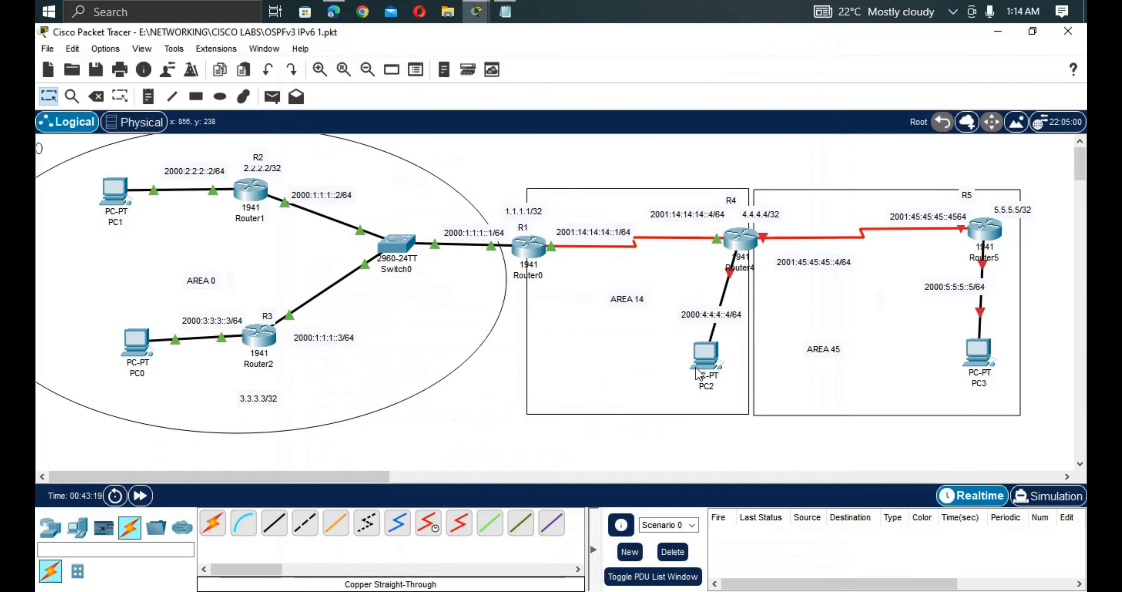
double_click(733, 320)
left_click_drag(740, 313, 674, 317)
key("ctrl+c")
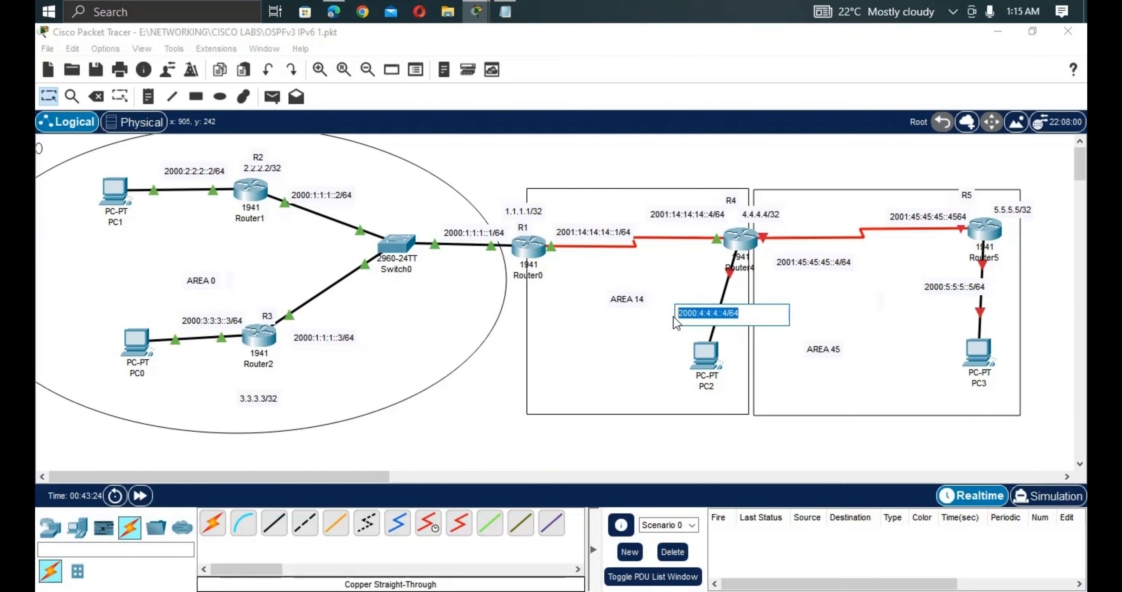
left_click(744, 246)
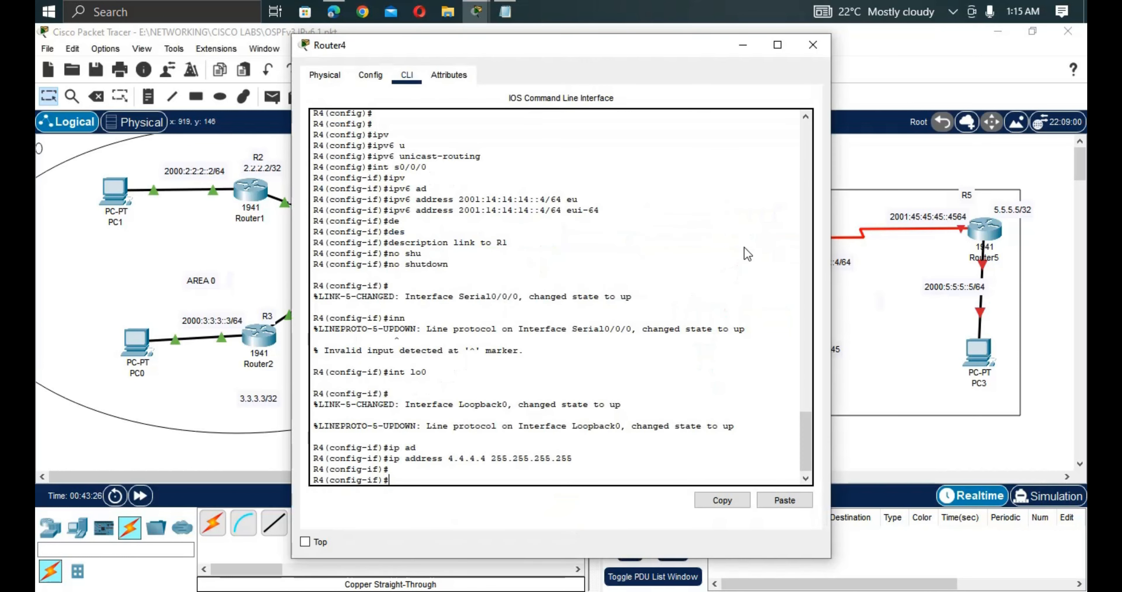
Give GigabitEthernet0/1 the IPv6 address 2000:4:4:4::4/64 eui-64.
type("in")
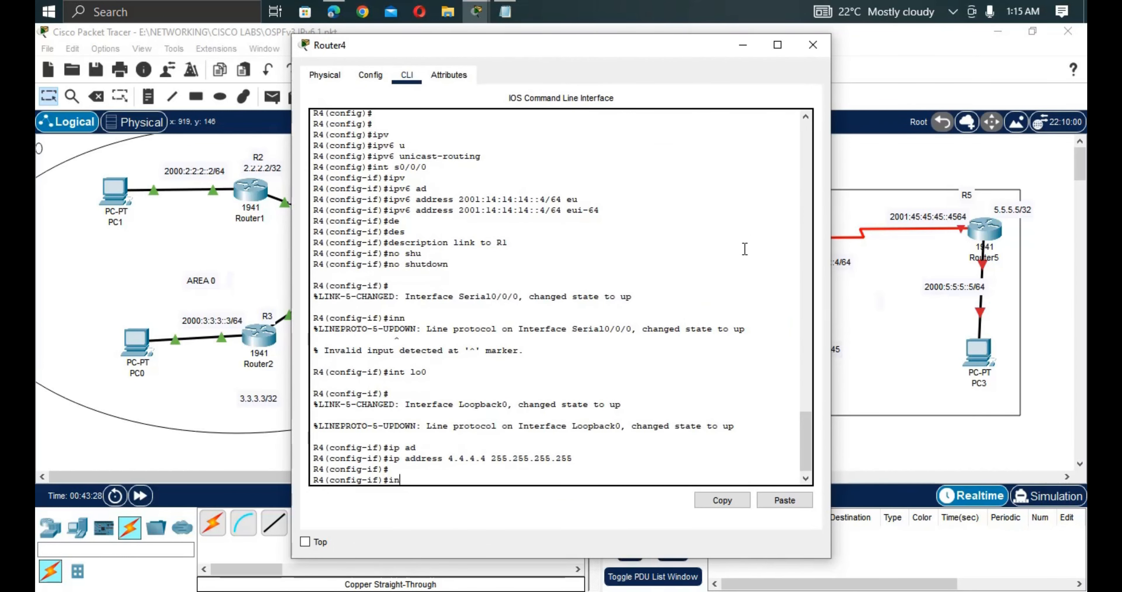
type("t g0/")
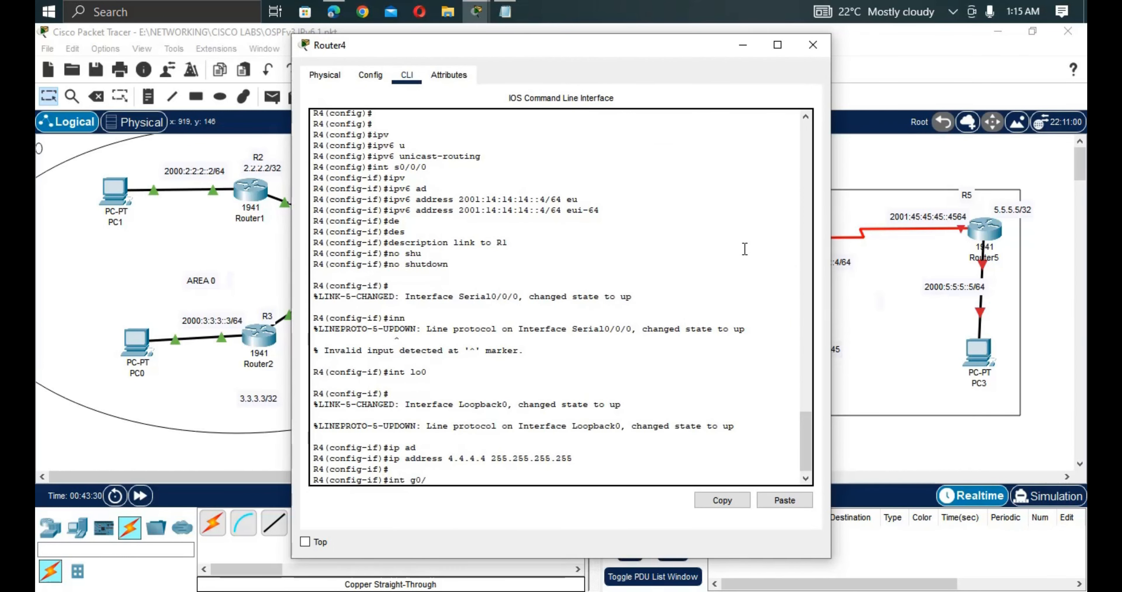
type("1")
key("Return")
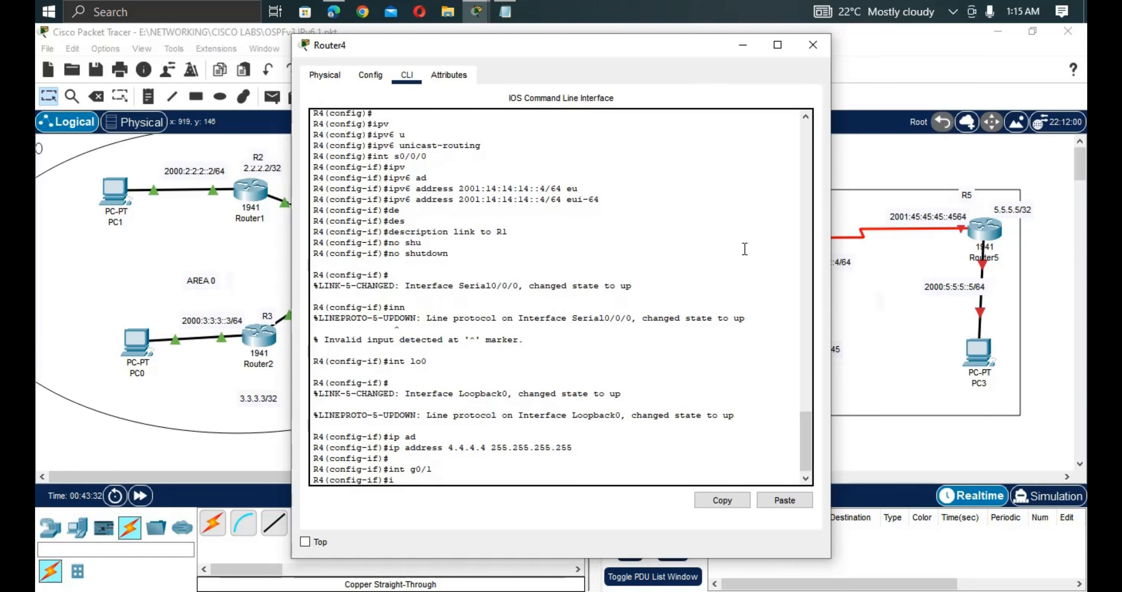
type("ipv")
key("Tab")
type("ad")
key("Tab")
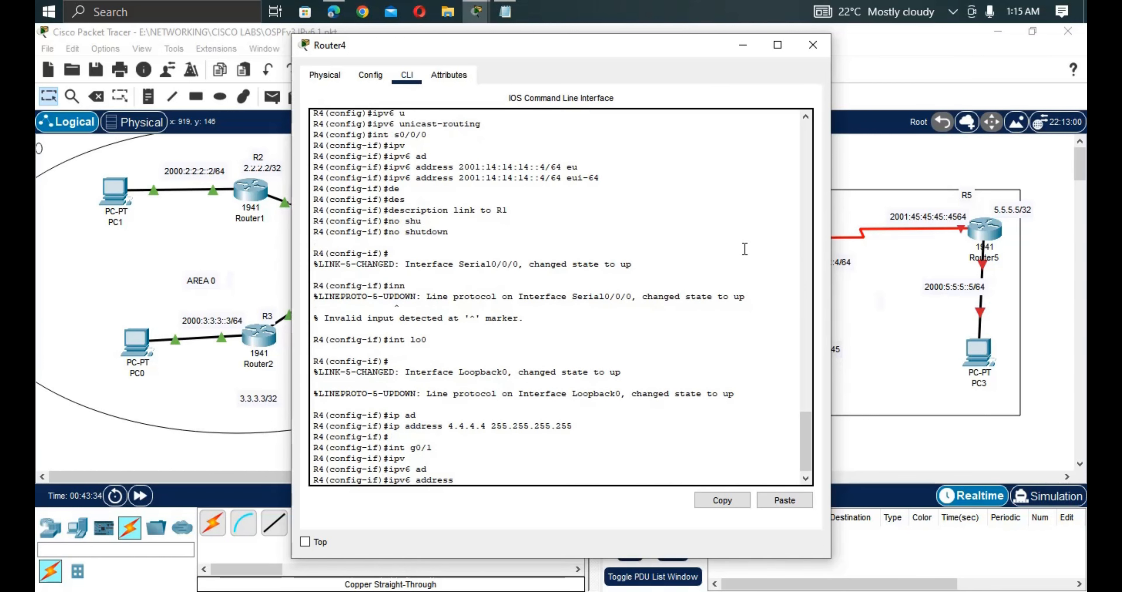
right_click(612, 396)
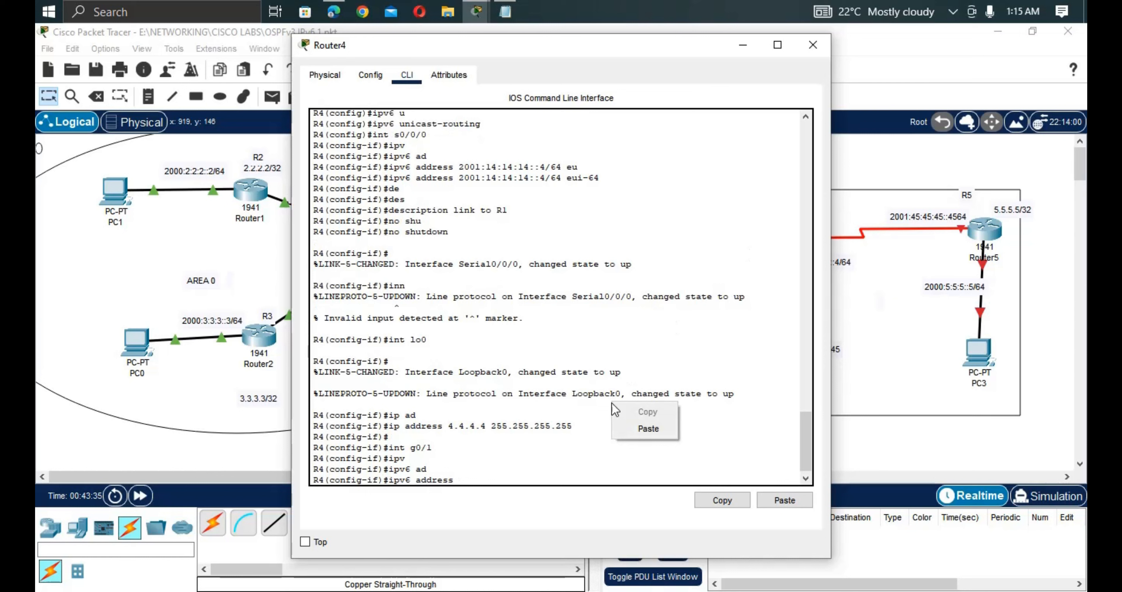
left_click(632, 428)
type("e")
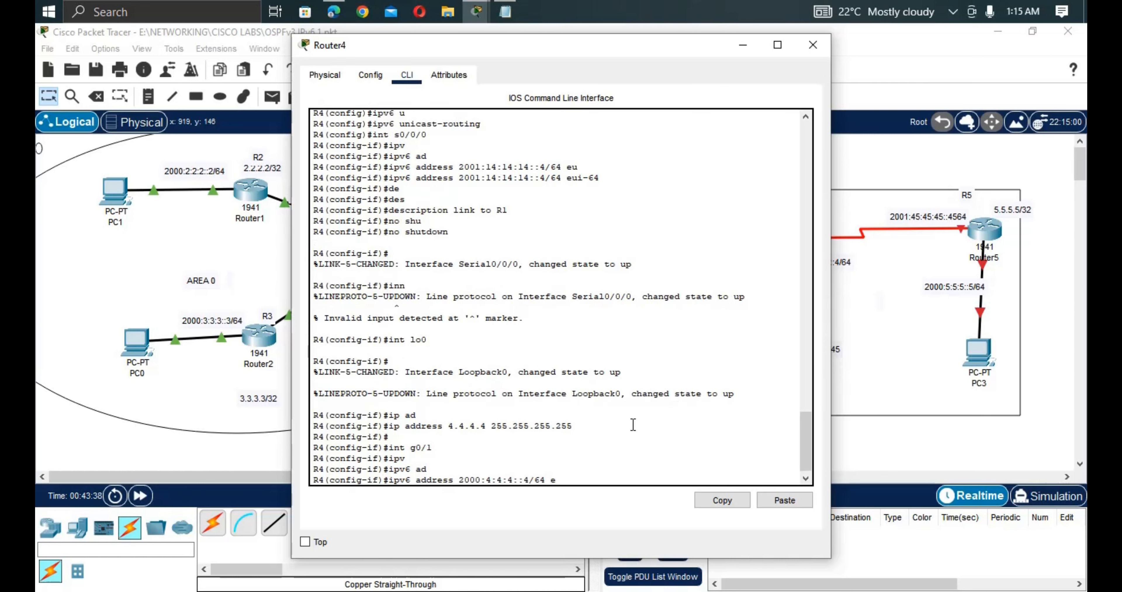
type("u")
key("Tab")
key("Return")
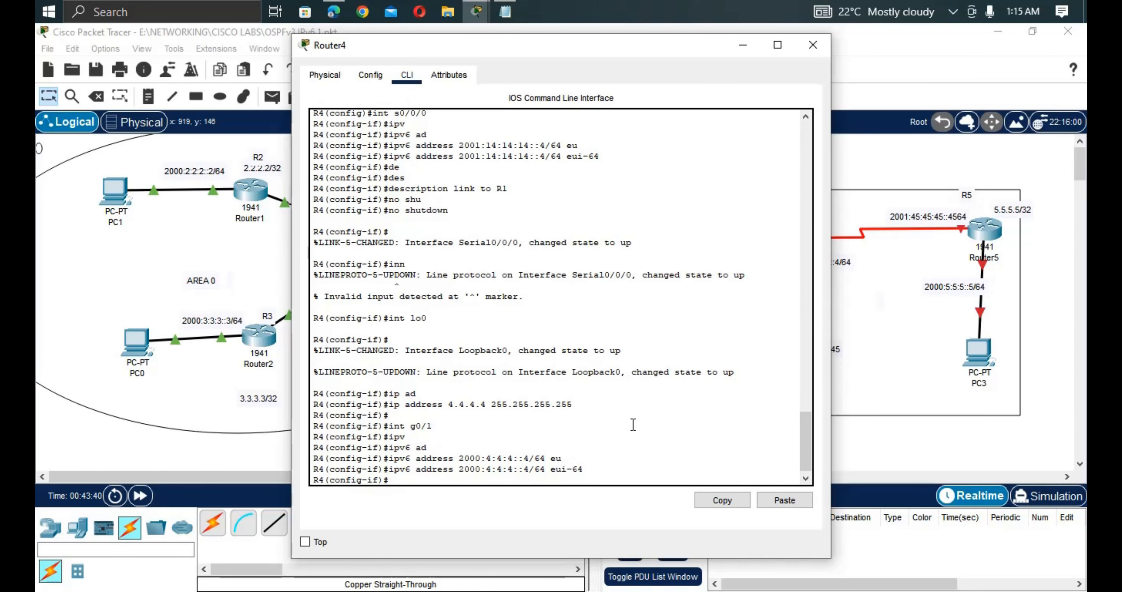
Describe GigabitEthernet0/1 as 'link to local LAN' and bring it up with no shut.
type("des")
key("Tab")
type("li")
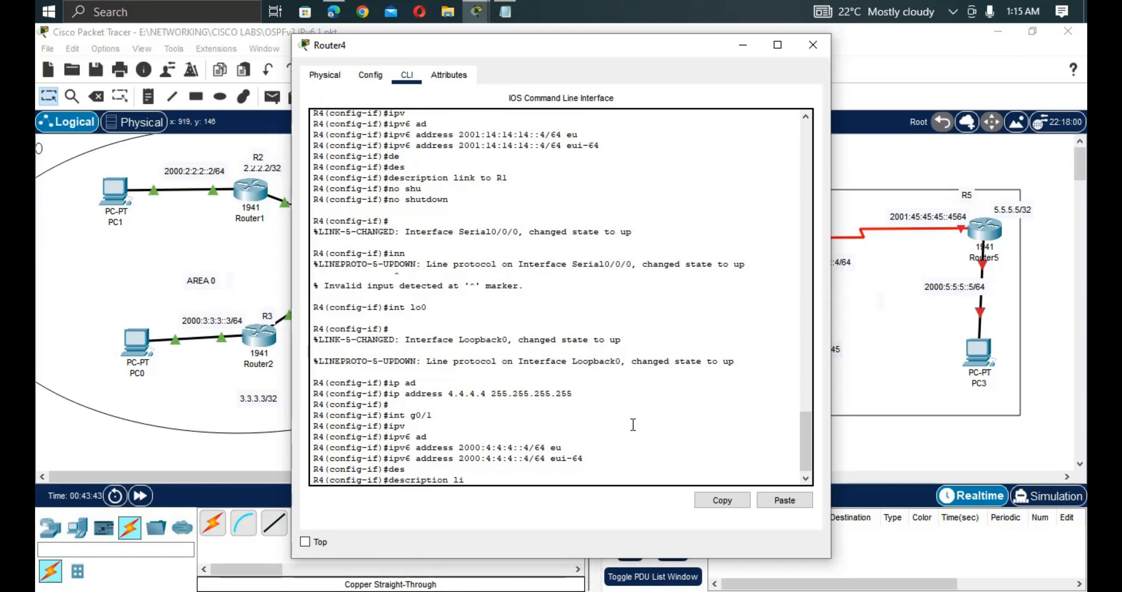
type("nk to local LAN")
key("Return")
key("Return")
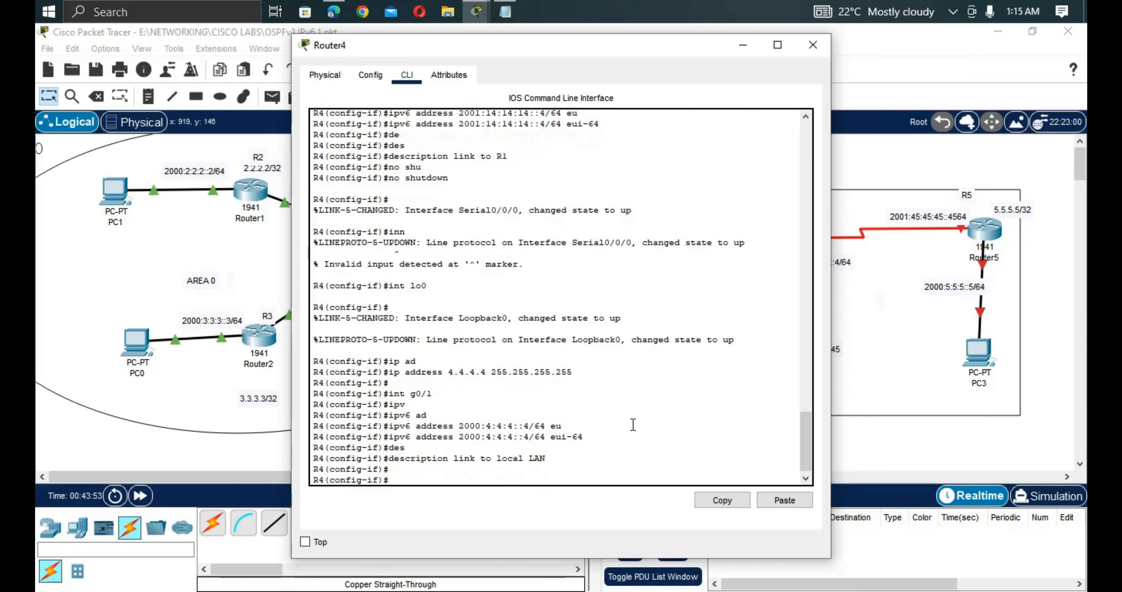
type("no shut")
key("Return")
key("Return")
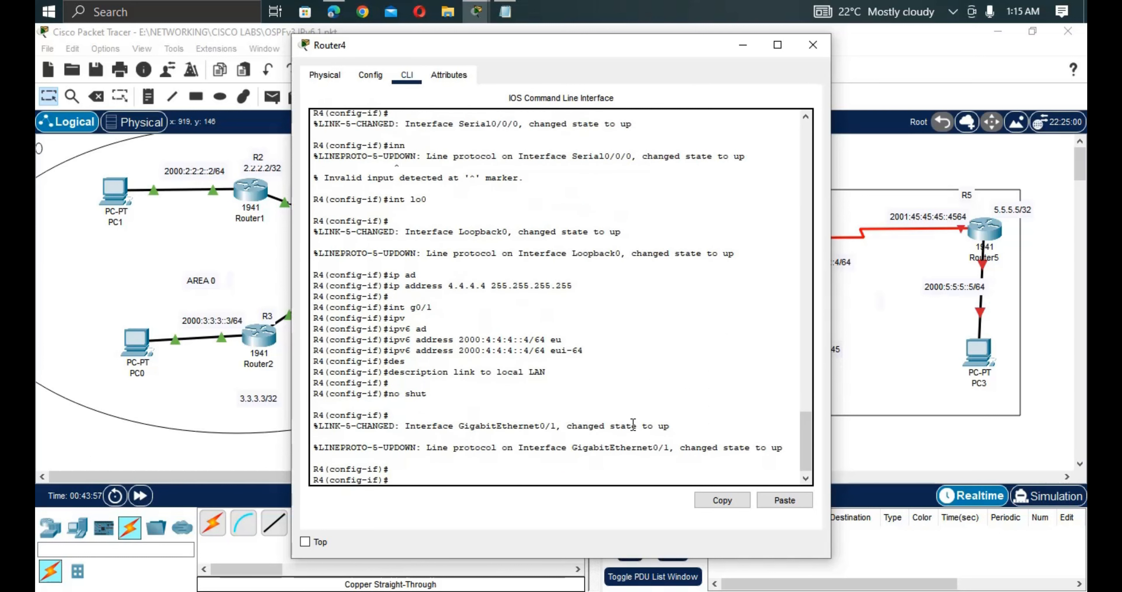
left_click(861, 359)
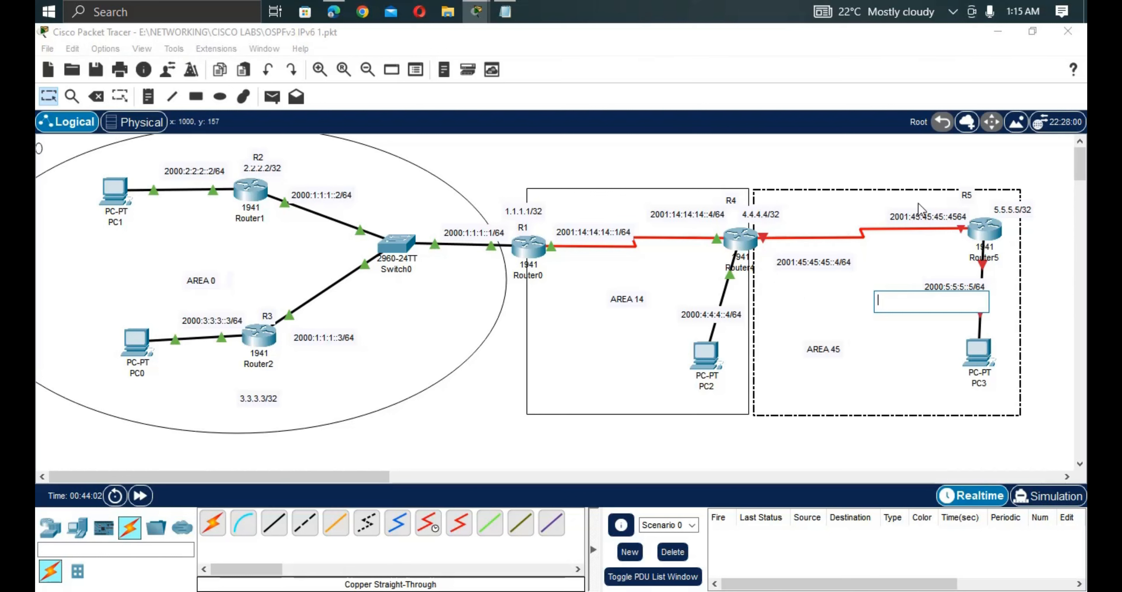
Copy the 2001:45:45:45::4/64 address from the R4–R5 link label.
left_click(846, 260)
double_click(846, 262)
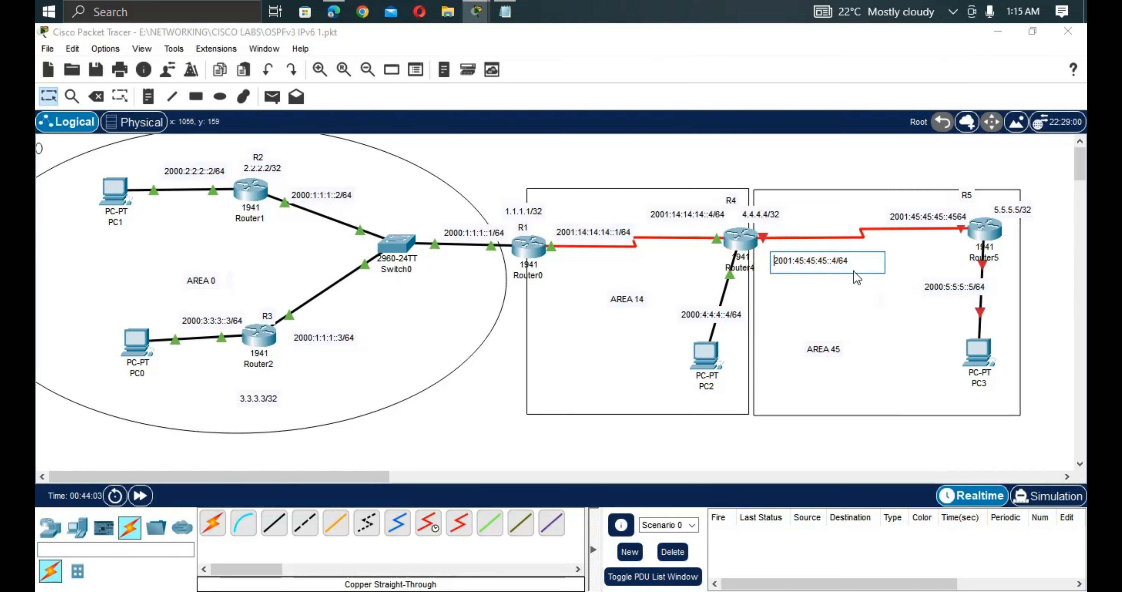
triple_click(776, 263)
key("ctrl+c")
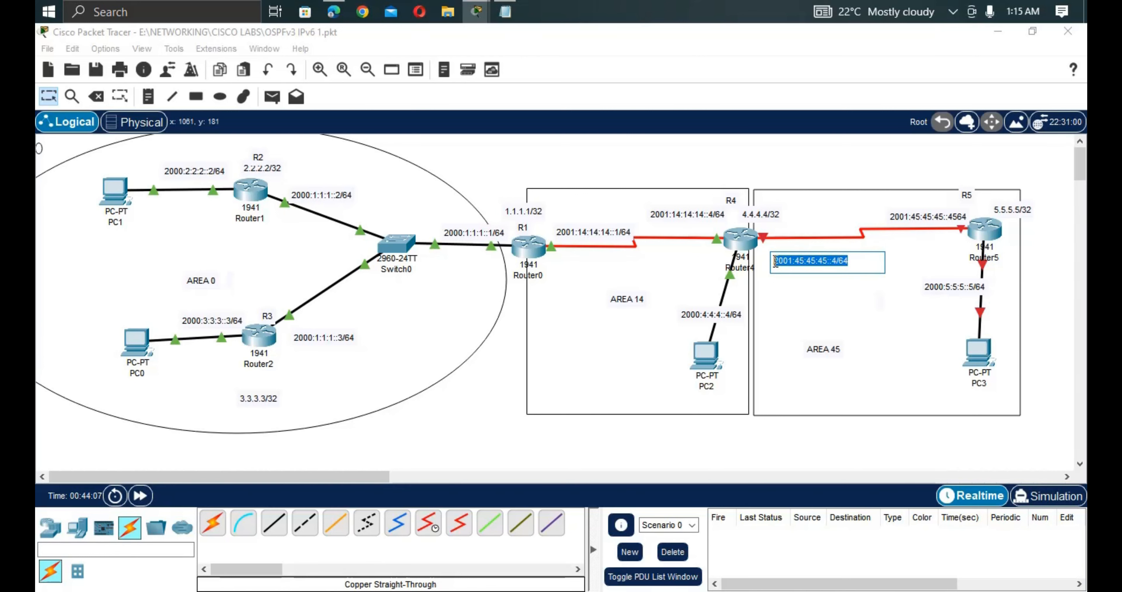
left_click(741, 243)
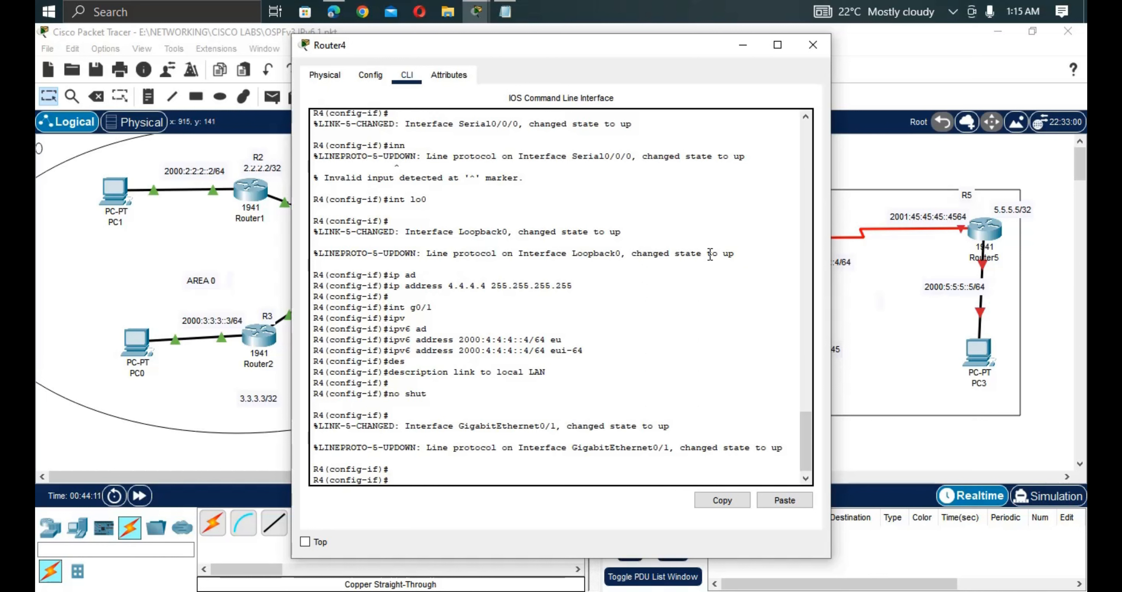
Give Serial0/0/1 the IPv6 address 2001:45:45:45::4/64 eui-64.
type("int s0/0")
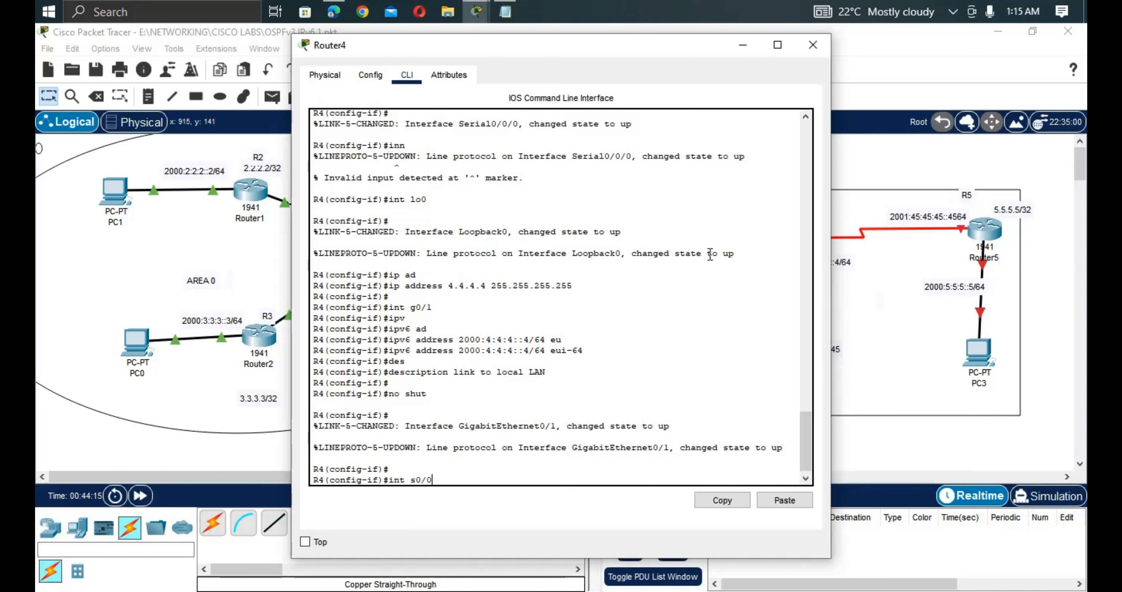
type("/1")
key("Return")
type("i")
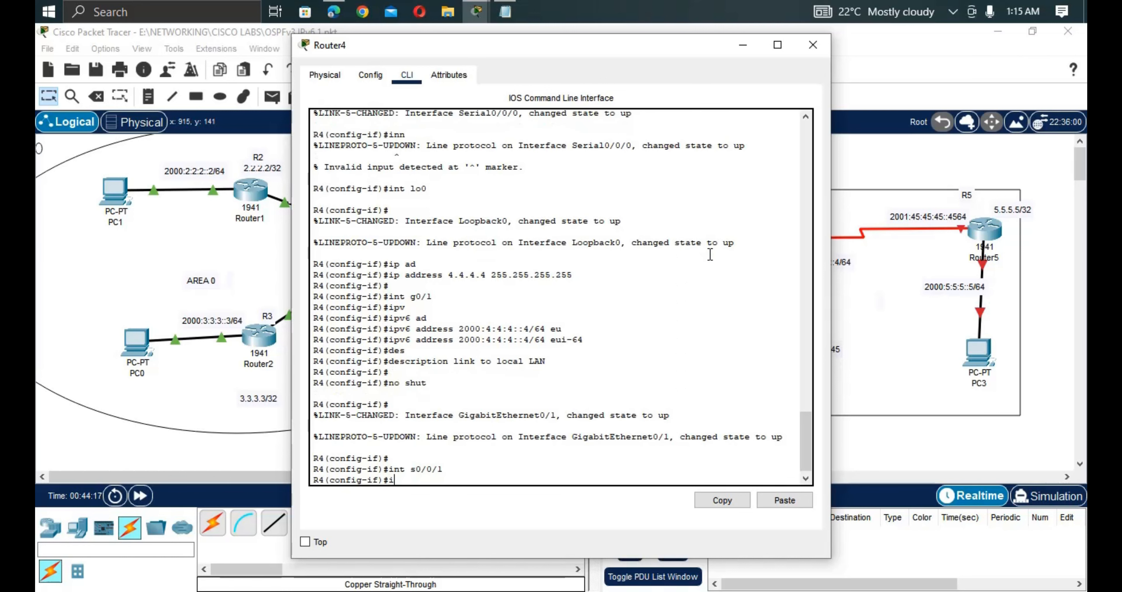
type("pv")
key("Tab")
type("ad")
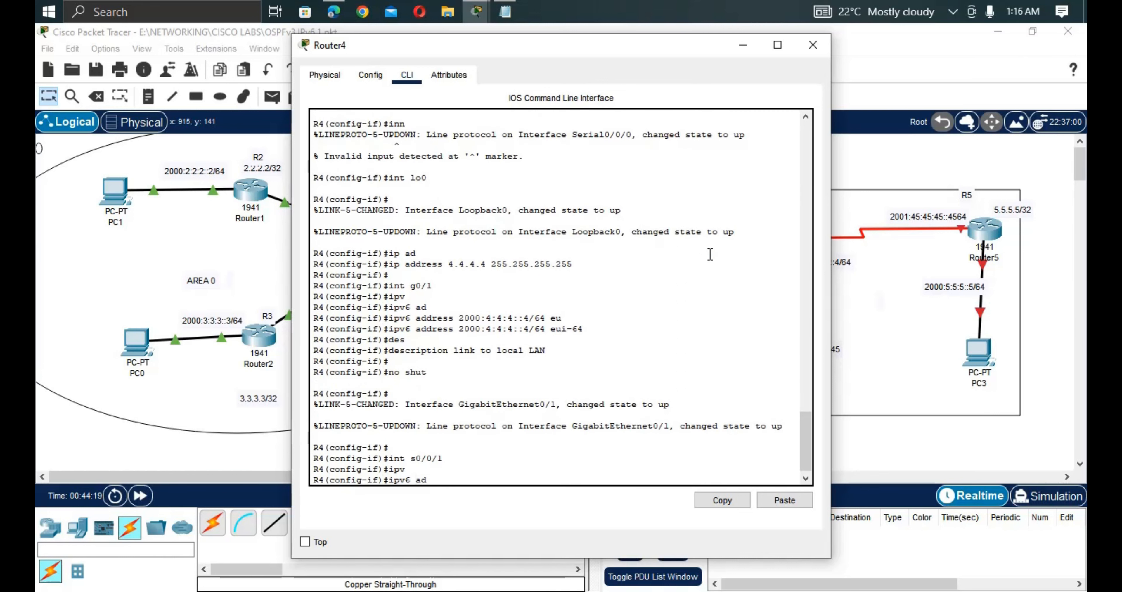
key("Tab")
right_click(588, 451)
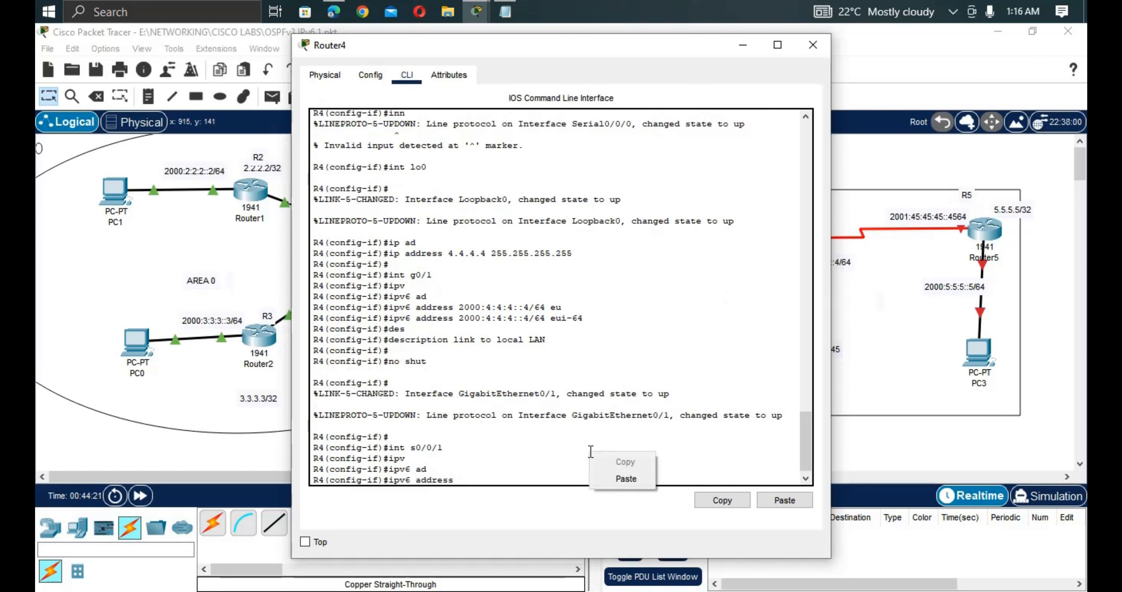
left_click(615, 481)
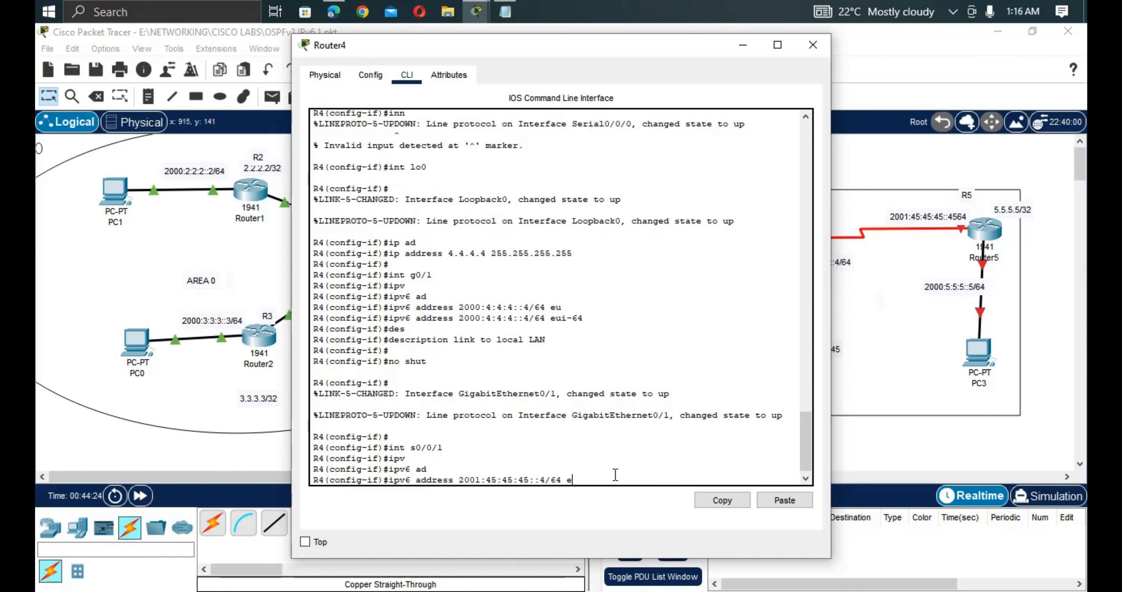
type("eui")
key("Tab")
key("Return")
Describe Serial0/0/1 as 'link to R5' and enable it with no shut.
type("de")
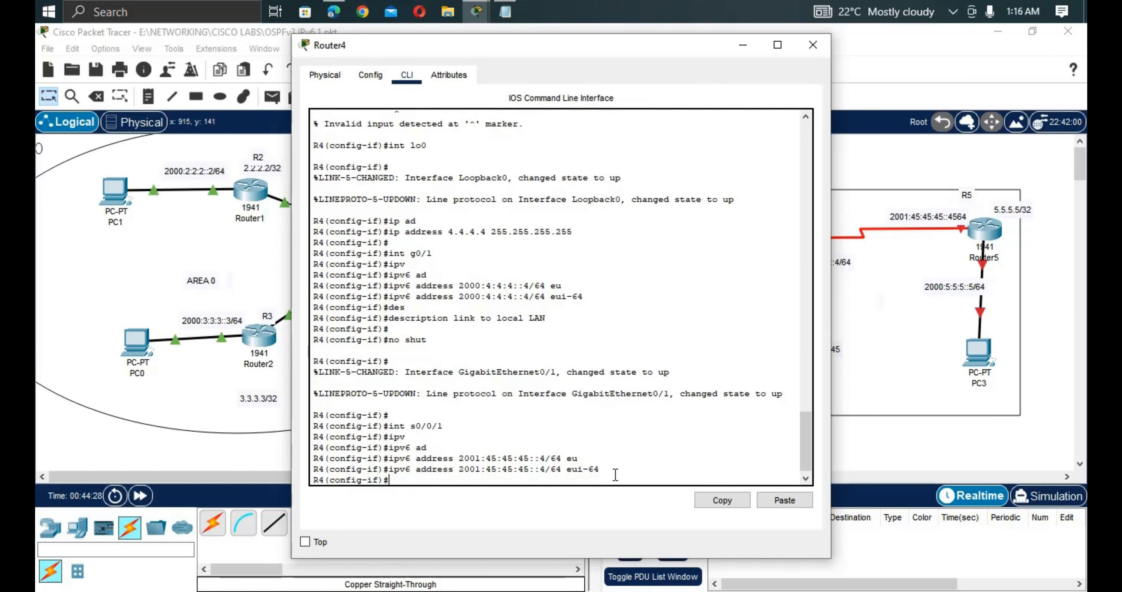
key("Tab")
type("s")
key("Tab")
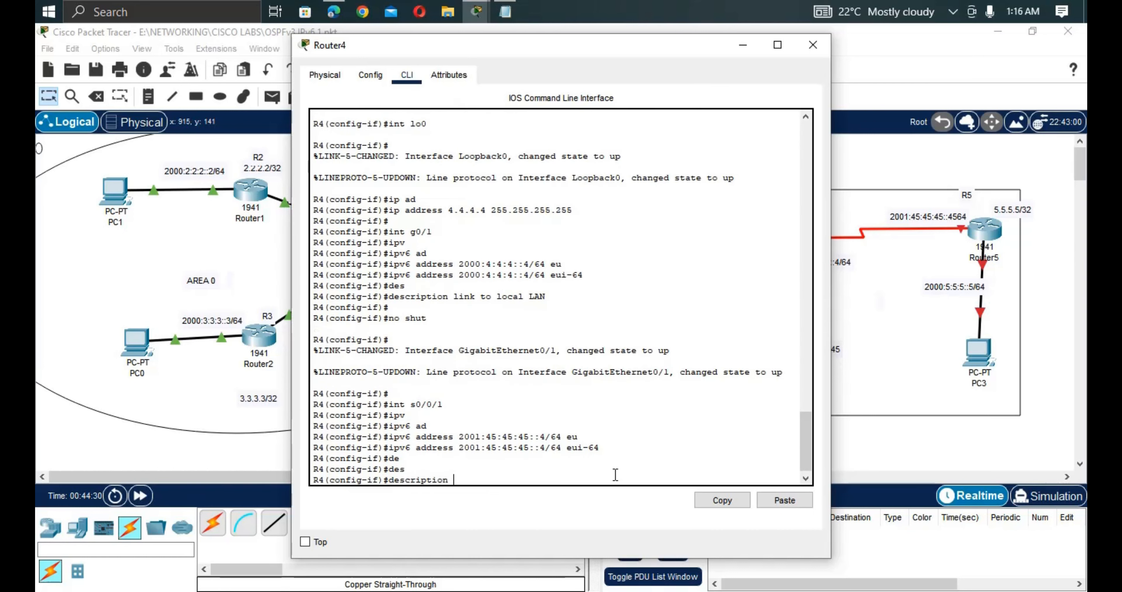
type("link to R5")
key("Return")
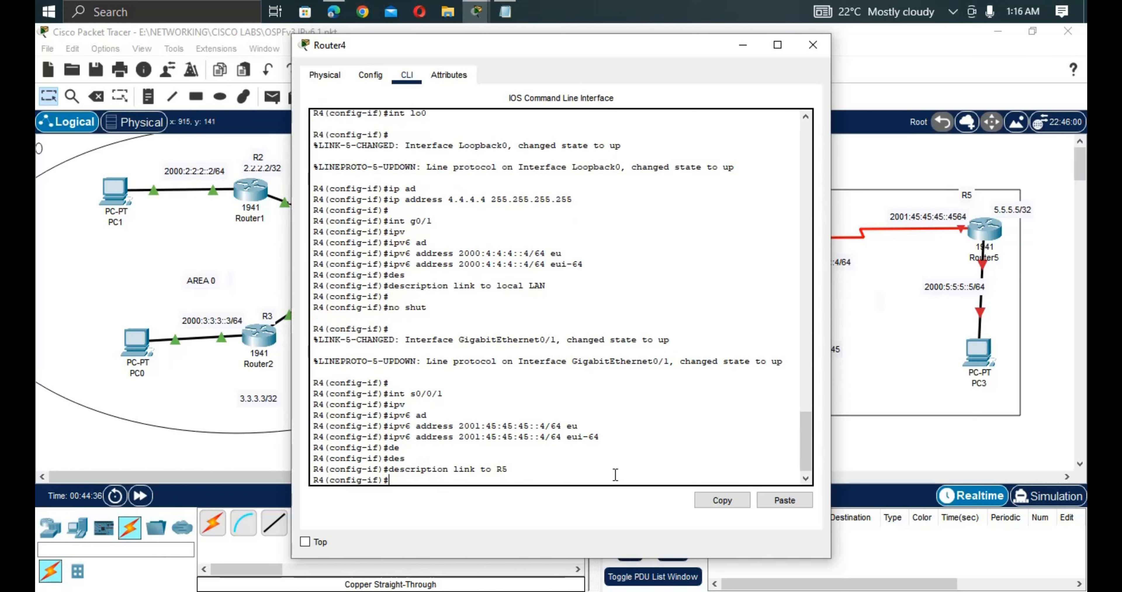
type("no shut")
key("Return")
key("Return")
key("Return")
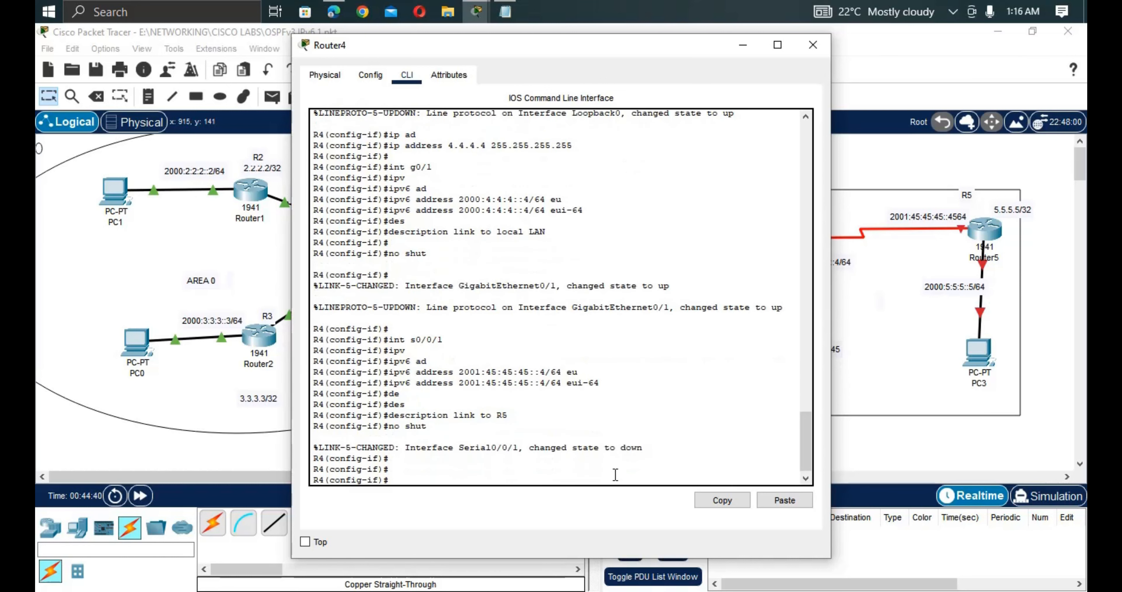
Glance at Router5's device window, then switch to the saved configuration notes.
left_click(899, 382)
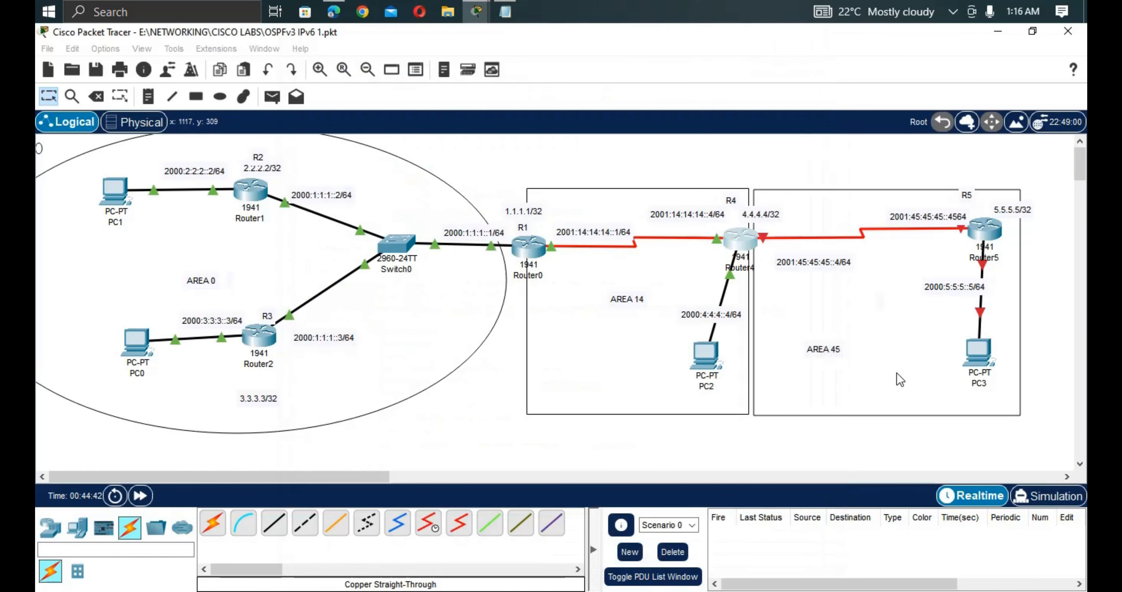
left_click(984, 230)
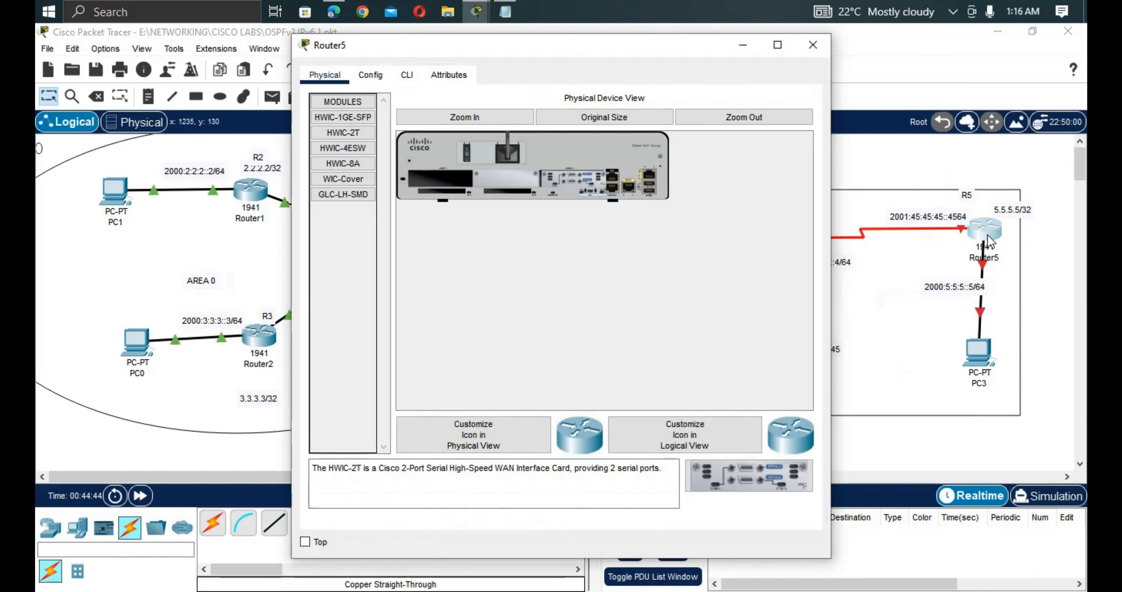
left_click(919, 291)
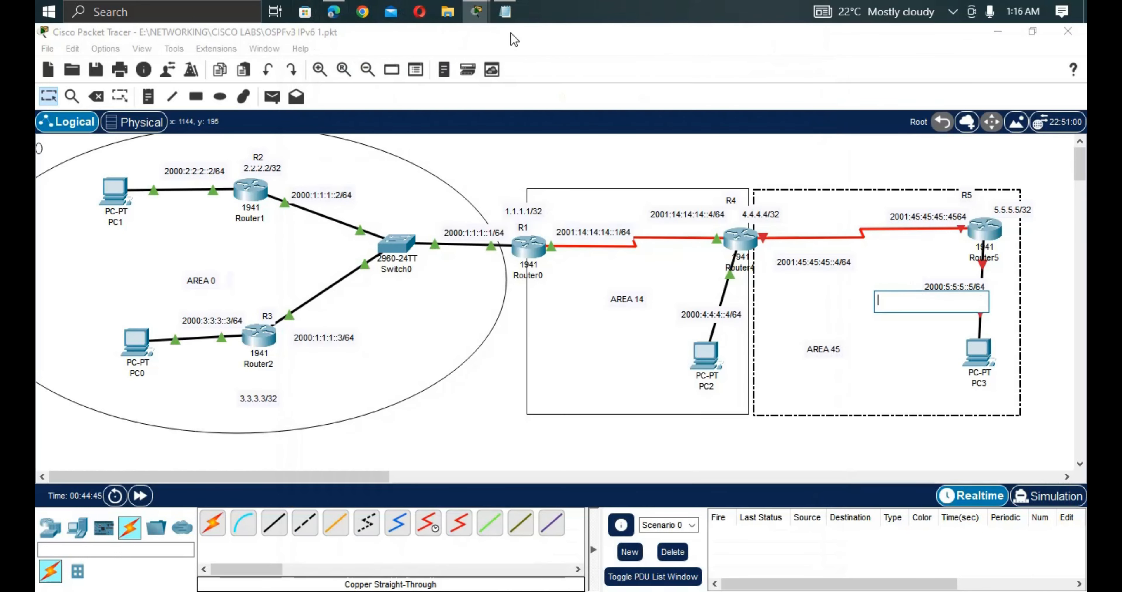
left_click(507, 13)
Select the whole basic login and password config block in Notepad, then return to Packet Tracer.
left_click(165, 280)
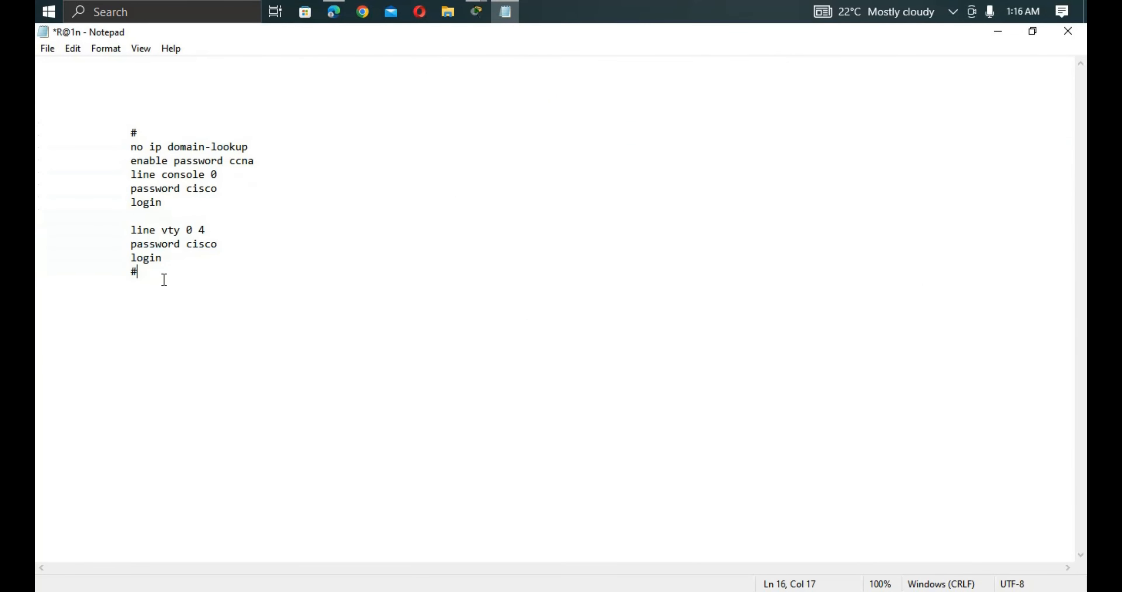
left_click_drag(164, 280, 120, 131)
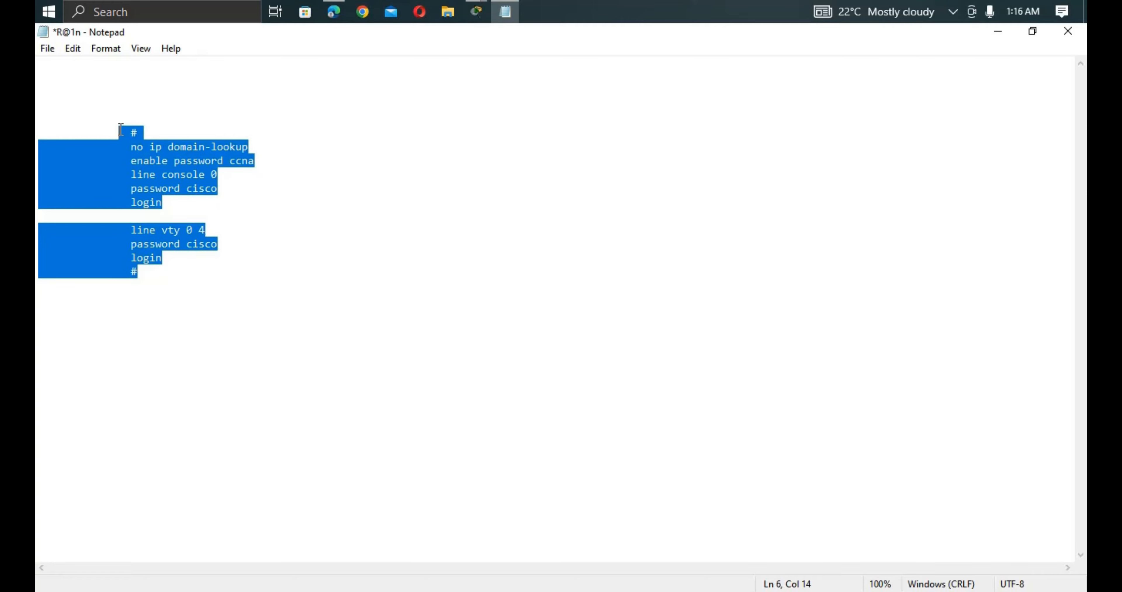
left_click(479, 17)
In Router5's CLI, decline the initial configuration dialog and reach the user prompt.
left_click(285, 83)
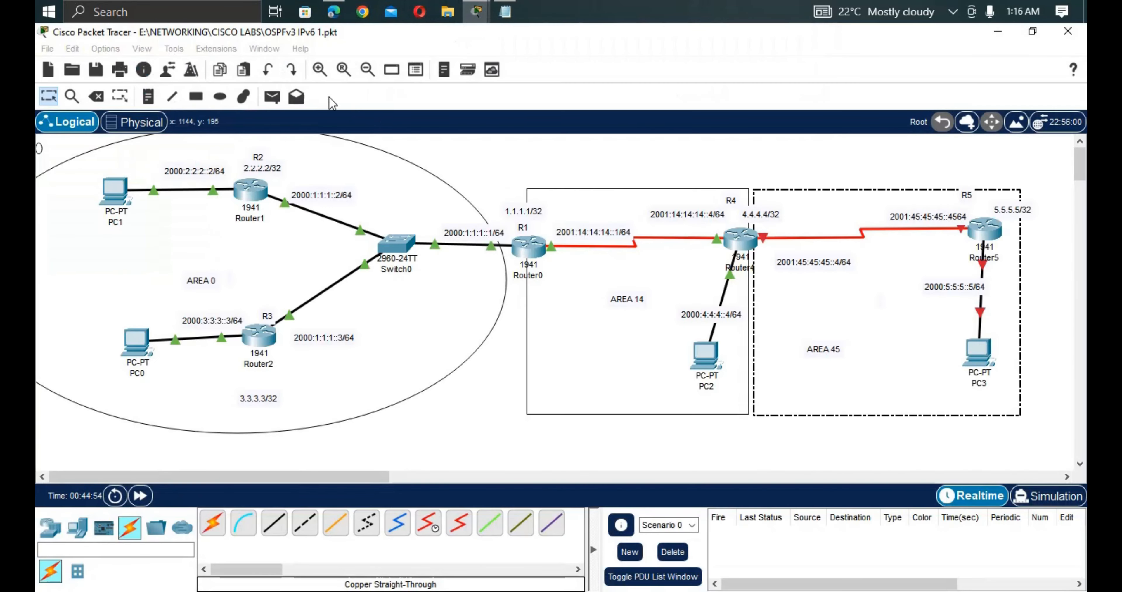
left_click(985, 231)
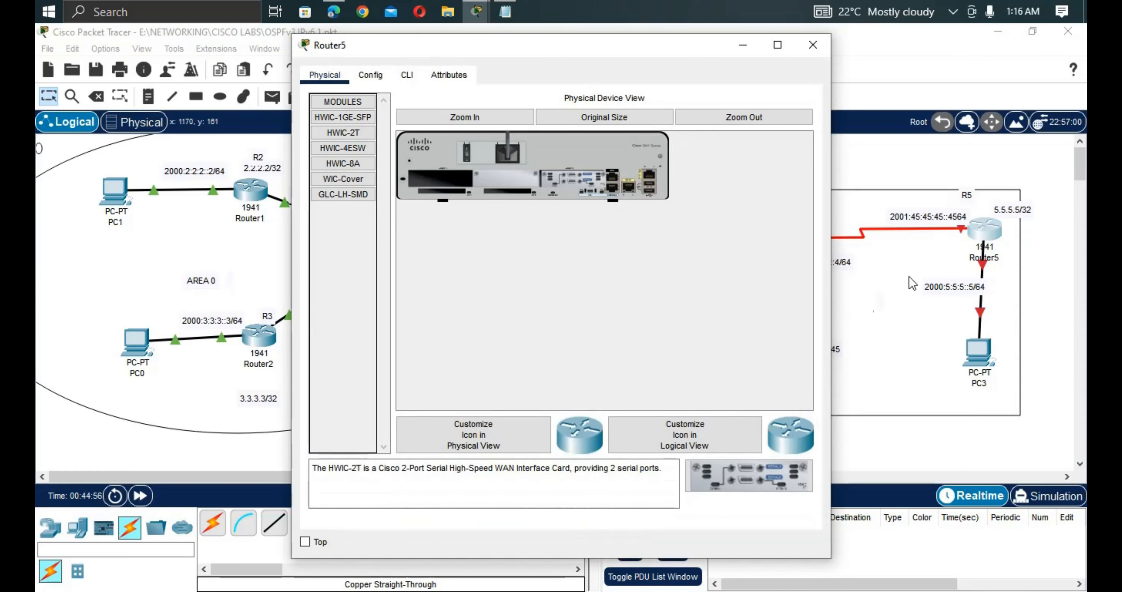
left_click(407, 75)
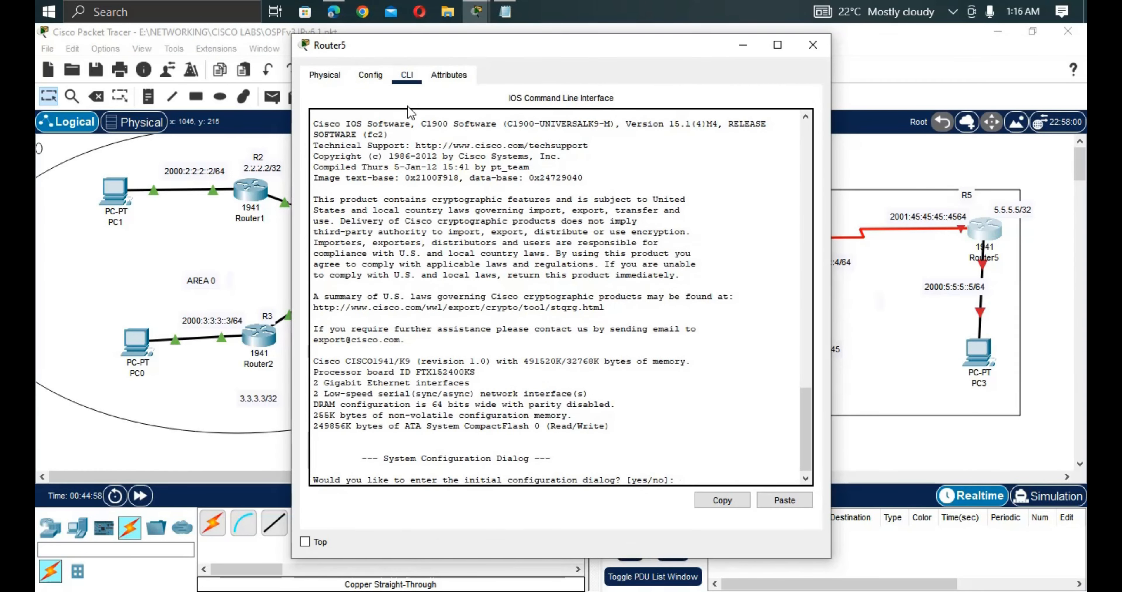
key("Return")
key("Return")
type("no")
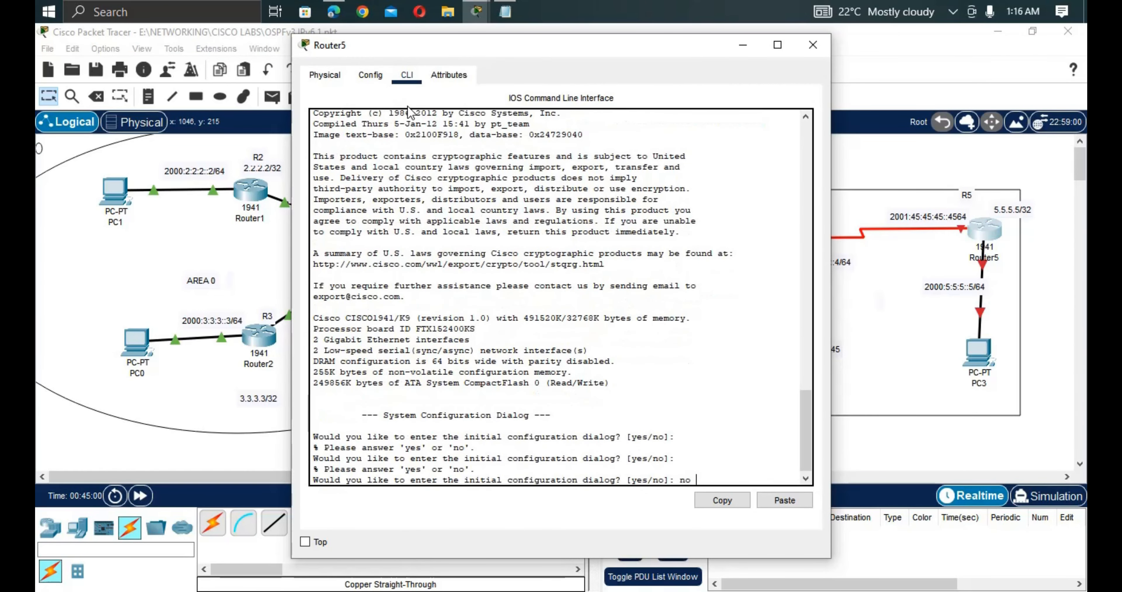
key("Return")
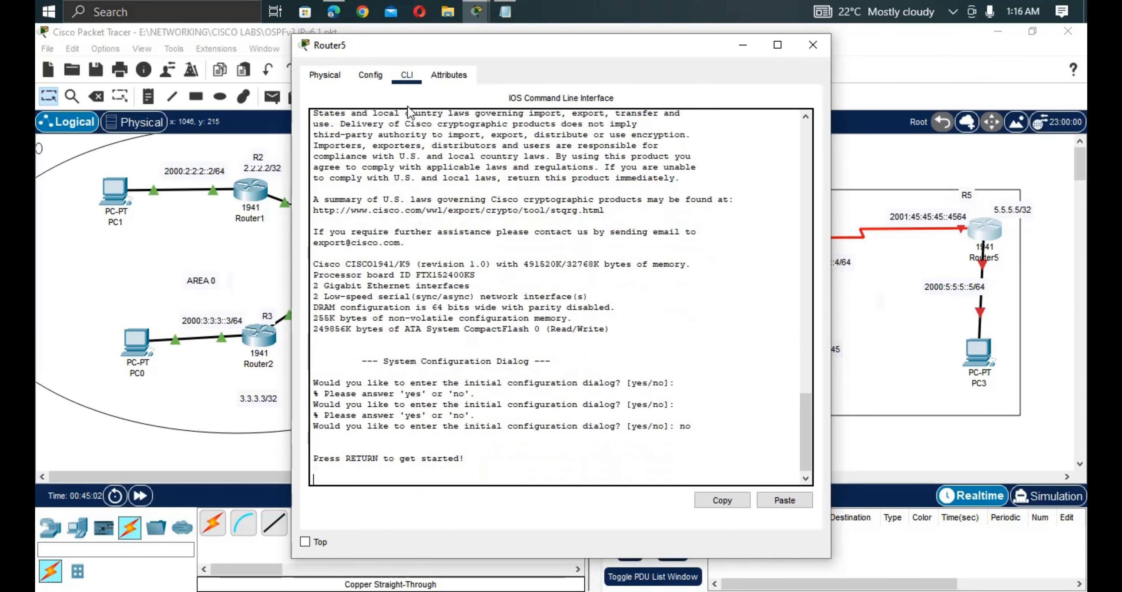
key("Return")
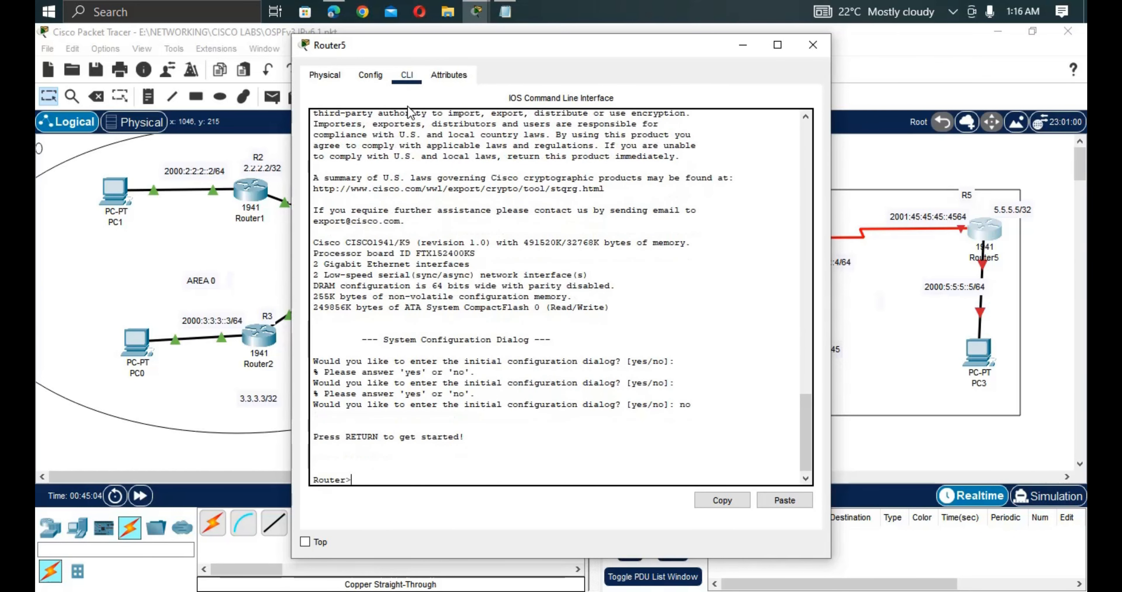
Enter privileged and global configuration mode, then set the hostname to R5.
type("en")
key("Return")
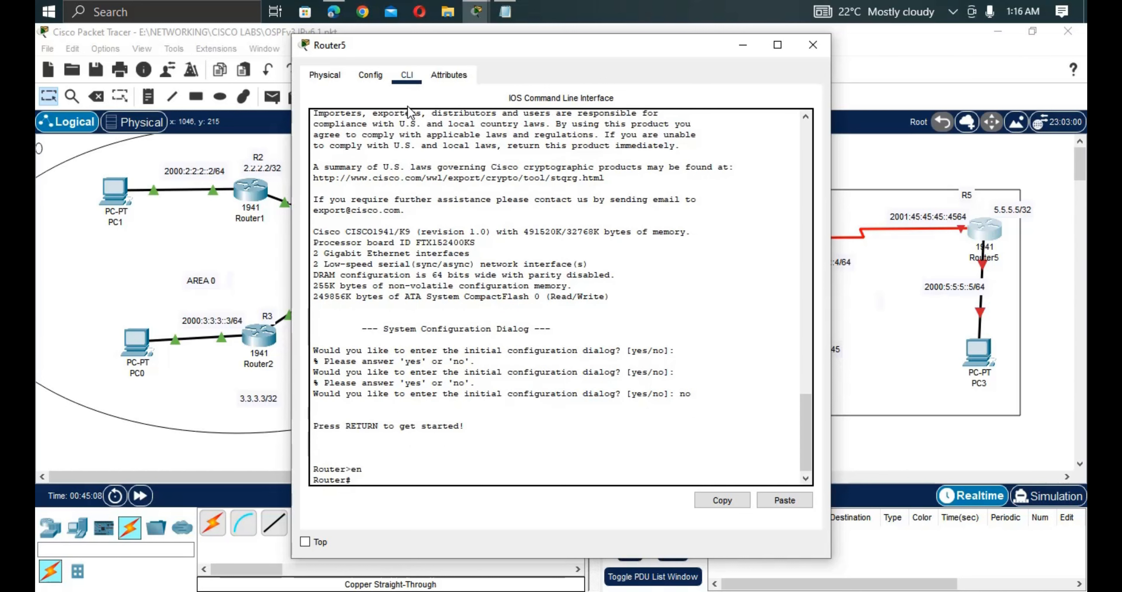
type("conf t")
key("Return")
key("Return")
key("Return")
type("host")
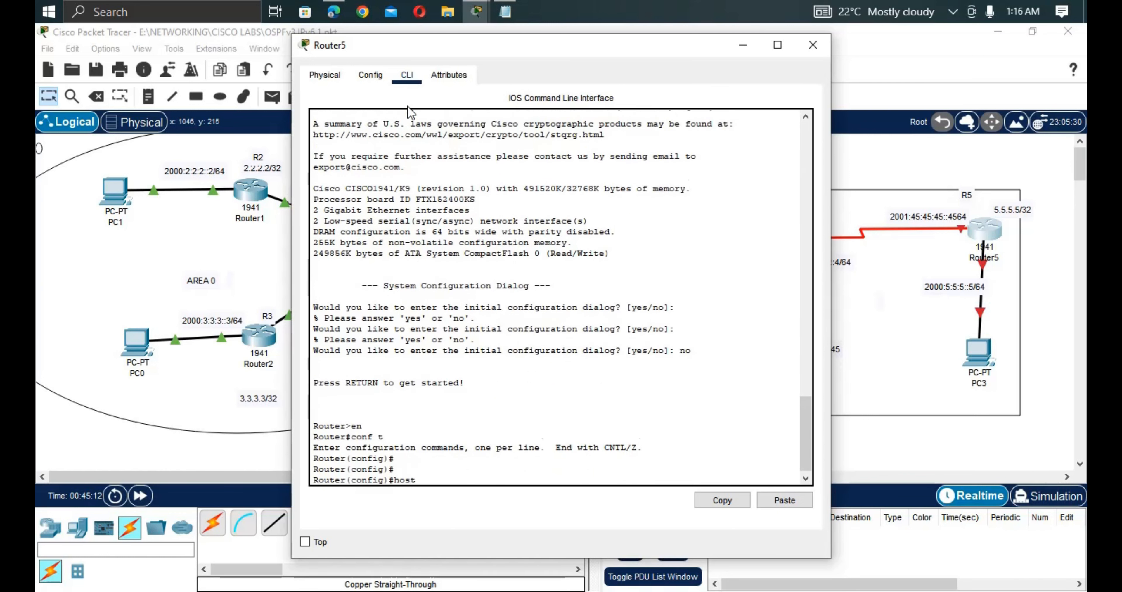
key("Tab")
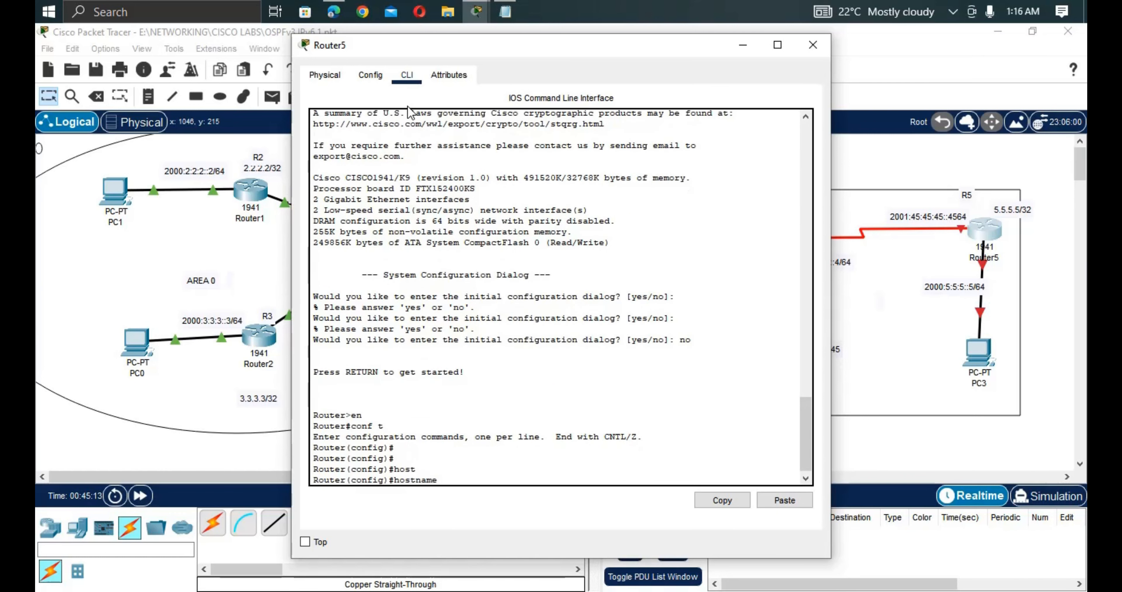
type("R5")
key("Return")
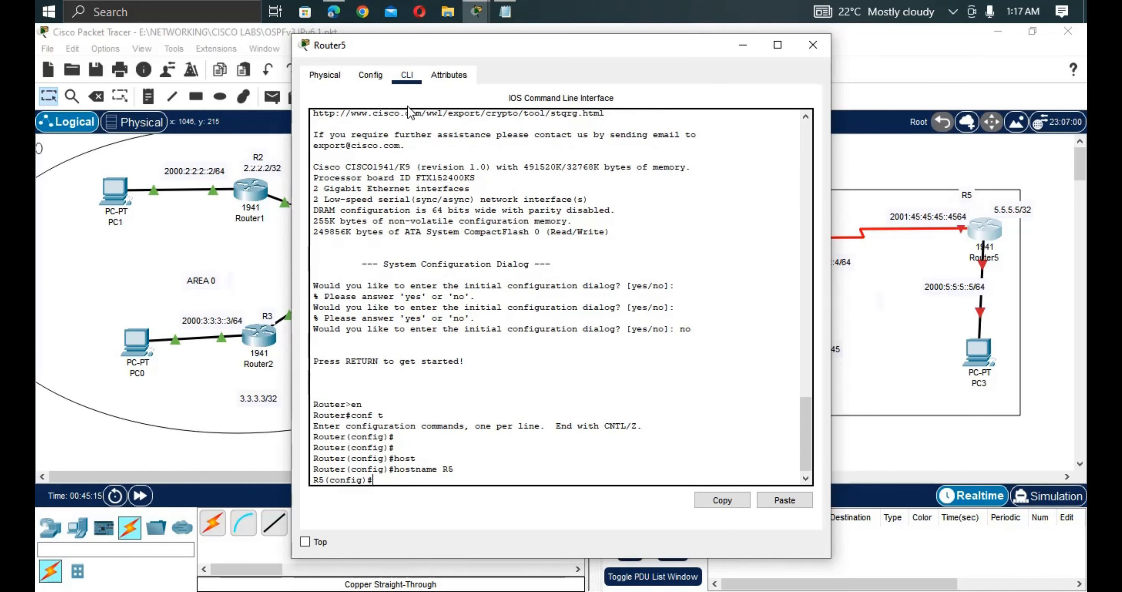
right_click(605, 447)
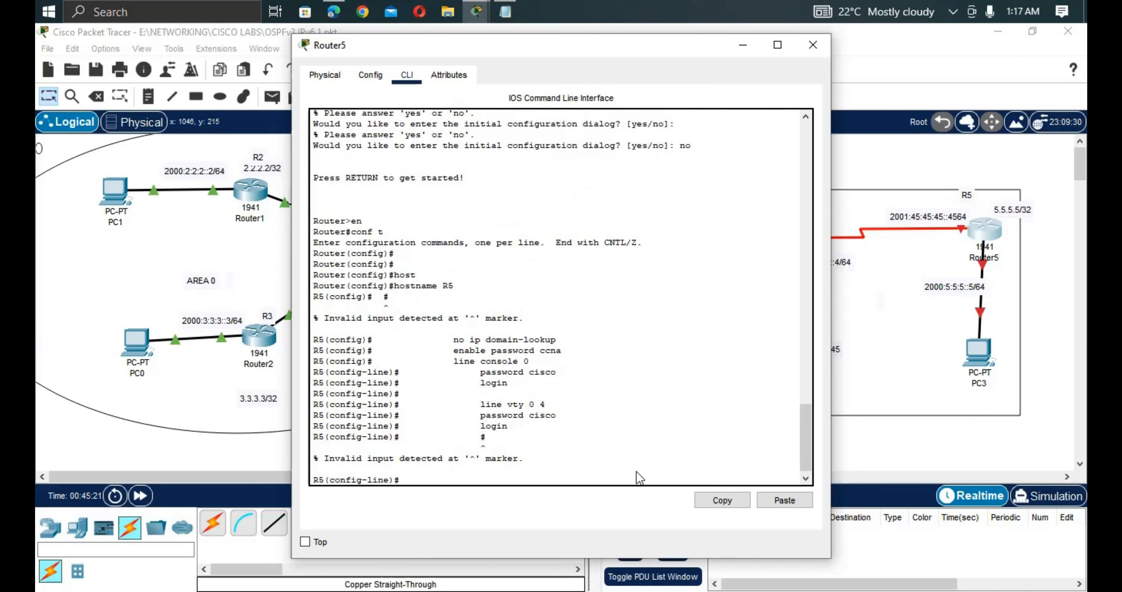
Paste the console, vty and enable password configuration into R5 and exit line configuration mode.
right_click(602, 392)
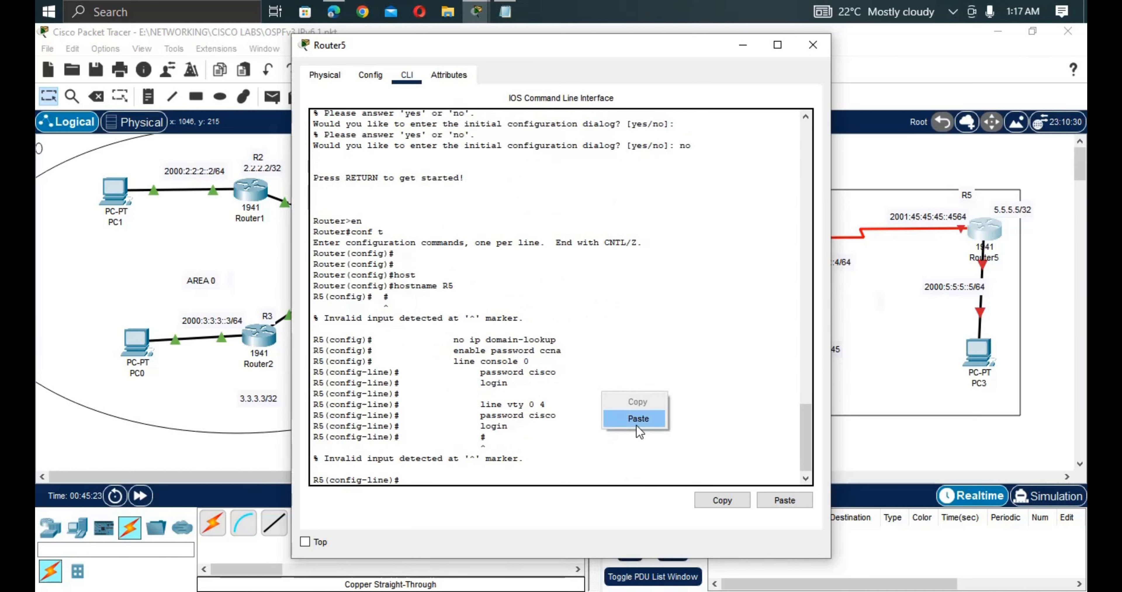
left_click(636, 427)
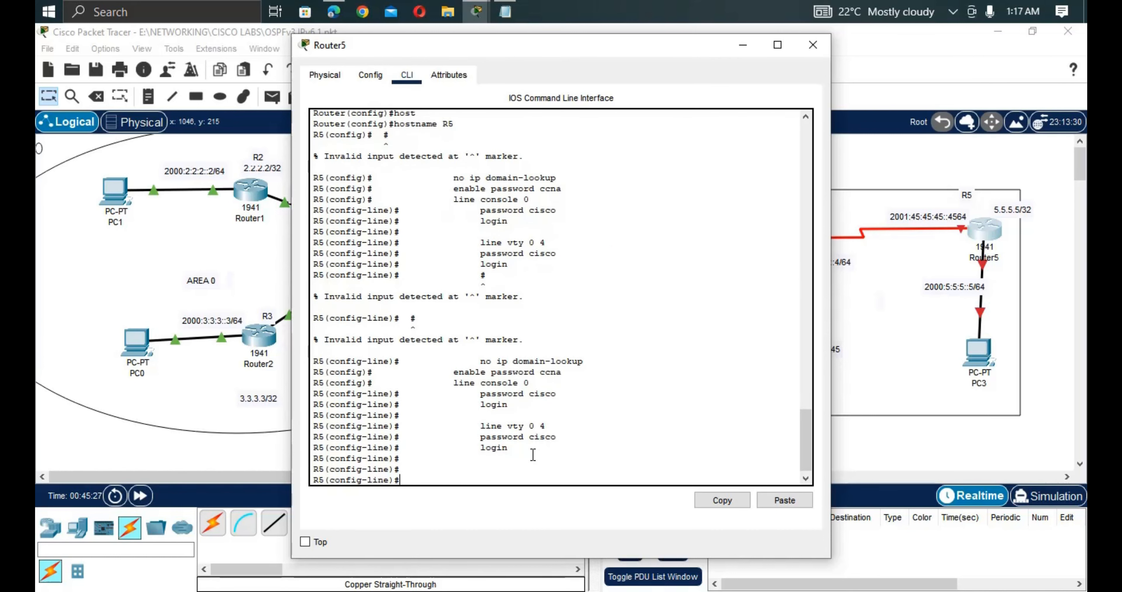
type("exit")
key("Return")
key("Return")
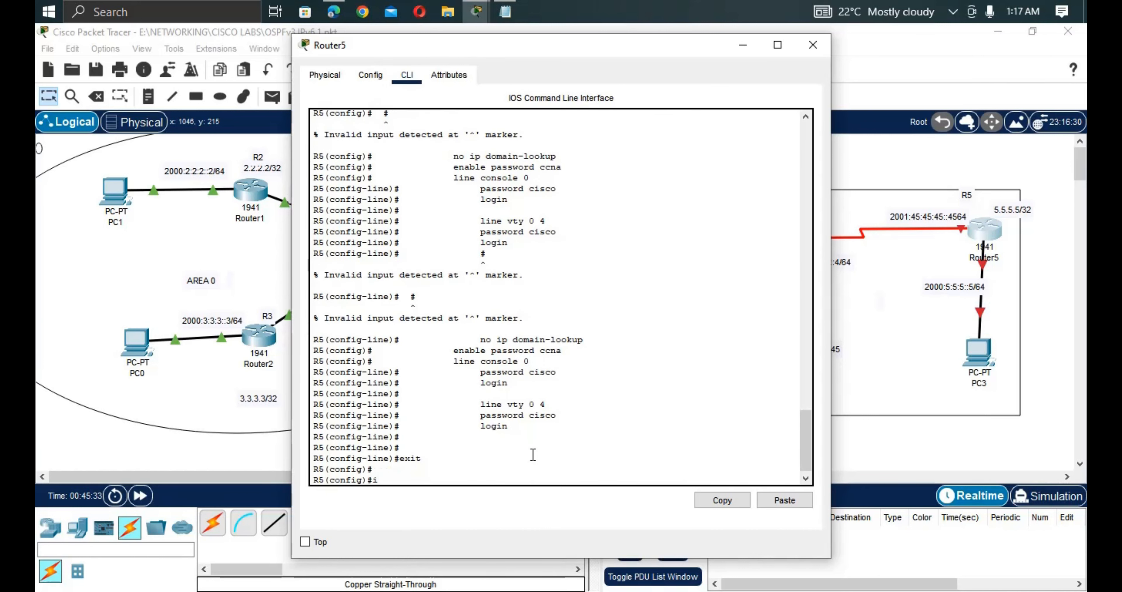
Enable IPv6 unicast routing on R5 with the ipv6 unicast-routing command.
type("ipv")
key("Tab")
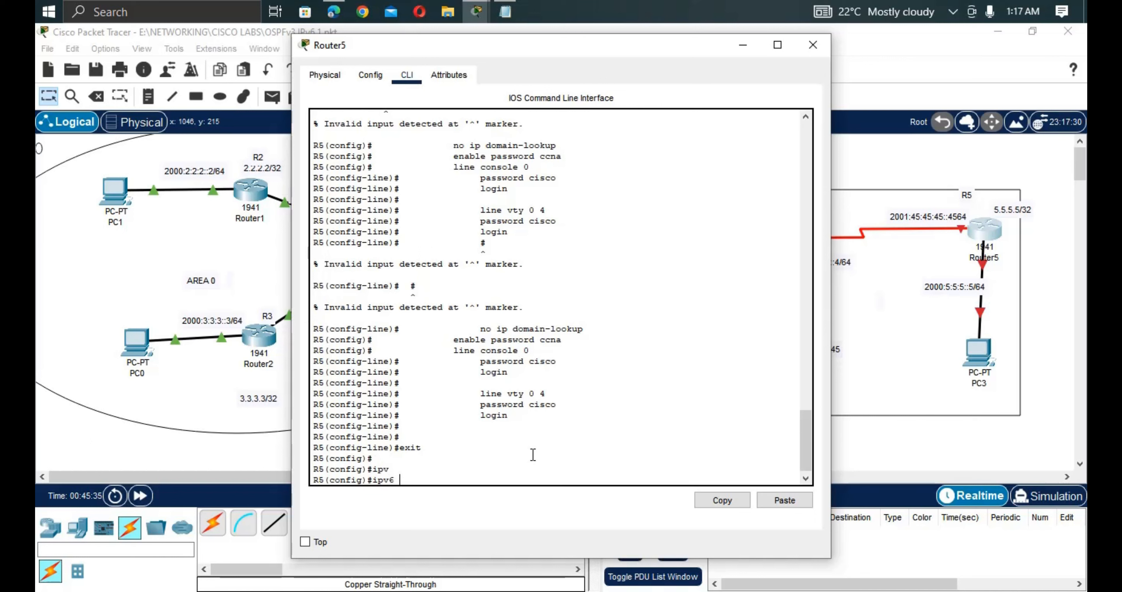
type("u")
key("Tab")
type("n")
key("Tab")
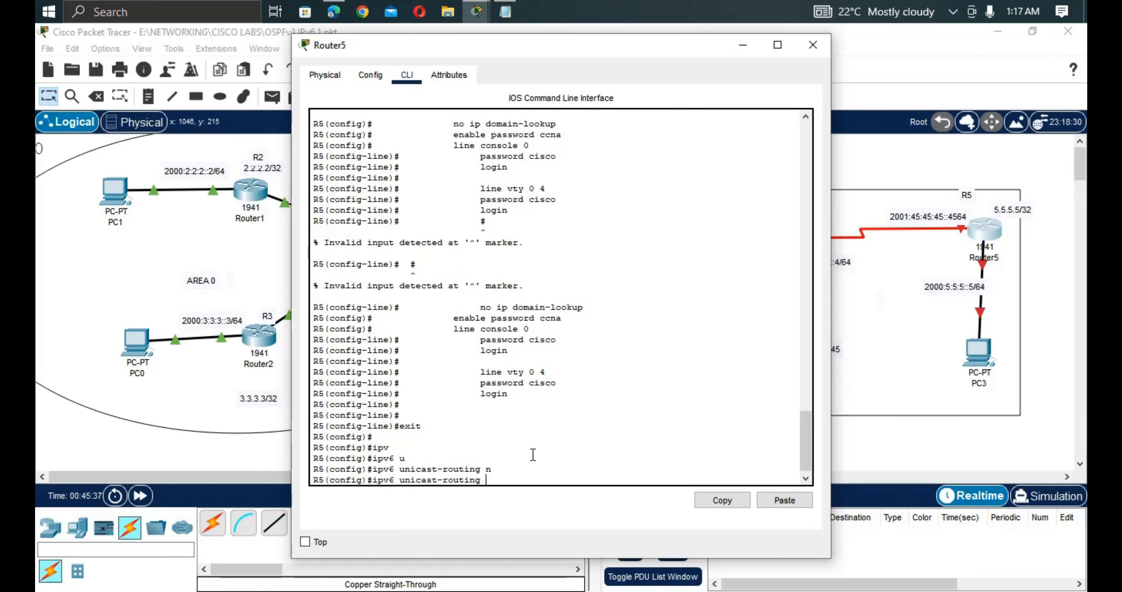
key("Return")
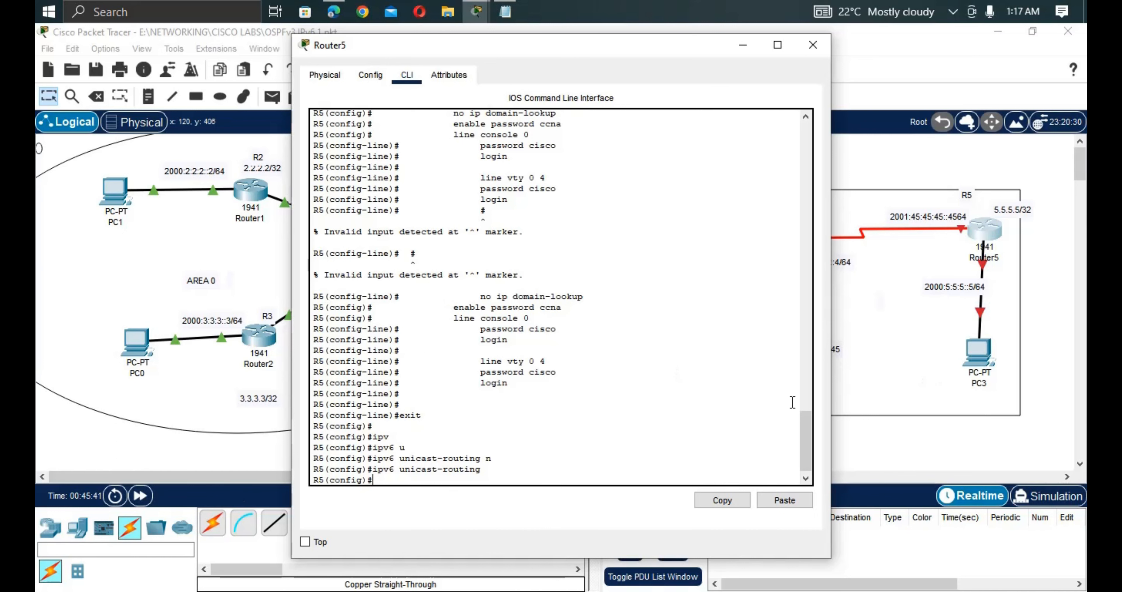
Copy the 2001:45:45:45::4564 address from the R5 link note.
left_click(924, 382)
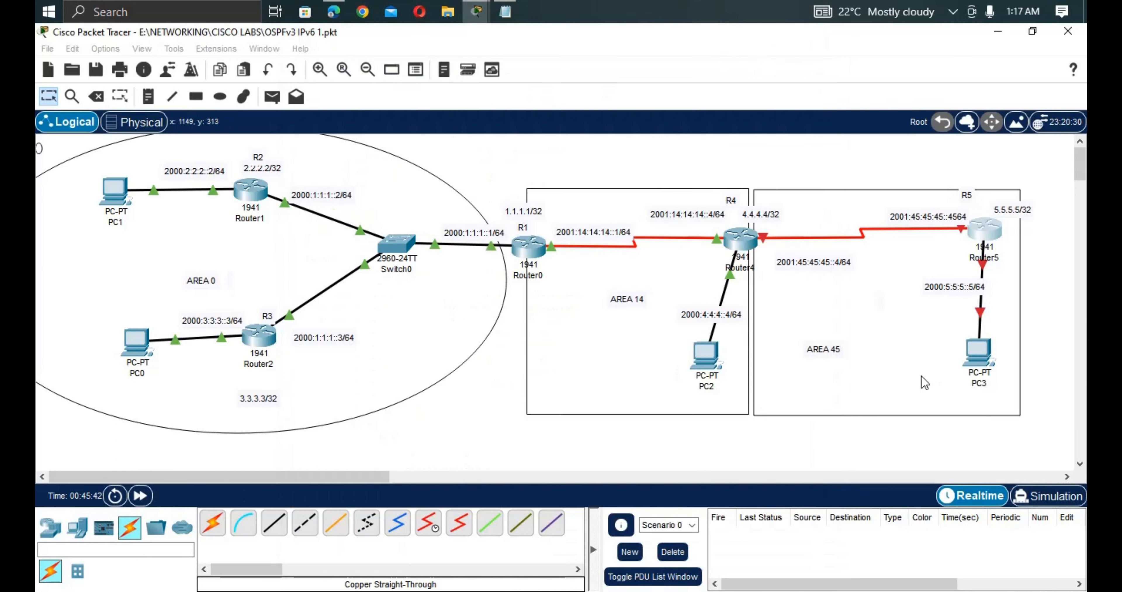
left_click(964, 215)
left_click_drag(964, 215, 857, 215)
key("ctrl+c")
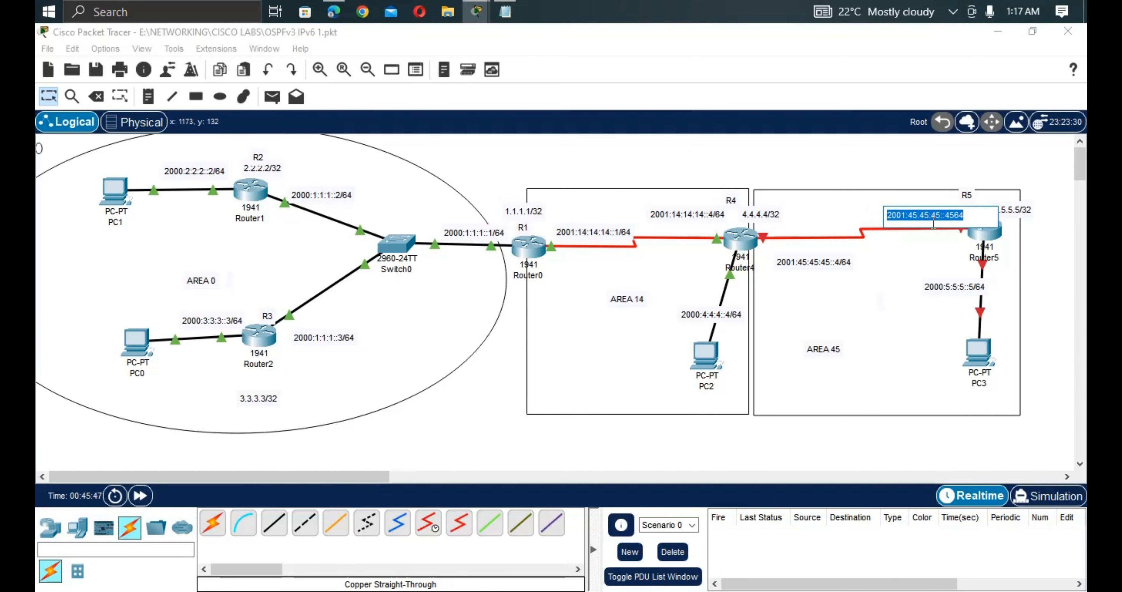
On Router5, enter interface s0/0/1 and paste the copied address after ipv6 address.
left_click(996, 251)
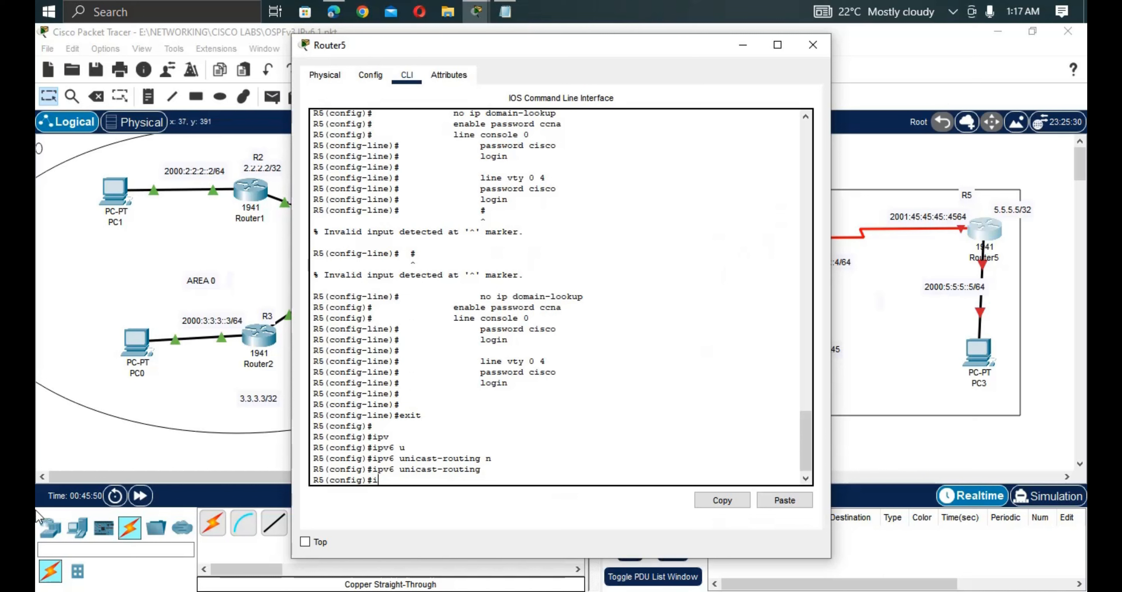
type("0/0/1")
key("Return")
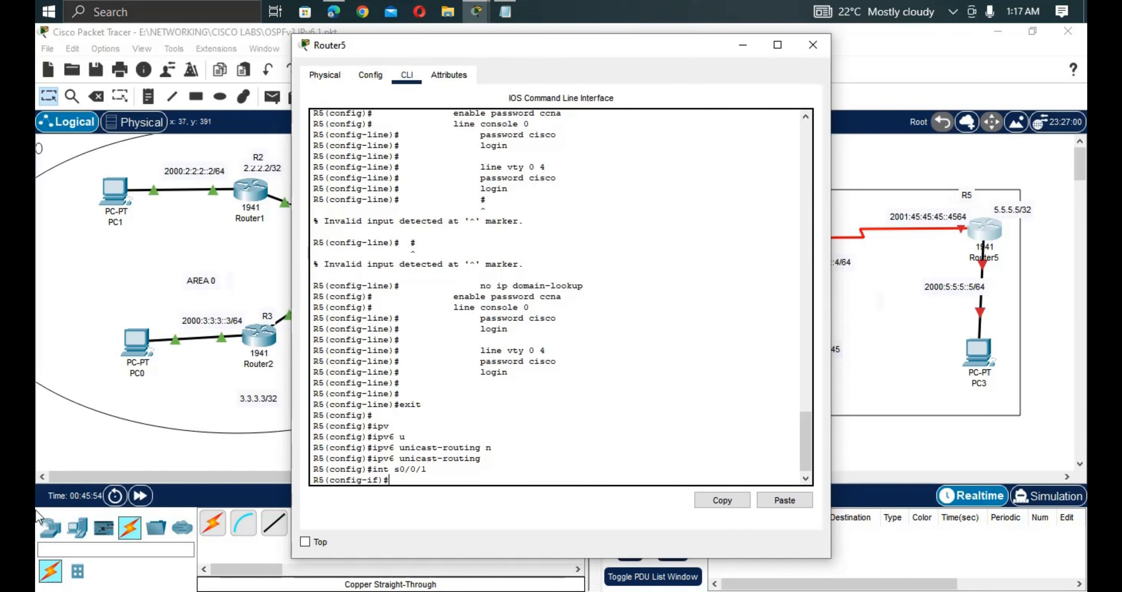
type("ipv")
key("Tab")
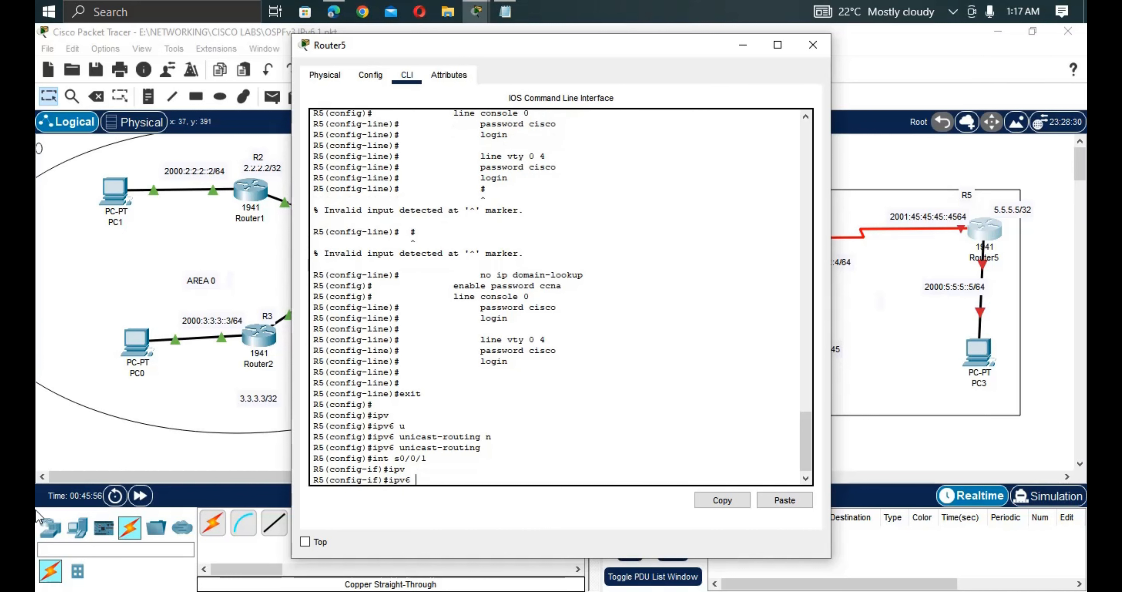
type("ad")
key("Tab")
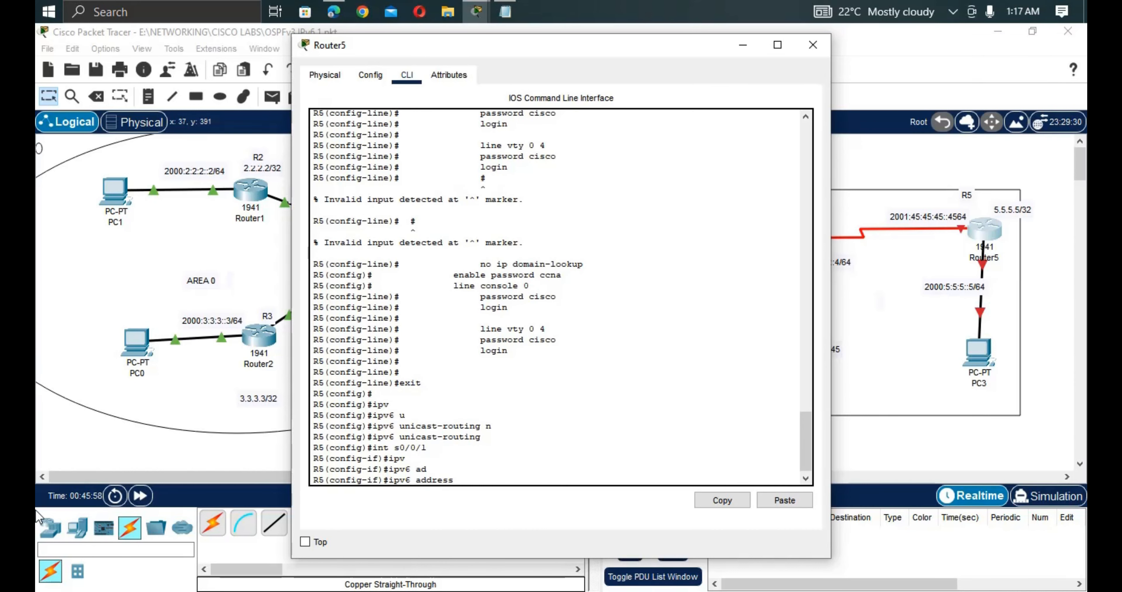
right_click(439, 429)
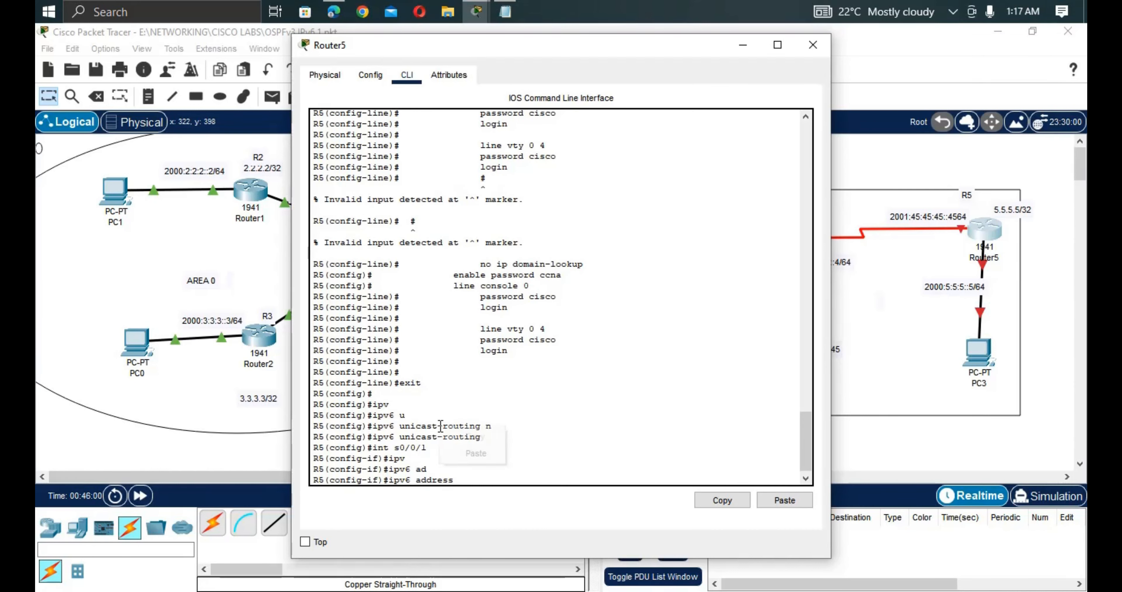
left_click(475, 454)
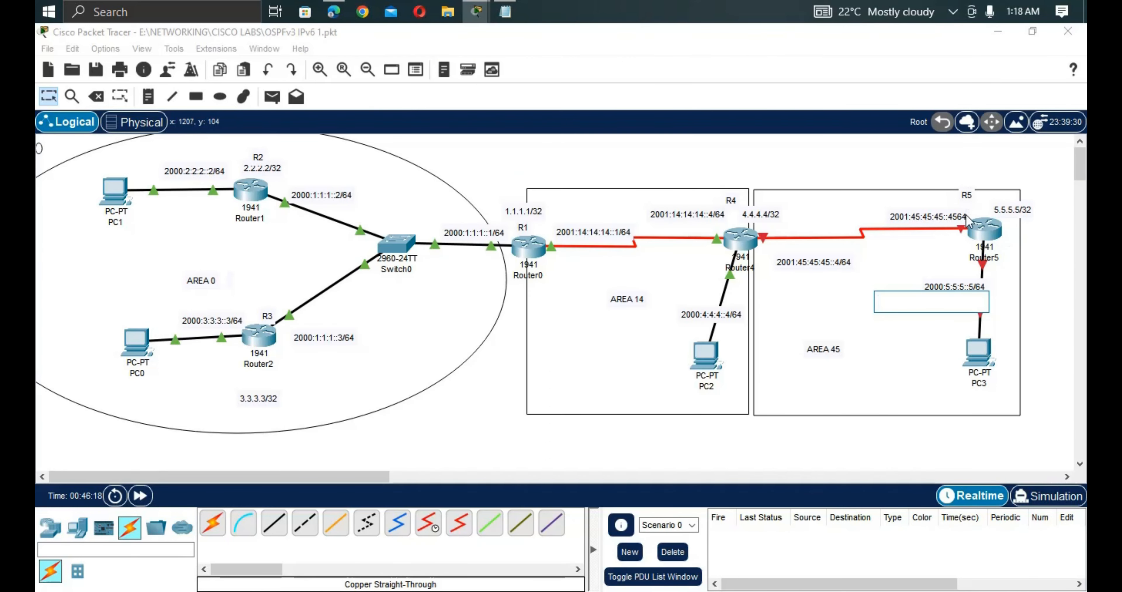
Relabel R5's link note as 2001:45:45:45::5/64 and move it above the R4–R5 link.
left_click(967, 221)
double_click(967, 218)
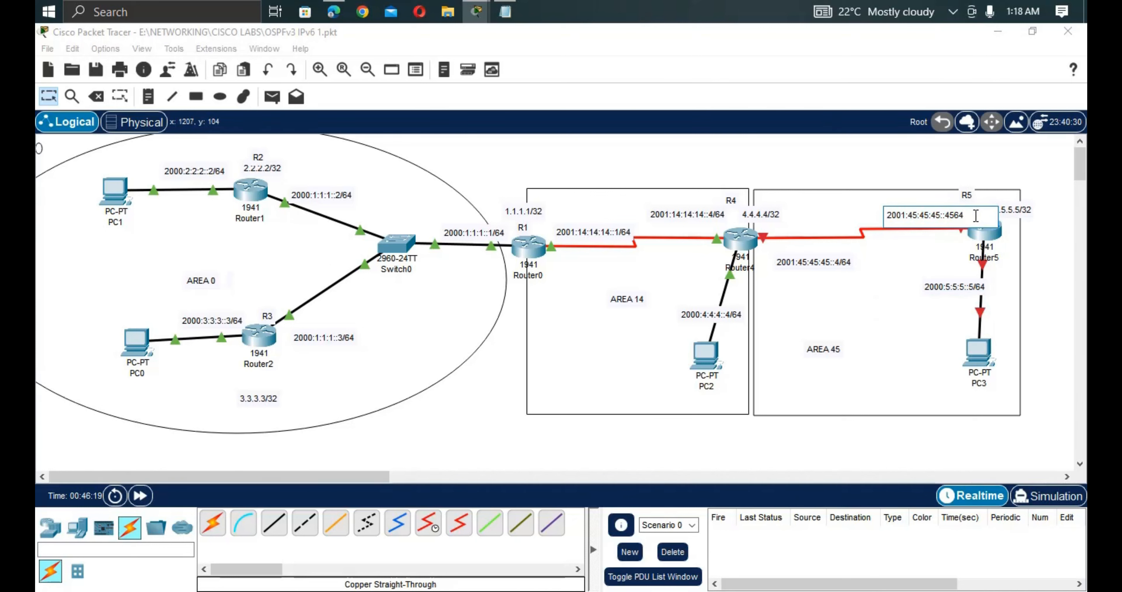
left_click_drag(976, 216, 878, 217)
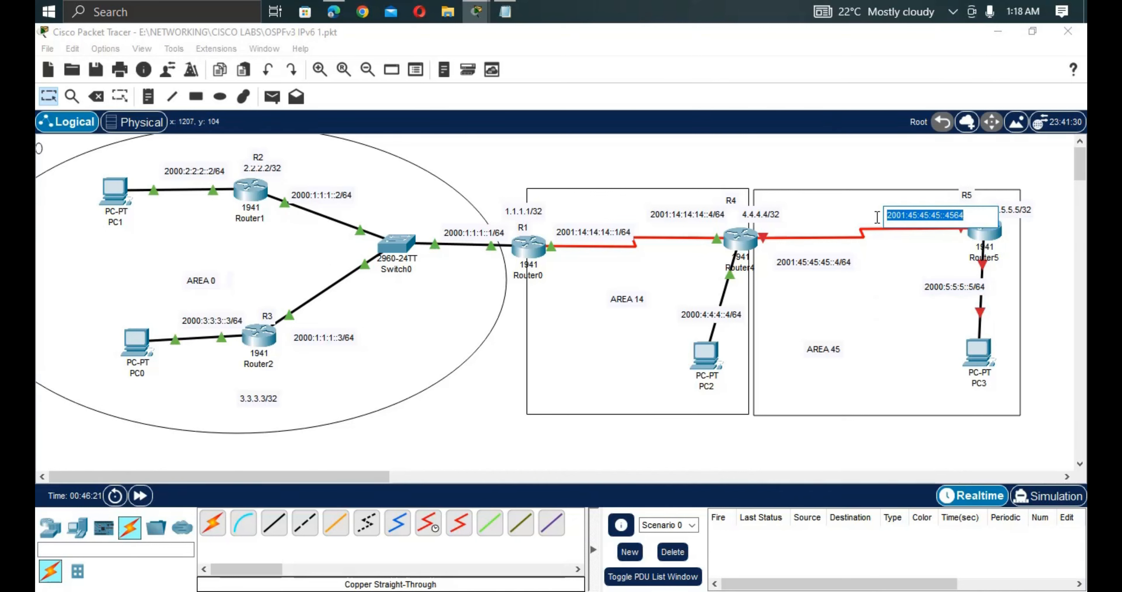
key("BackSpace")
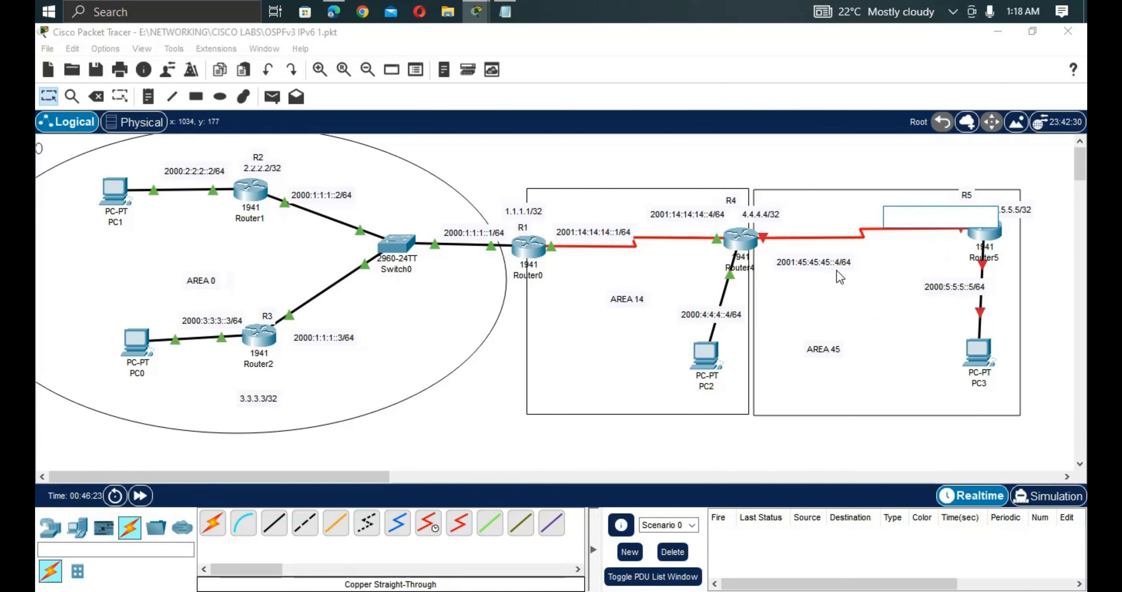
double_click(843, 262)
left_click_drag(852, 261, 780, 266)
key("ctrl+c")
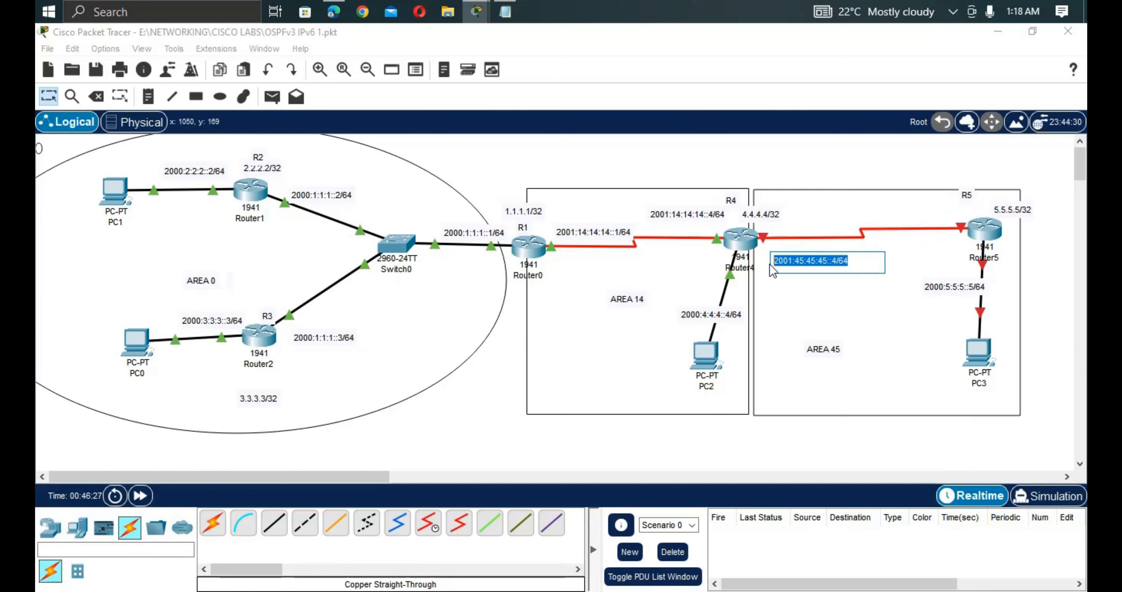
double_click(903, 252)
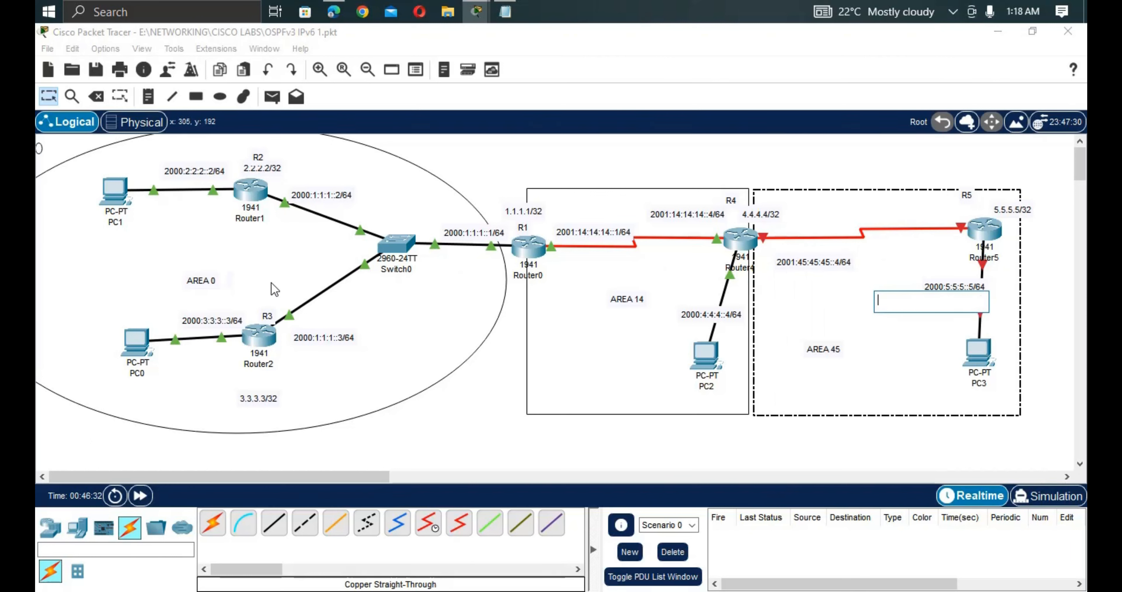
key("ctrl+v")
key("BackSpace")
type("5")
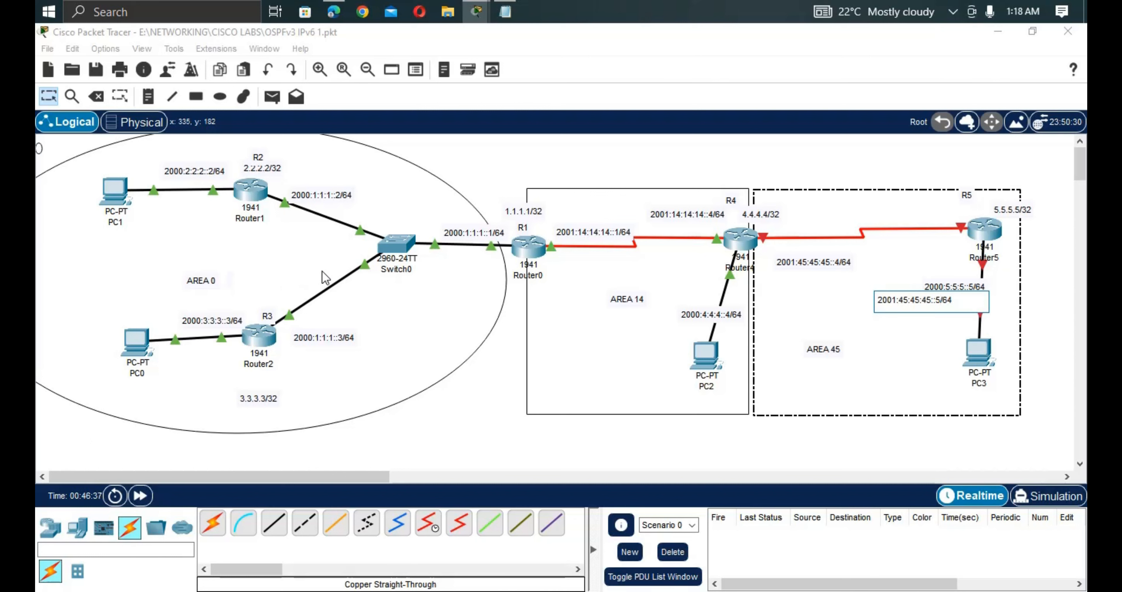
left_click(49, 97)
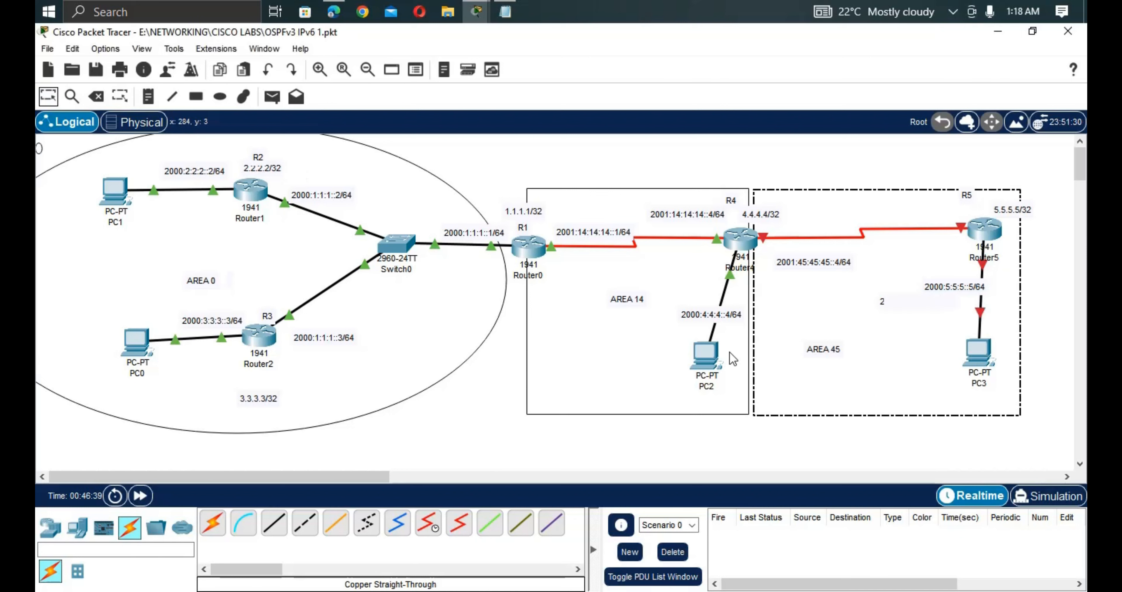
left_click_drag(889, 248, 894, 217)
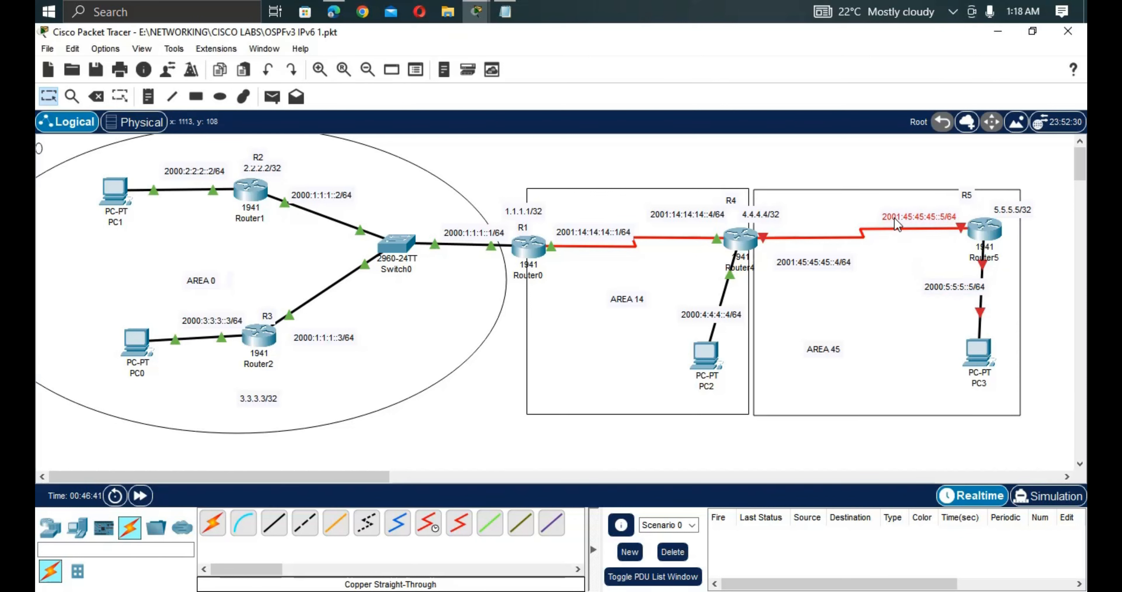
Copy the corrected 2001:45:45:45::5/64 address and reopen Router5's command line.
double_click(929, 215)
left_click_drag(956, 215, 869, 215)
key("ctrl+c")
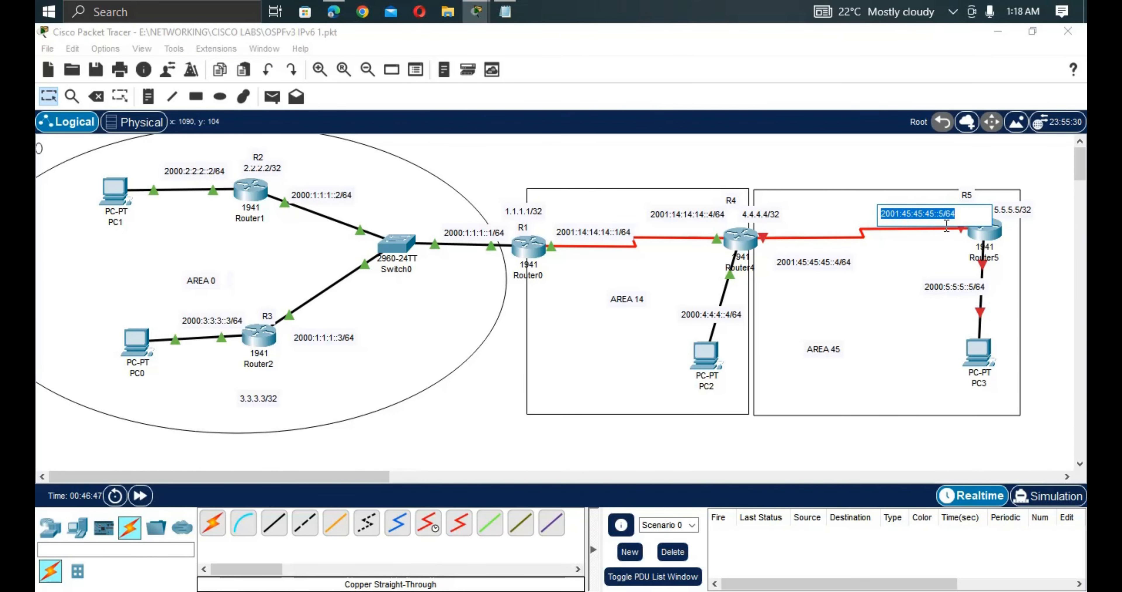
key("Delete")
left_click(979, 240)
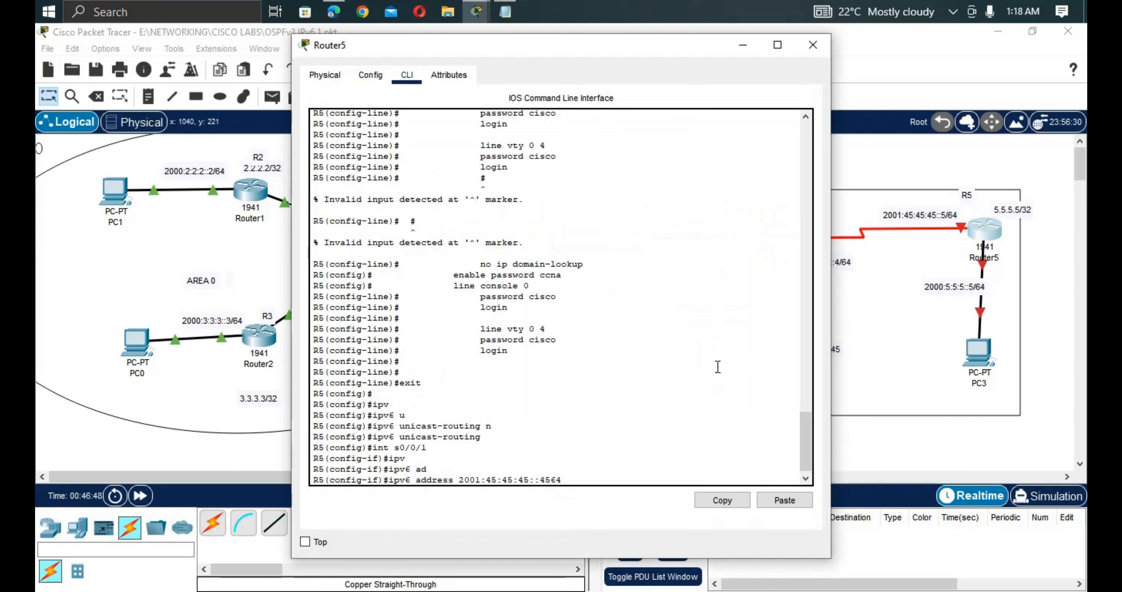
Replace the address on Serial0/0/1 with 2001:45:45:45::5/64 eui-64.
key("BackSpace")
key("BackSpace")
key("BackSpace")
key("BackSpace")
key("BackSpace")
key("BackSpace")
key("BackSpace")
key("BackSpace")
key("BackSpace")
key("BackSpace")
key("BackSpace")
key("BackSpace")
key("BackSpace")
key("BackSpace")
right_click(608, 434)
left_click(633, 460)
type("eu")
key("Tab")
key("Return")
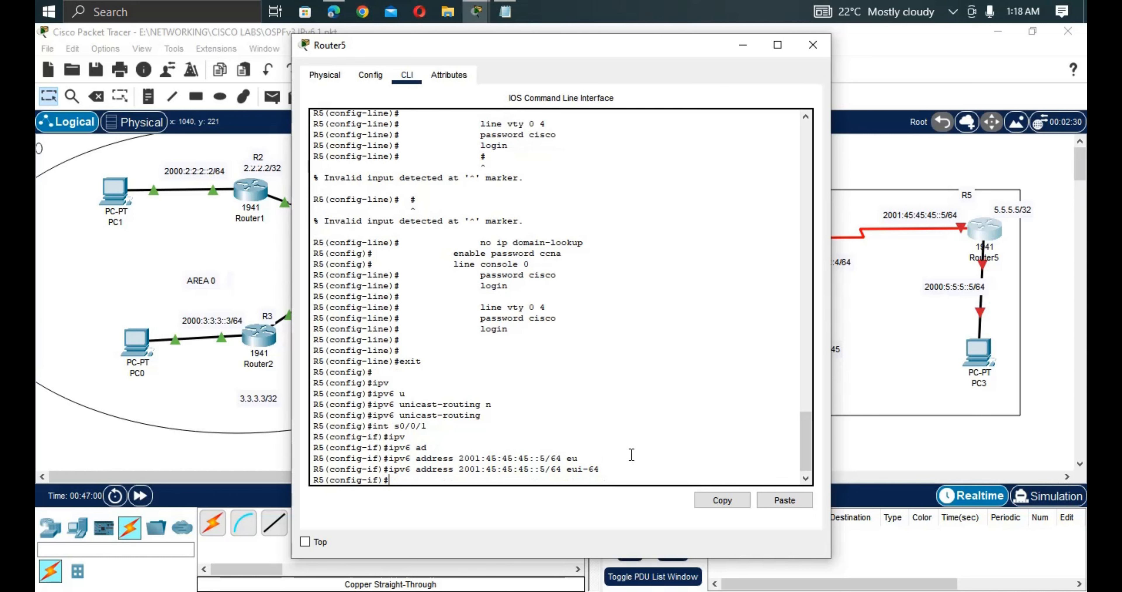
Describe Serial0/0/1 as 'link to R4' and bring it up with no shutdown.
type("des")
key("Tab")
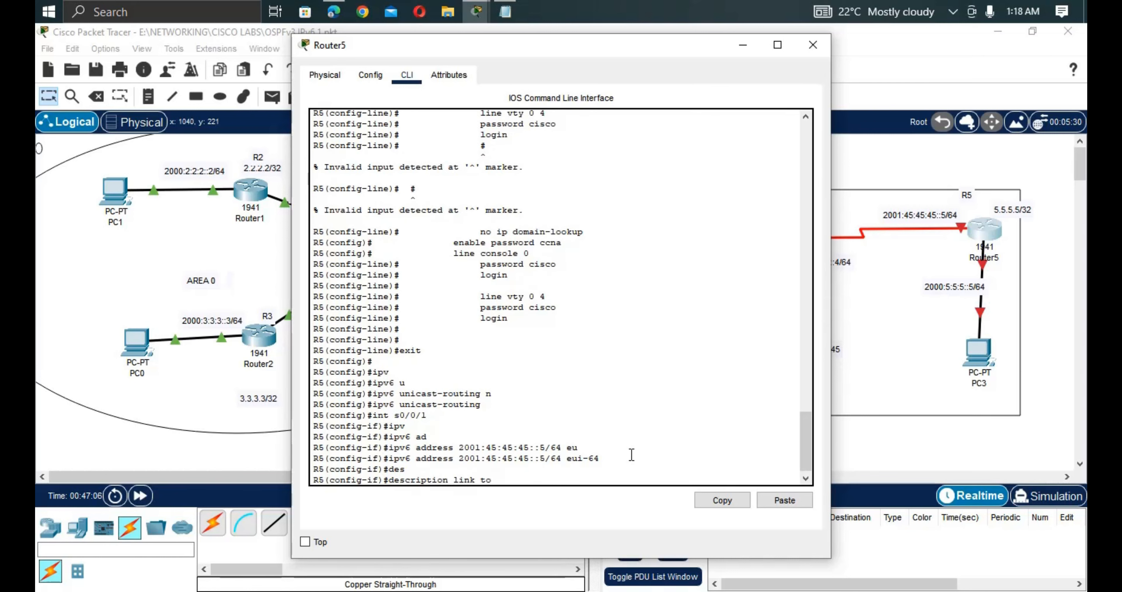
type("link to R4")
key("Return")
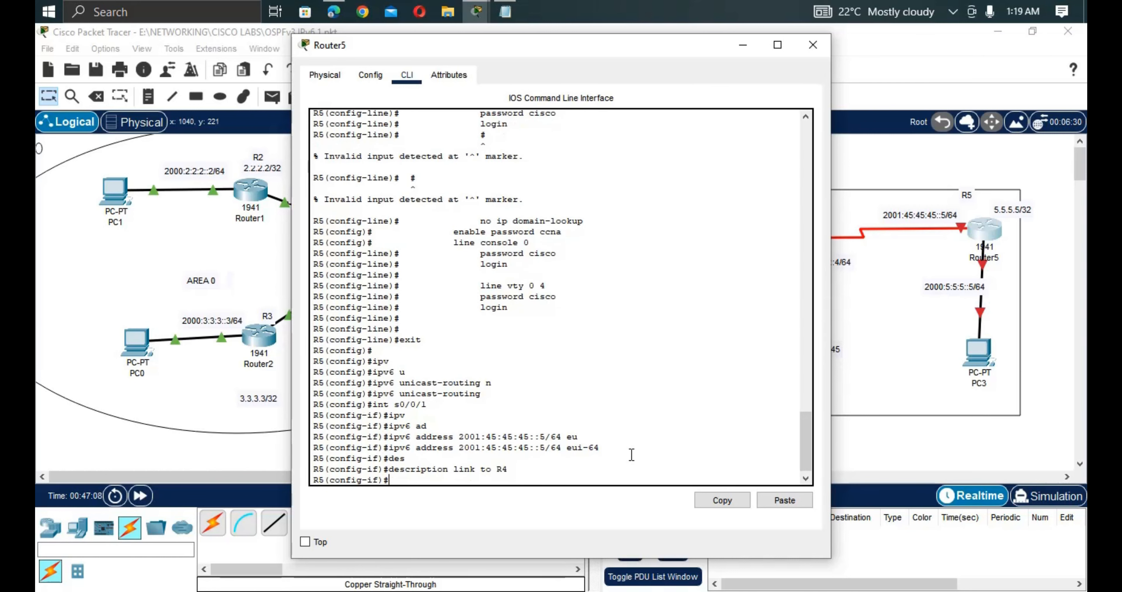
type("no sh")
key("Tab")
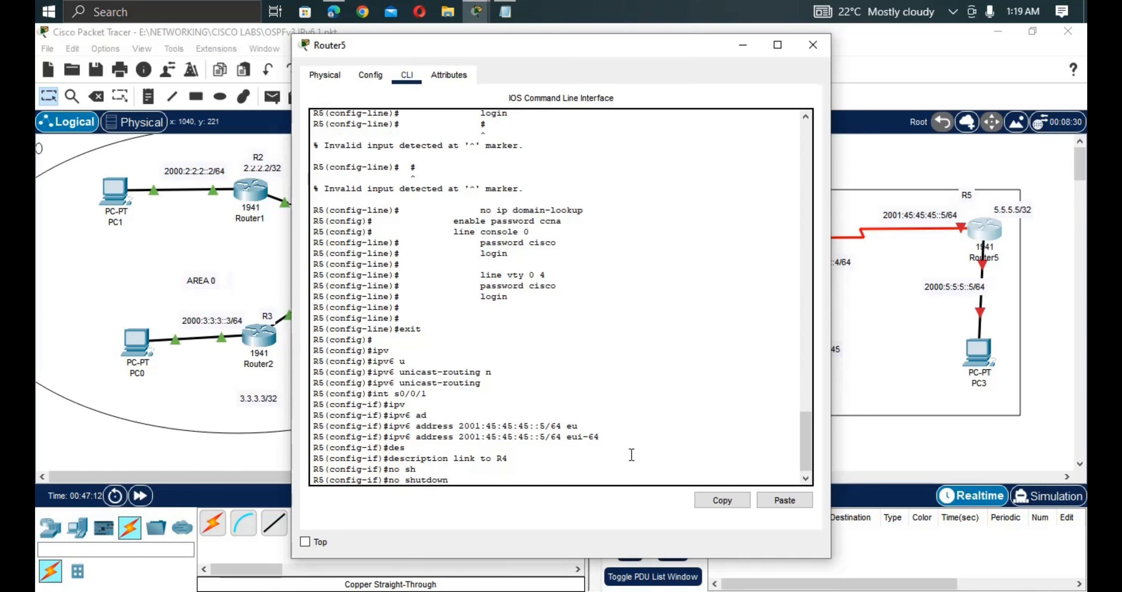
key("Return")
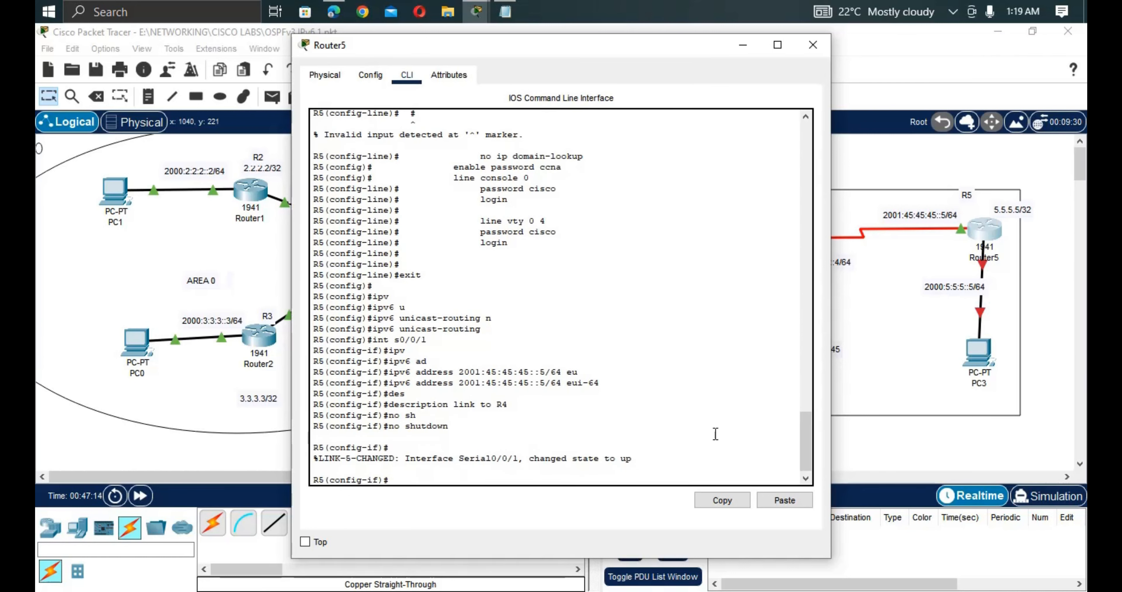
left_click(974, 294)
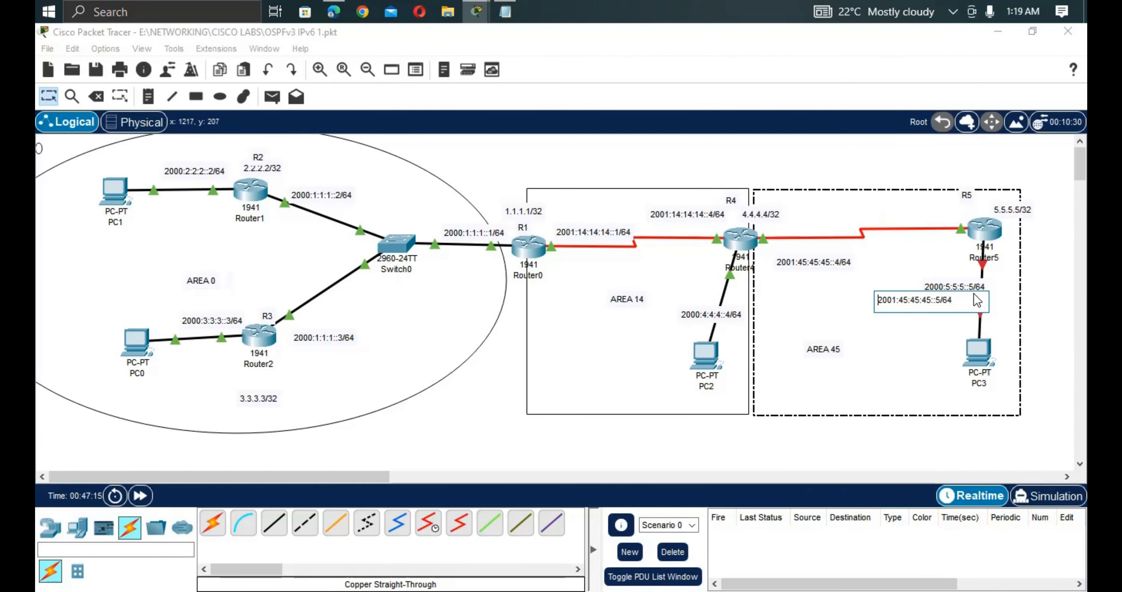
Move the 2001:45:45:45::5/64 note onto the R4–R5 link and copy the 2000:5:5:5::5/64 address.
left_click(960, 300)
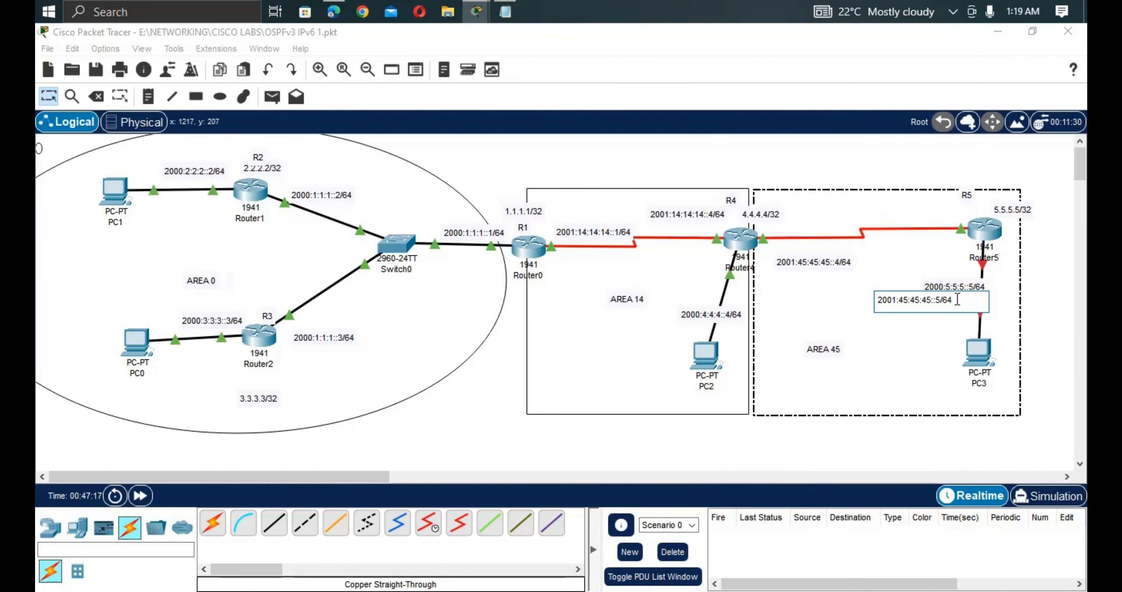
left_click(45, 99)
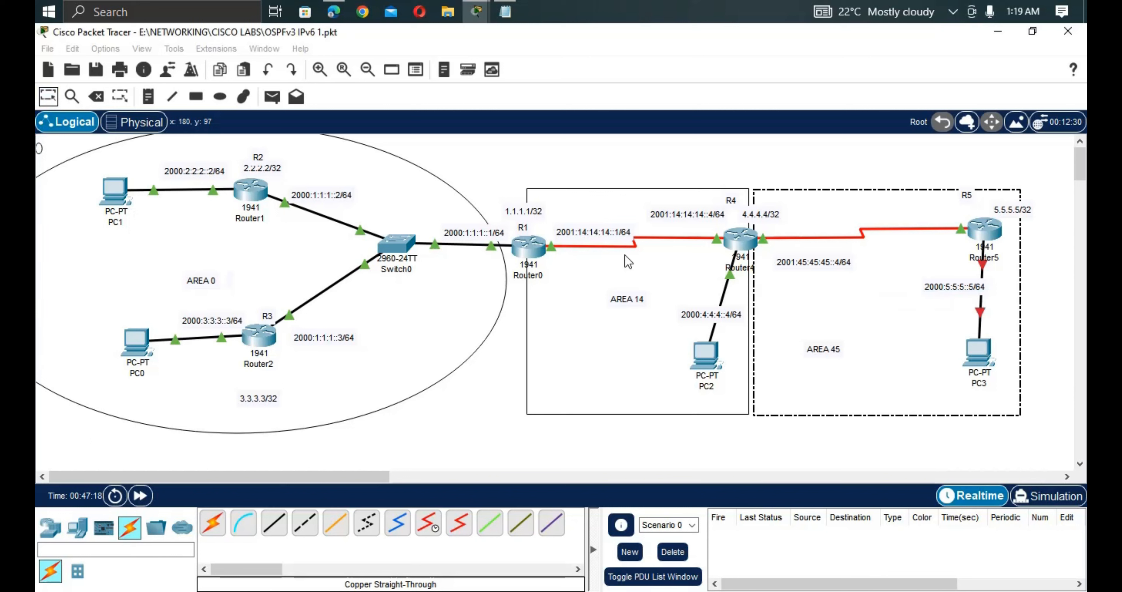
left_click_drag(900, 302, 898, 221)
double_click(965, 288)
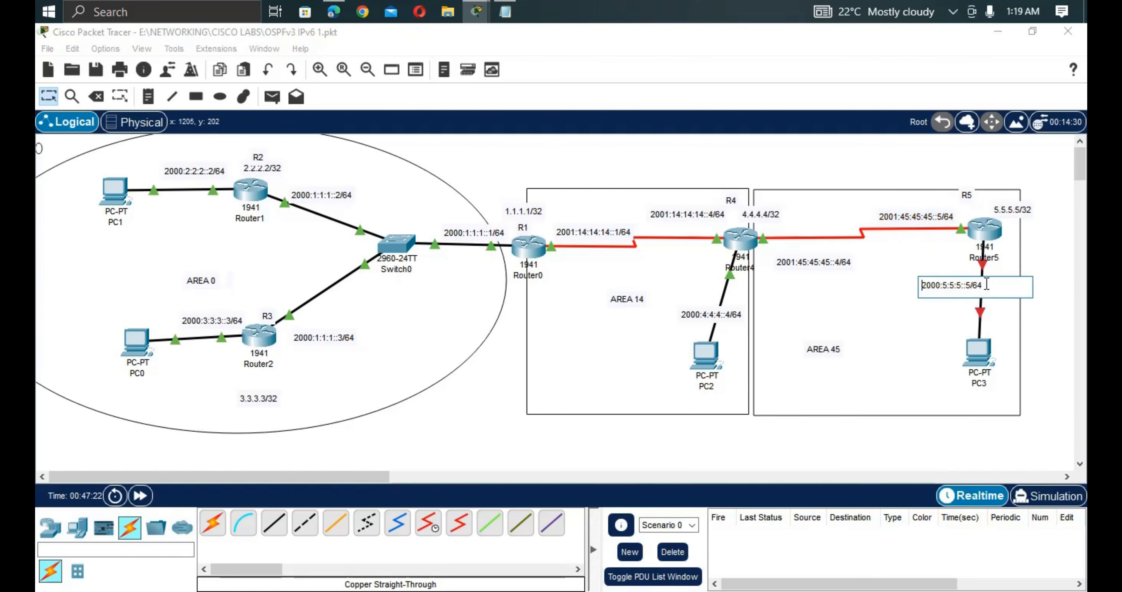
left_click_drag(987, 284, 910, 285)
key("ctrl+c")
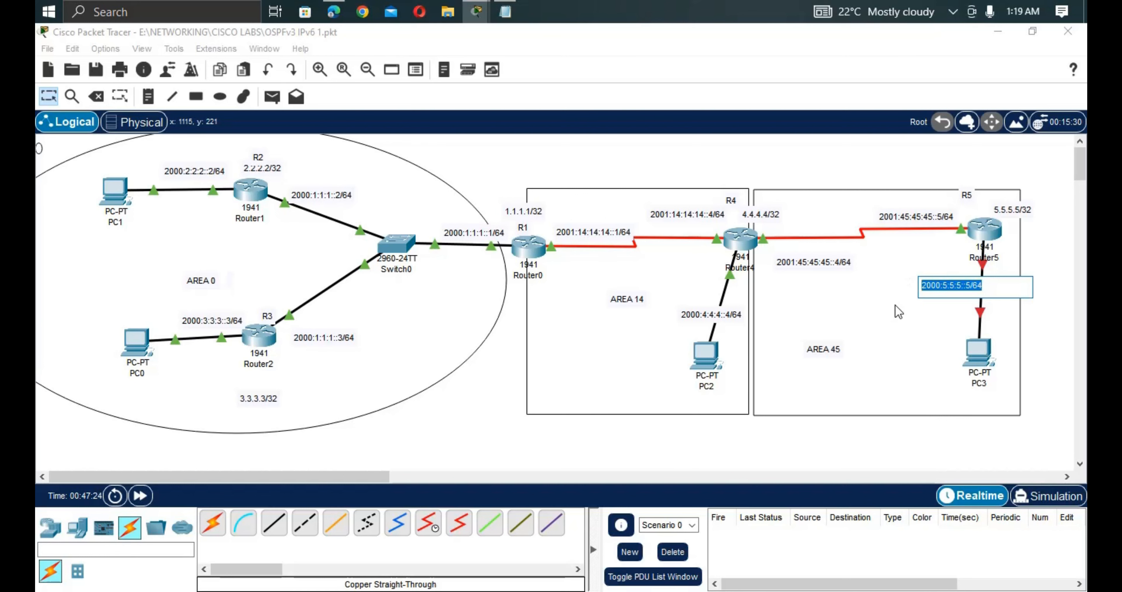
Assign 2000:5:5:5::5/64 eui-64 to Router5's GigabitEthernet0/1.
left_click(995, 237)
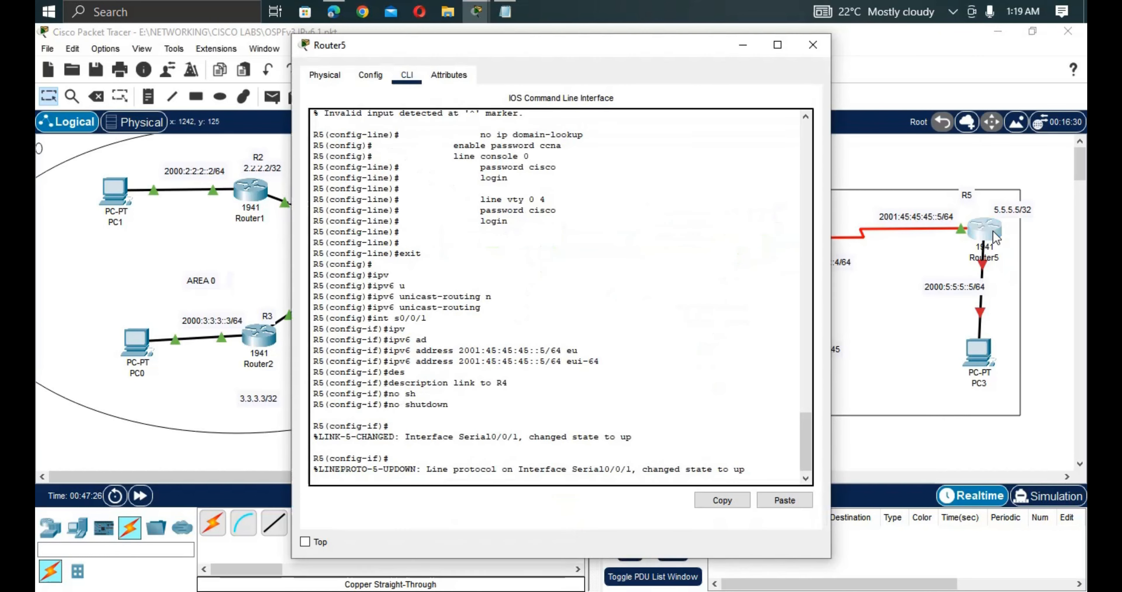
key("Return")
key("Return")
type("ig-if)#i")
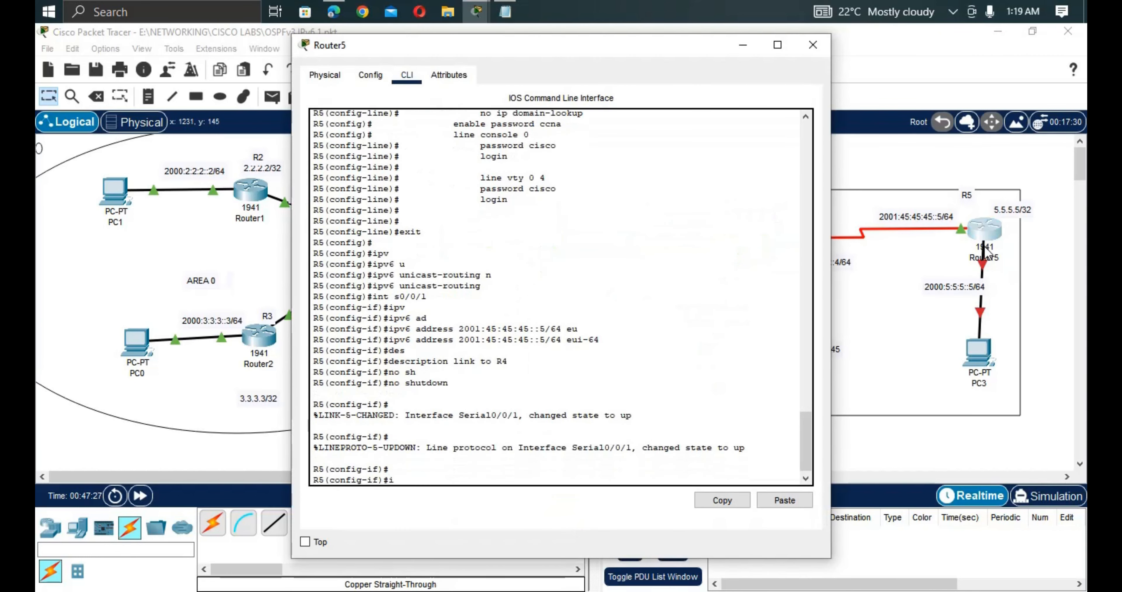
type("nt g0/1")
key("Return")
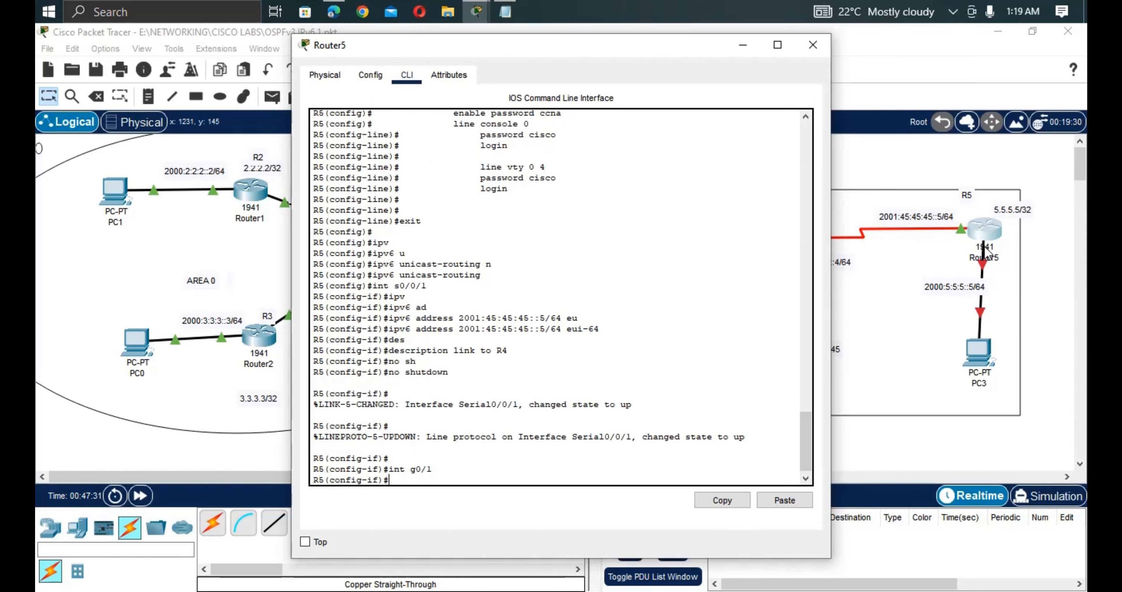
type("ipv")
key("Tab")
type("a")
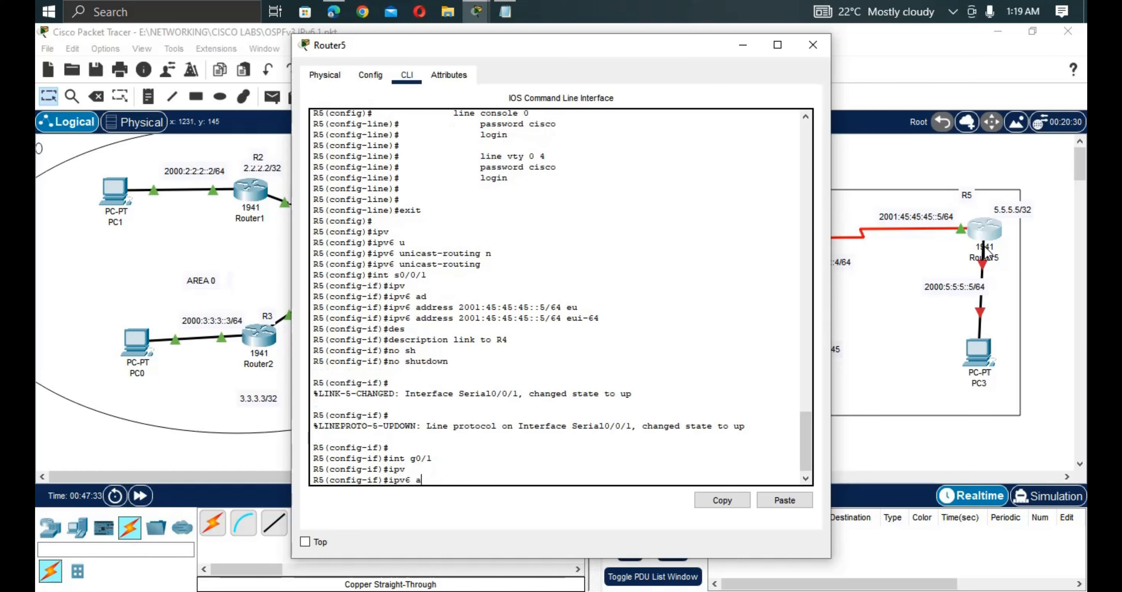
type("d")
key("Tab")
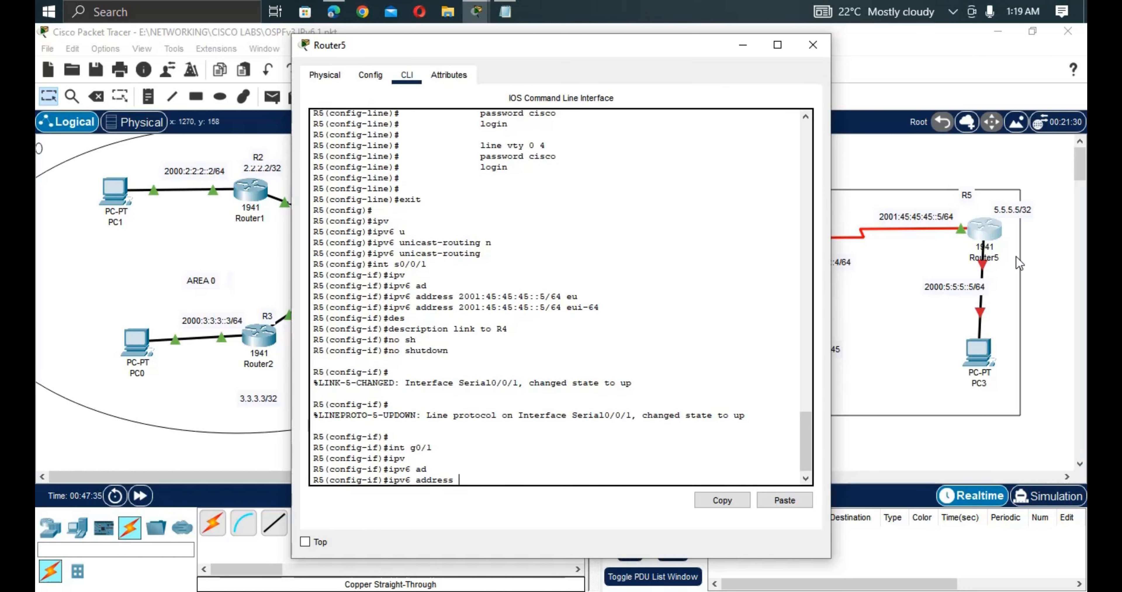
right_click(493, 350)
left_click(504, 373)
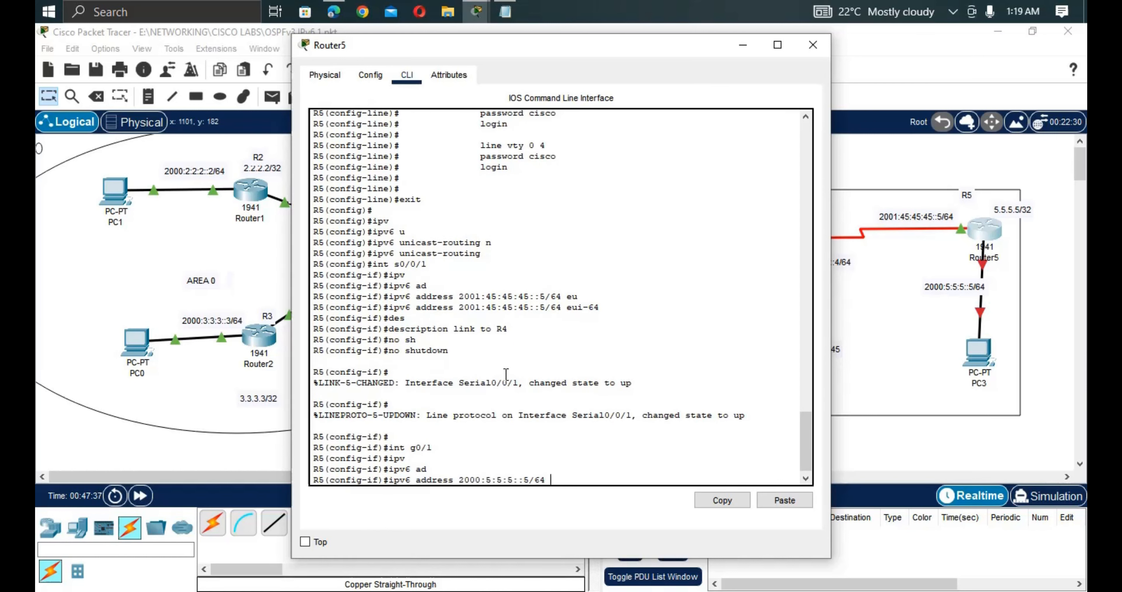
type("e")
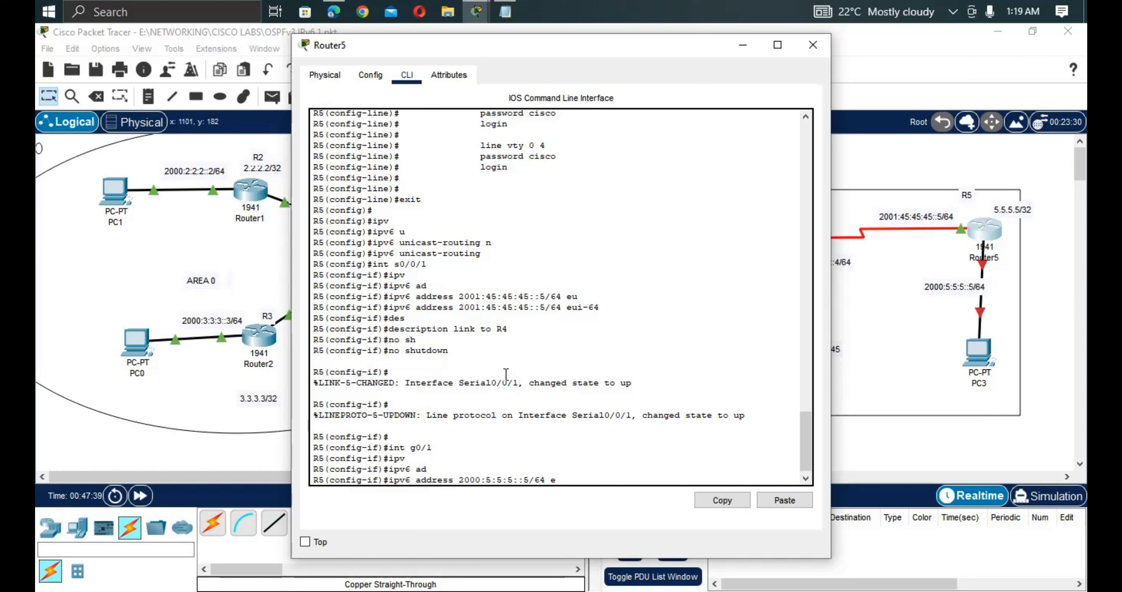
key("Tab")
key("Return")
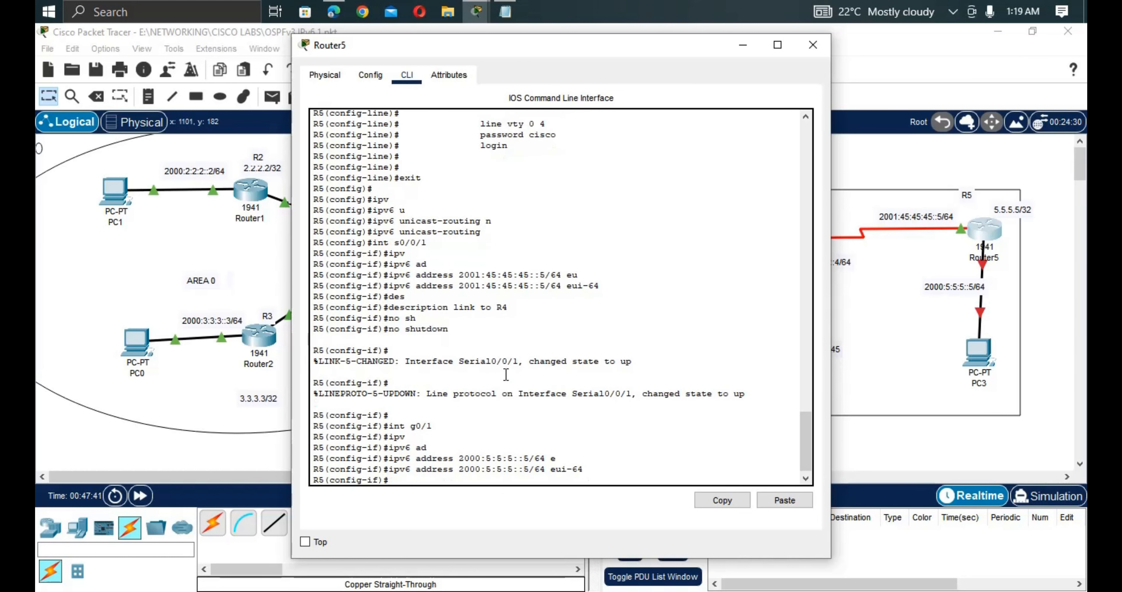
Describe GigabitEthernet0/1 as 'link local LAN', enable it, and begin the int lo0 command.
type("des")
key("Tab")
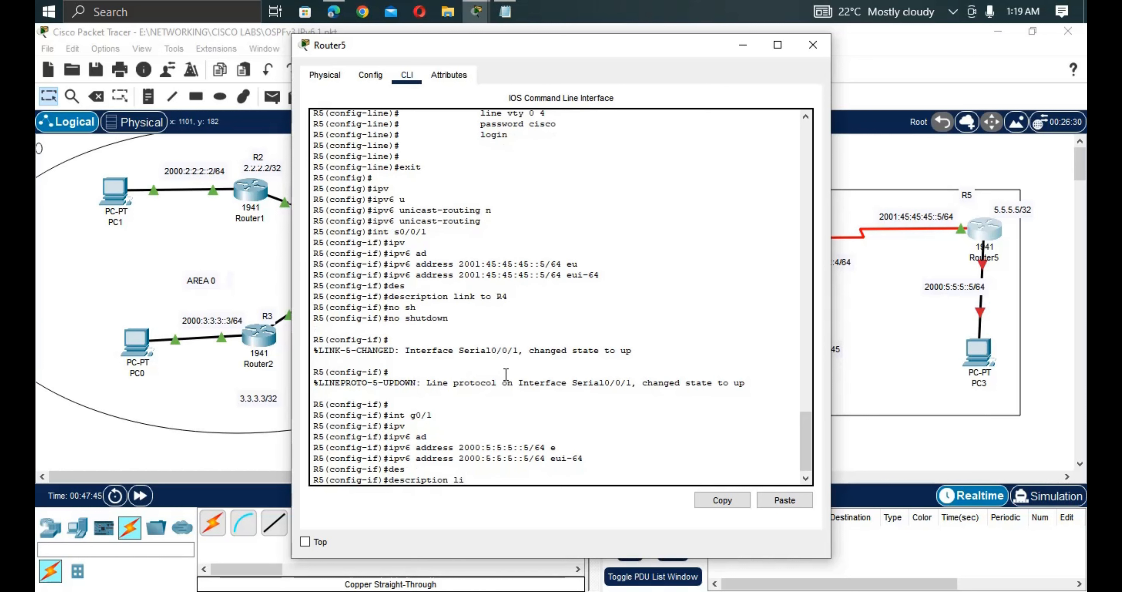
type("link local LAN")
key("Return")
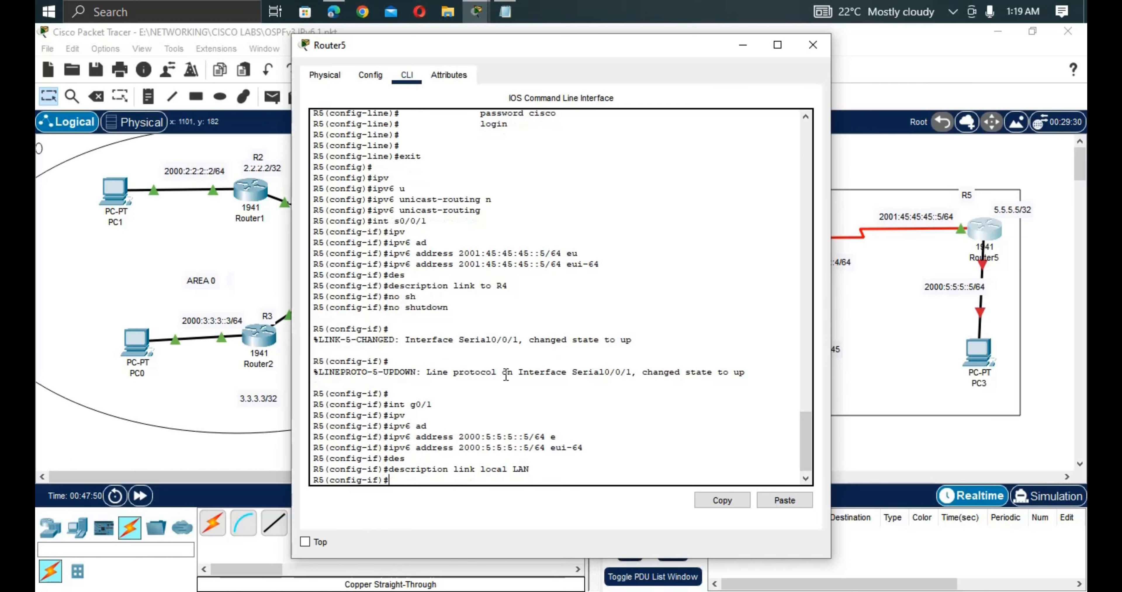
type("no shut")
key("Return")
key("Return")
key("Return")
key("Return")
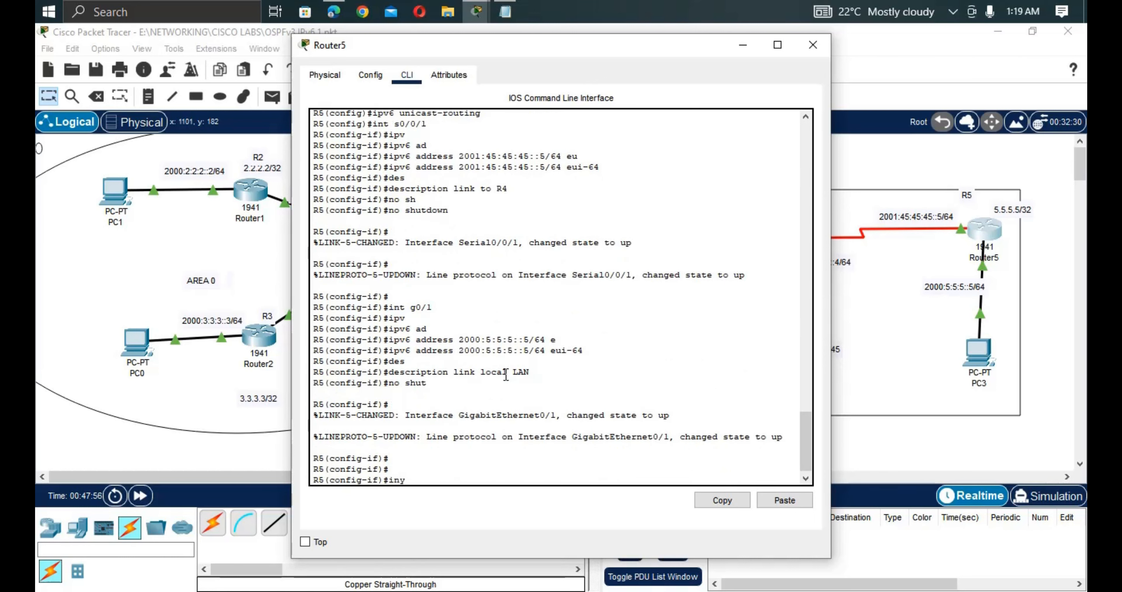
type("inr")
type(" lo0")
Enter Loopback0 on R5 and give it 5.5.5.5 with mask 255.255.255.255.
key("Return")
type("ip a")
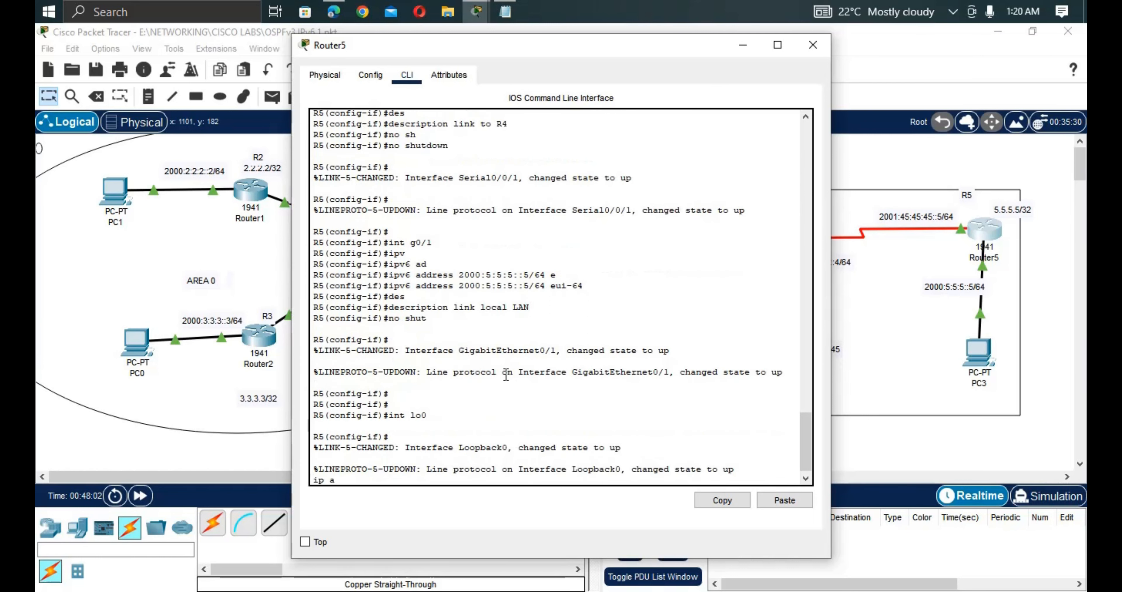
type("d")
key("Tab")
type("5")
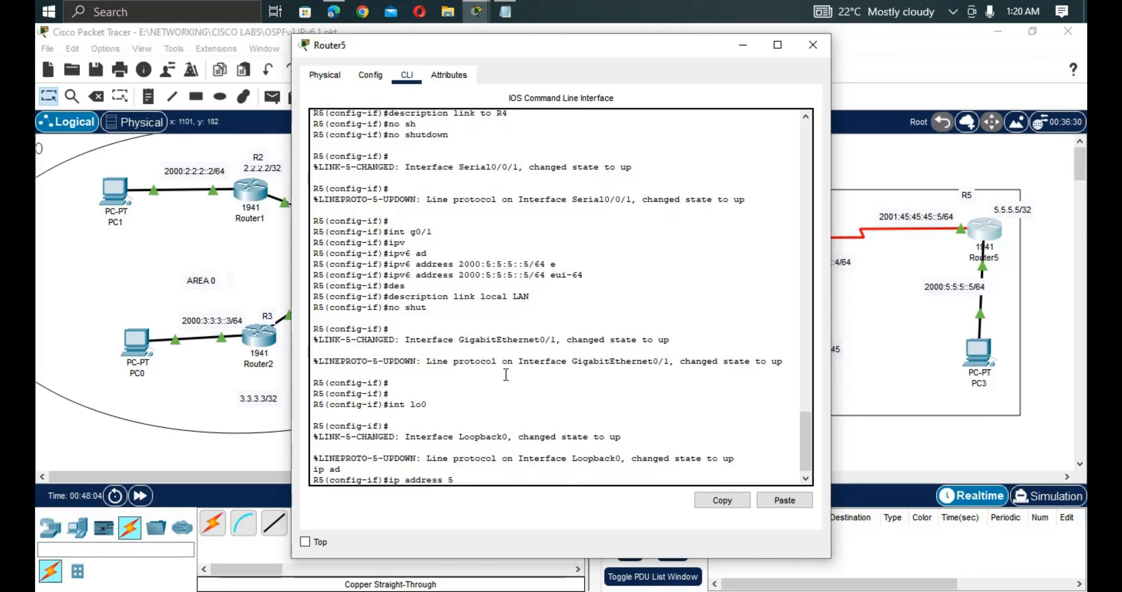
type(".5.5.5 255.255.255.2")
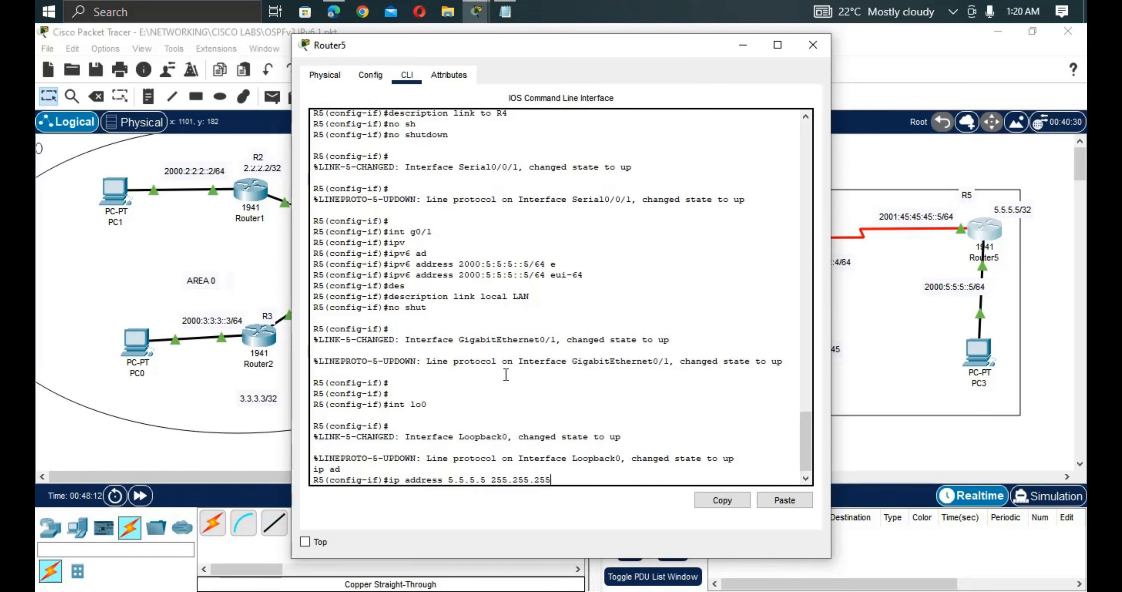
type("55")
key("Return")
key("Return")
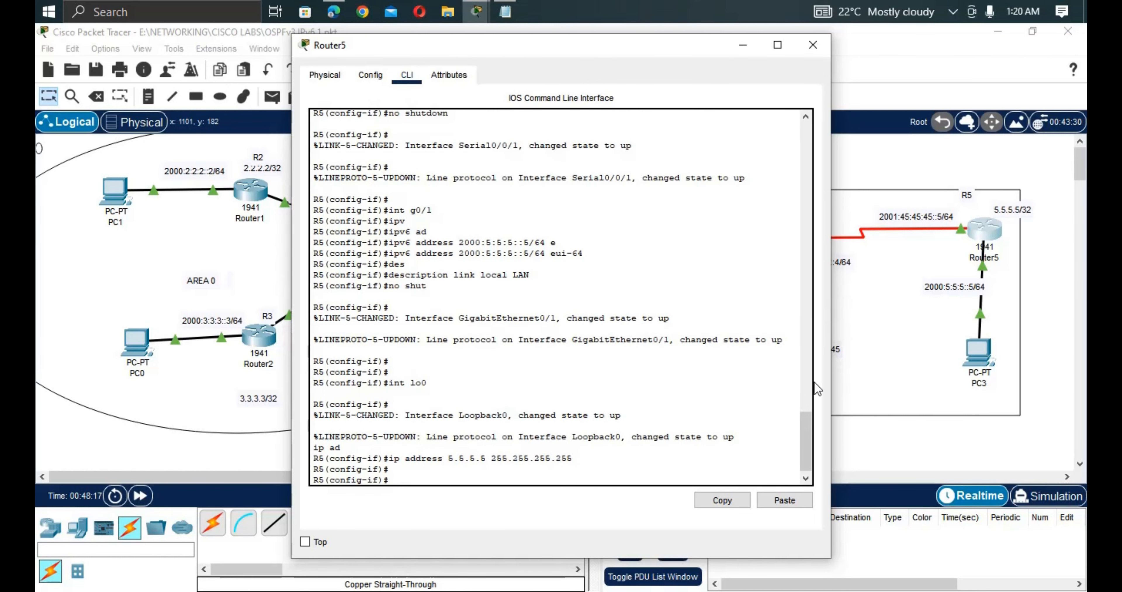
left_click(886, 373)
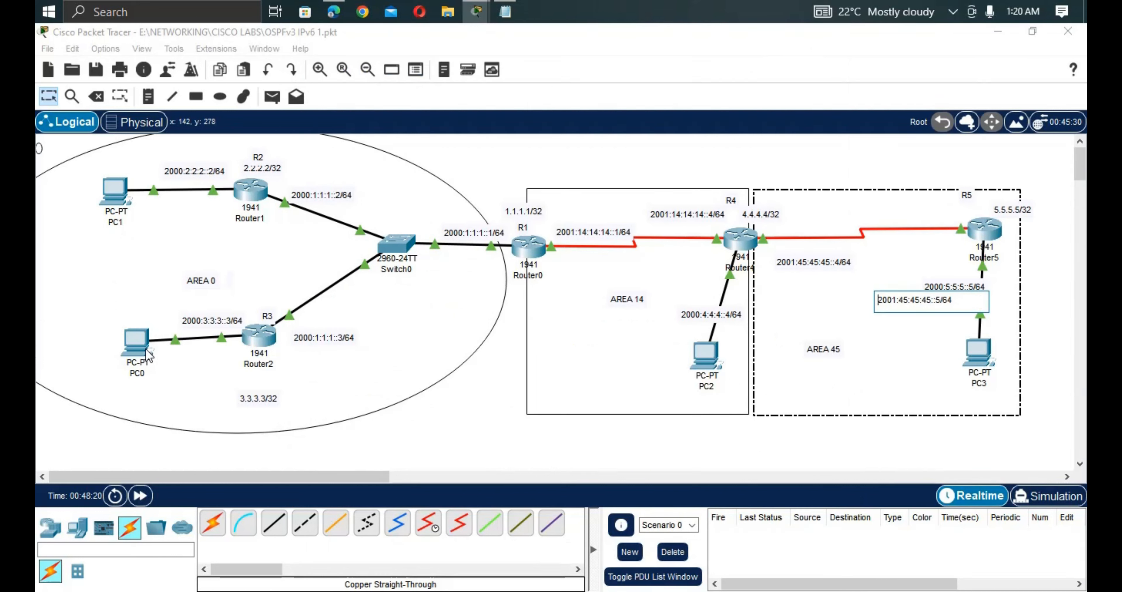
Add an 'IP Auto' note by PC1 and paste copies beside PC0, PC2 and PC3.
left_click_drag(150, 354, 144, 351)
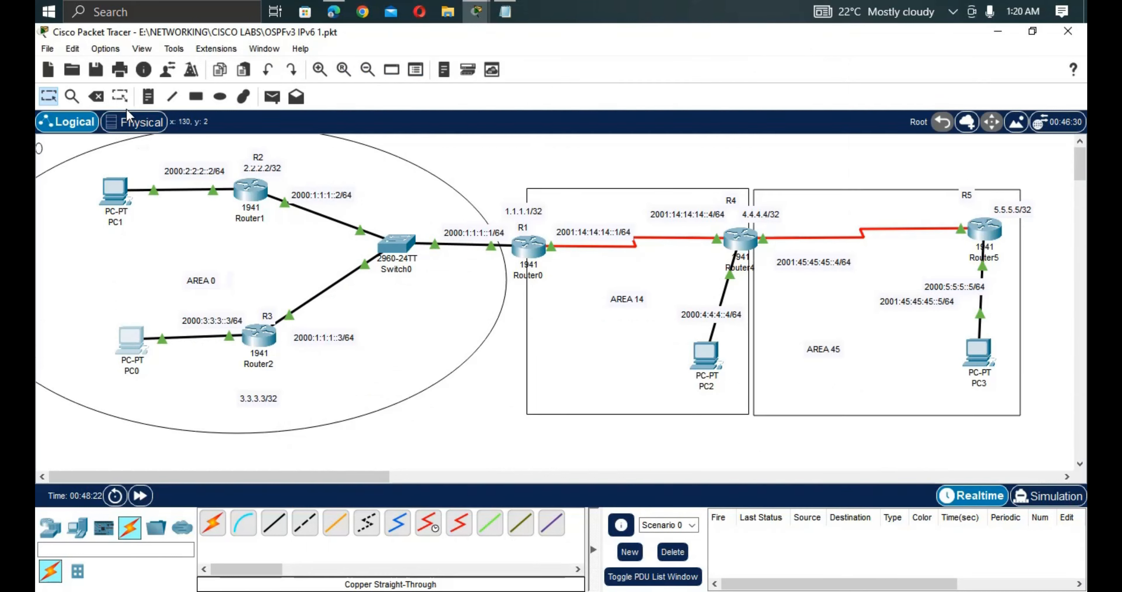
left_click(149, 97)
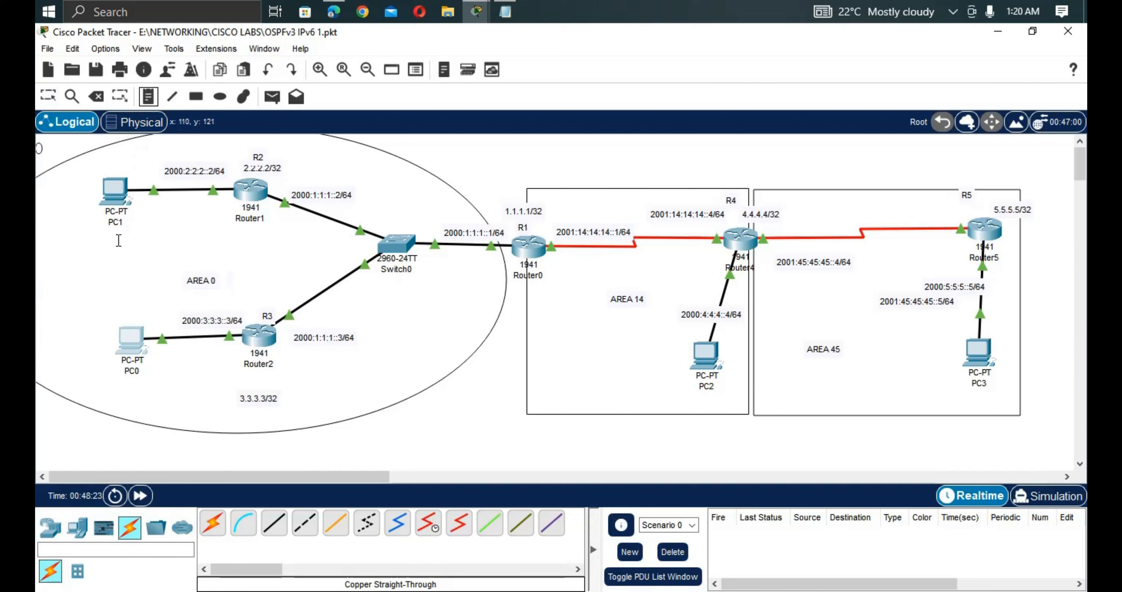
left_click(98, 241)
type(":")
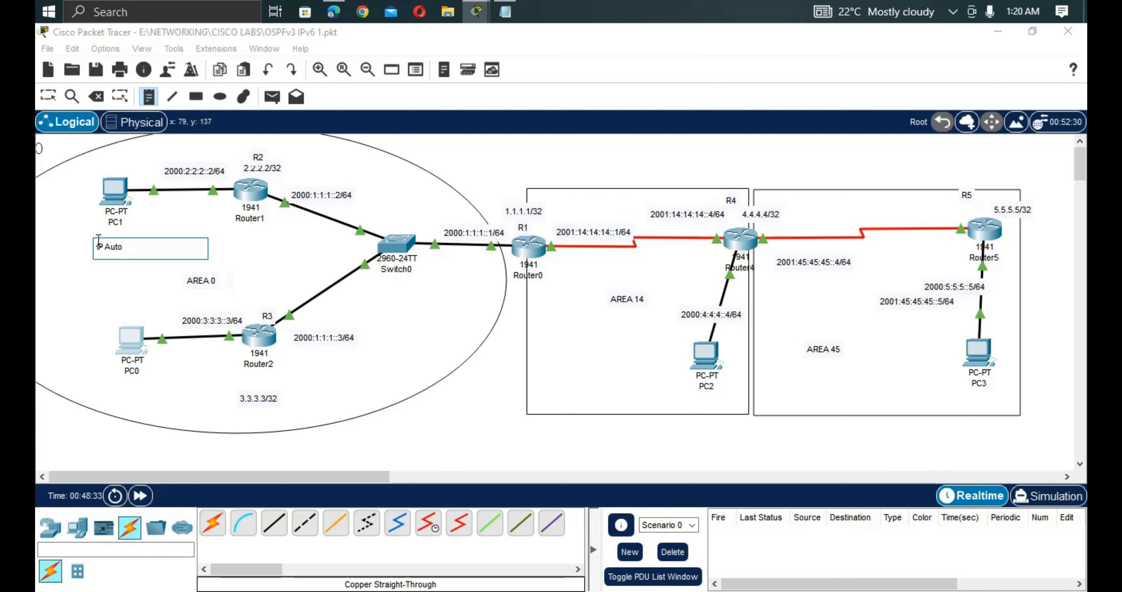
left_click_drag(141, 245, 79, 243)
key("ctrl+c")
left_click(114, 345)
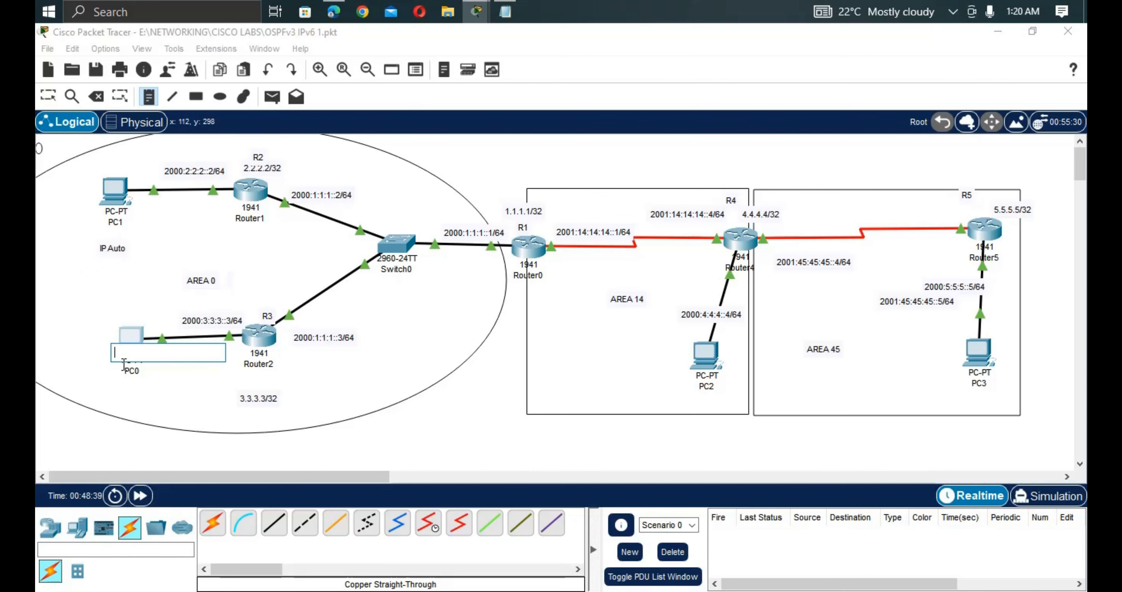
key("ctrl+v")
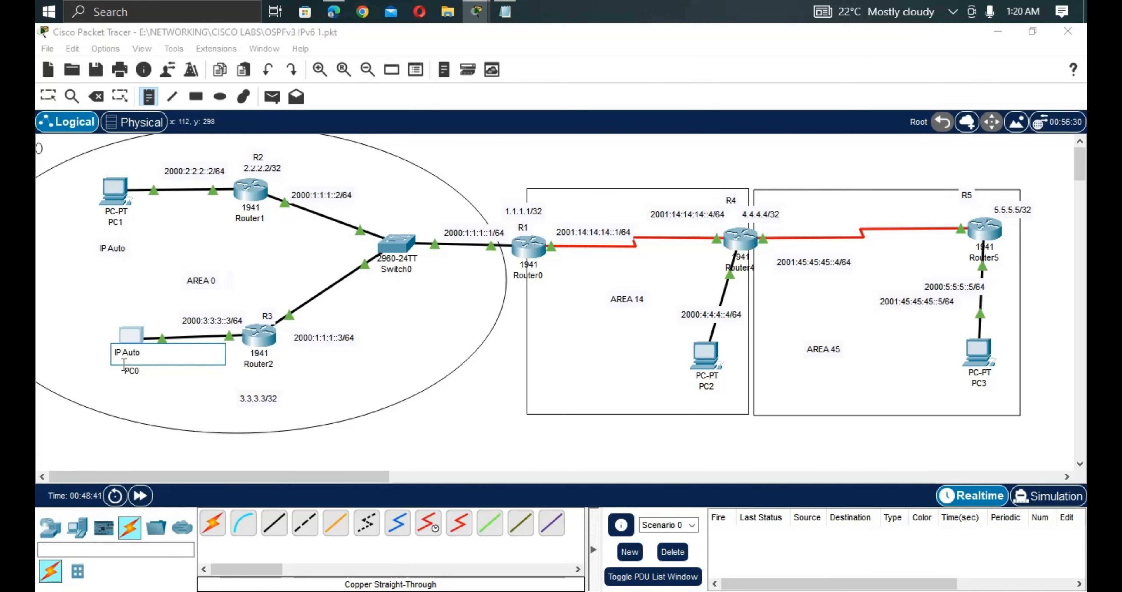
left_click(659, 394)
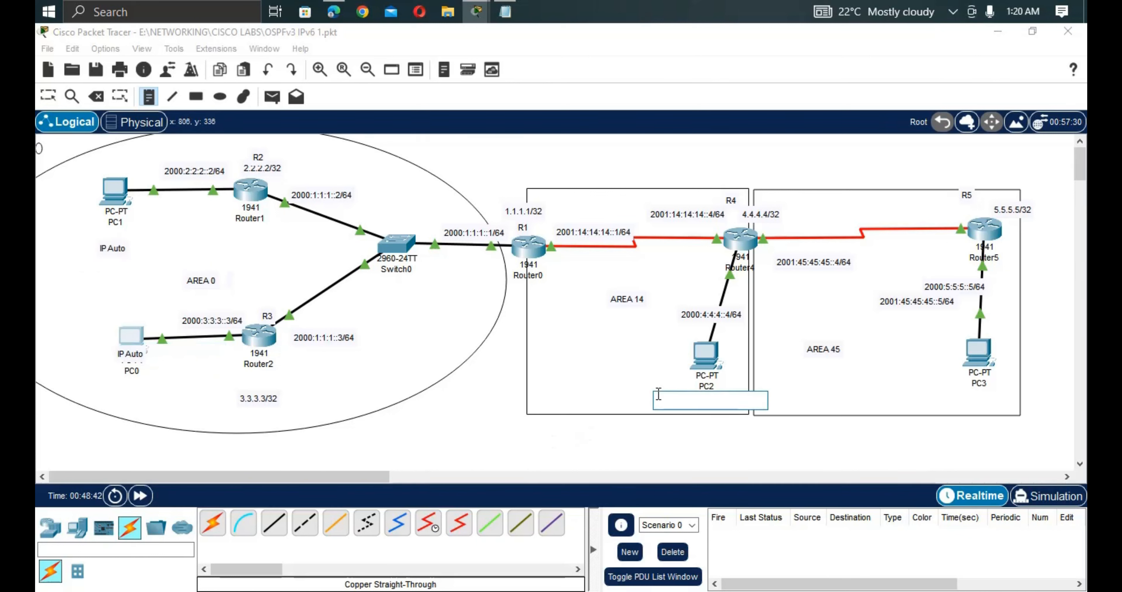
key("ctrl+v")
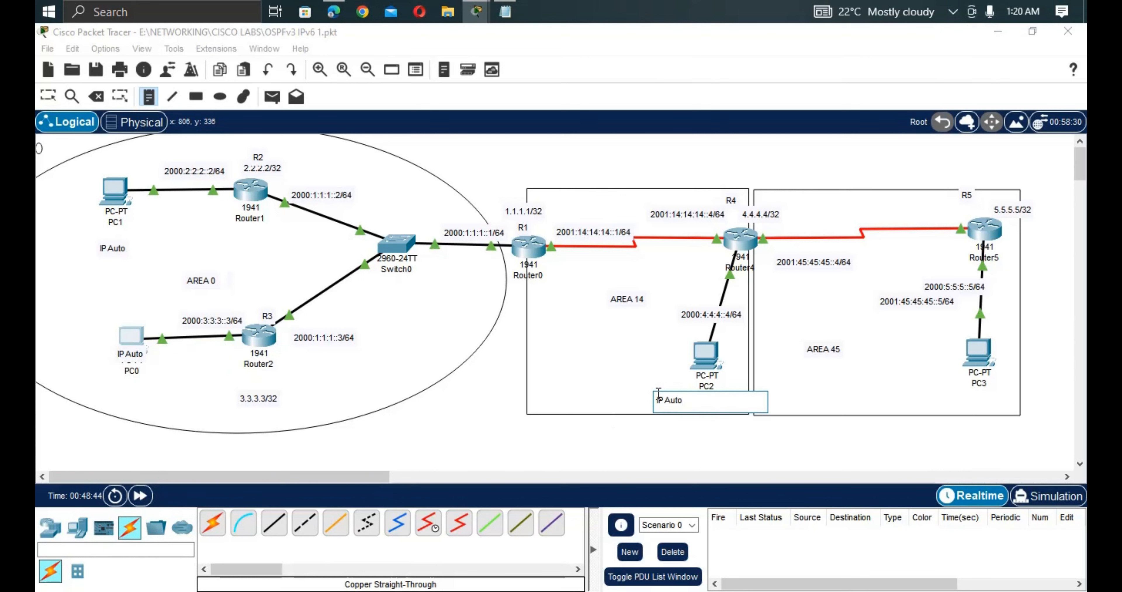
left_click(931, 398)
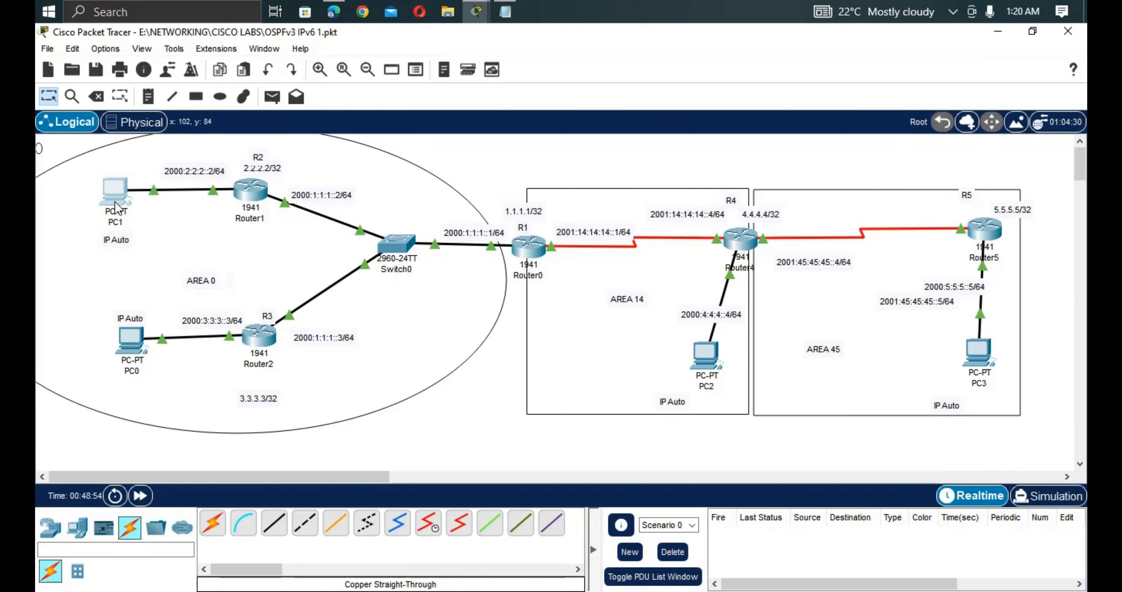
Set PC1's IPv6 to Automatic, obtaining 2000:2:2:2:203:E4FF:FEEC:8DB5/64.
left_click(116, 204)
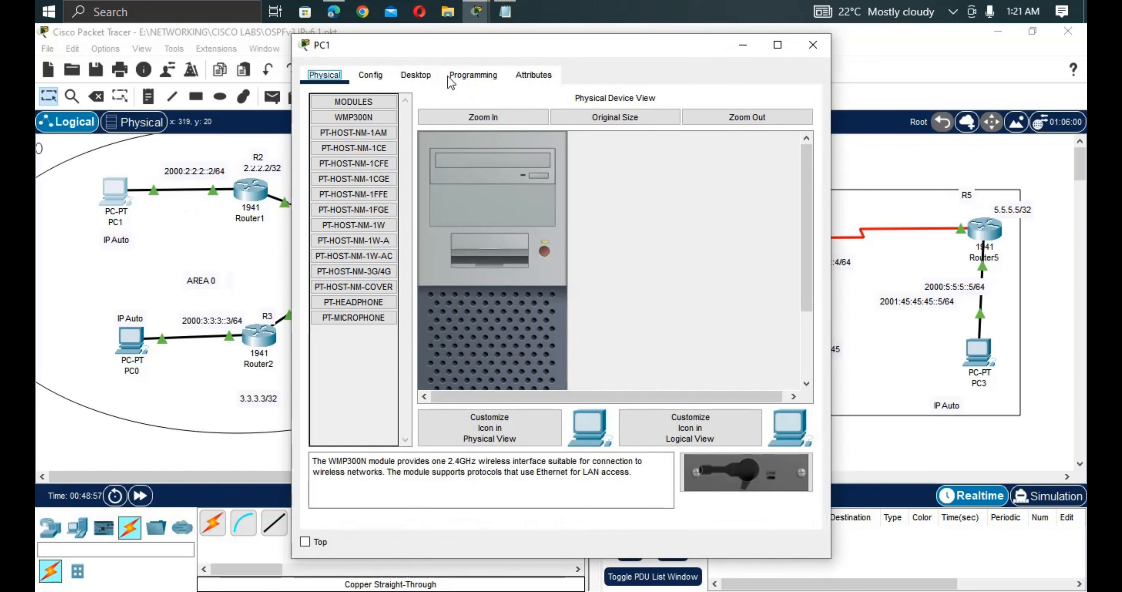
left_click(424, 82)
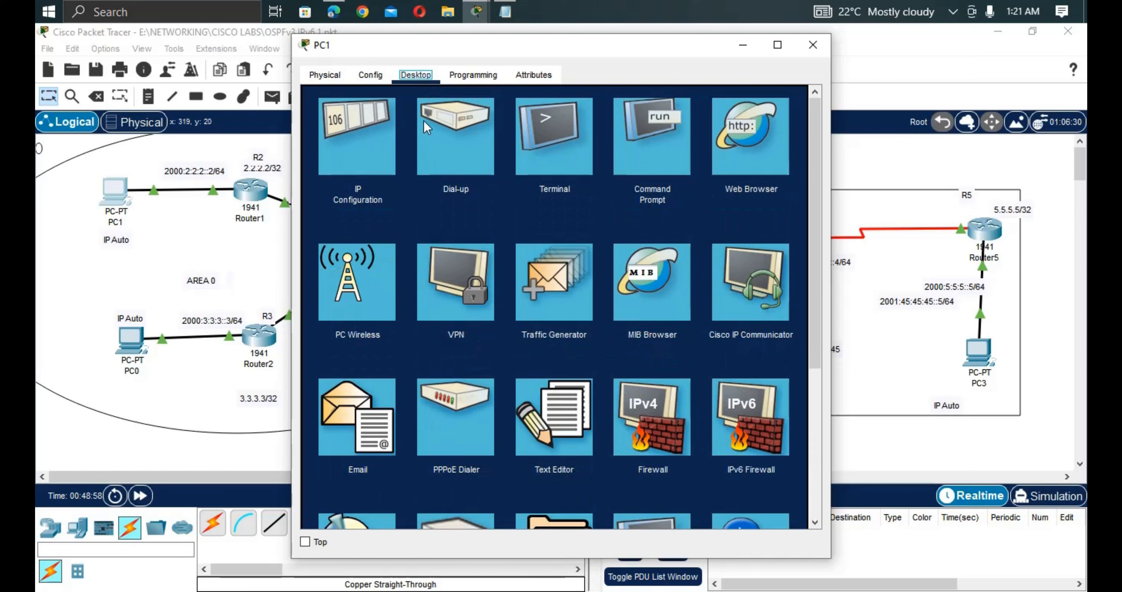
left_click(377, 161)
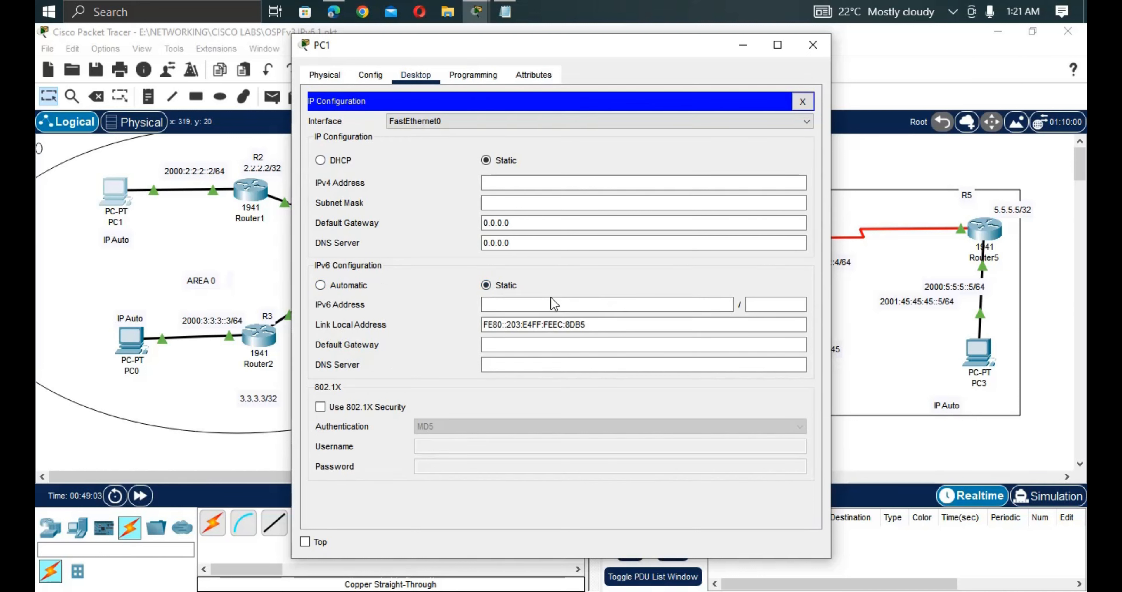
left_click(344, 286)
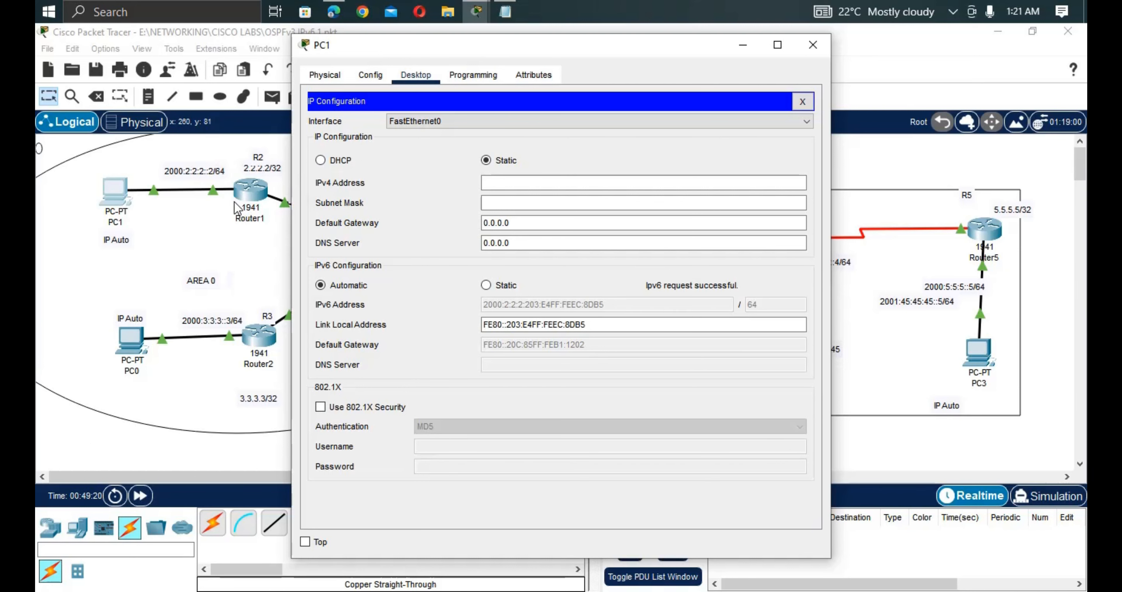
left_click(231, 280)
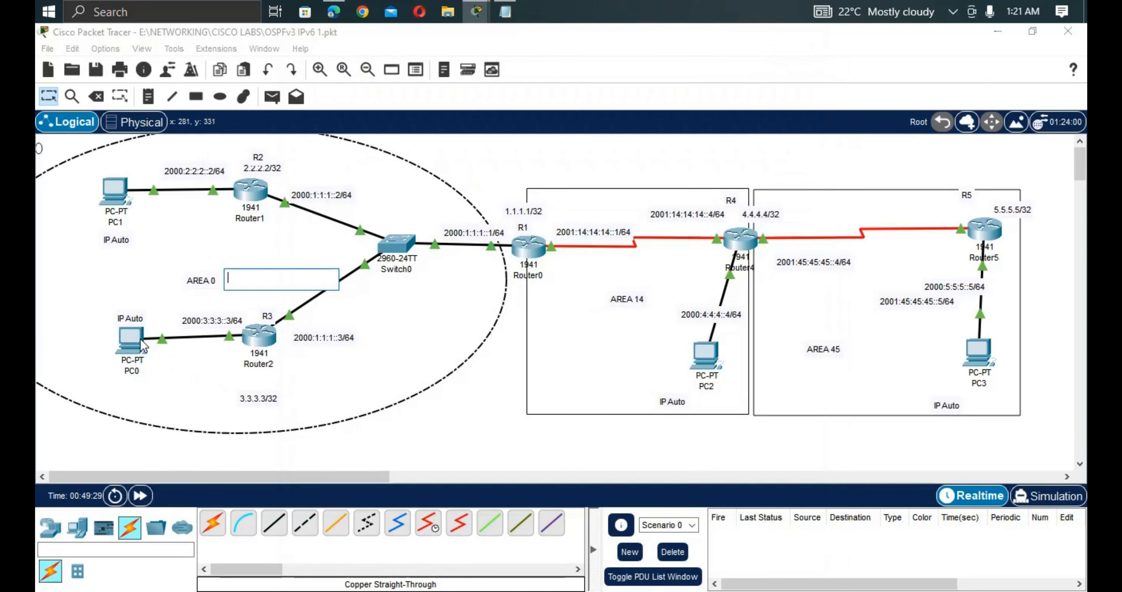
left_click(140, 340)
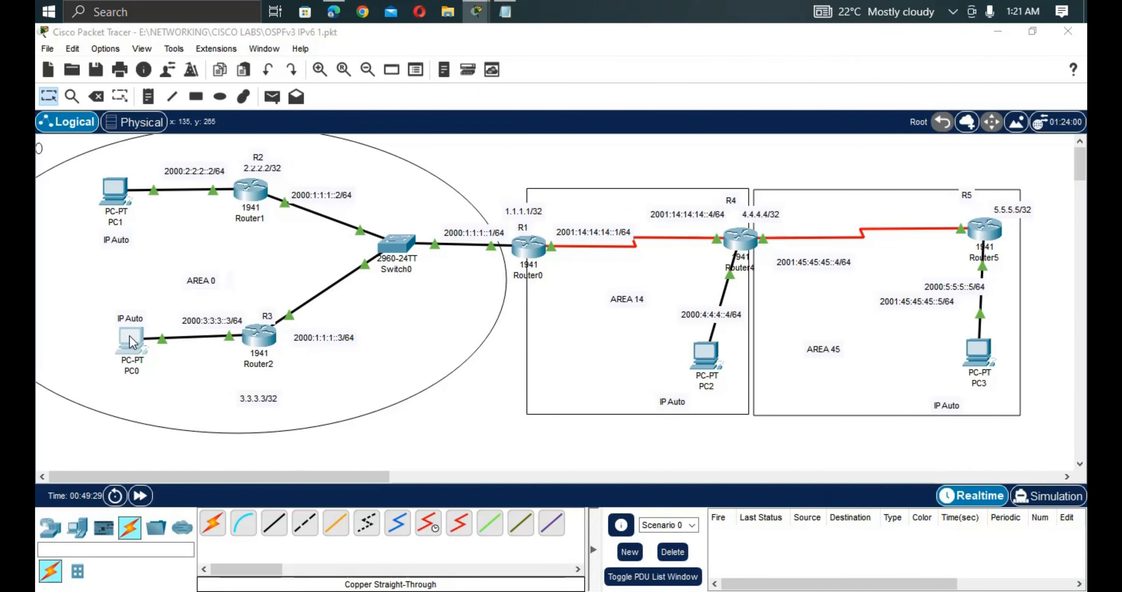
Set PC0's IPv6 configuration to Automatic.
left_click(133, 343)
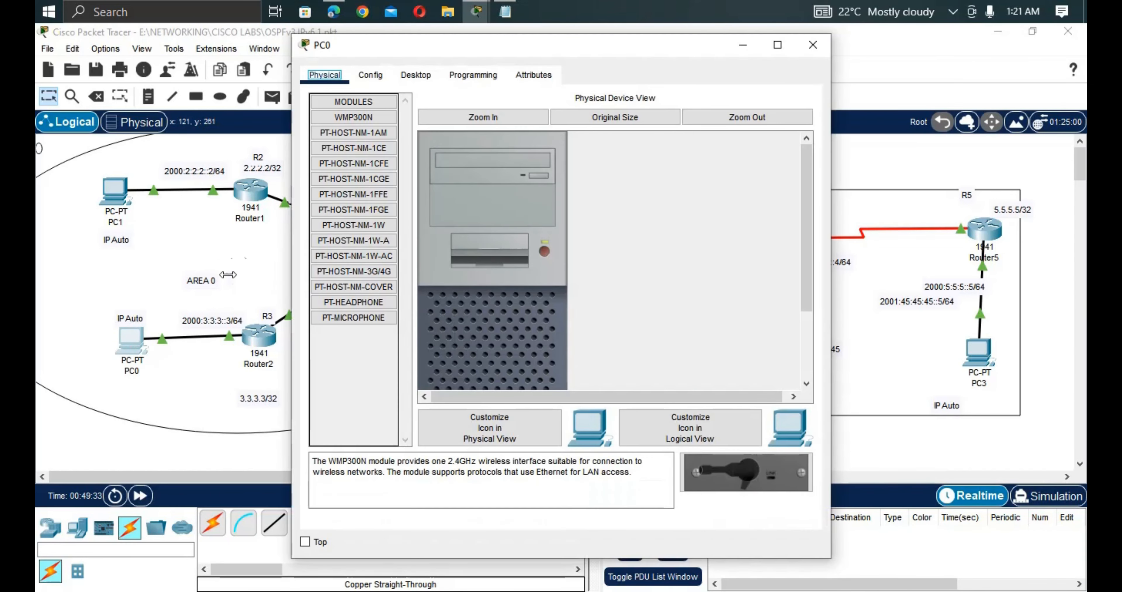
left_click(416, 75)
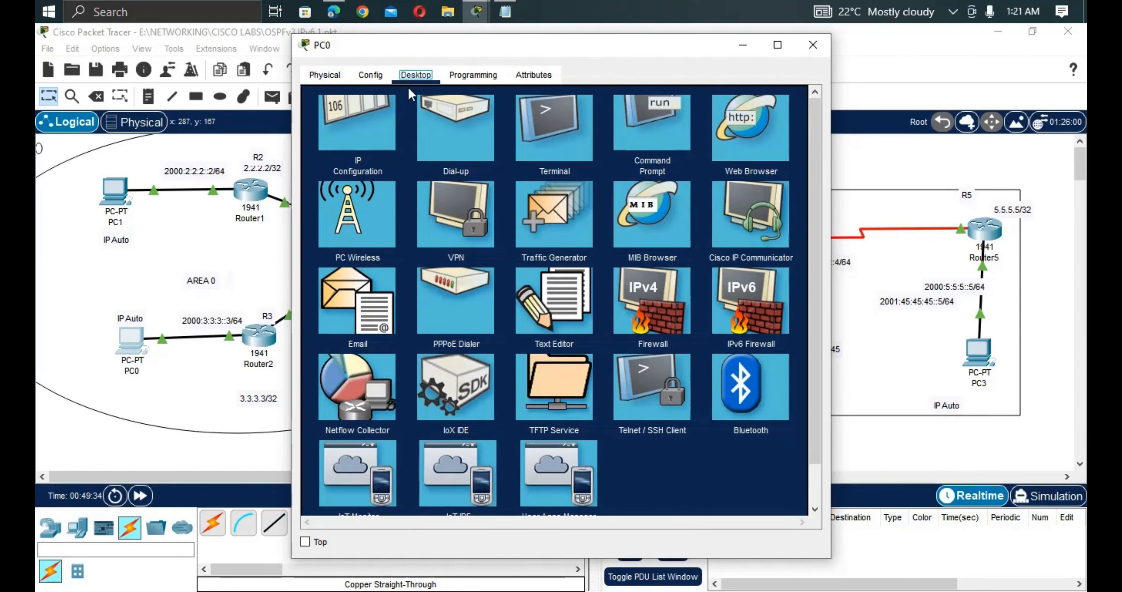
left_click(368, 165)
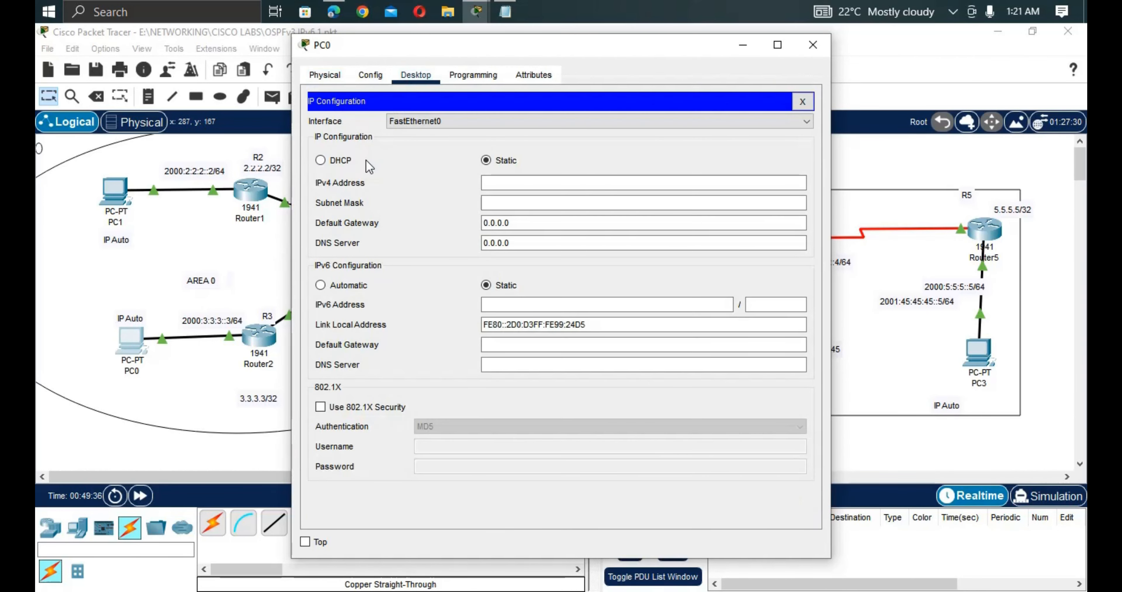
left_click(321, 285)
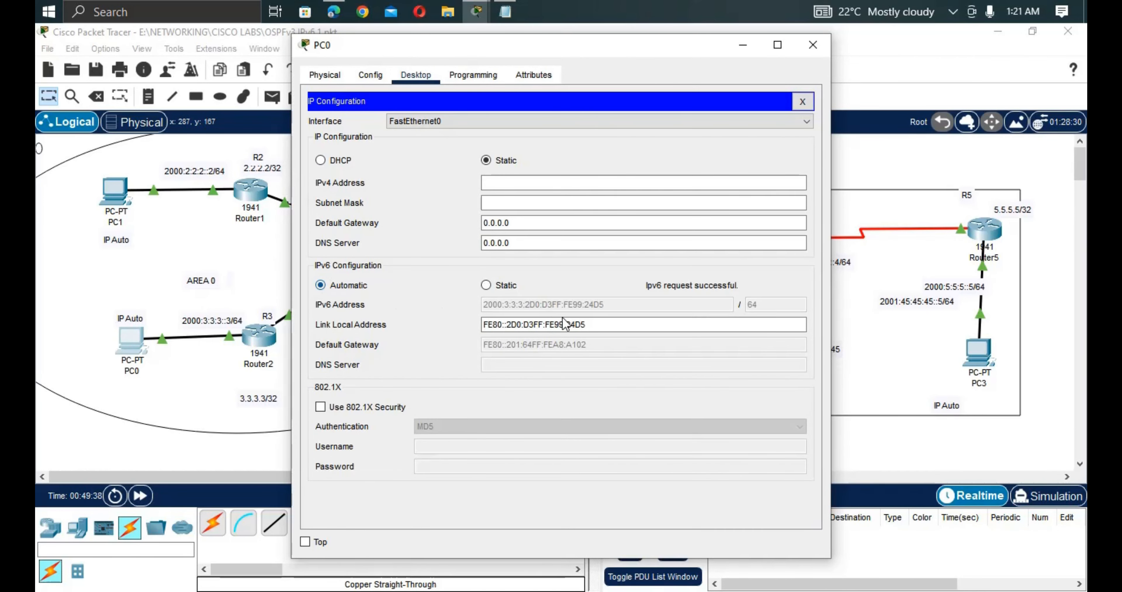
left_click(208, 369)
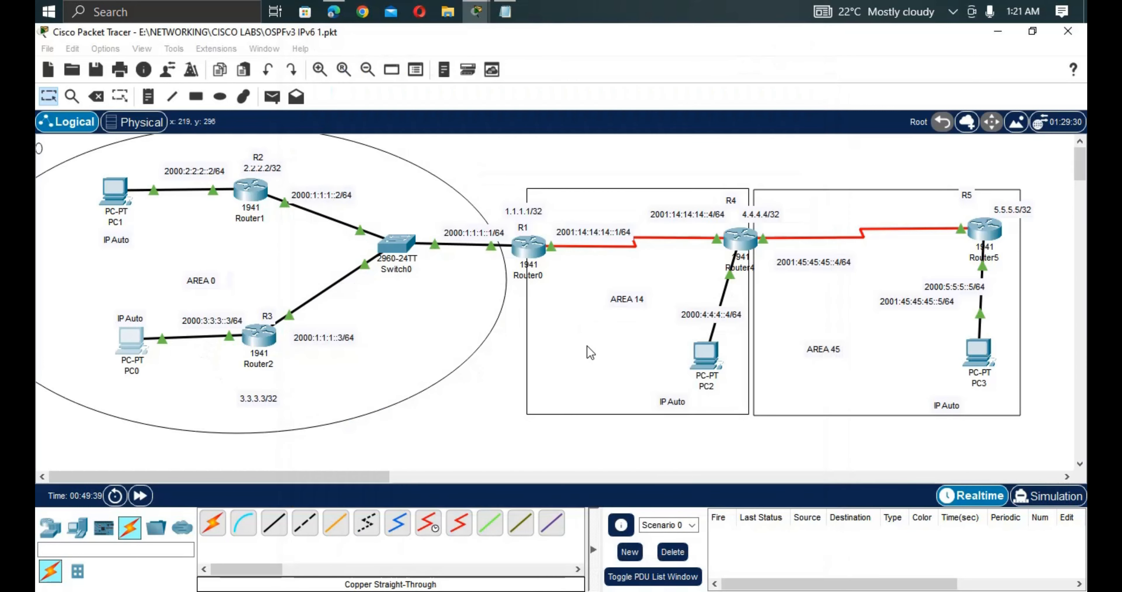
Set PC2's IPv6 configuration to Automatic.
left_click(704, 363)
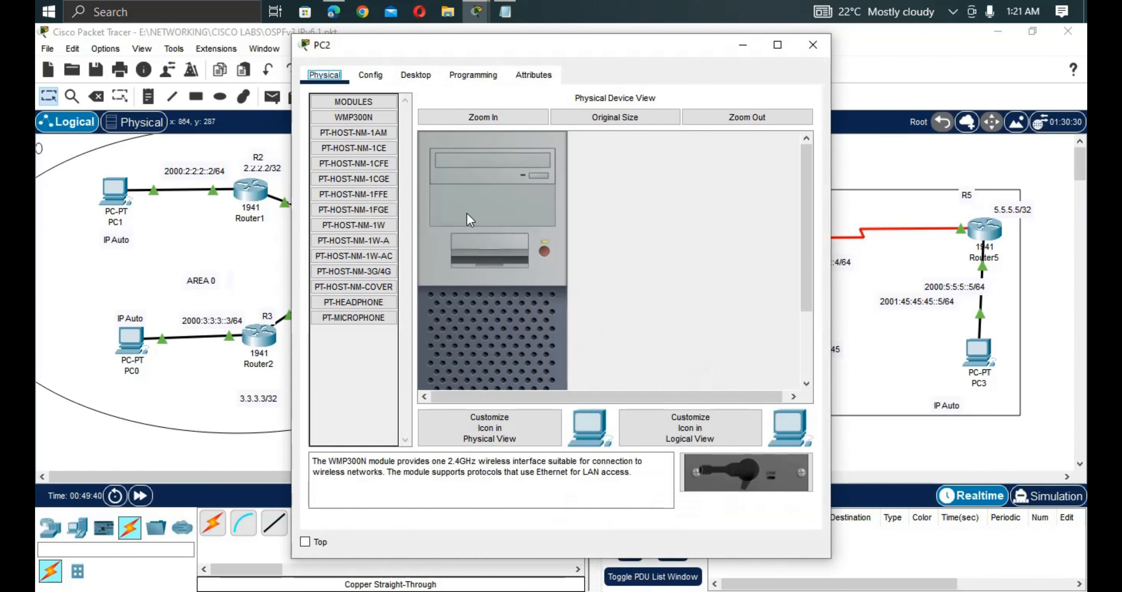
left_click(414, 76)
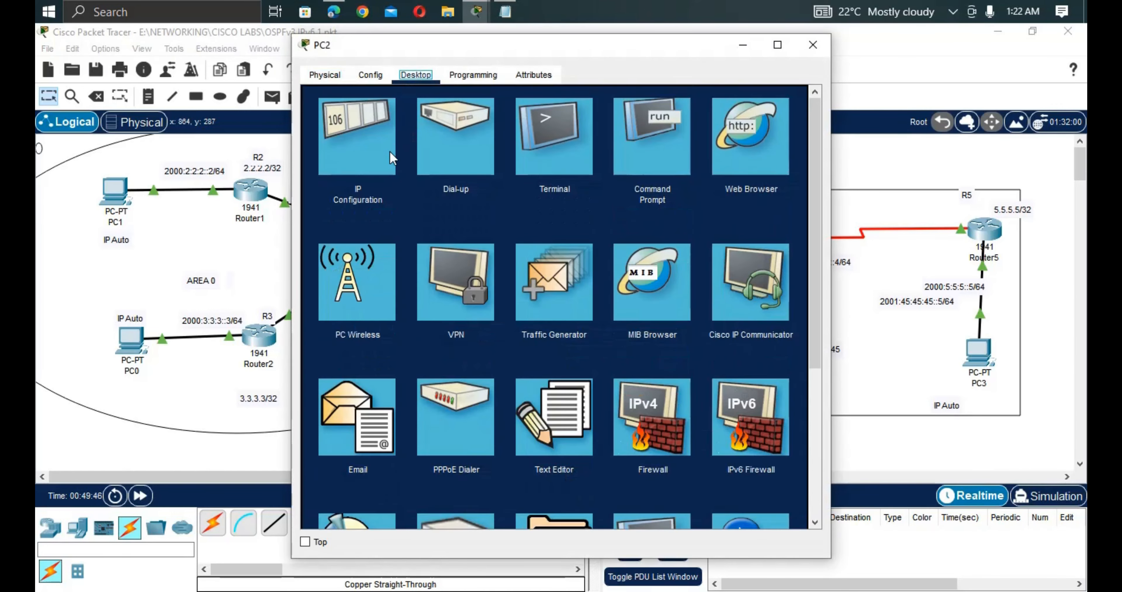
left_click(368, 154)
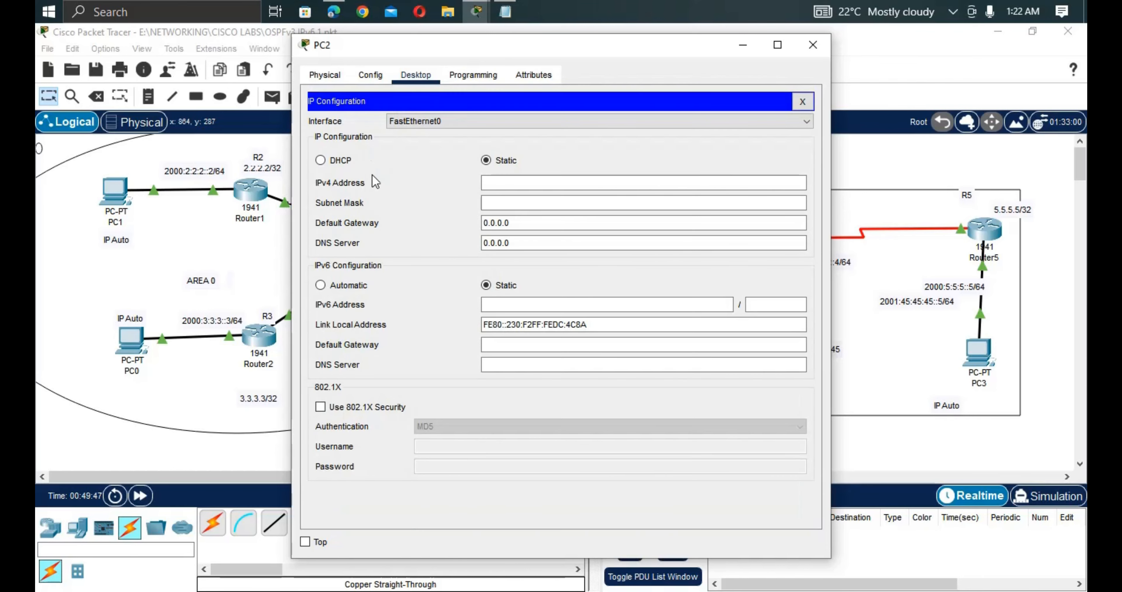
left_click(323, 287)
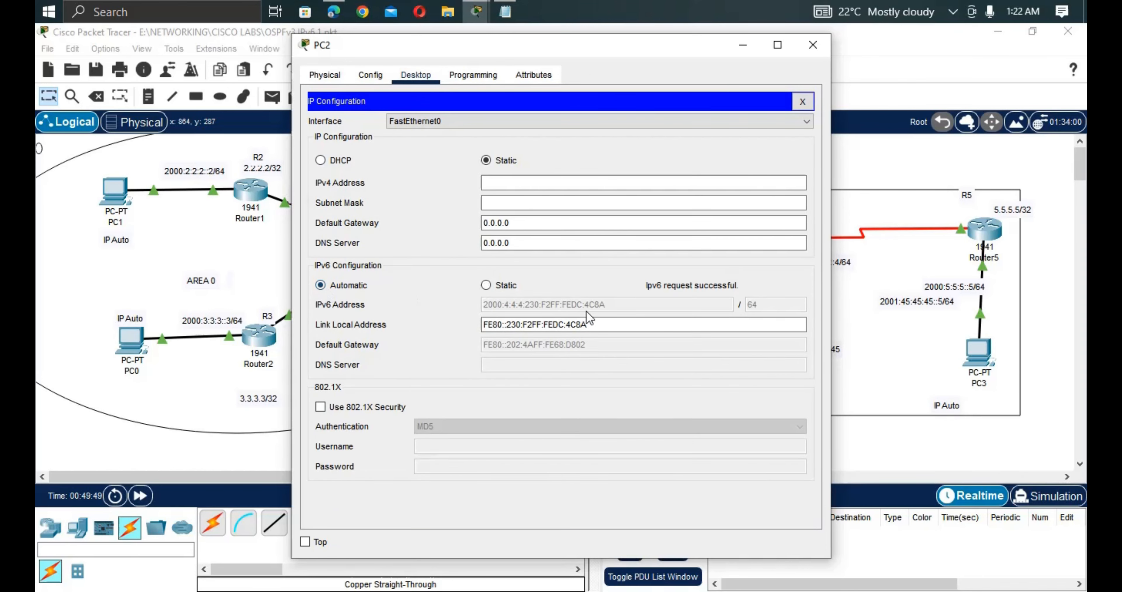
left_click(871, 271)
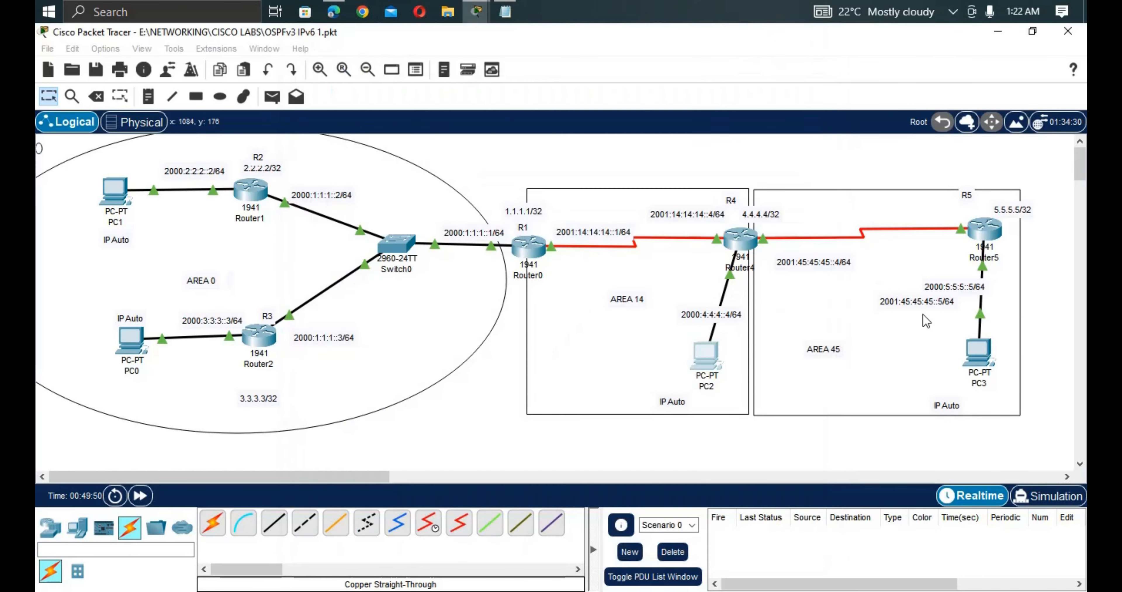
Set PC3's IPv6 to Automatic, obtaining 2000:5:5:5:2E0:A3FF:FEE7:58CA/64.
left_click(976, 356)
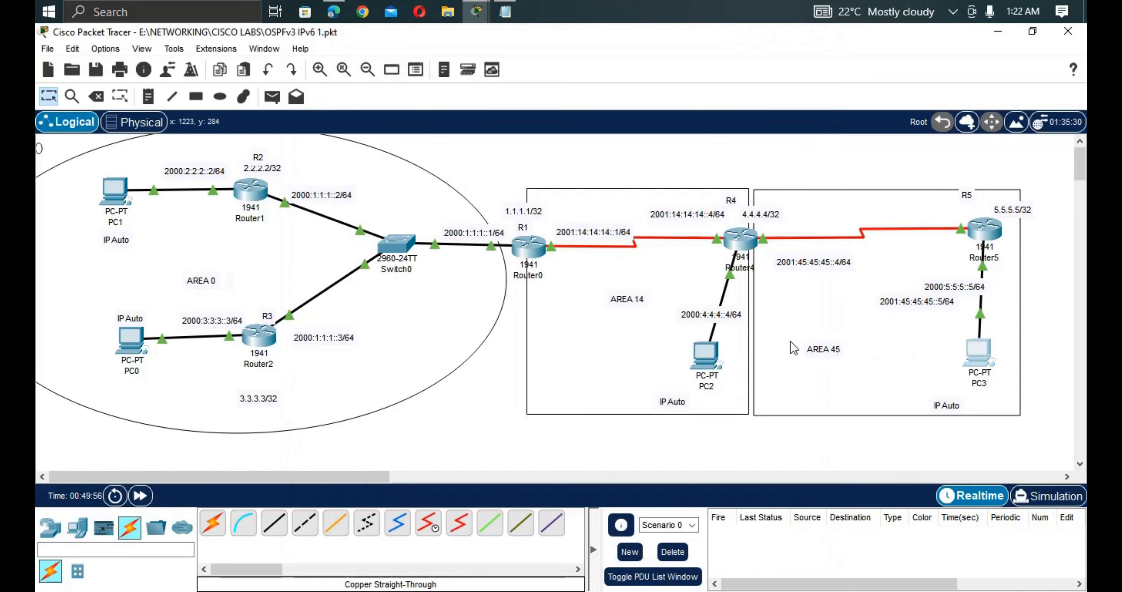
left_click(978, 352)
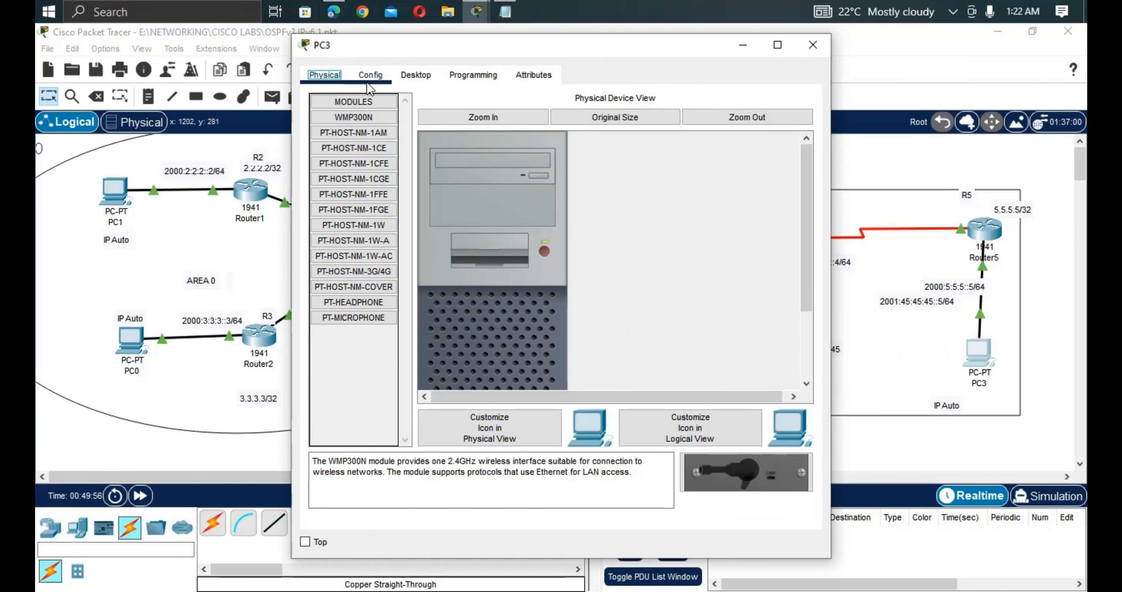
left_click(416, 74)
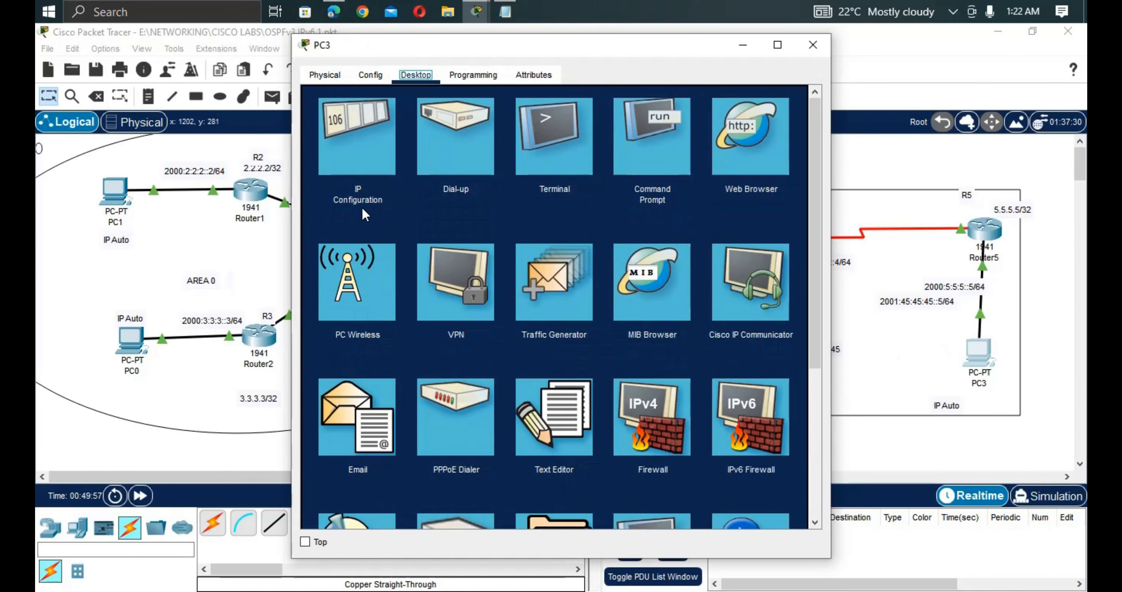
left_click(361, 157)
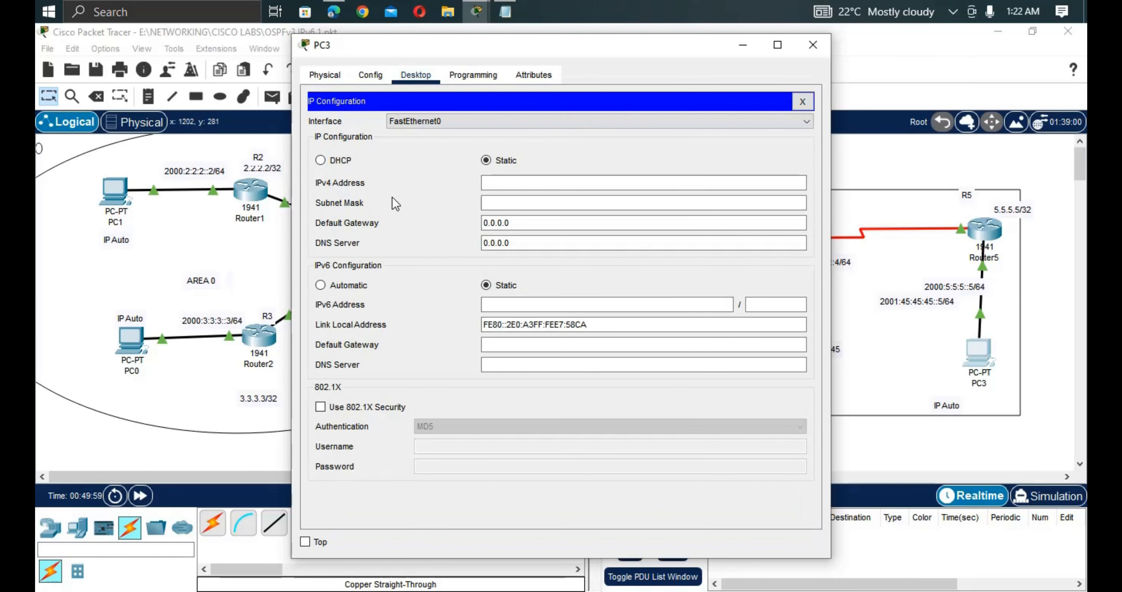
left_click(330, 286)
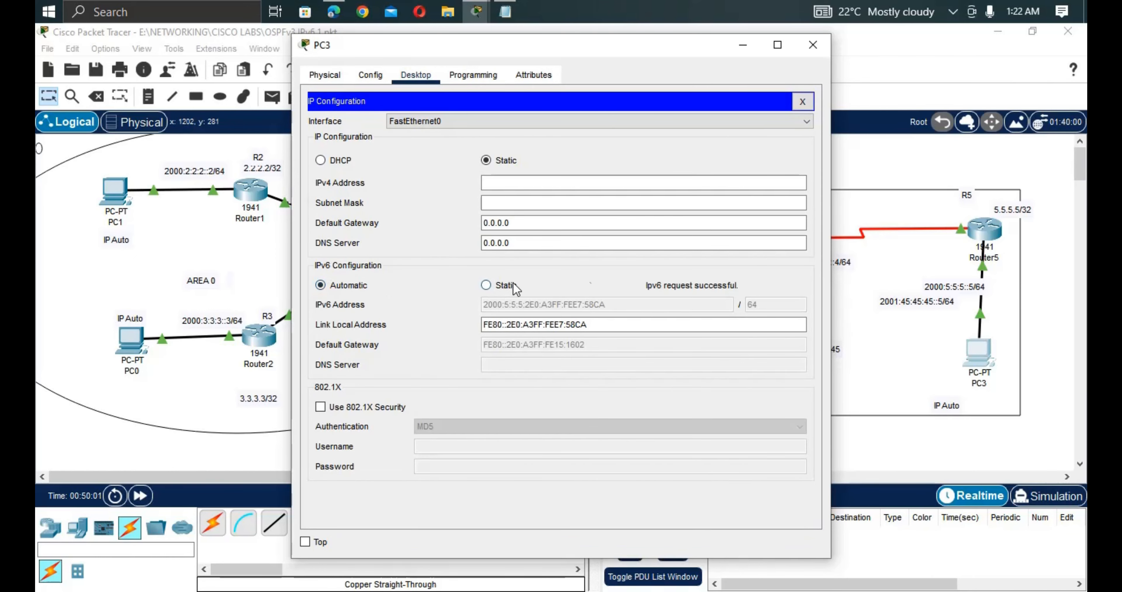
left_click(865, 345)
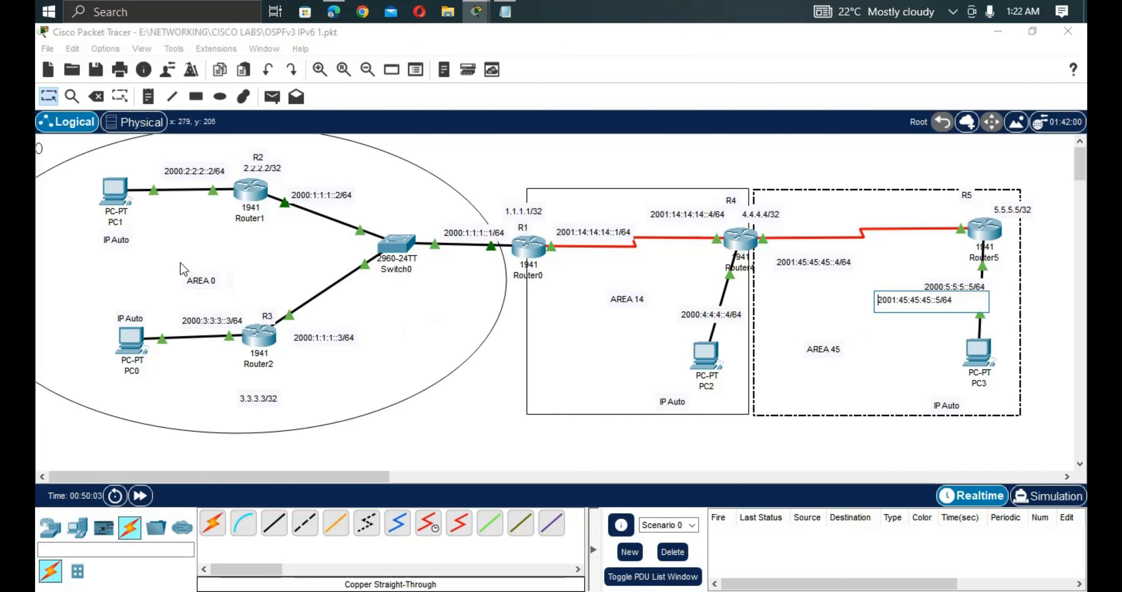
Move the IP Auto note above PC1 and verify its address 2000:2:2:2:203:E4FF:FEEC:8DB5/64.
left_click(120, 242)
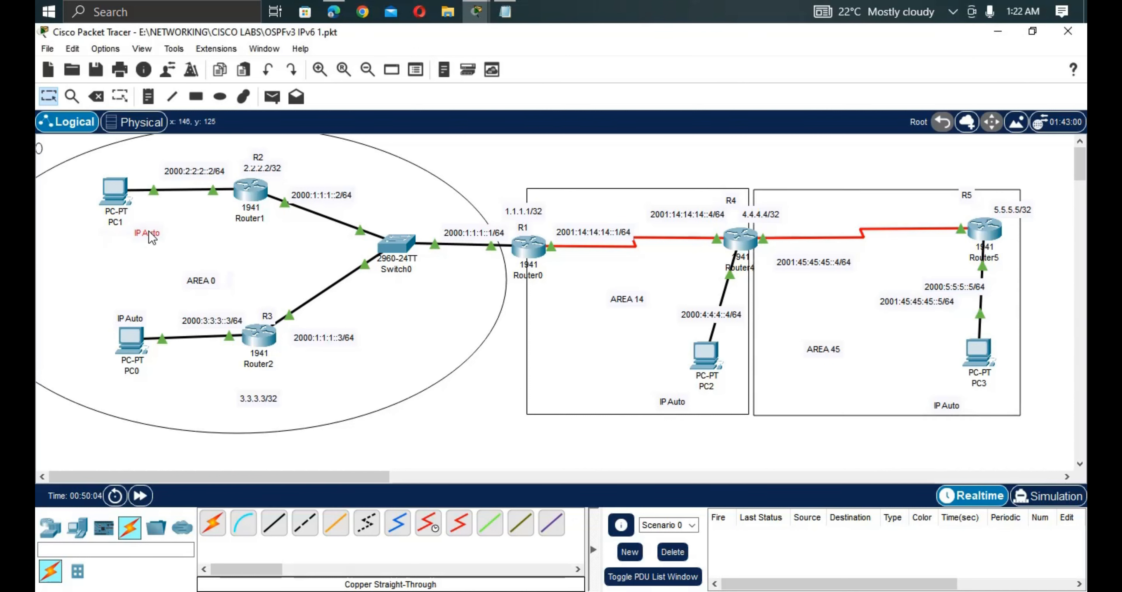
left_click_drag(152, 238, 160, 148)
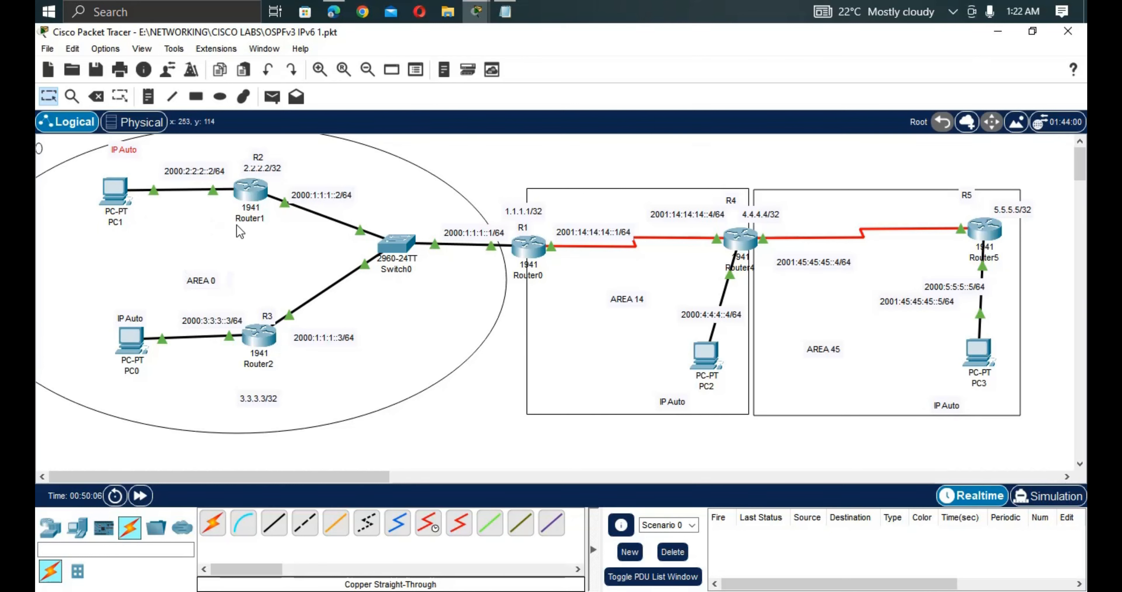
left_click(123, 195)
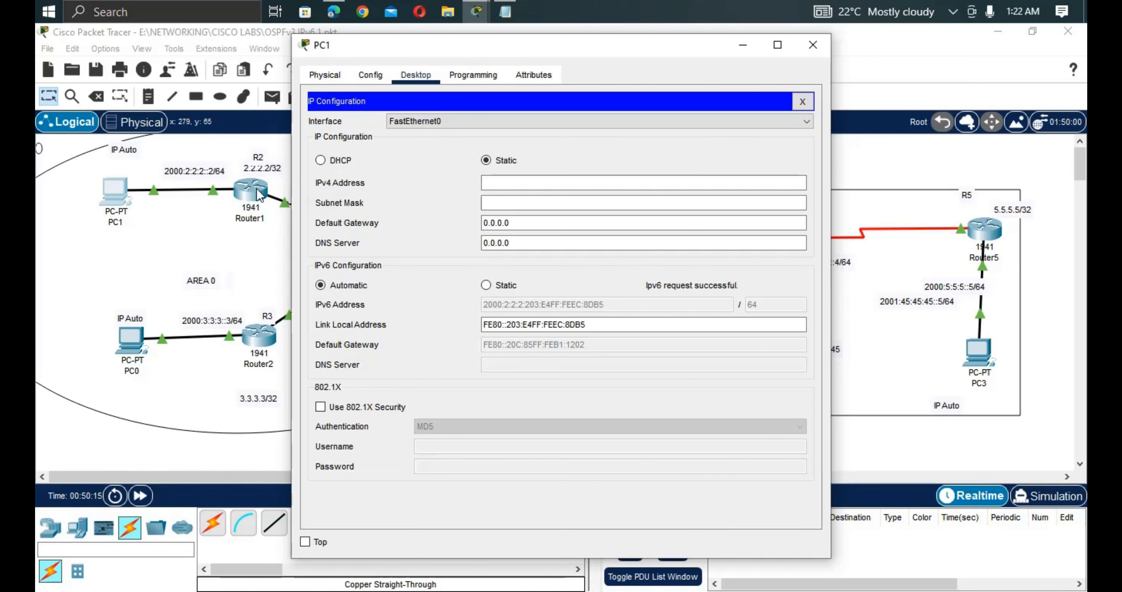
left_click(216, 183)
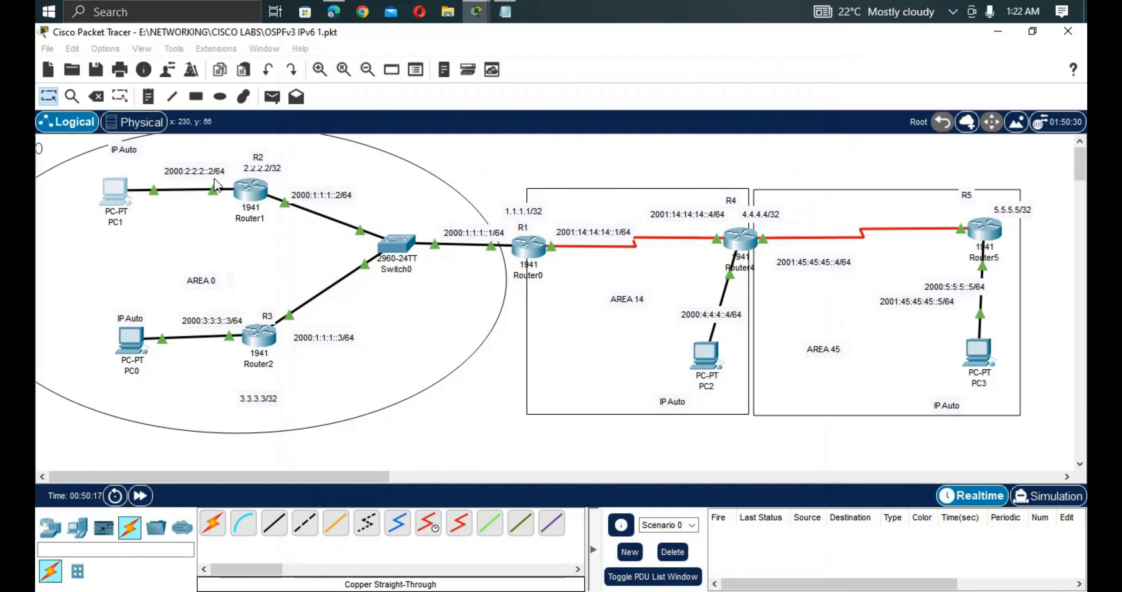
Connect PC1's cable to Router1's GigabitEthernet0/1, then exit R2 back to privileged mode.
left_click(249, 195)
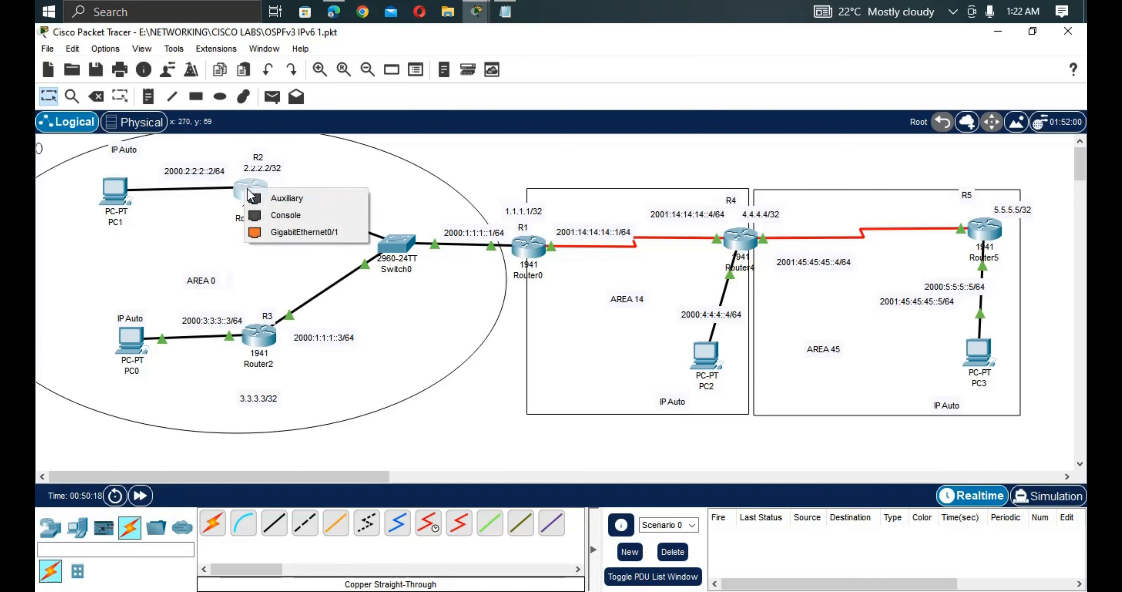
left_click(288, 232)
left_click(258, 201)
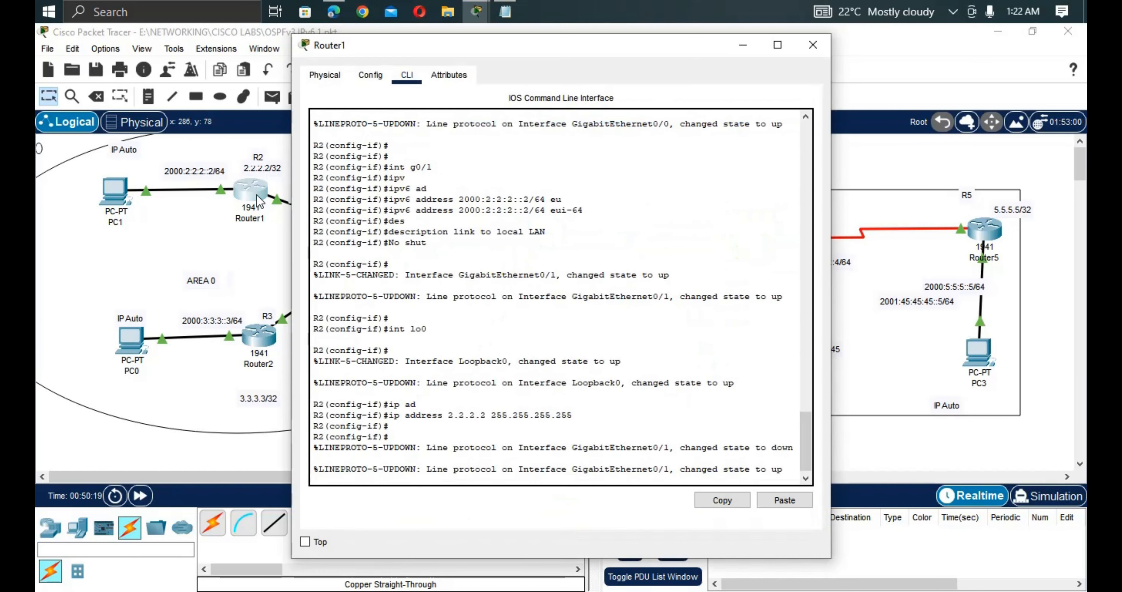
key("Return")
key("Return")
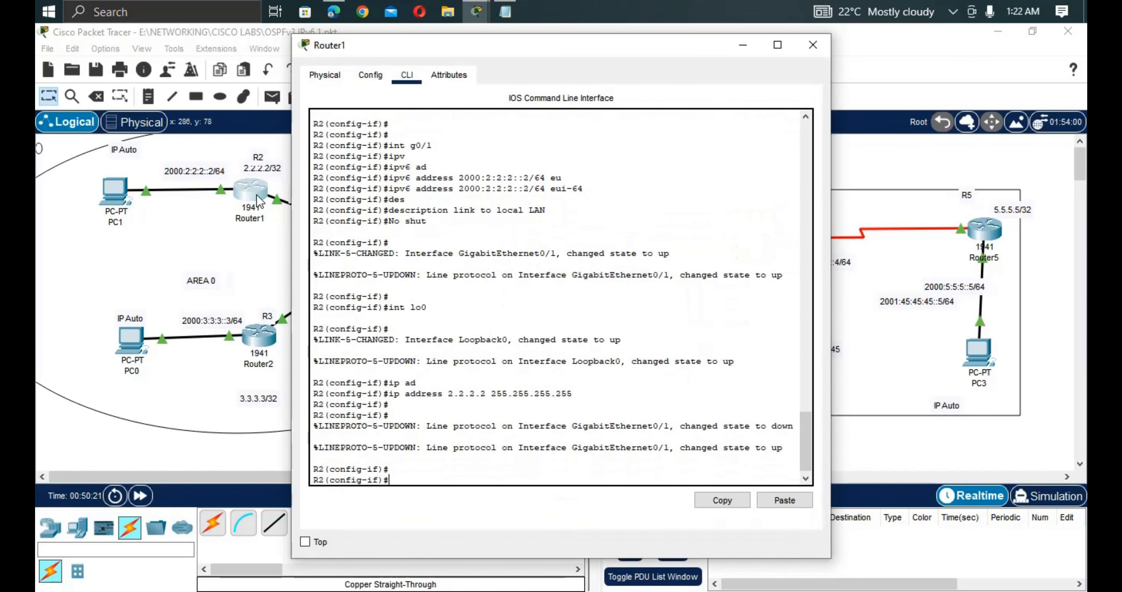
type("exit")
key("Return")
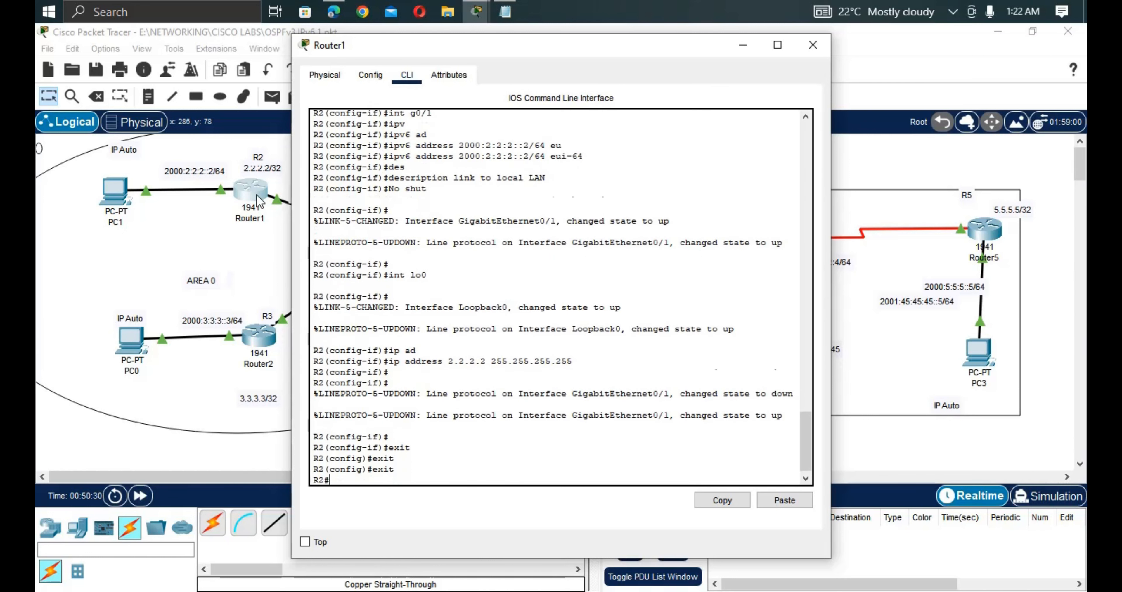
key("Return")
key("Return")
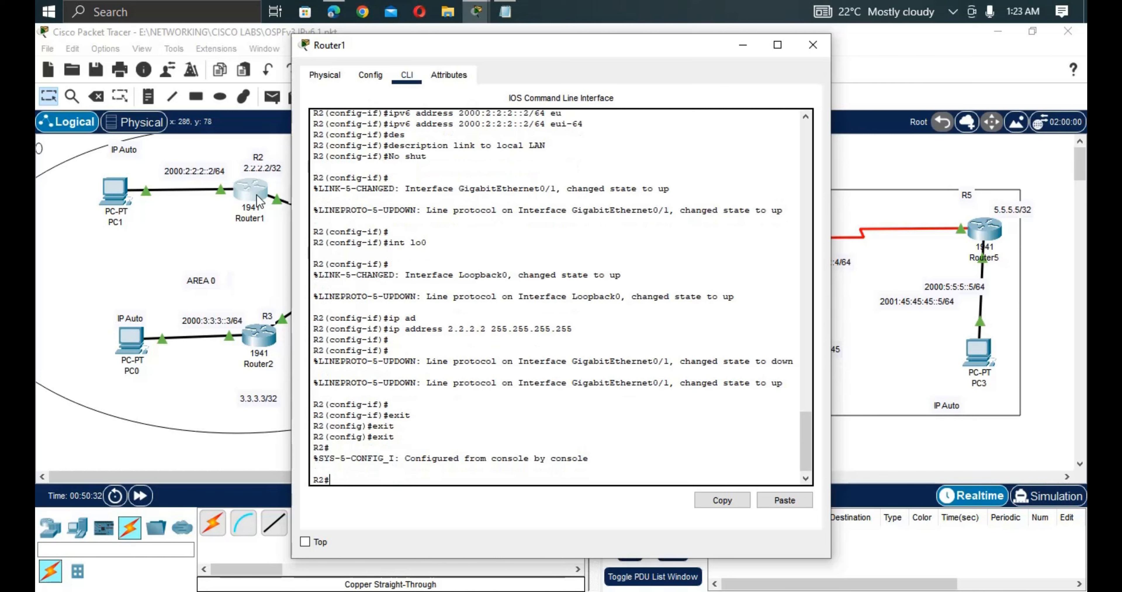
Run show ipv6 interface brief on R2 to list its IPv6 addresses.
type("sh ipv")
key("Tab")
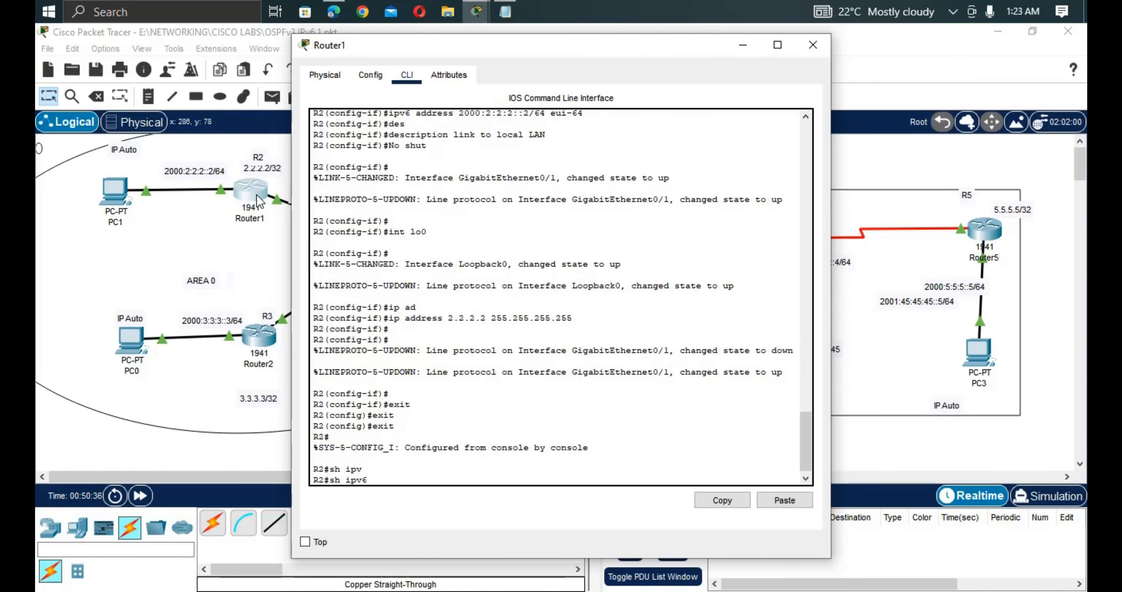
type("int brie")
key("Tab")
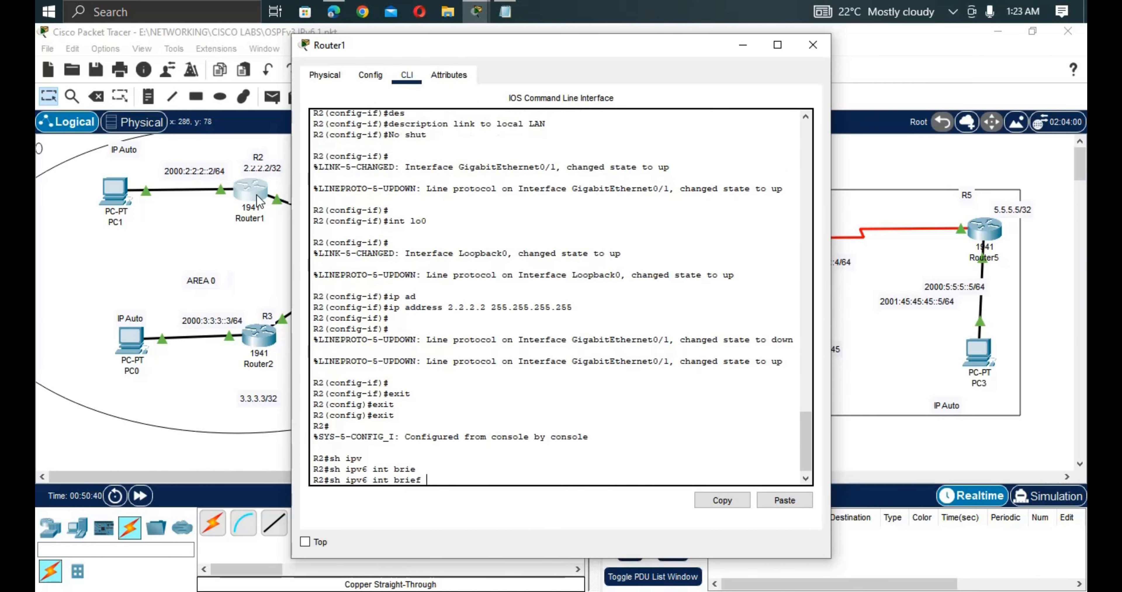
key("Return")
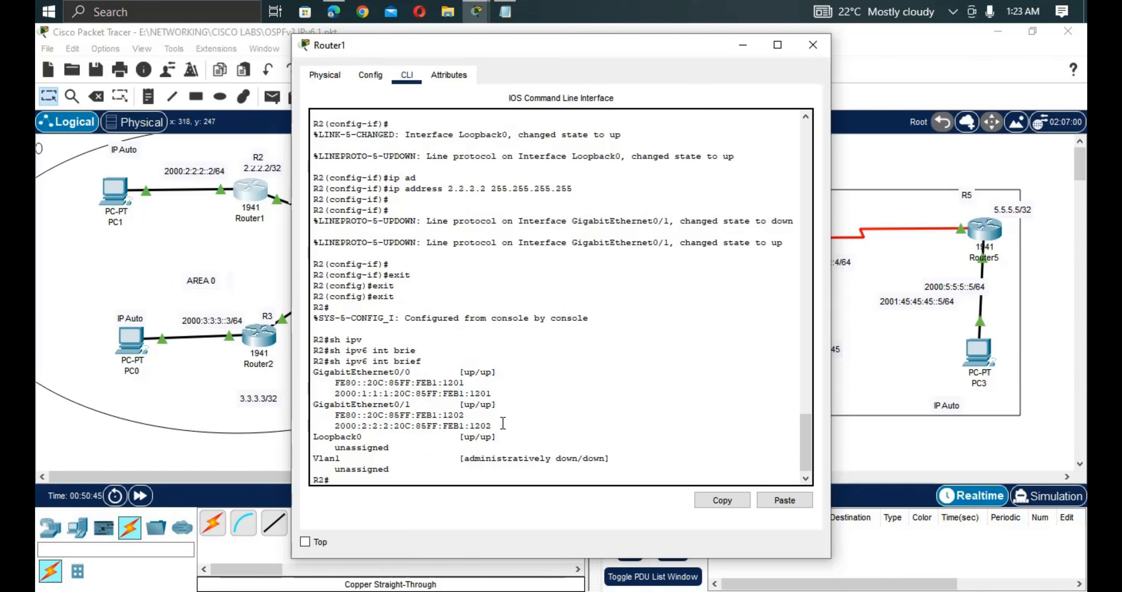
Copy the GigabitEthernet0/1 address 2000:2:2:2:20C:85FF:FEB1:1202 from the output.
left_click_drag(492, 426, 329, 428)
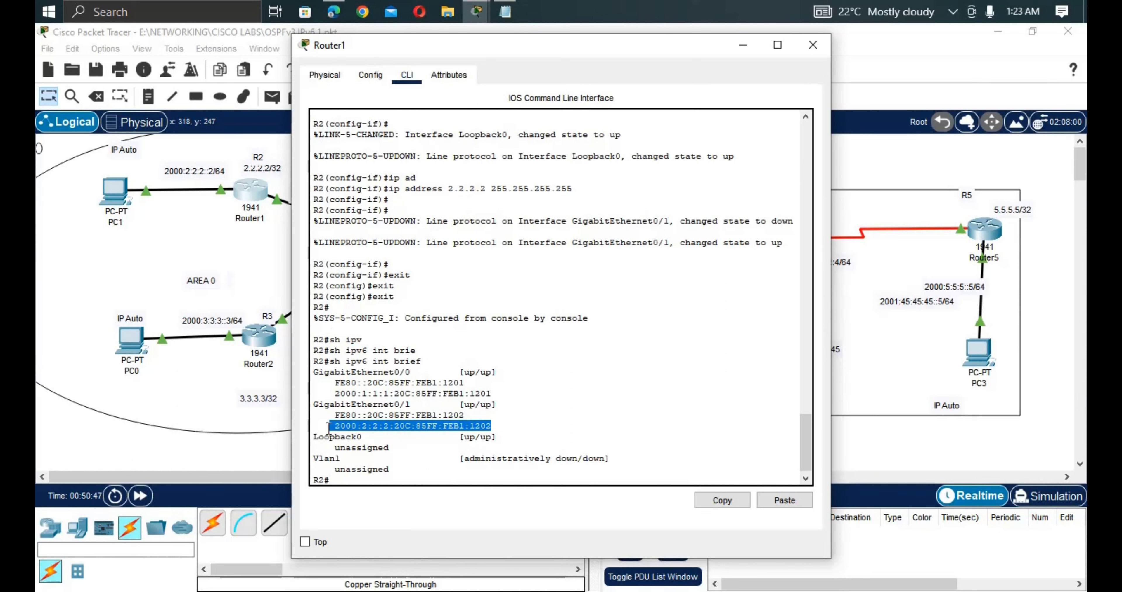
right_click(345, 432)
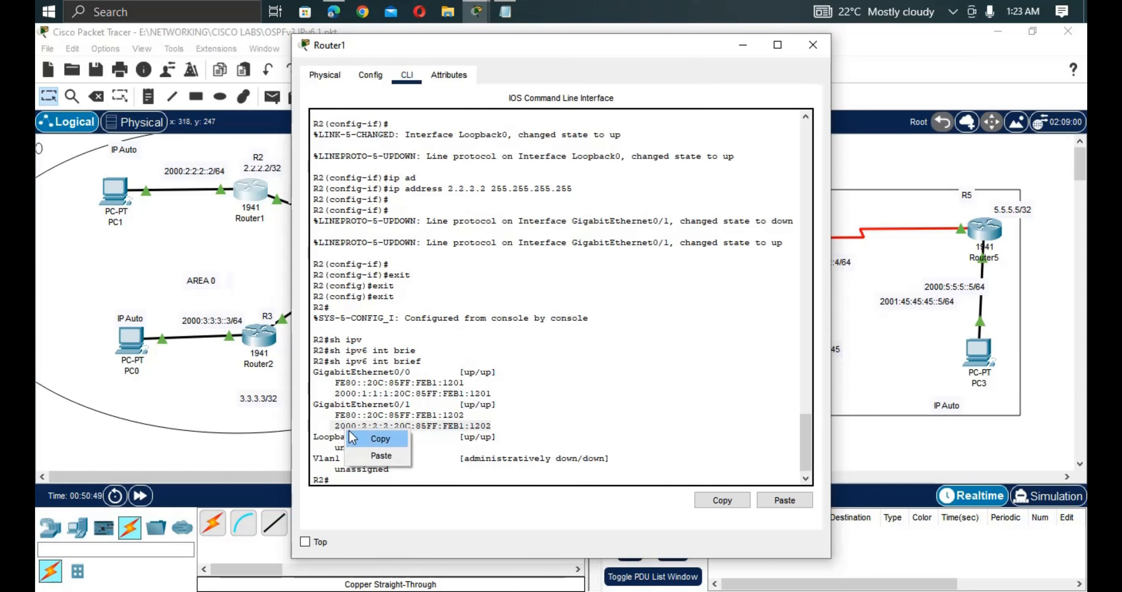
left_click(365, 440)
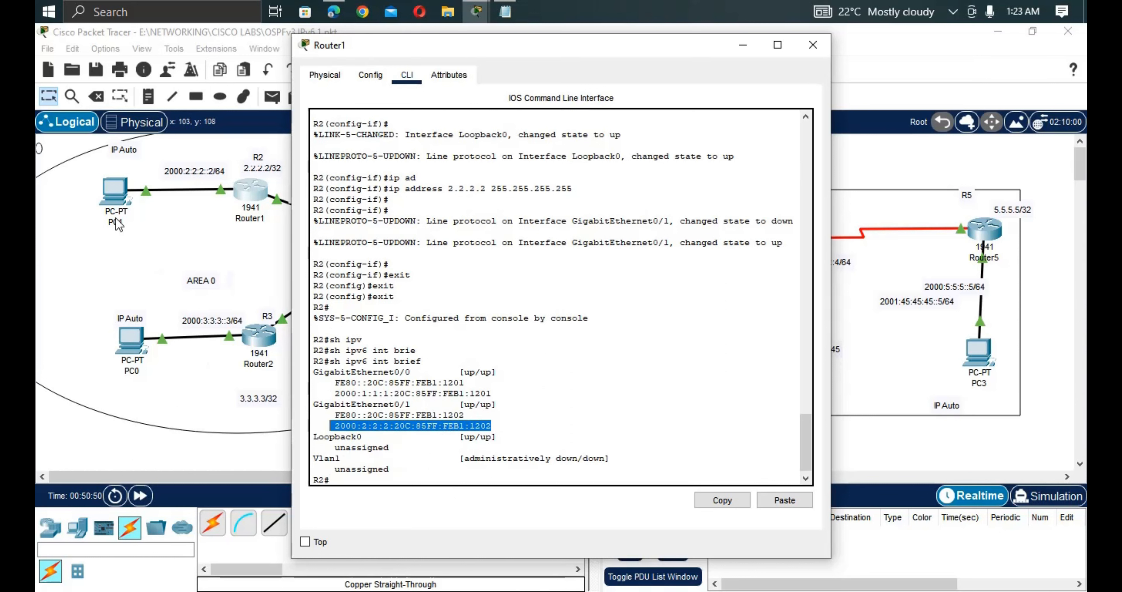
Place a note below PC1 containing the pasted address 2000:2:2:2:20C:85FF:FEB1:1202.
left_click(98, 185)
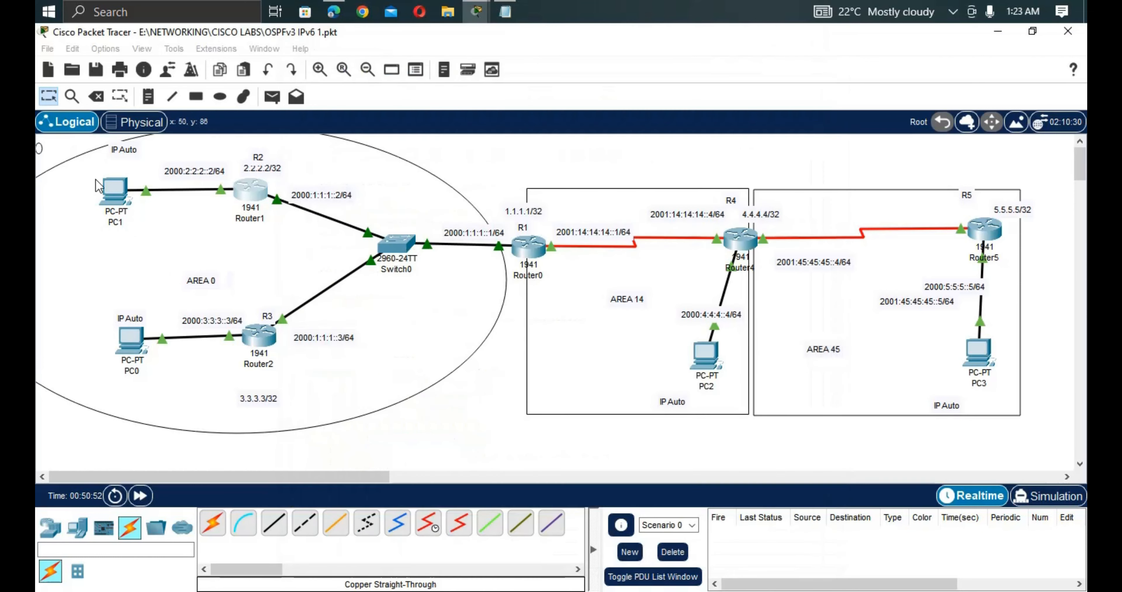
left_click(151, 99)
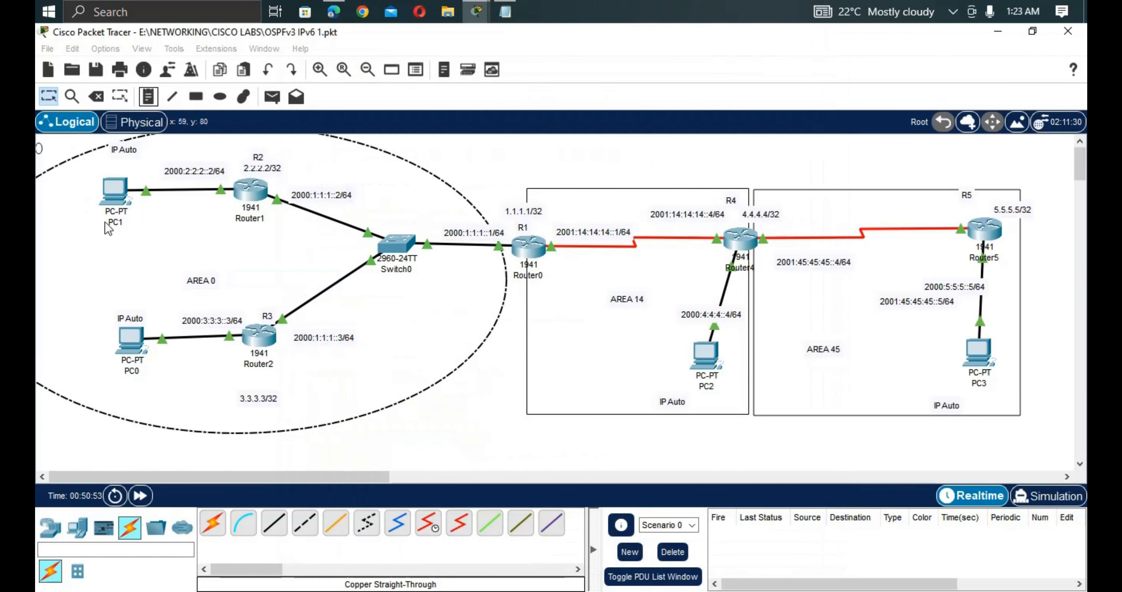
key("n")
left_click(91, 243)
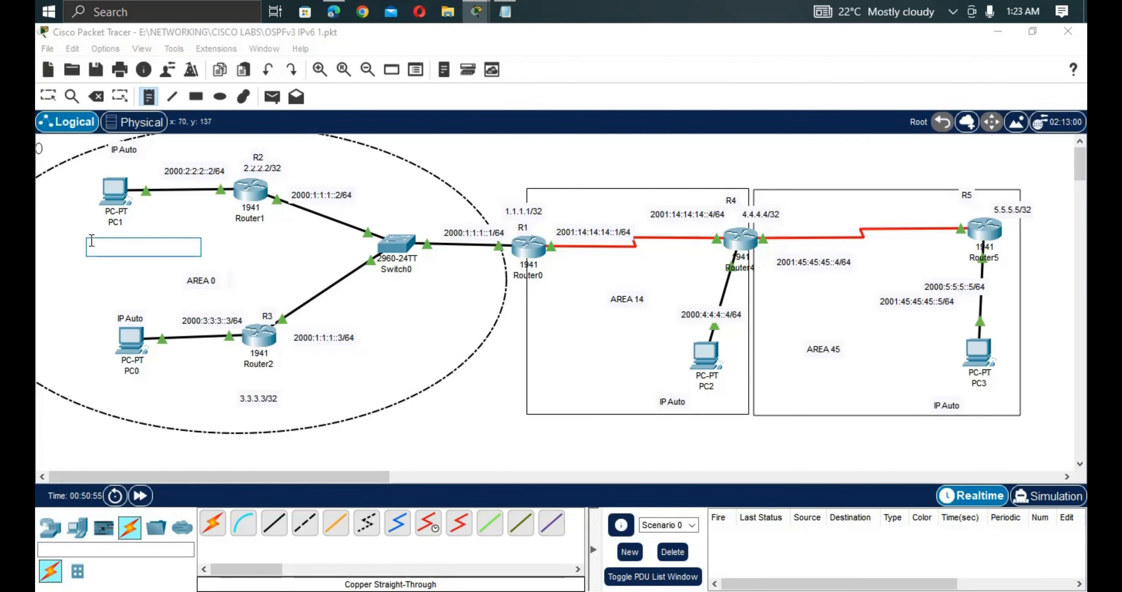
key("ctrl+v")
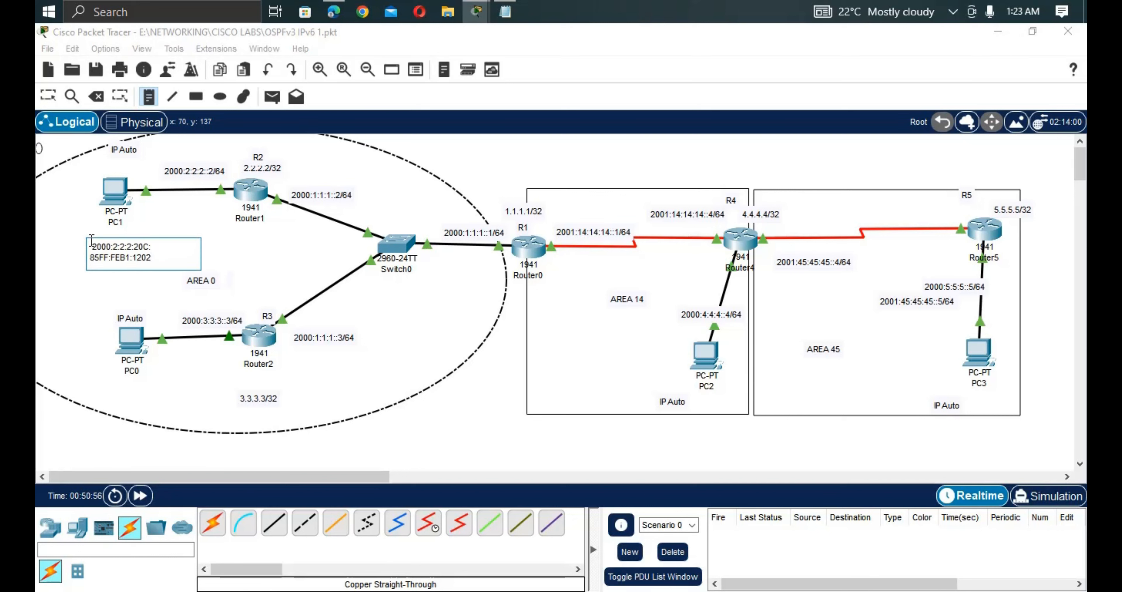
left_click(260, 272)
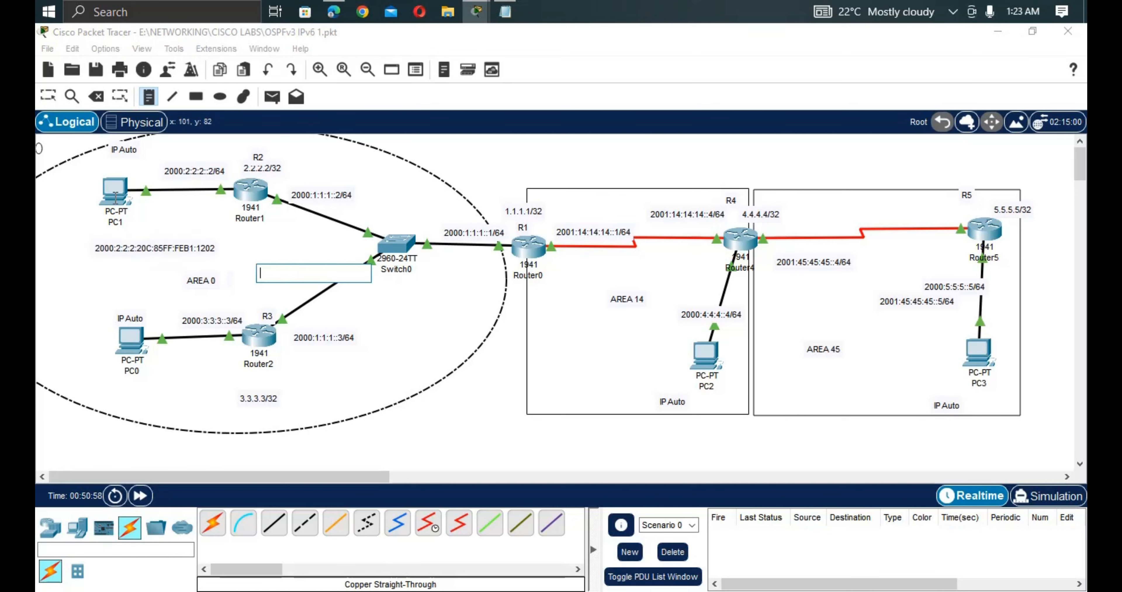
left_click(47, 96)
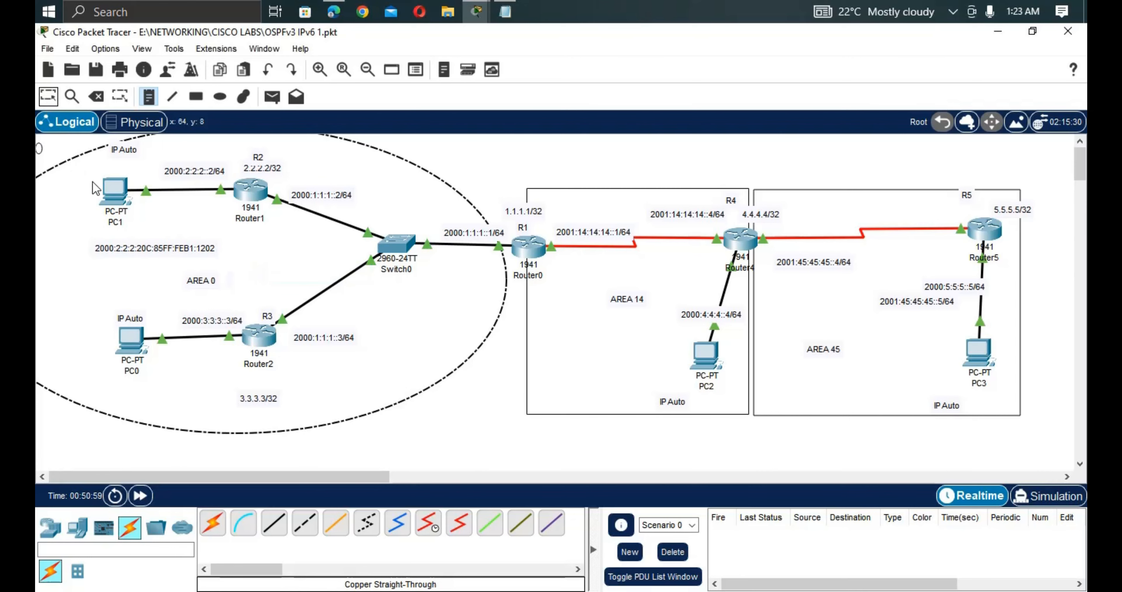
Check PC1's IP configuration and begin fixing the note's digits to match, adding 3 and E4.
left_click(113, 192)
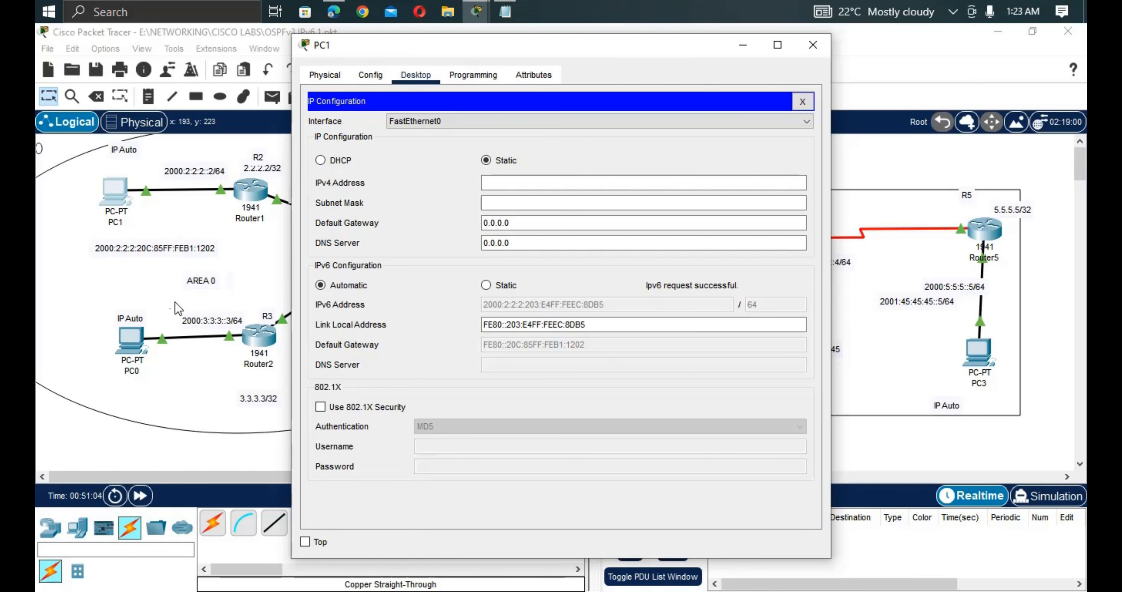
left_click(153, 255)
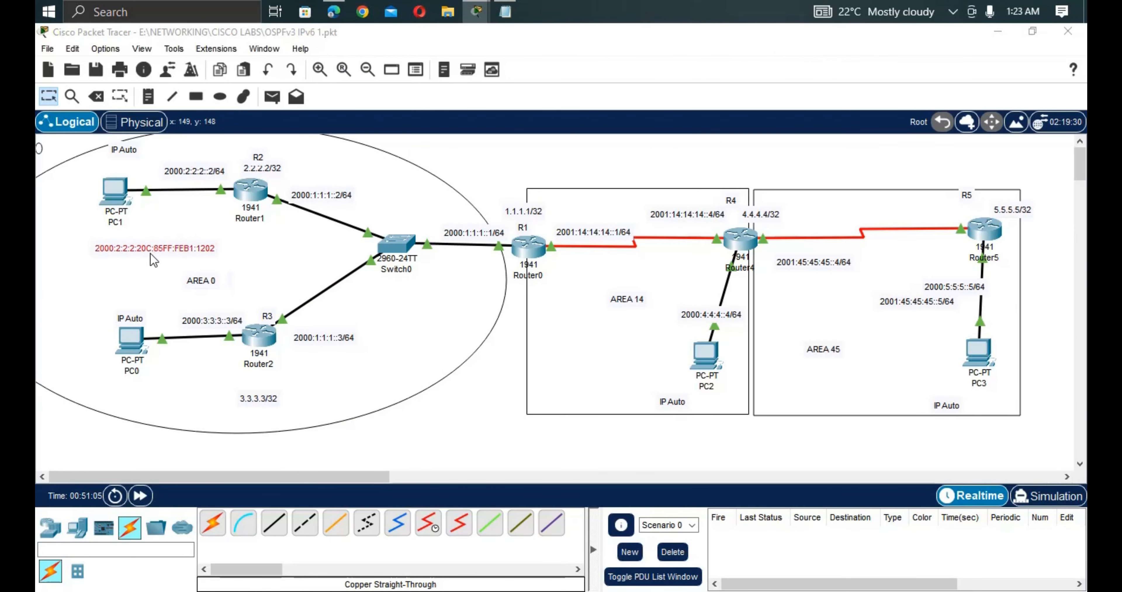
double_click(150, 254)
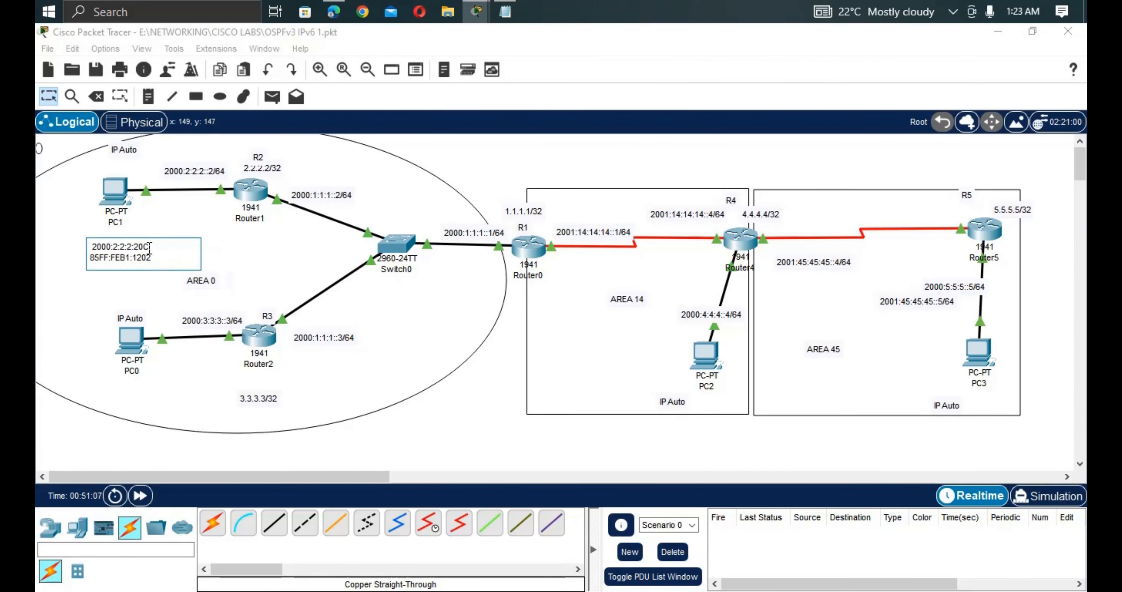
key("Delete")
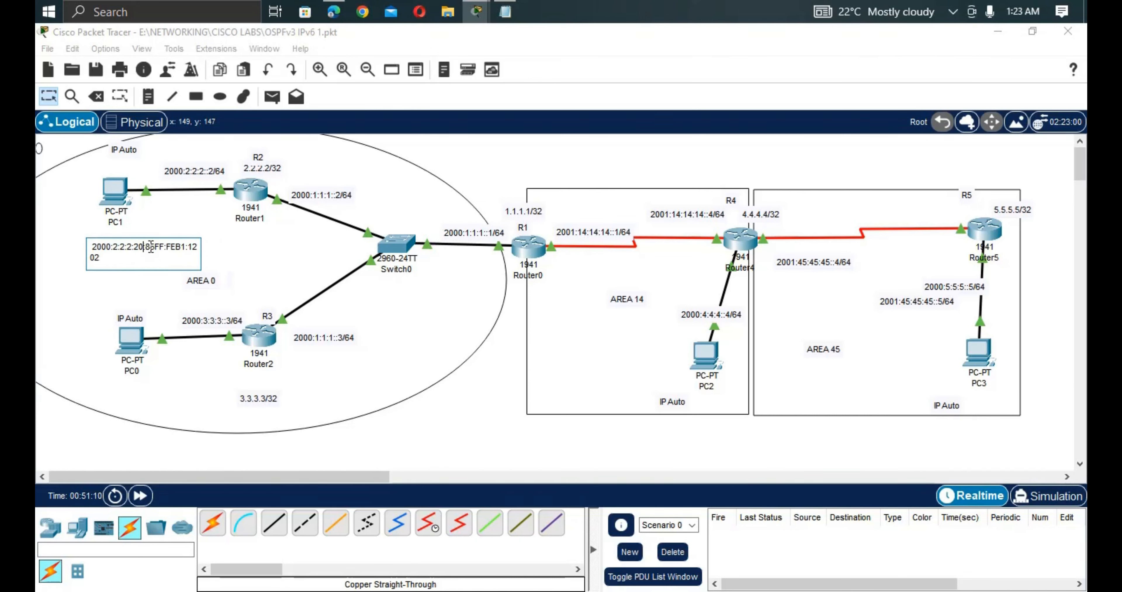
type("3")
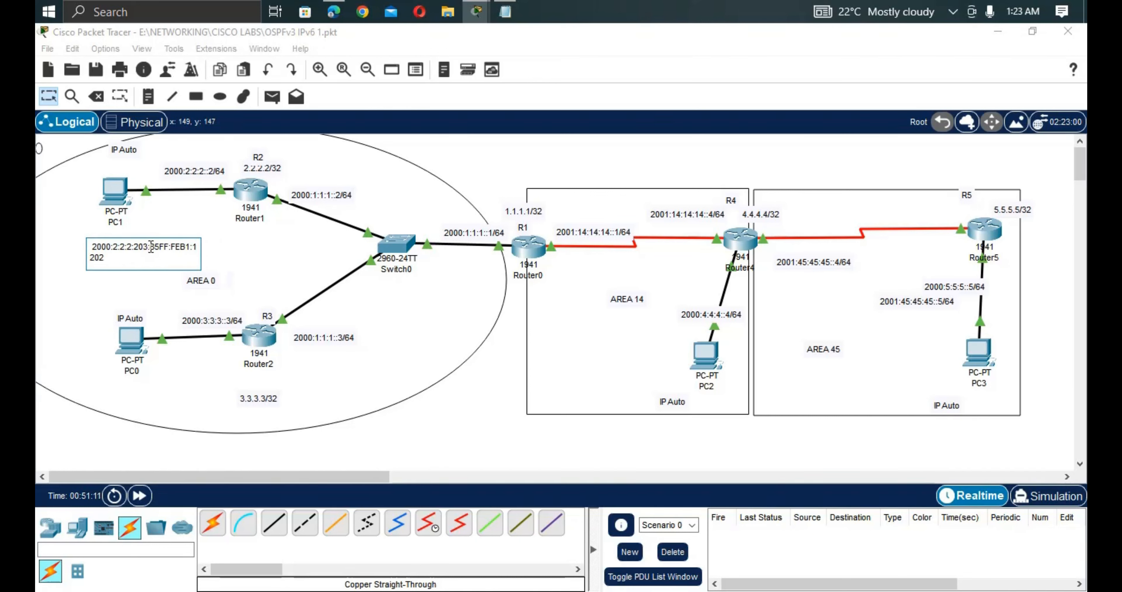
left_click(124, 196)
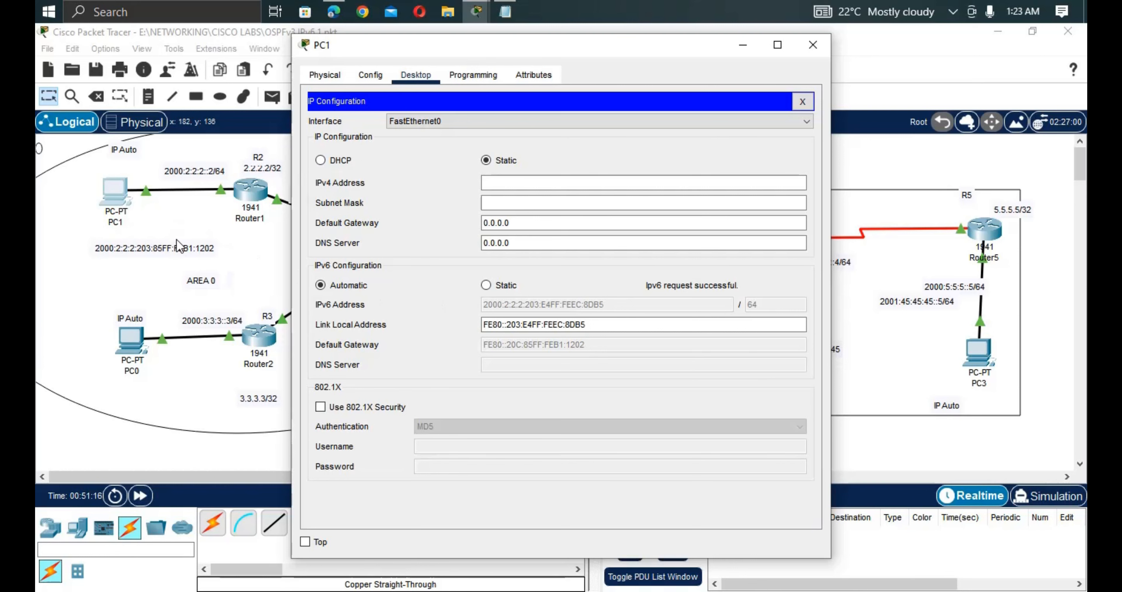
left_click(162, 250)
double_click(163, 249)
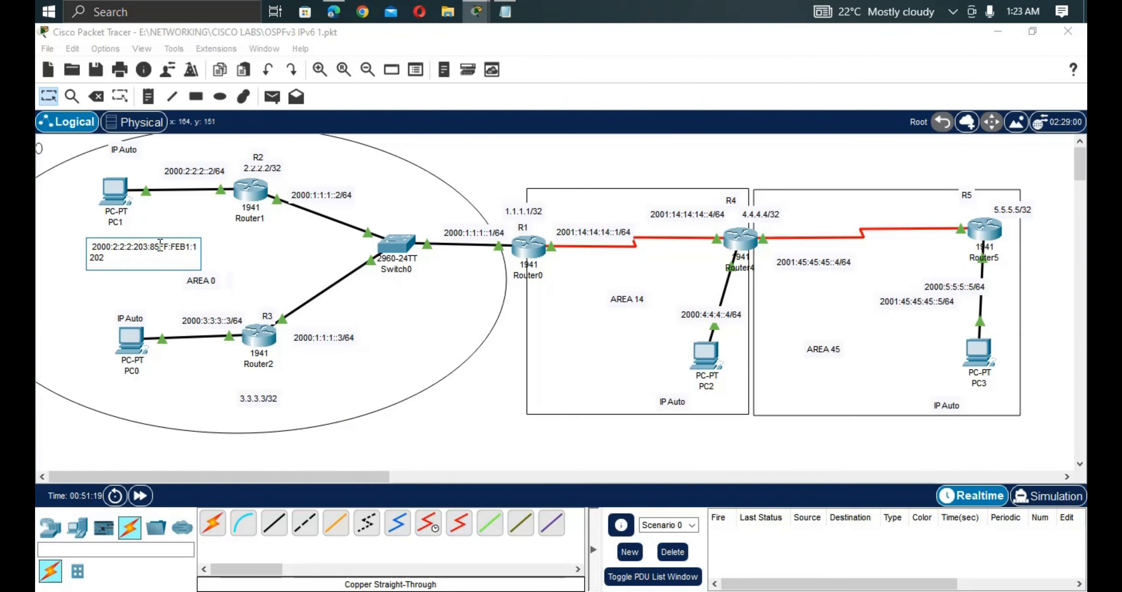
key("BackSpace")
key("BackSpace")
type("E4")
left_click(118, 195)
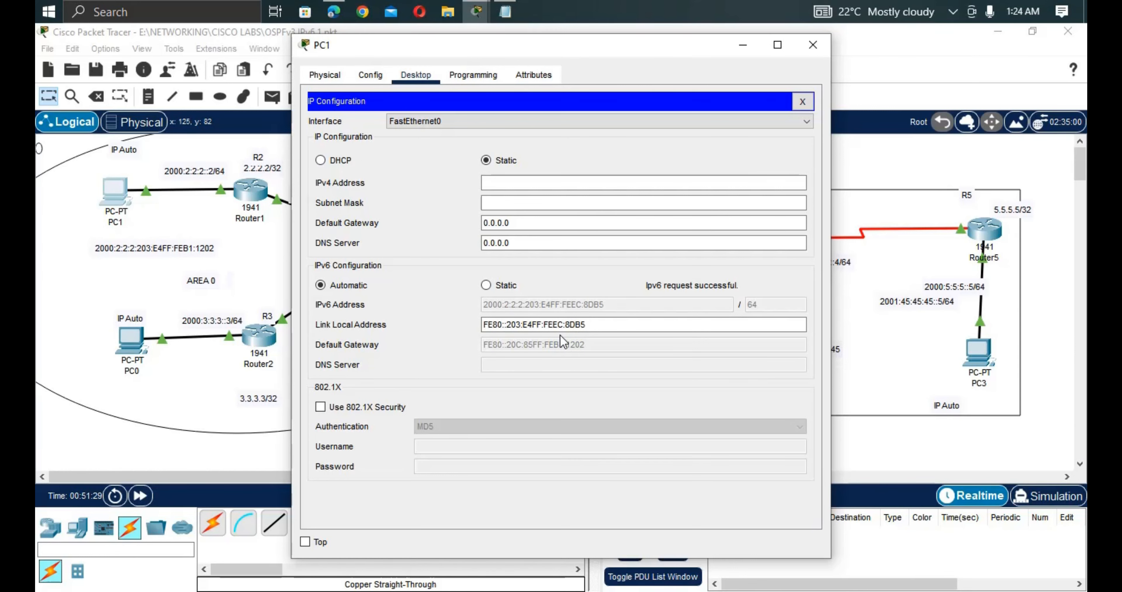
Finish the note as 2000:2:2:2:203:E4FF:FEEC:8DB5 and move it just under PC1.
left_click(193, 249)
left_click(190, 247)
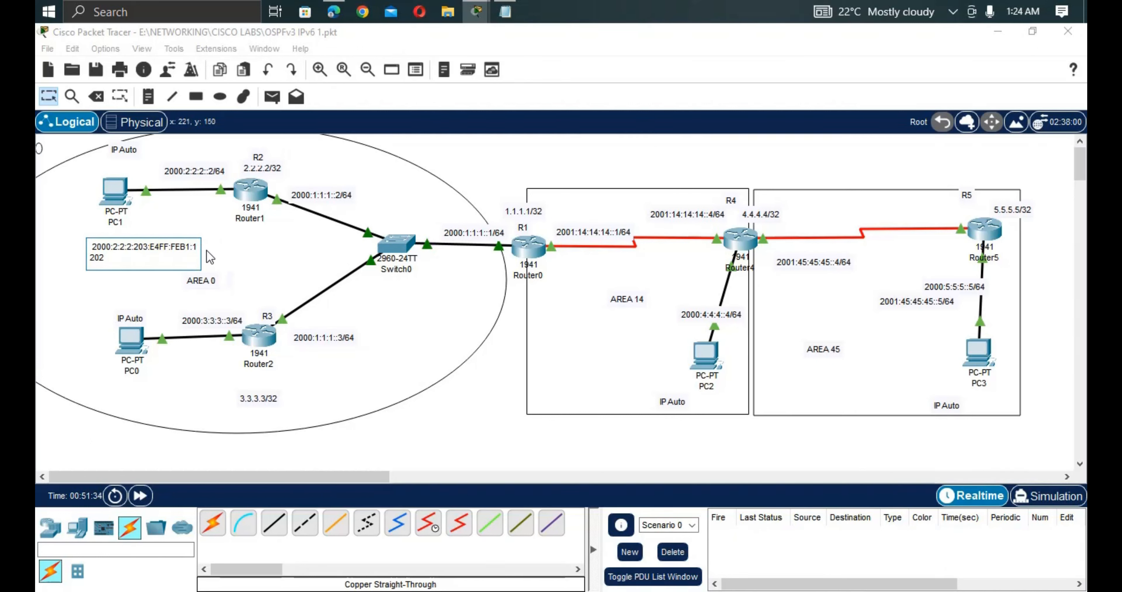
key("BackSpace")
type(":")
left_click(113, 201)
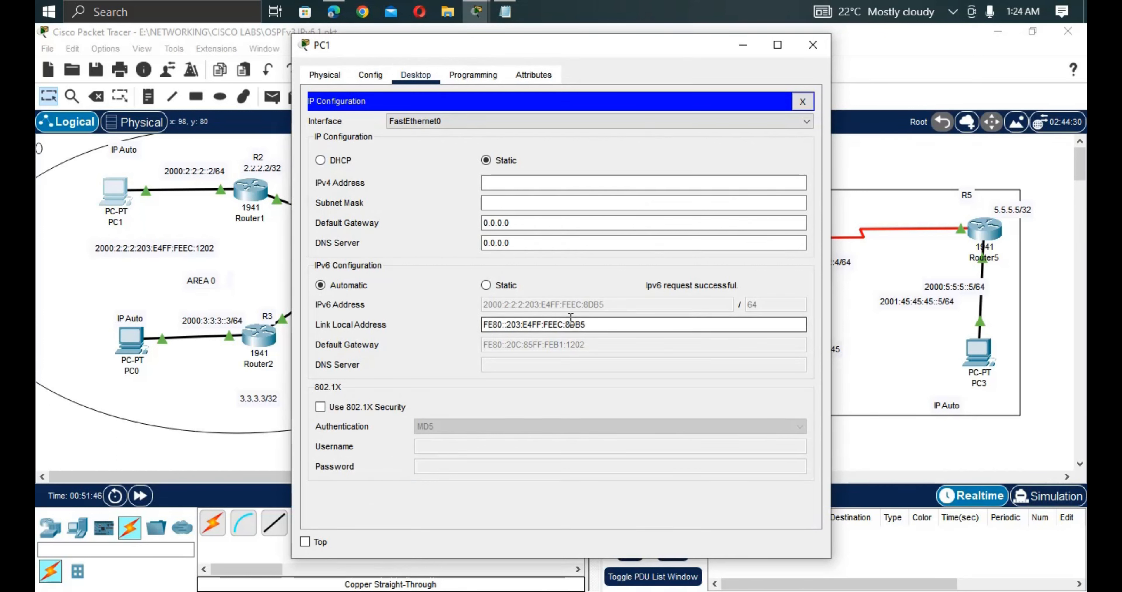
left_click(174, 251)
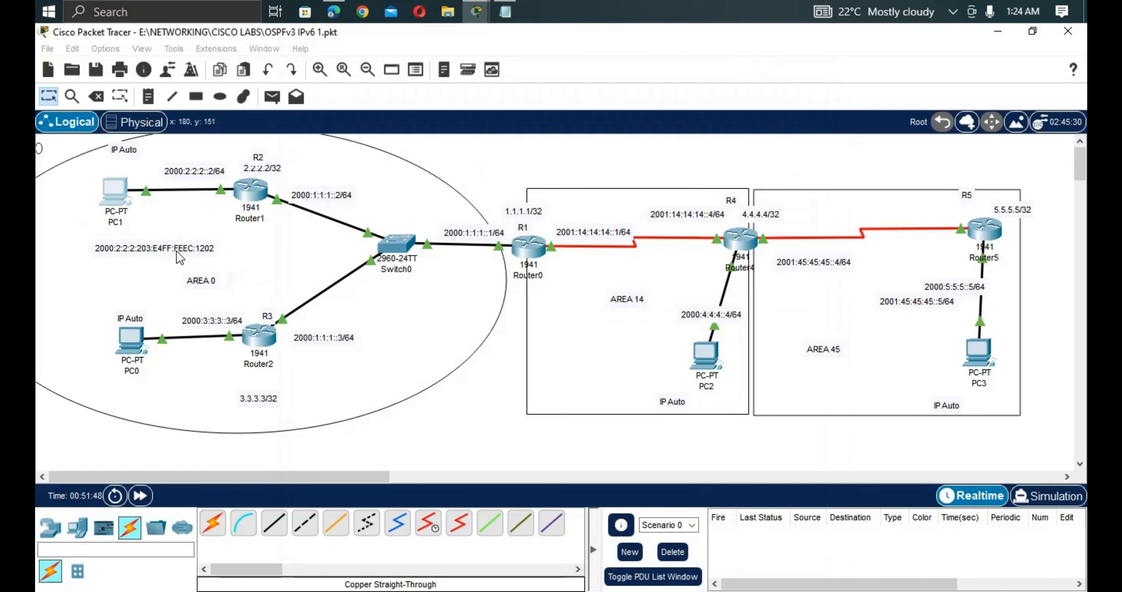
double_click(205, 257)
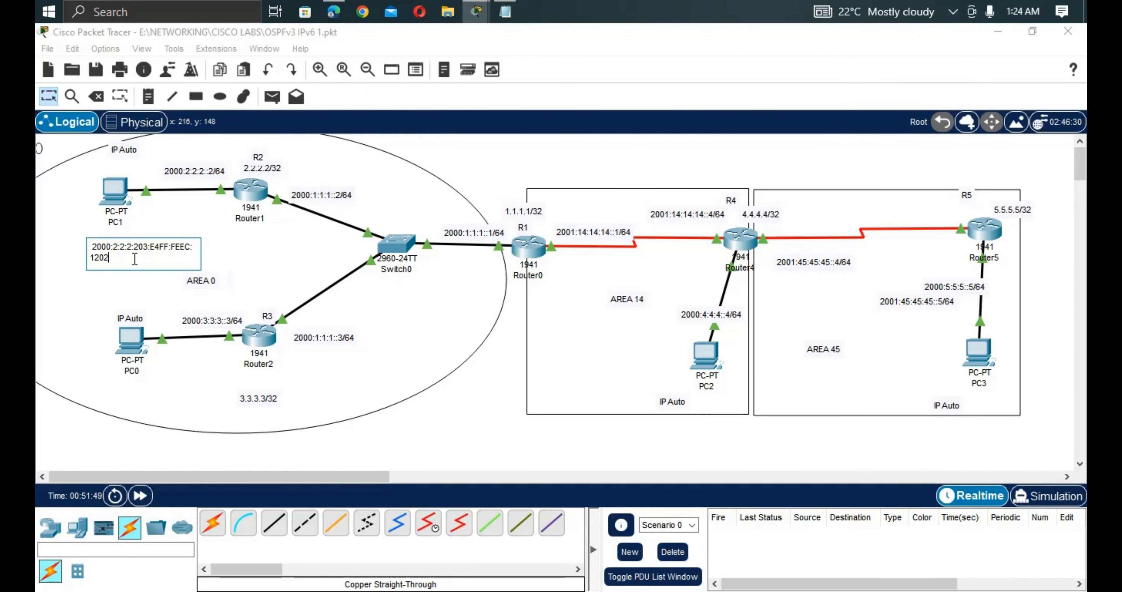
key("BackSpace")
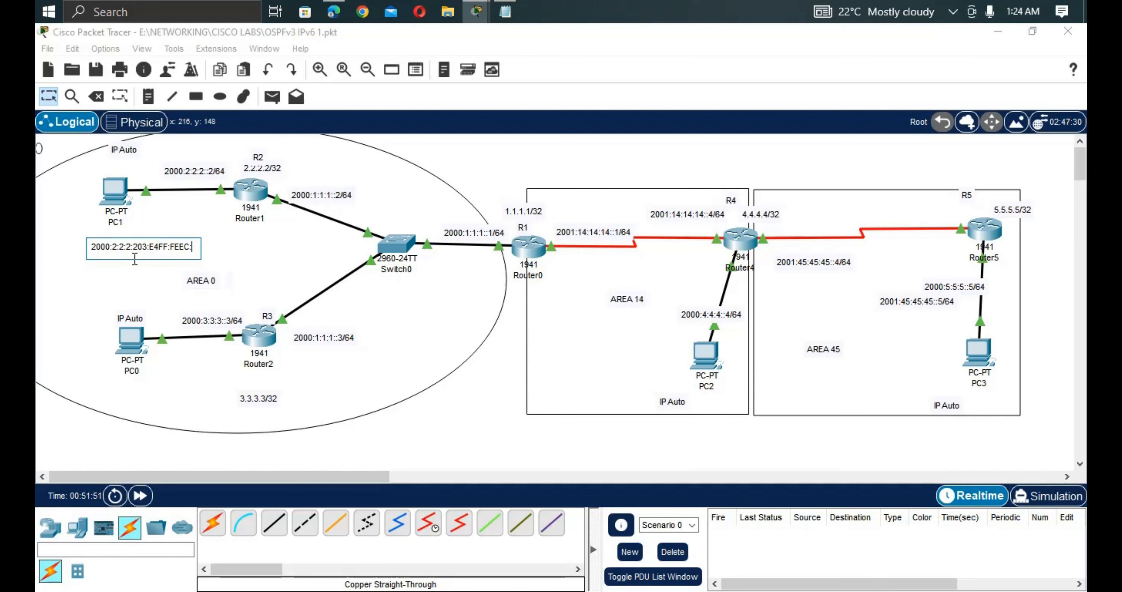
type("DB5")
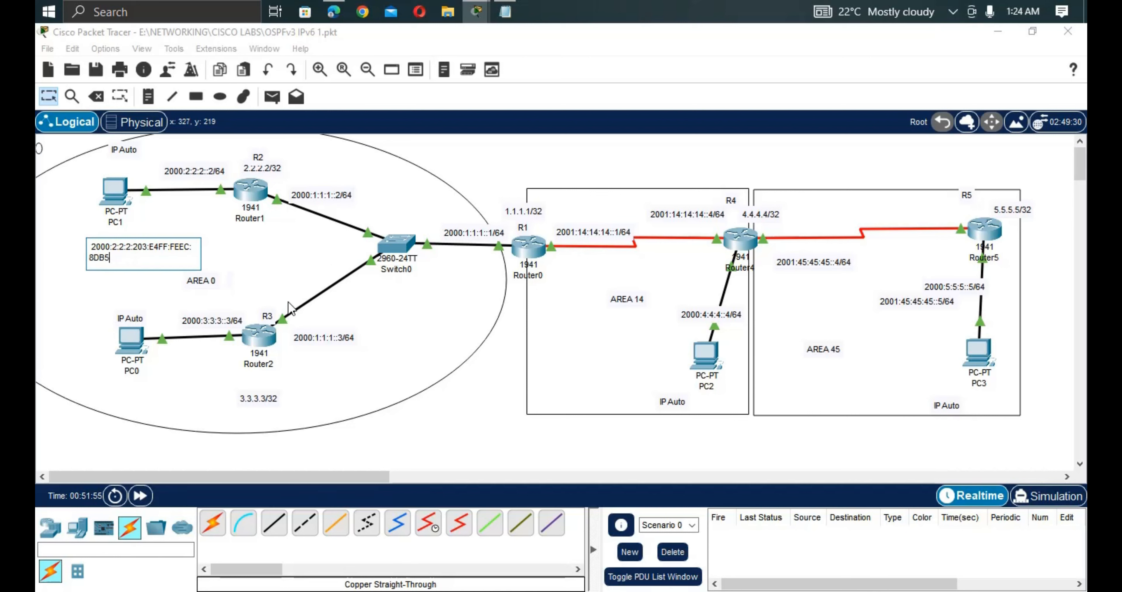
double_click(252, 273)
left_click_drag(150, 254, 118, 237)
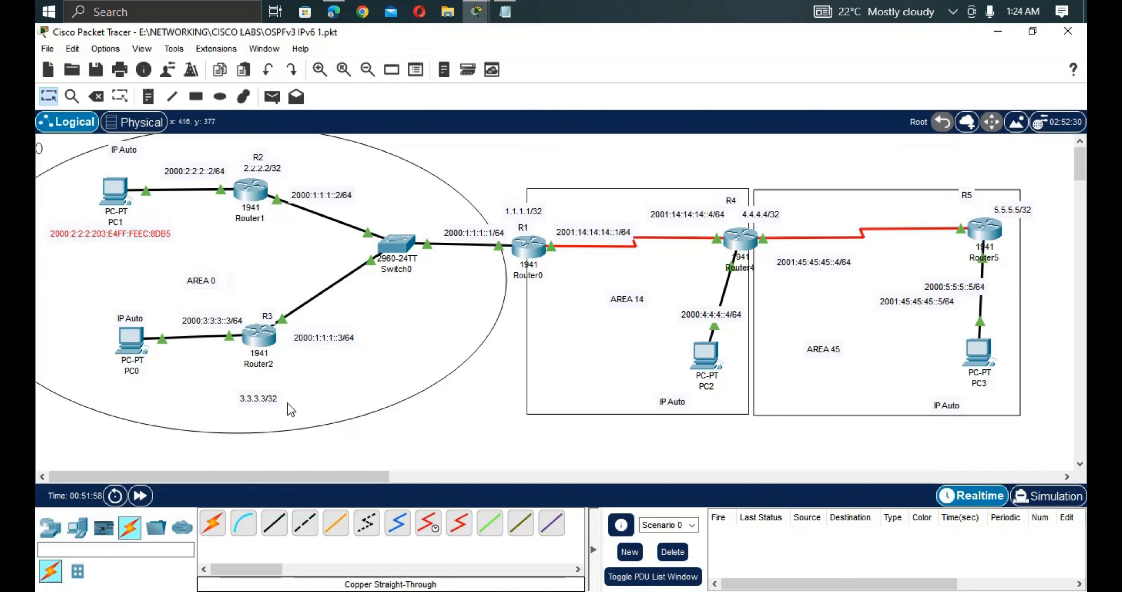
Log in to R3's console and run enable, reaching the enable password prompt.
left_click(260, 336)
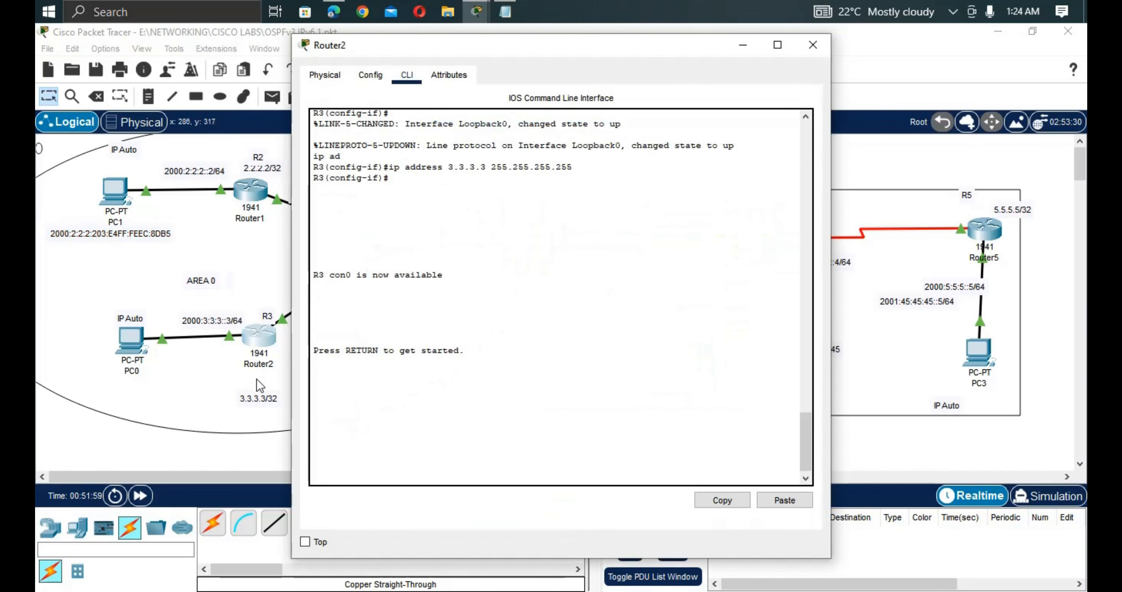
key("Return")
key("Return")
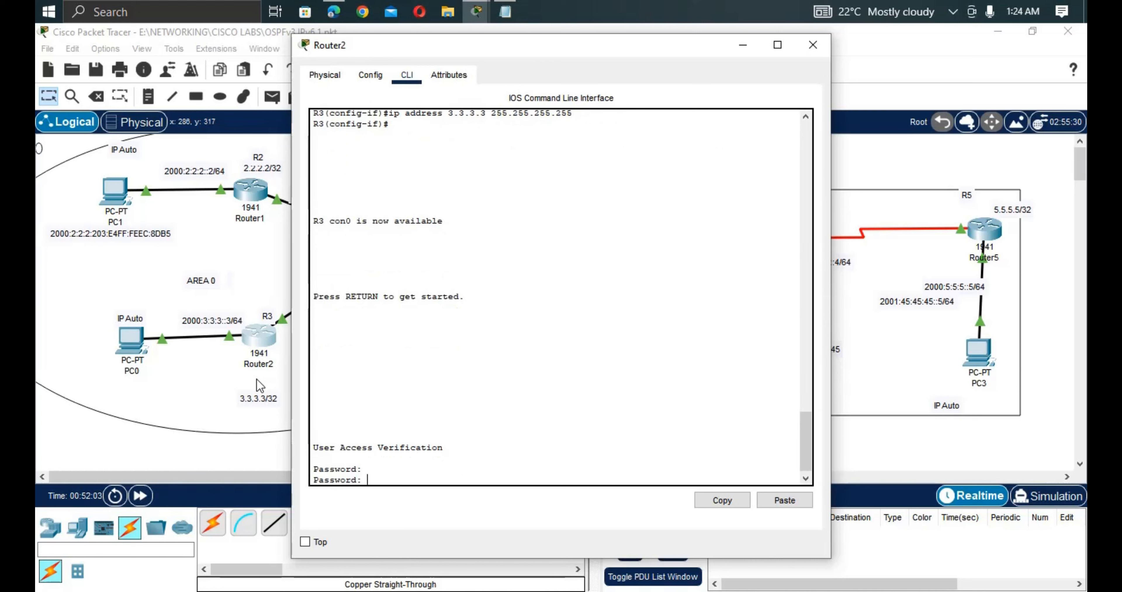
key("Return")
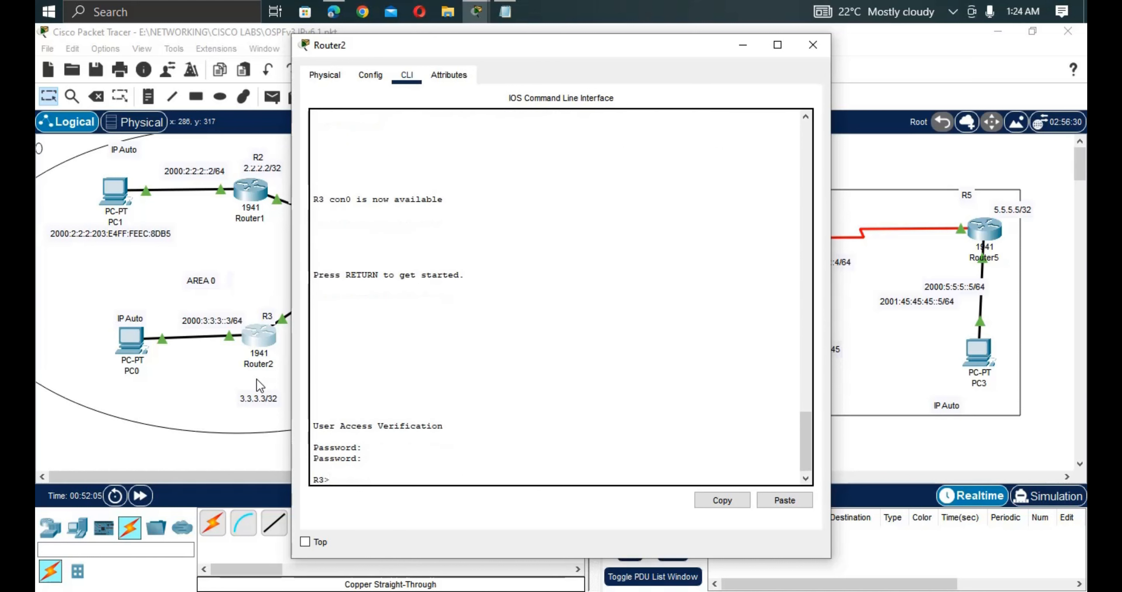
key("Return")
type("en")
key("Tab")
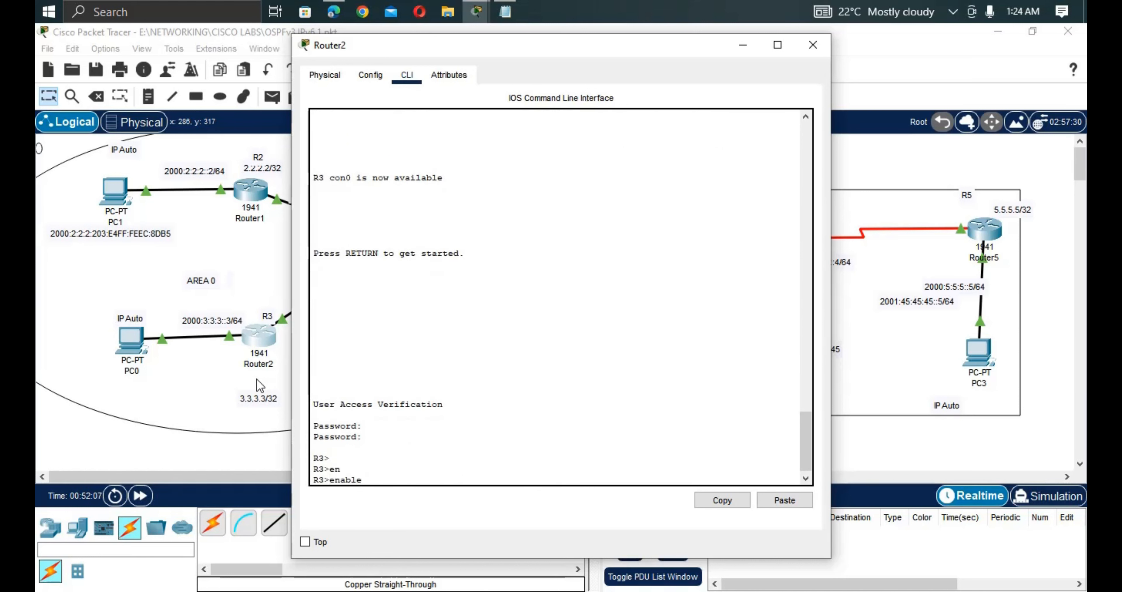
key("Return")
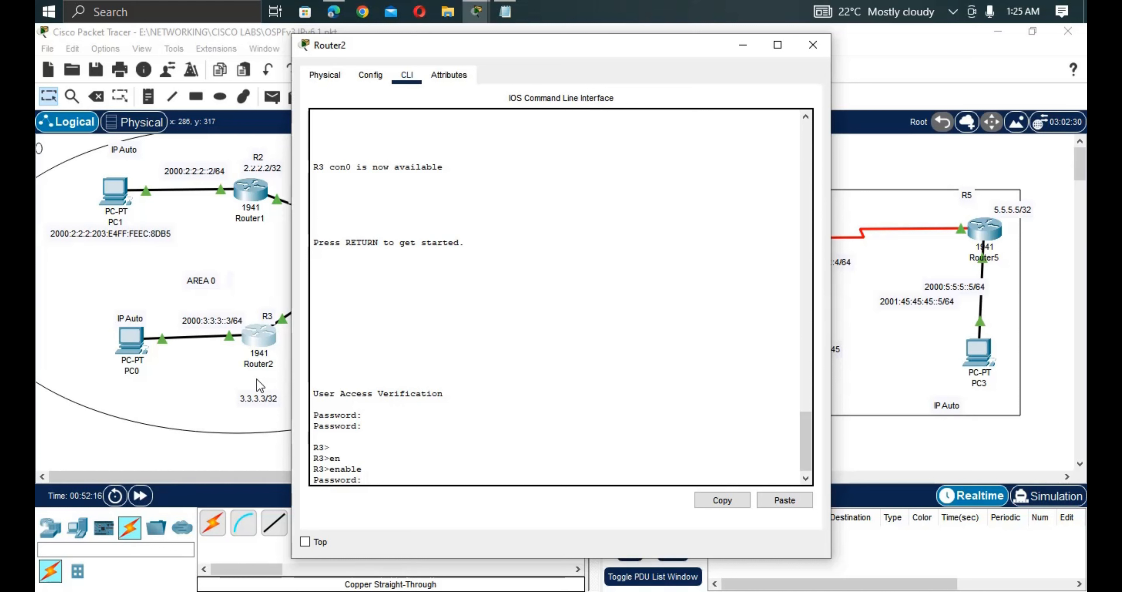
Enter privileged mode on R3 and run 'show ipv6 interface brief'.
key("Return")
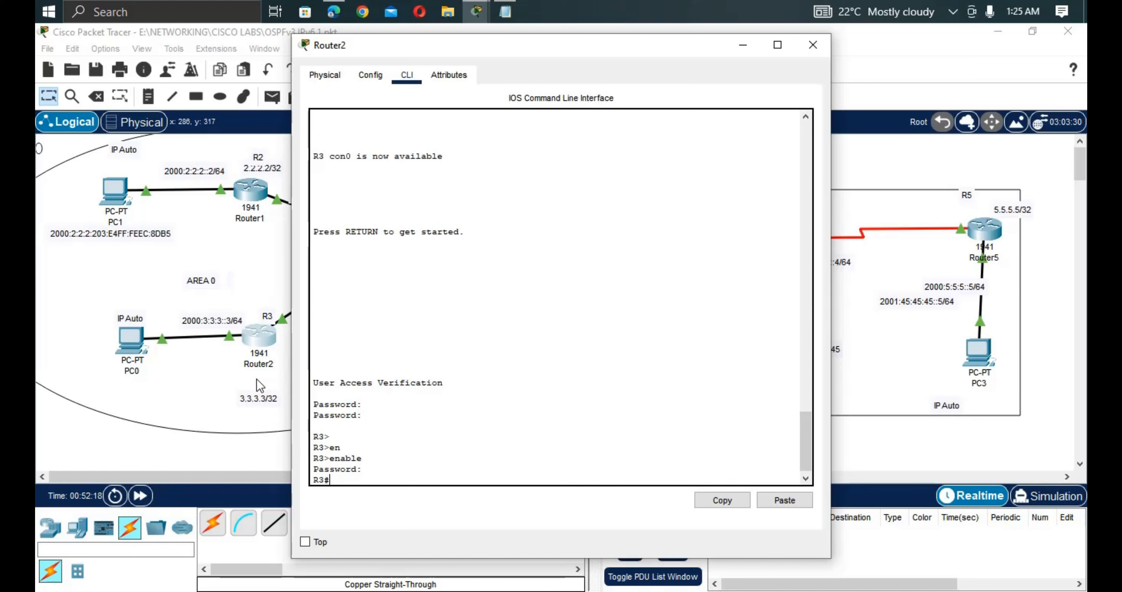
type("sh ip")
key("Tab")
type("v")
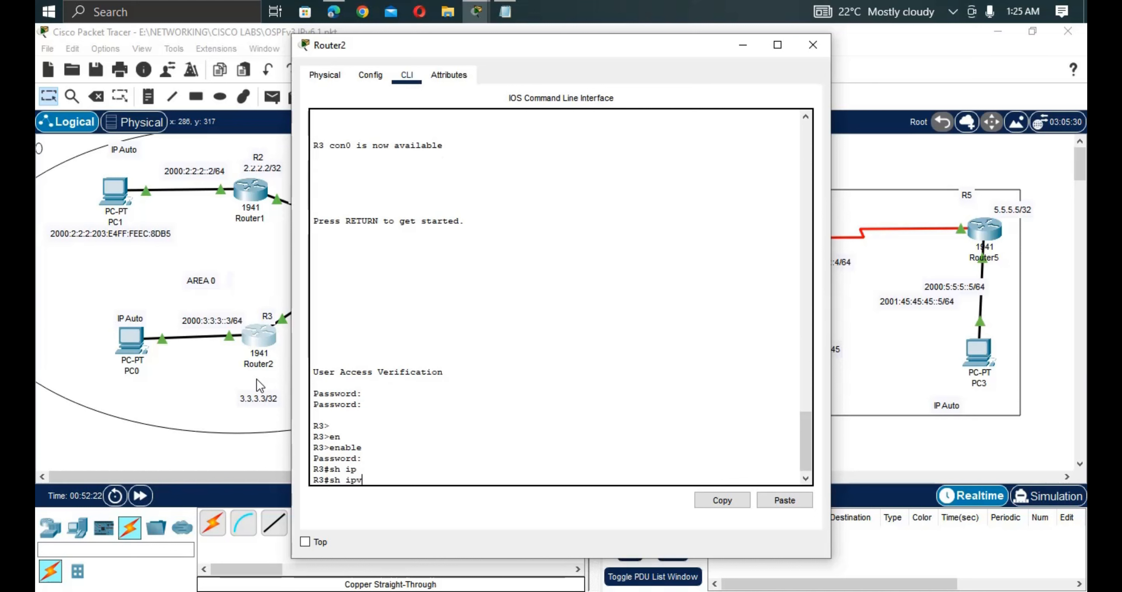
key("Tab")
type("int")
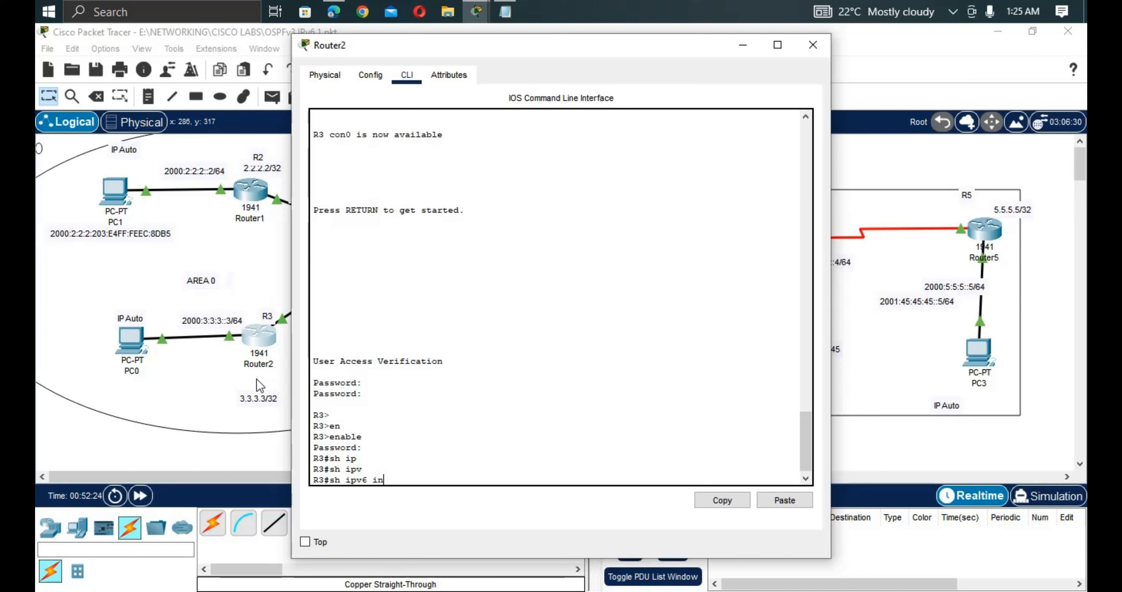
key("Tab")
type("b")
key("Tab")
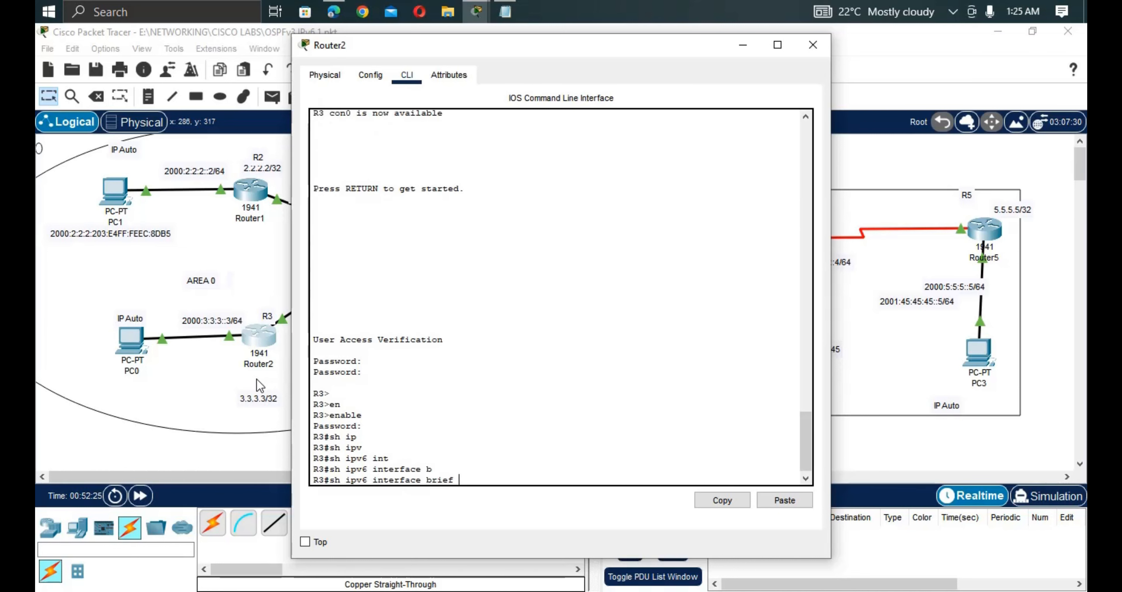
key("Return")
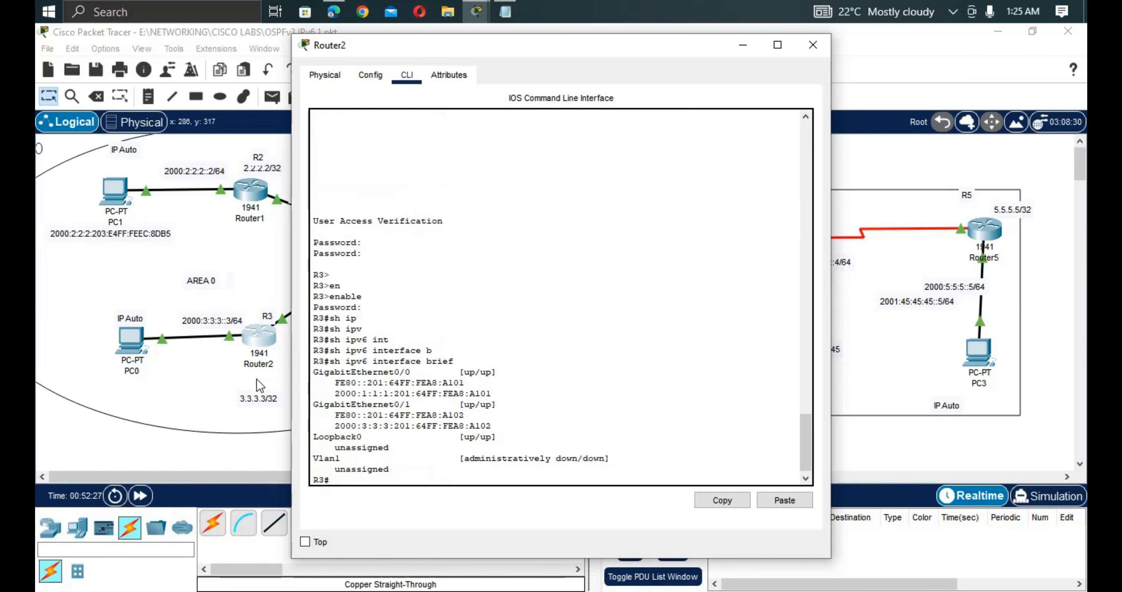
Copy R3's GigabitEthernet0/1 global IPv6 address from the listing.
left_click_drag(495, 426, 320, 427)
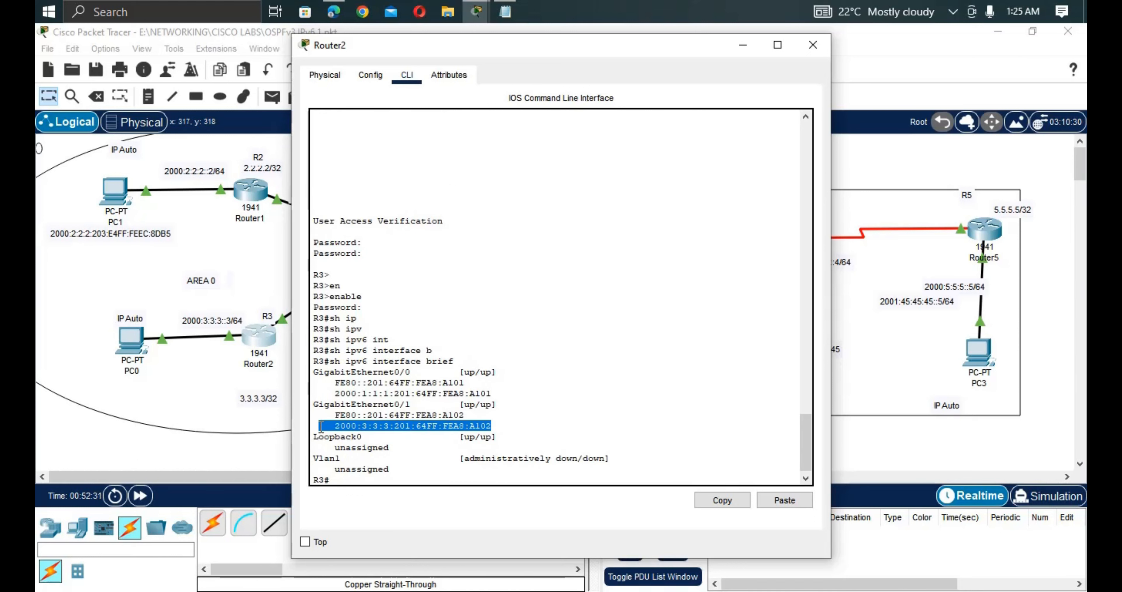
right_click(338, 422)
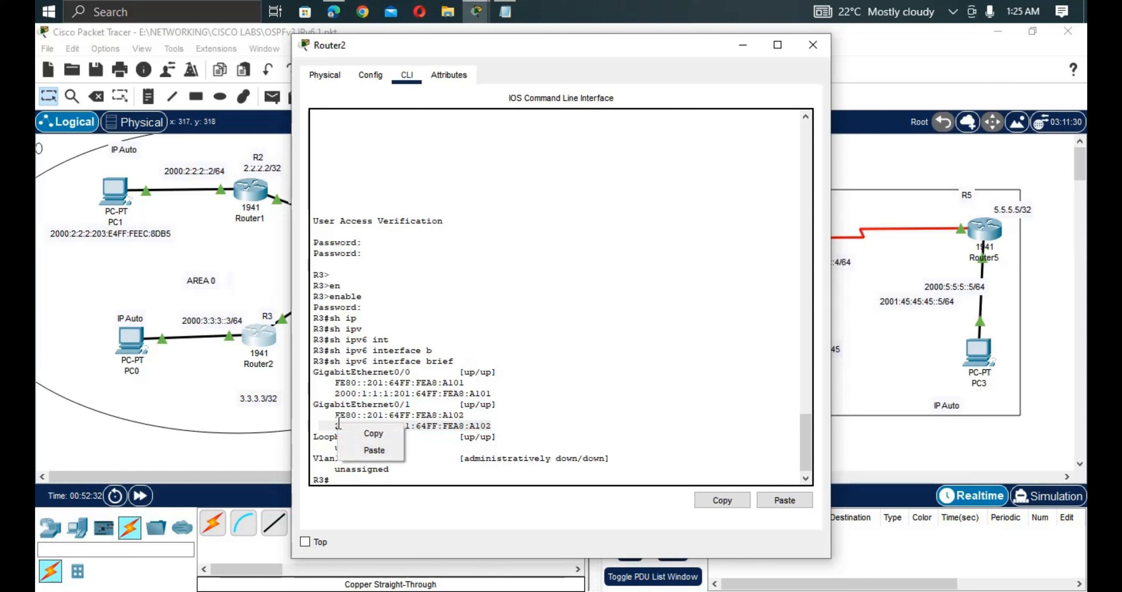
left_click(362, 429)
Paste the copied address into a new text note below PC0.
left_click(186, 111)
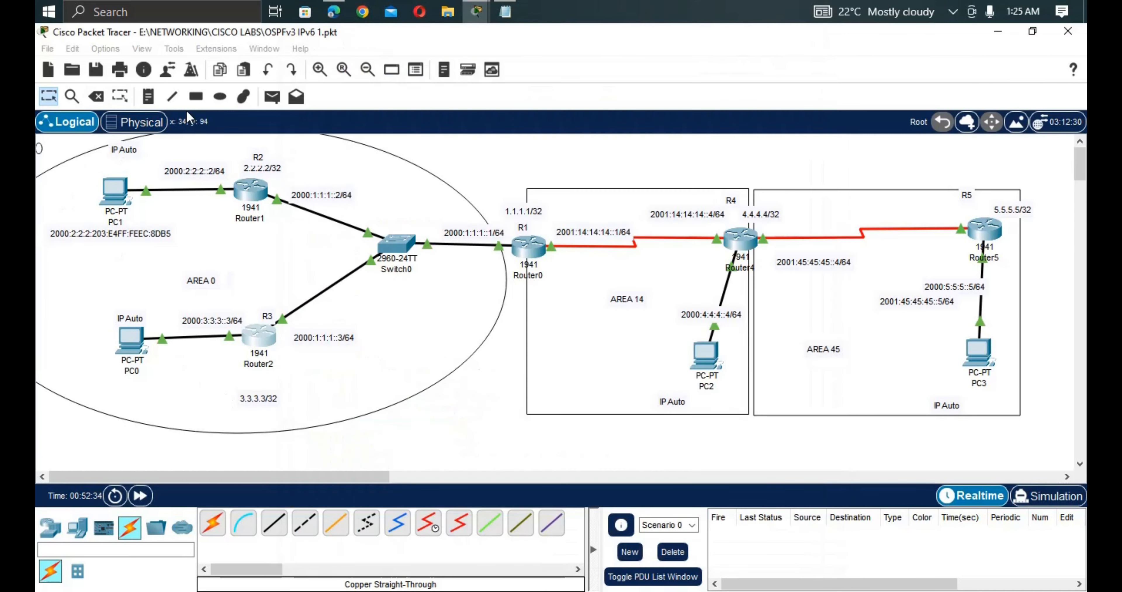
left_click(153, 102)
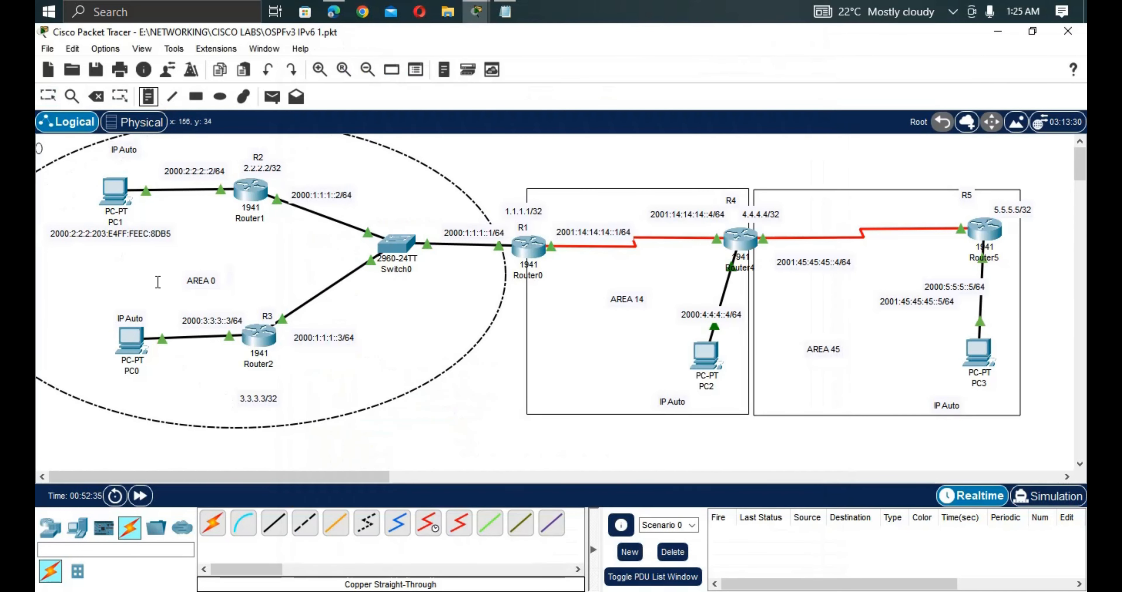
left_click(84, 382)
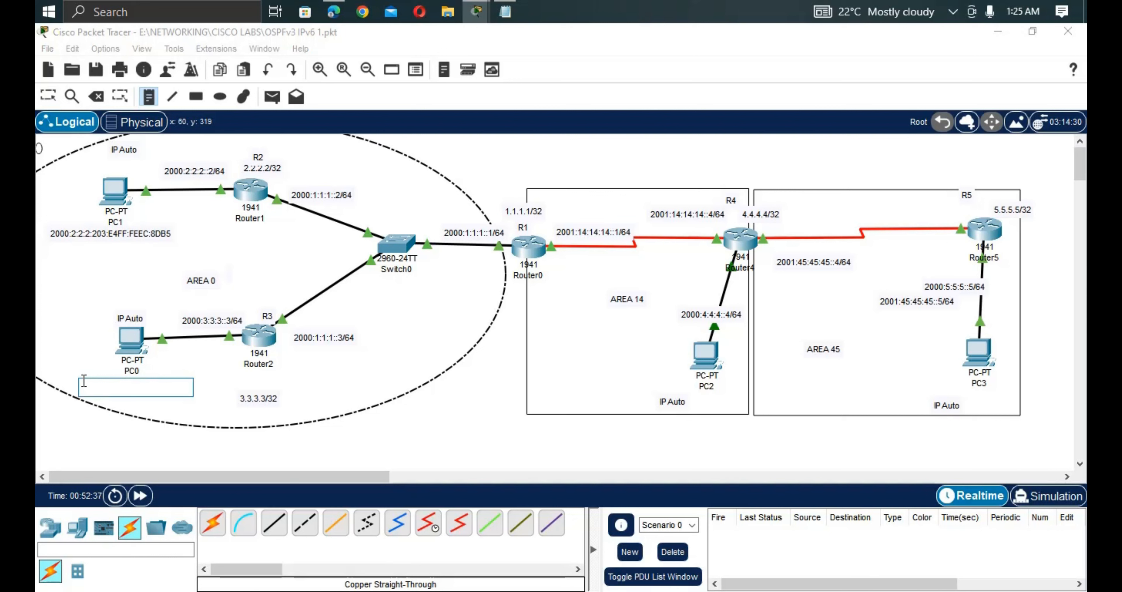
key("ctrl+v")
left_click(205, 378)
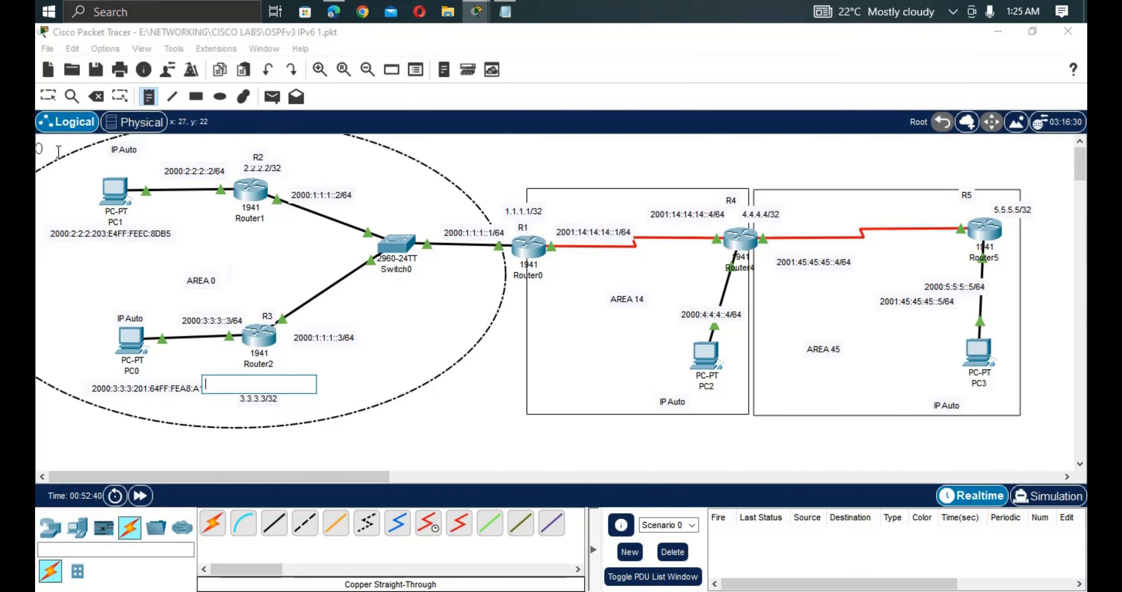
left_click(48, 96)
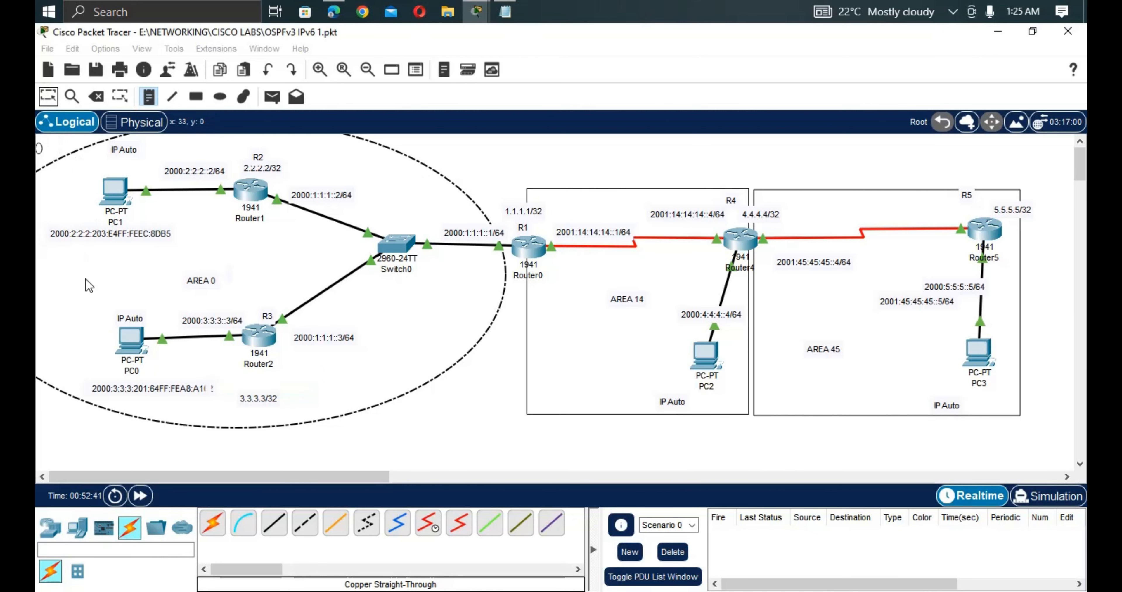
Correct PC0's note against its IP configuration, replacing 01 with D and 64 with D3.
left_click(133, 342)
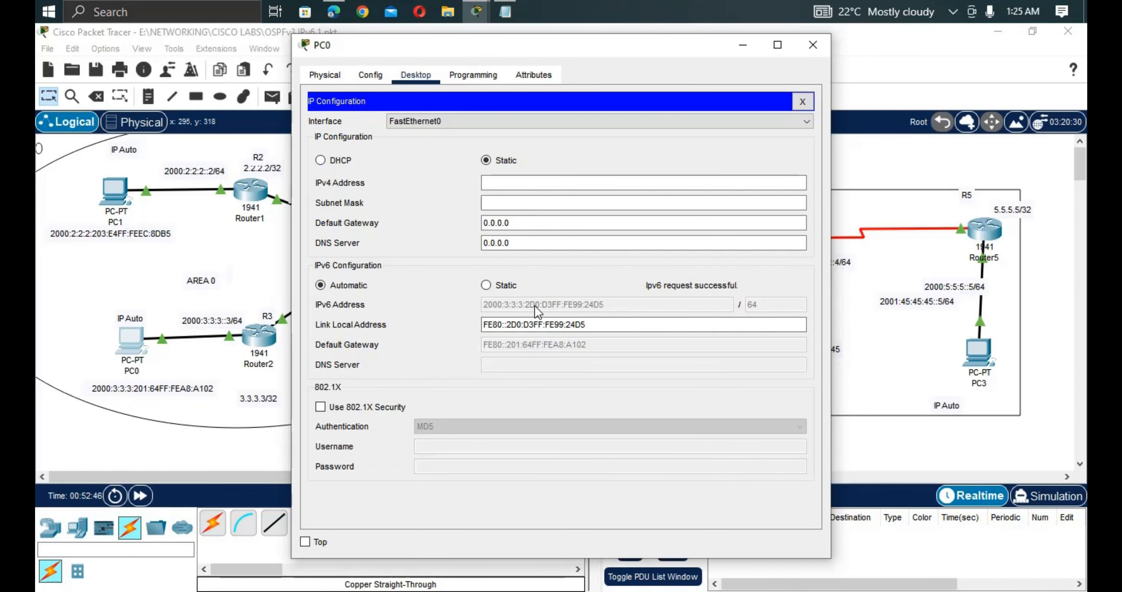
left_click(151, 393)
double_click(147, 387)
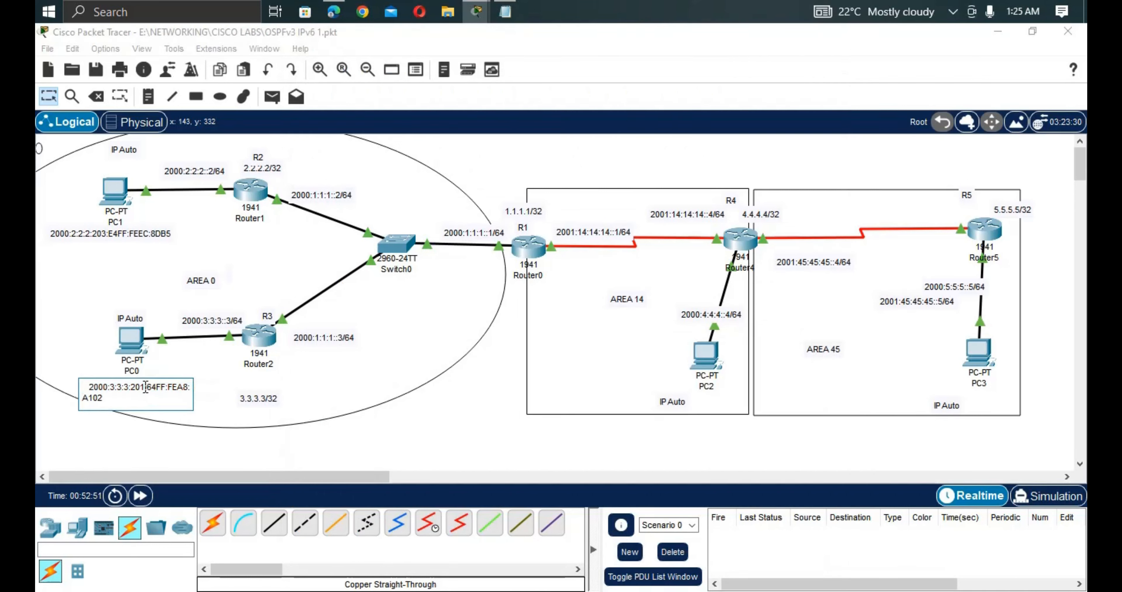
key("BackSpace")
key("BackSpace")
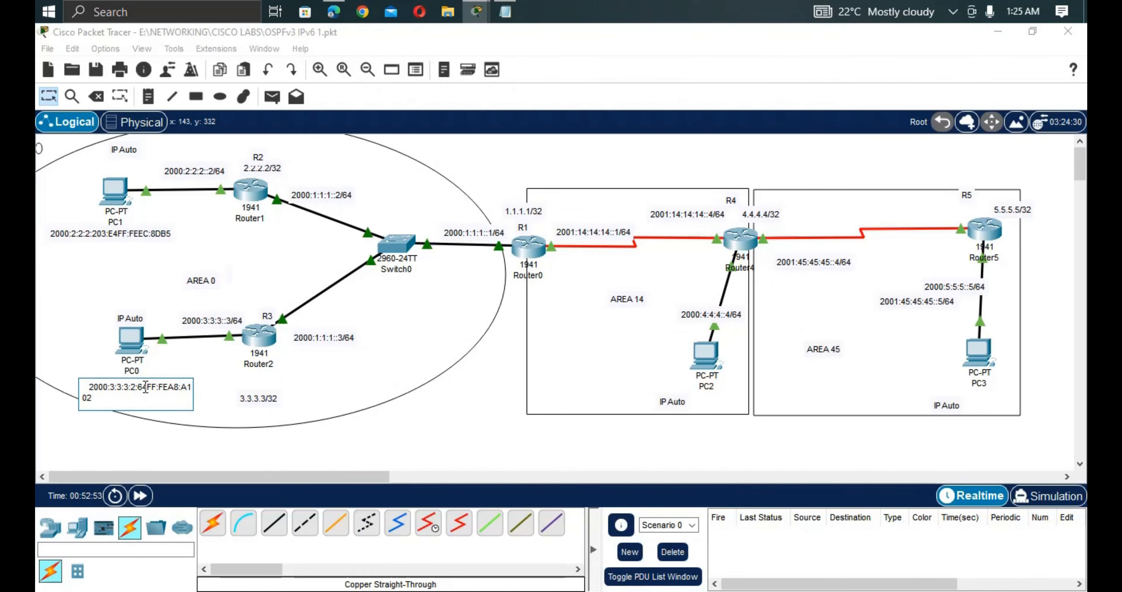
type("D0")
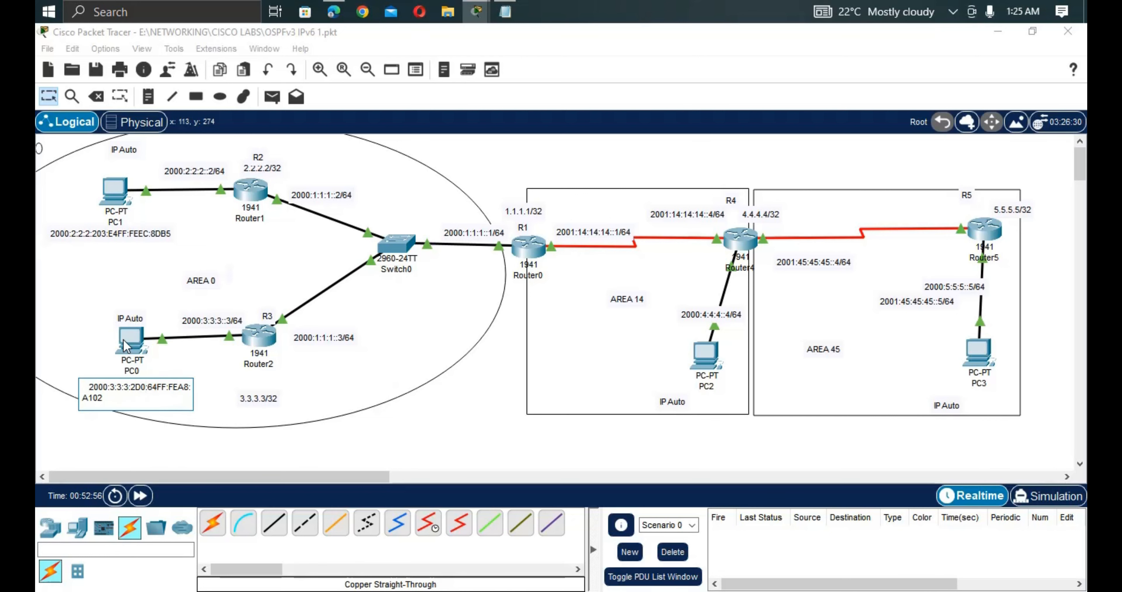
left_click(125, 345)
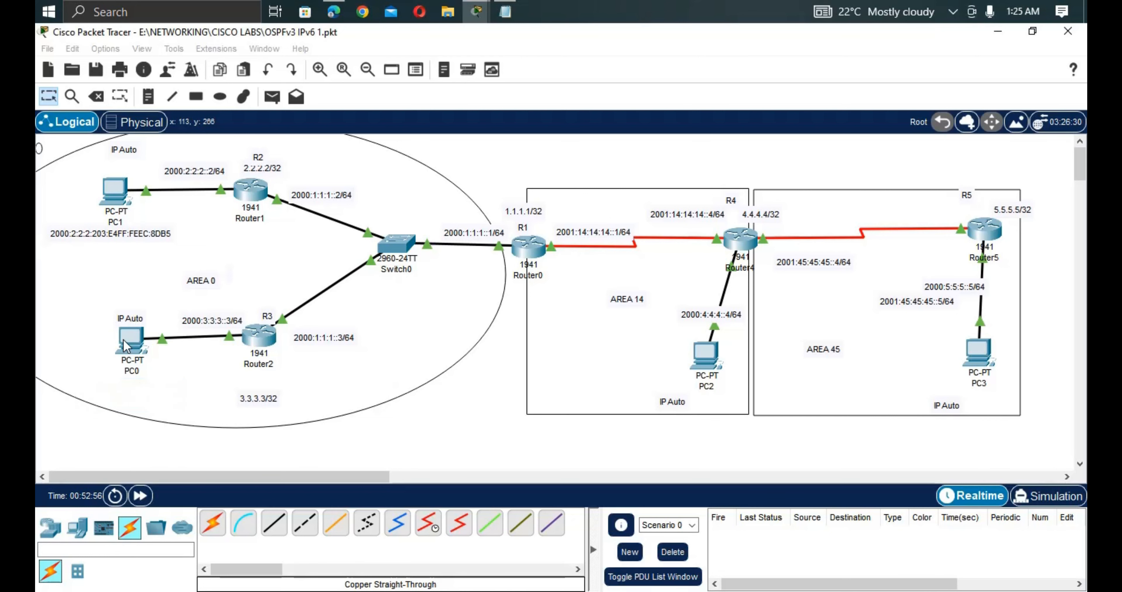
left_click(126, 344)
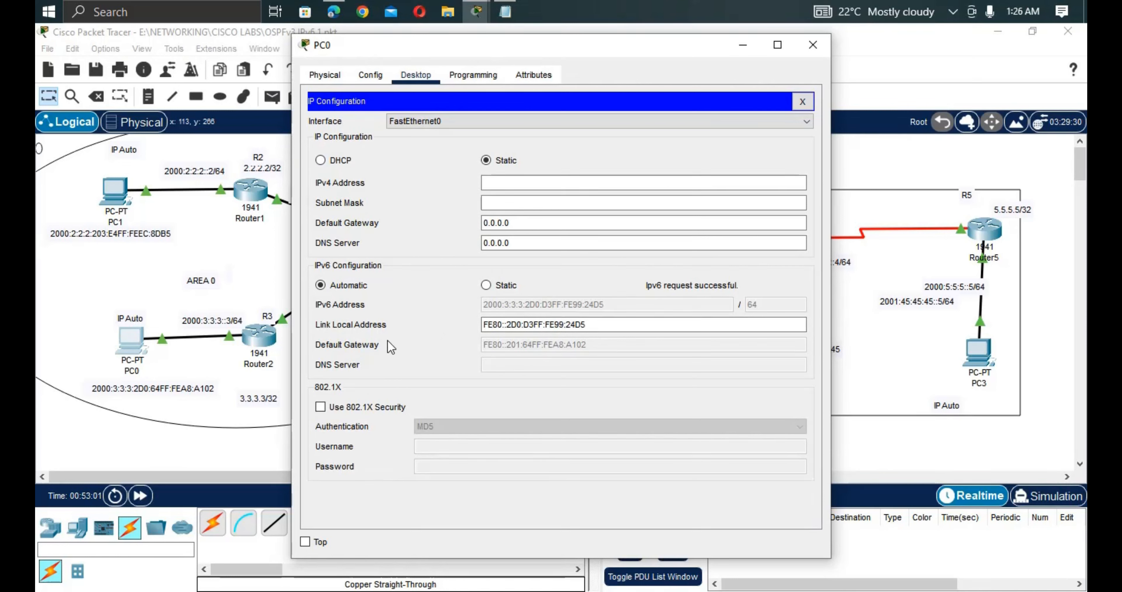
left_click(163, 384)
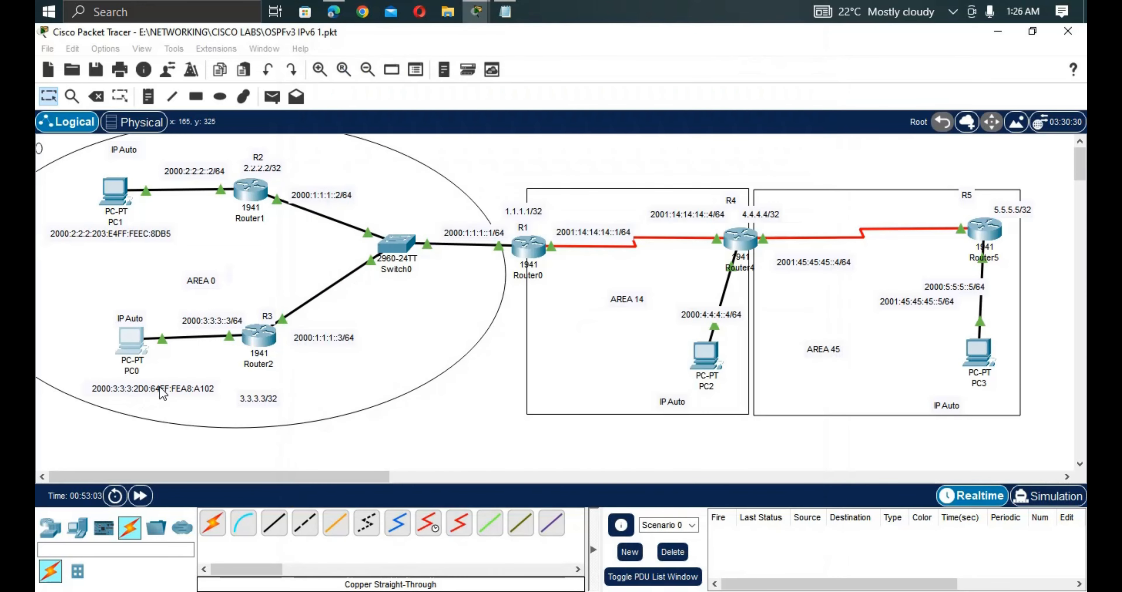
left_click(159, 386)
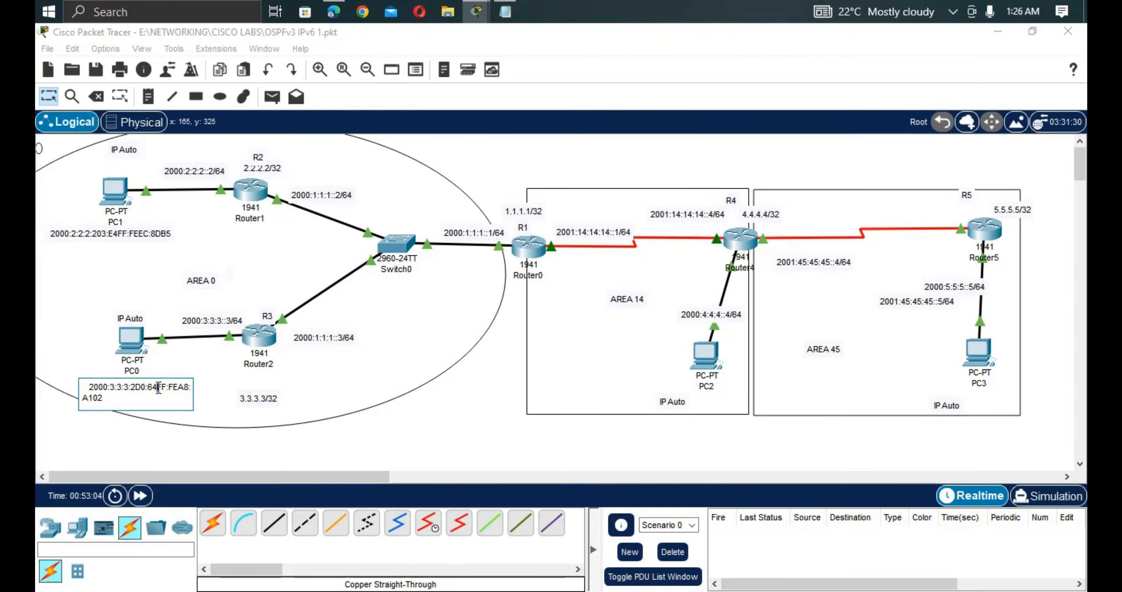
key("BackSpace")
key("BackSpace")
type("D3")
Finish PC0's note as 2000:3:3:3:2D0:D3FF:FE99:24D5 by removing A8: and the trailing A.
left_click(130, 342)
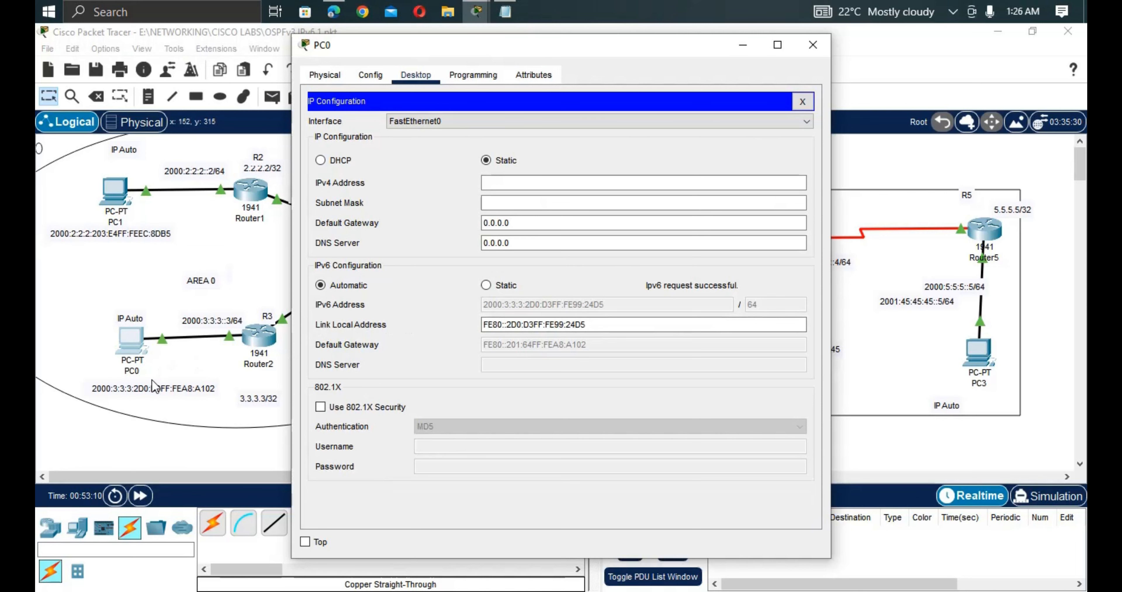
left_click(179, 392)
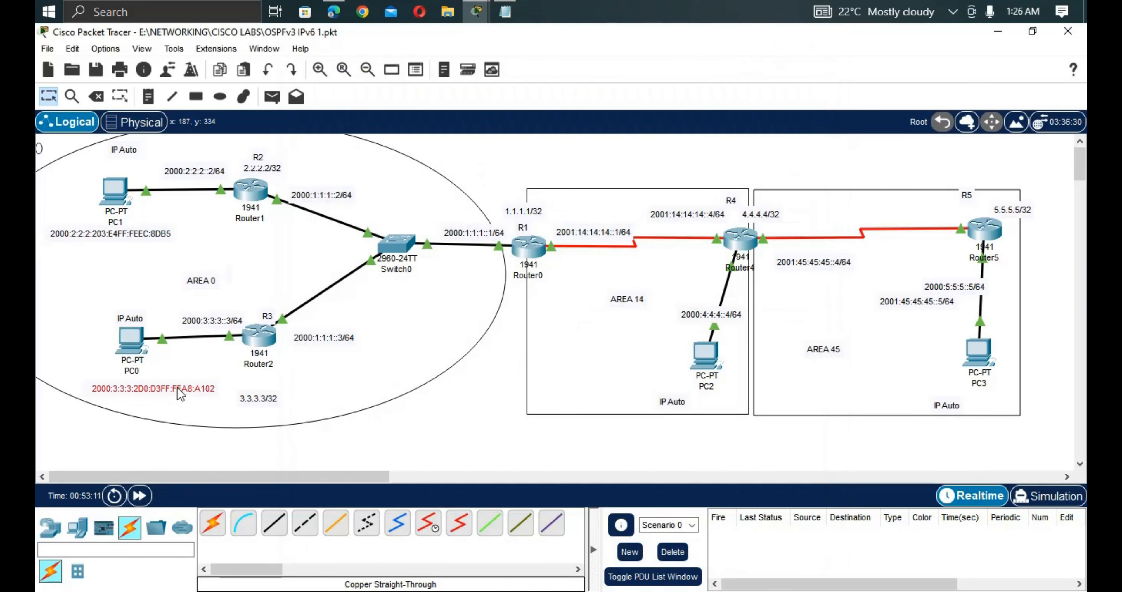
double_click(180, 392)
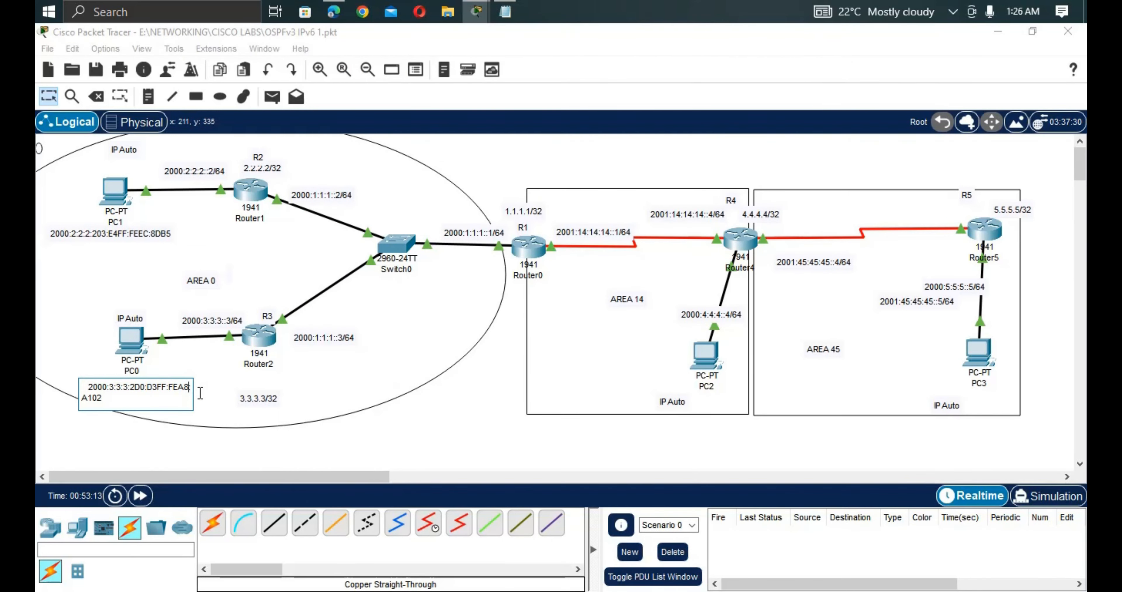
key("BackSpace")
key("BackSpace")
key("BackSpace")
left_click(133, 340)
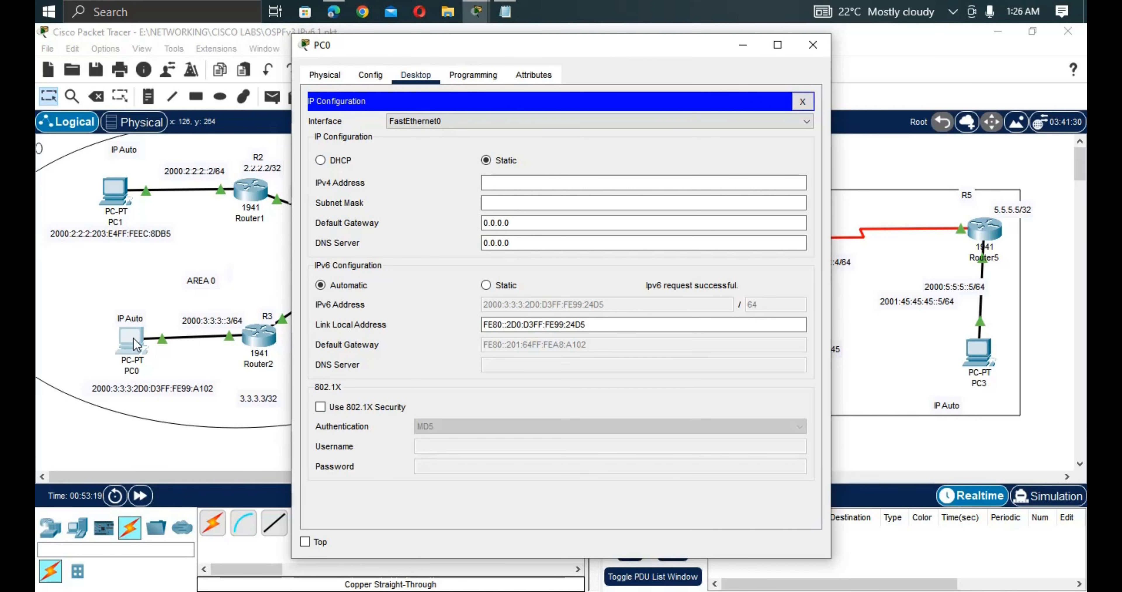
left_click(175, 393)
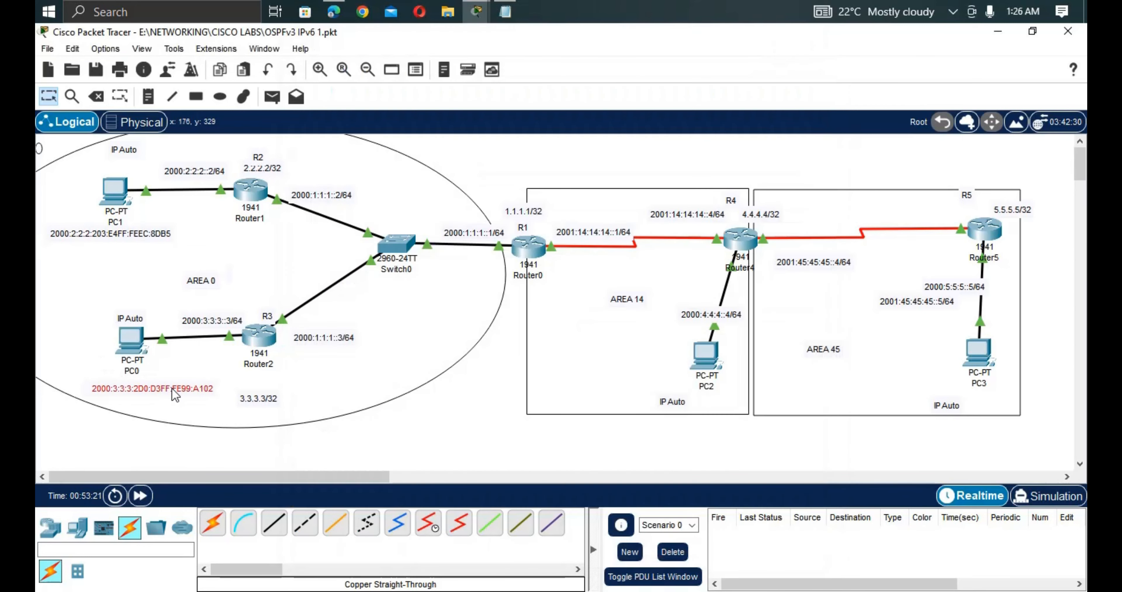
left_click(207, 389)
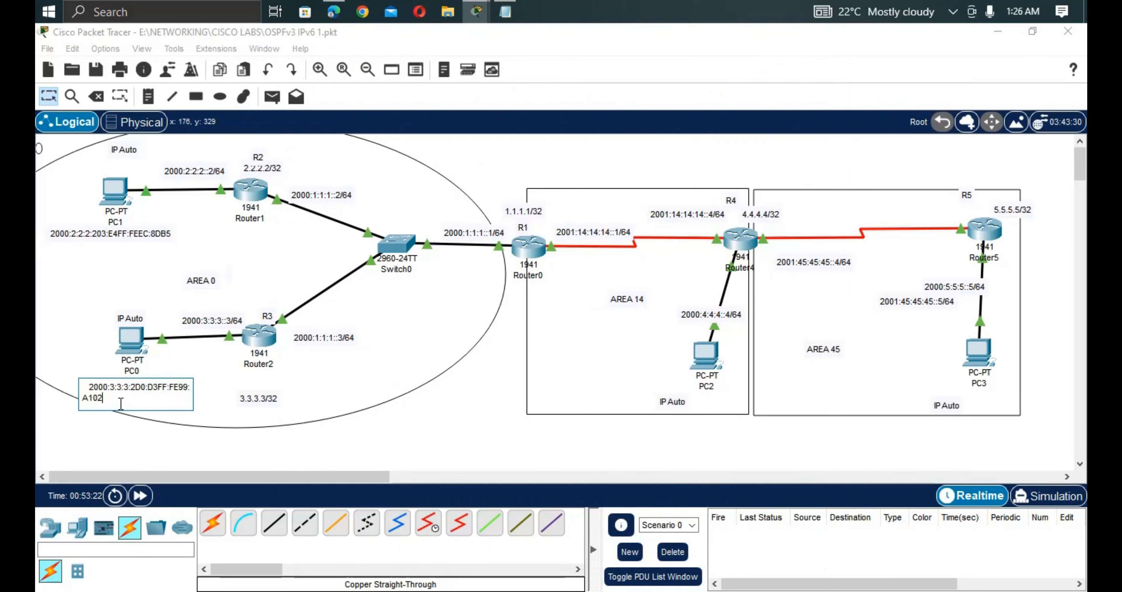
key("BackSpace")
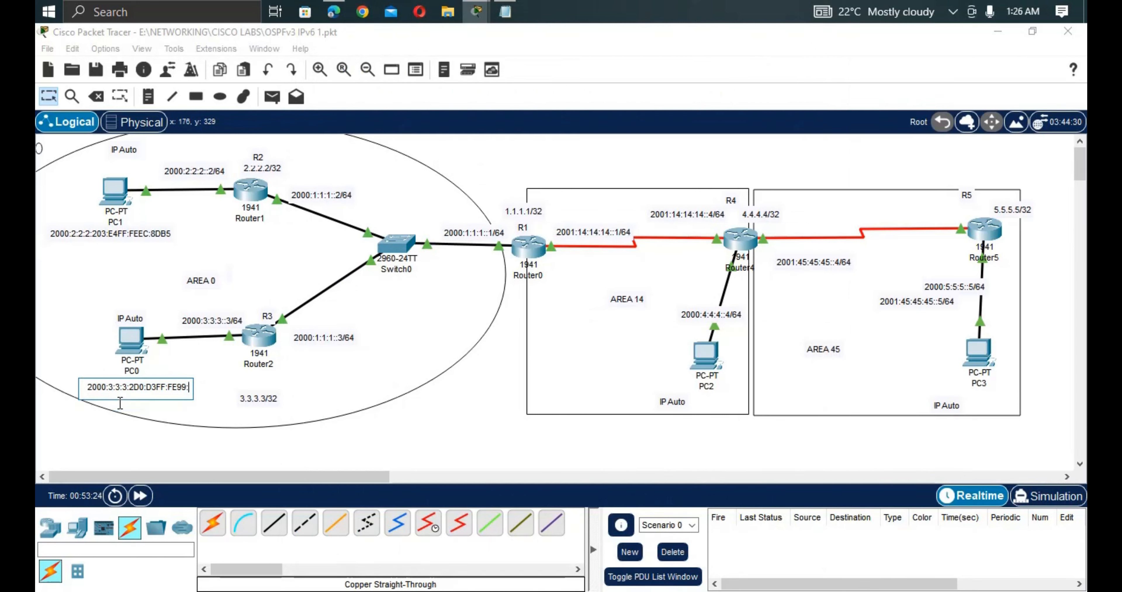
type("24D5")
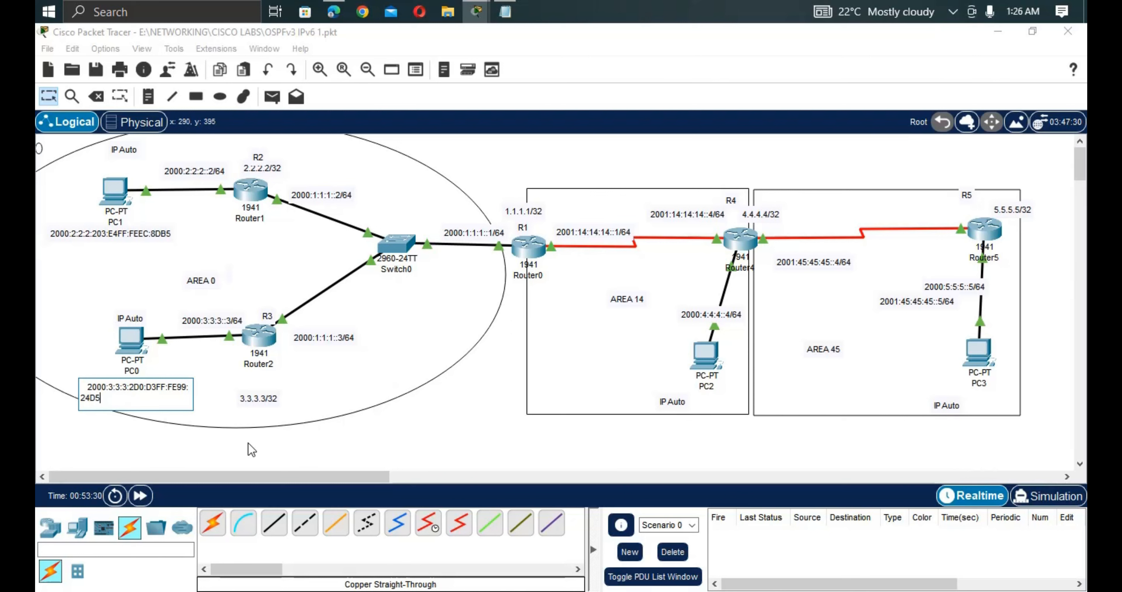
left_click(245, 433)
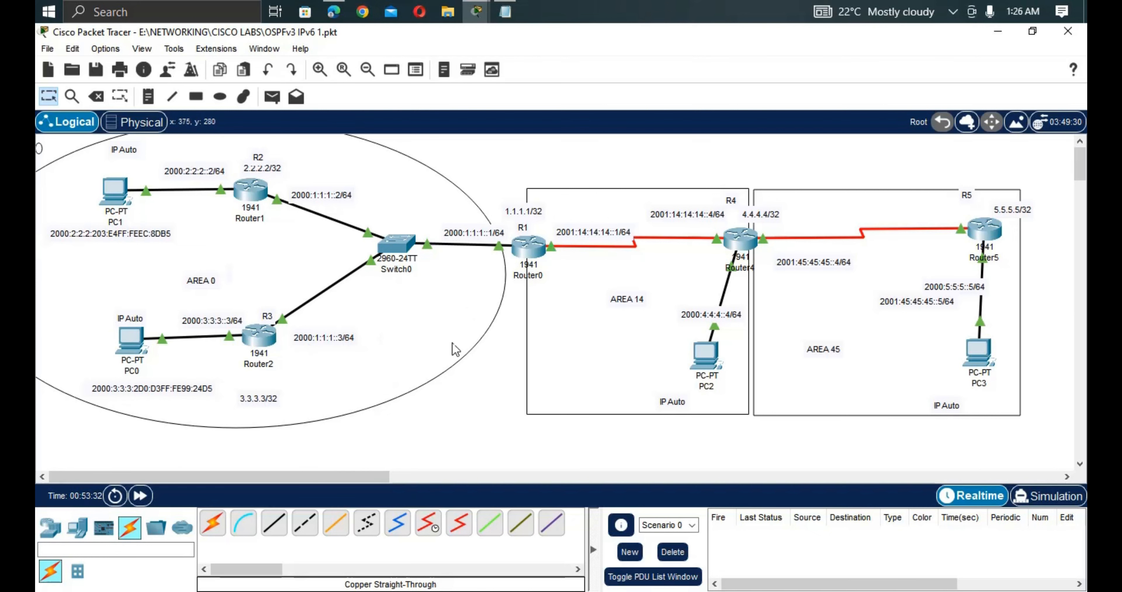
Exit Router4's configuration modes back to the privileged prompt.
left_click(740, 241)
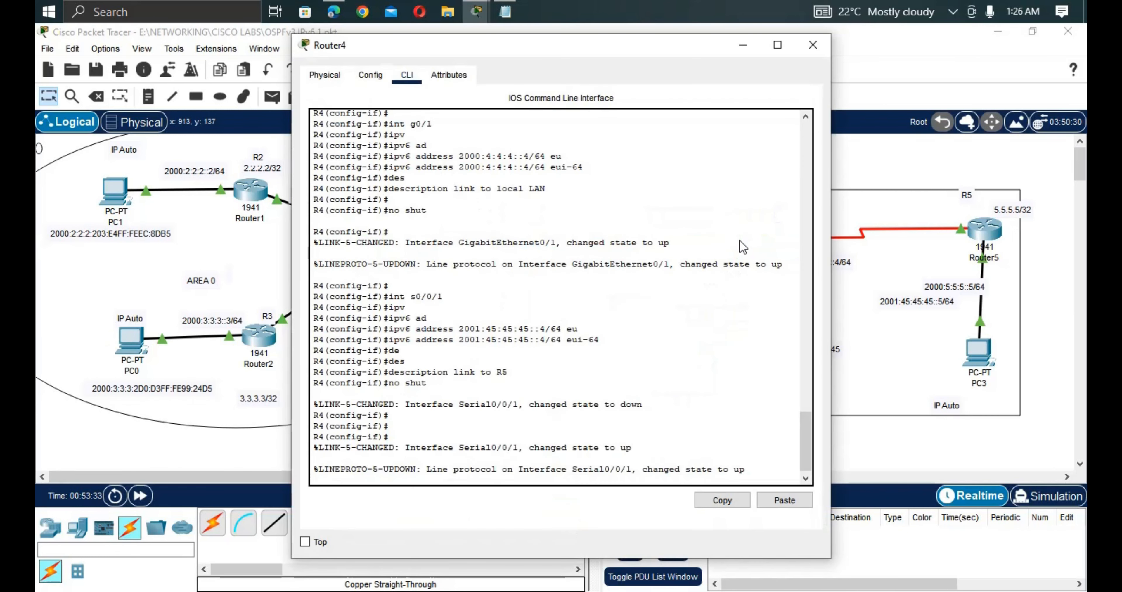
key("Return")
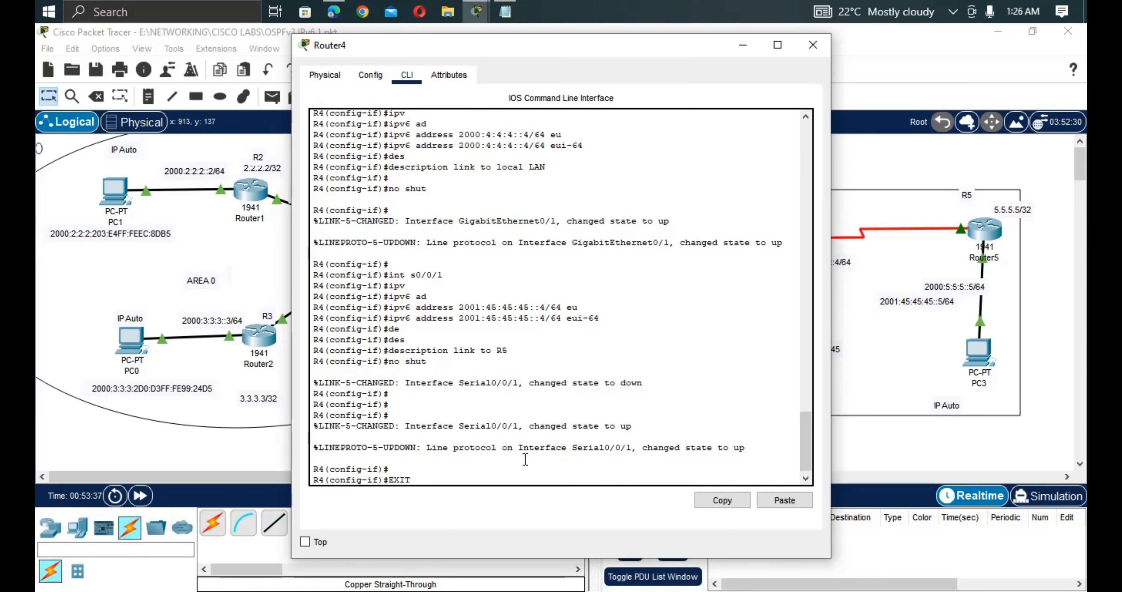
key("Return")
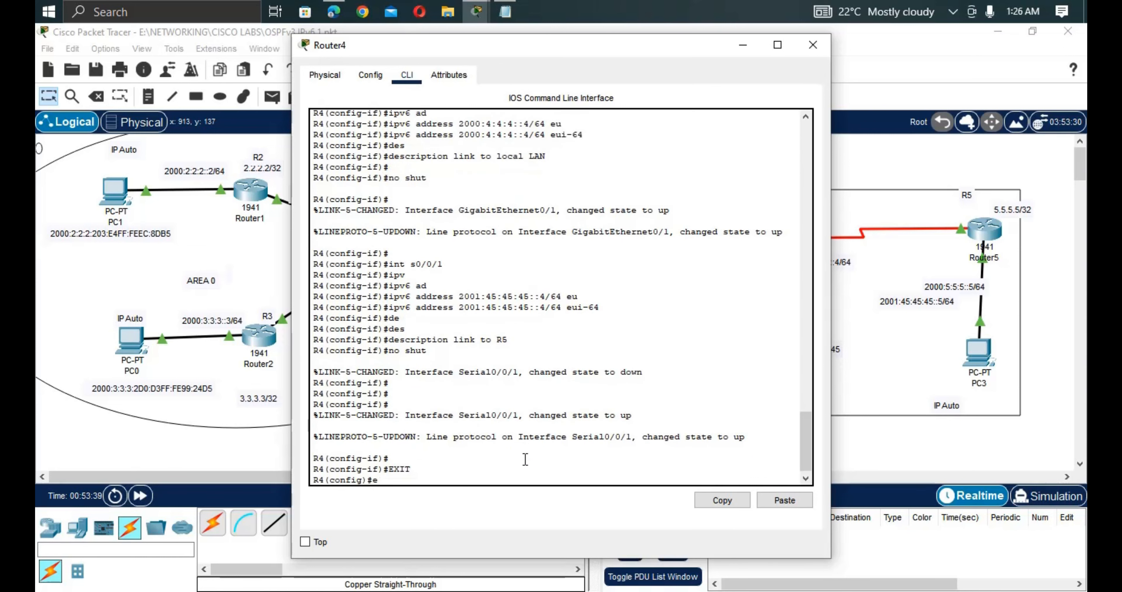
type("exit")
key("Return")
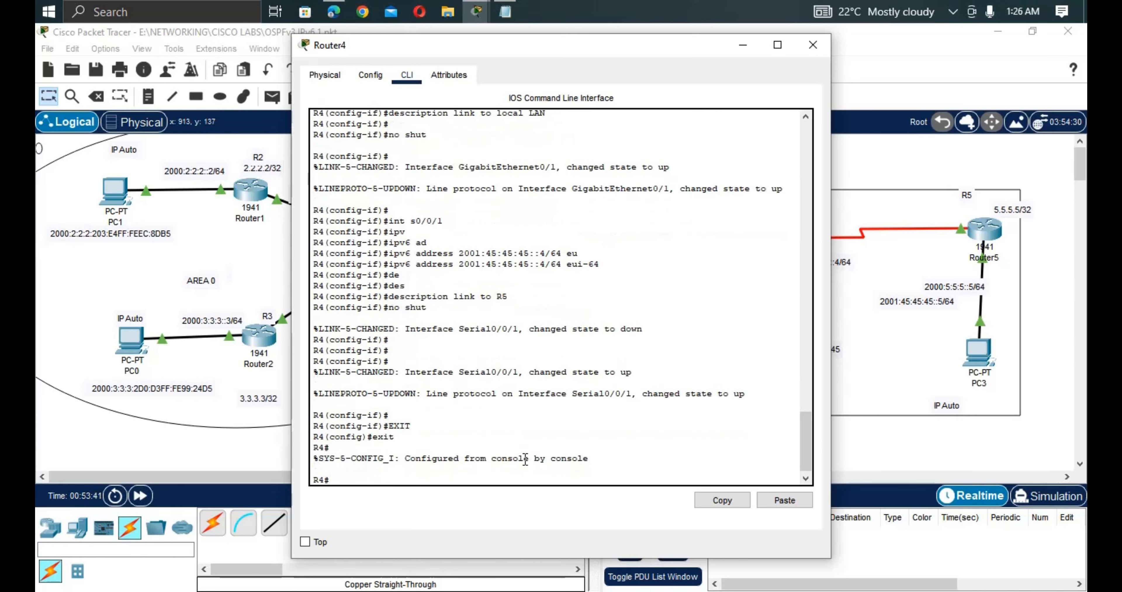
key("Return")
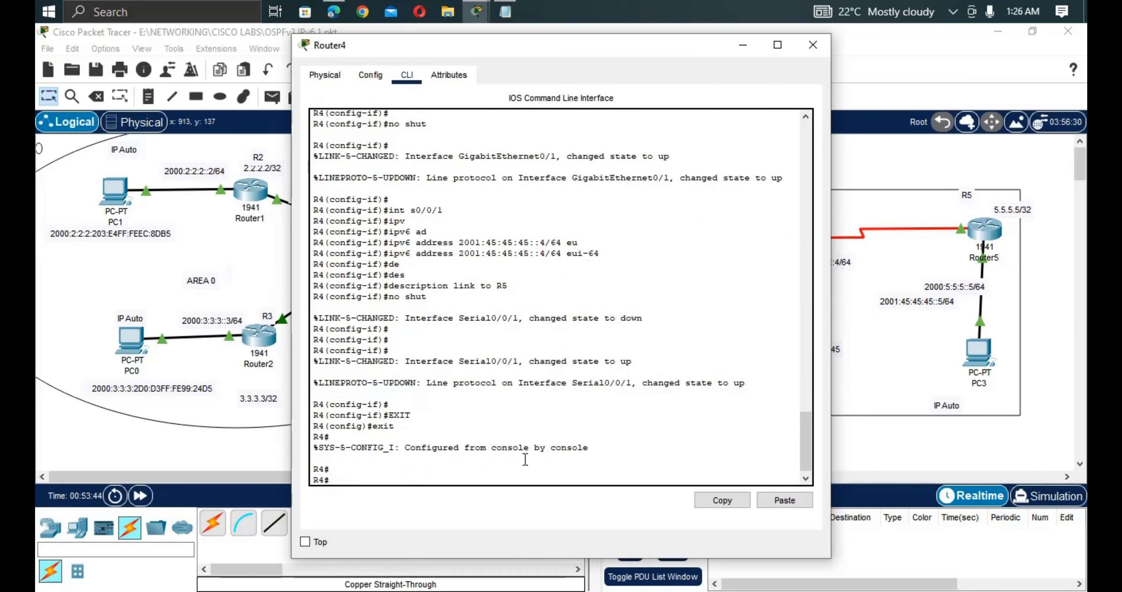
Run 'show ipv6 interface brief' on R4.
type("sh ipv")
key("Tab")
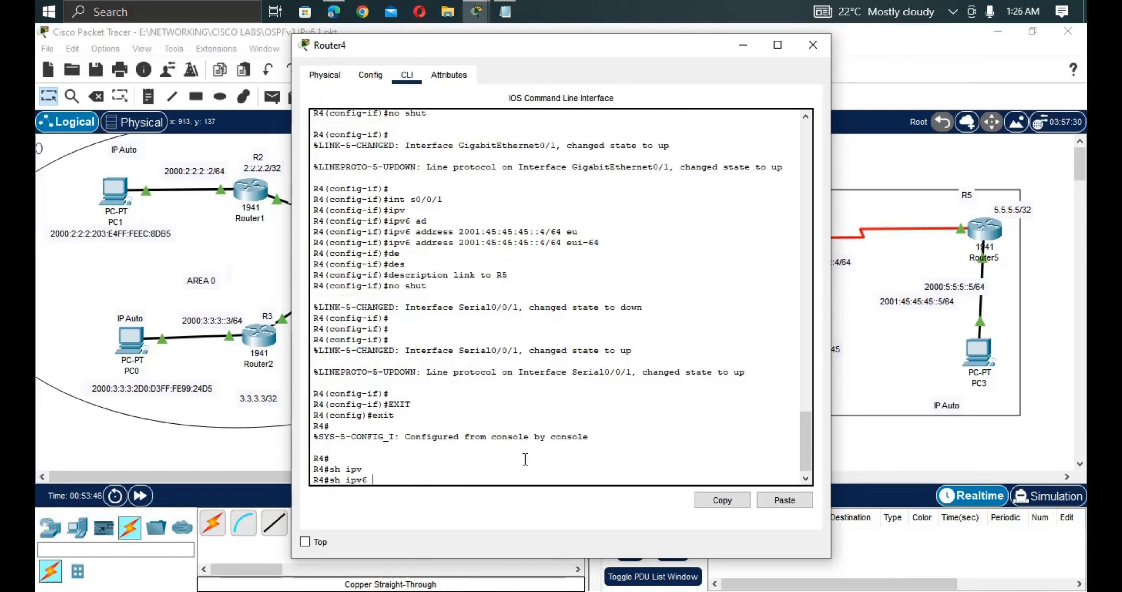
type("int")
key("Tab")
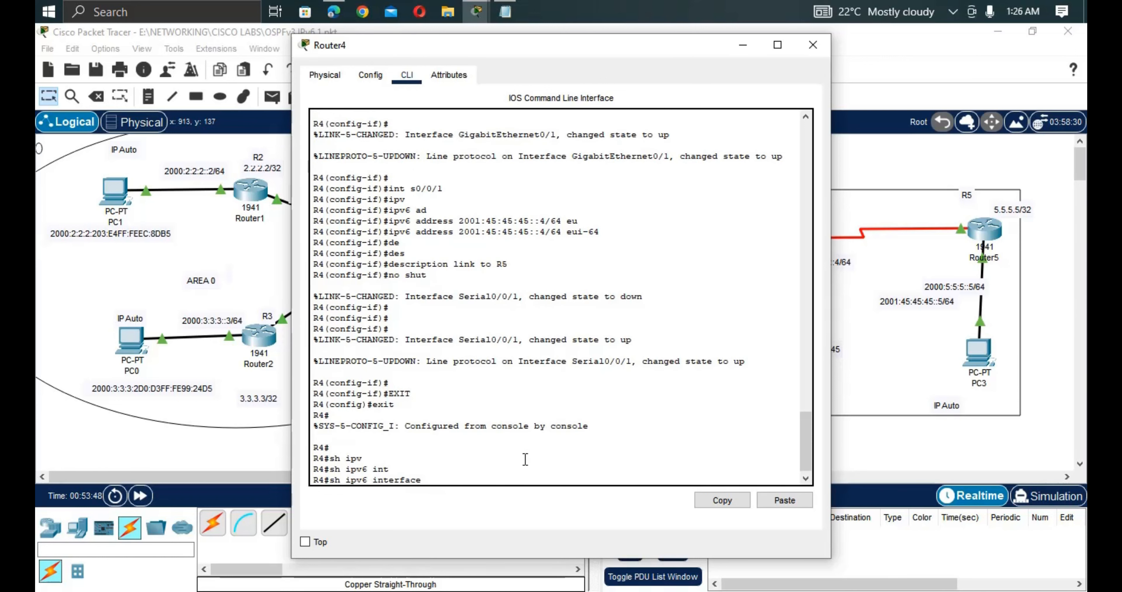
type("b")
key("Tab")
key("Return")
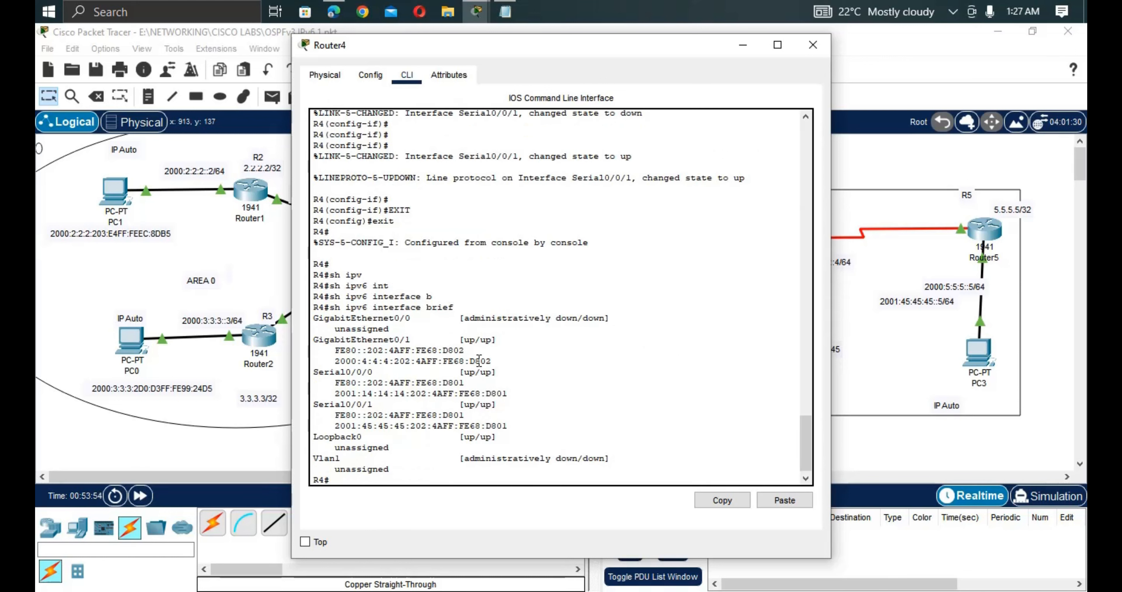
Copy R4's Gi0/1 address 2000:4:4:4:202:4AFF:FE68:D802 and go back to the topology.
left_click_drag(496, 361, 332, 364)
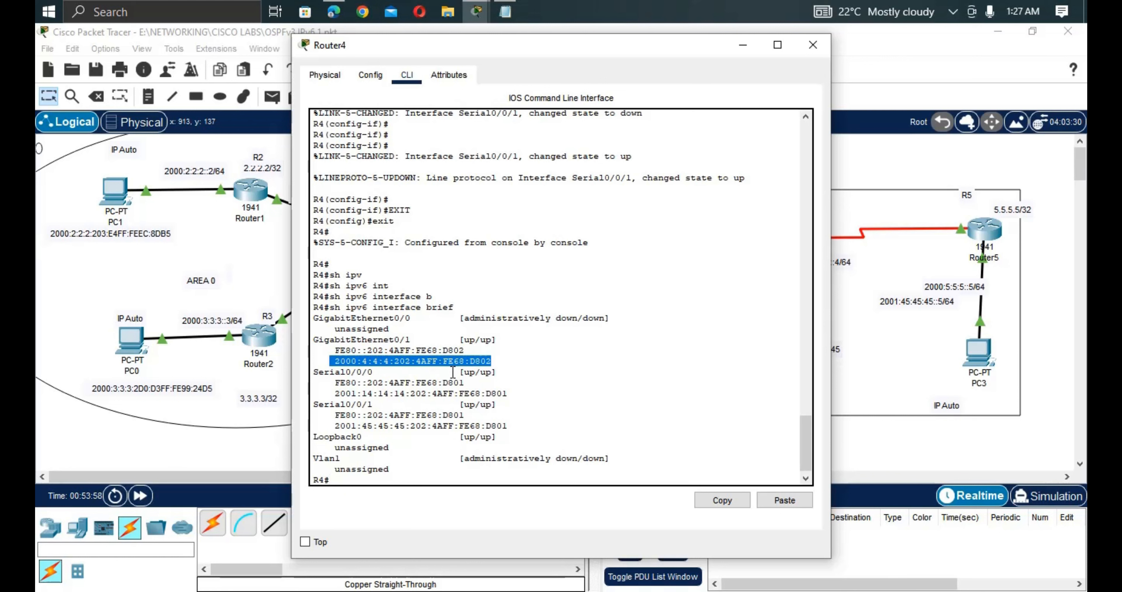
right_click(451, 360)
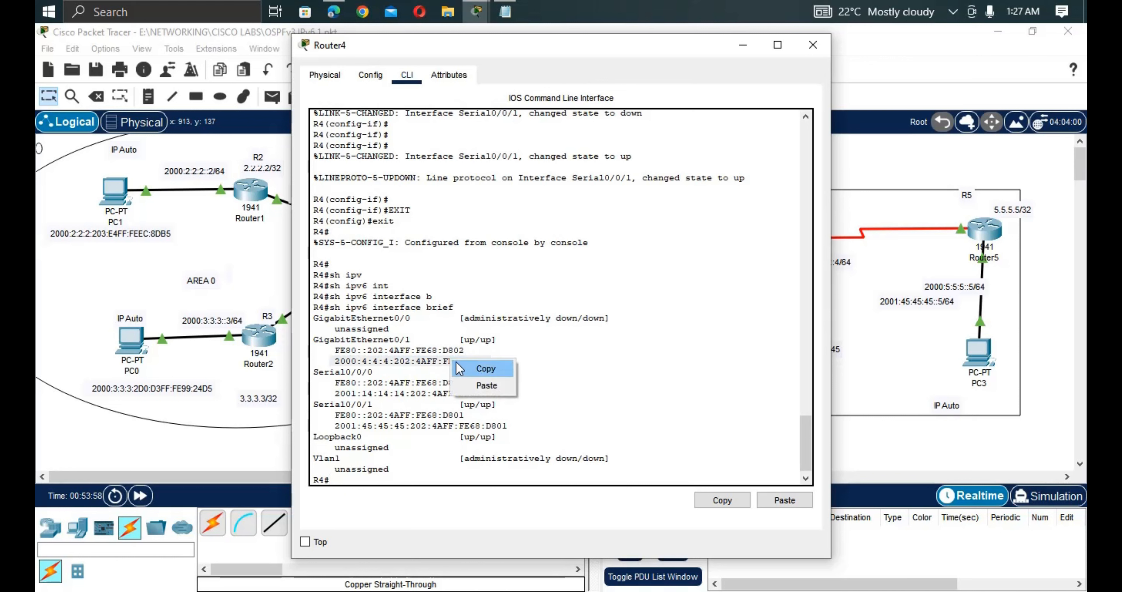
left_click(480, 373)
left_click(258, 251)
Paste the copied address into a new text note inside AREA 14.
double_click(155, 239)
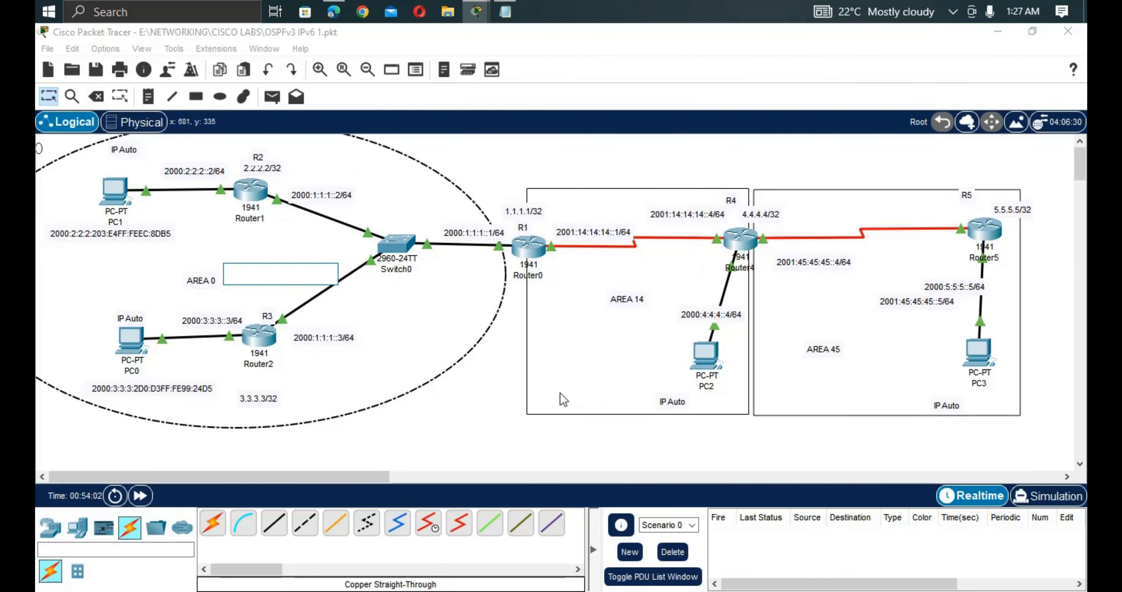
double_click(548, 373)
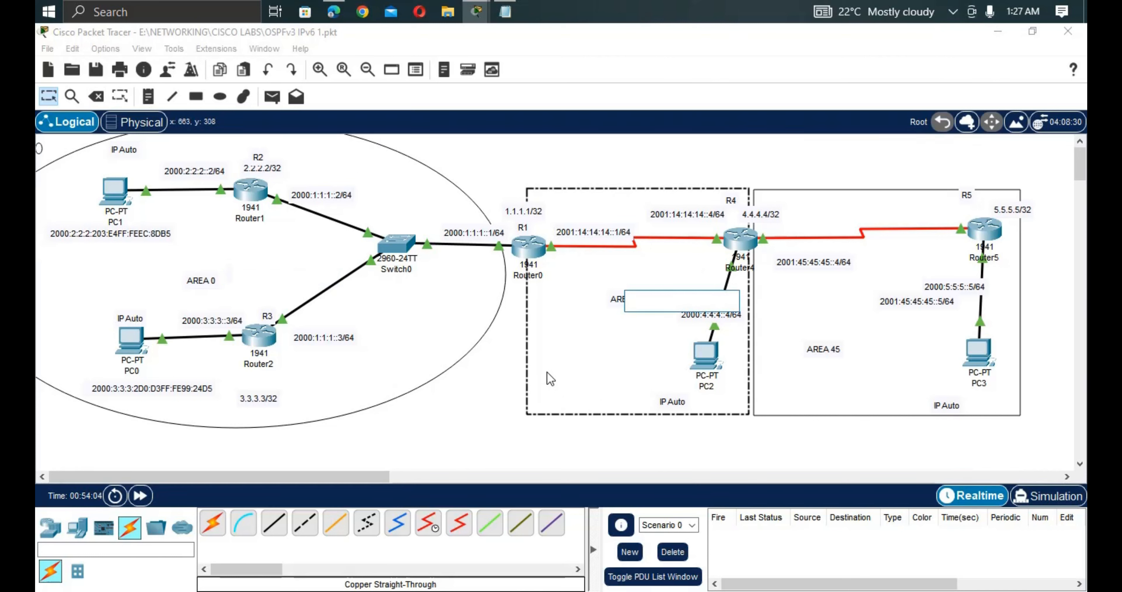
key("ctrl+v")
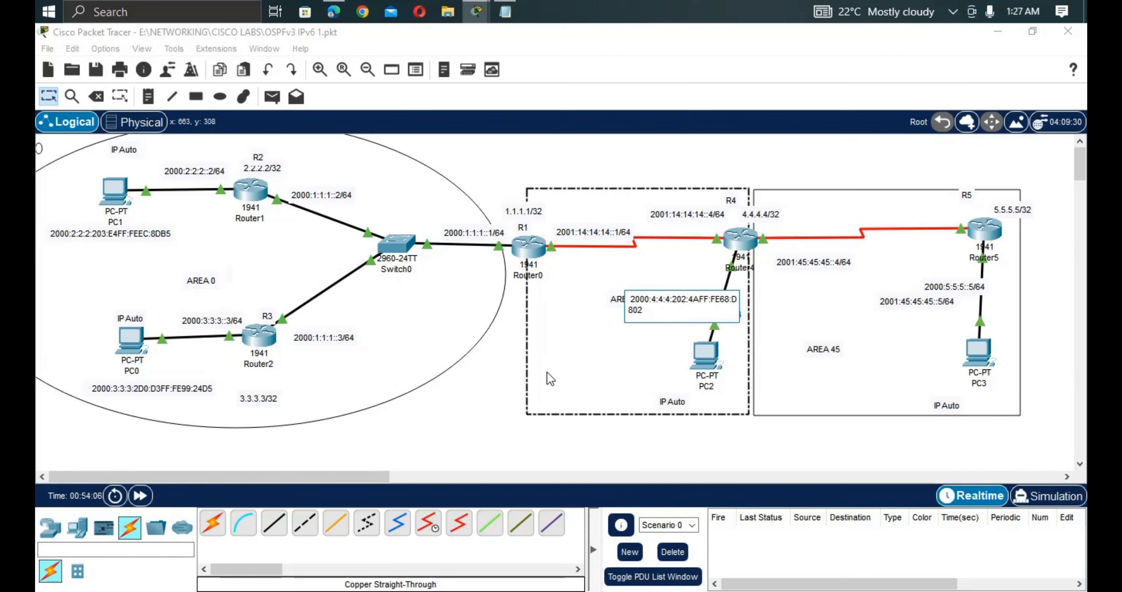
left_click(42, 97)
Move the note beside PC2, checking it against PC2's address 2000:4:4:4:230:F2FF:FE68:4C8A.
left_click_drag(663, 310, 569, 367)
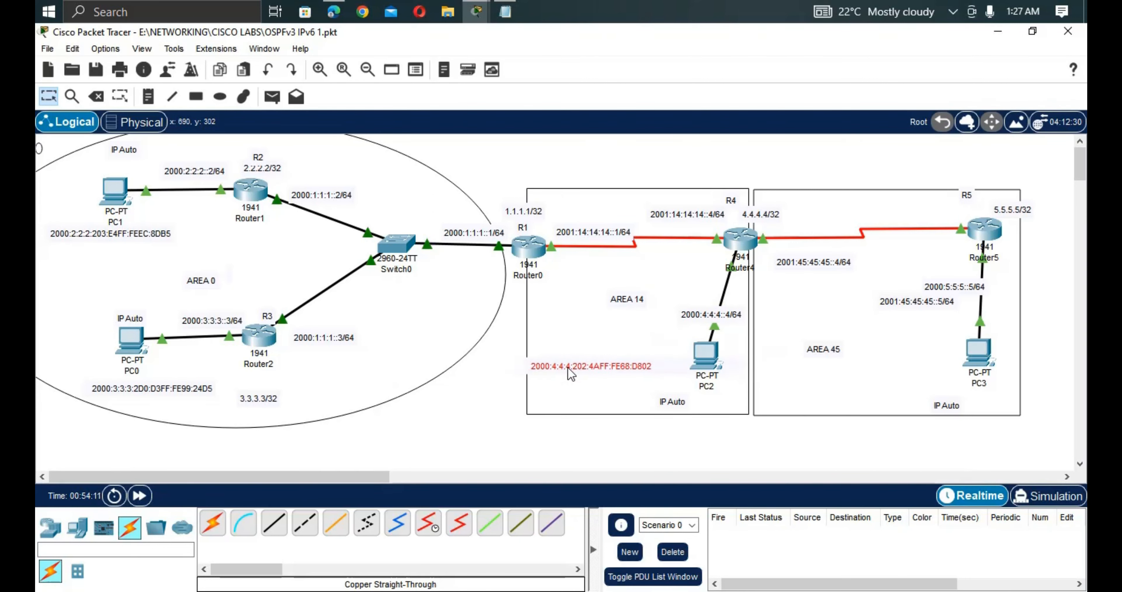
left_click(715, 361)
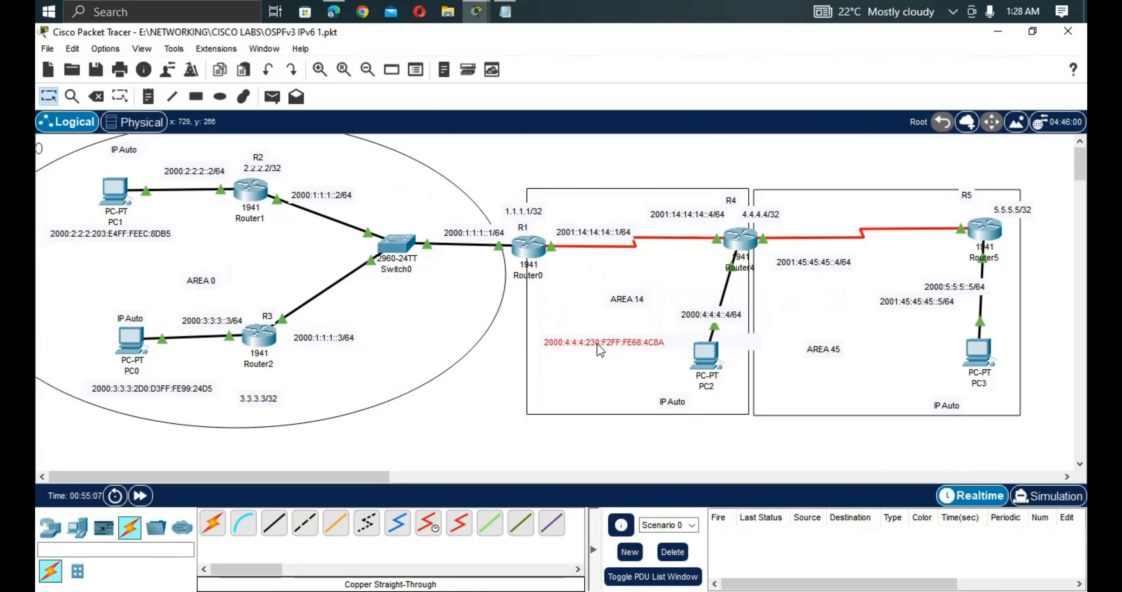
left_click_drag(597, 322, 614, 373)
left_click(694, 353)
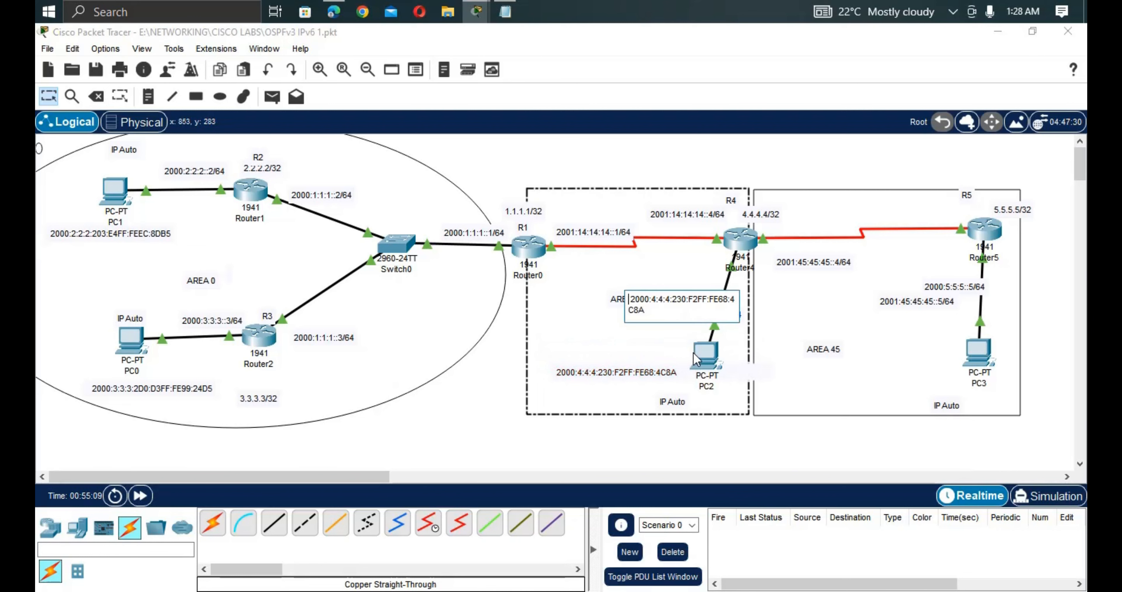
left_click(705, 353)
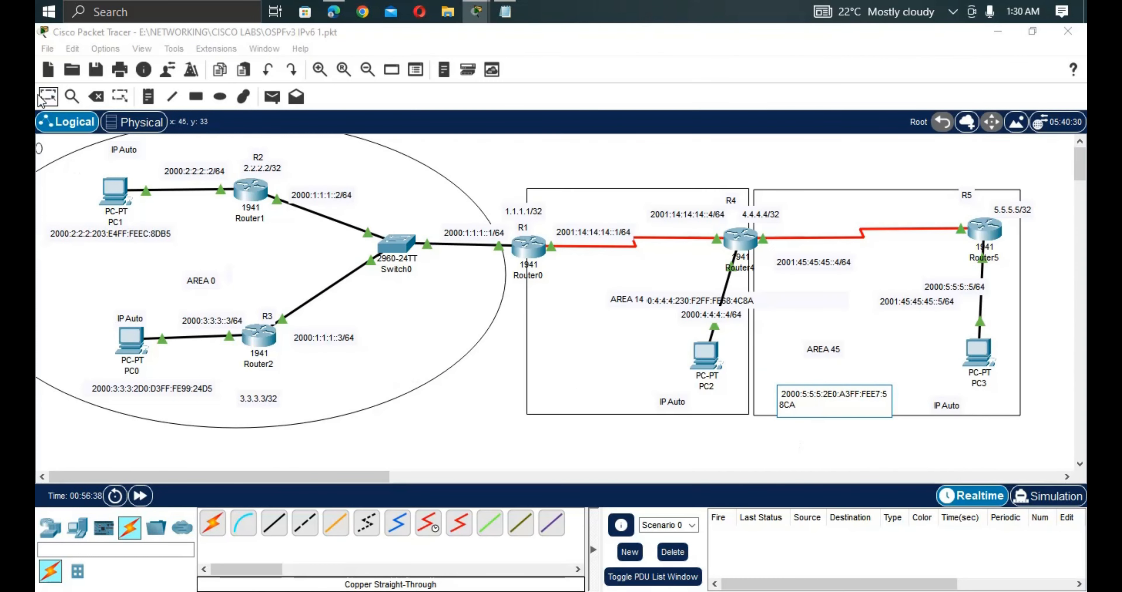
Place PC3's 2000:5:5:5:2E0:A3FF:FEE7:58CA label by PC3, PC2's label in AREA 14, and save.
left_click(39, 96)
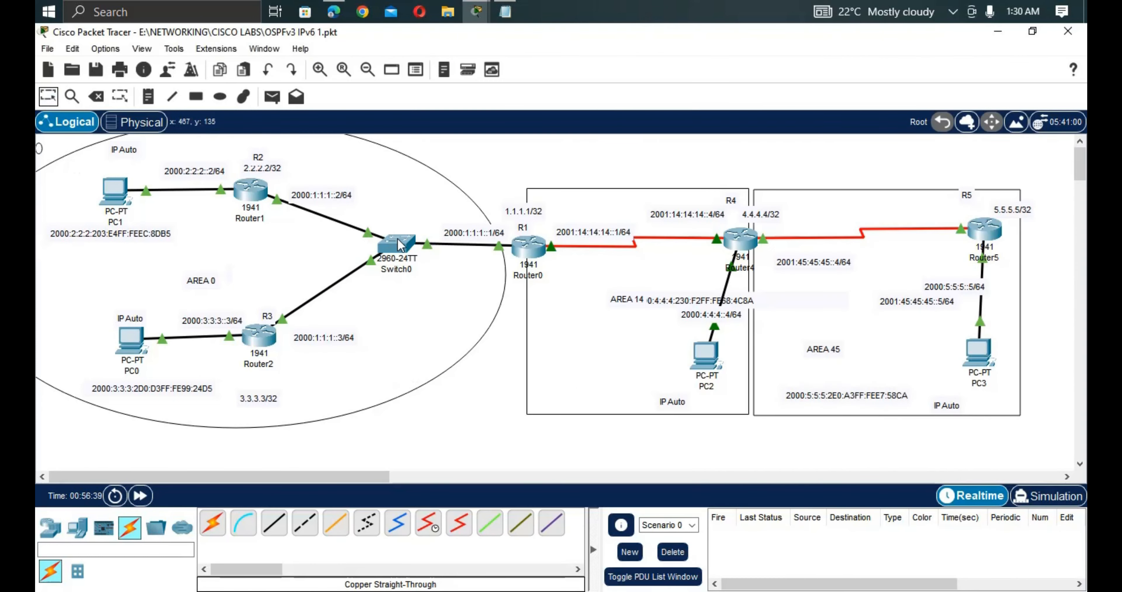
left_click_drag(845, 401, 964, 414)
left_click(939, 408)
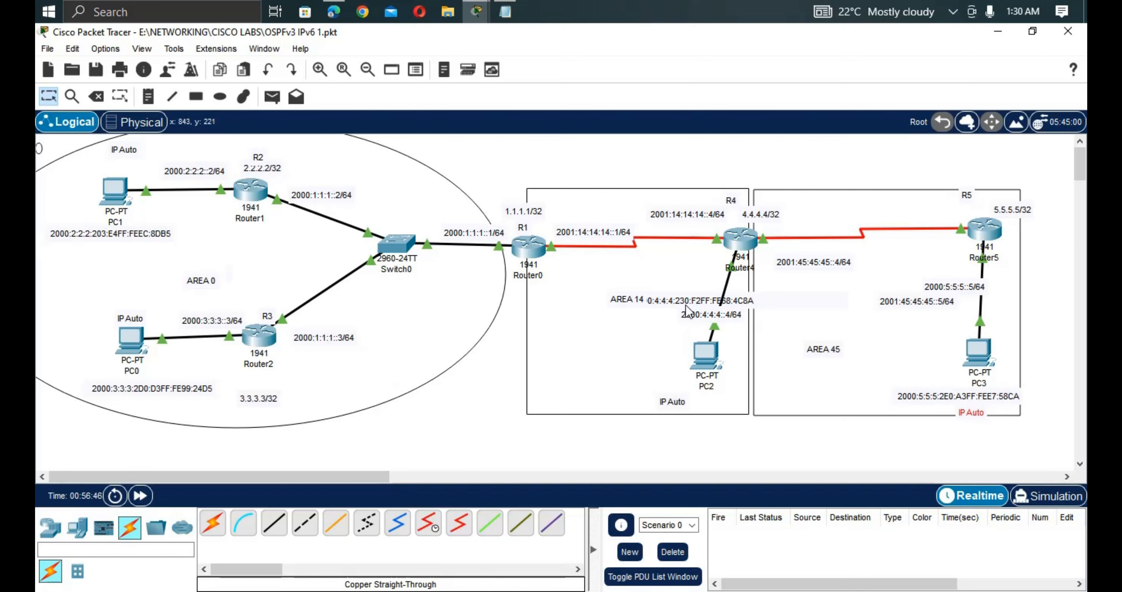
left_click_drag(684, 305, 600, 380)
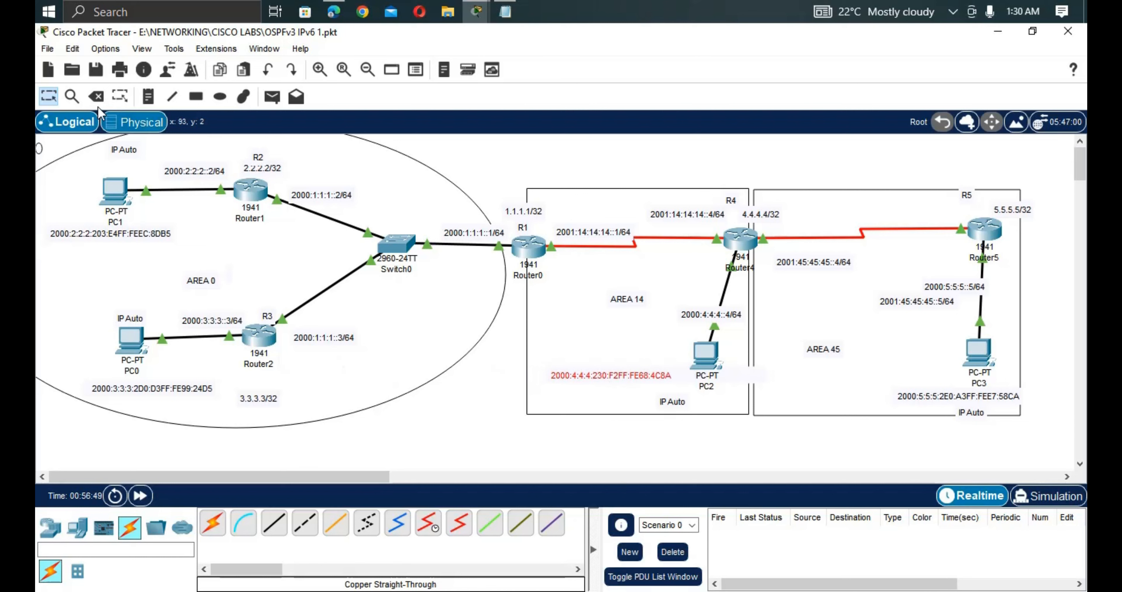
left_click(47, 48)
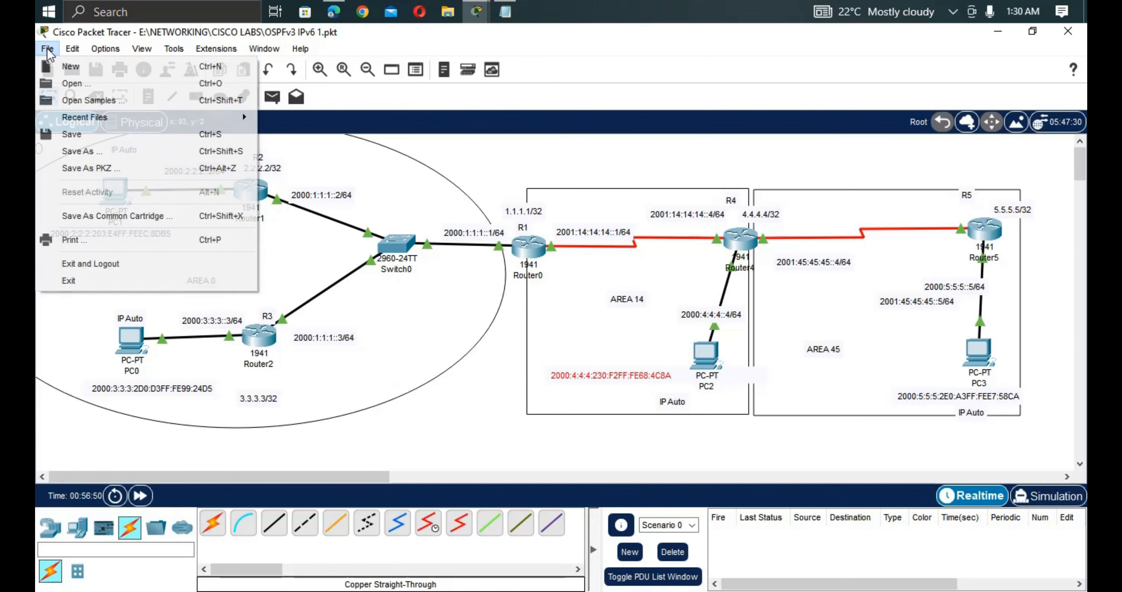
left_click(87, 134)
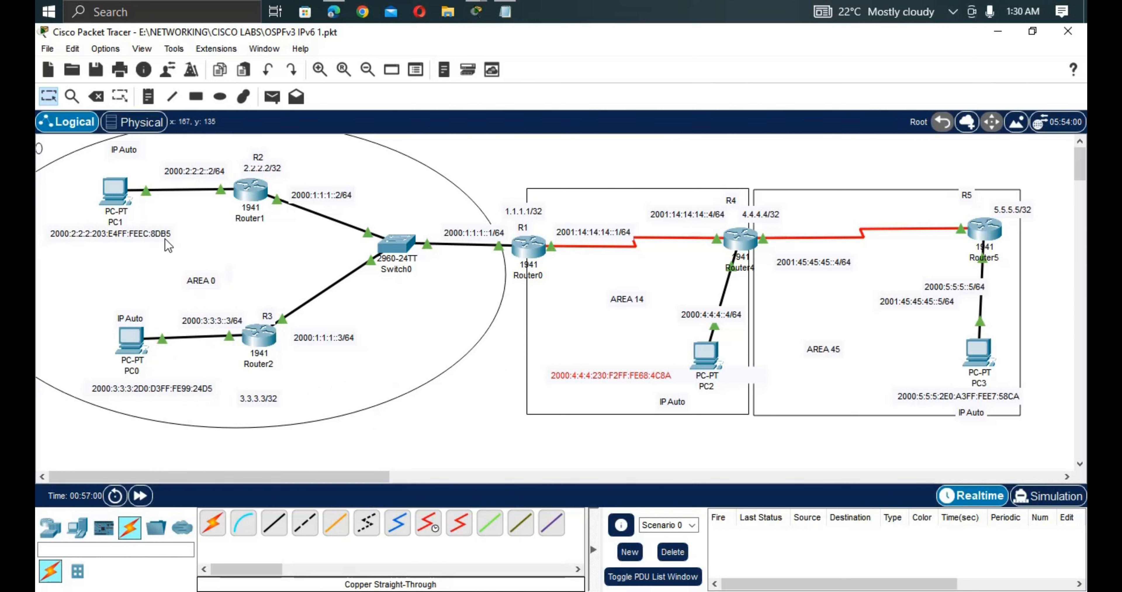
Ping PC1's 2000:2:2:2:203:E4FF:FEEC:8DB5 from R2 and confirm 100 percent success.
double_click(152, 237)
left_click_drag(92, 242, 35, 230)
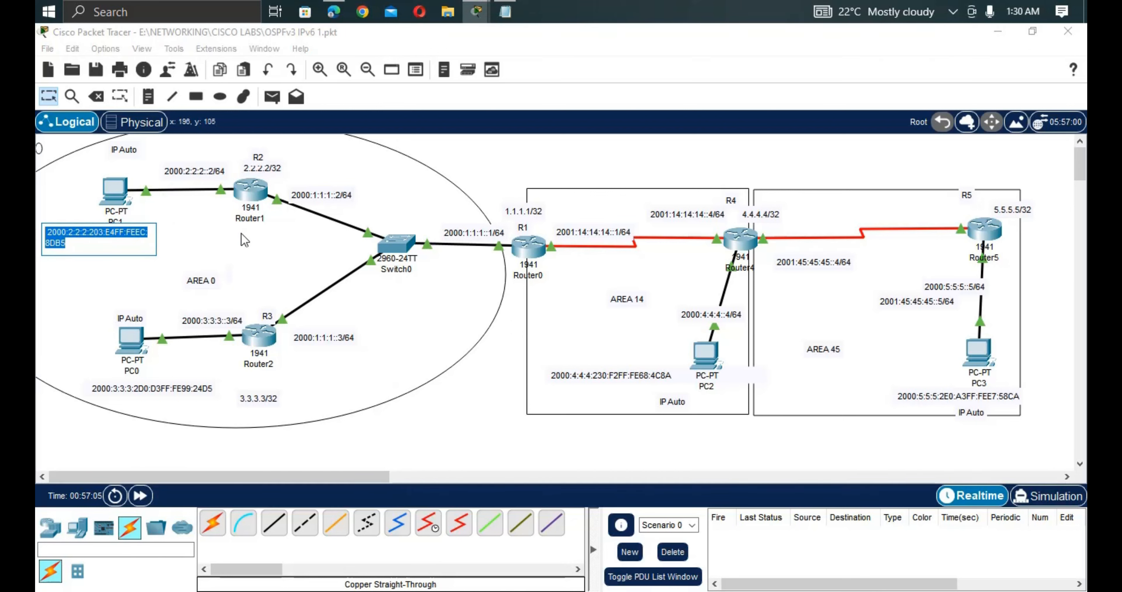
left_click(254, 195)
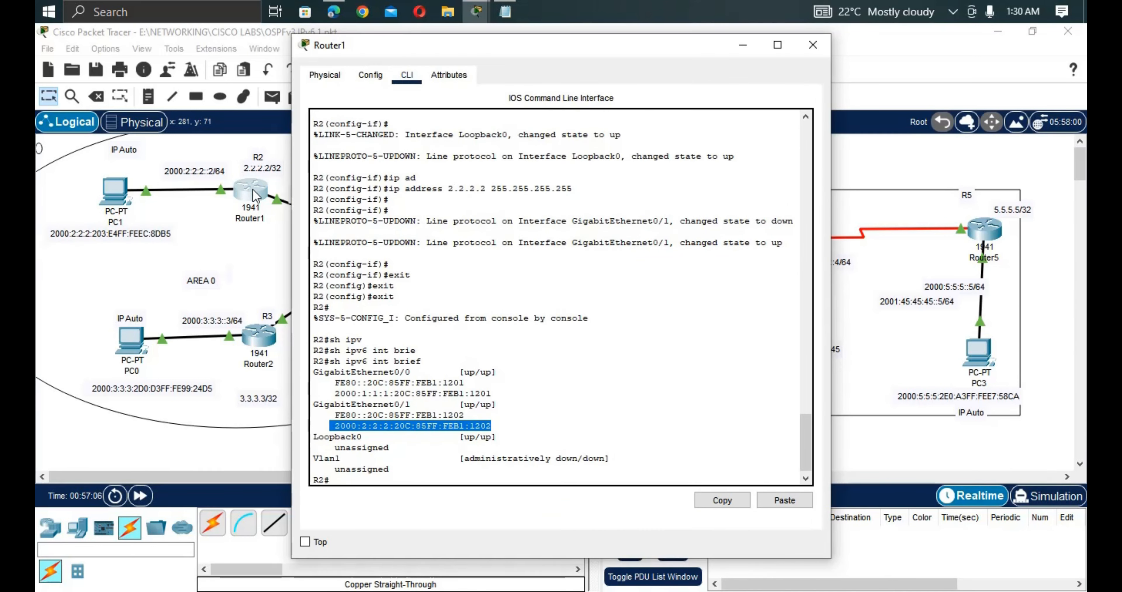
key("Return")
key("Return")
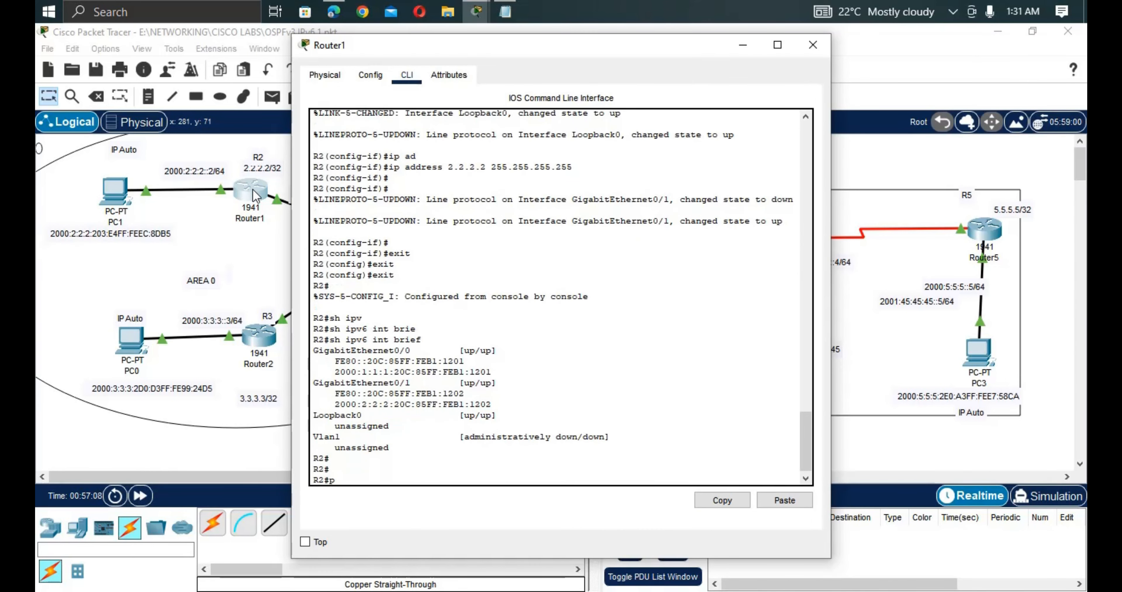
type("ping")
right_click(455, 427)
left_click(466, 446)
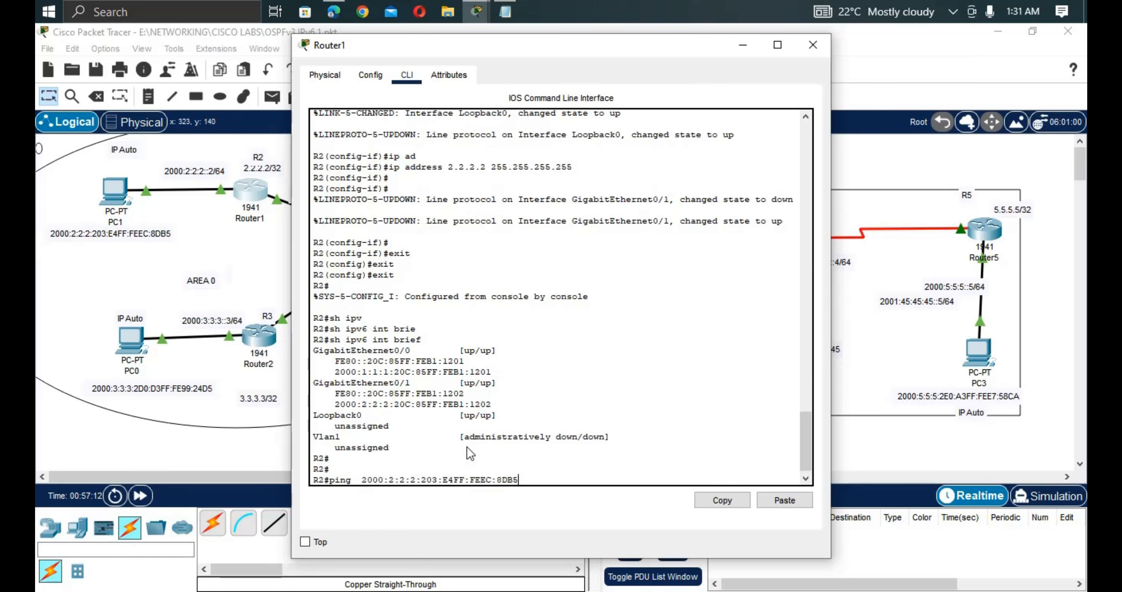
key("Return")
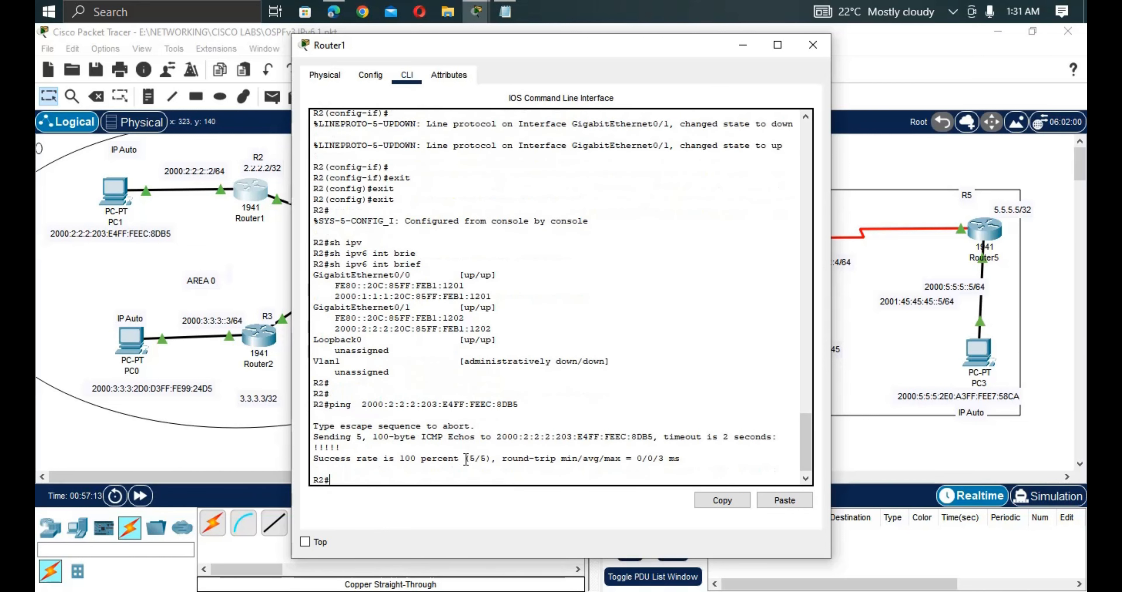
left_click_drag(464, 458, 312, 458)
left_click(238, 233)
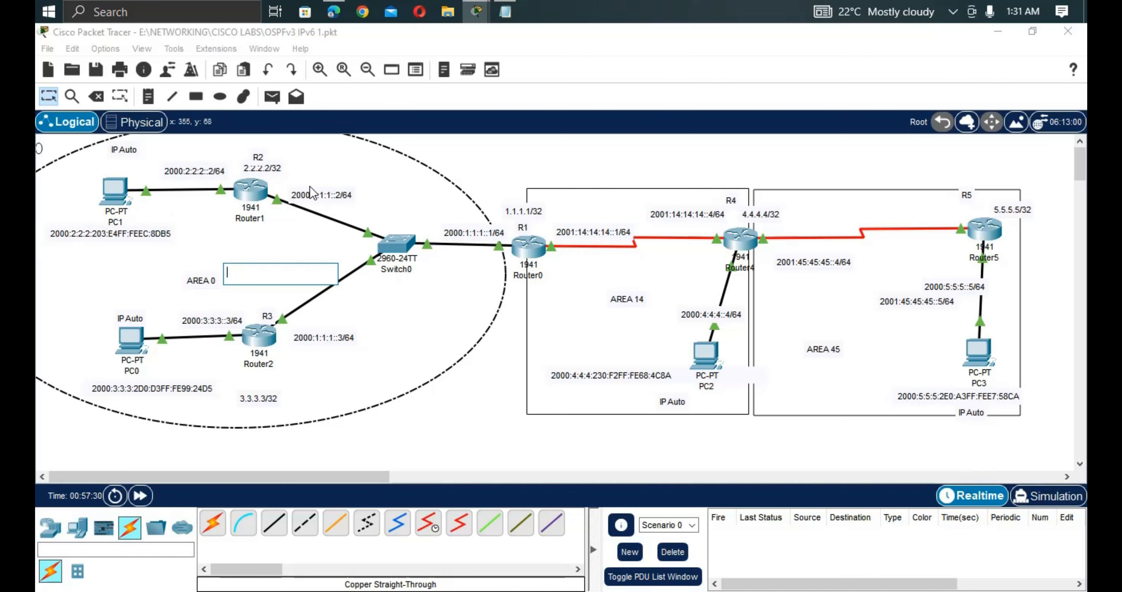
Copy R2's address 2000:1:1:1:20C:85FF:FEB1:1201 from its command line.
left_click(279, 198)
left_click(252, 190)
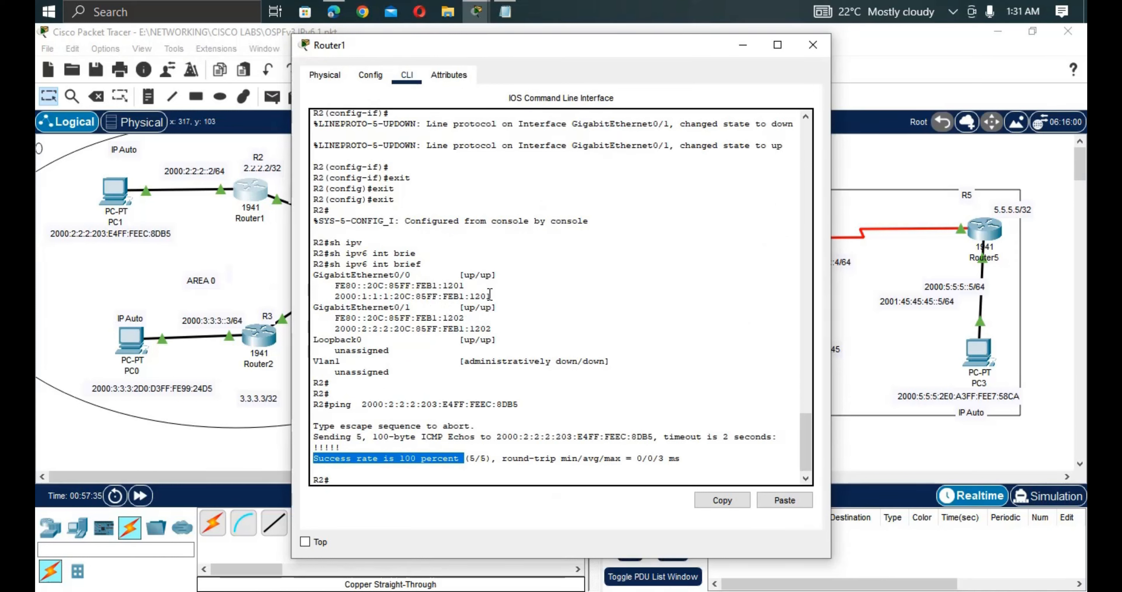
left_click_drag(488, 295, 407, 293)
left_click(507, 291)
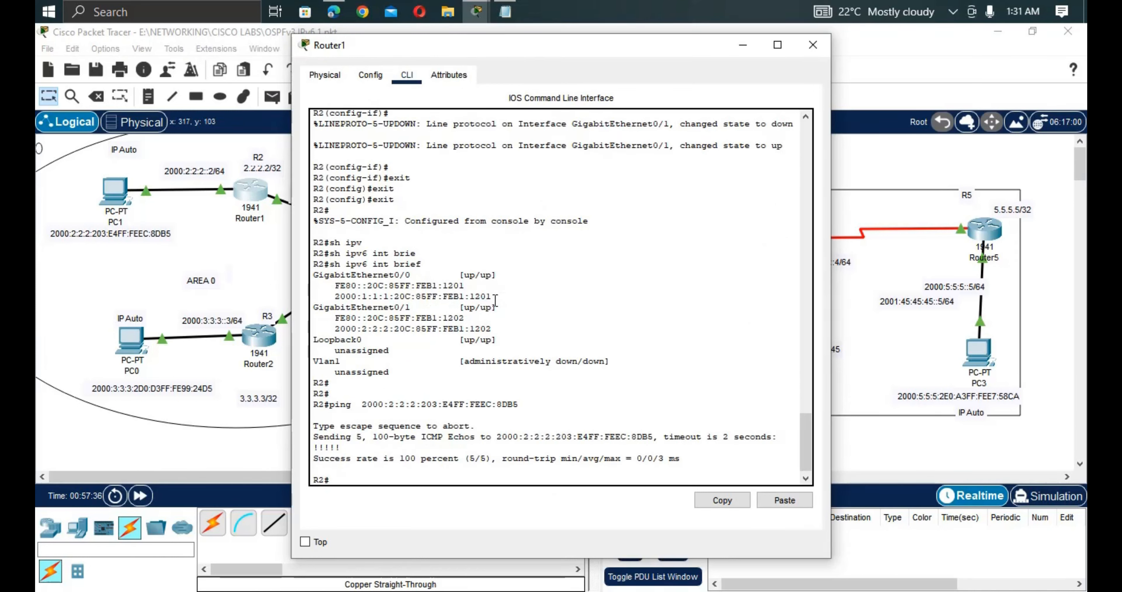
left_click_drag(496, 298, 329, 292)
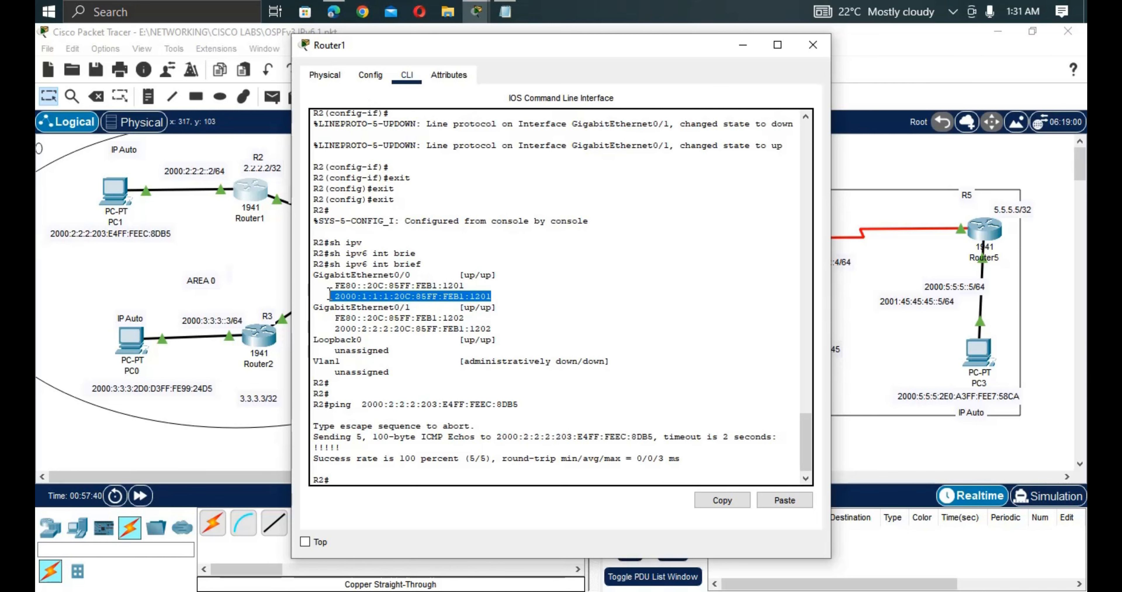
right_click(371, 295)
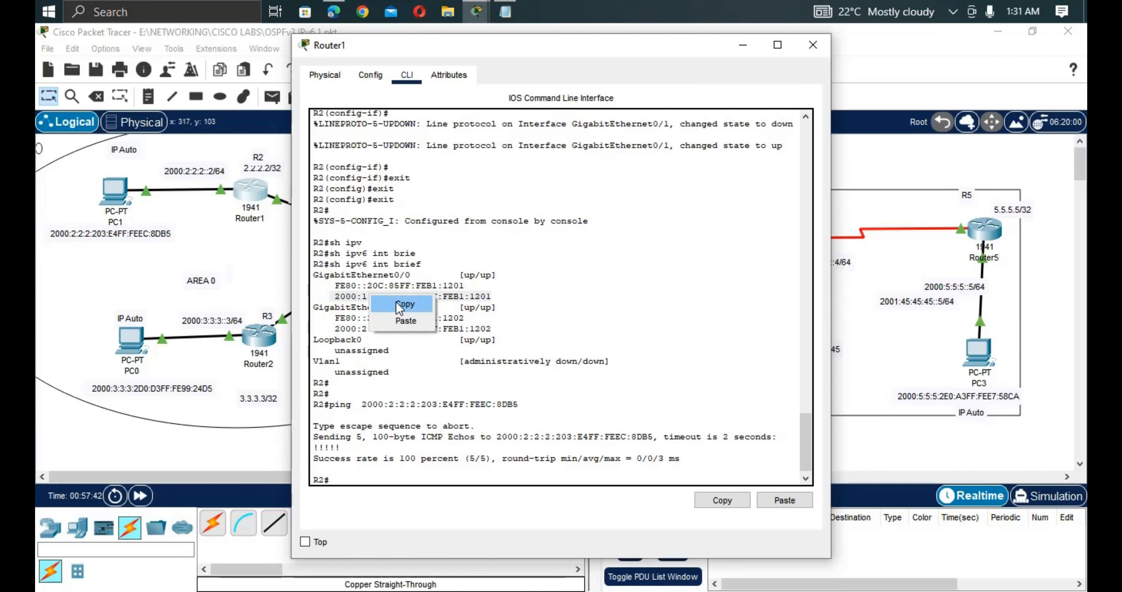
left_click(394, 303)
left_click(120, 198)
Ping R2's address from PC1's Command Prompt and receive replies.
left_click(120, 198)
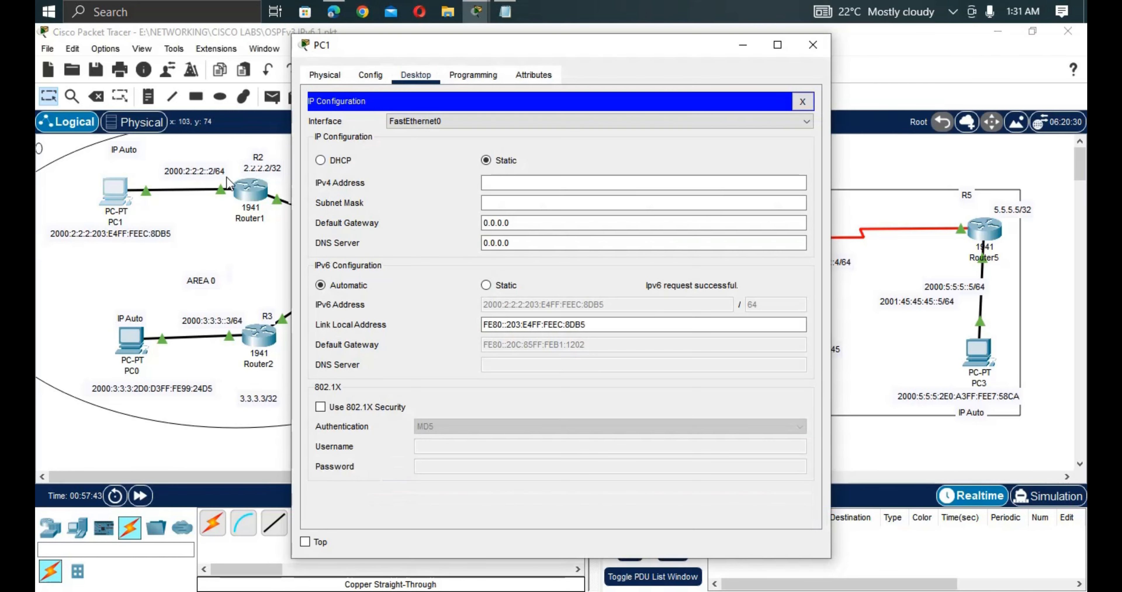
left_click(803, 105)
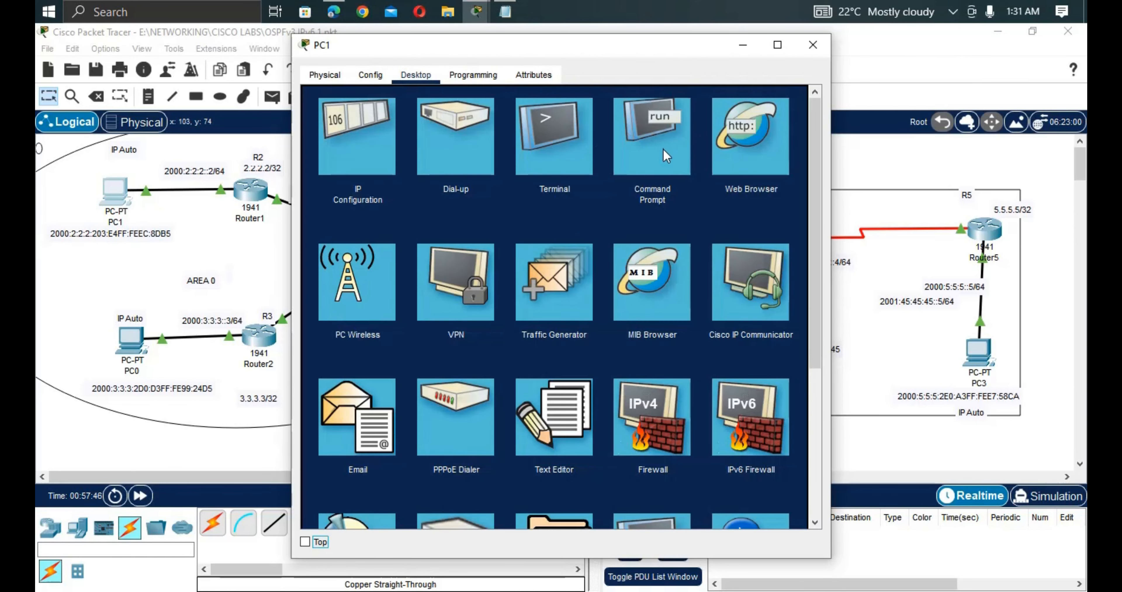
left_click(662, 148)
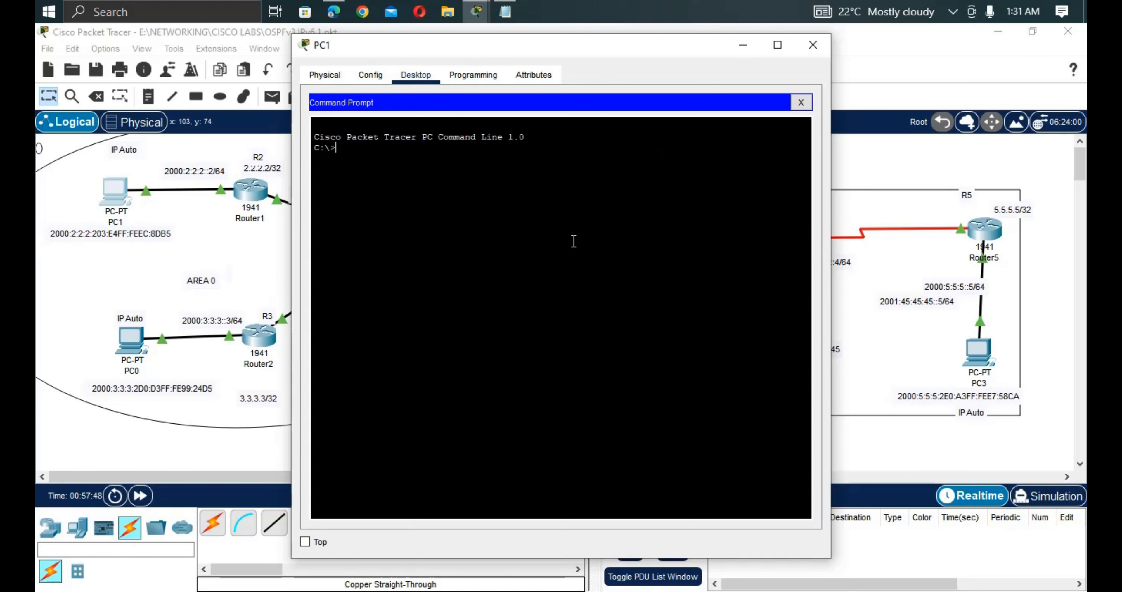
type("ping")
right_click(543, 238)
left_click(570, 263)
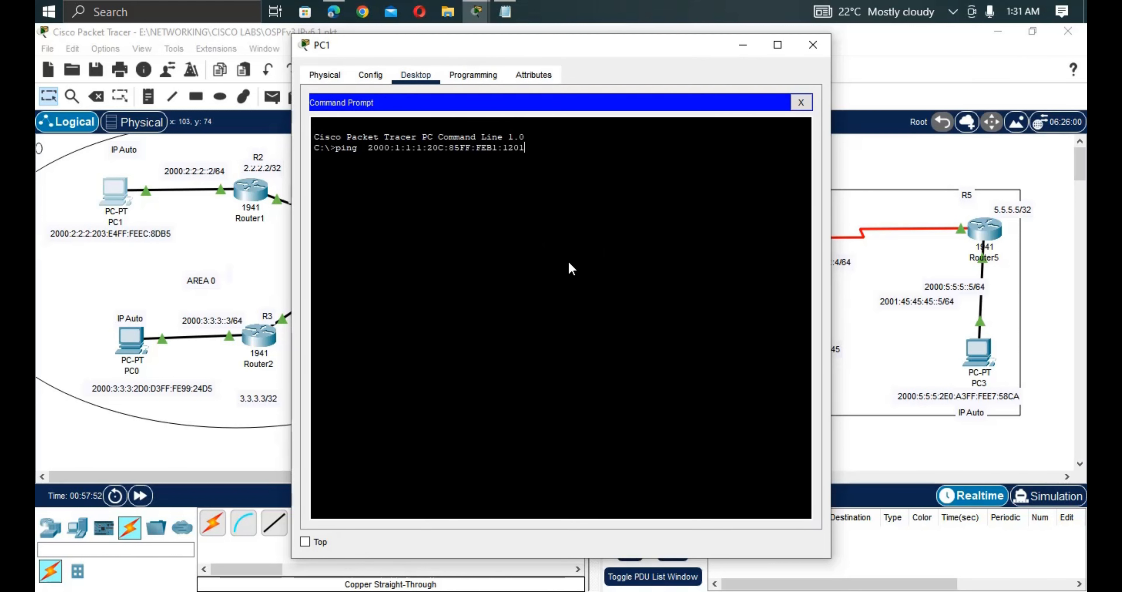
key("Return")
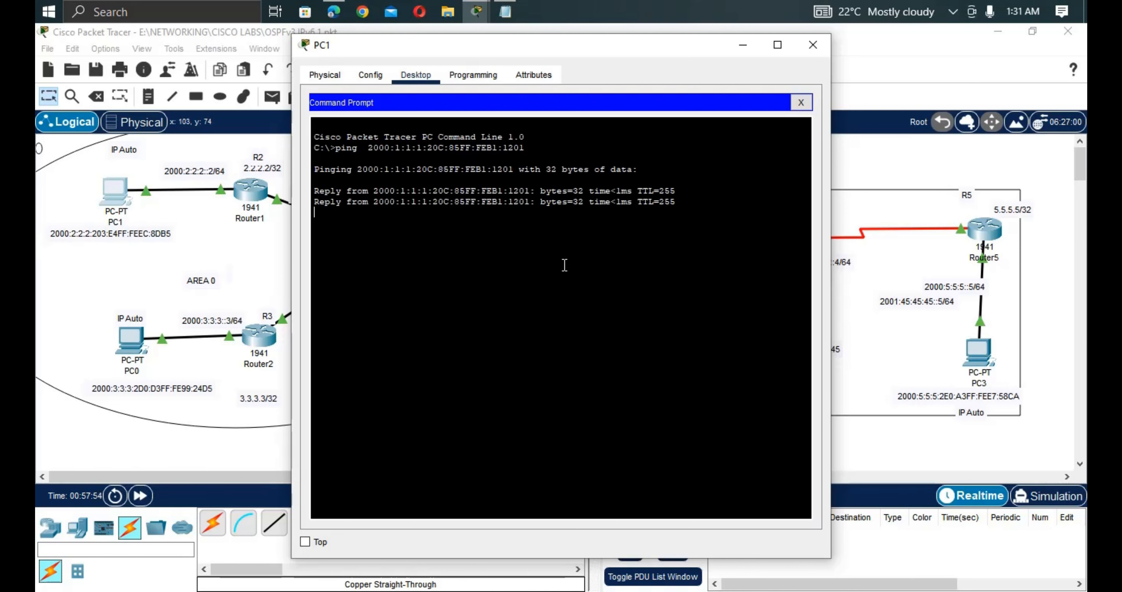
left_click(257, 254)
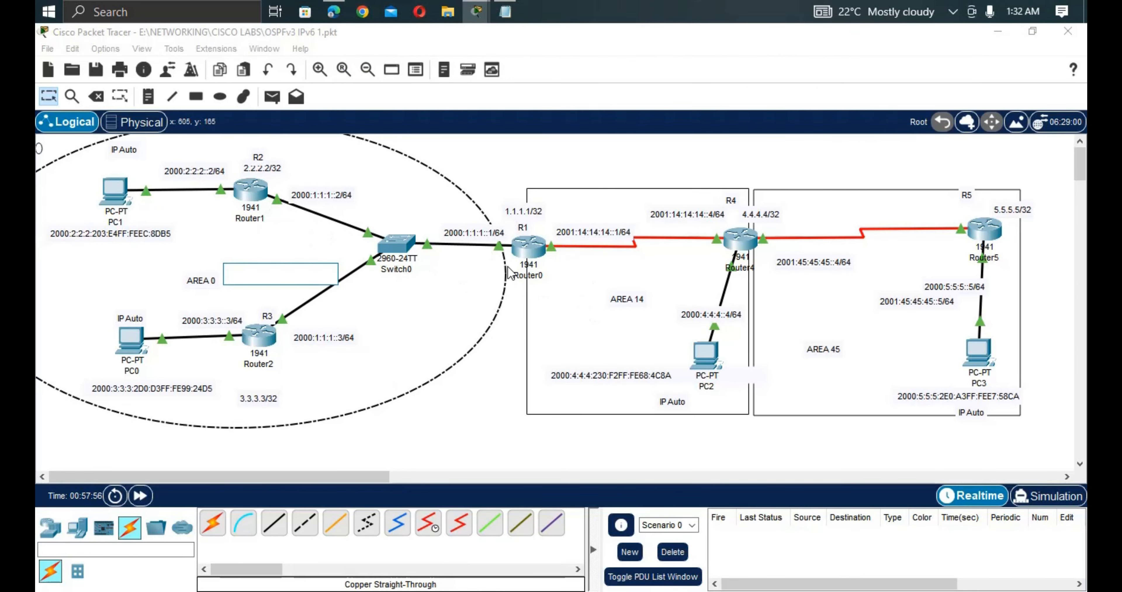
Log in to R1's console and enter privileged mode with enable.
left_click(527, 254)
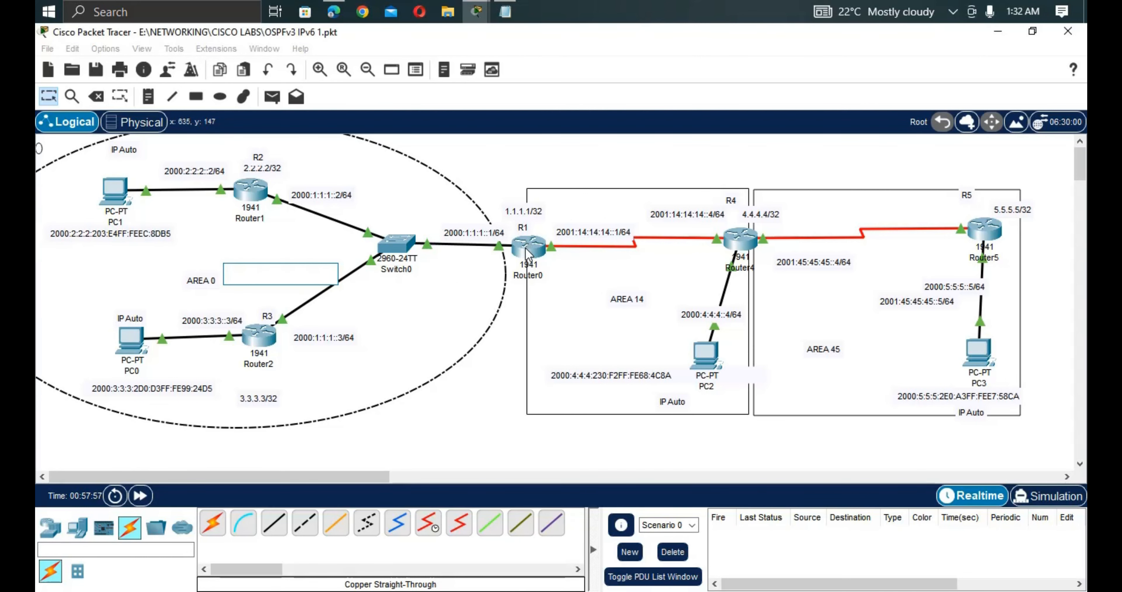
left_click(527, 253)
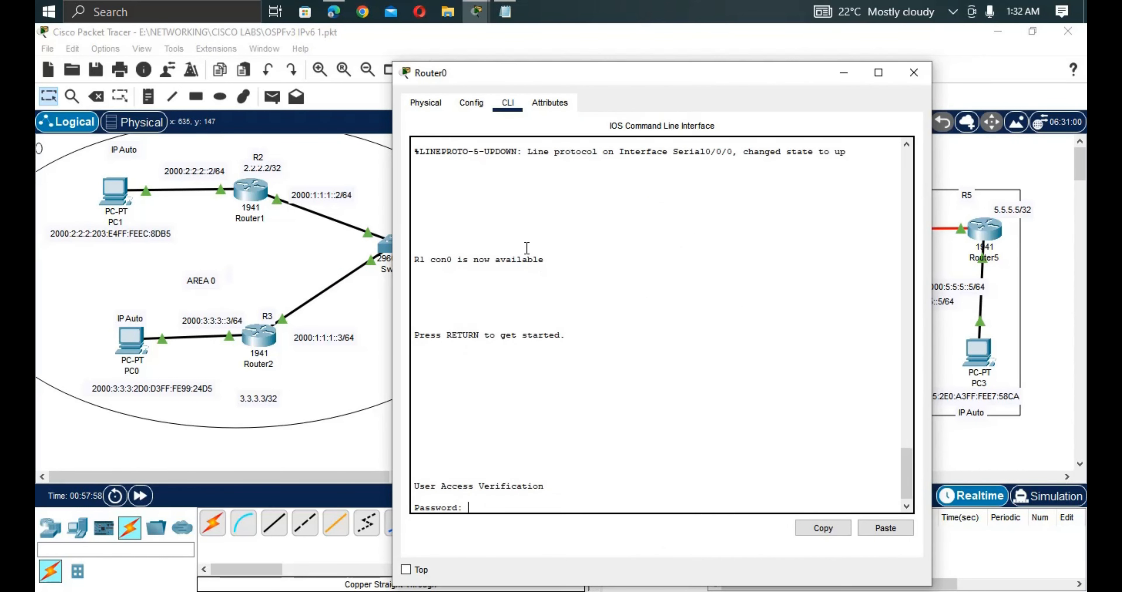
key("Return")
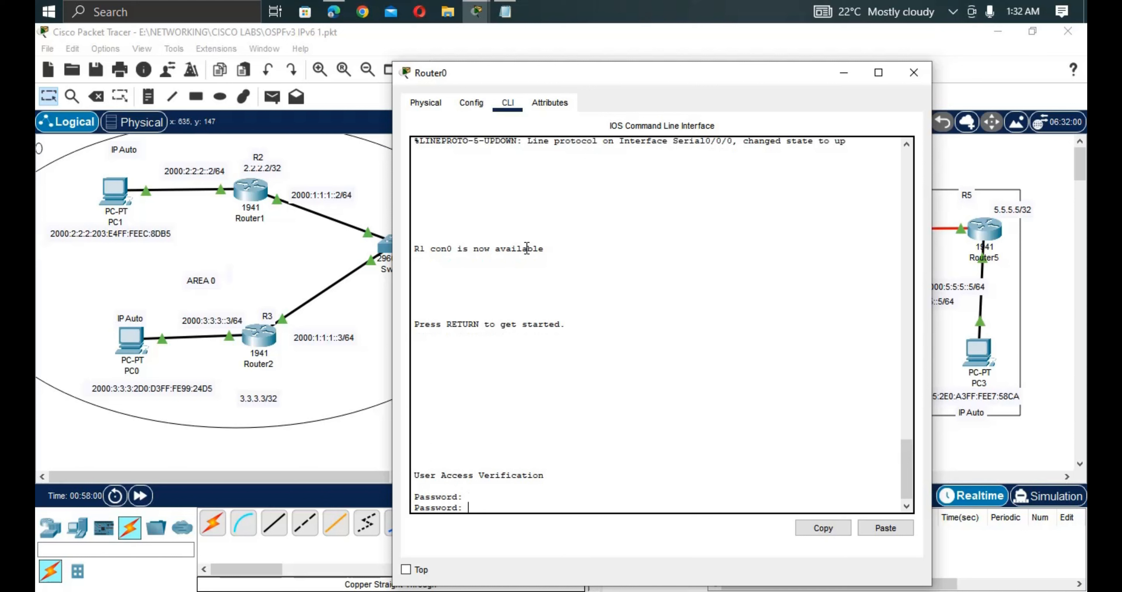
key("Return")
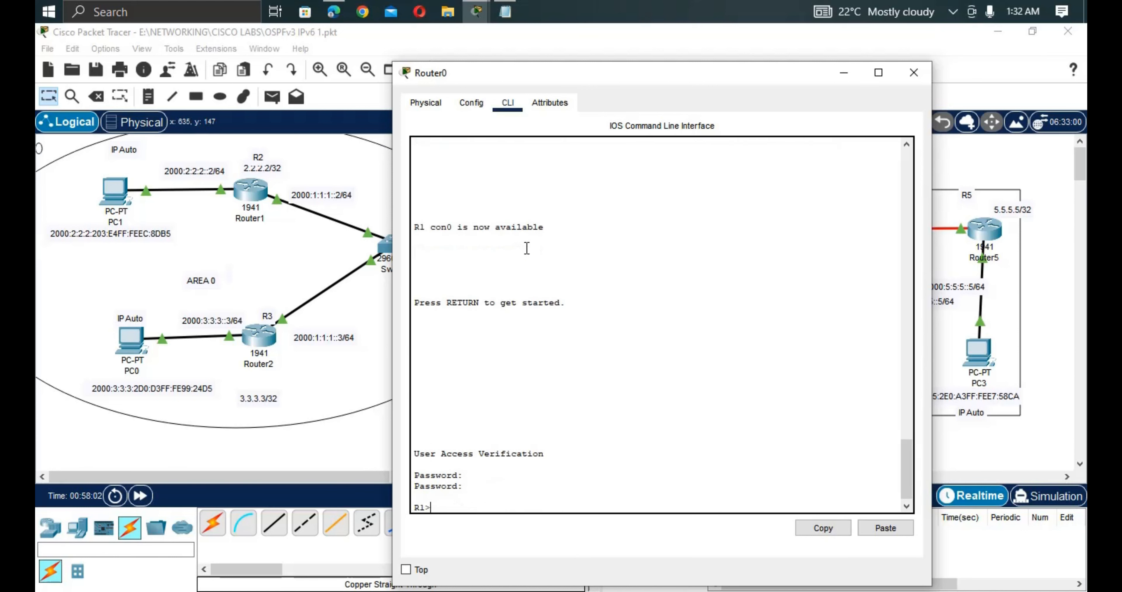
type("en")
key("Tab")
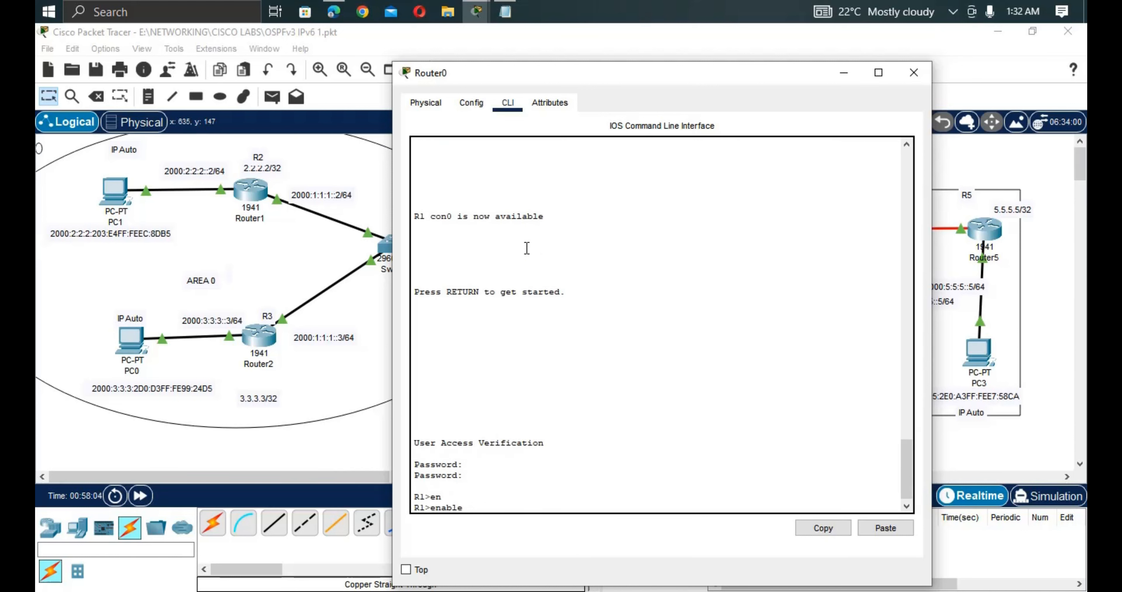
key("Return")
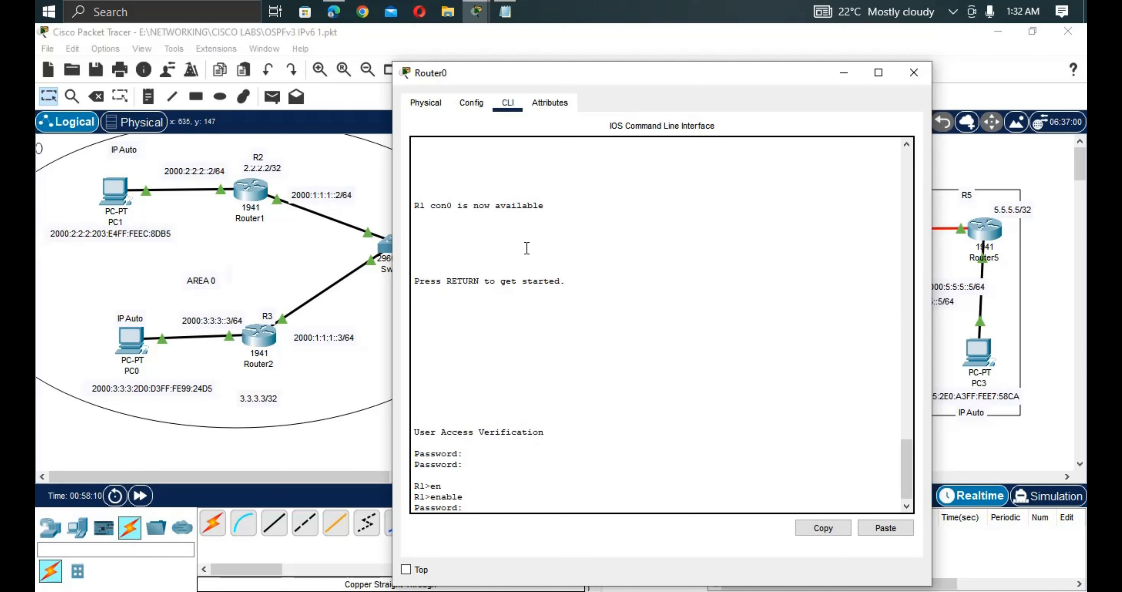
key("Return")
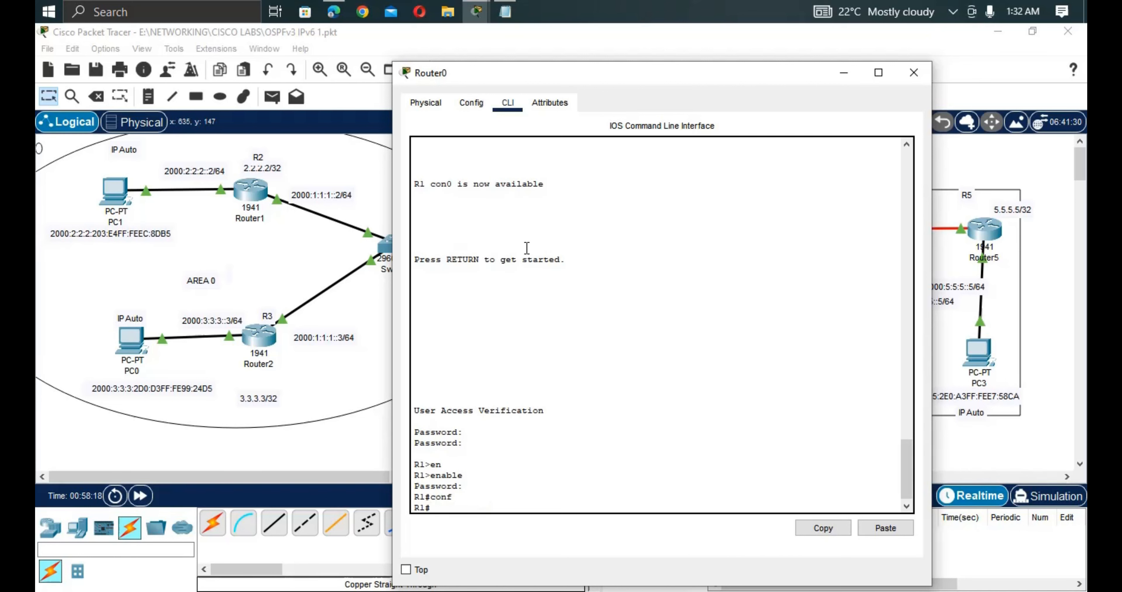
Run 'show ipv6 interface brief' on R1.
type("sh ipv")
key("Tab")
type("i")
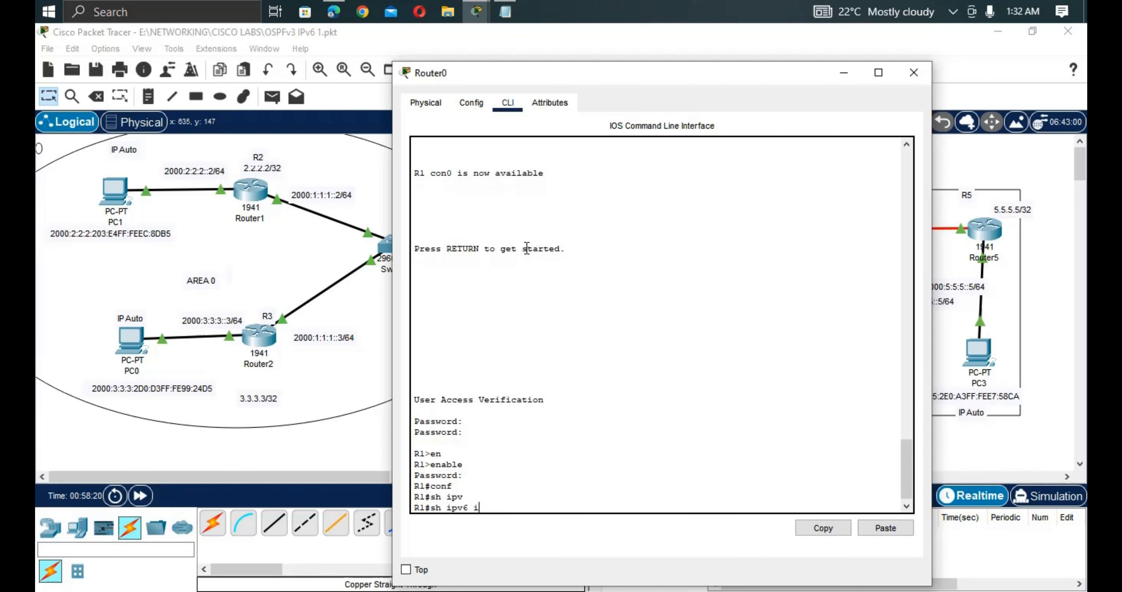
type("nt")
key("Tab")
type("b")
key("Tab")
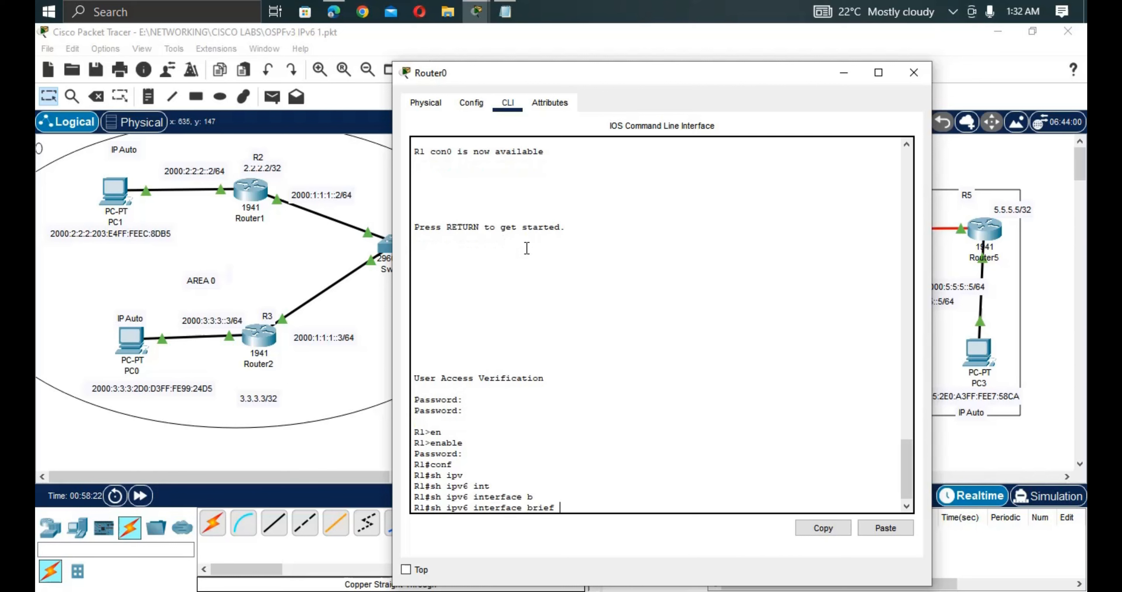
key("Return")
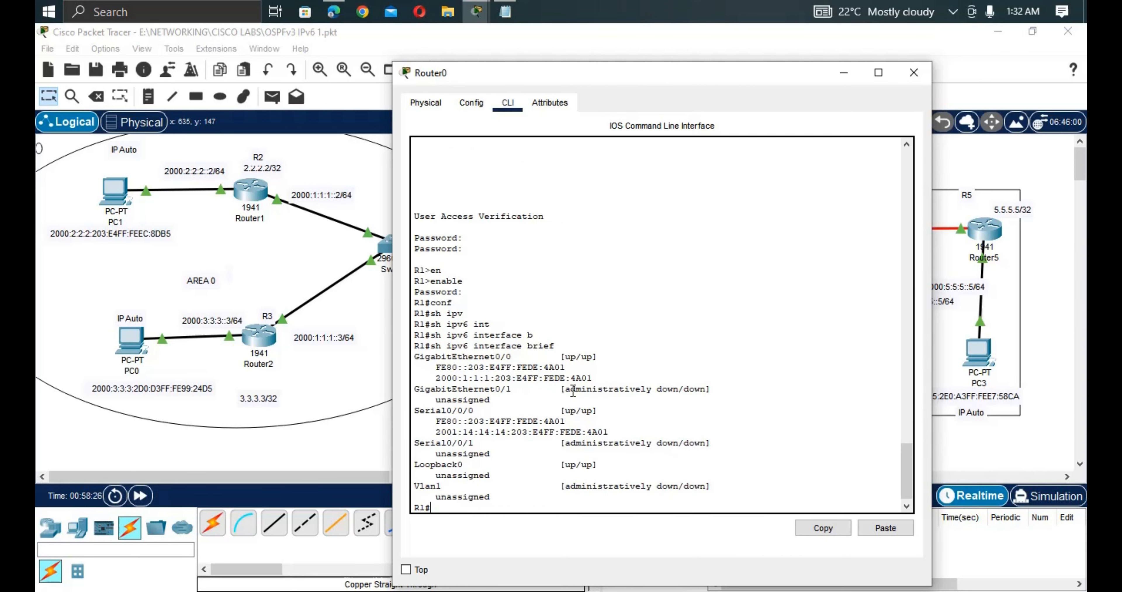
Copy R1's Gi0/0 address 2000:1:1:1:203:E4FF:FEDE:4A01 from the listing.
left_click_drag(593, 379, 450, 379)
right_click(450, 379)
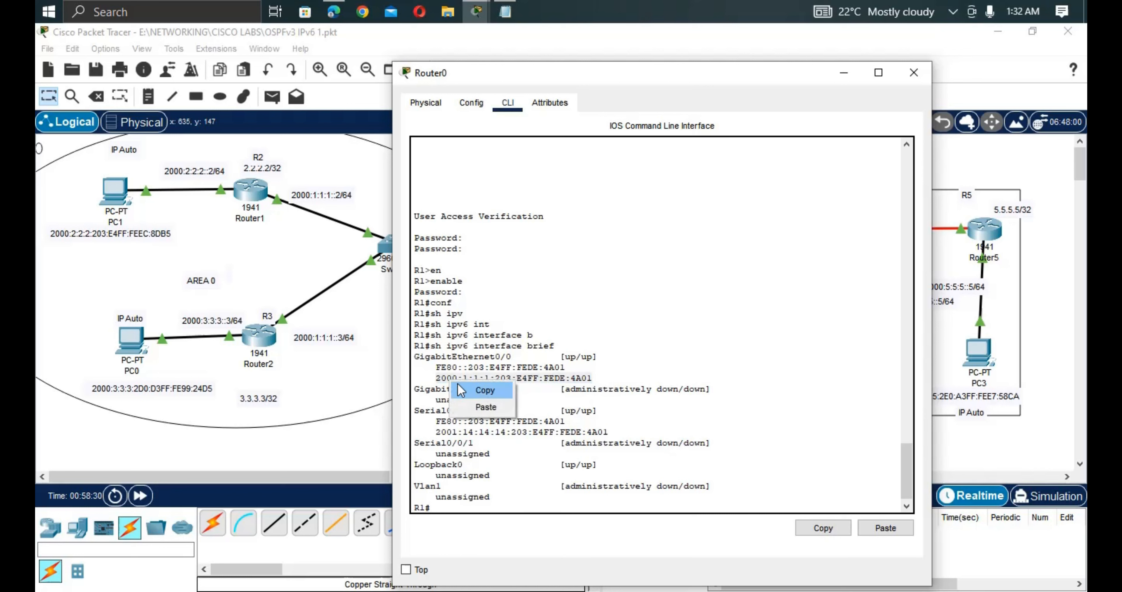
left_click(472, 390)
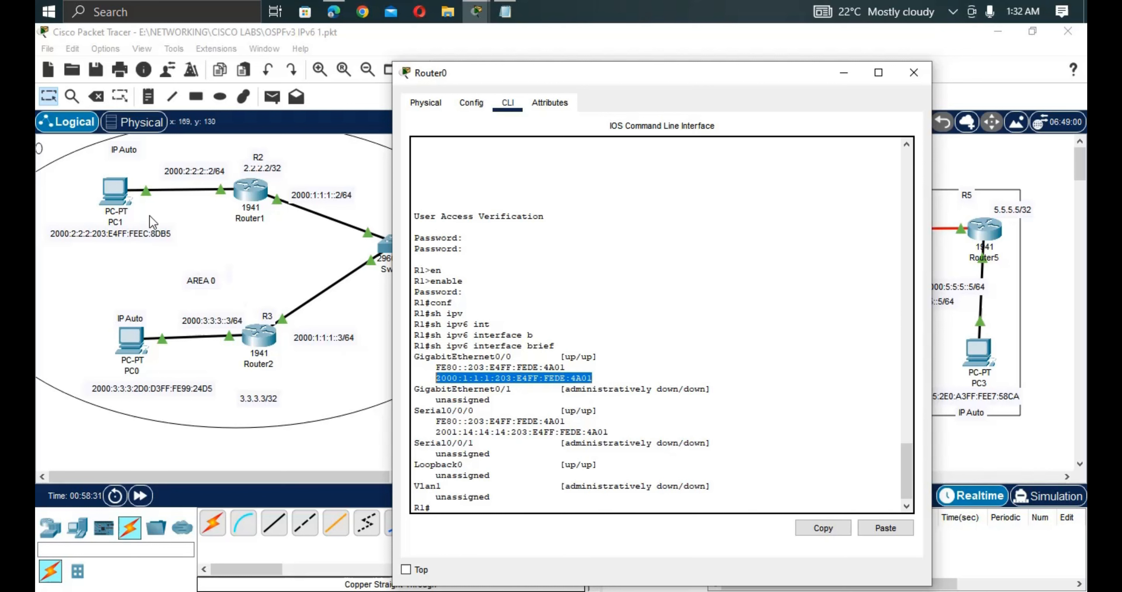
left_click(124, 201)
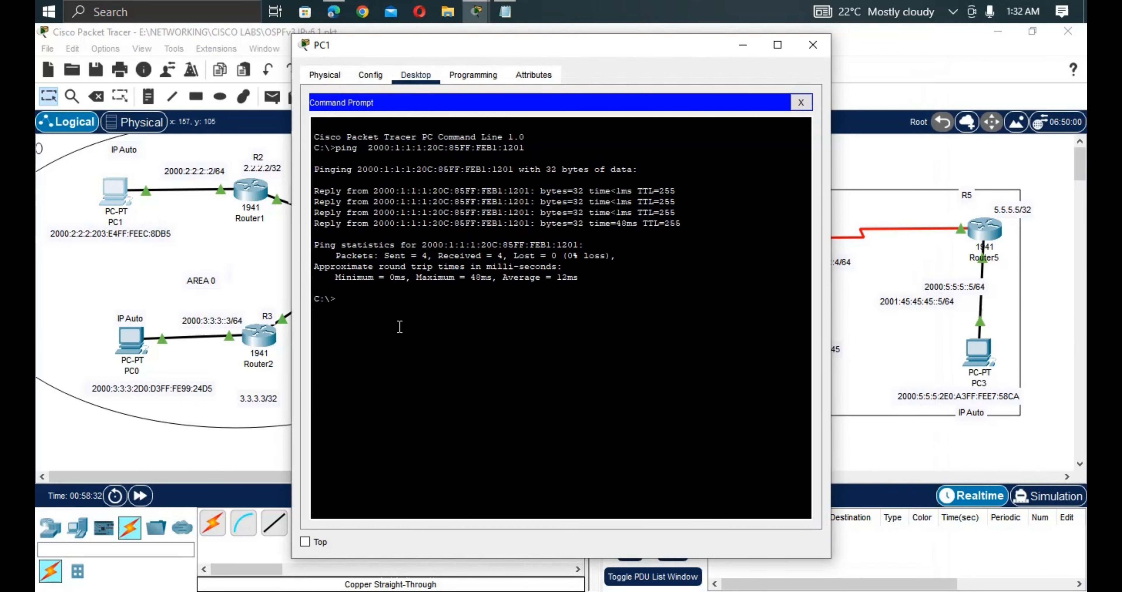
Ping R1's 2000:1:1:1:203:E4FF:FEDE:4A01 from PC1; both requests time out.
type("ping")
right_click(399, 325)
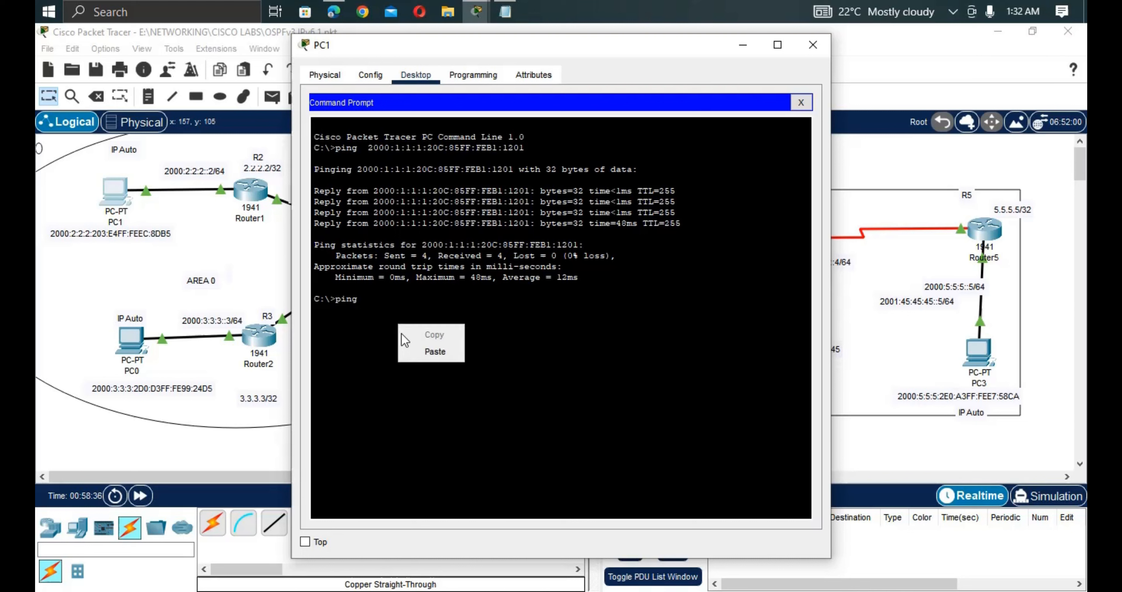
left_click(437, 351)
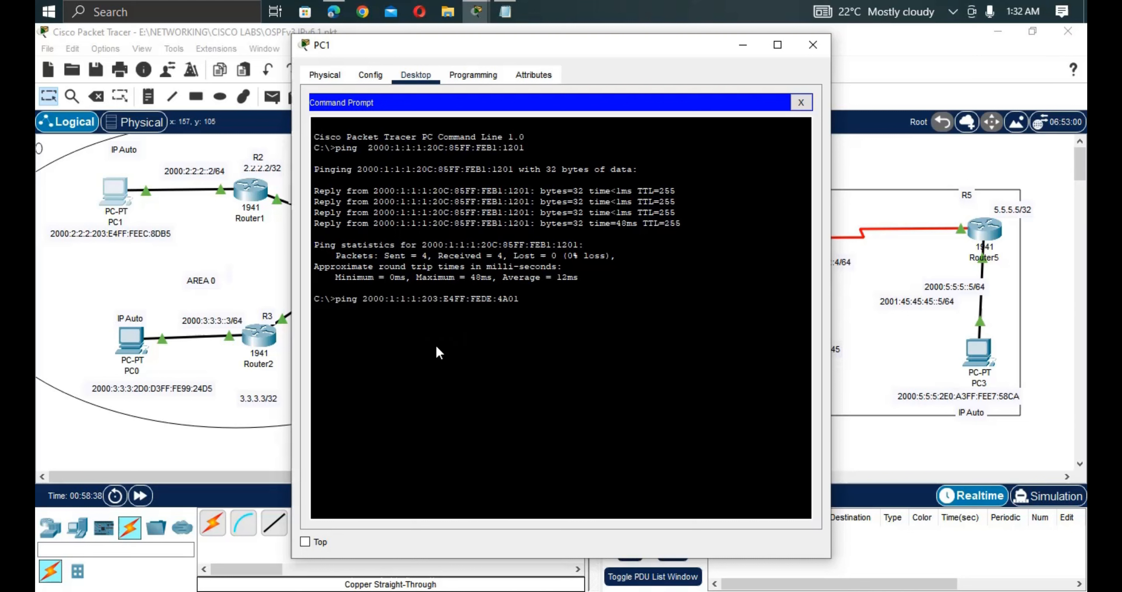
key("Return")
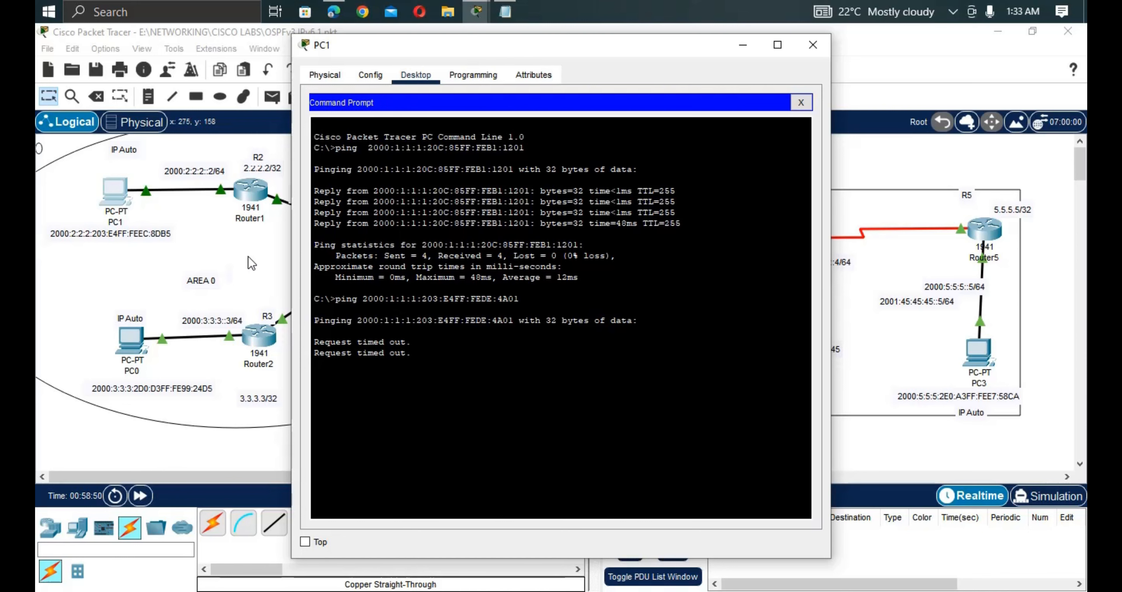
left_click(248, 256)
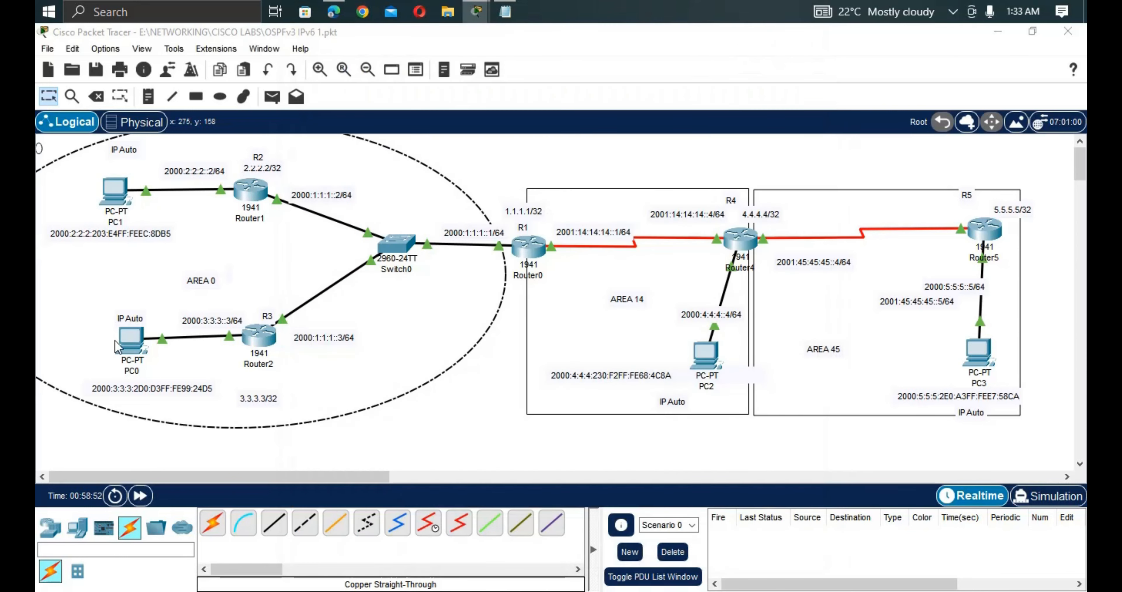
left_click(129, 349)
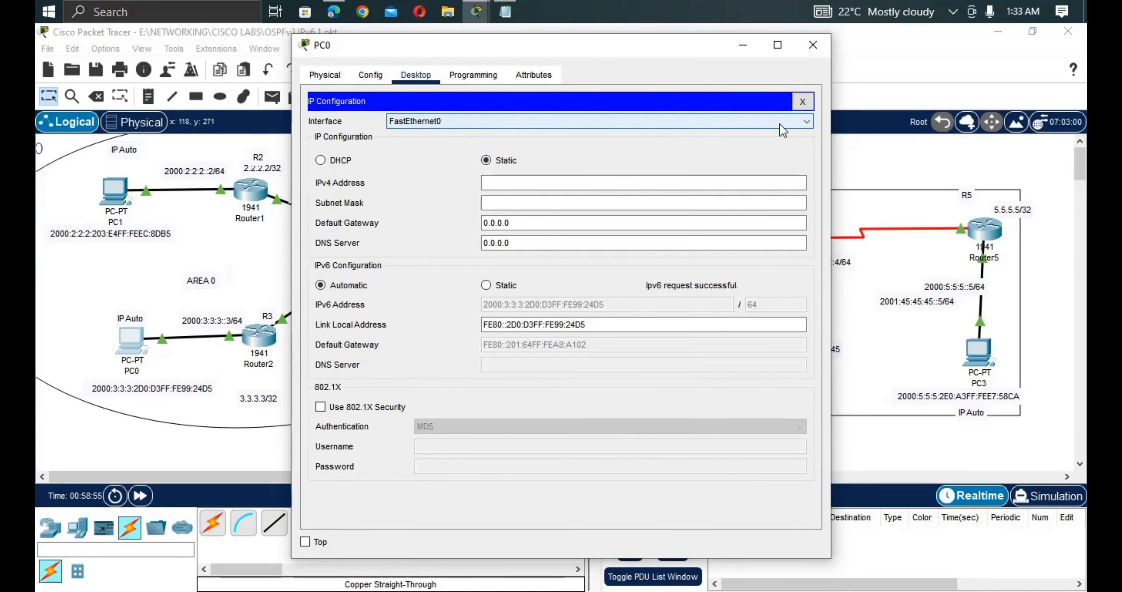
left_click(802, 101)
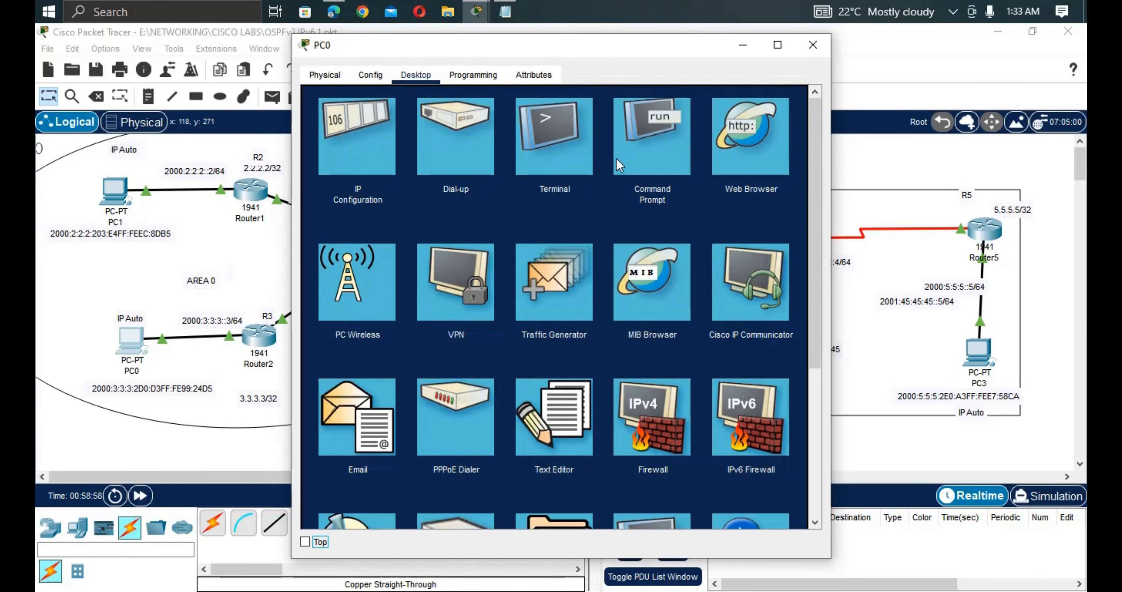
left_click(631, 156)
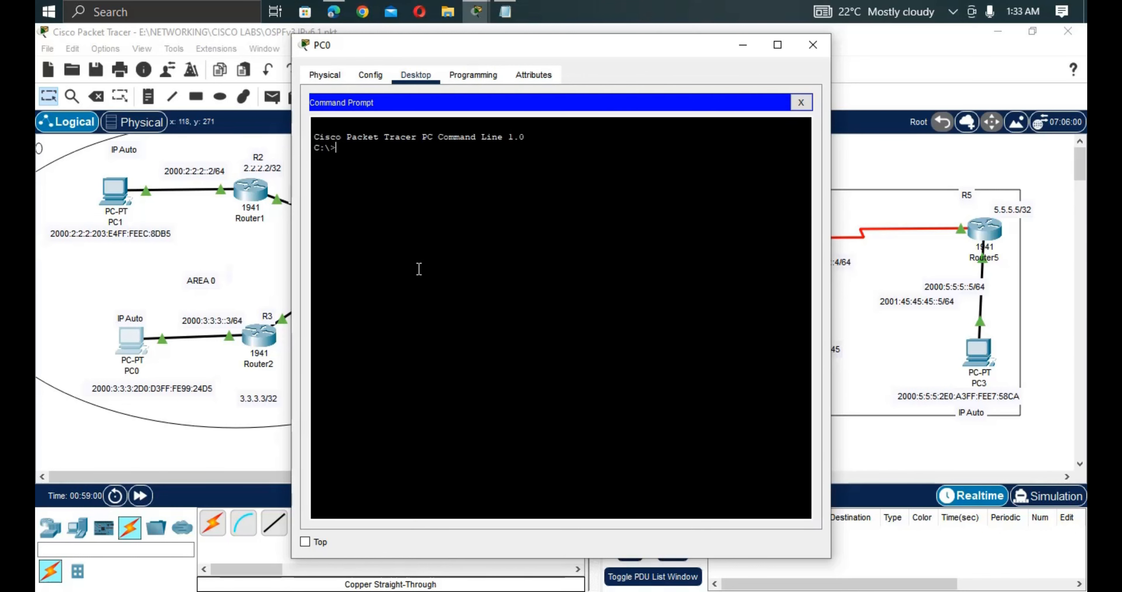
type("ping")
right_click(419, 268)
left_click(454, 300)
key("Return")
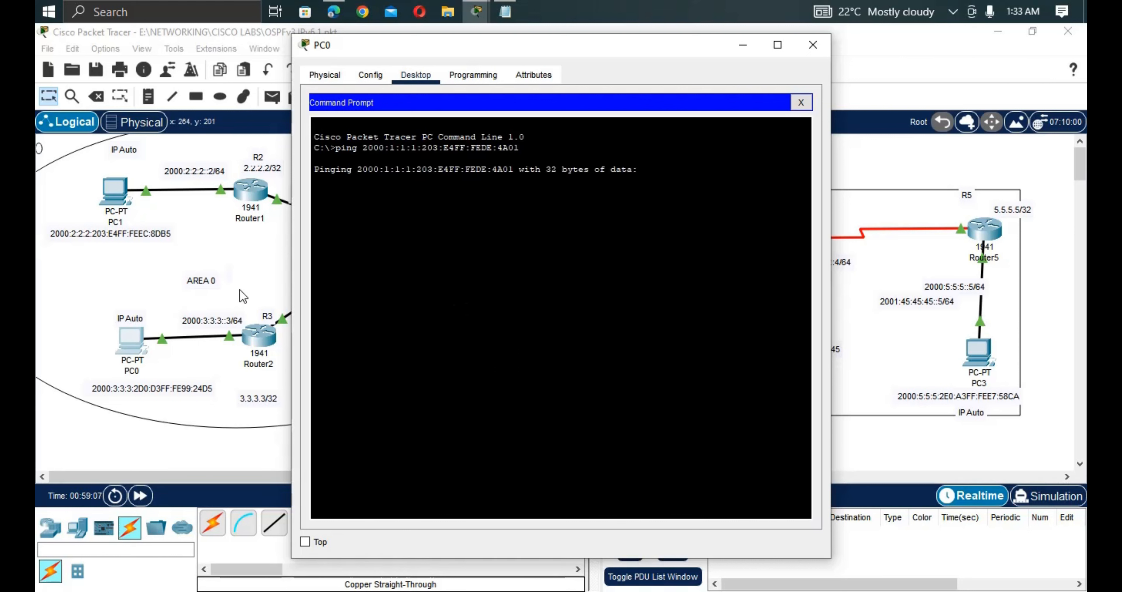
left_click(855, 445)
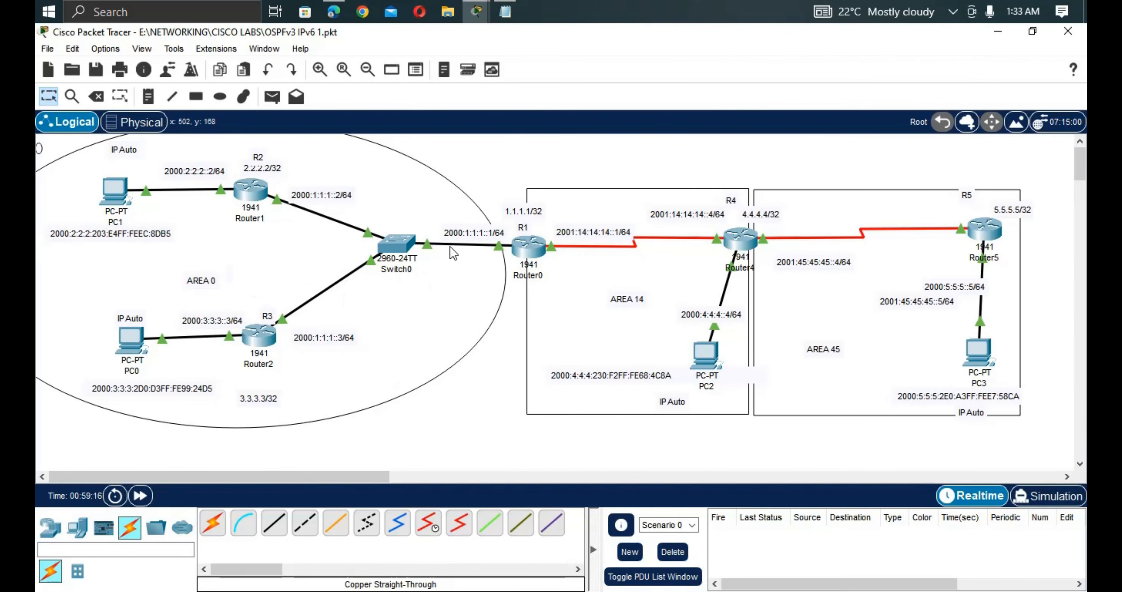
Open Router0's (R1's) CLI and enter privileged and global configuration mode.
left_click(532, 245)
key("Return")
key("Return")
key("Return")
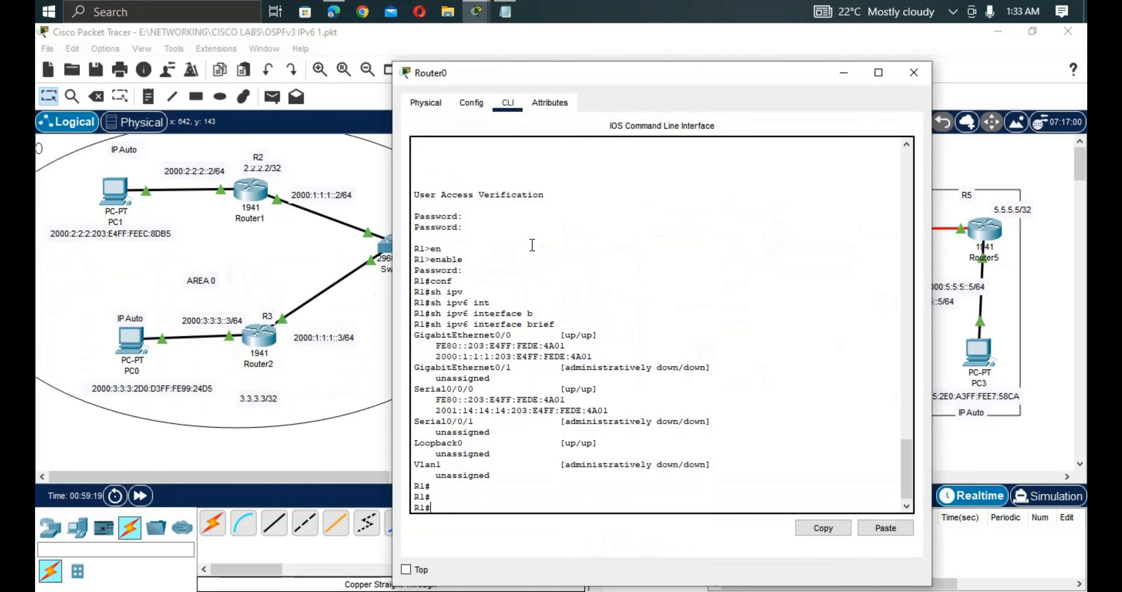
type("e")
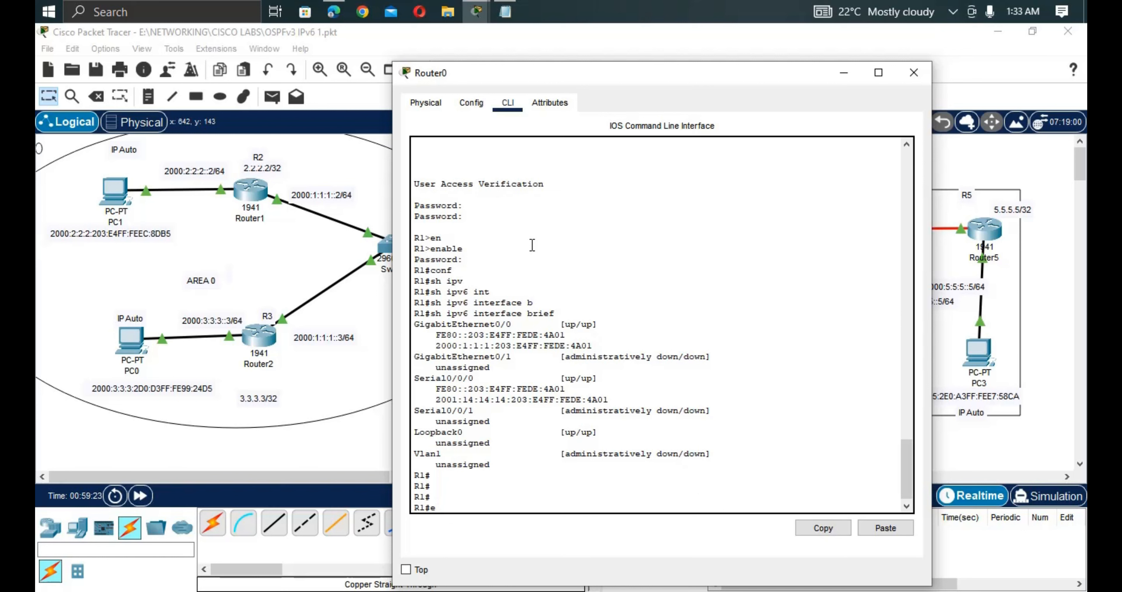
type("nn")
key("Tab")
key("Return")
type("conf")
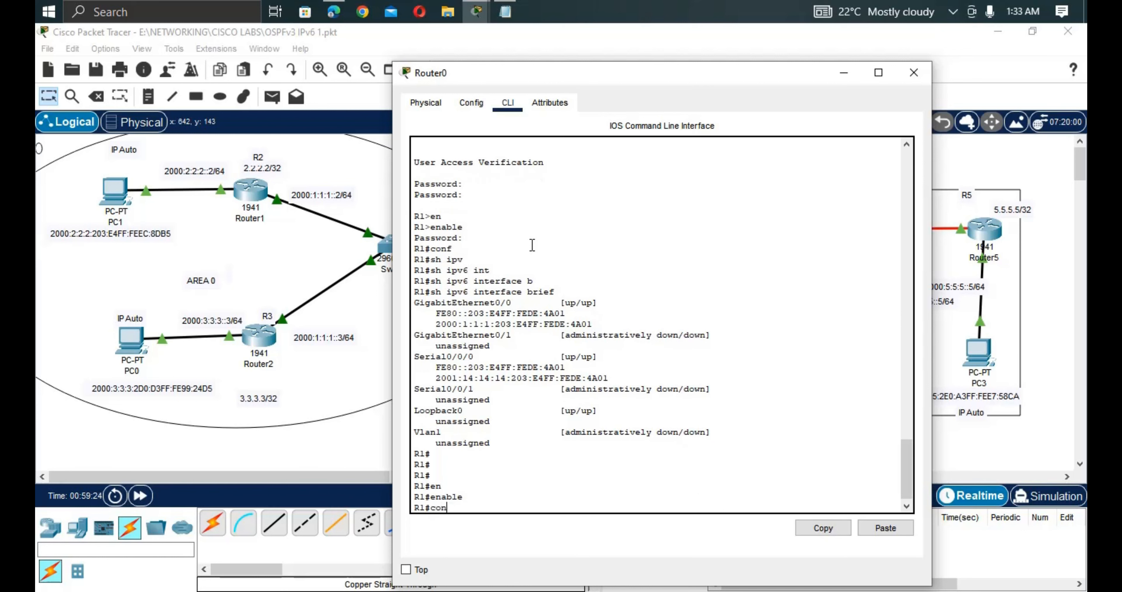
key("Tab")
type("t")
key("Return")
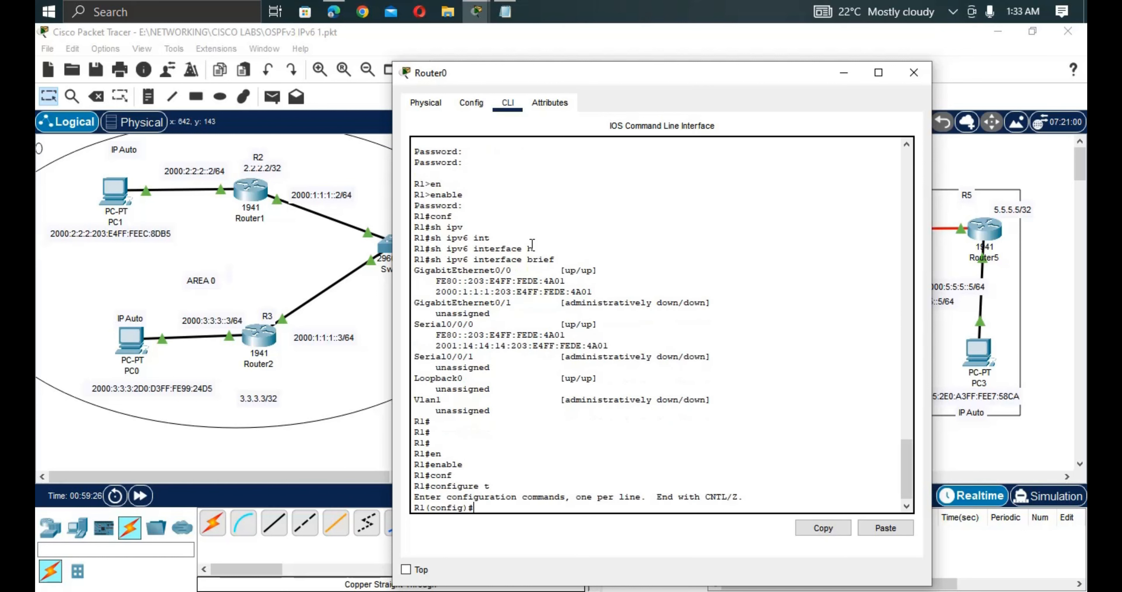
key("Return")
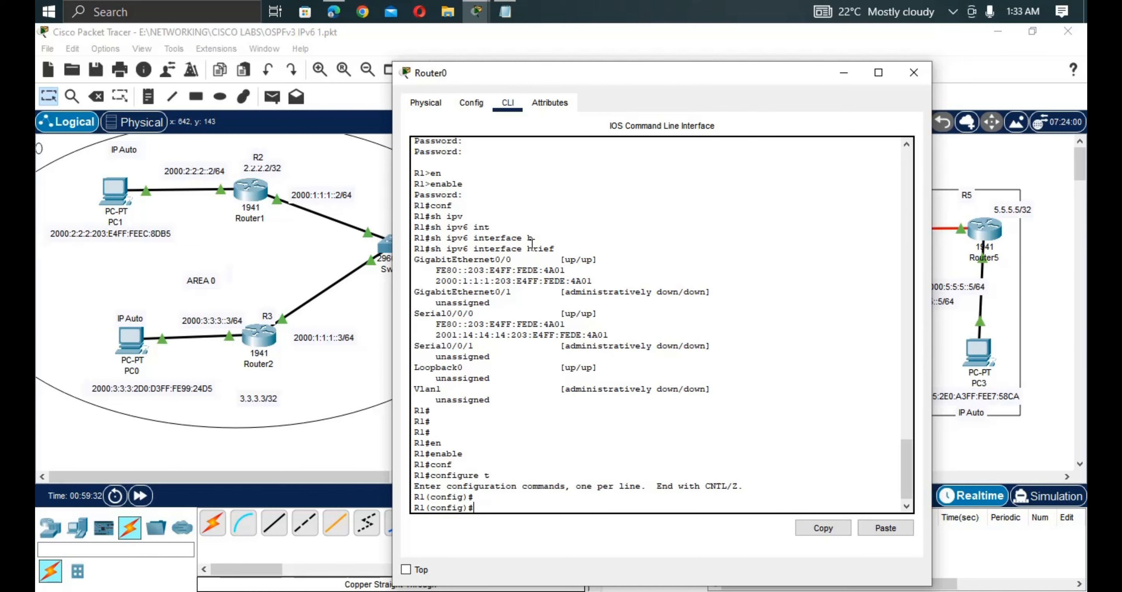
Create OSPFv3 process 1 on R1 with router ID 1.1.1.1.
type("ipo")
key("BackSpace")
type("v")
key("Tab")
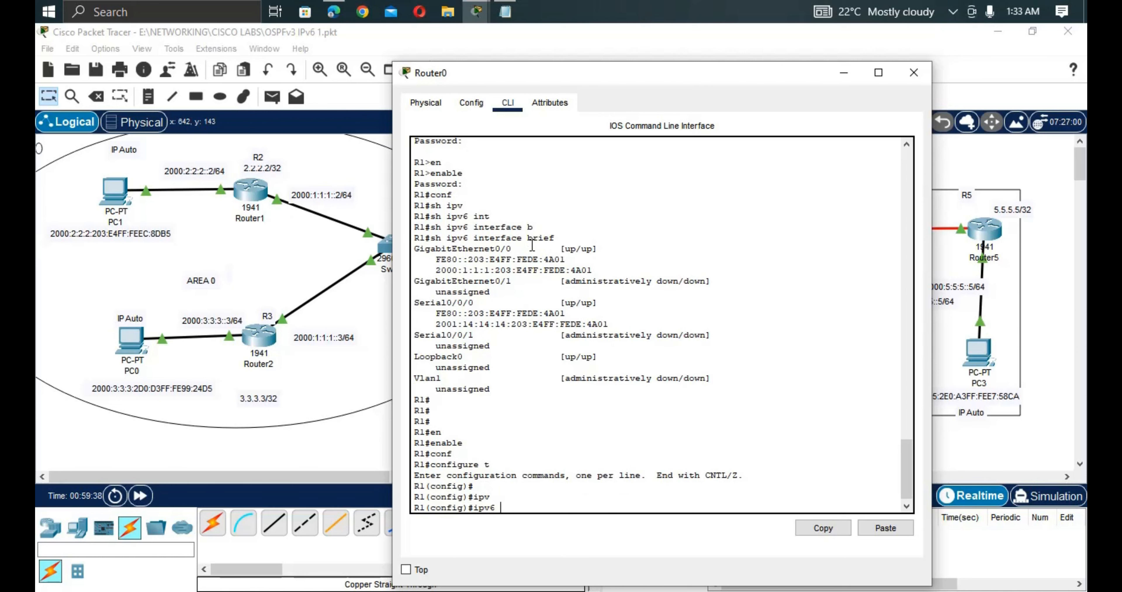
type("ro")
key("Tab")
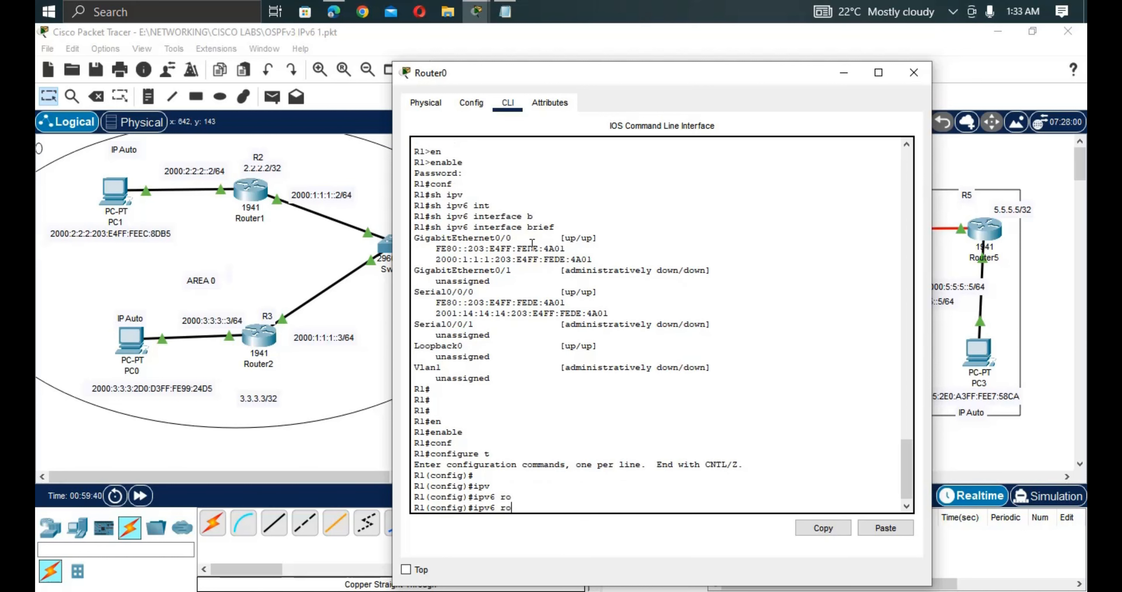
type("uter os")
key("Tab")
type("1")
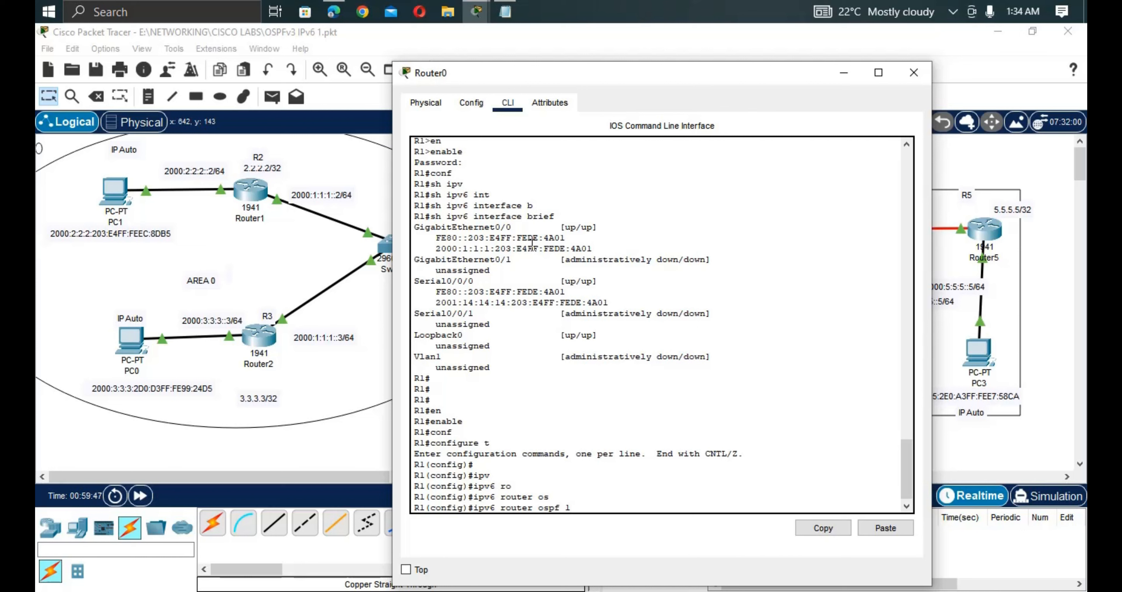
key("Return")
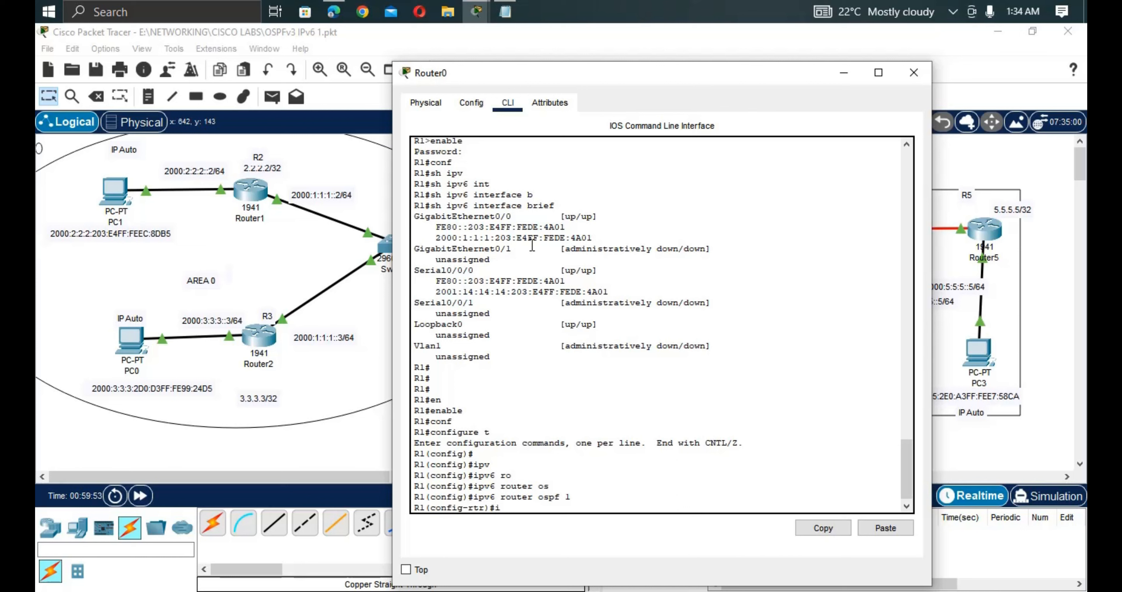
type("ro")
key("Tab")
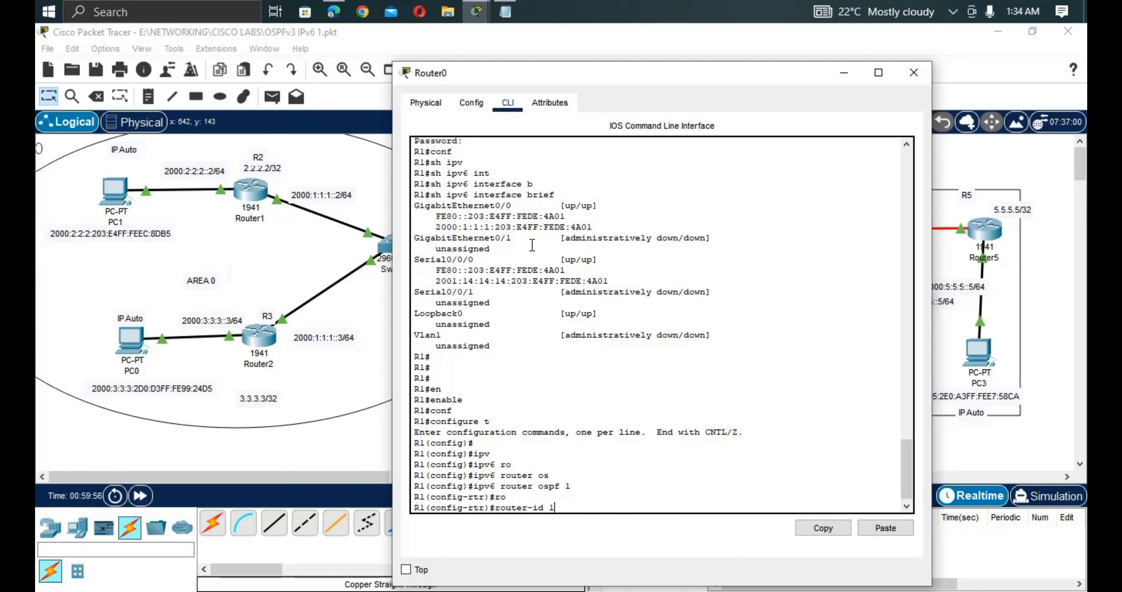
type("1.1.1.1")
key("Return")
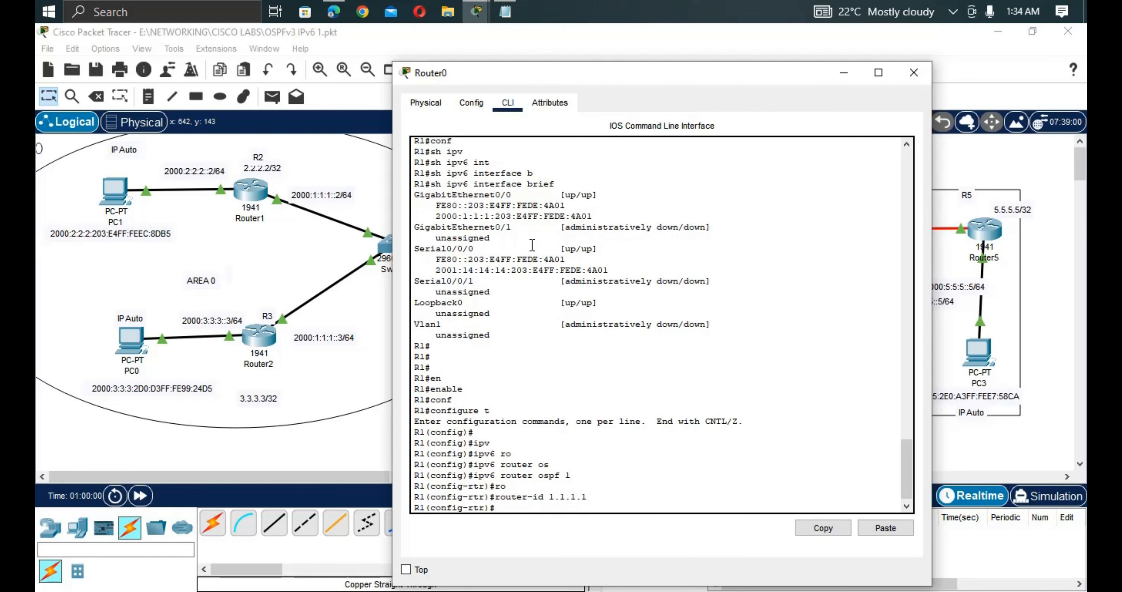
type("int")
left_click_drag(522, 80, 754, 357)
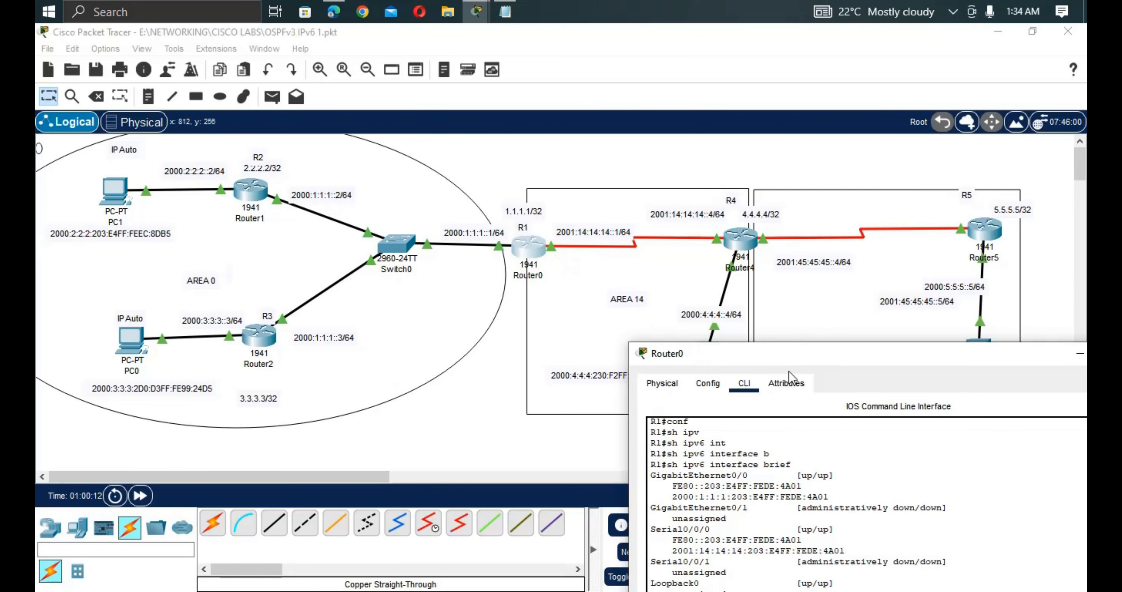
Assign R1's GigabitEthernet0/0 to OSPFv3 process 1, area 0.
left_click_drag(798, 363, 499, 116)
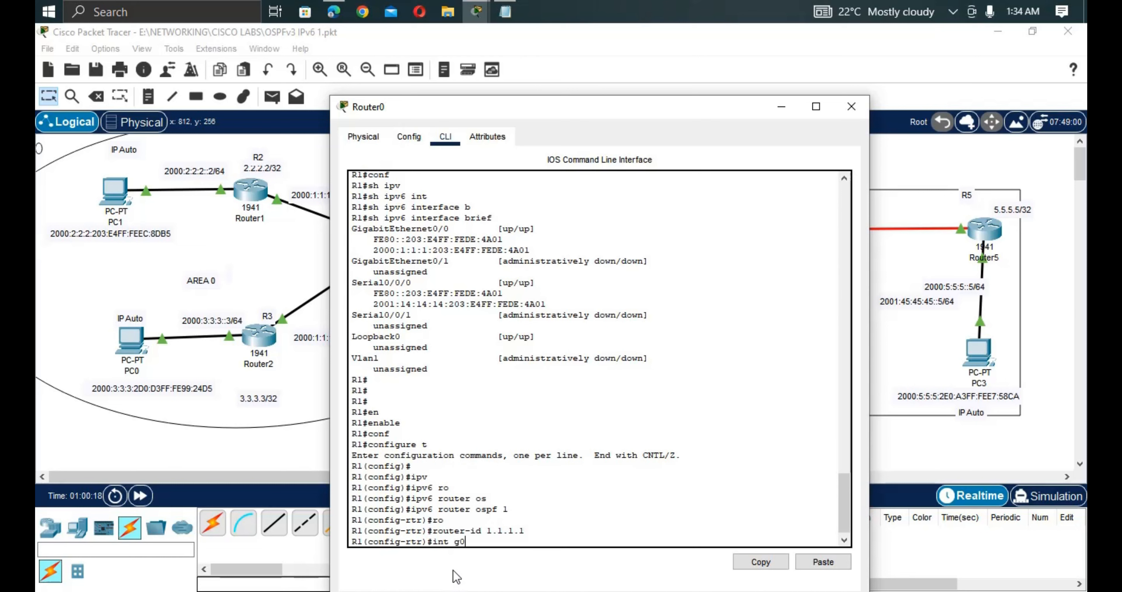
type("0")
key("Return")
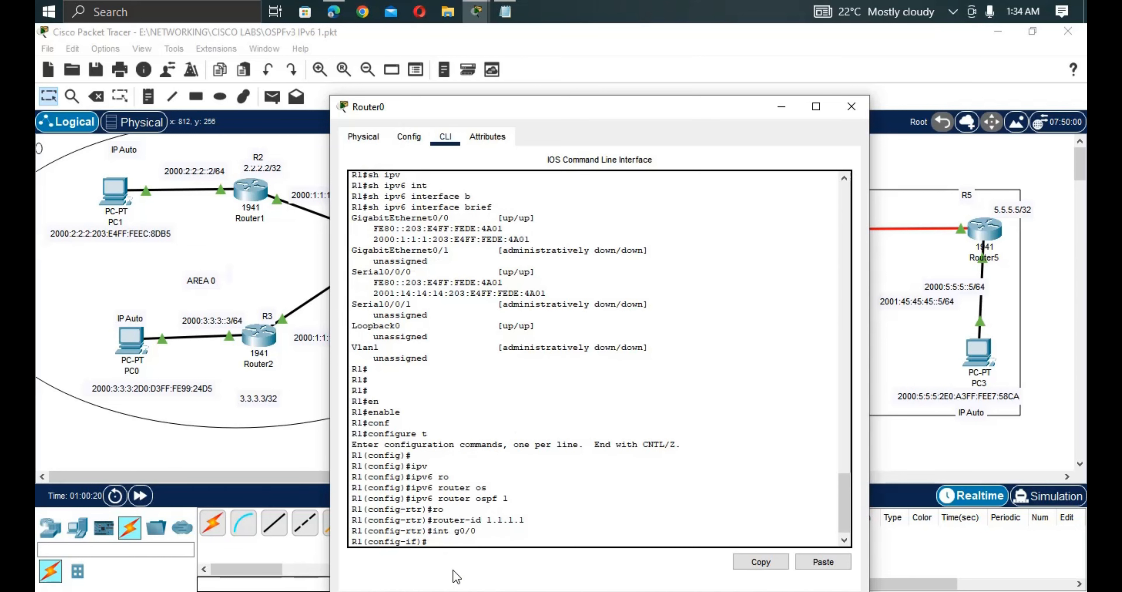
type("ipv")
key("Tab")
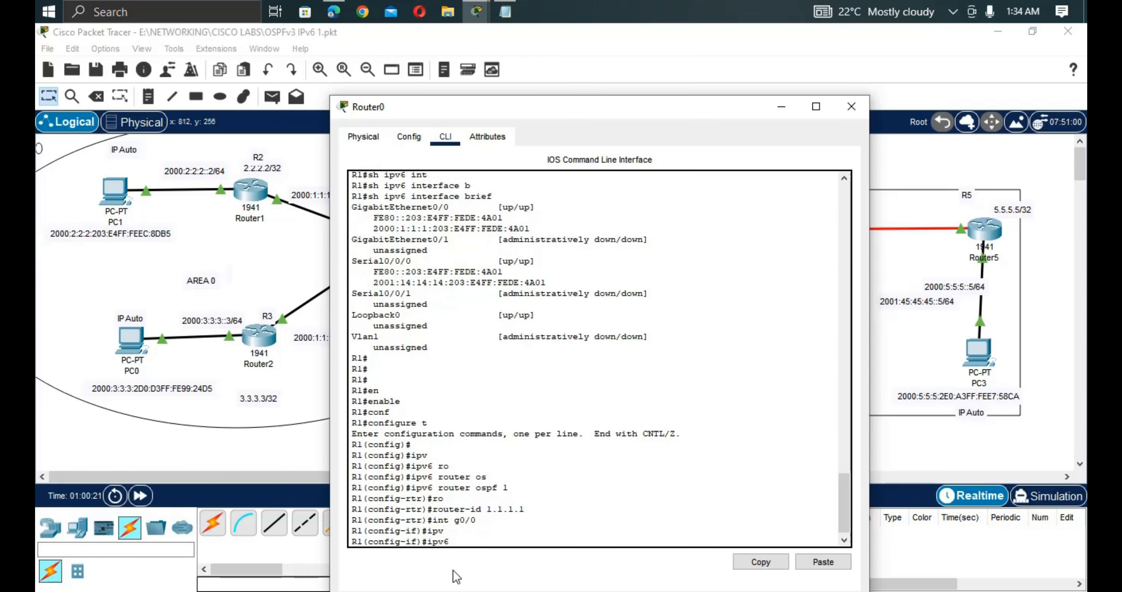
type("os")
key("Tab")
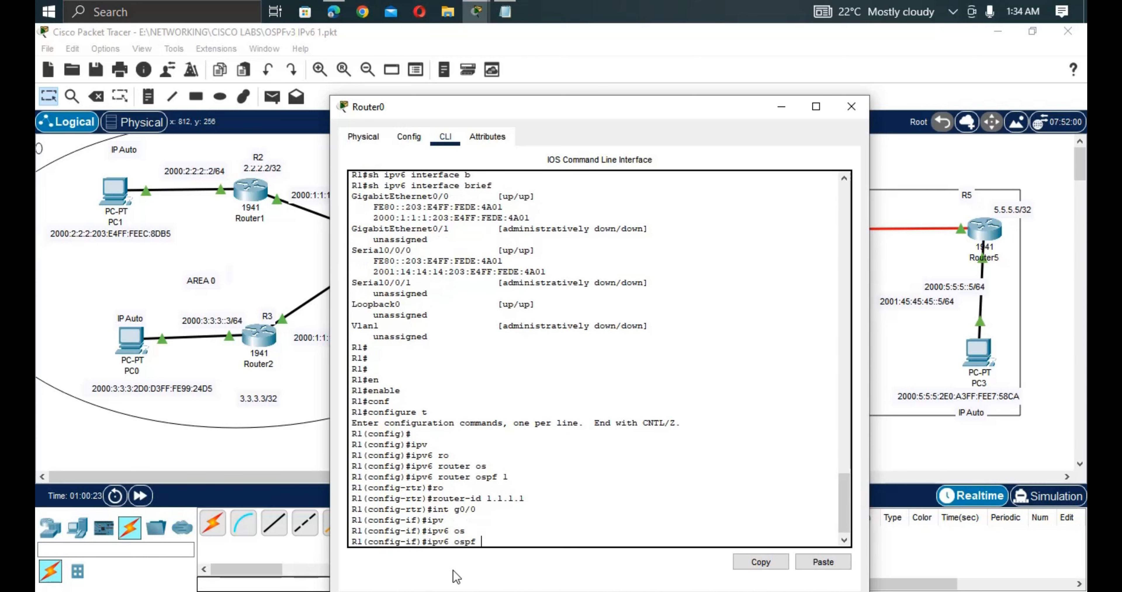
type("1 are")
key("Tab")
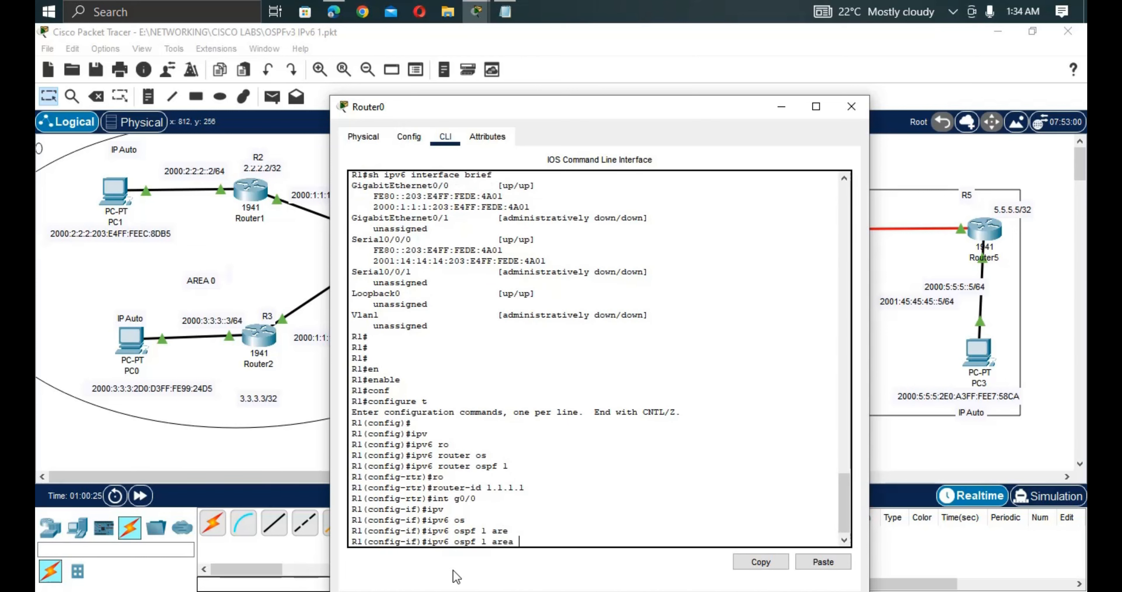
type("0")
key("Return")
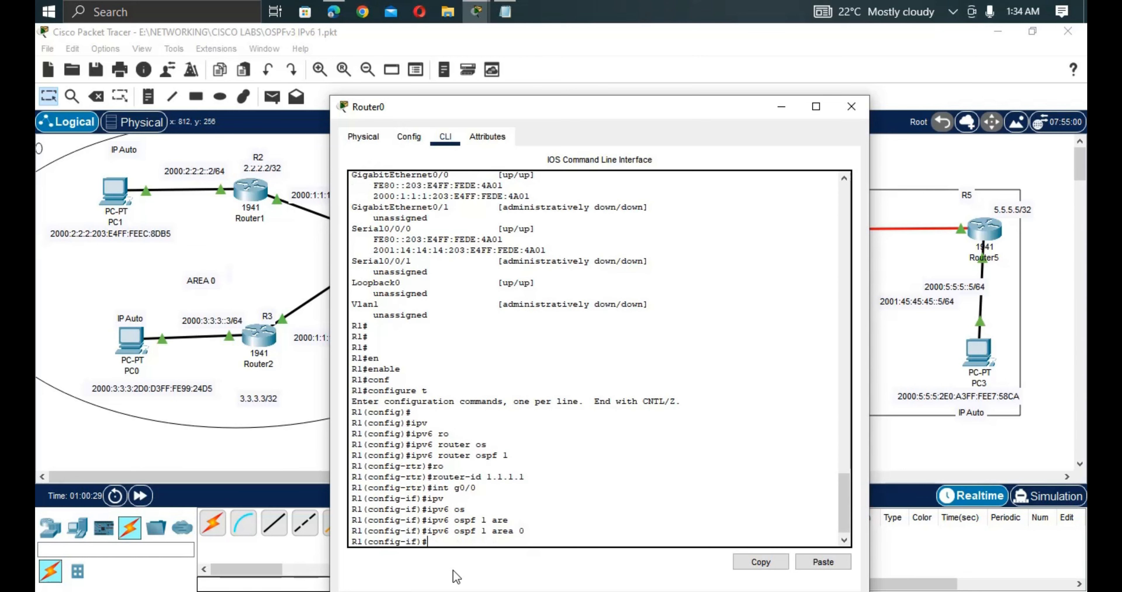
Assign R1's Serial0/0/0 to OSPFv3 process 1, area 14.
type("int s0/0/0")
key("Return")
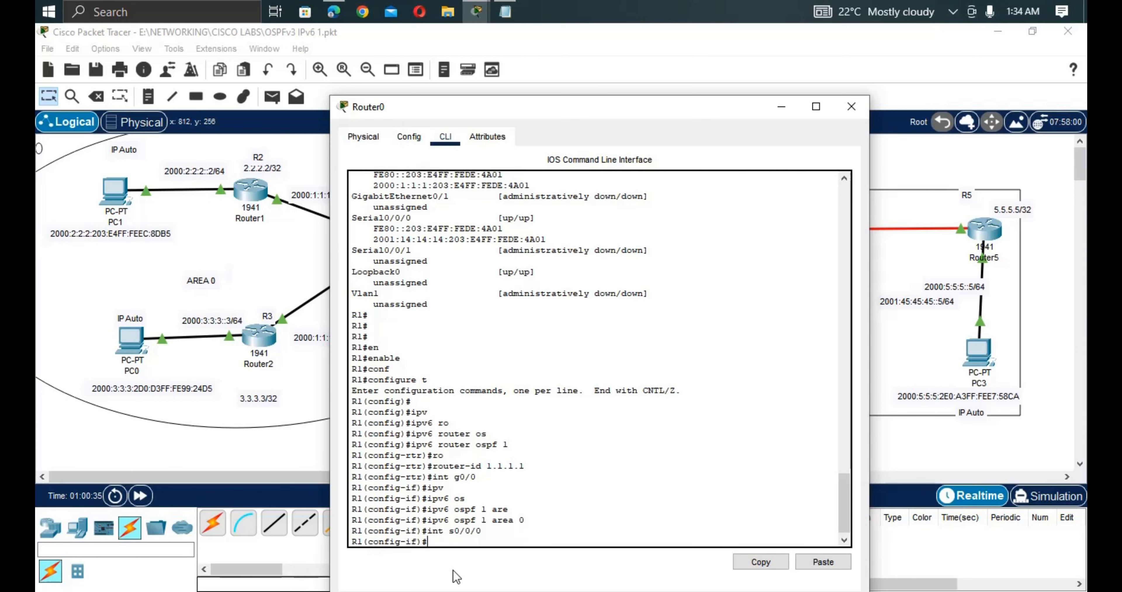
type("uipv")
key("Tab")
key("BackSpace")
key("BackSpace")
key("BackSpace")
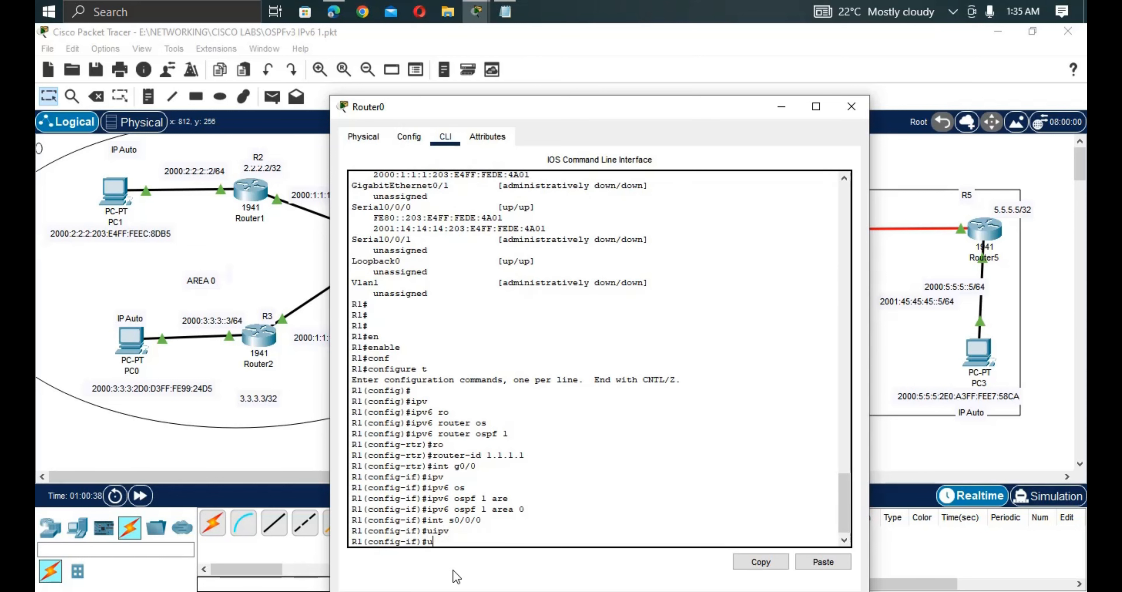
type("ipv")
key("Tab")
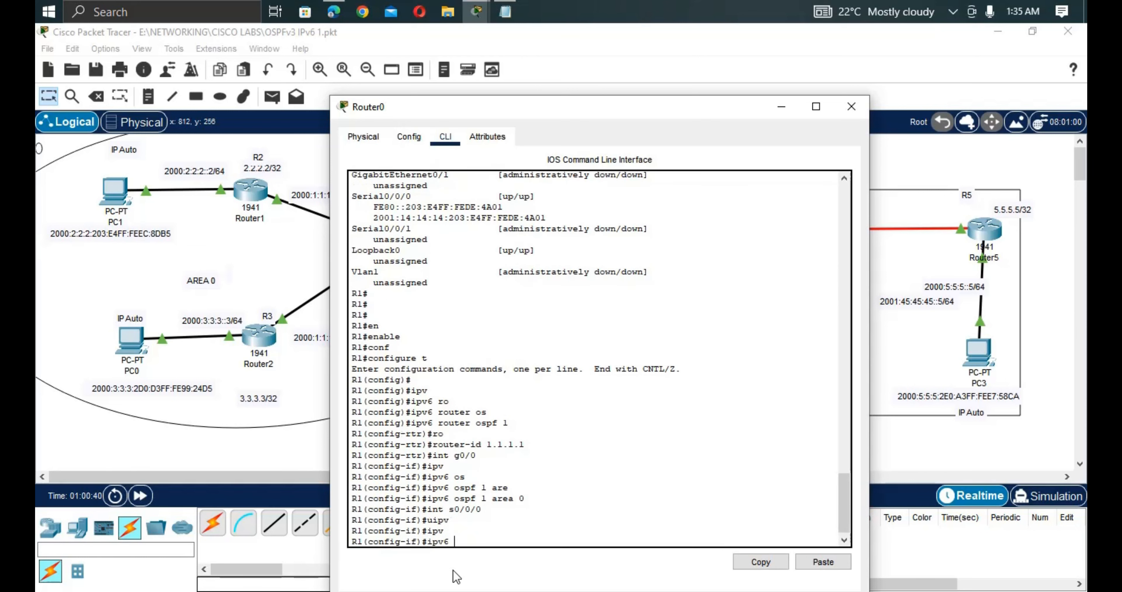
type("os")
key("Tab")
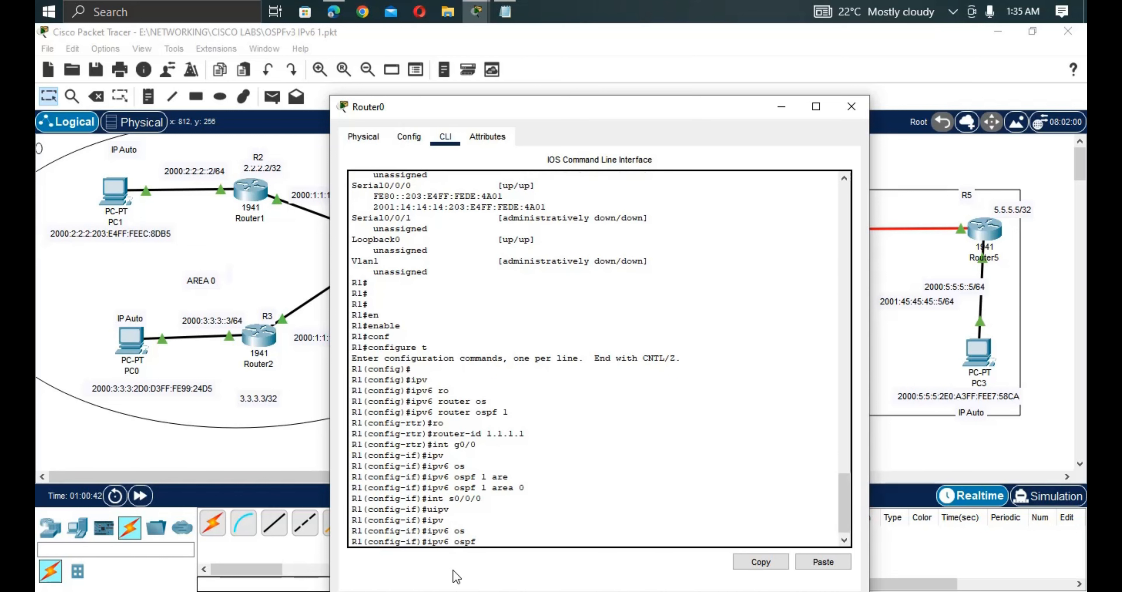
type("1 are")
key("Tab")
type("1")
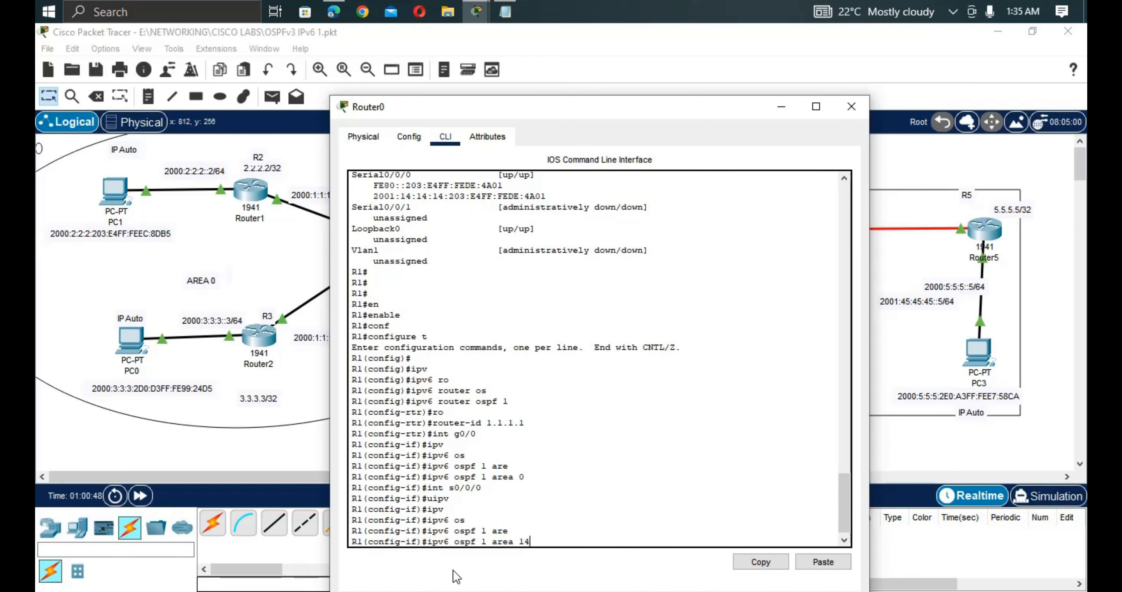
key("Return")
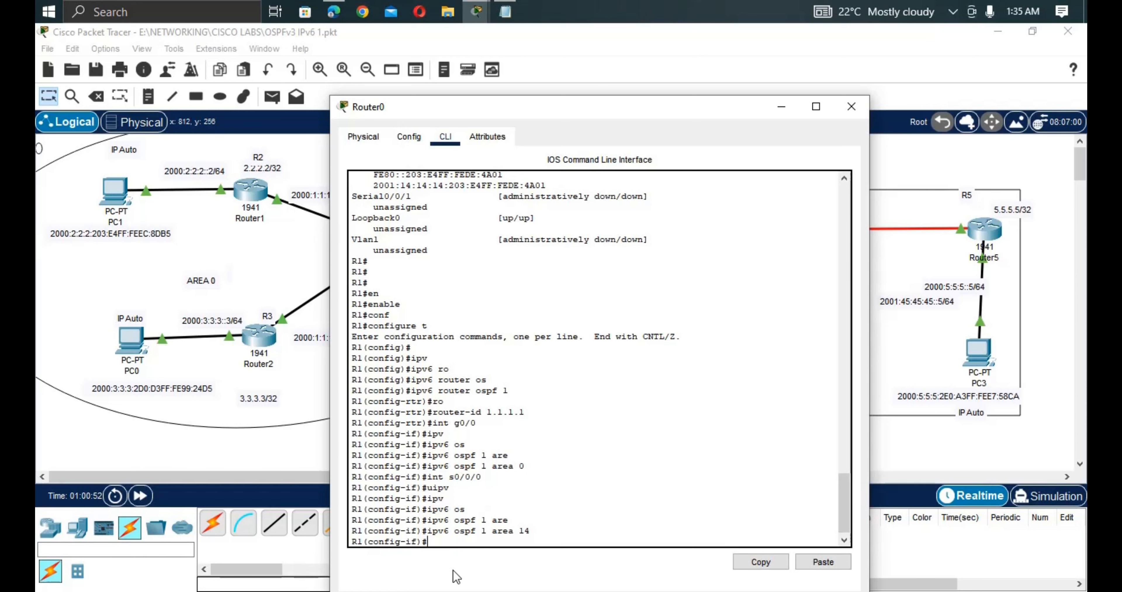
Open R2's CLI and enter privileged and global configuration mode.
left_click(295, 402)
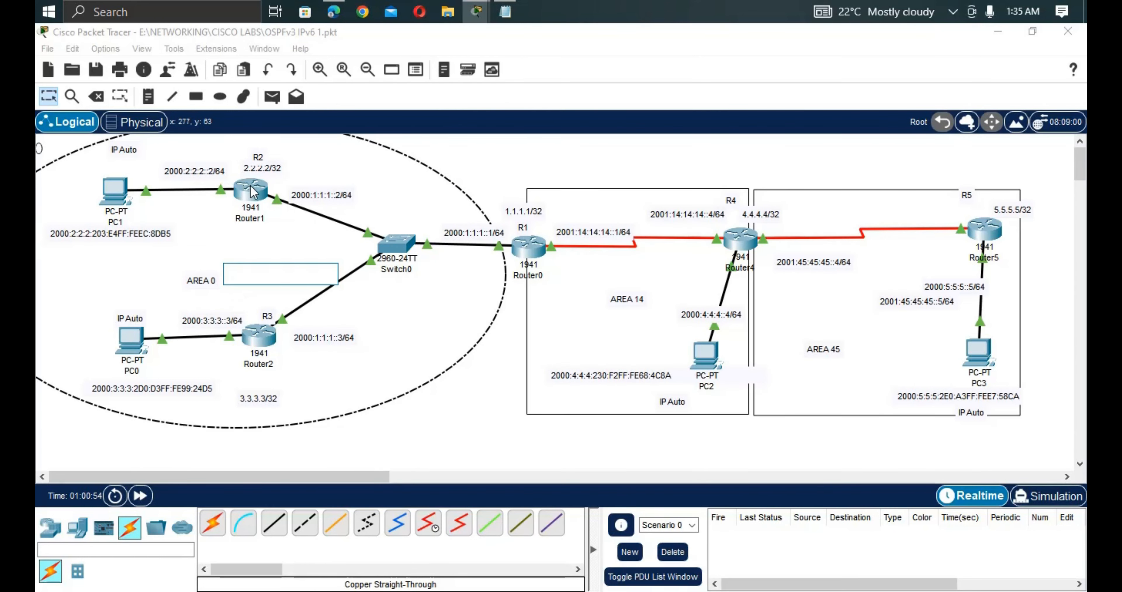
left_click(252, 196)
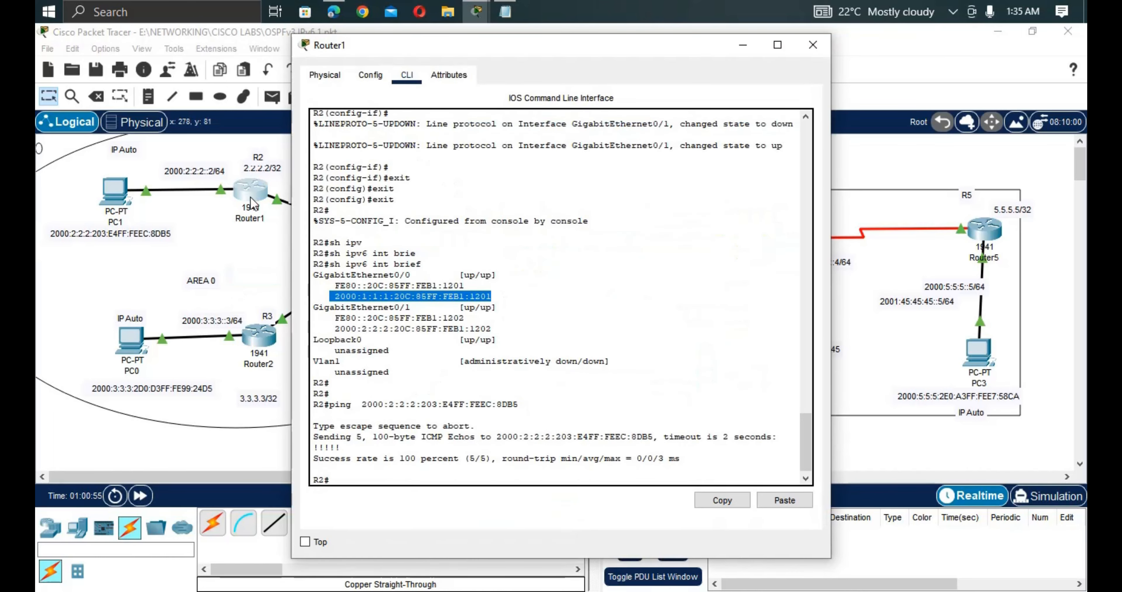
key("Return")
key("Return")
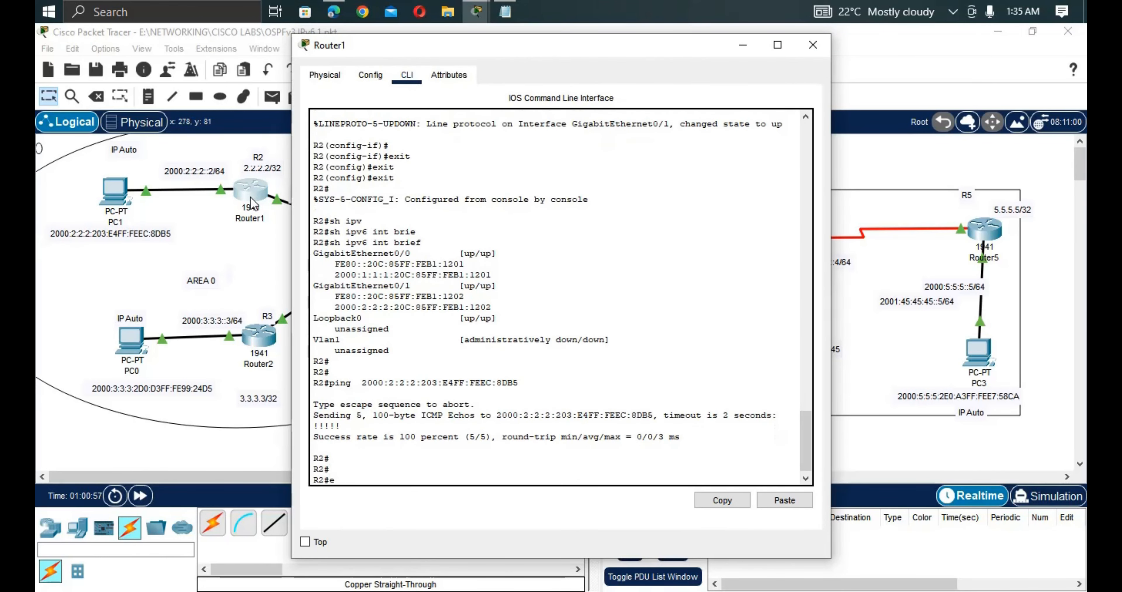
type("en")
key("Tab")
key("Return")
type("c")
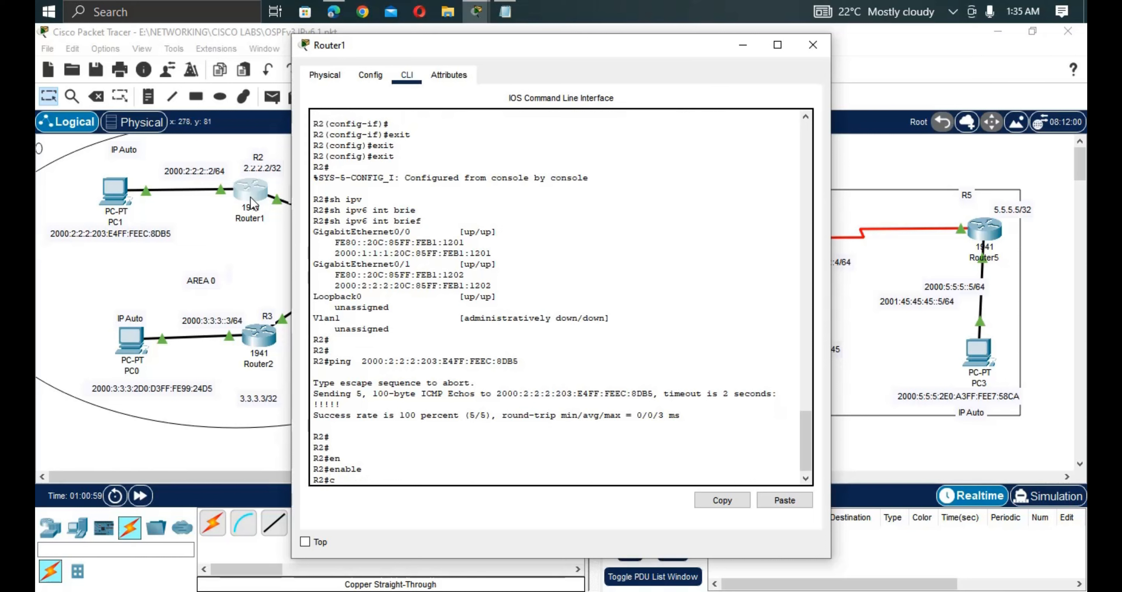
type("onf")
key("Tab")
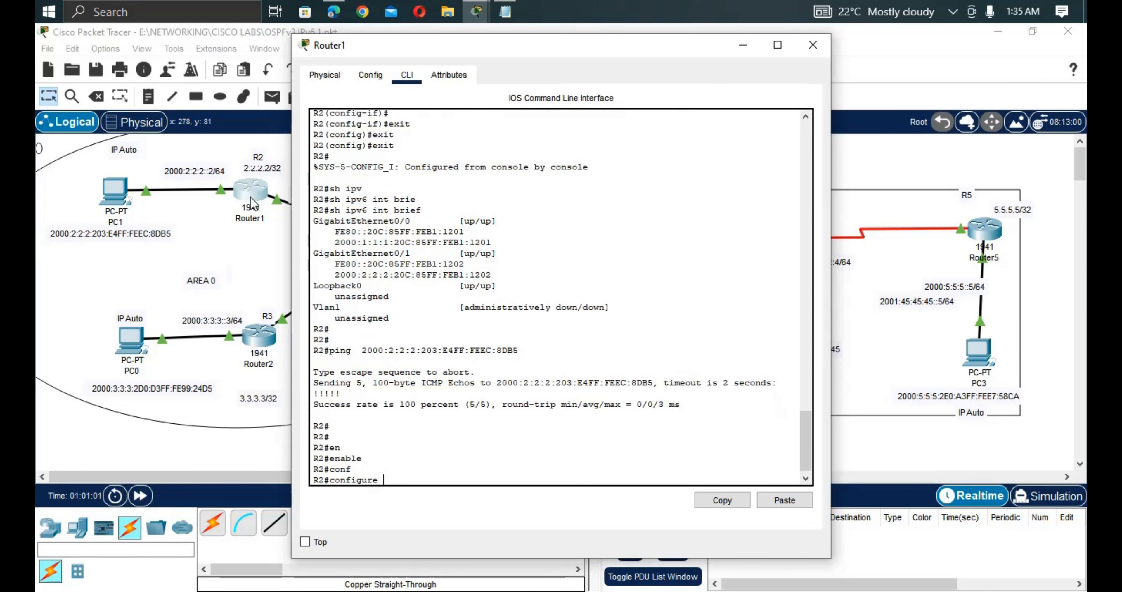
key("Return")
type("t")
key("Return")
key("Return")
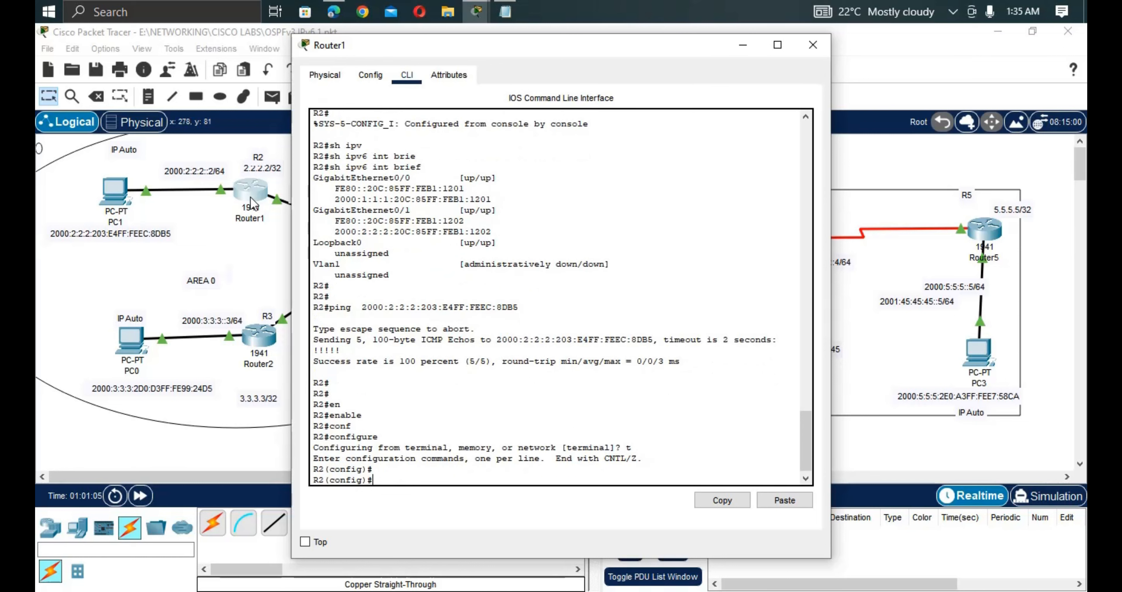
Start OSPFv3 process 2 on R2 with router ID 2.2.2.2.
type("ipv")
key("Tab")
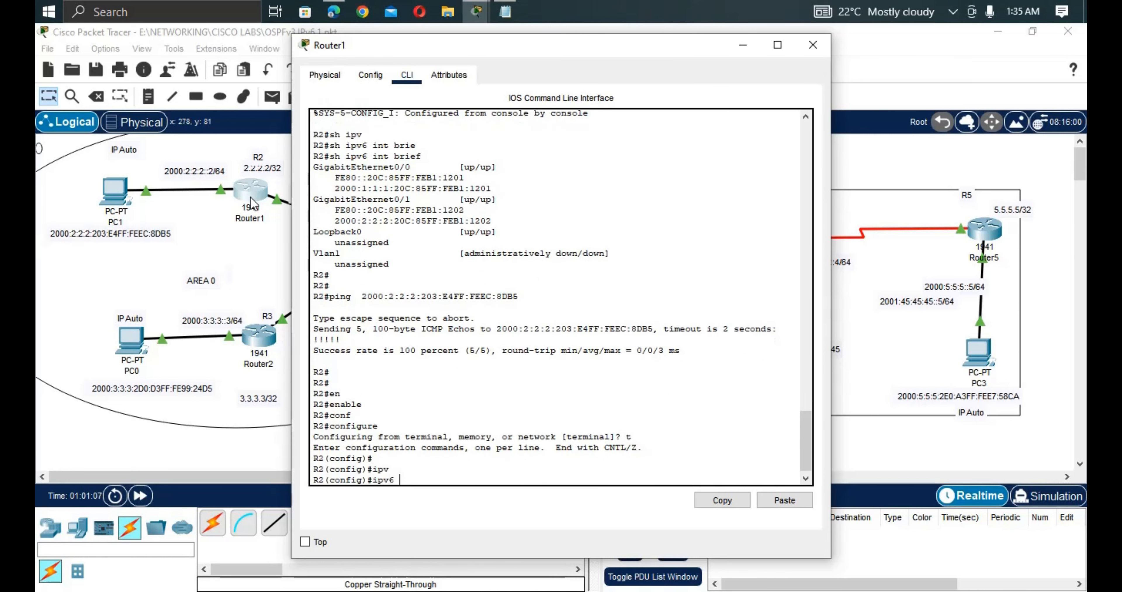
type("rou")
key("Tab")
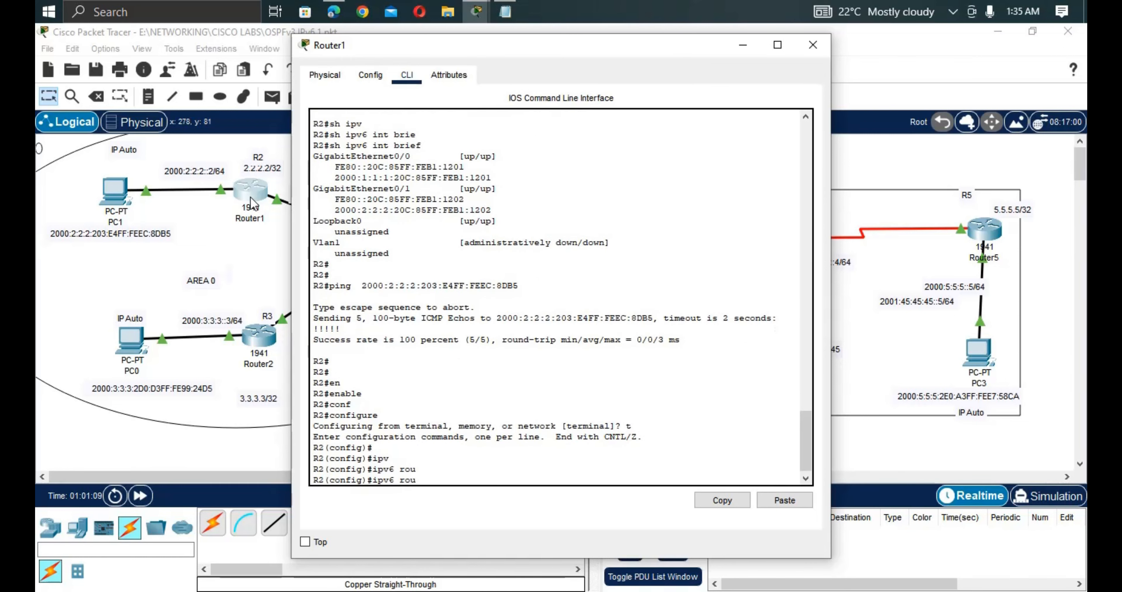
type("ter os")
key("Tab")
type("2")
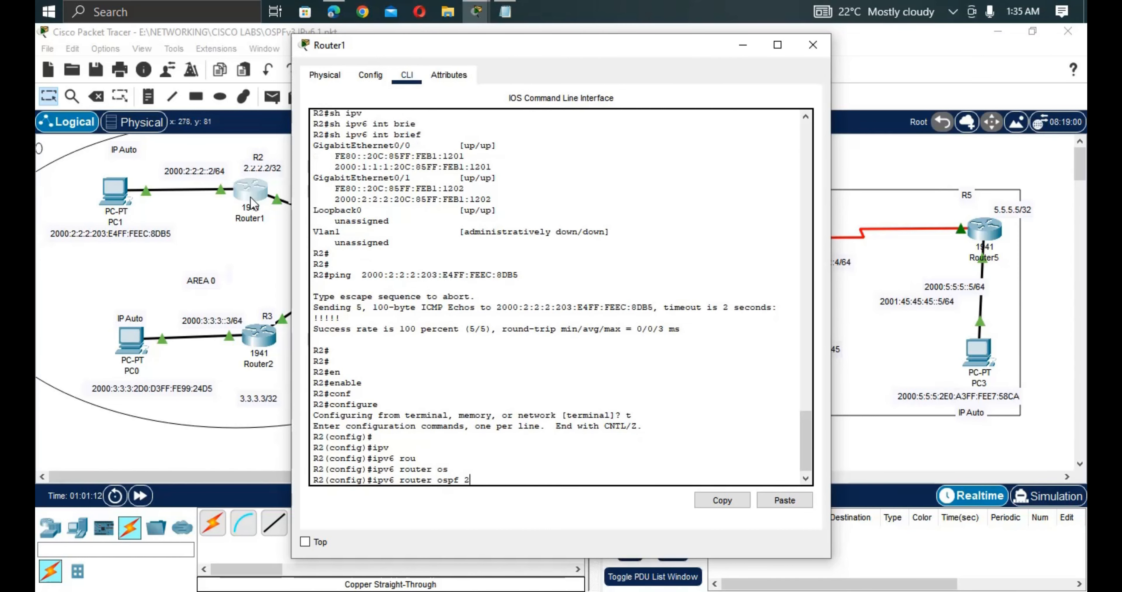
key("Return")
type("ro")
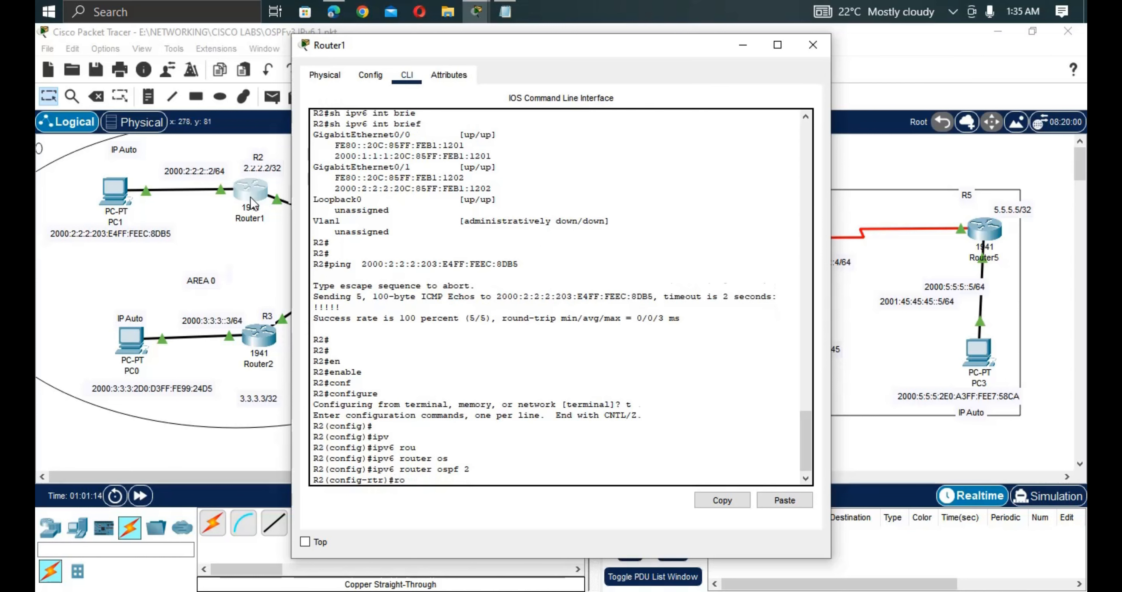
key("Tab")
type("2.")
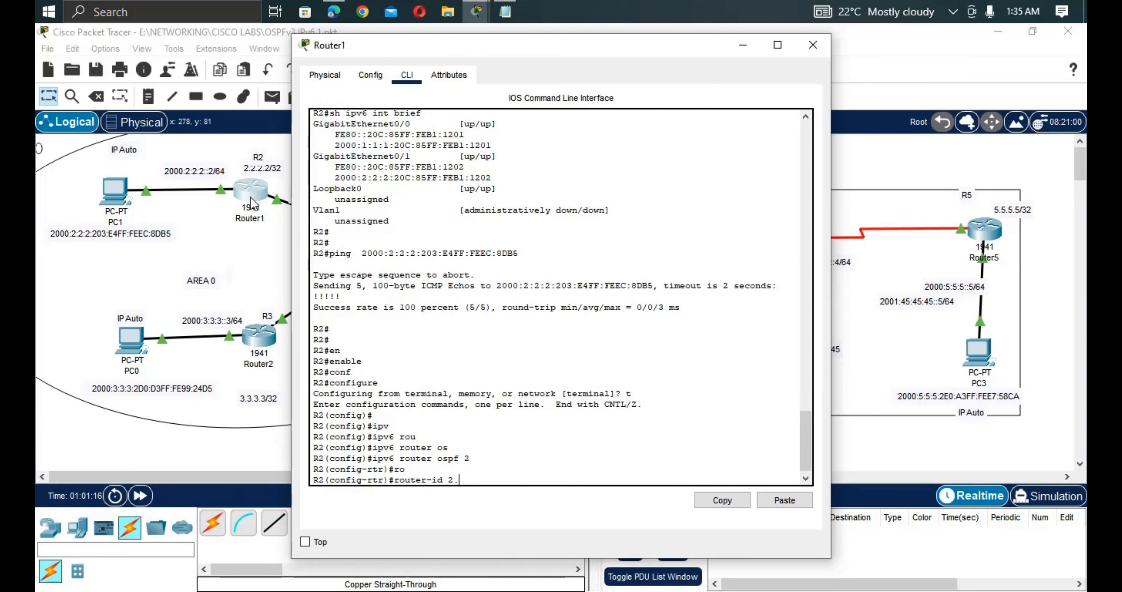
type("2.2.2")
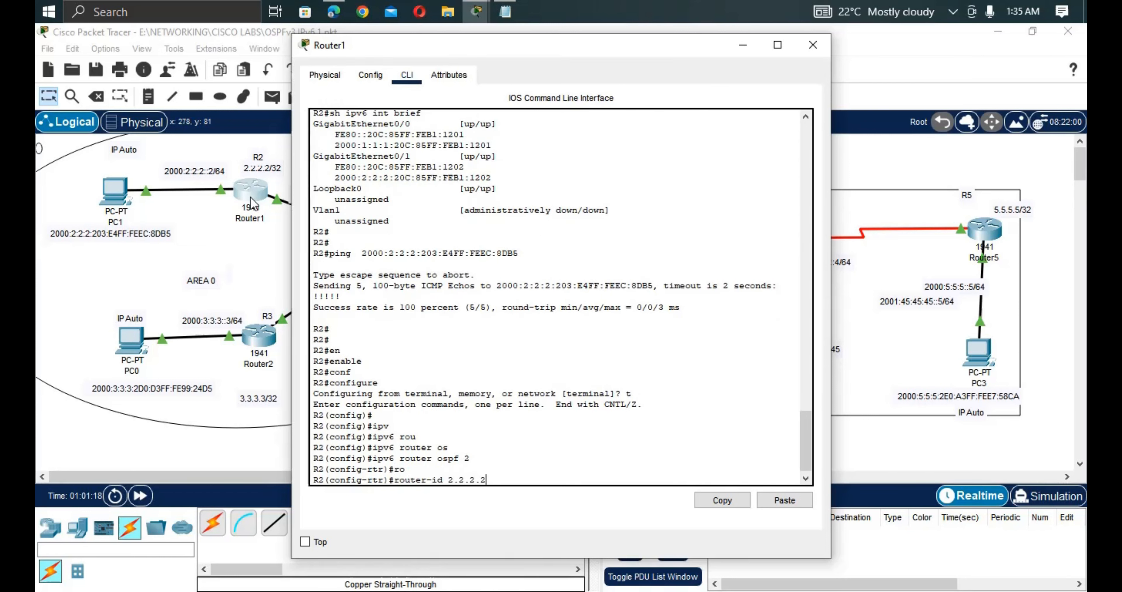
key("Return")
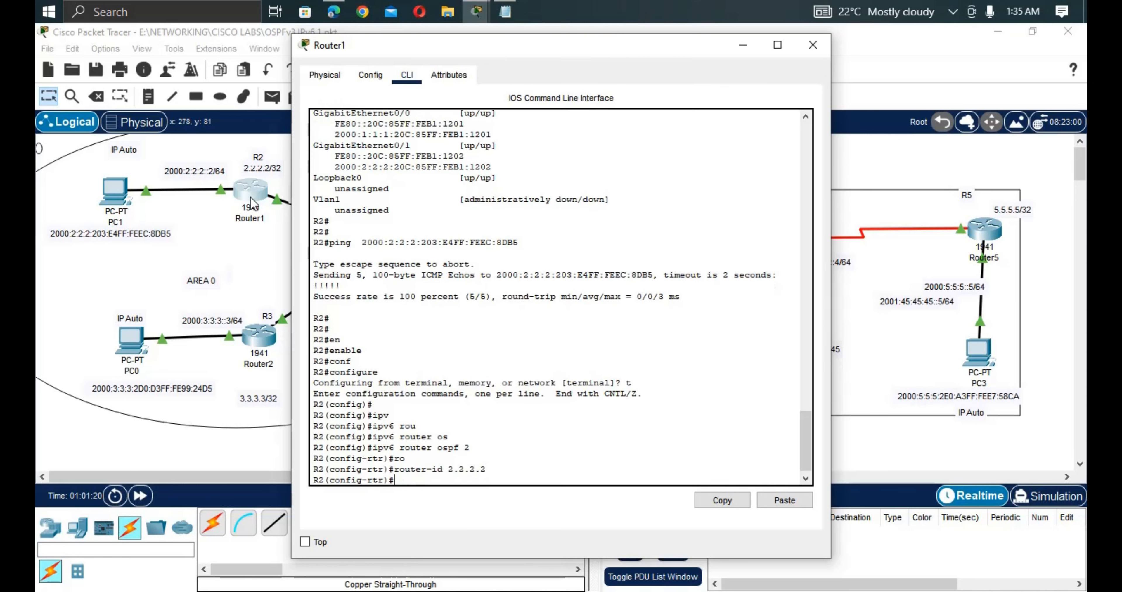
Place R2's interface G0/0 into OSPFv3 process 2, area 0.
type("int")
key("Tab")
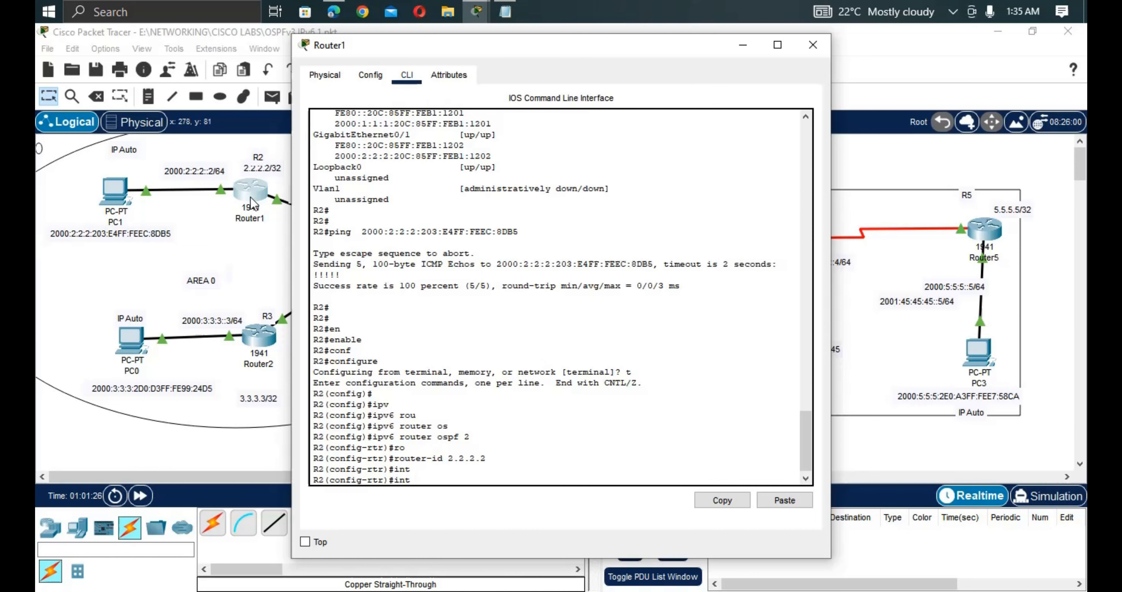
type("g0/0")
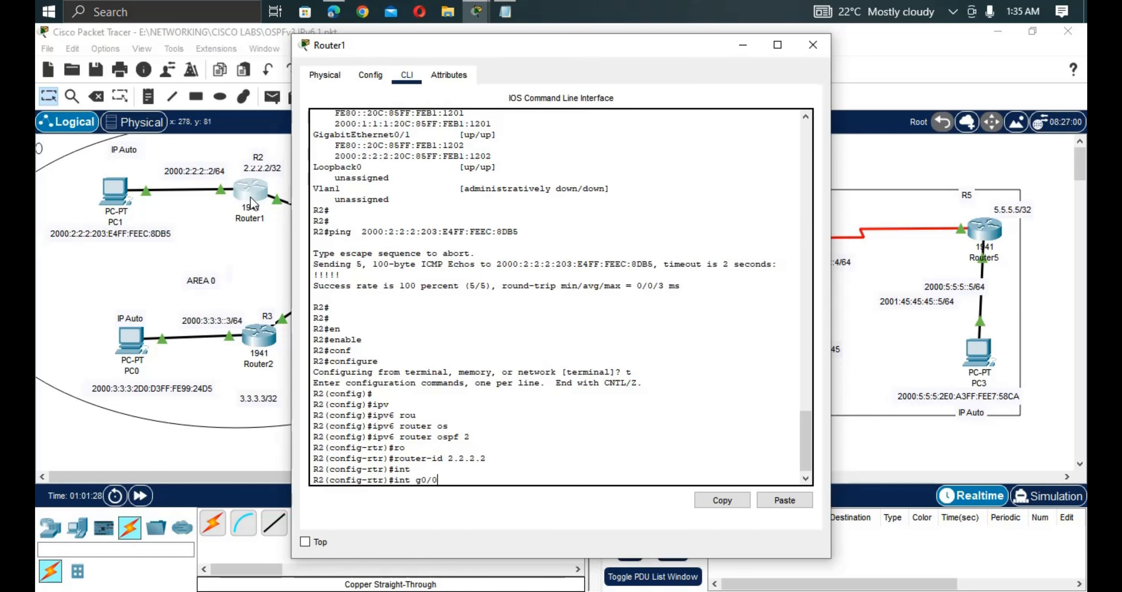
key("Return")
type("ipv")
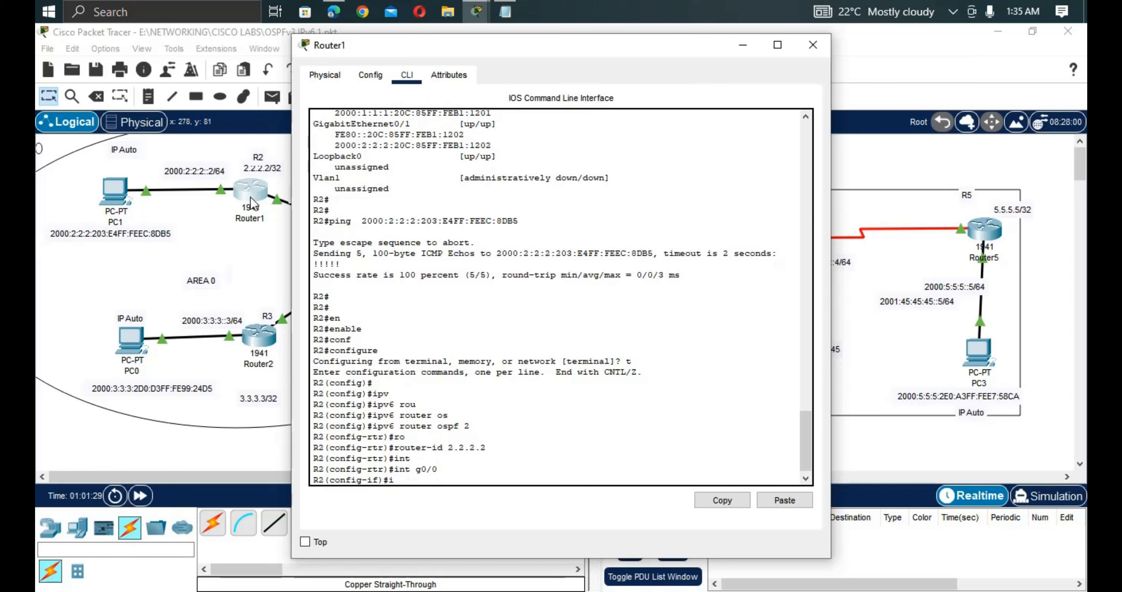
key("Tab")
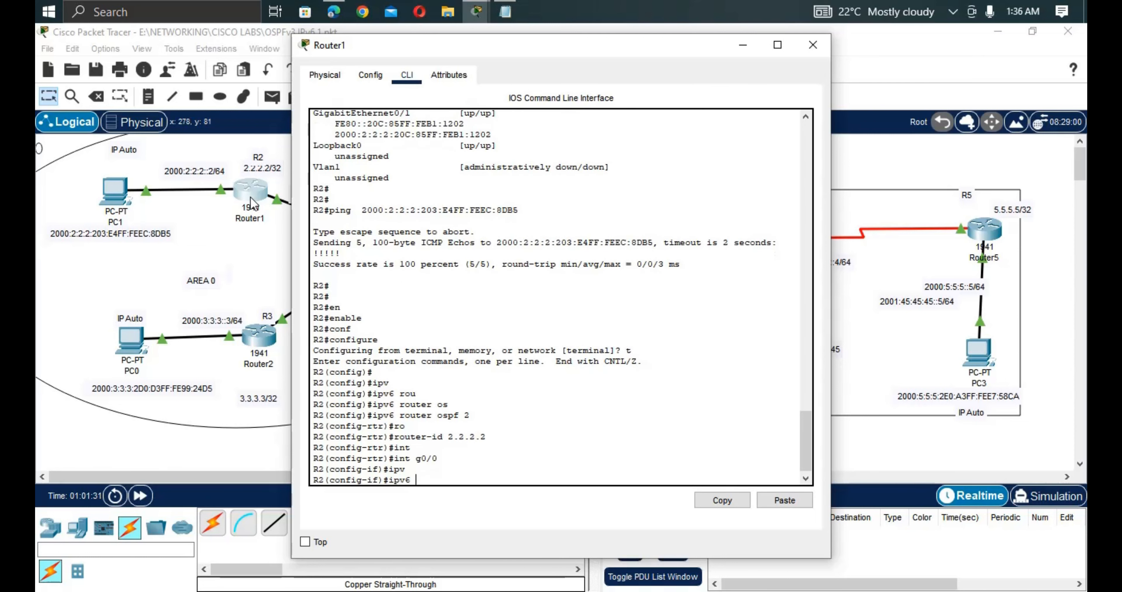
type("os")
key("Tab")
type("2 a")
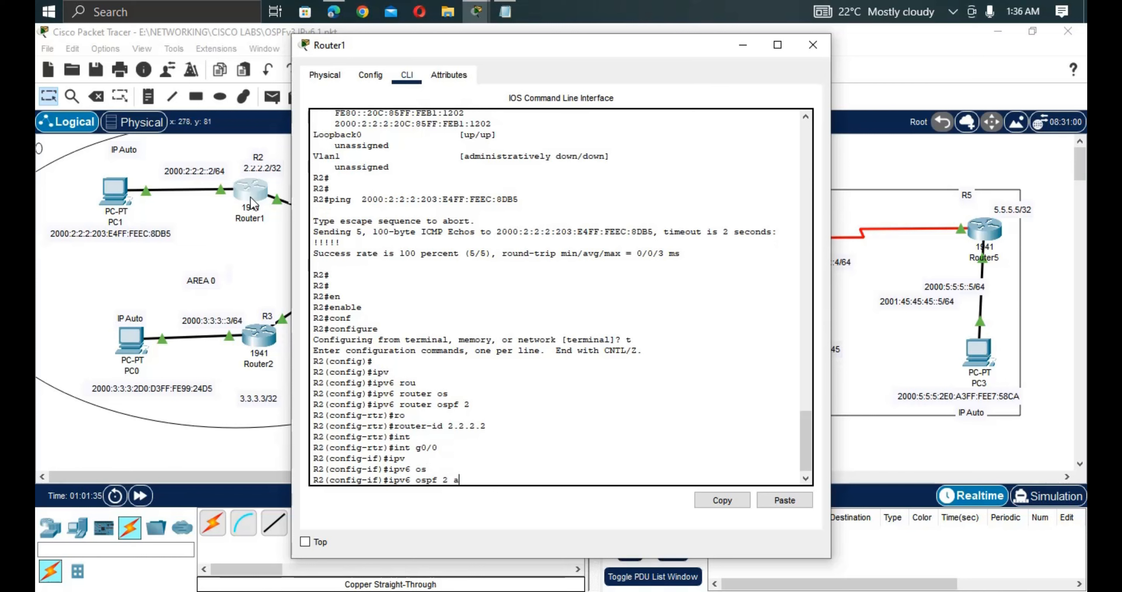
type("re")
key("Tab")
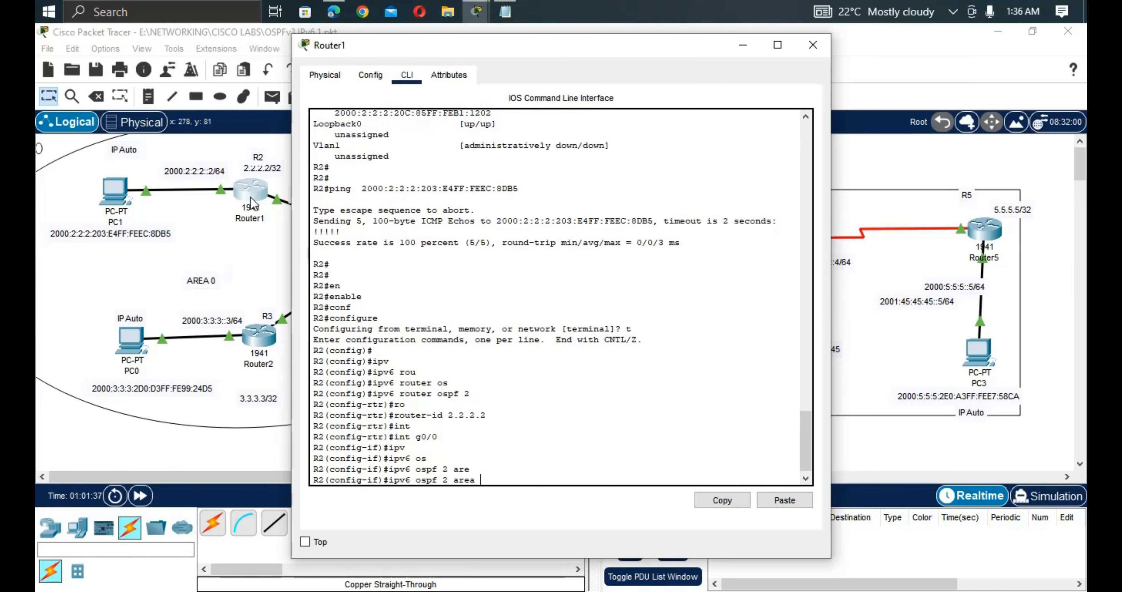
type("0")
key("Return")
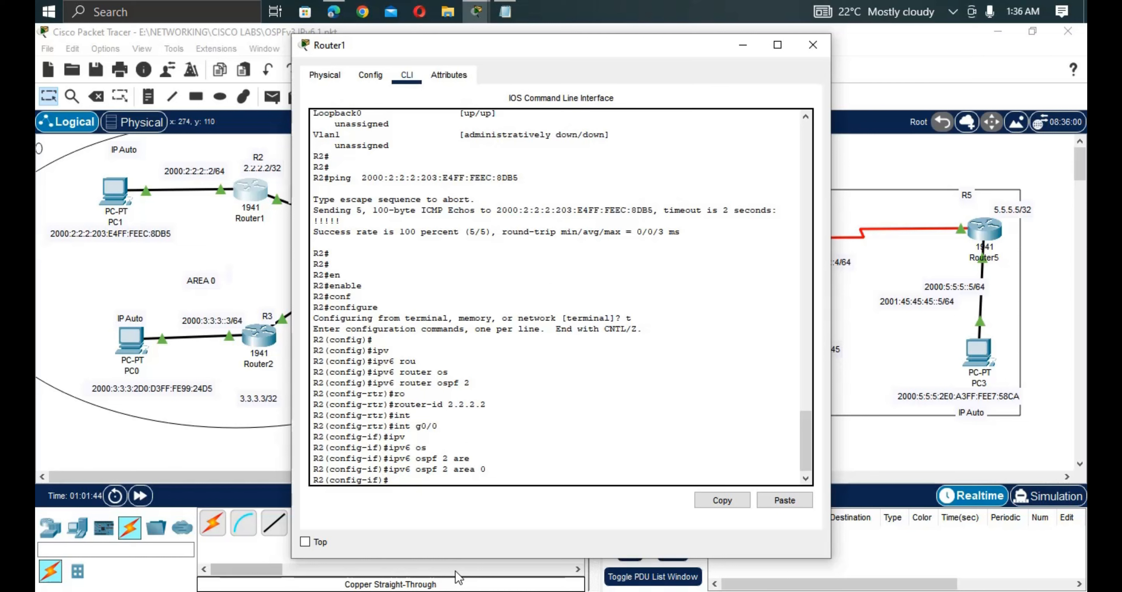
key("Up")
key("Up")
Confirm the adjacency message shows neighbour 1.1.1.1 on GigabitEthernet0/0 in FULL state.
key("Return")
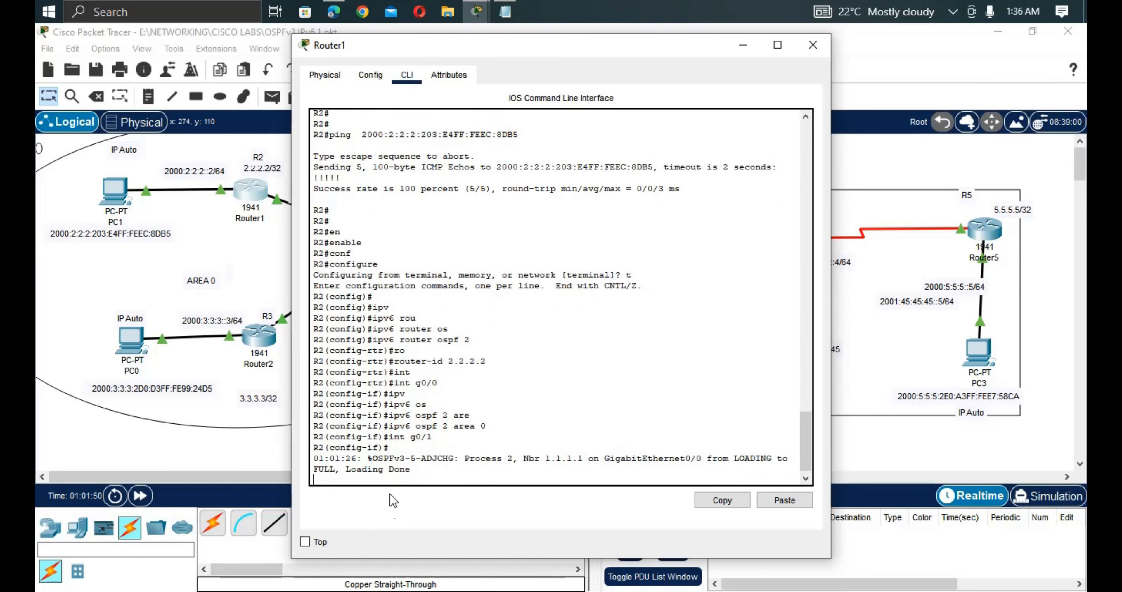
left_click_drag(589, 459, 543, 460)
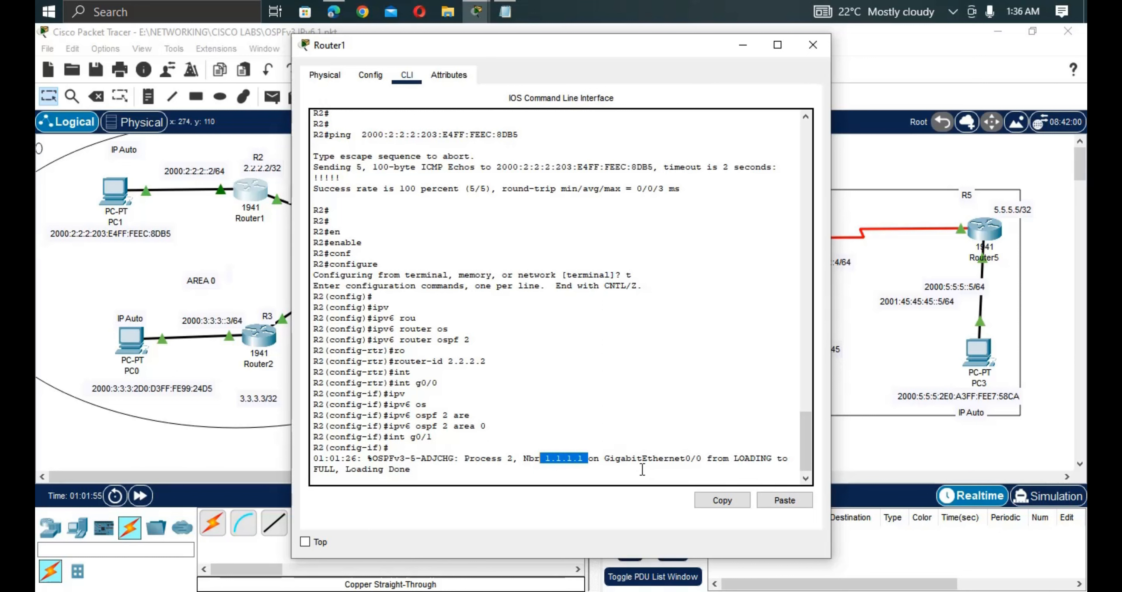
left_click_drag(702, 459, 661, 463)
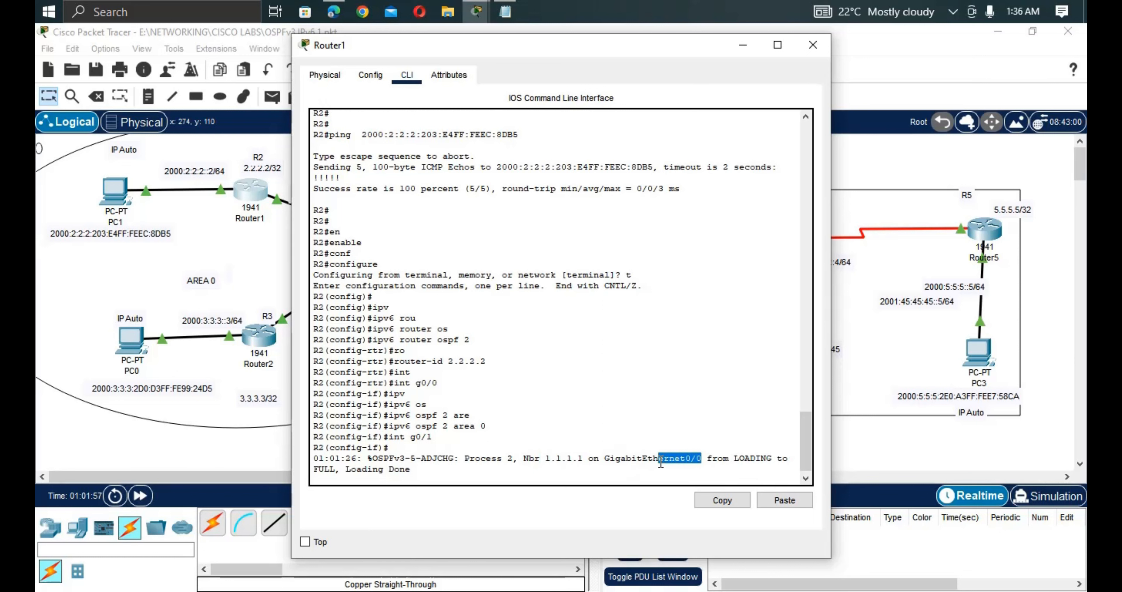
left_click_drag(341, 470, 316, 471)
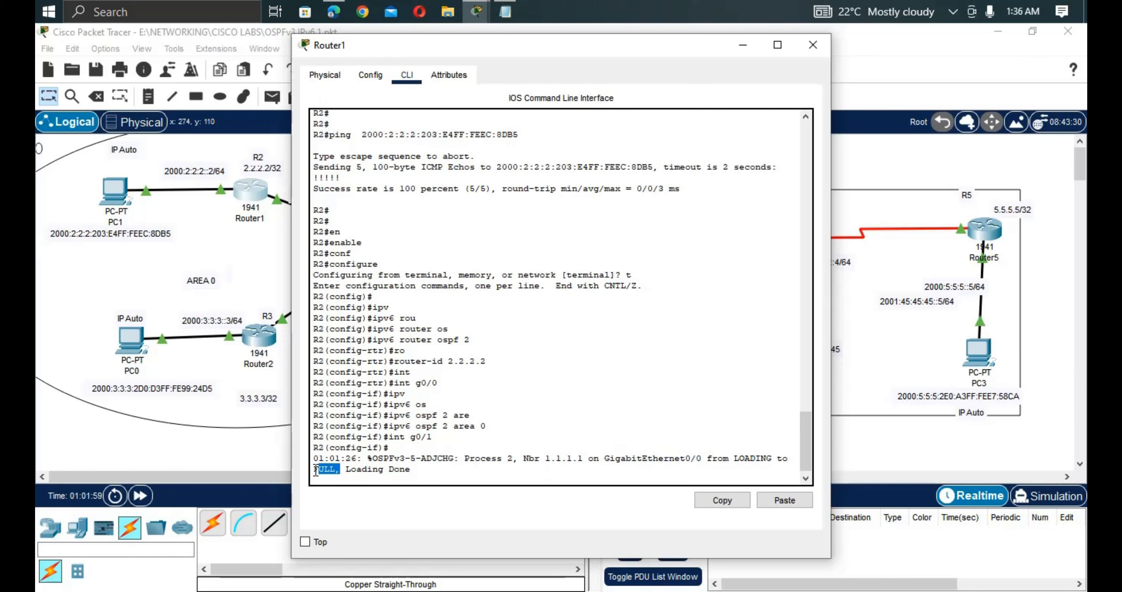
key("Return")
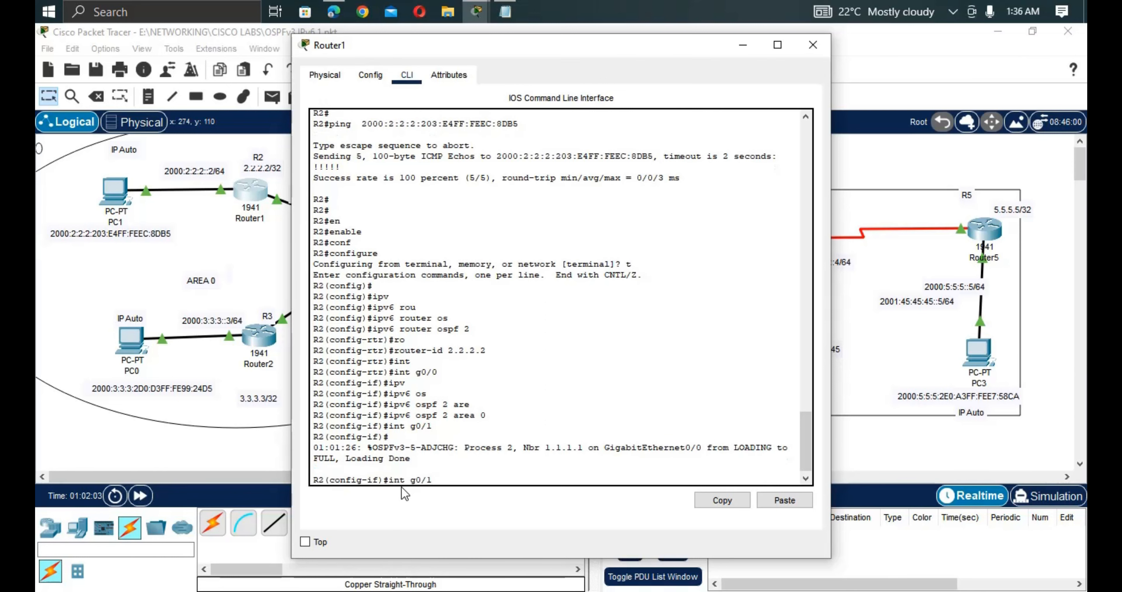
Recall and apply 'ipv6 ospf 2 area 0' on R2's interface G0/1.
key("Return")
key("Up")
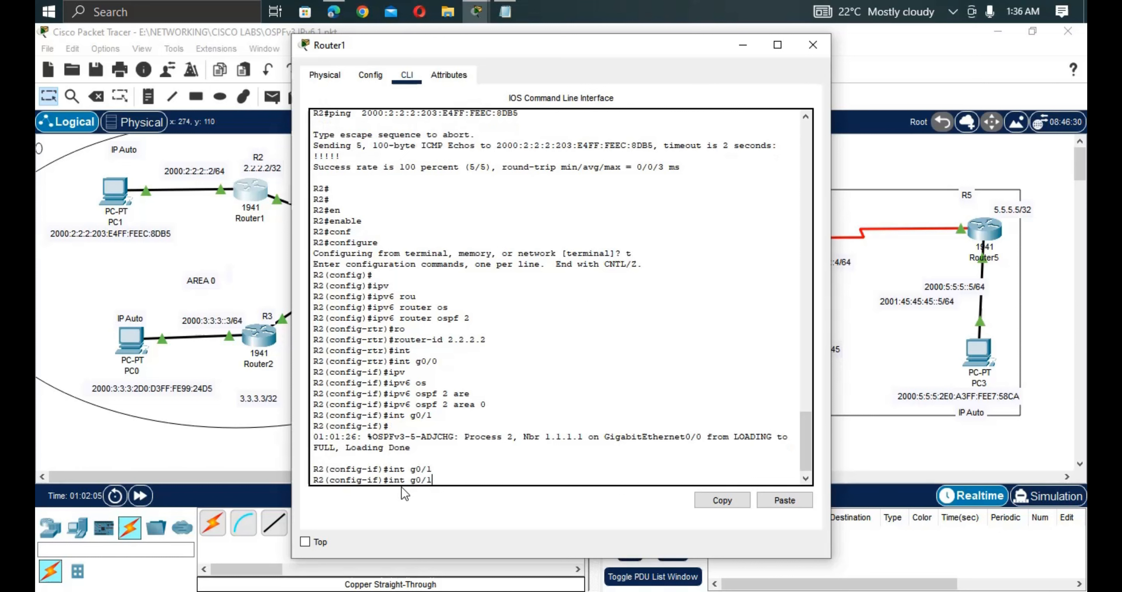
key("Up")
key("Up")
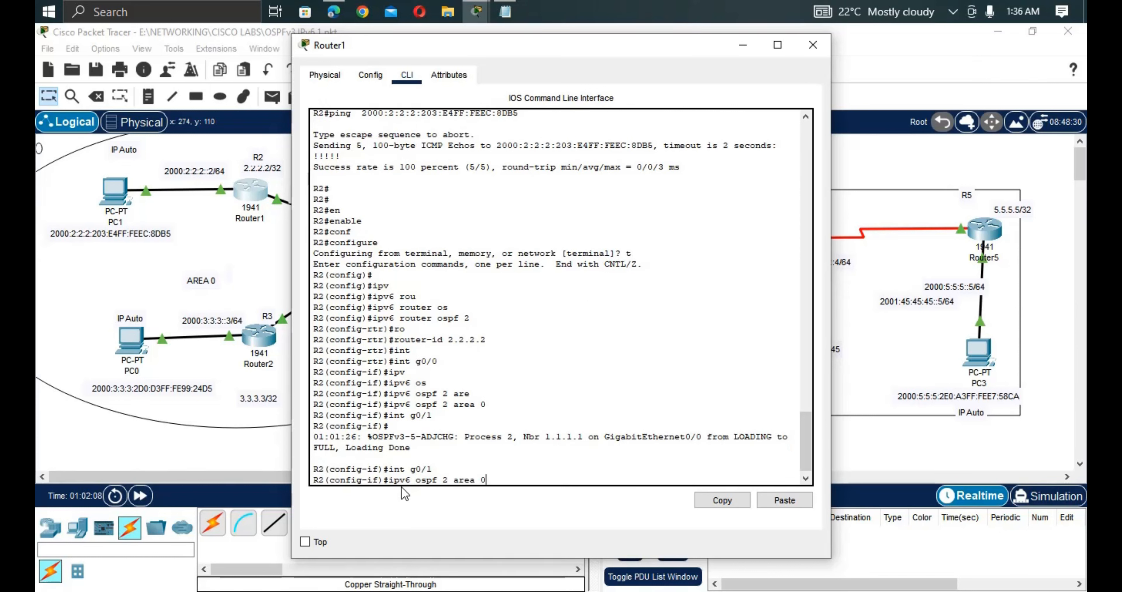
key("Return")
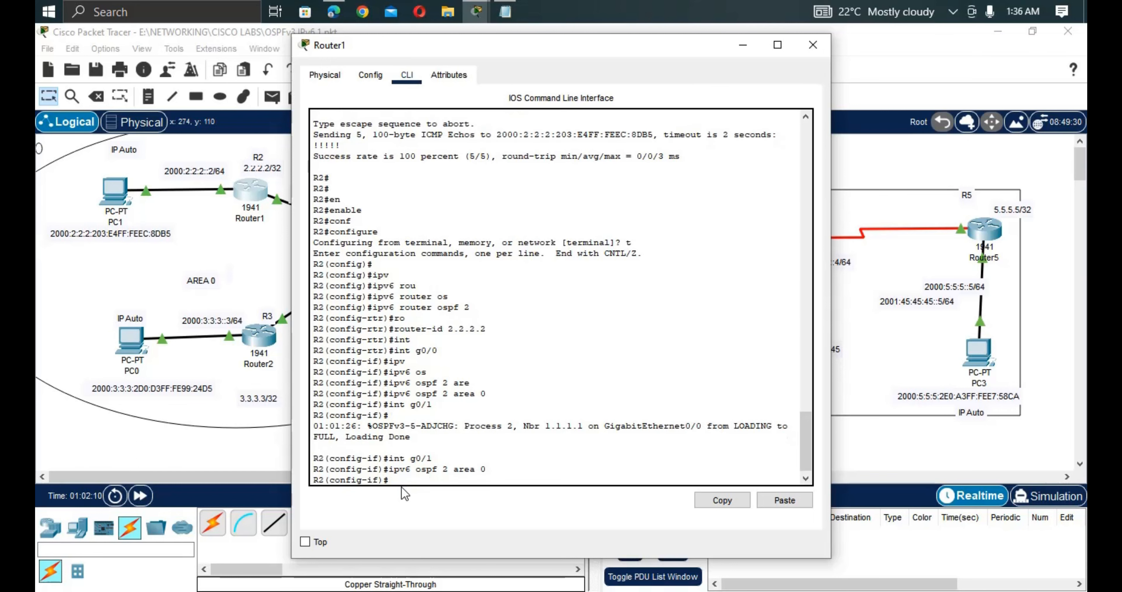
key("Return")
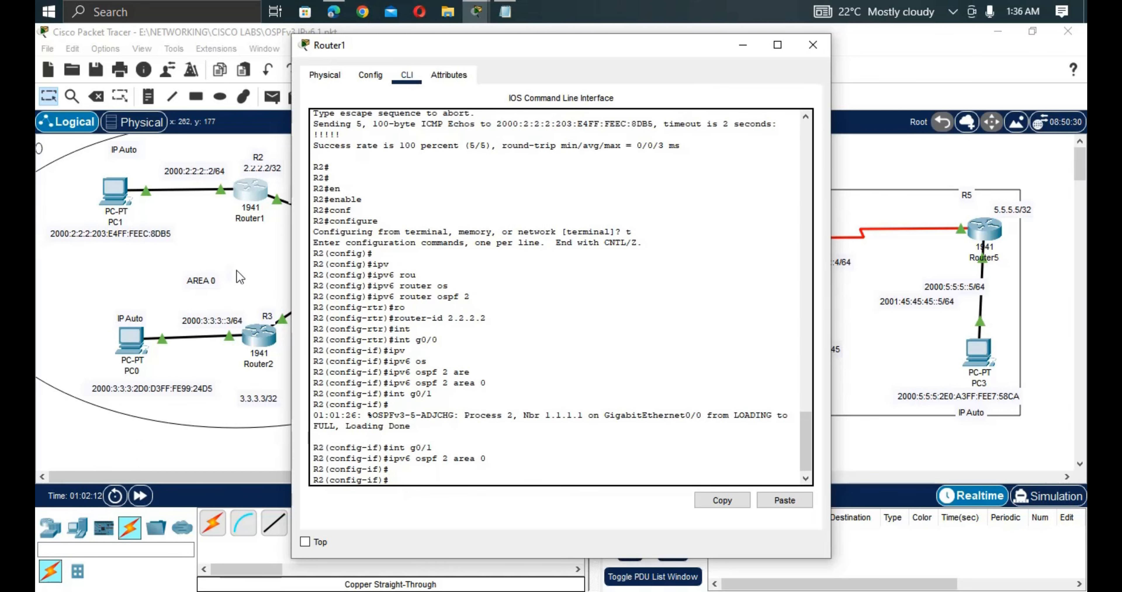
left_click(226, 269)
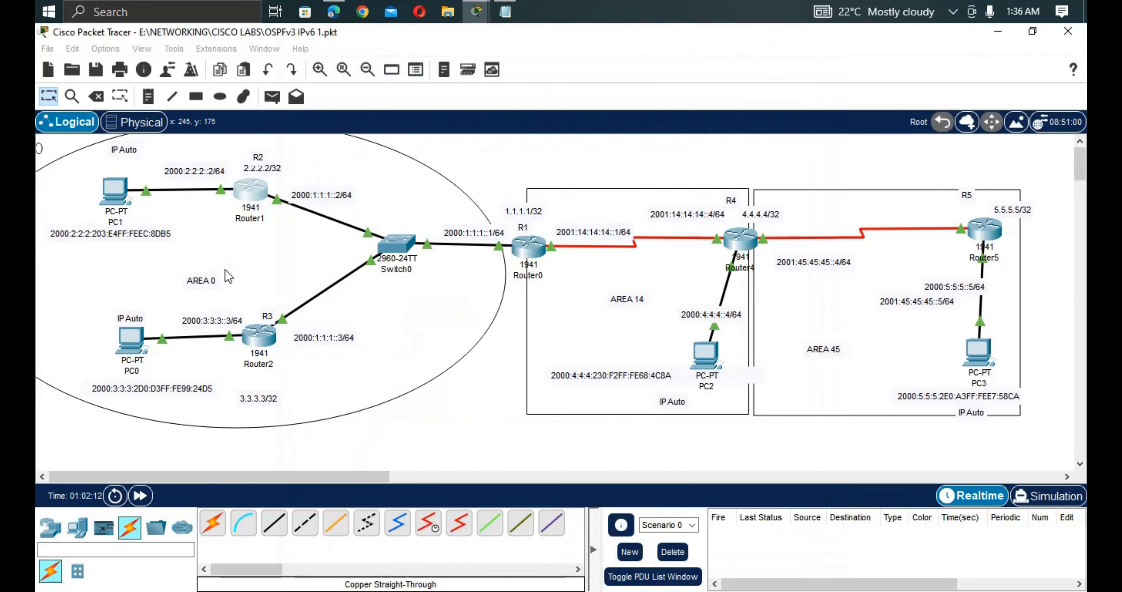
Check R1's CLI, then rerun PC1's ping to 2000:1:1:1:203:E4FF:FEDE:4A01, now succeeding.
left_click(443, 304)
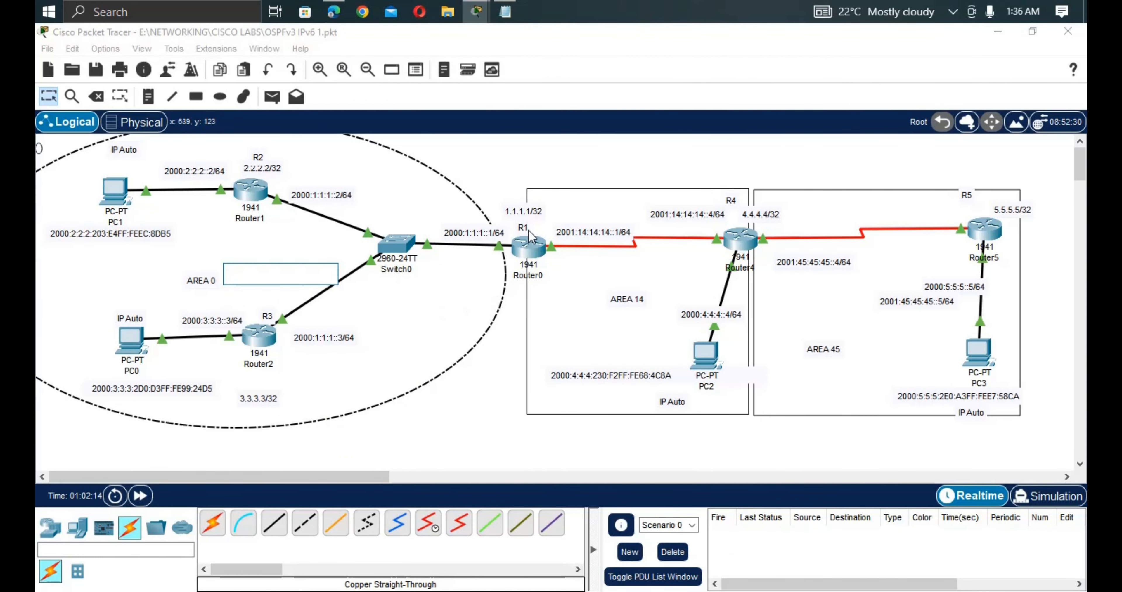
left_click(530, 255)
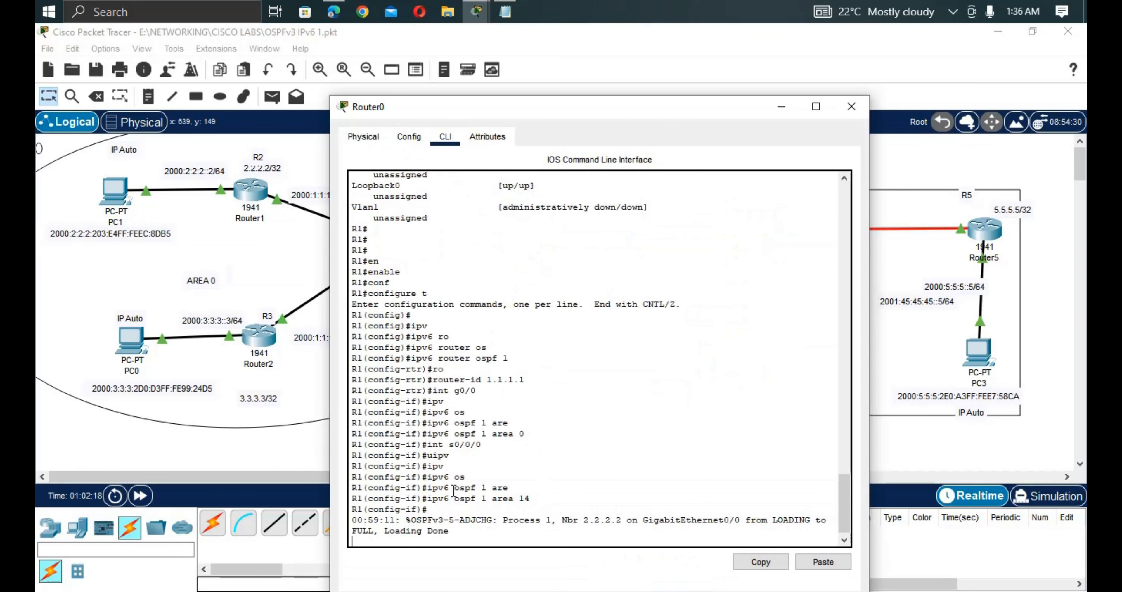
left_click(120, 183)
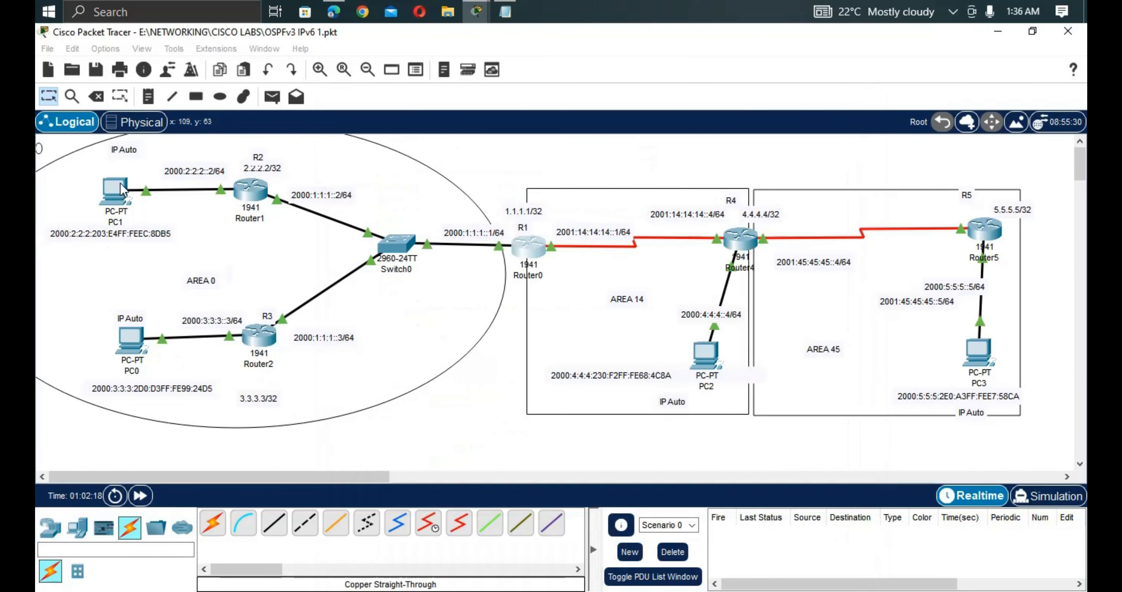
key("Up")
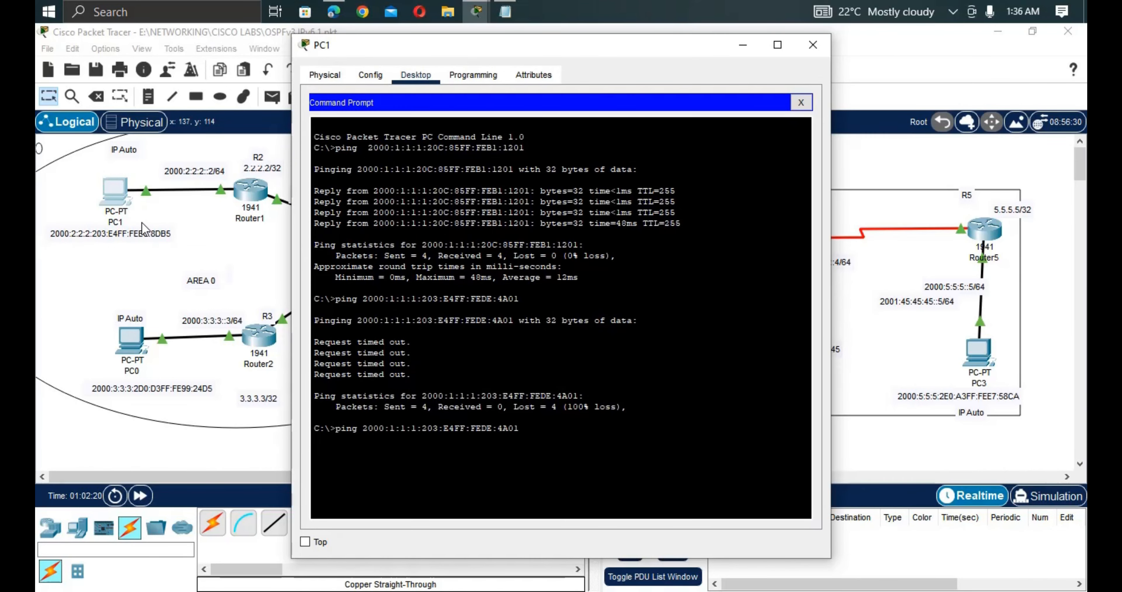
key("Return")
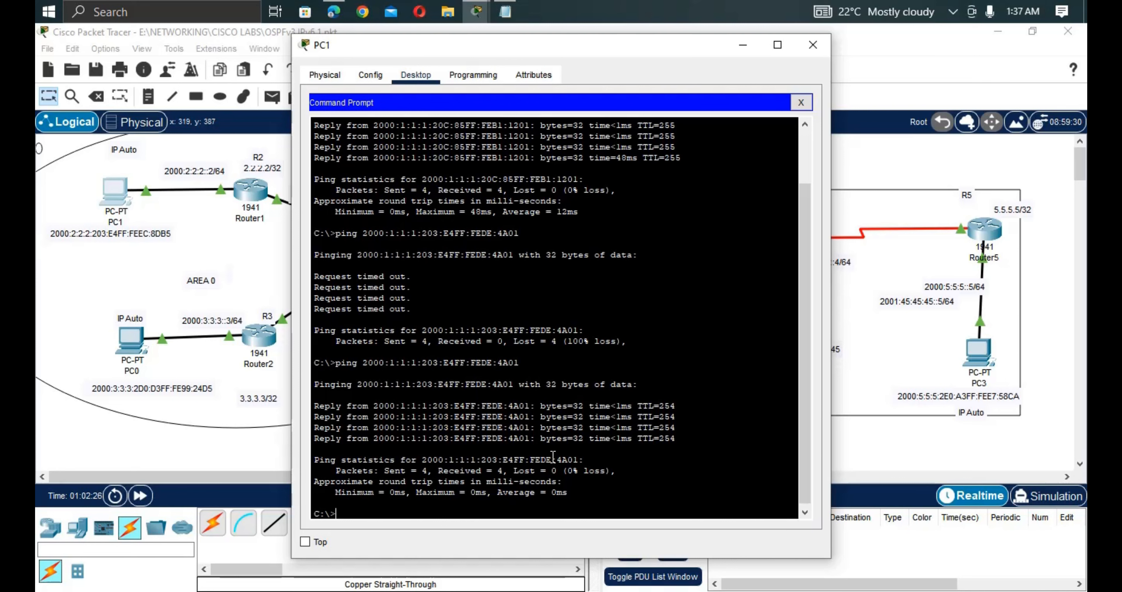
left_click(127, 350)
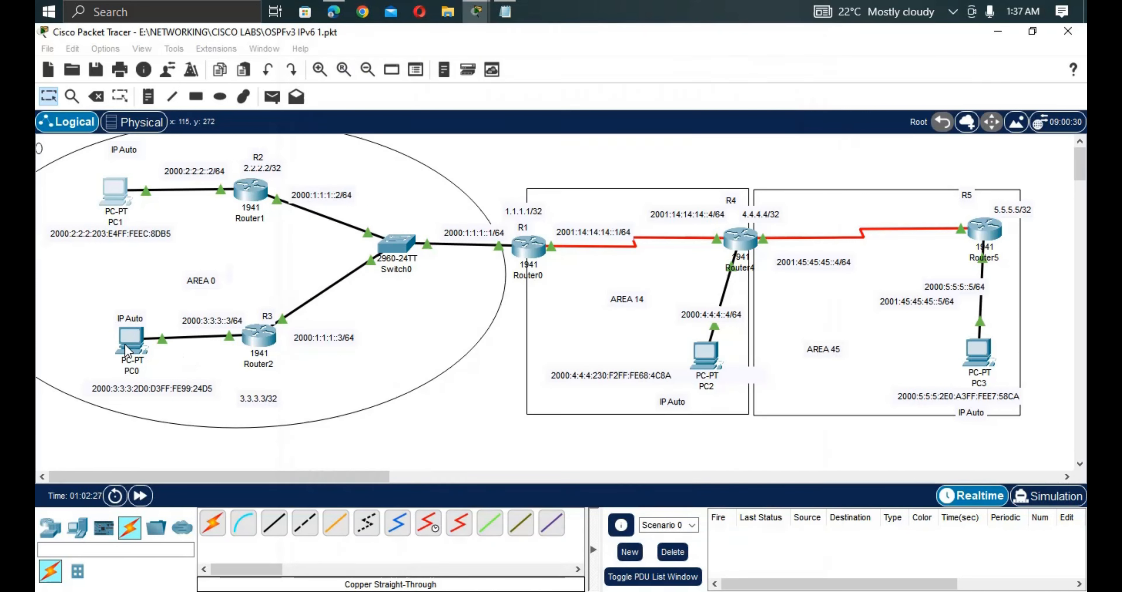
Rerun the ping to 2000:1:1:1:203:E4FF:FEDE:4A01 from PC0's command prompt.
left_click(126, 350)
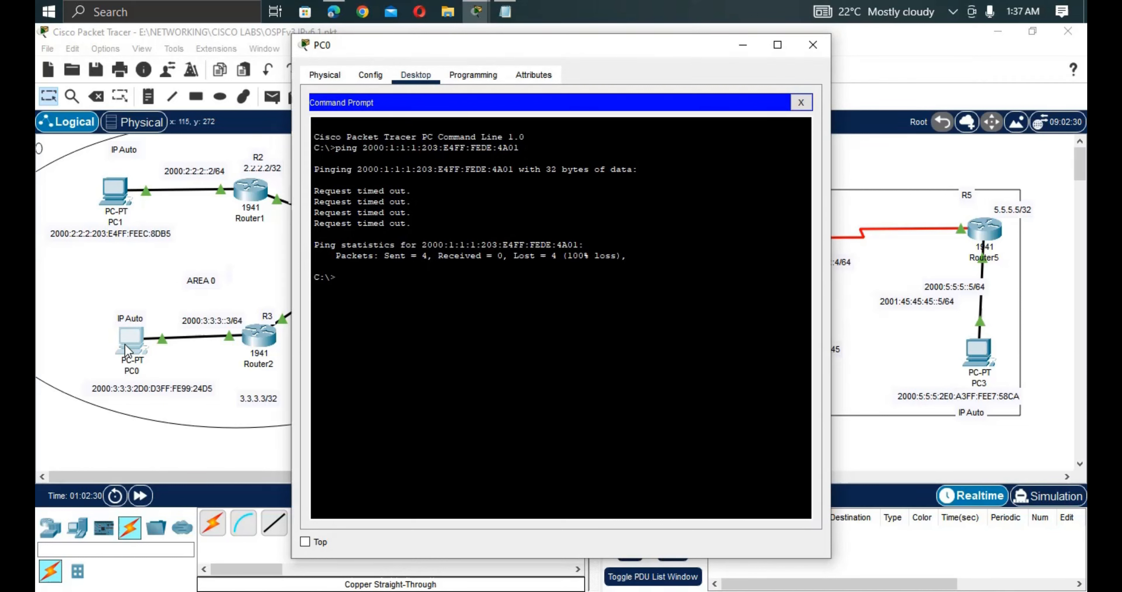
key("Up")
key("Return")
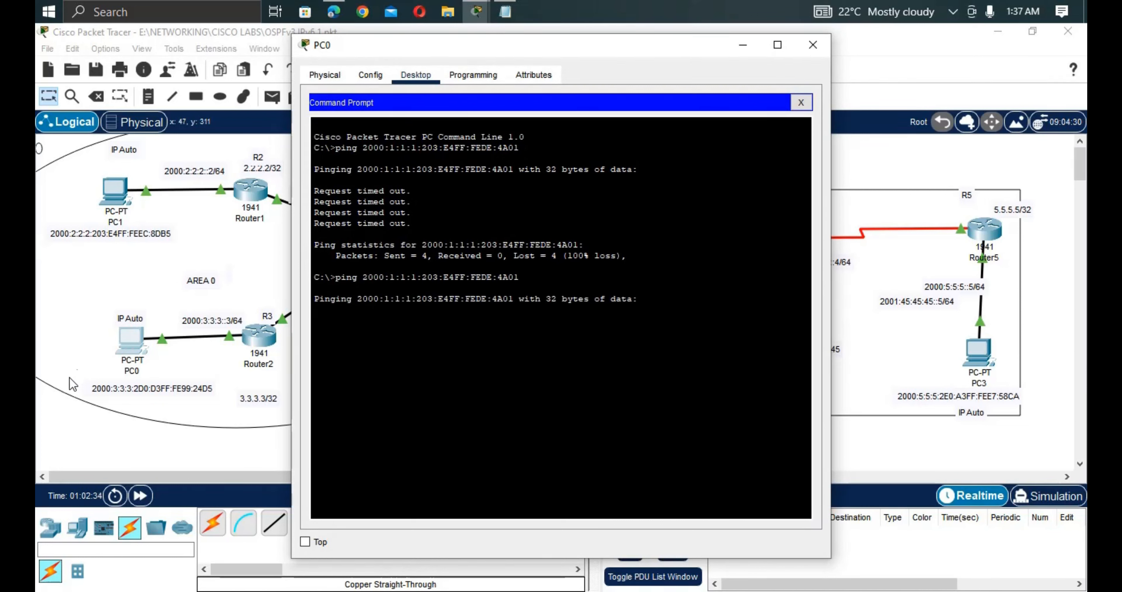
left_click(131, 239)
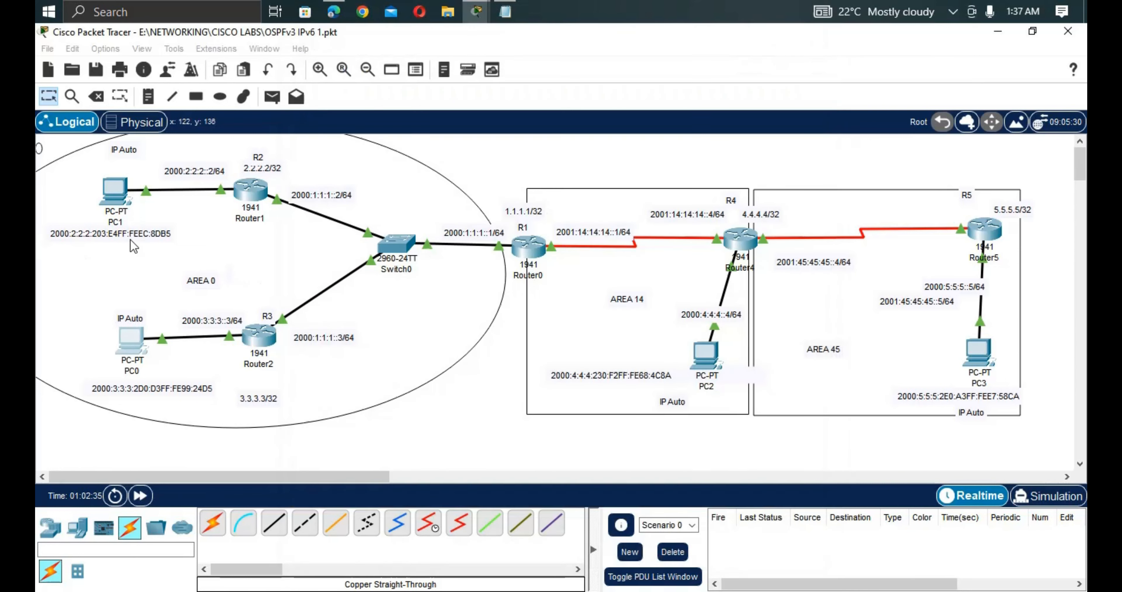
Open R3's CLI and enter privileged mode, then global configuration mode.
left_click(260, 340)
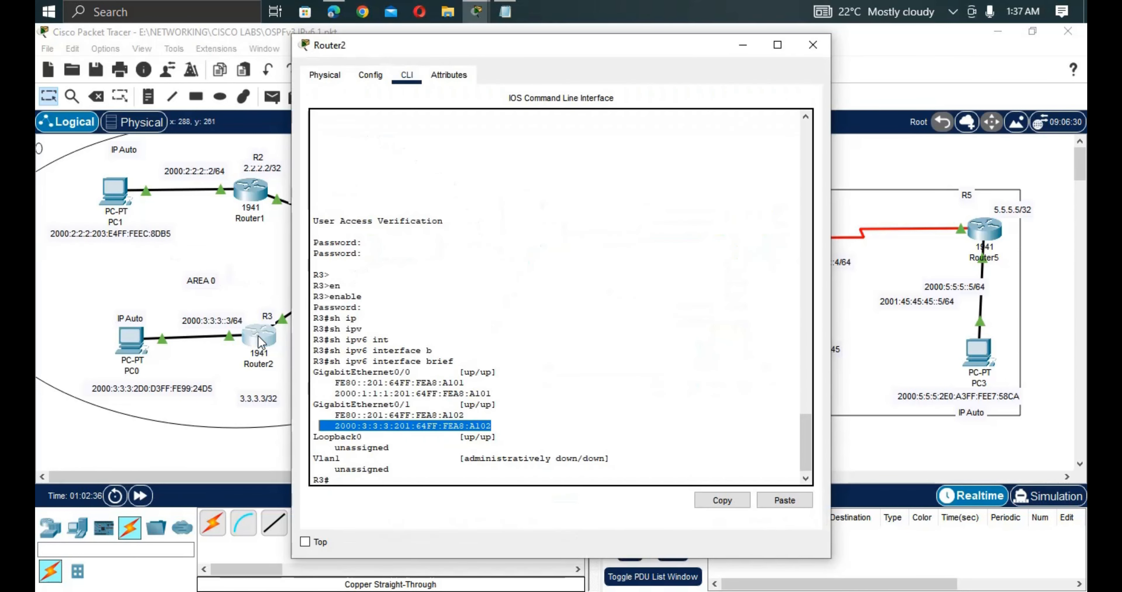
key("Return")
key("Return")
type("en")
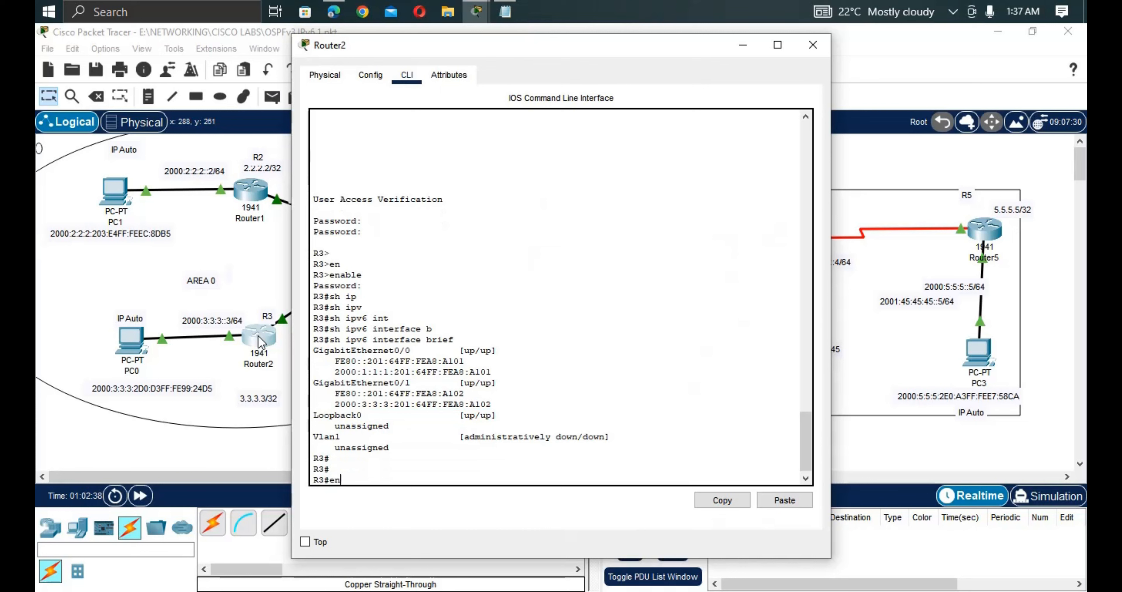
key("Tab")
key("Return")
type("conf")
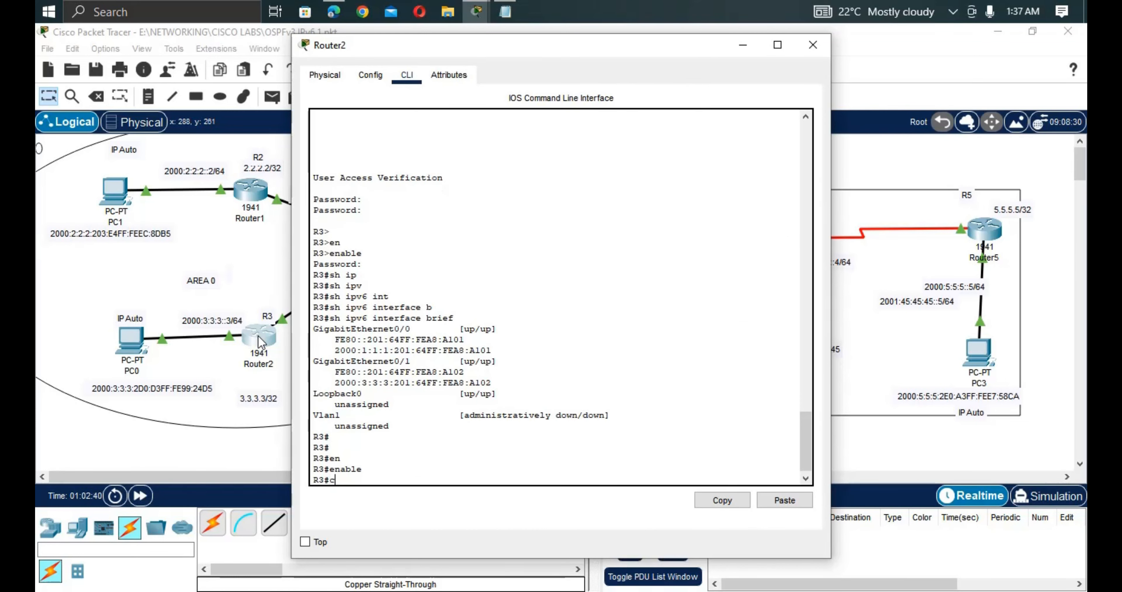
key("Tab")
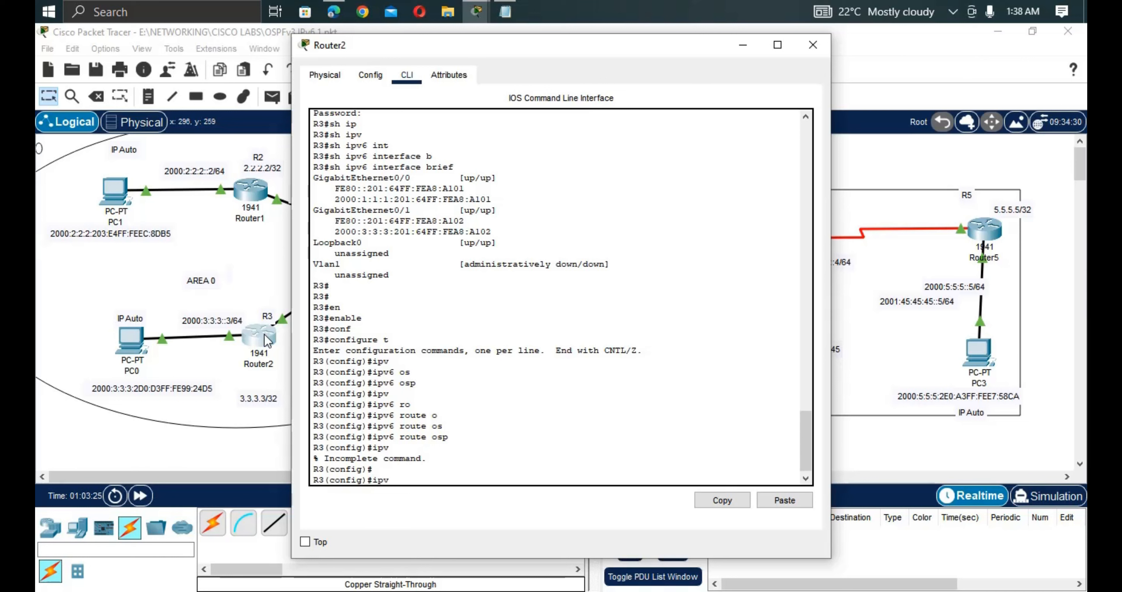
key("Tab")
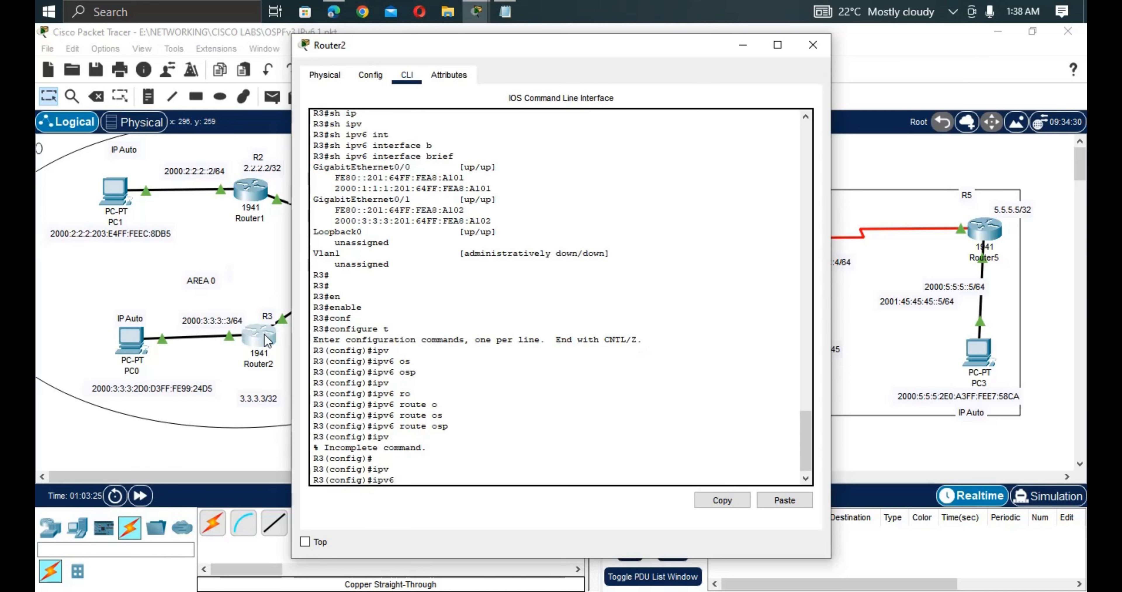
Start OSPFv3 process 3 on R3 with router ID 3.3.3.3.
type("router o")
key("Tab")
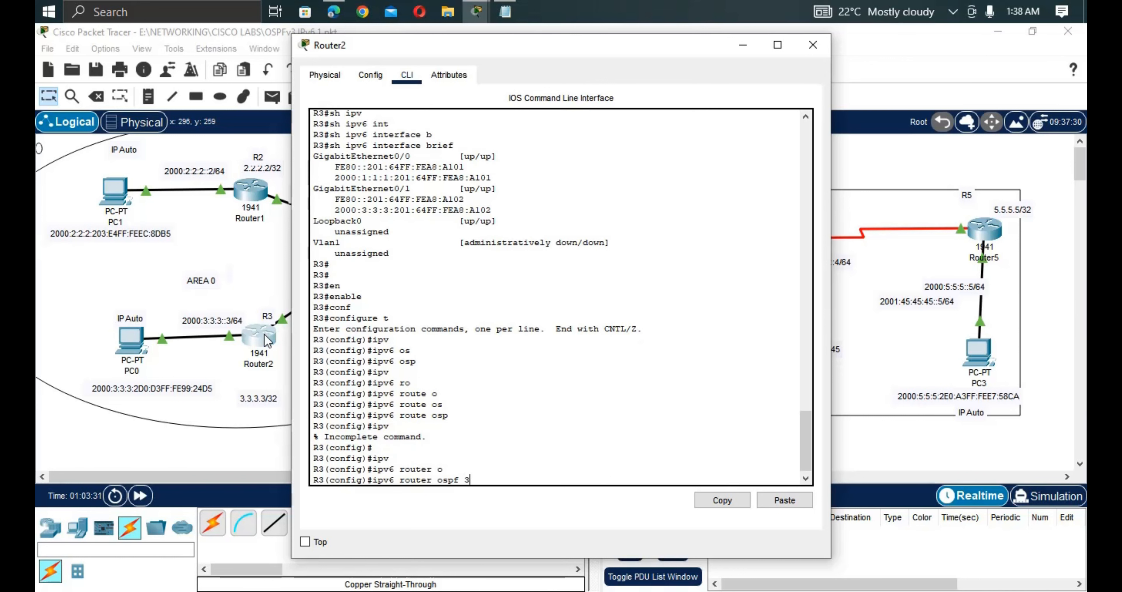
type("3")
key("Return")
type("rtr)#r")
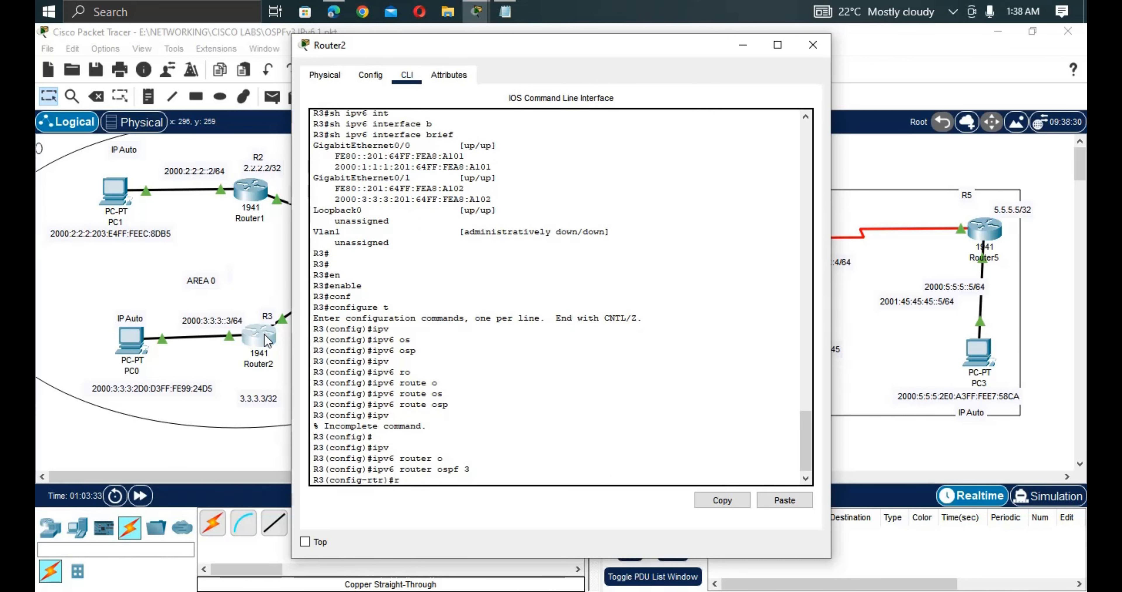
type("o")
key("Tab")
type("3.3.3.3")
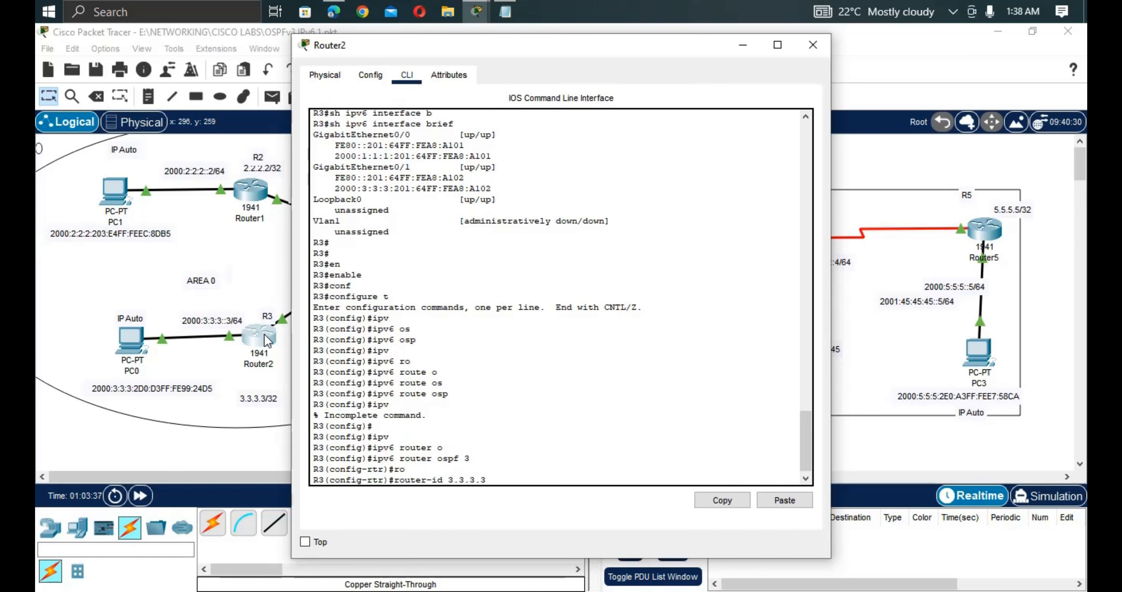
key("Return")
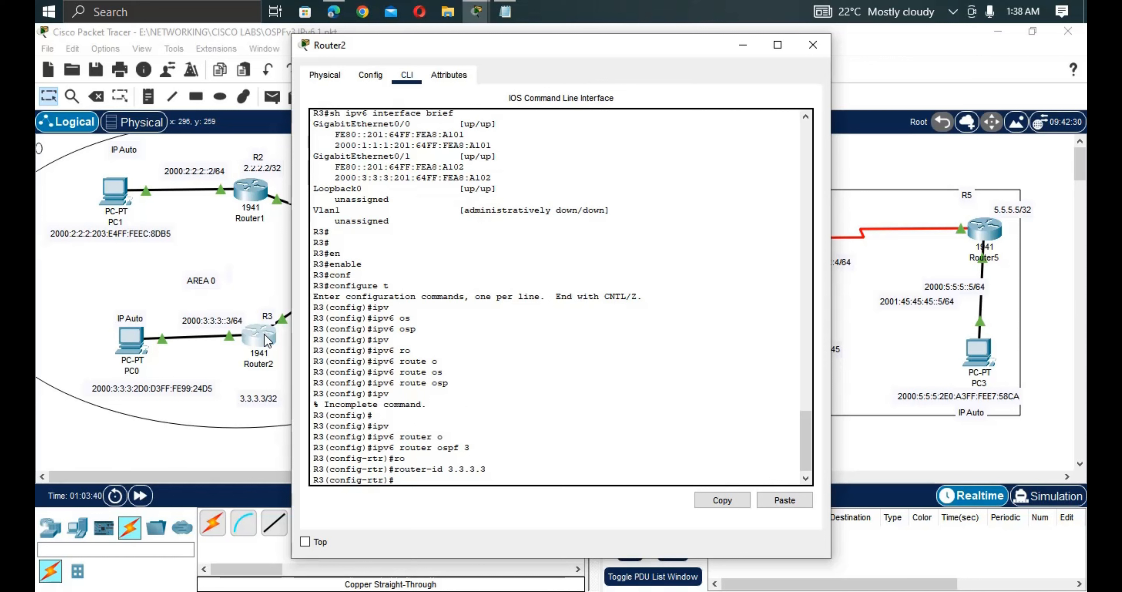
Put R3's interface g0/0 into OSPFv3 process 3 area 0.
type("int g0/0")
key("Return")
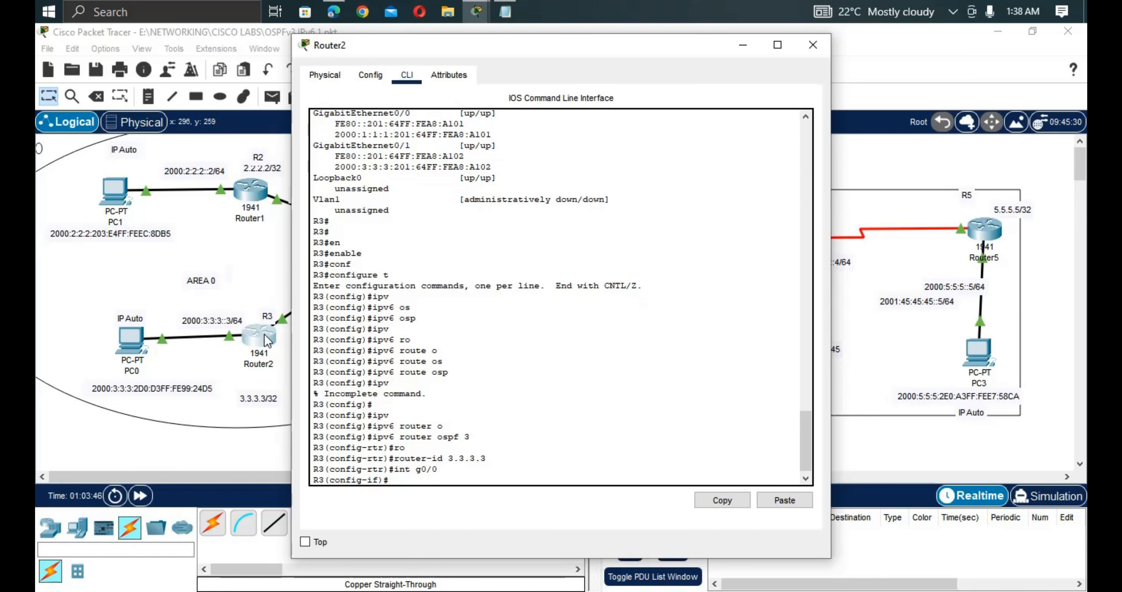
type("ipv")
key("Tab")
type("o")
key("Tab")
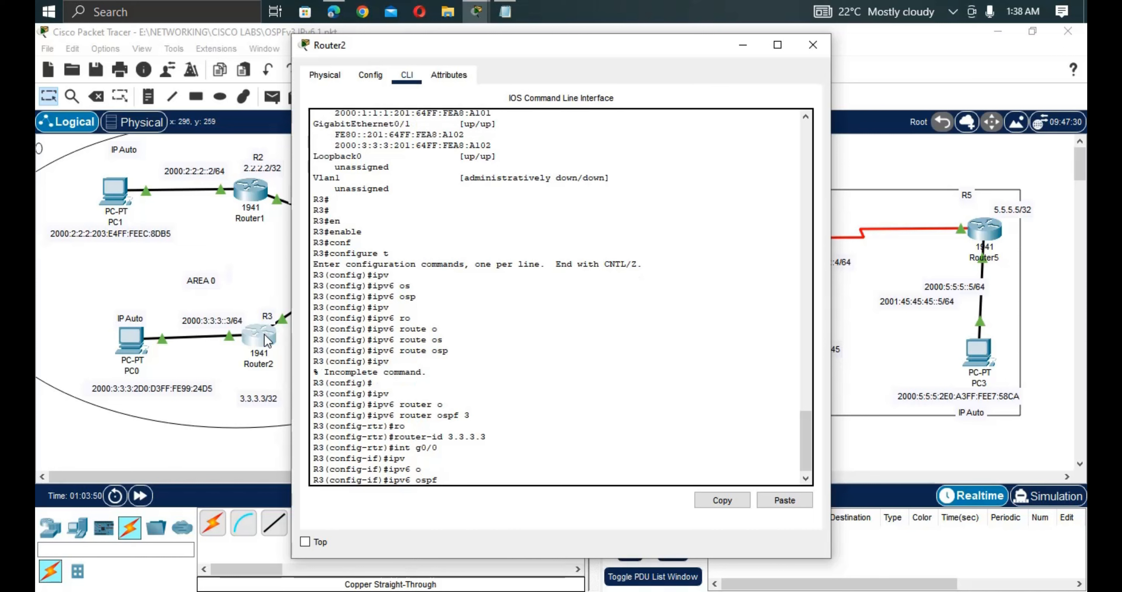
type("3 are")
key("Tab")
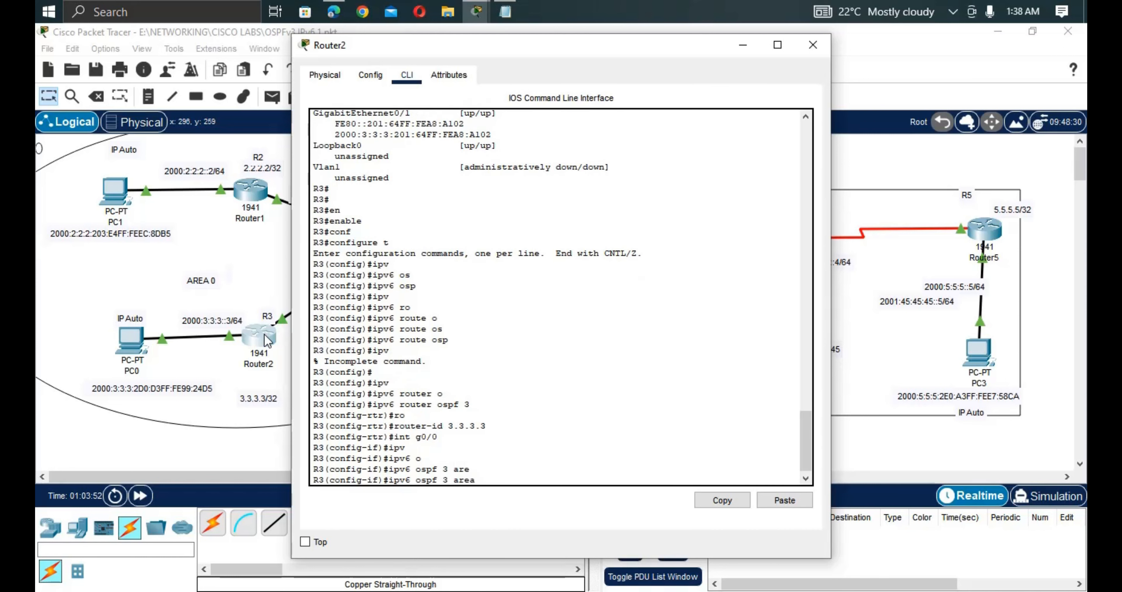
type("0")
key("Return")
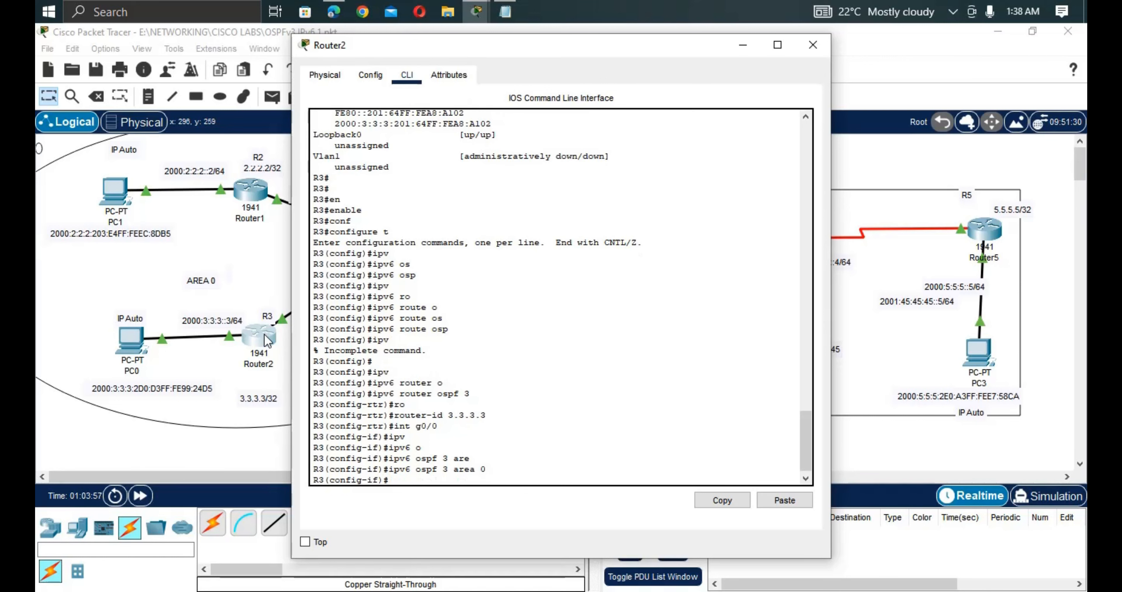
Add R3's g0/1 to OSPFv3 process 3 area 0 using command history, then return to the topology.
key("Up")
key("Up")
key("Up")
key("Up")
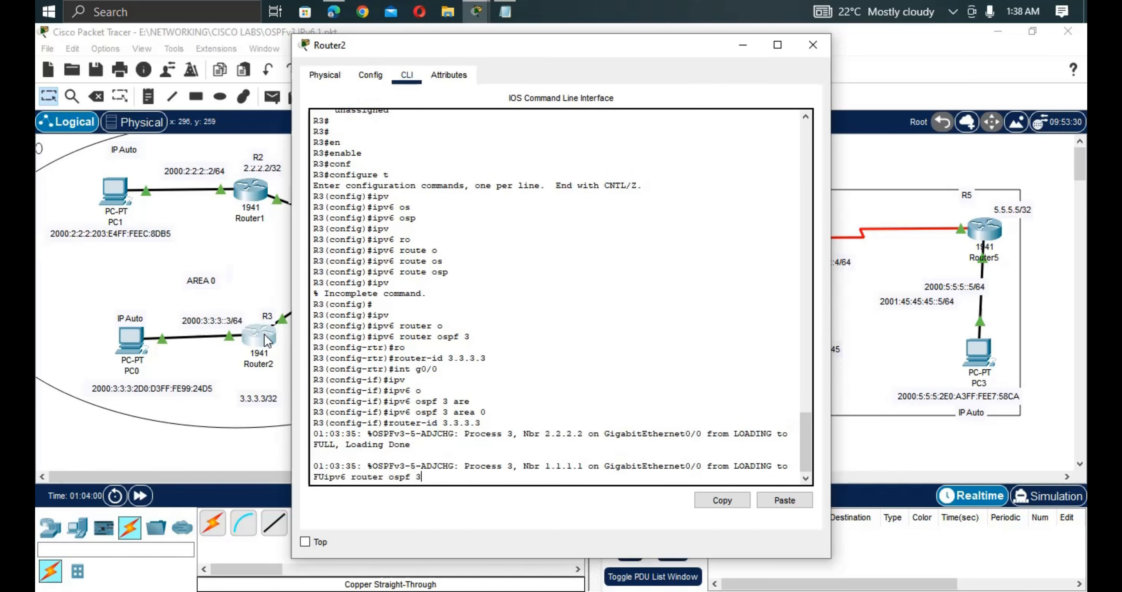
key("Return")
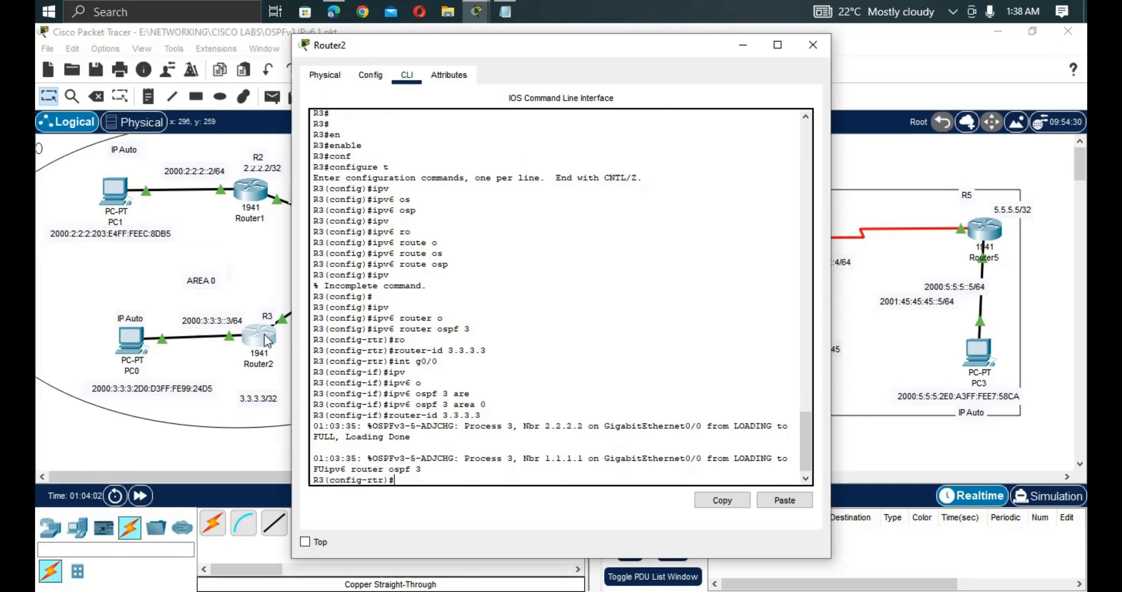
key("Up")
key("Up")
key("Up")
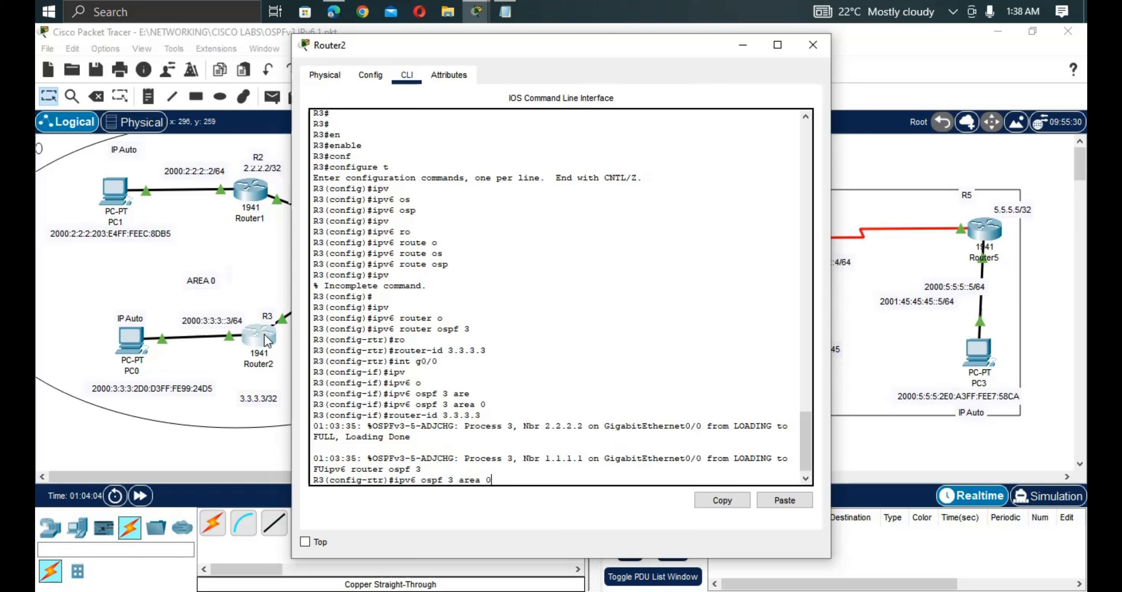
key("Up")
key("BackSpace")
type("1")
key("Return")
key("Up")
key("Up")
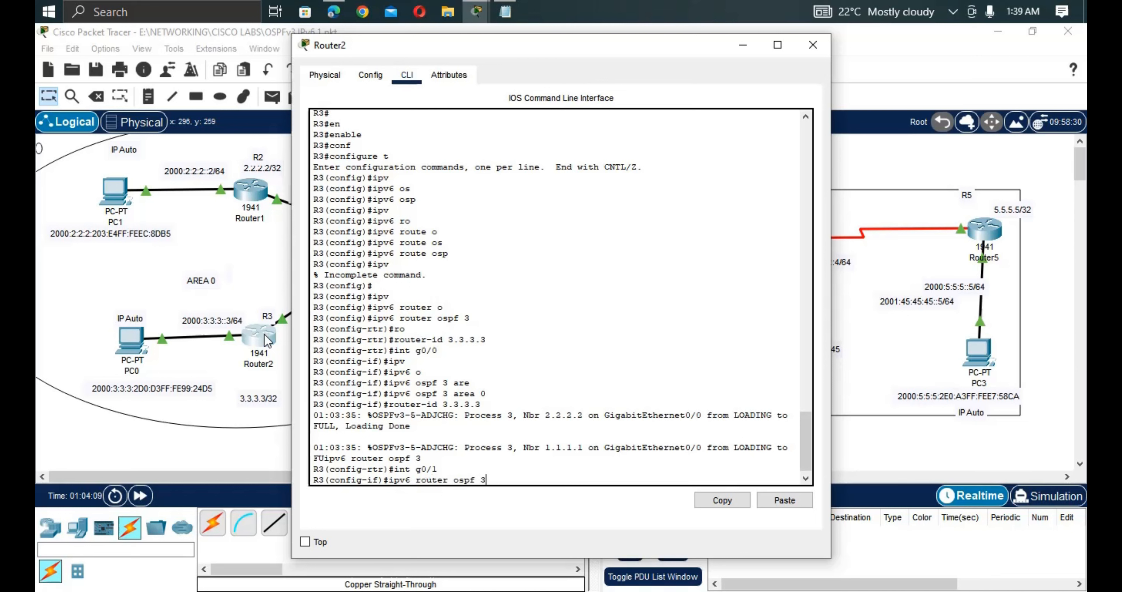
key("Up")
key("Up")
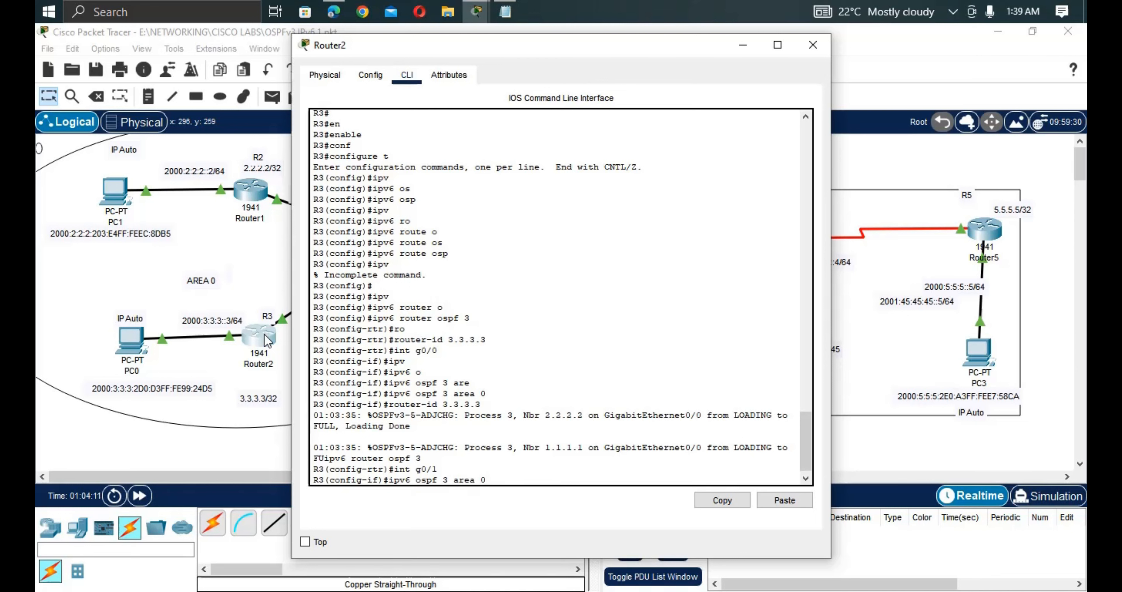
key("Return")
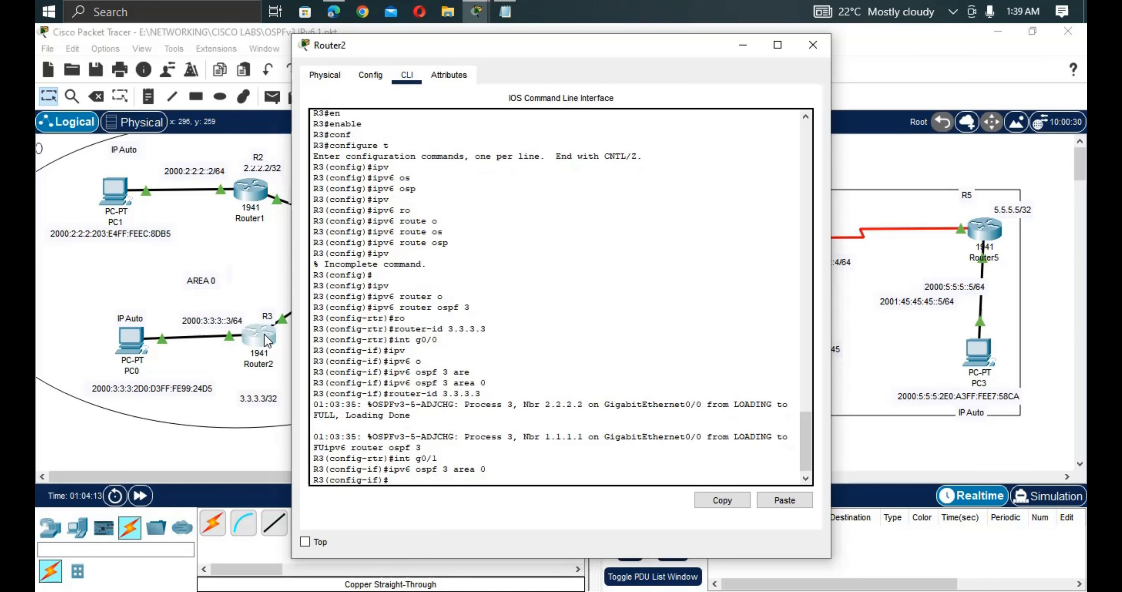
left_click(186, 365)
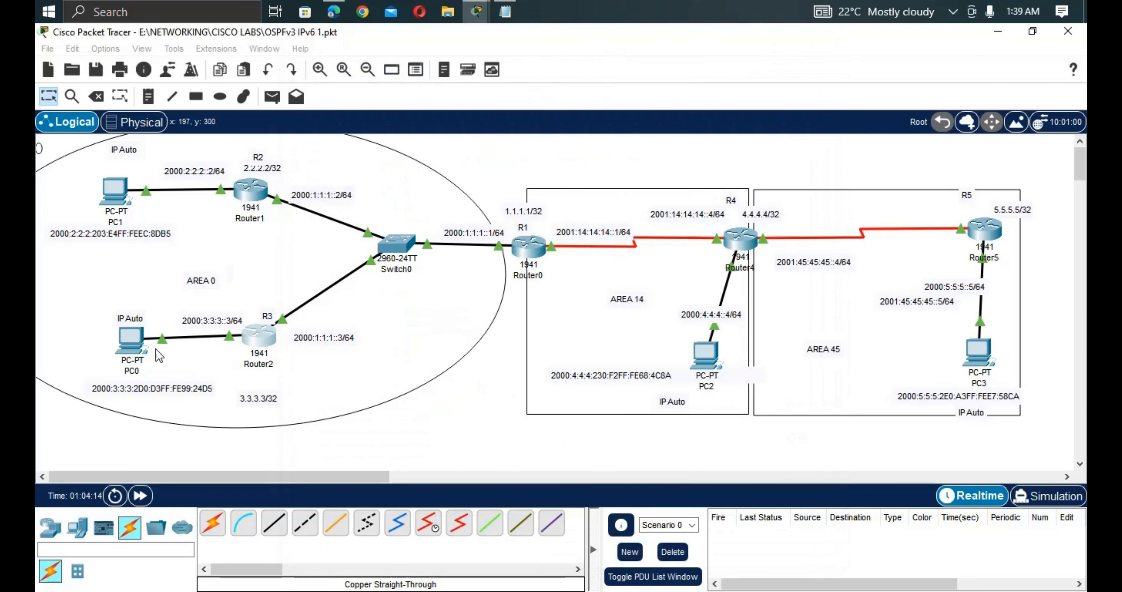
Re-run PC0's ping to 2000:1:1:1:203:E4FF:FEDE:4A01, which now gets replies.
left_click(133, 341)
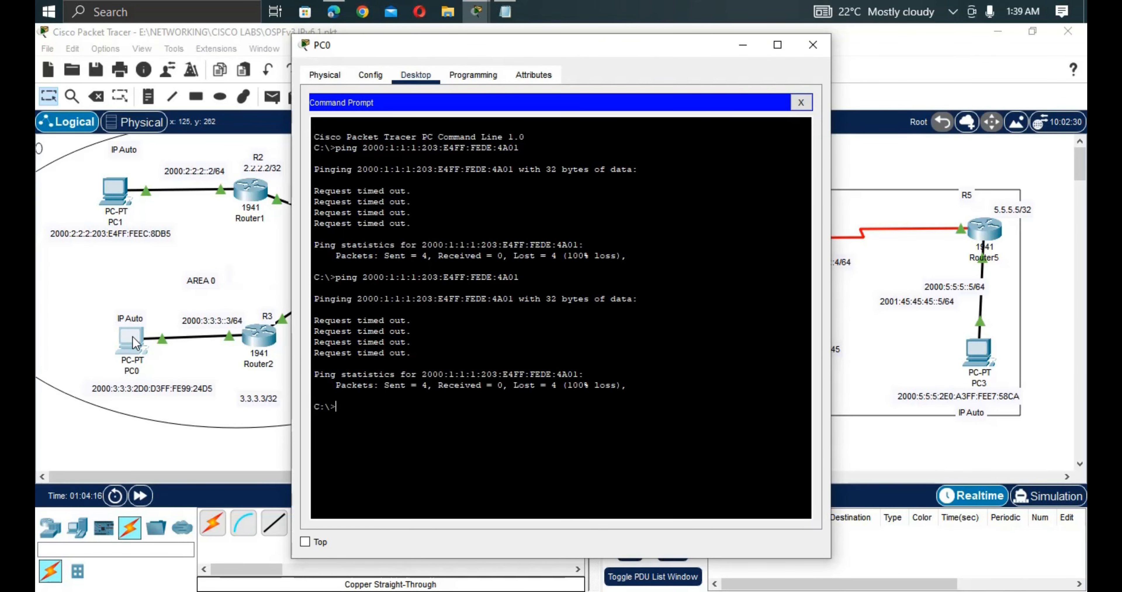
key("Up")
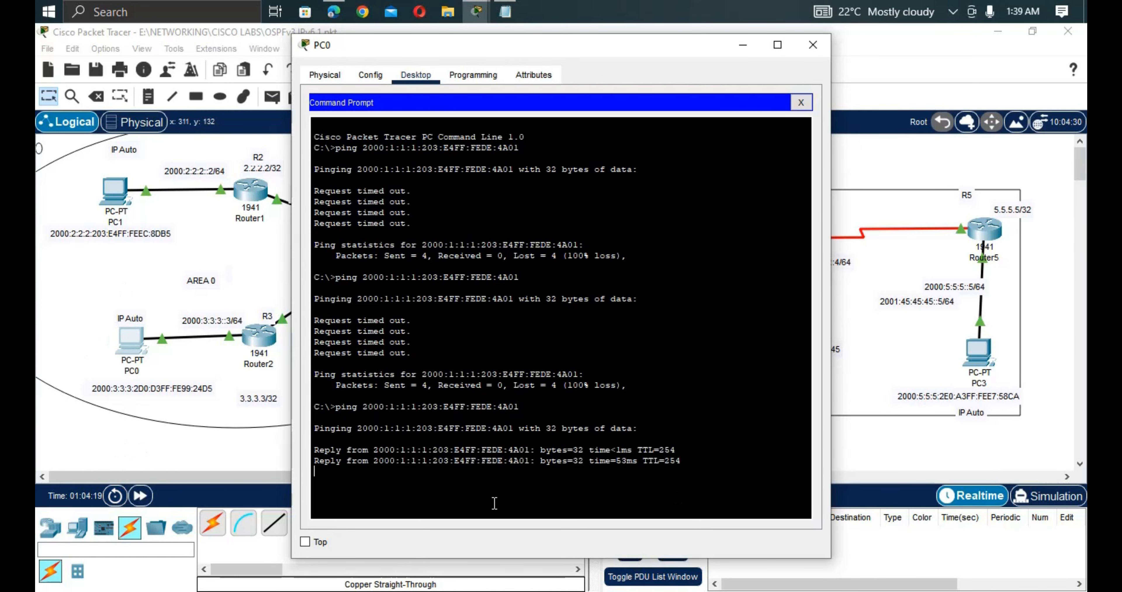
left_click(221, 461)
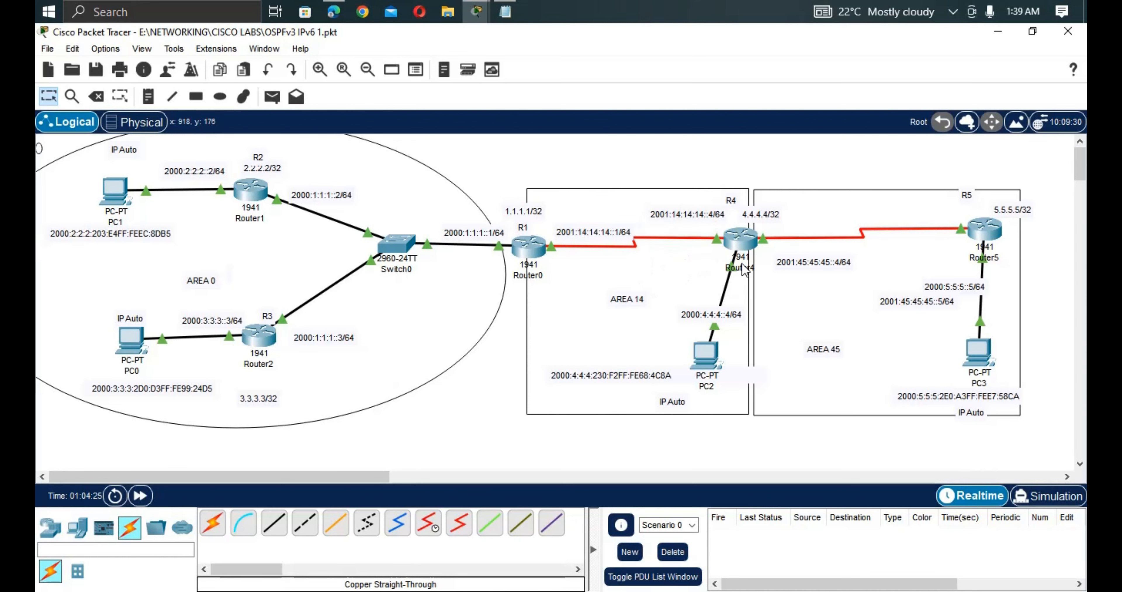
Log into Router4's console, enter the enable password, and reach global configuration mode.
left_click(742, 242)
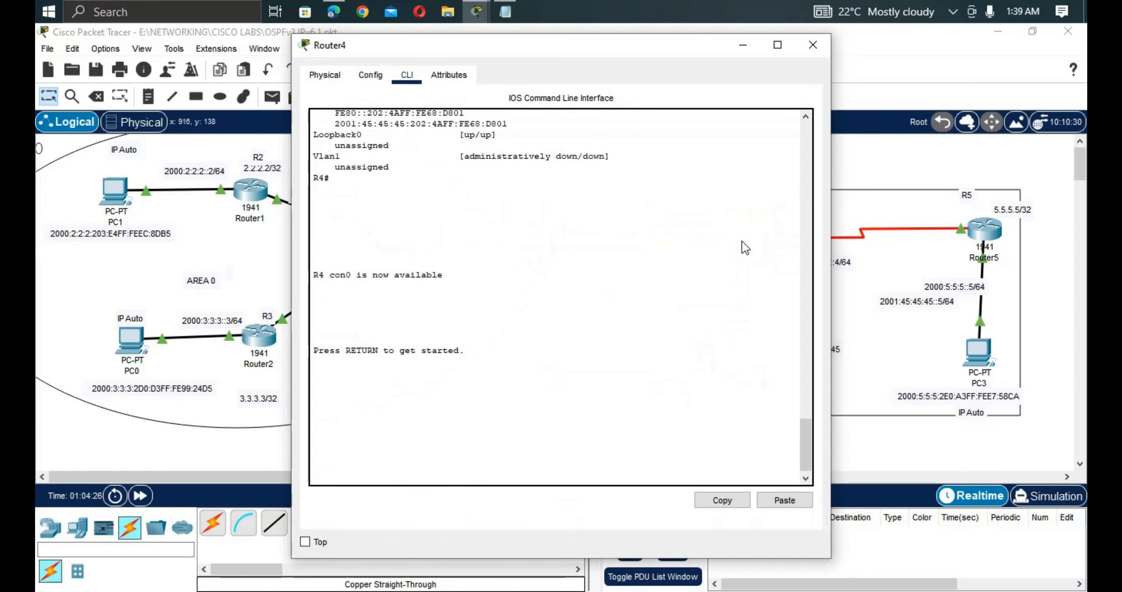
key("Return")
key("Return")
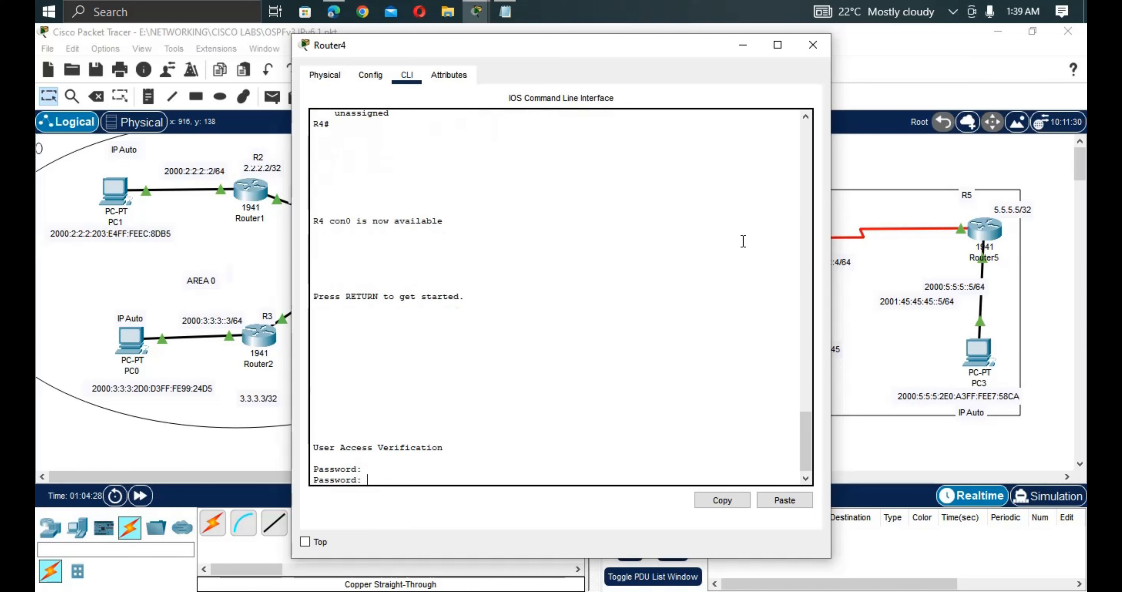
key("Return")
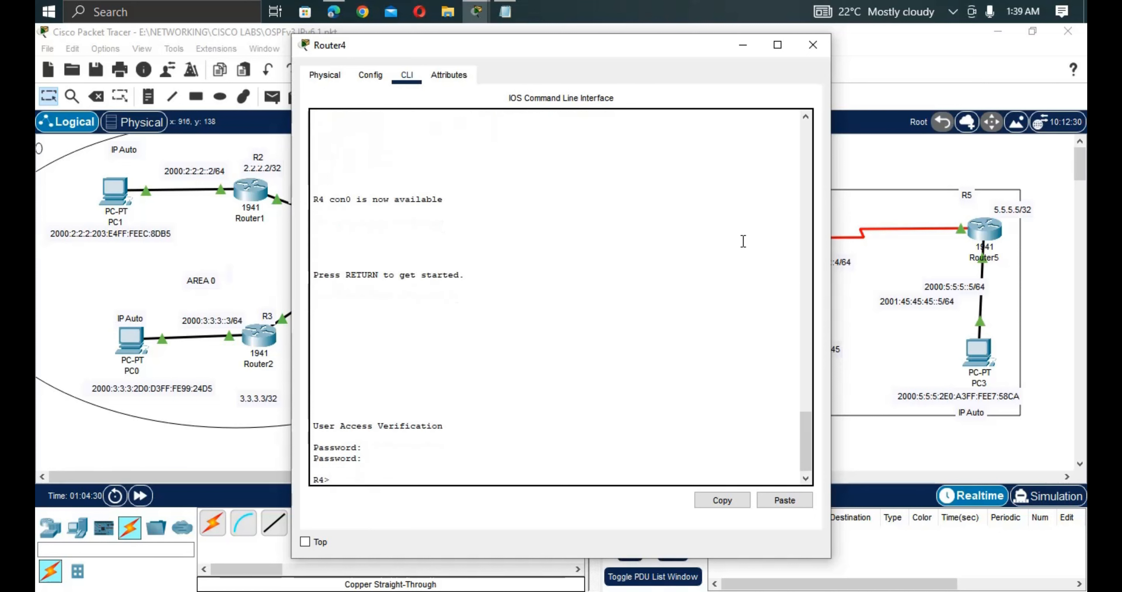
type("en")
key("Tab")
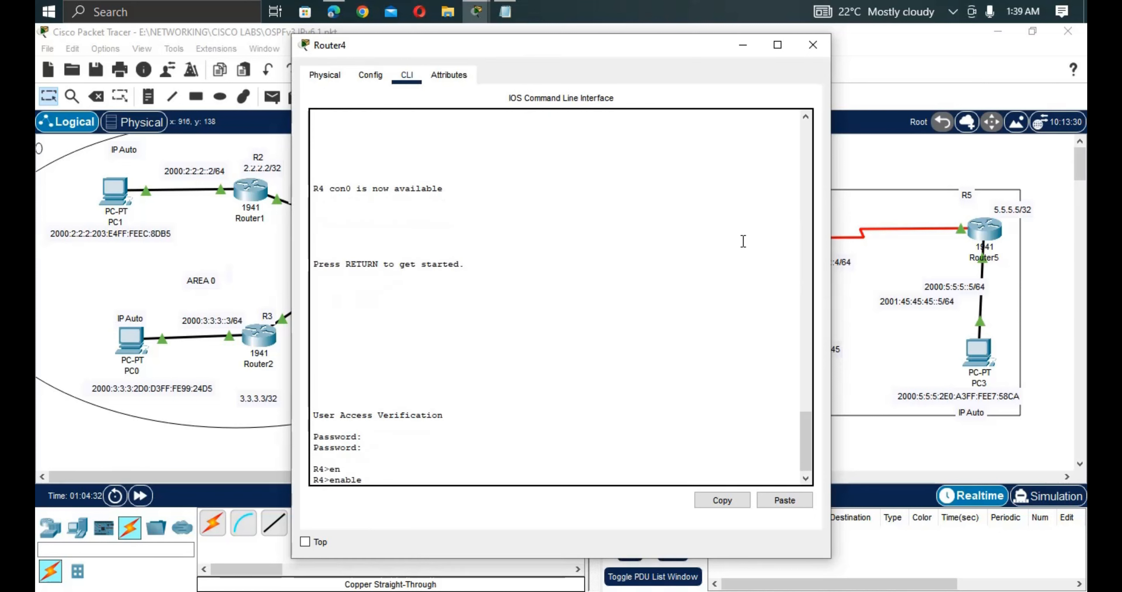
key("Return")
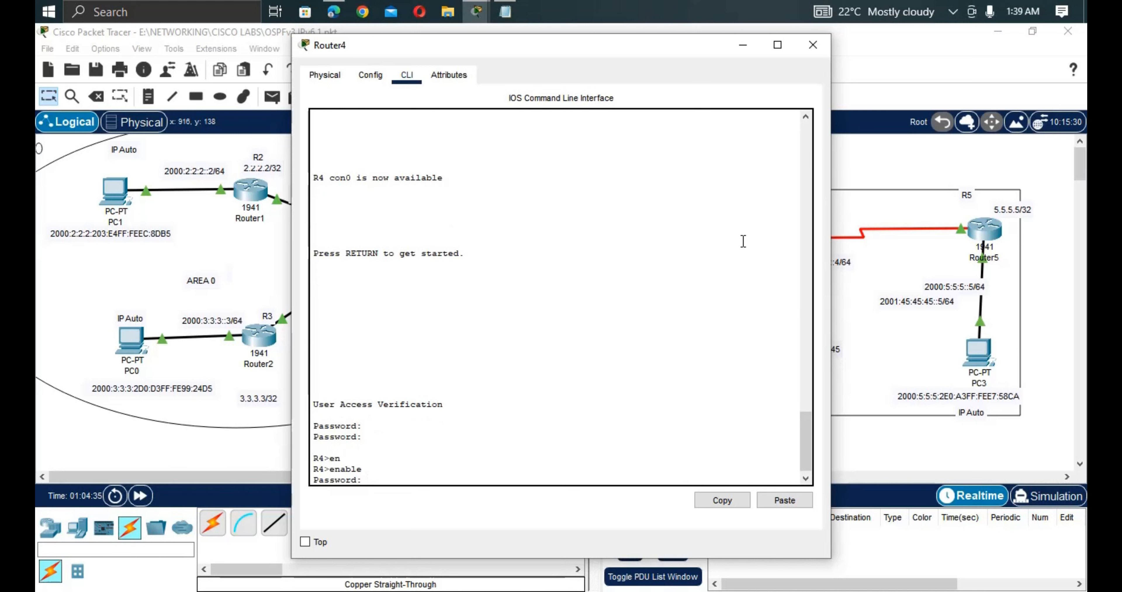
key("Return")
type("en")
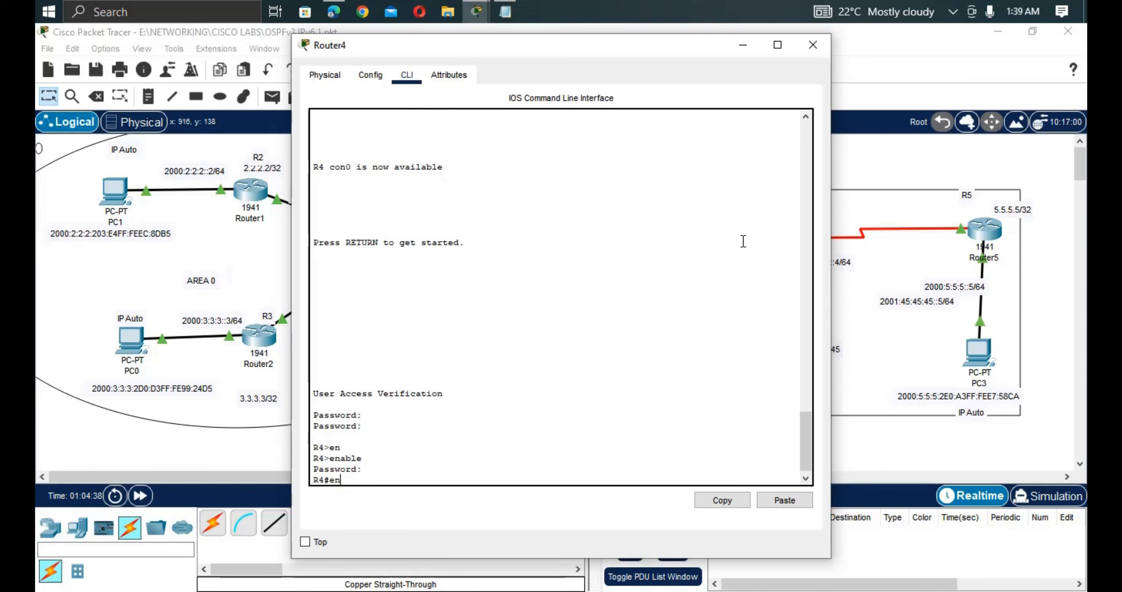
key("Tab")
key("Return")
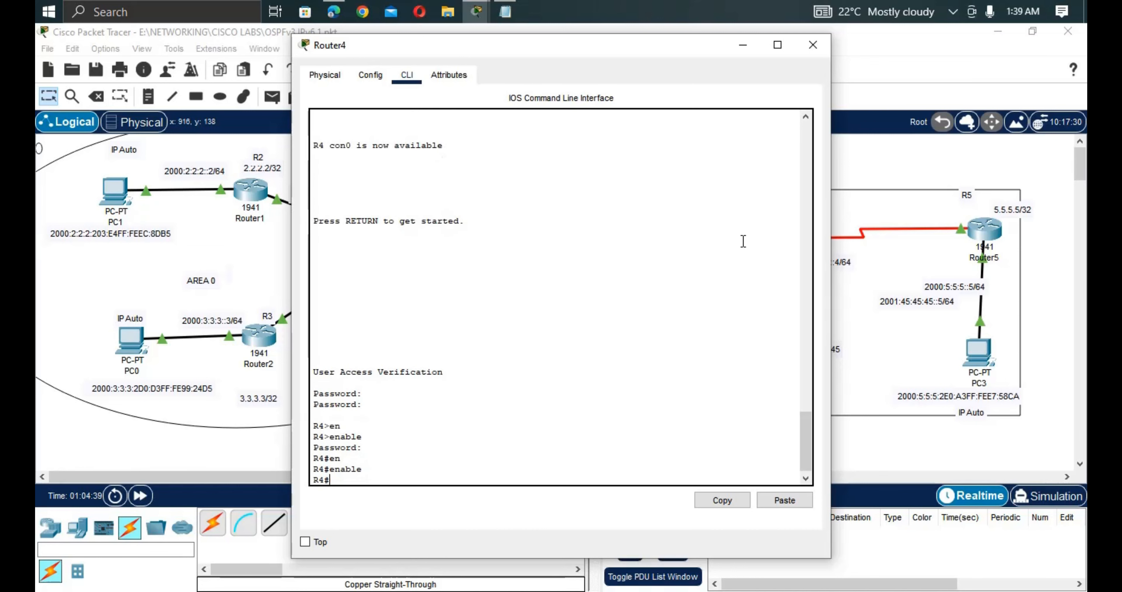
type("conf")
key("Tab")
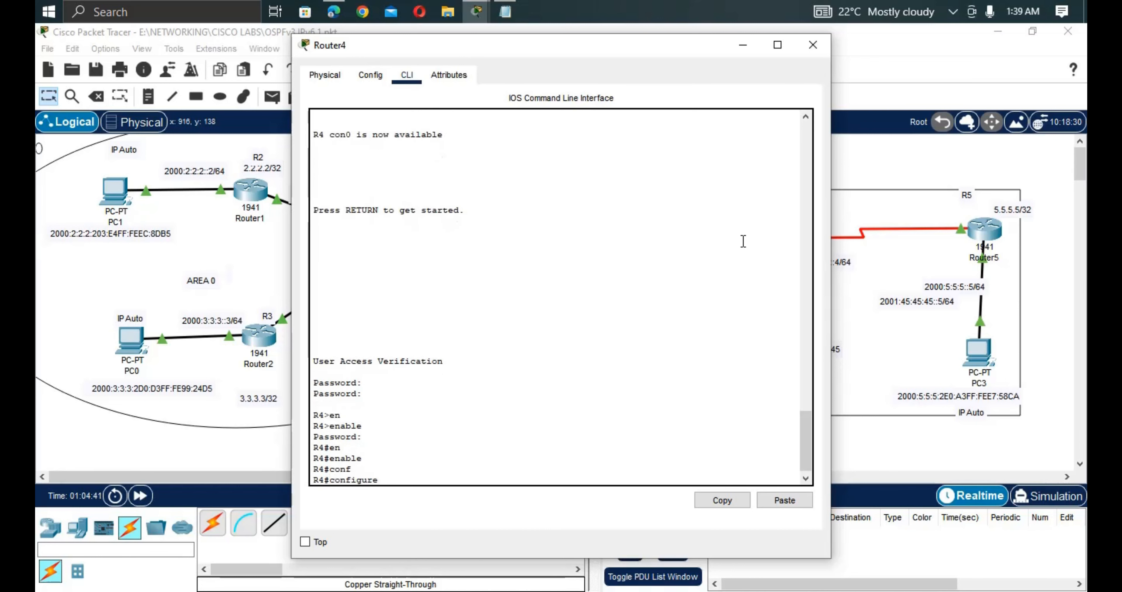
key("Return")
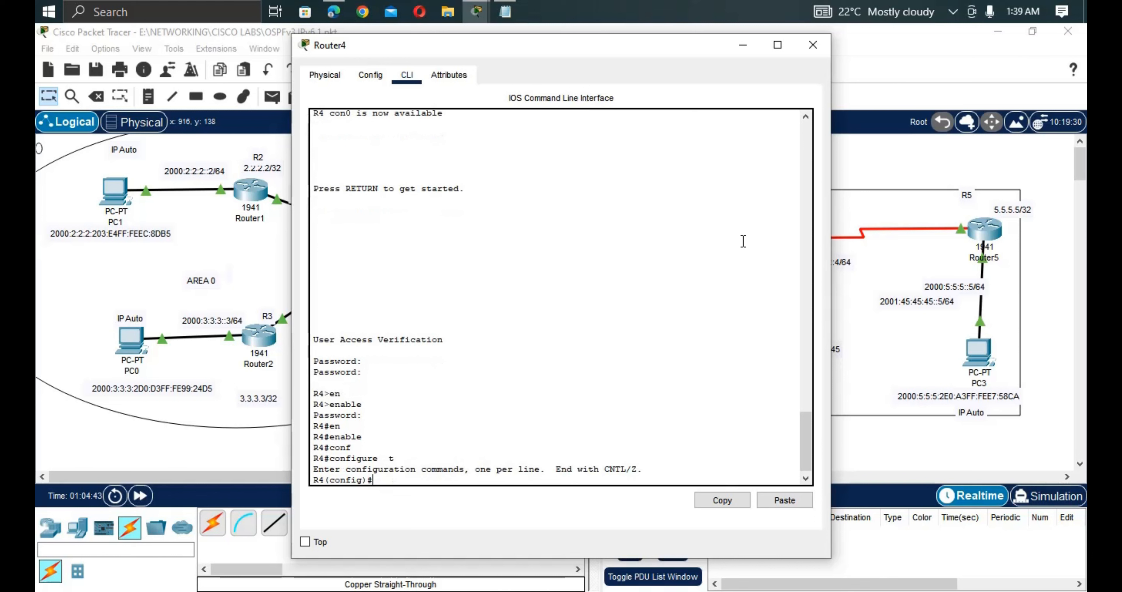
Start OSPFv3 process 4 on R4 with router ID 4.4.4.4.
type("ipv")
key("Tab")
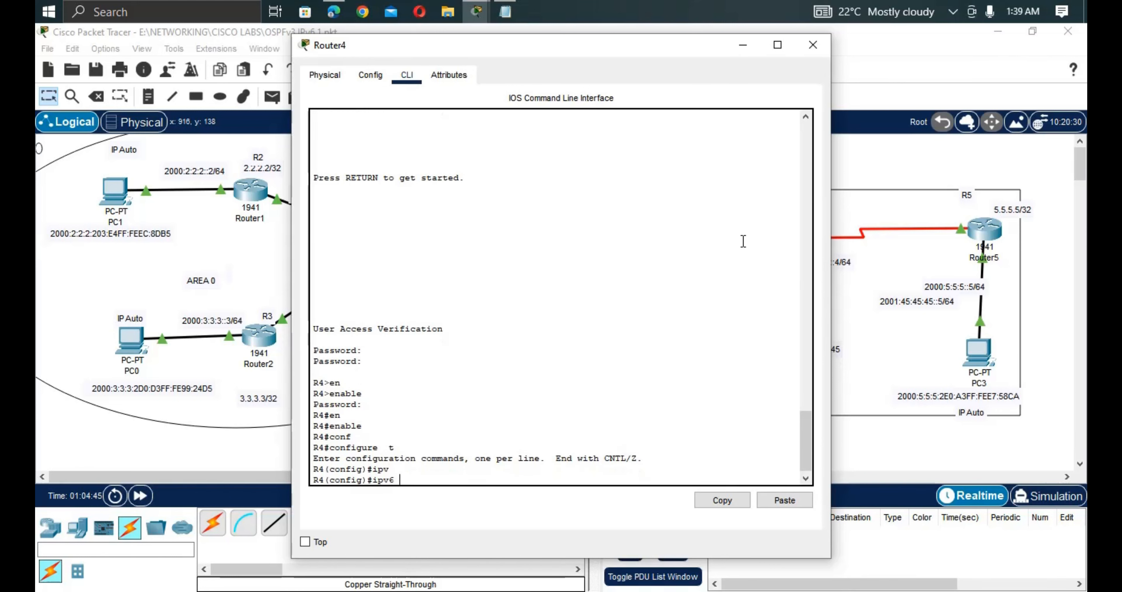
type("router os")
key("Tab")
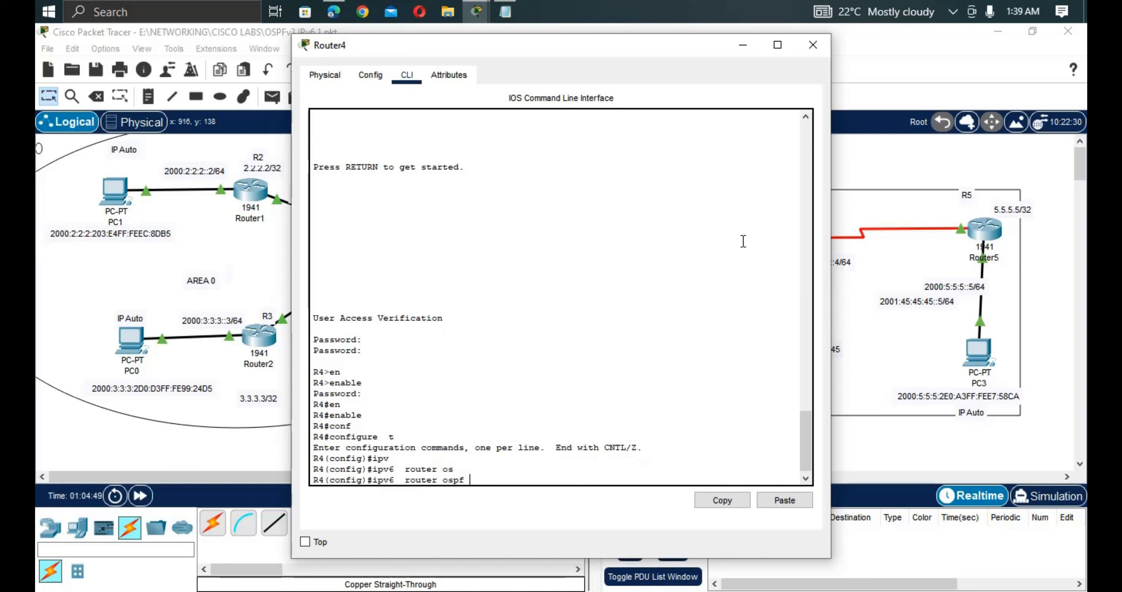
type("4")
key("Return")
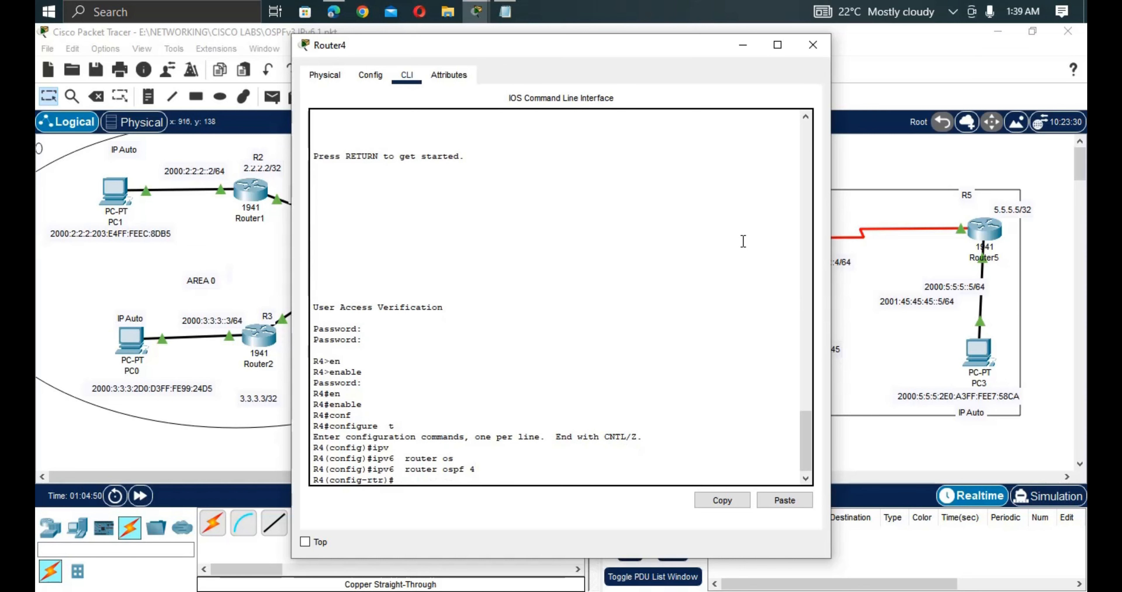
type("ro")
key("Tab")
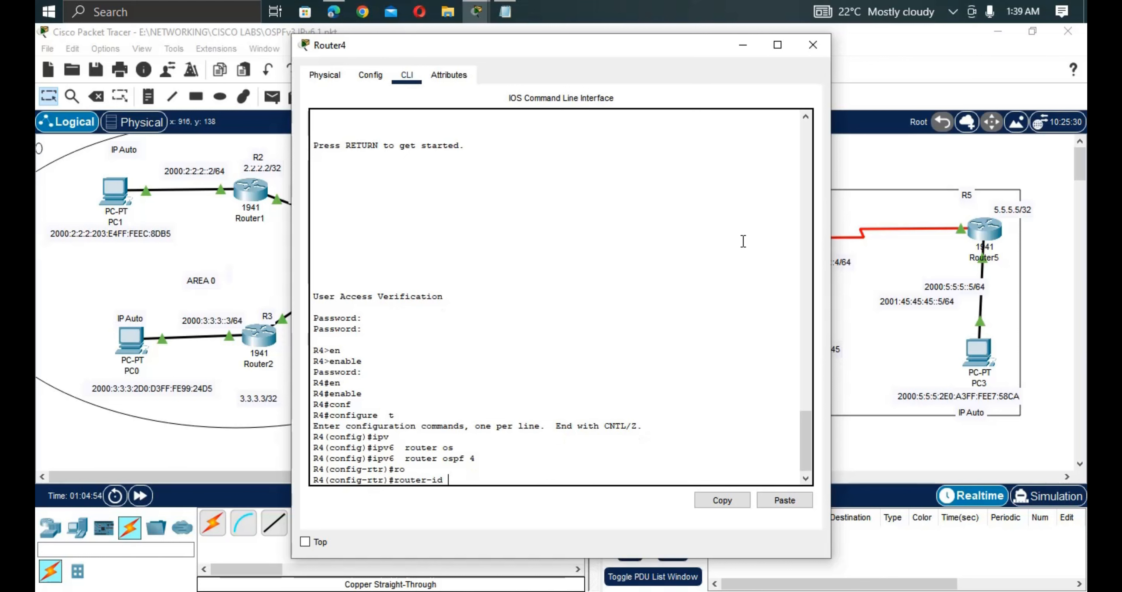
type("4.4.4.4")
key("Return")
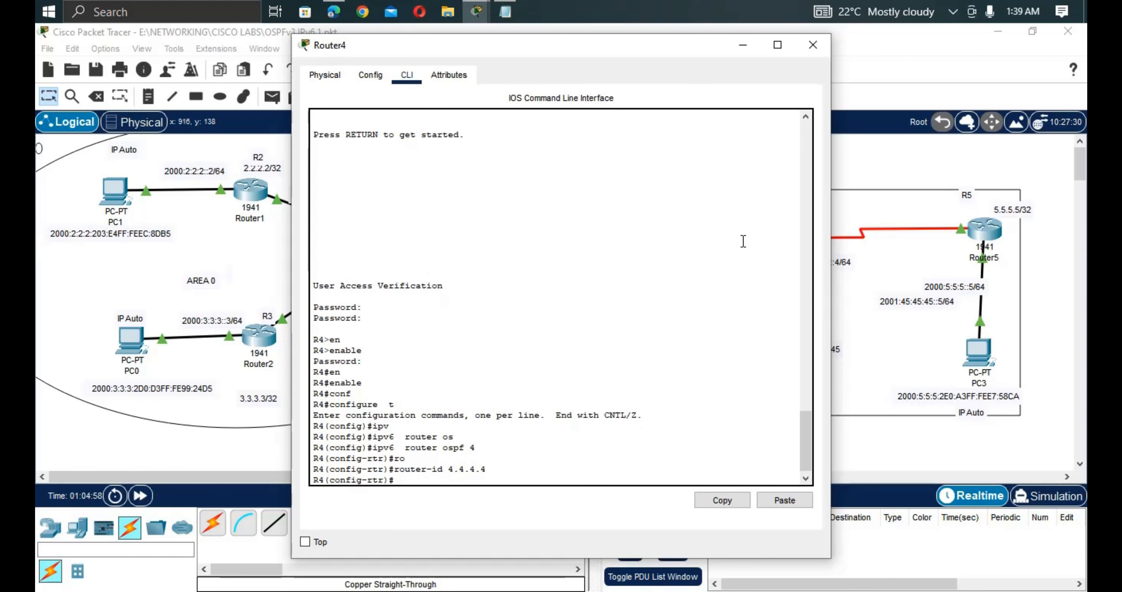
type("int s0/0/0")
Put R4's Serial0/0/0 into OSPFv3 process 4 area 14 and confirm FULL adjacency with 1.1.1.1.
key("Return")
type("are")
key("Tab")
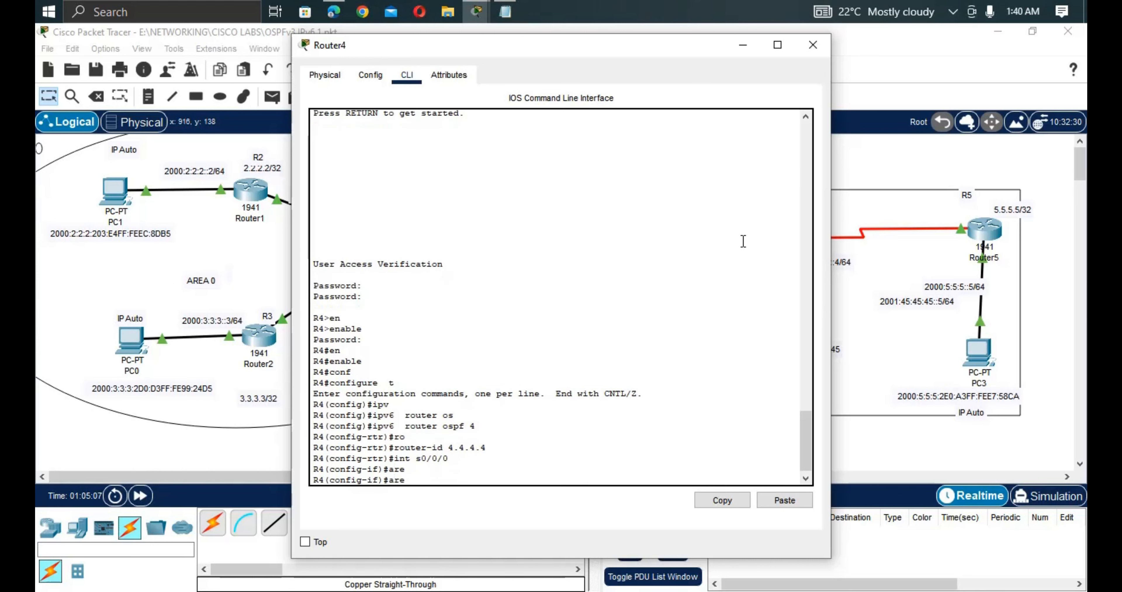
key("BackSpace")
key("BackSpace")
key("BackSpace")
type("ipv")
key("Tab")
type("o")
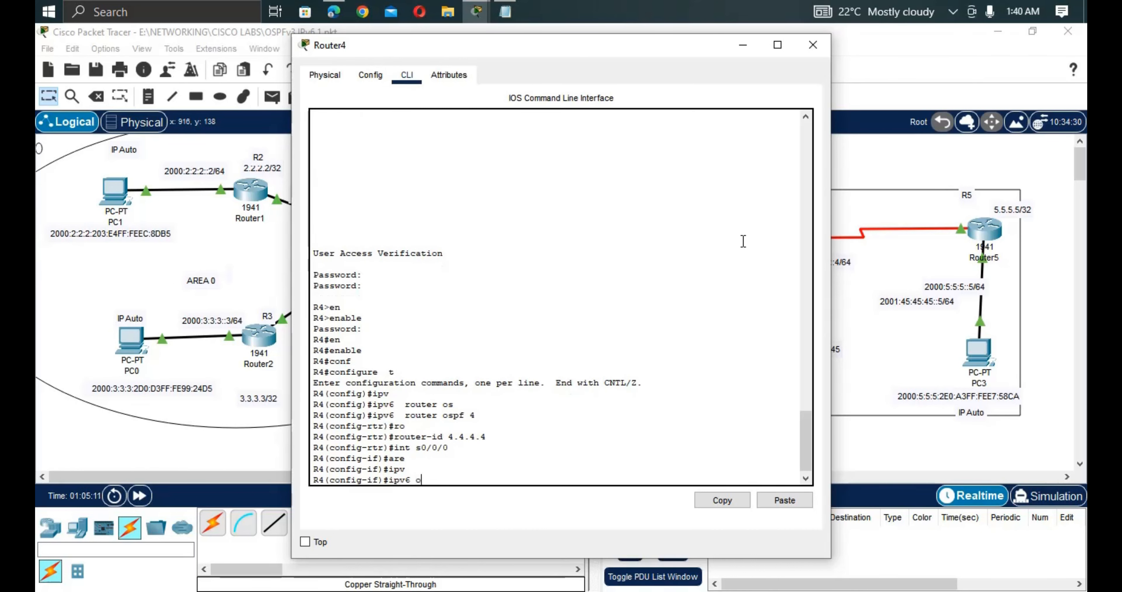
key("Tab")
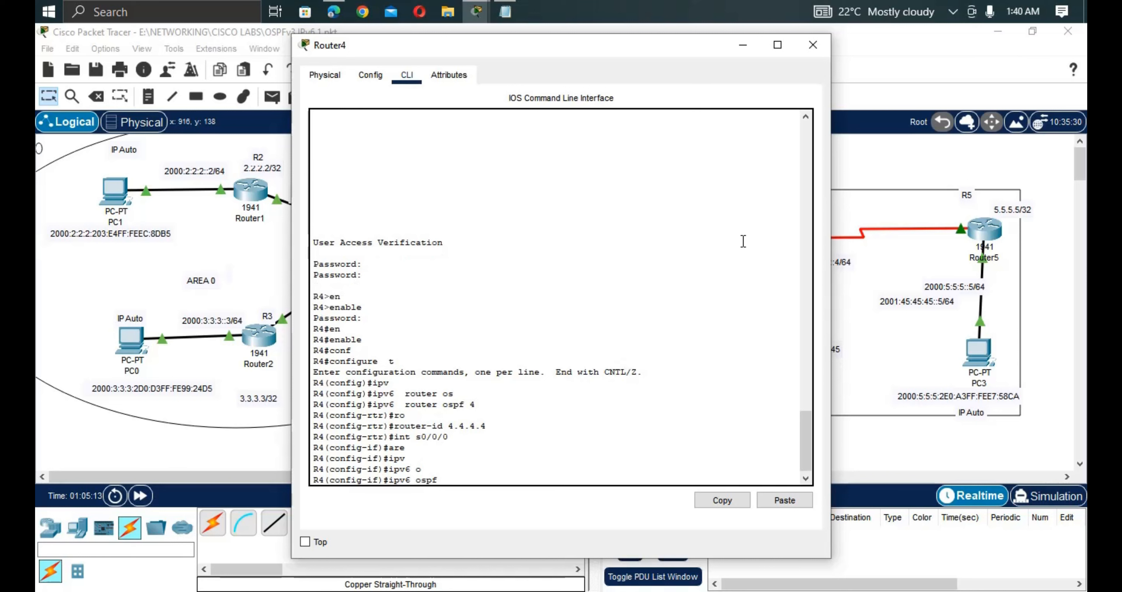
type("4")
type(" ar")
key("Tab")
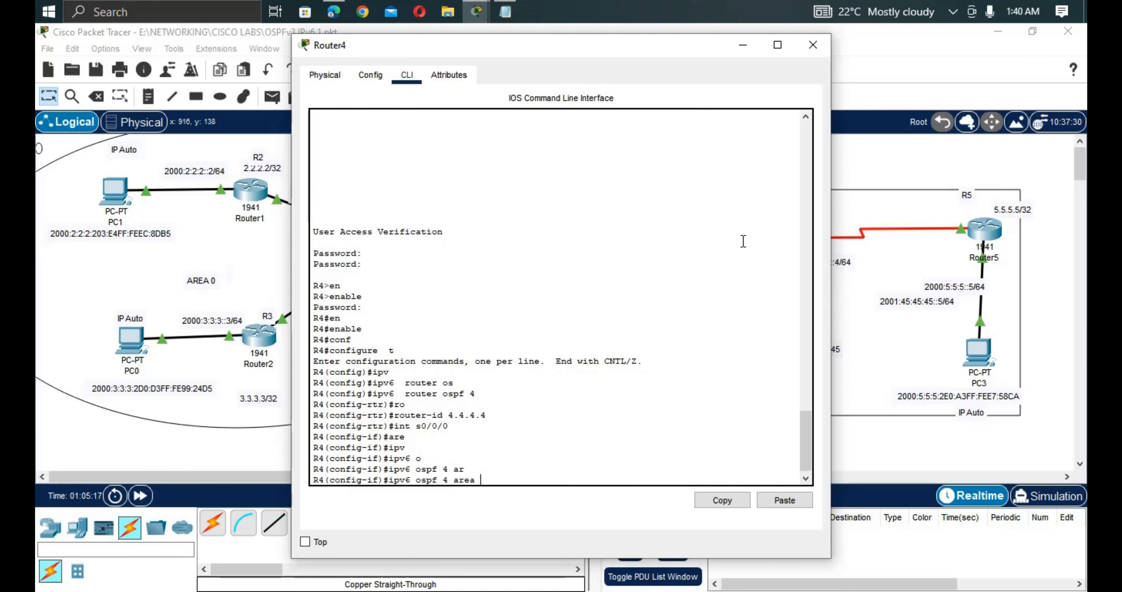
type("14")
key("Return")
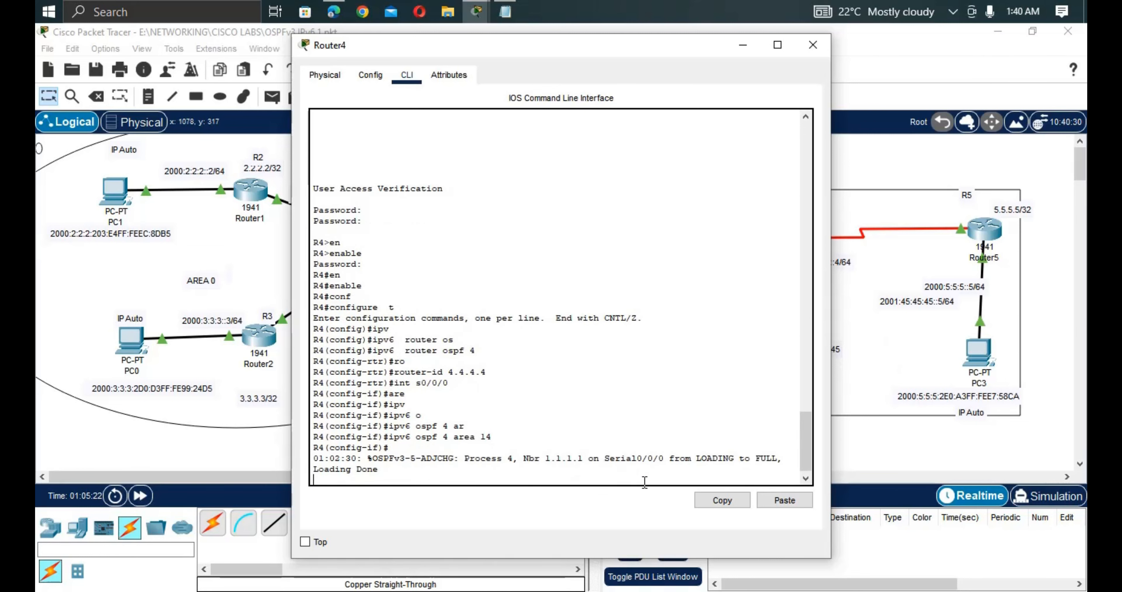
left_click_drag(583, 458, 356, 457)
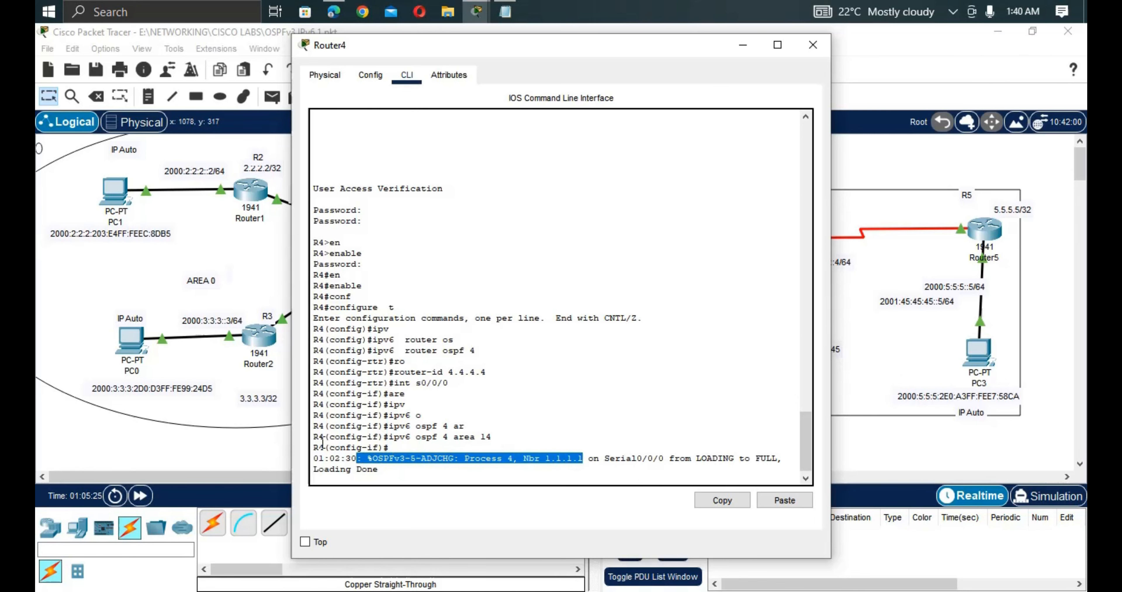
left_click(211, 424)
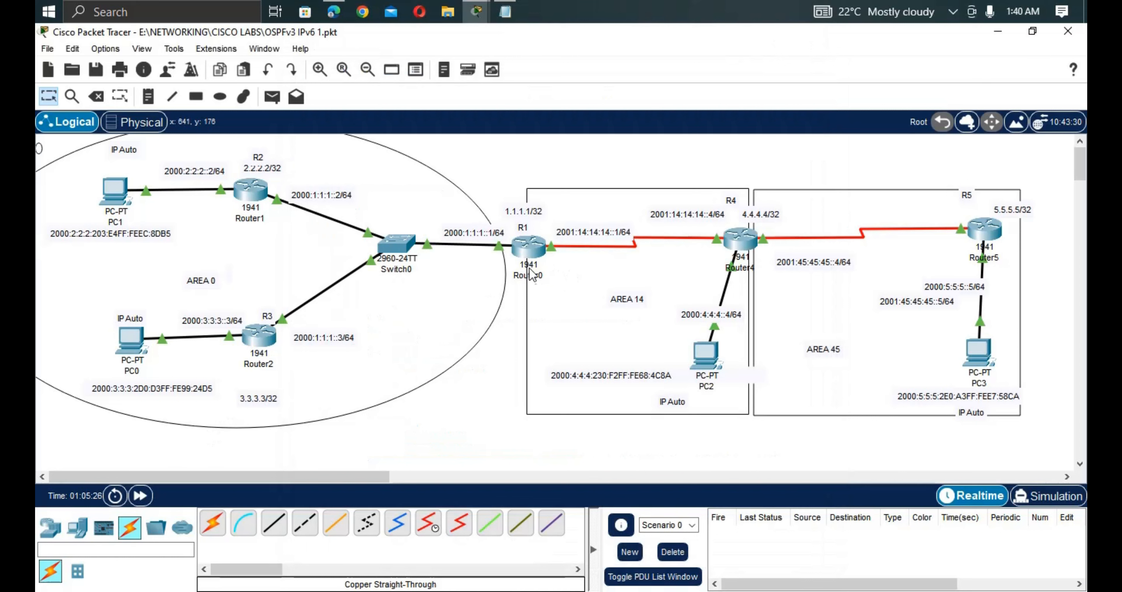
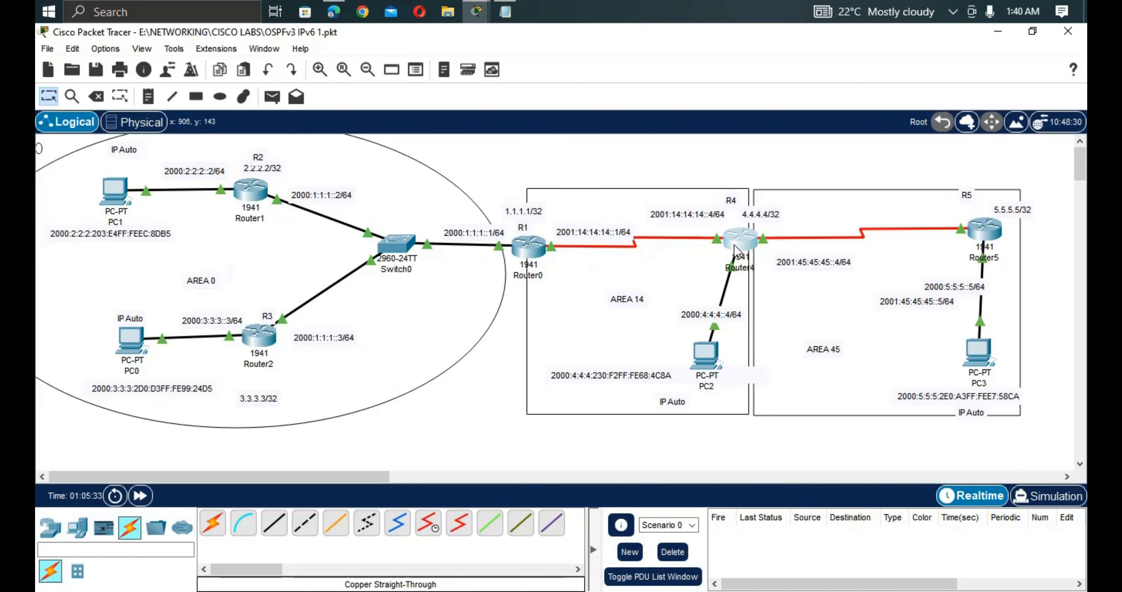
On Router4's console, switch to configuring interface Serial0/0/1.
left_click(740, 238)
key("Return")
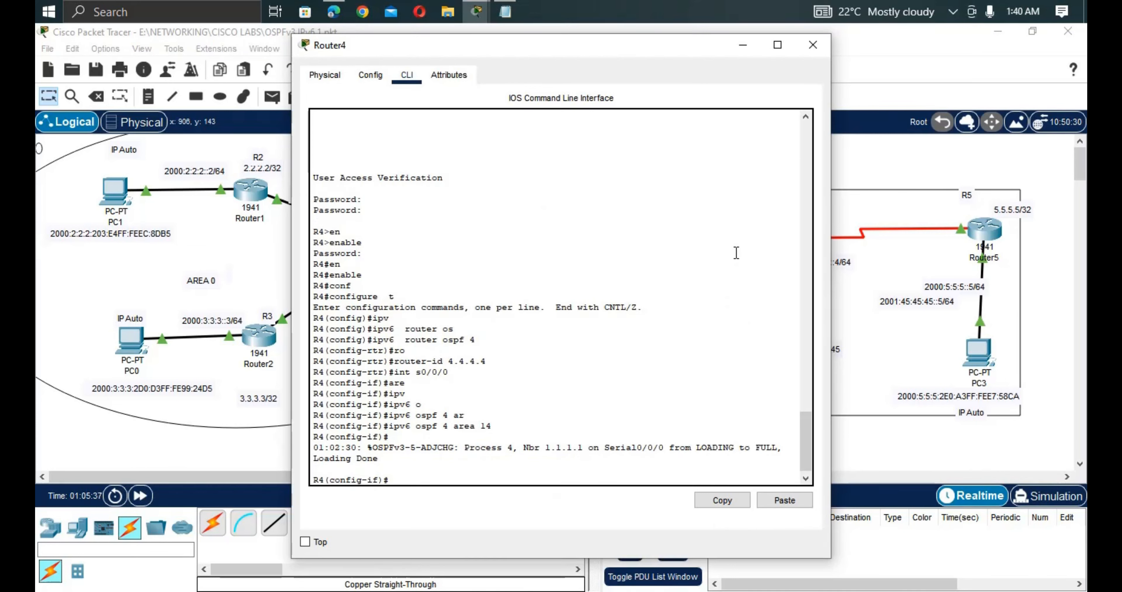
key("Up")
key("Up")
key("BackSpace")
type("1")
key("Return")
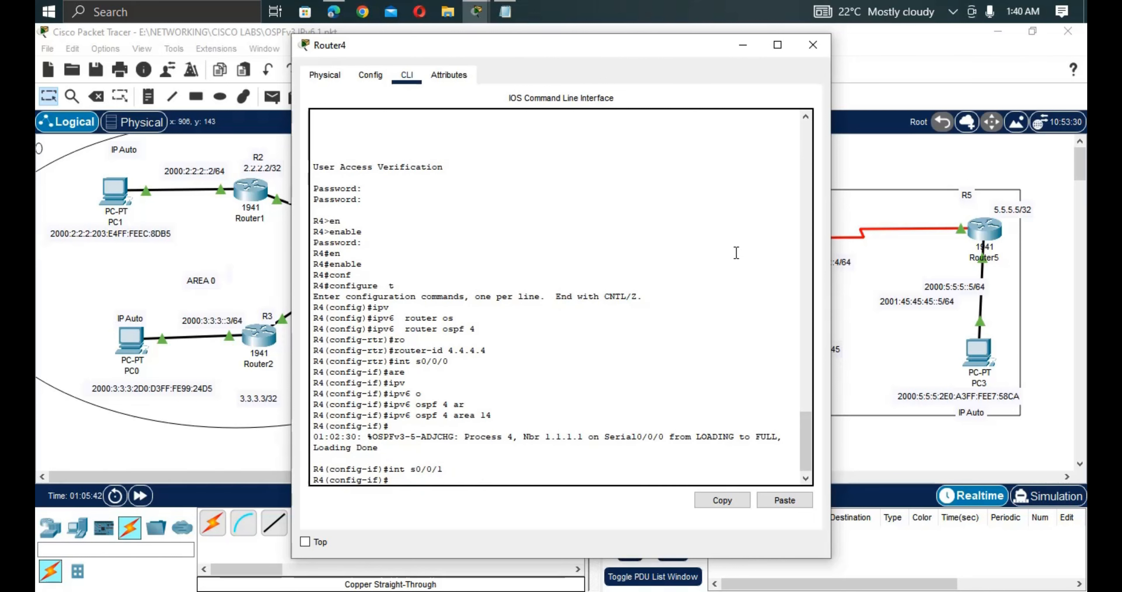
Run 'ipv6 ospf 4 area 45' on Serial0/0/1 to join OSPFv3 process 4, area 45.
type("ipv")
key("Tab")
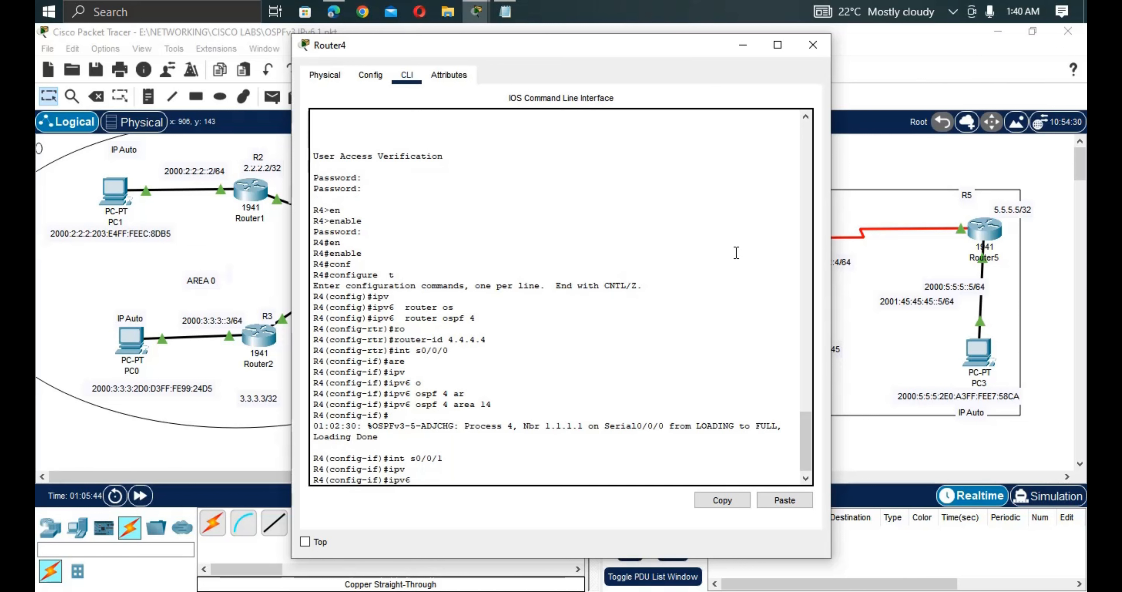
type("o")
key("Tab")
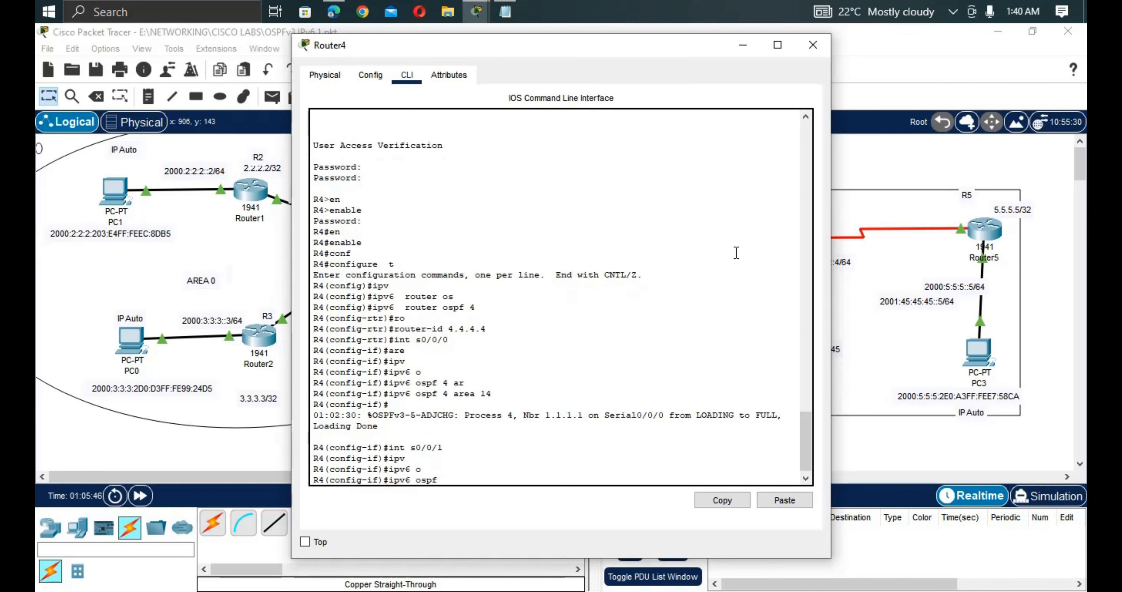
type("4 are")
key("Tab")
type("45")
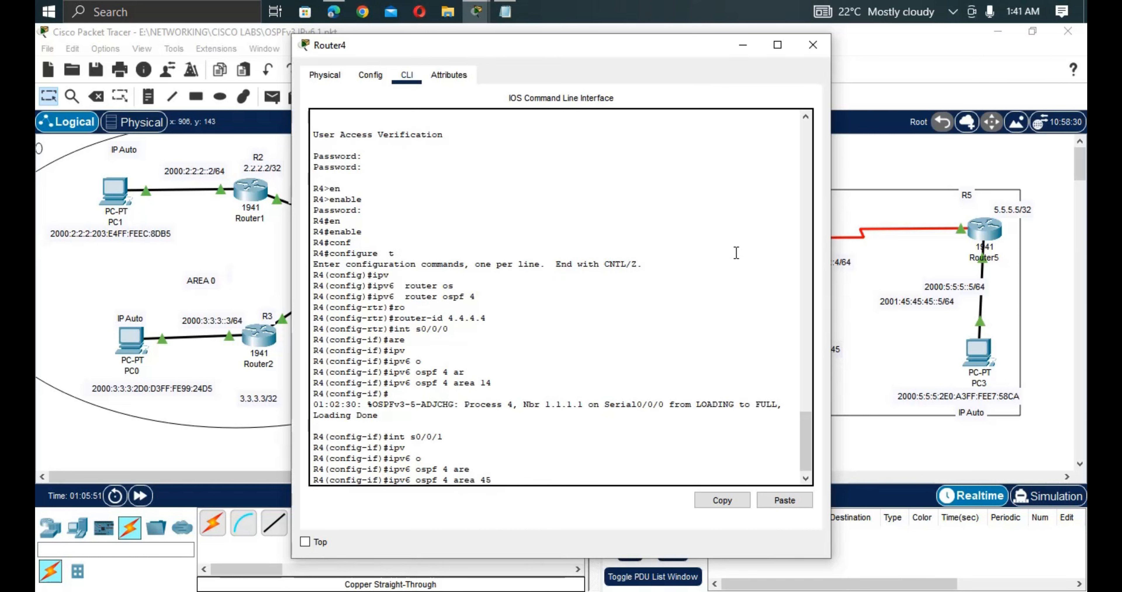
key("Return")
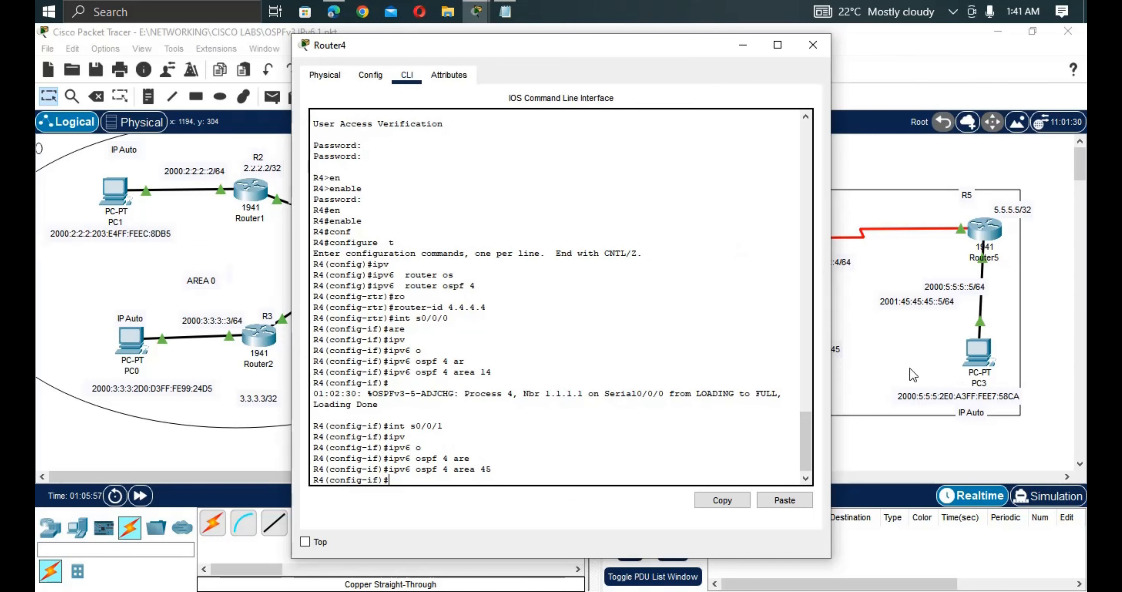
left_click(839, 275)
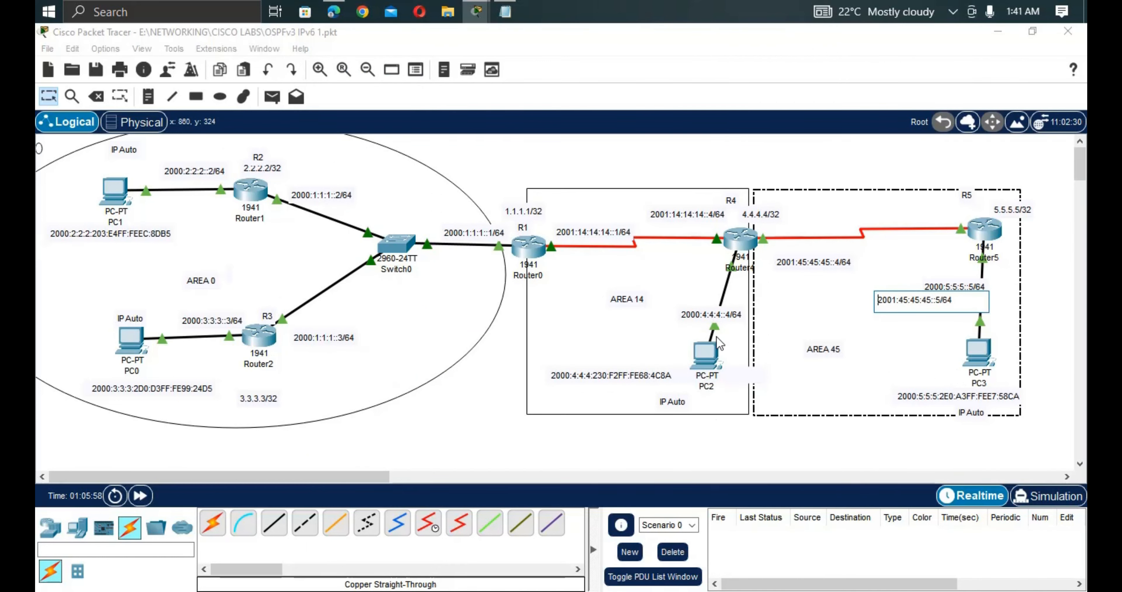
Under 'int g0/1' on Router4, run 'ipv6 ospf 4 area 14'.
left_click(743, 242)
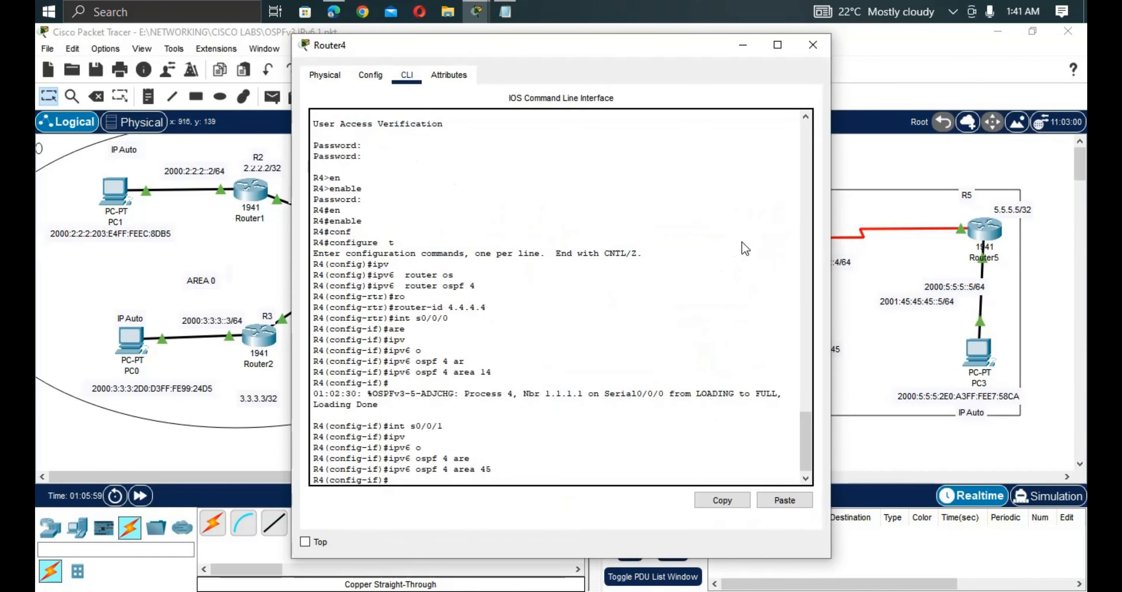
type("int")
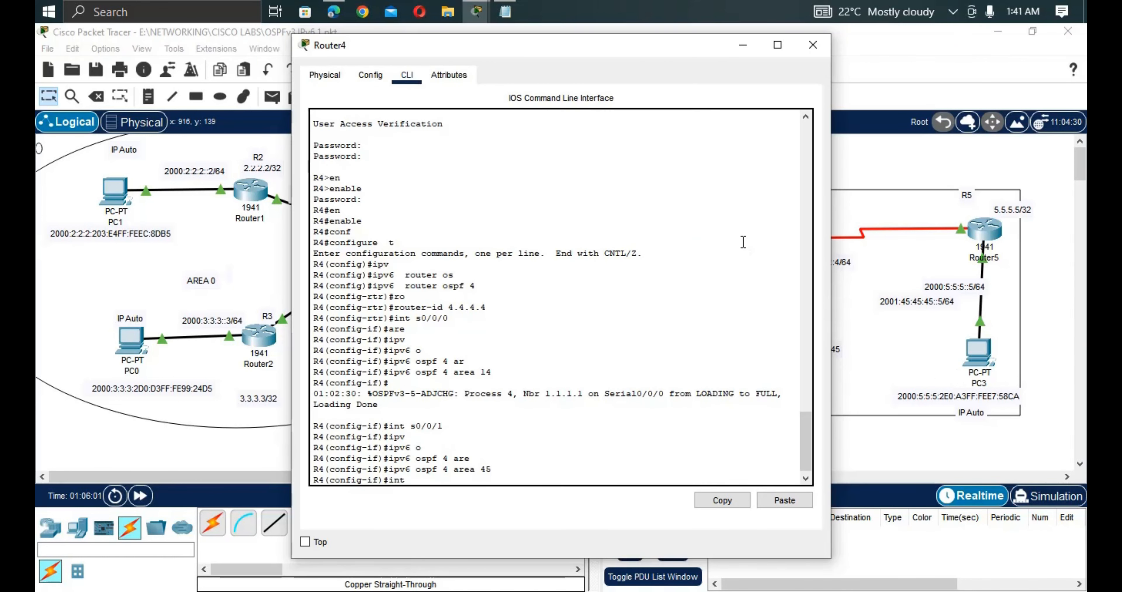
type(" g0/1")
key("Return")
type("ipv")
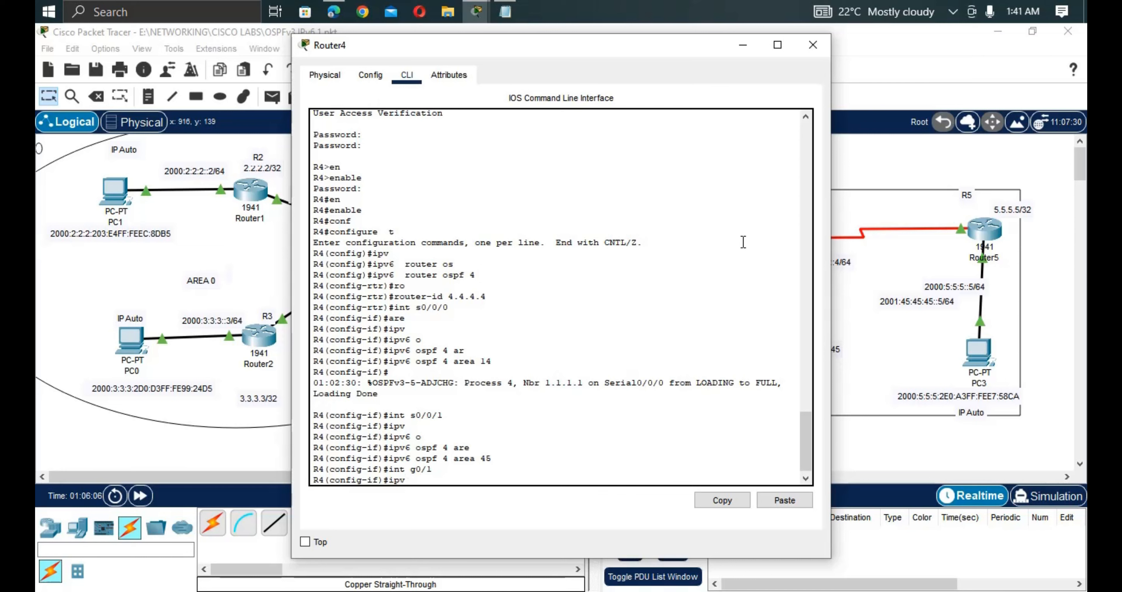
key("Tab")
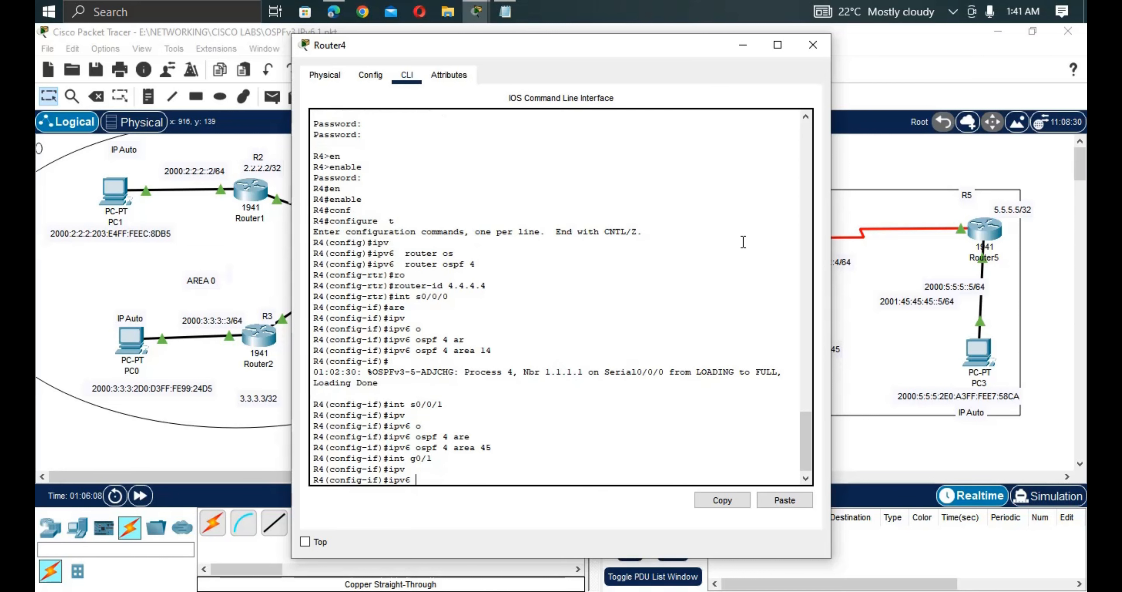
type("os")
key("Tab")
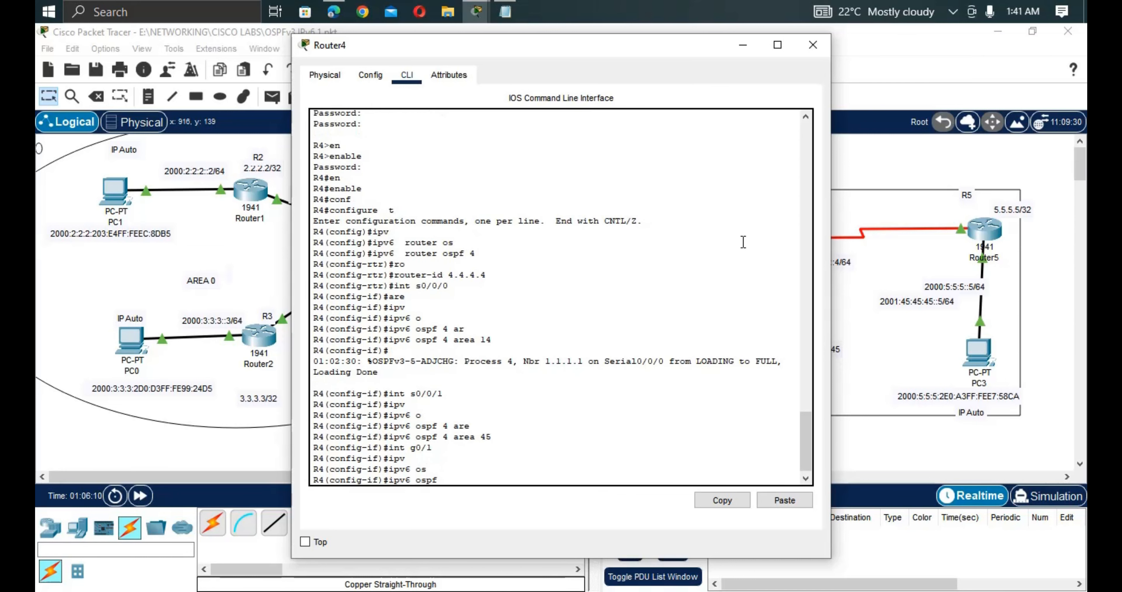
type("4 are")
key("Tab")
type("14")
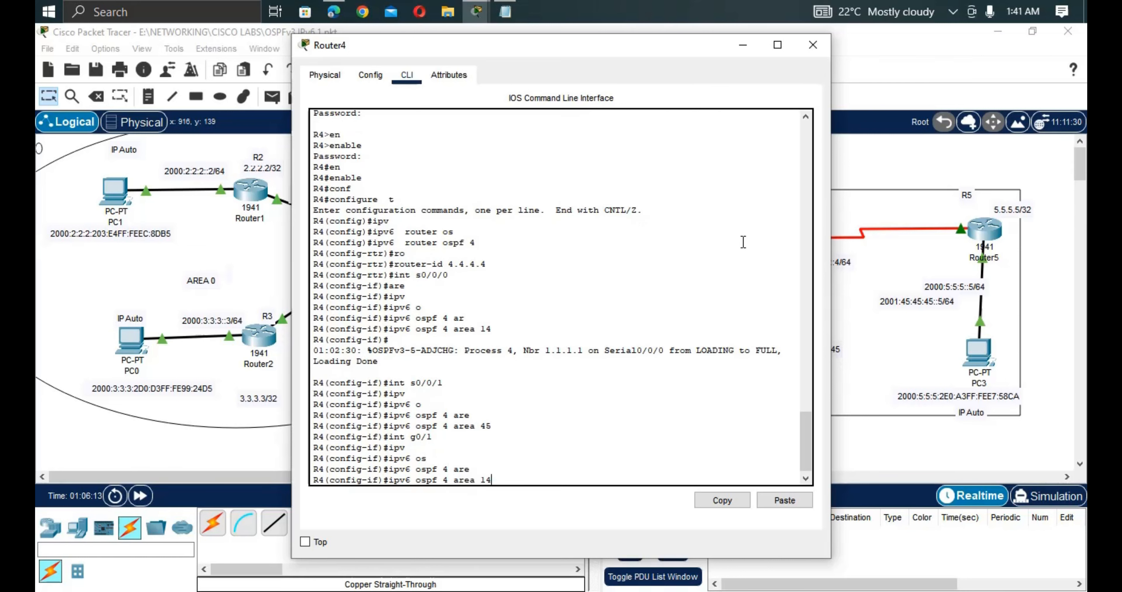
key("Return")
key("Return")
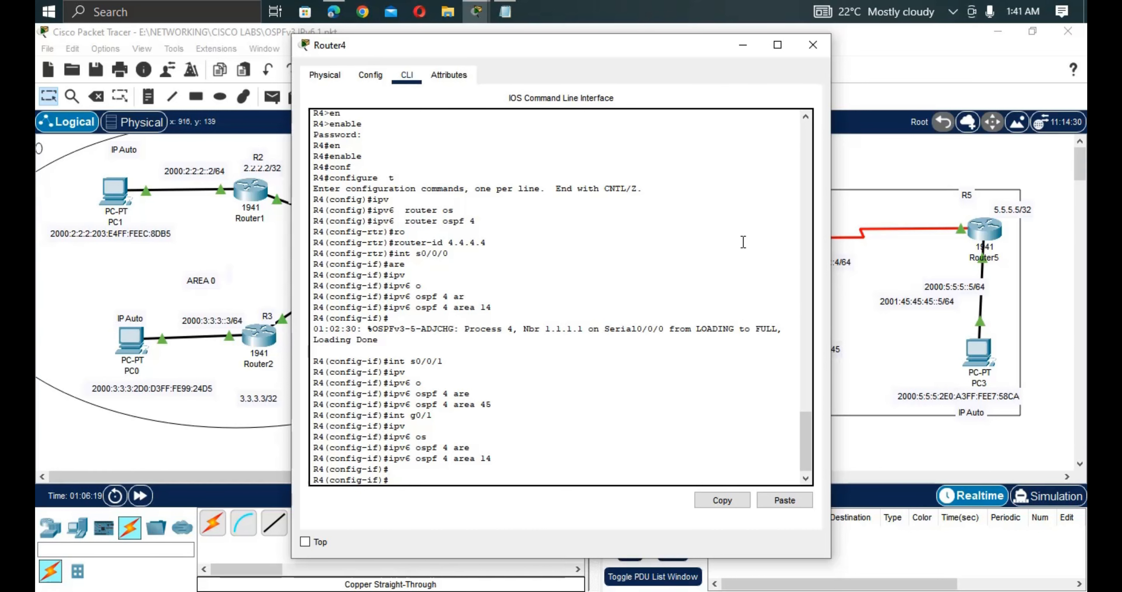
left_click(853, 442)
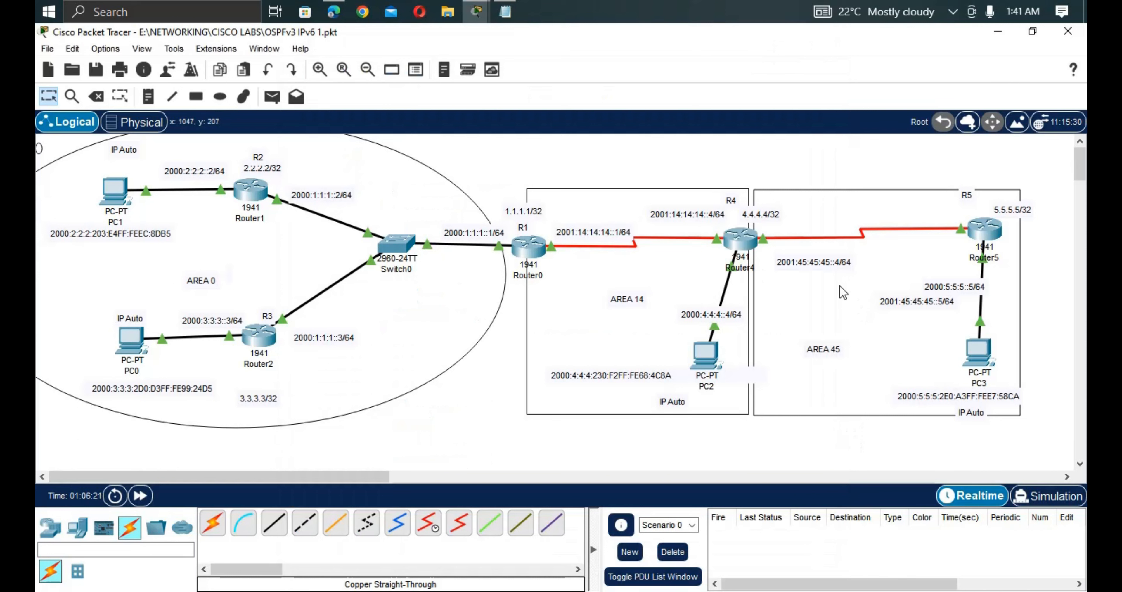
Log into Router5's console, enter the enable password, and reach global configuration mode.
left_click(981, 237)
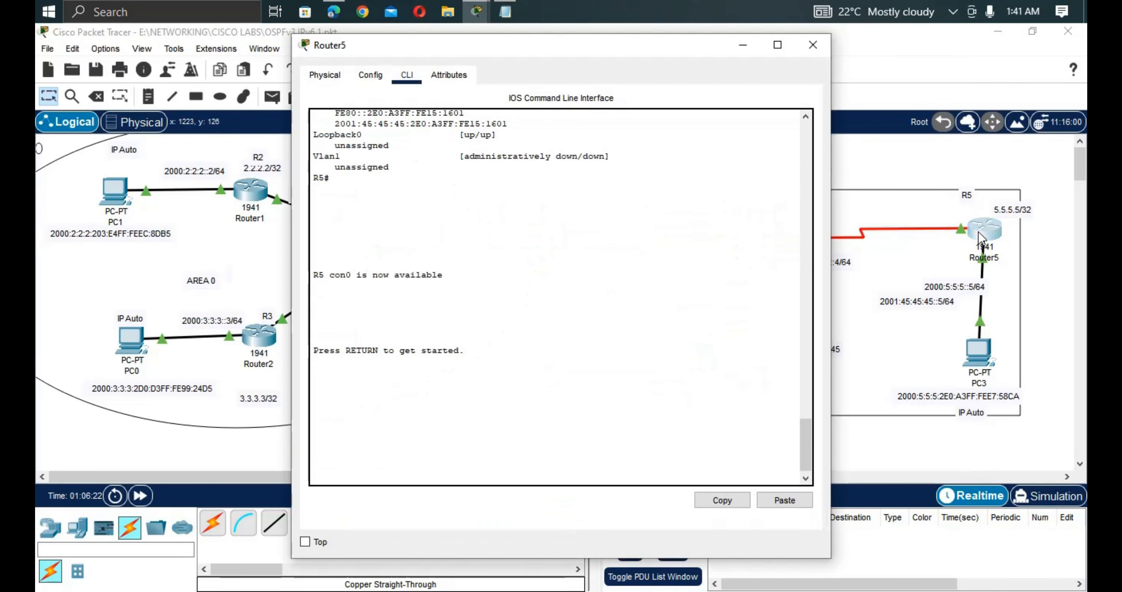
left_click(706, 363)
key("Return")
key("Return")
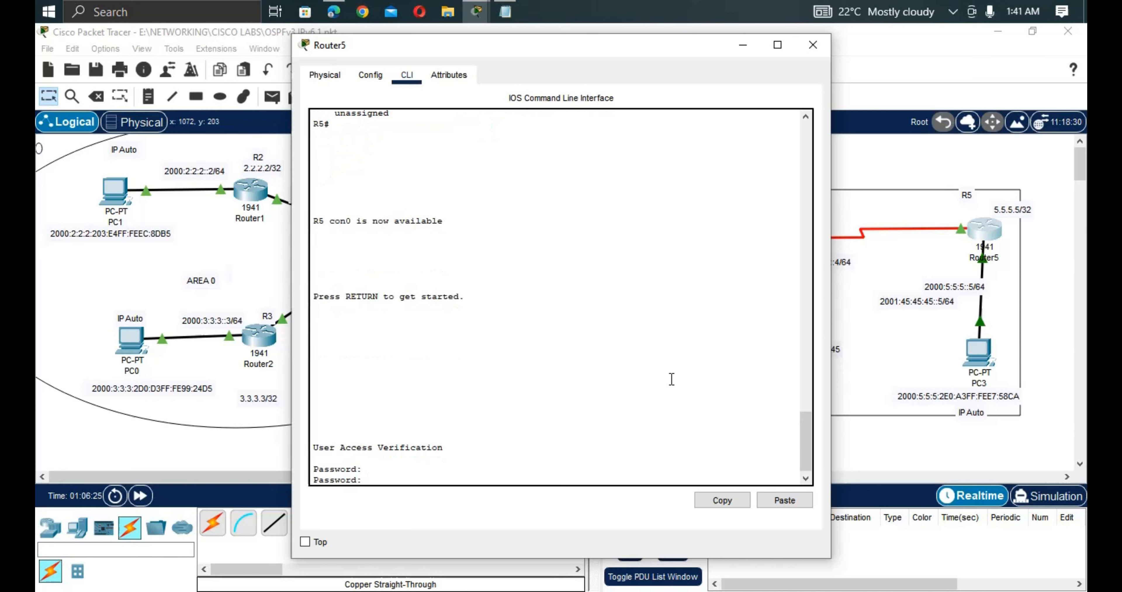
key("Return")
type("en")
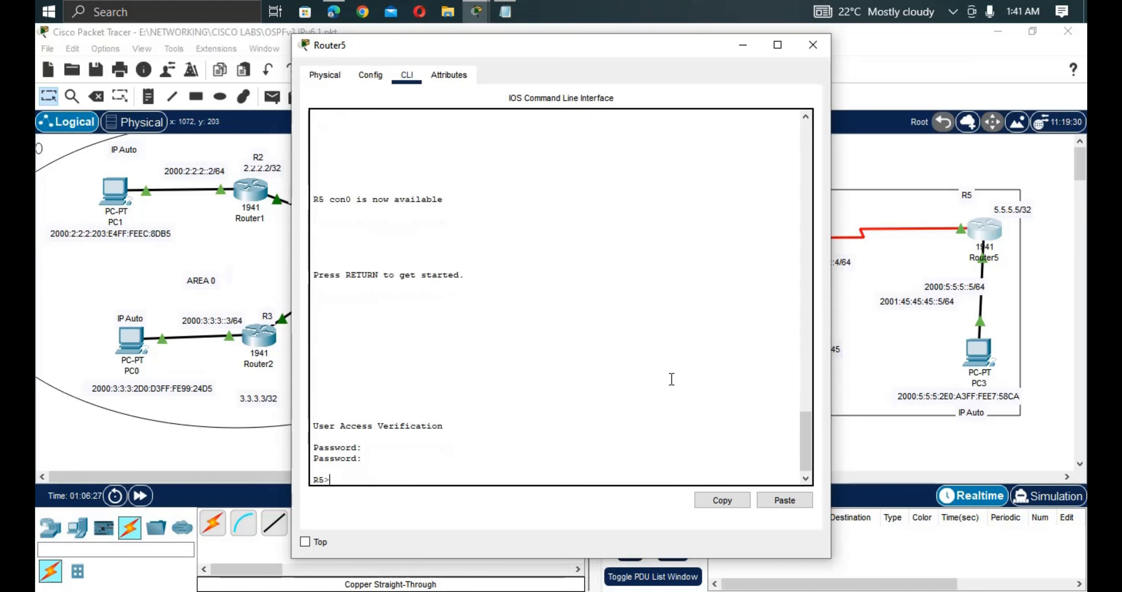
key("Tab")
key("Return")
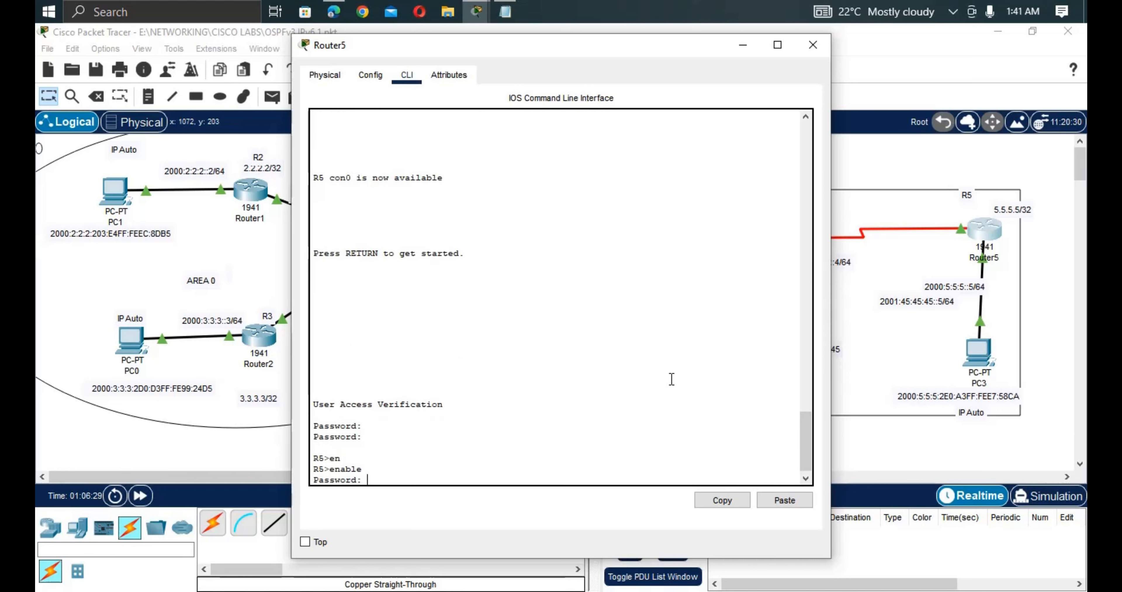
key("Return")
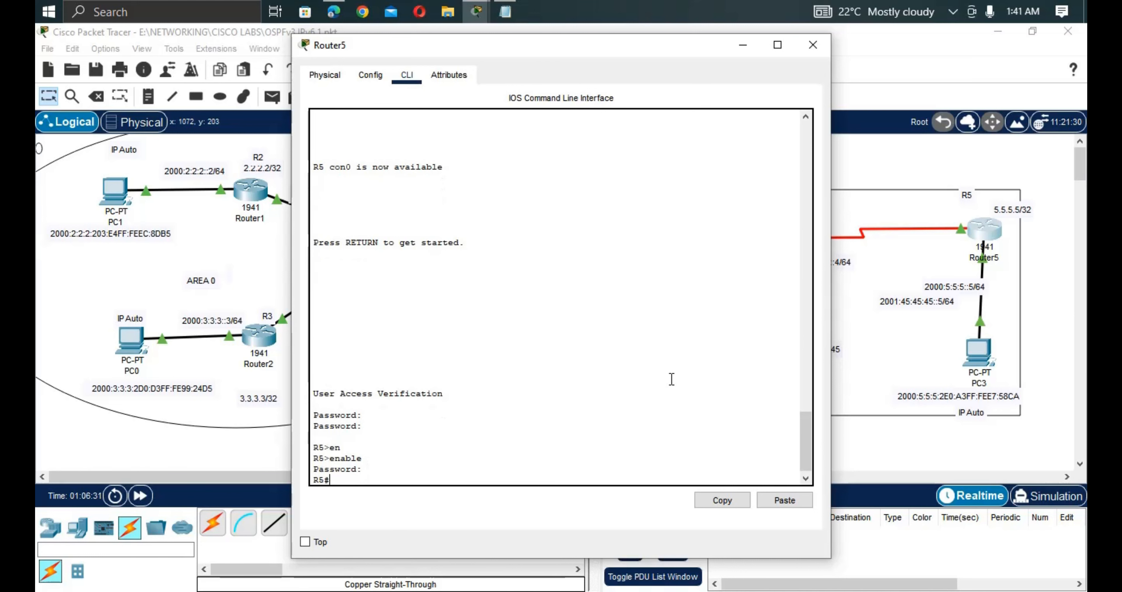
type("en")
key("Tab")
key("Return")
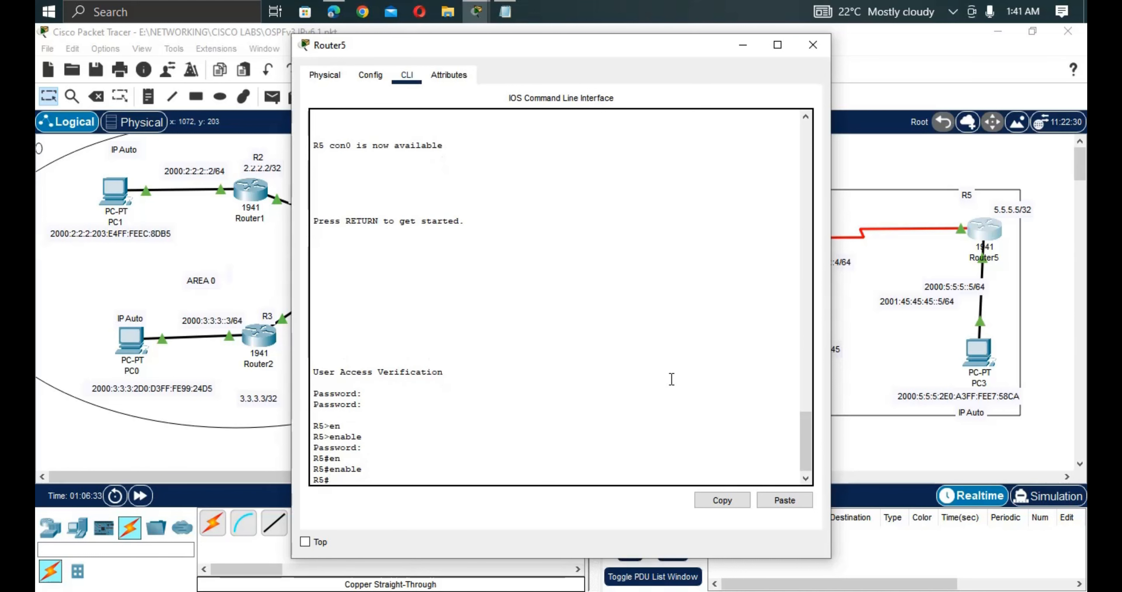
type("conf")
key("Tab")
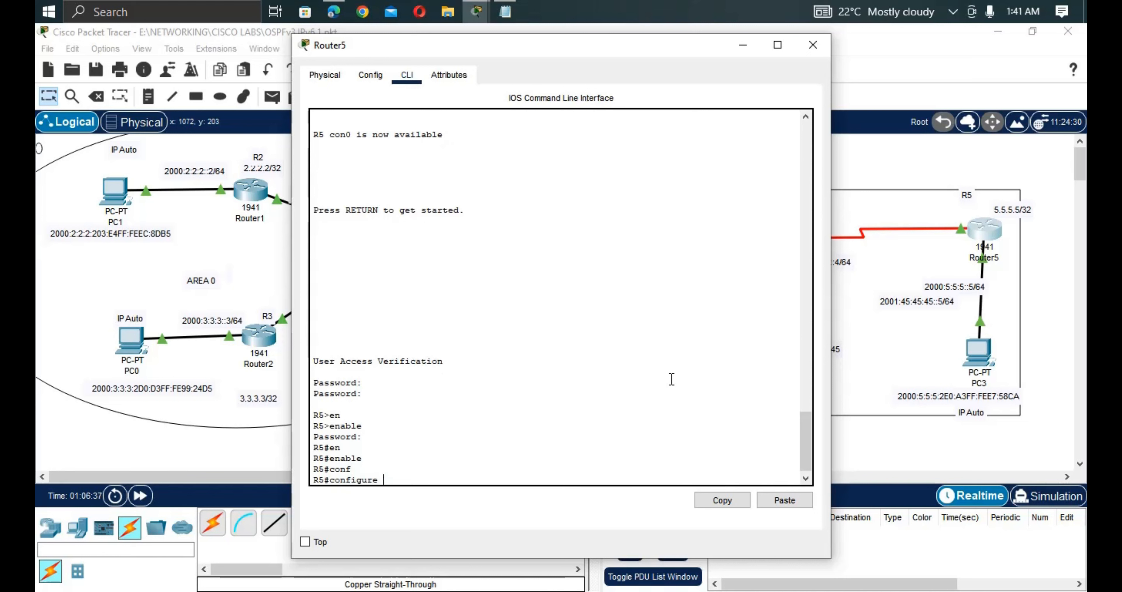
type("t")
key("Return")
key("Return")
key("Return")
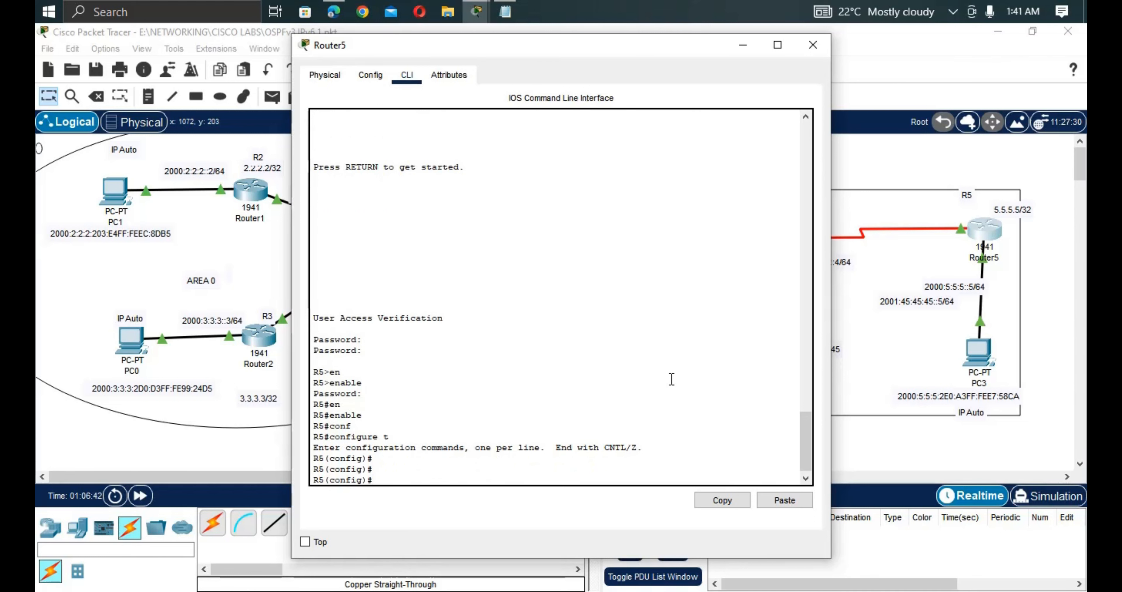
Start OSPFv3 on Router5 with 'ipv6 router ospf 5'.
type("ipv")
key("Tab")
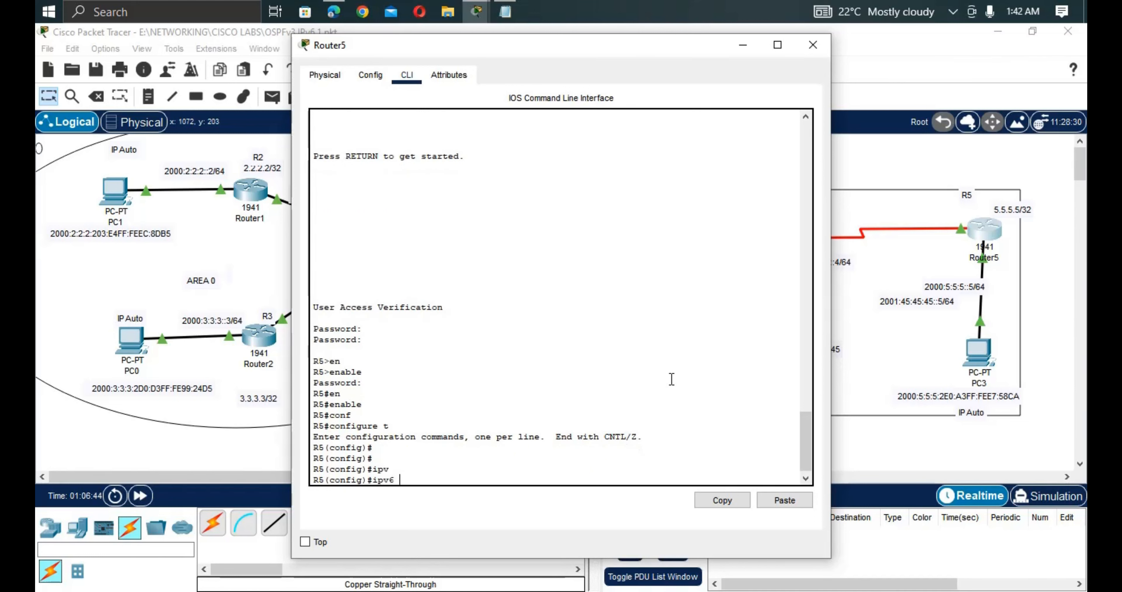
type("router os")
key("Tab")
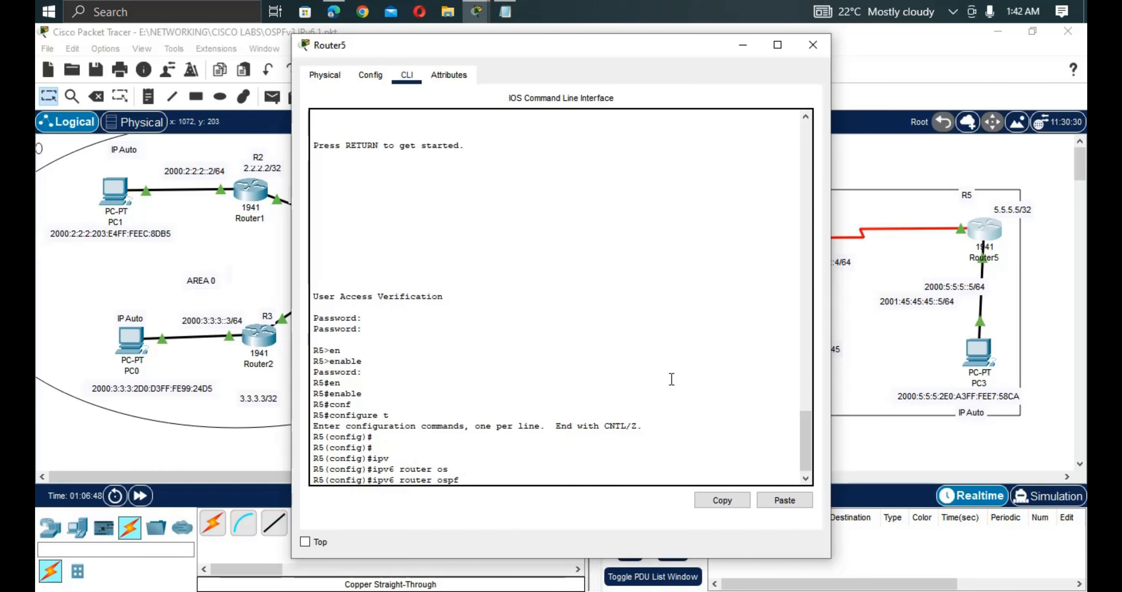
type("5")
key("Return")
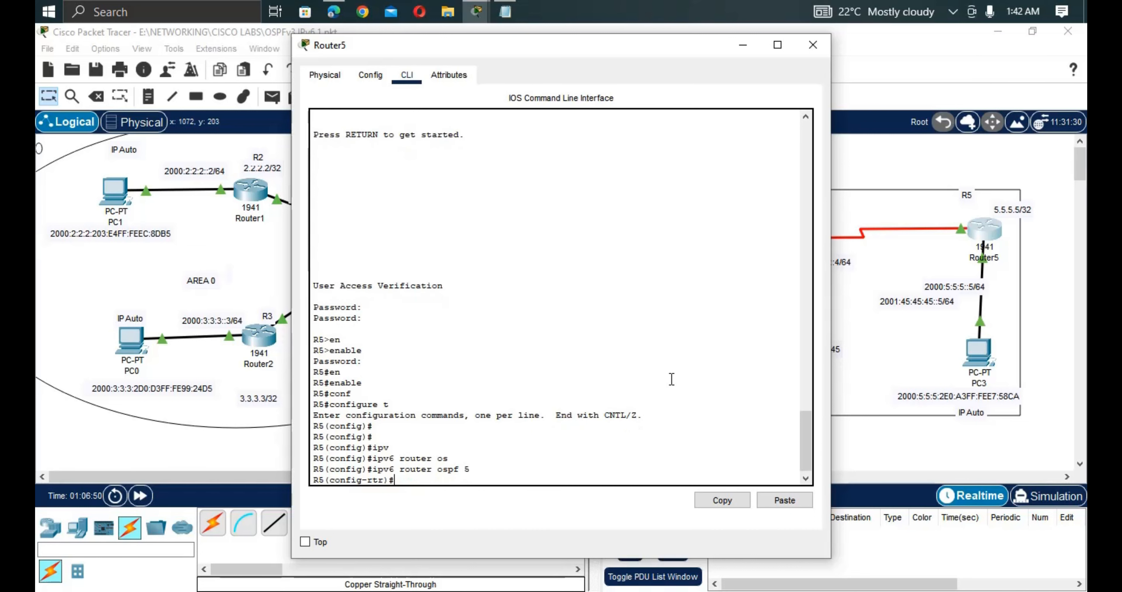
Set Router5's OSPFv3 router ID to 5.5.5.5.
type("ro")
key("Tab")
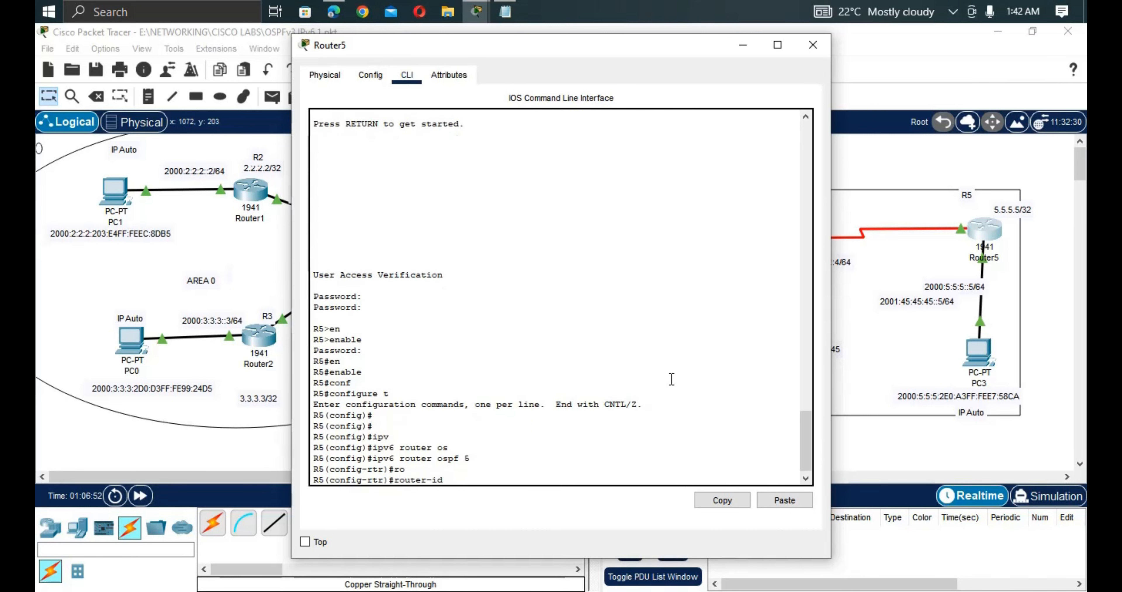
type("5.5.5.5")
key("Return")
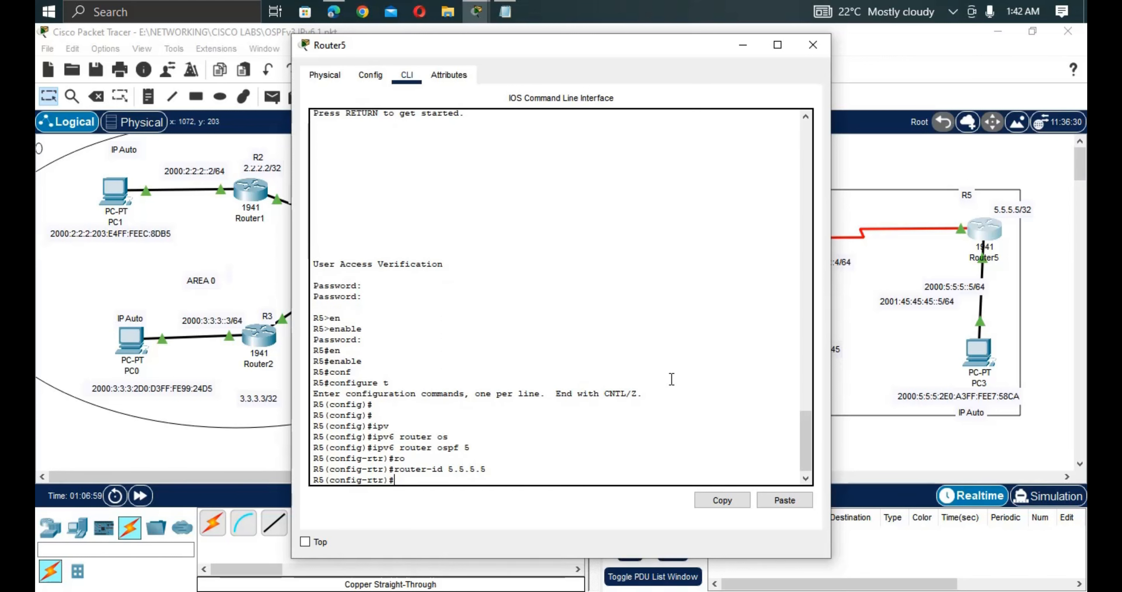
Put Router5's Serial0/0/1 into OSPFv3 process 5 area 45, forming adjacency with 4.4.4.4.
type("int")
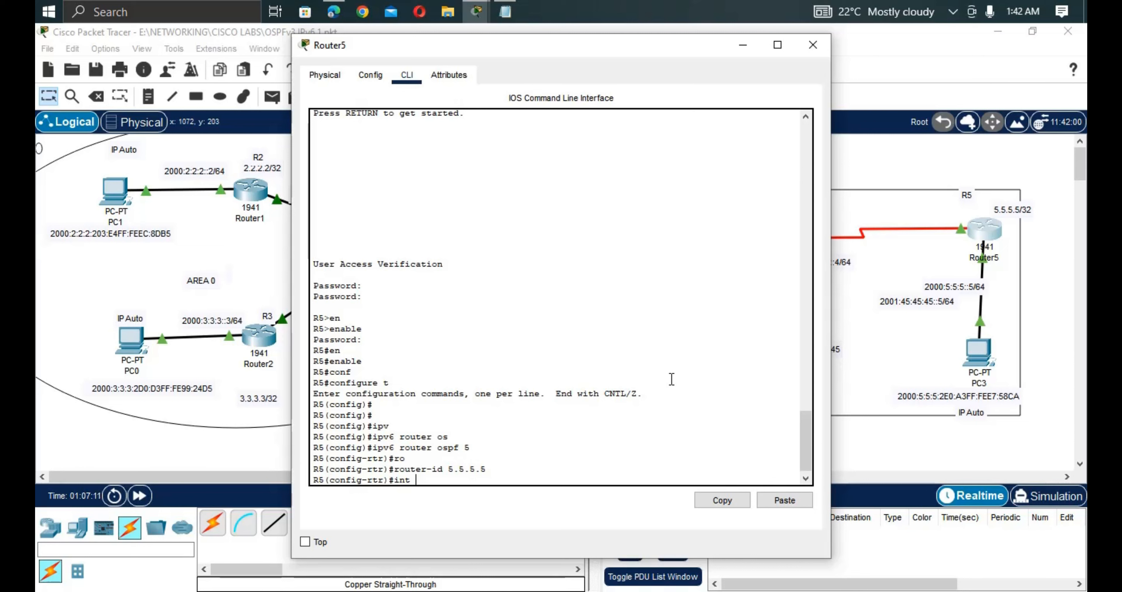
type("s0/0/1")
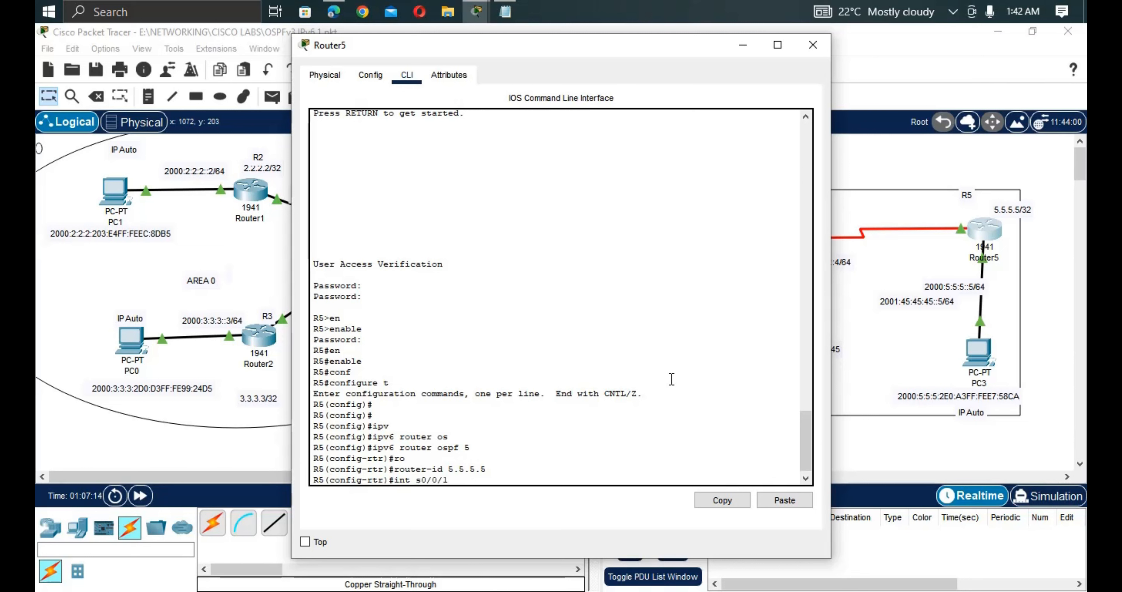
key("Return")
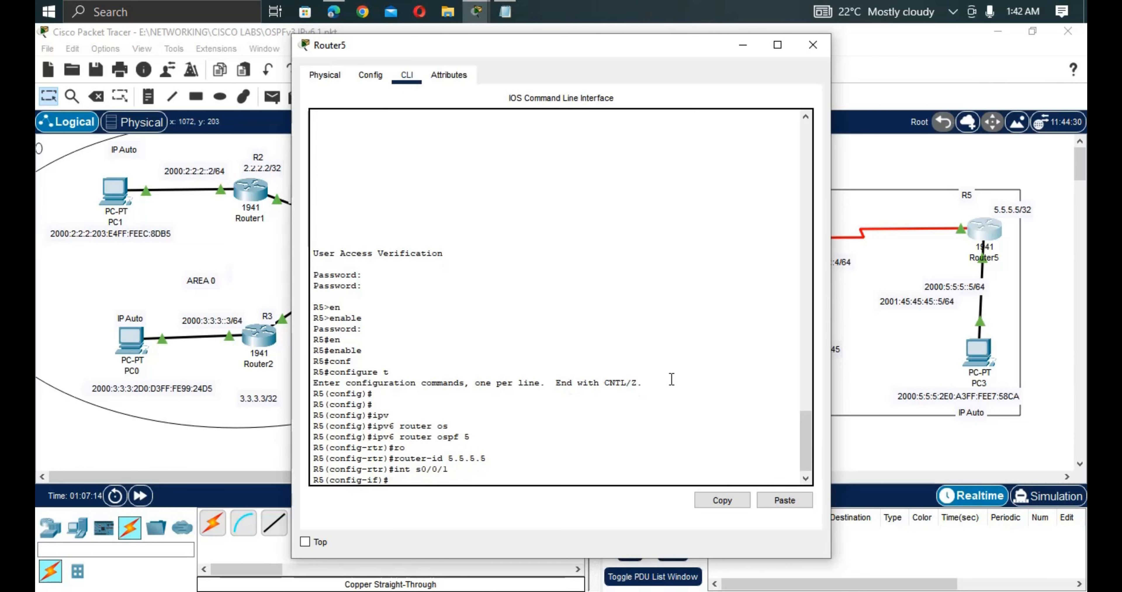
type("ipv")
key("Tab")
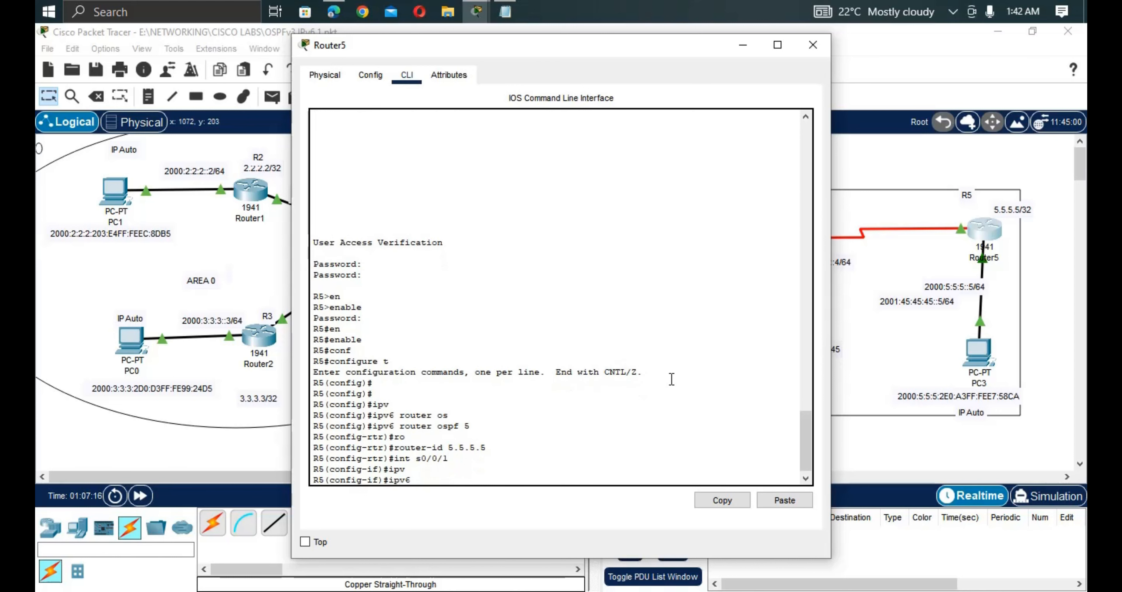
type("o")
key("Tab")
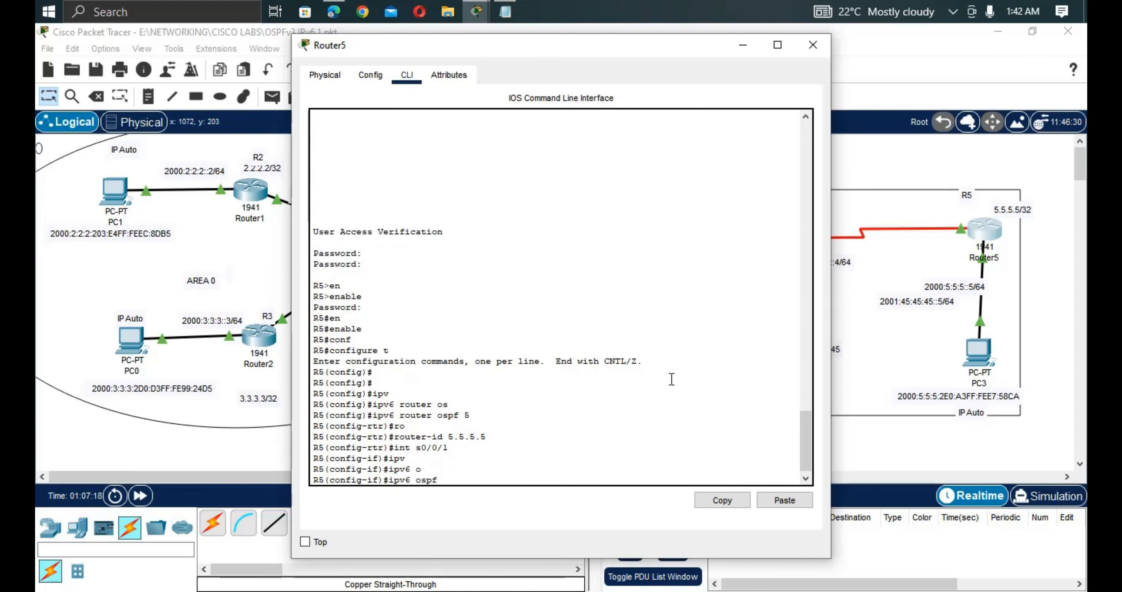
type("5 are")
key("Tab")
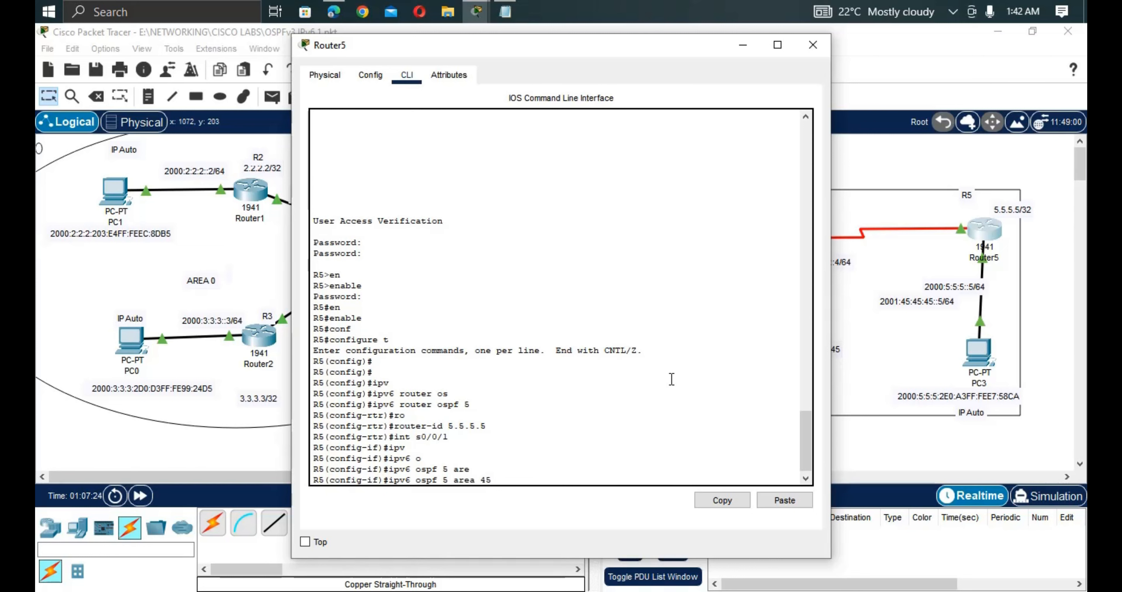
type("45")
key("Return")
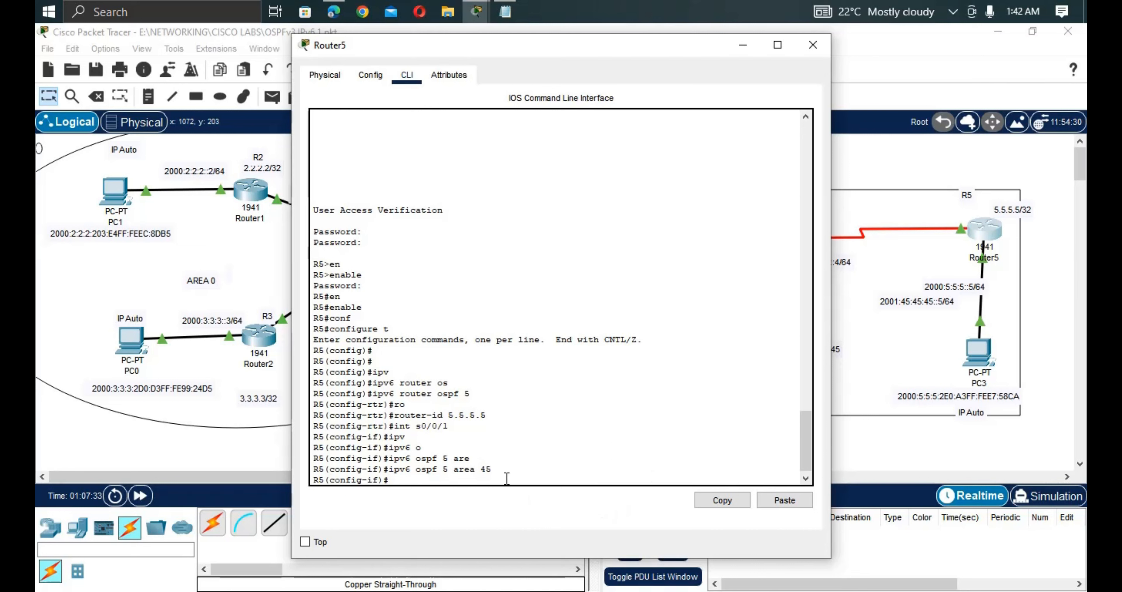
key("Up")
key("Return")
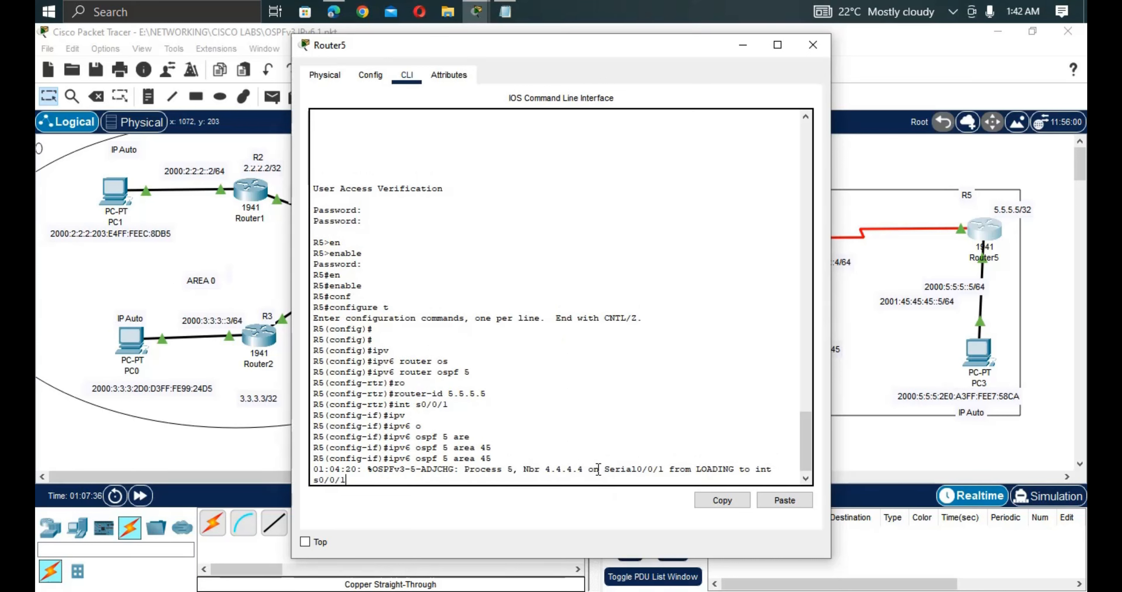
Note neighbor 4.4.4.4 in the log and switch to configuring interface g0/1.
left_click_drag(599, 468, 519, 469)
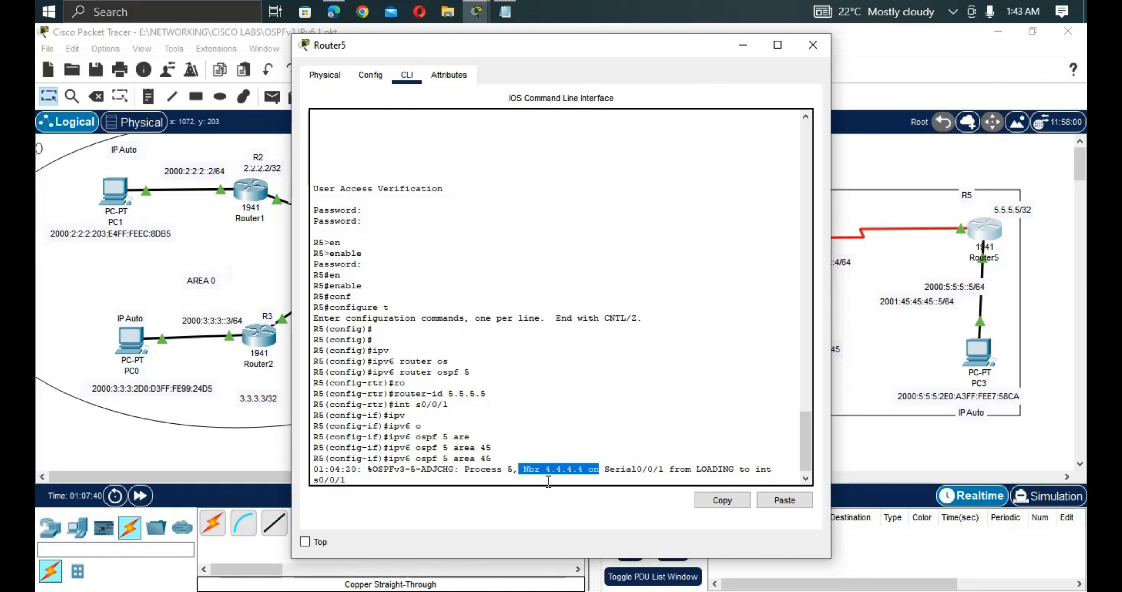
left_click(449, 483)
key("Return")
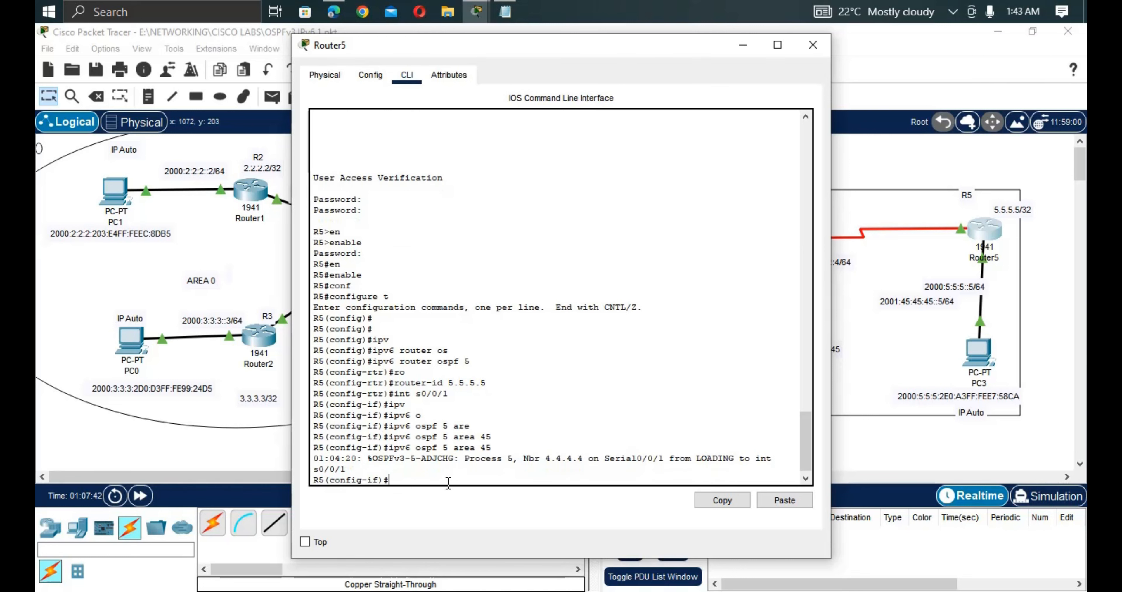
key("Up")
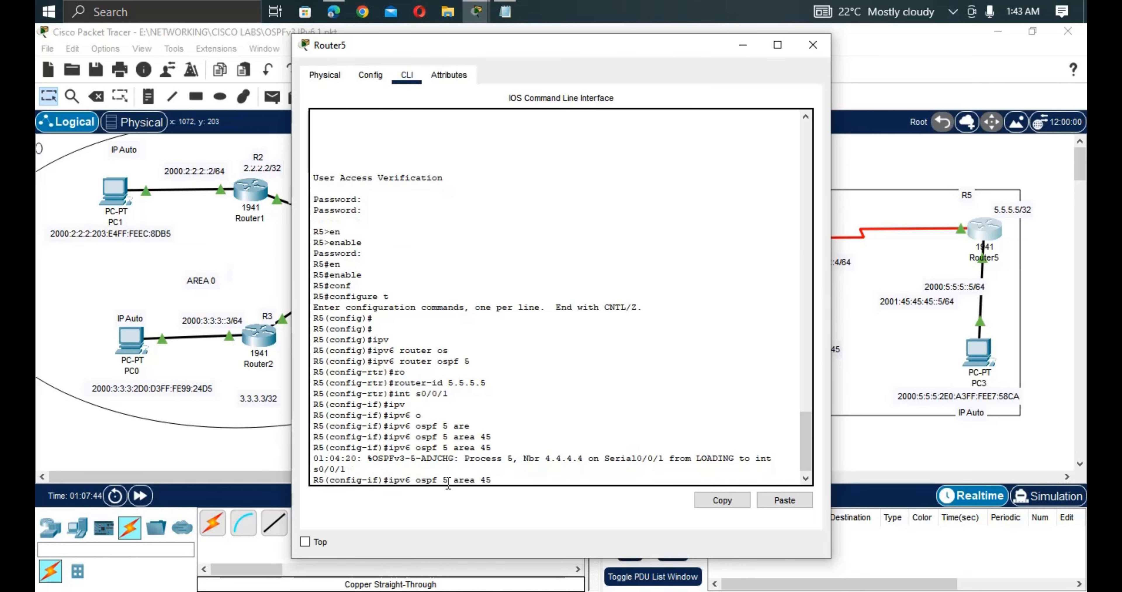
key("Down")
key("BackSpace")
key("BackSpace")
key("BackSpace")
key("BackSpace")
type("g0")
key("Return")
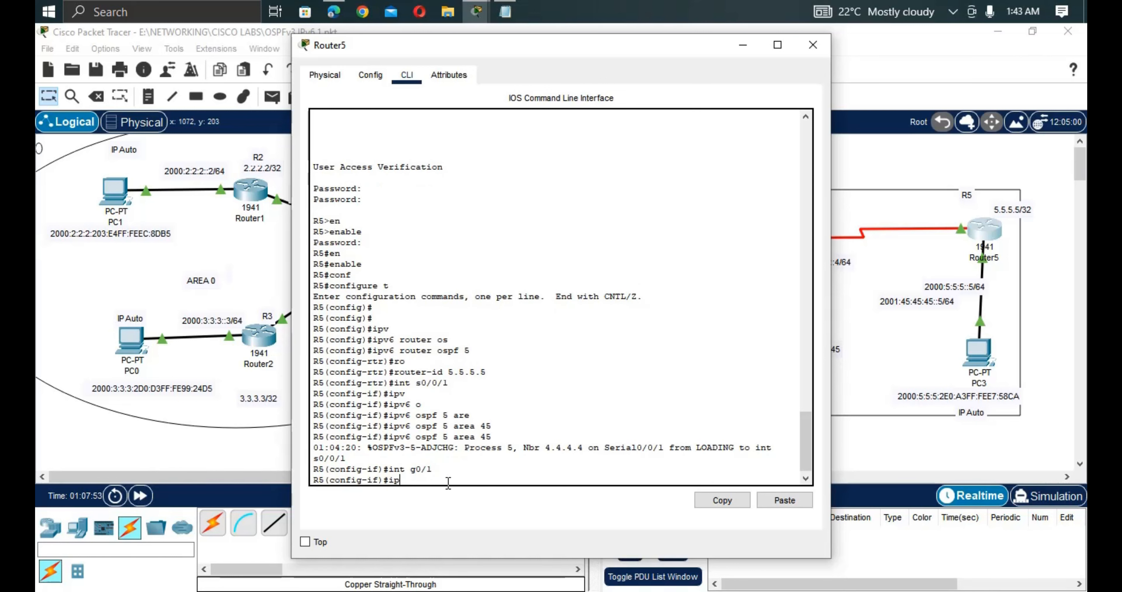
Run 'ipv6 ospf 5 area 45' on Router5's g0/1.
type("ipv")
key("Tab")
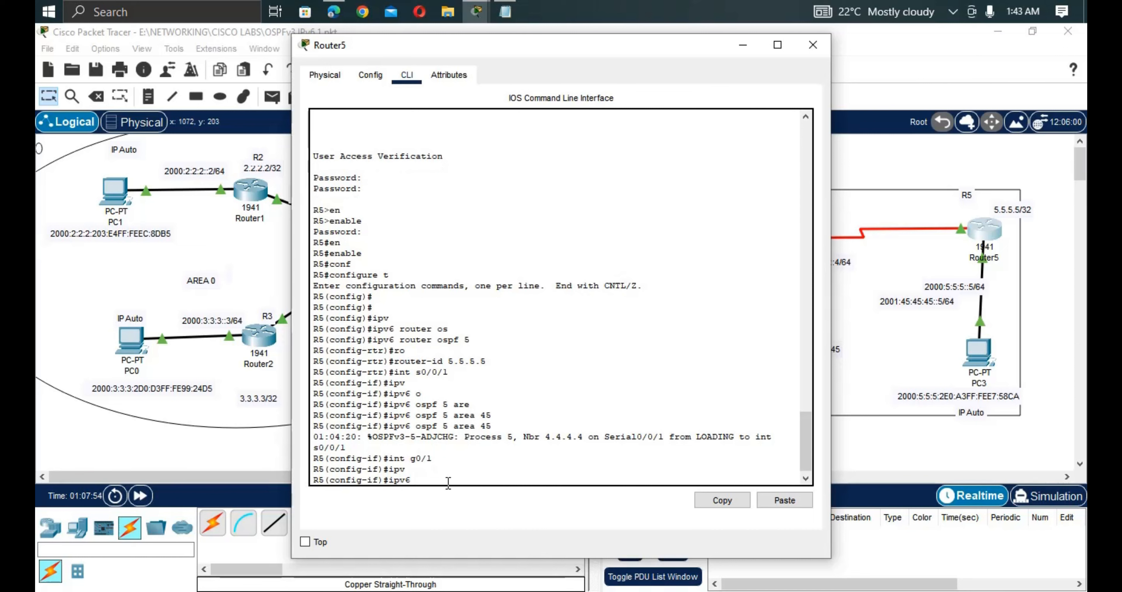
type("o")
key("Tab")
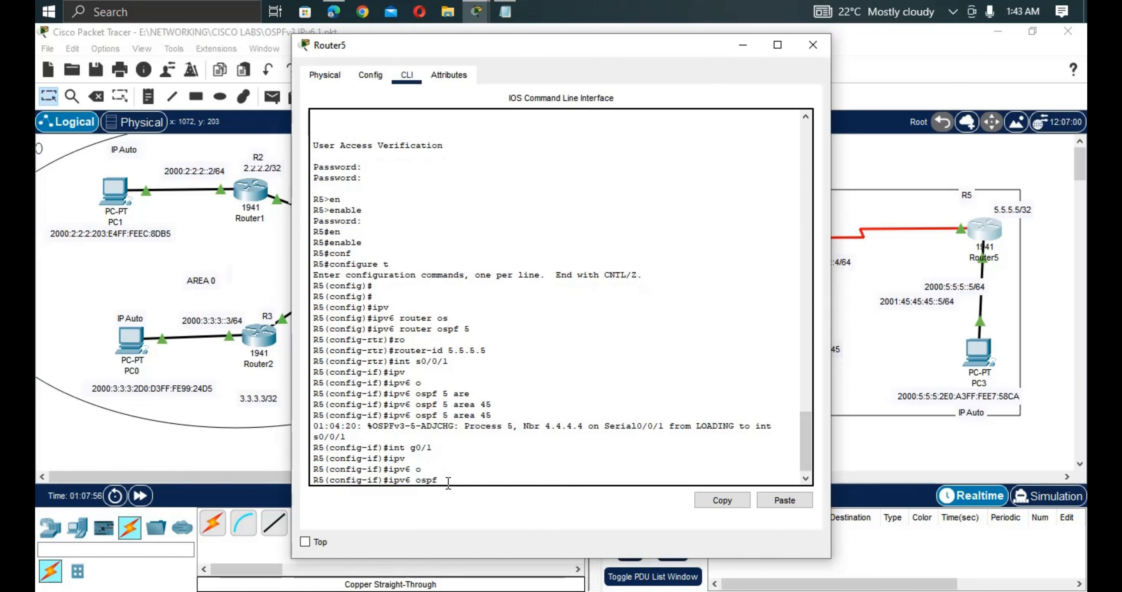
type("5 are")
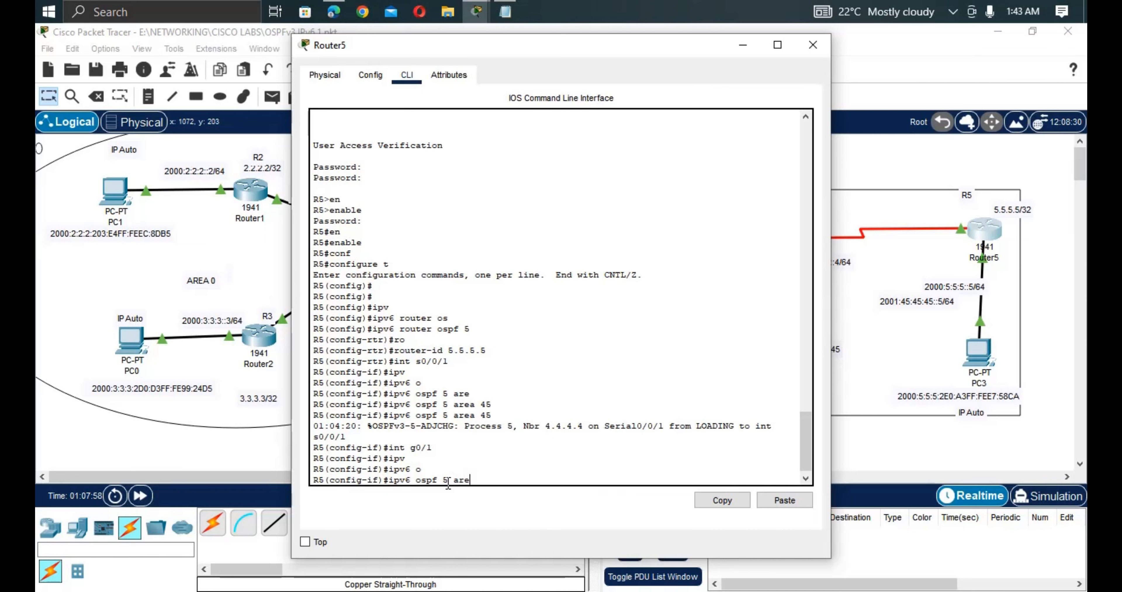
key("Tab")
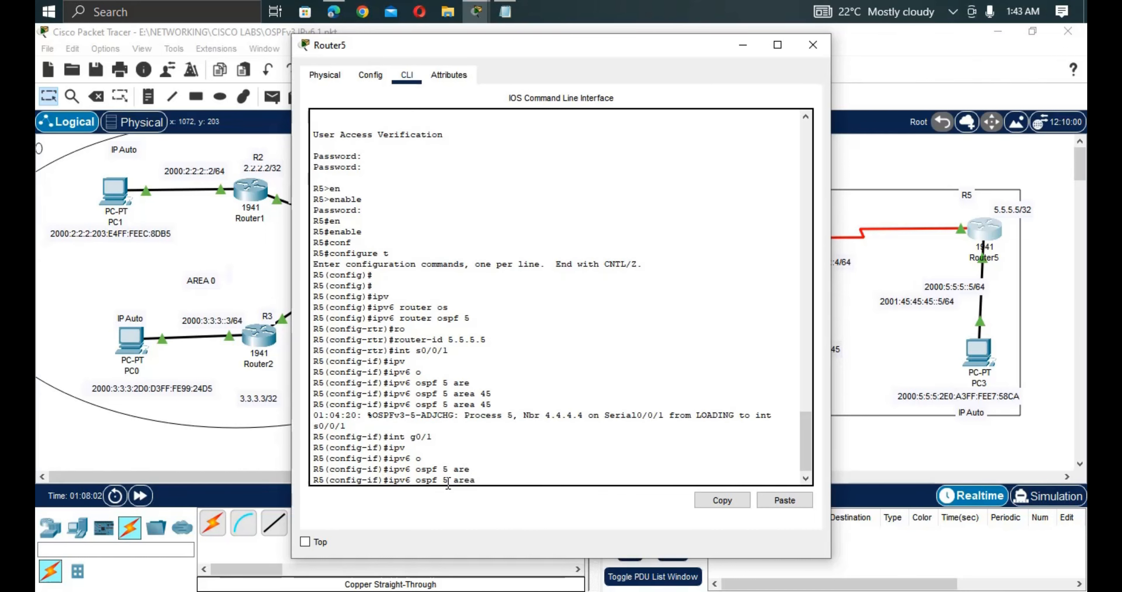
type("4")
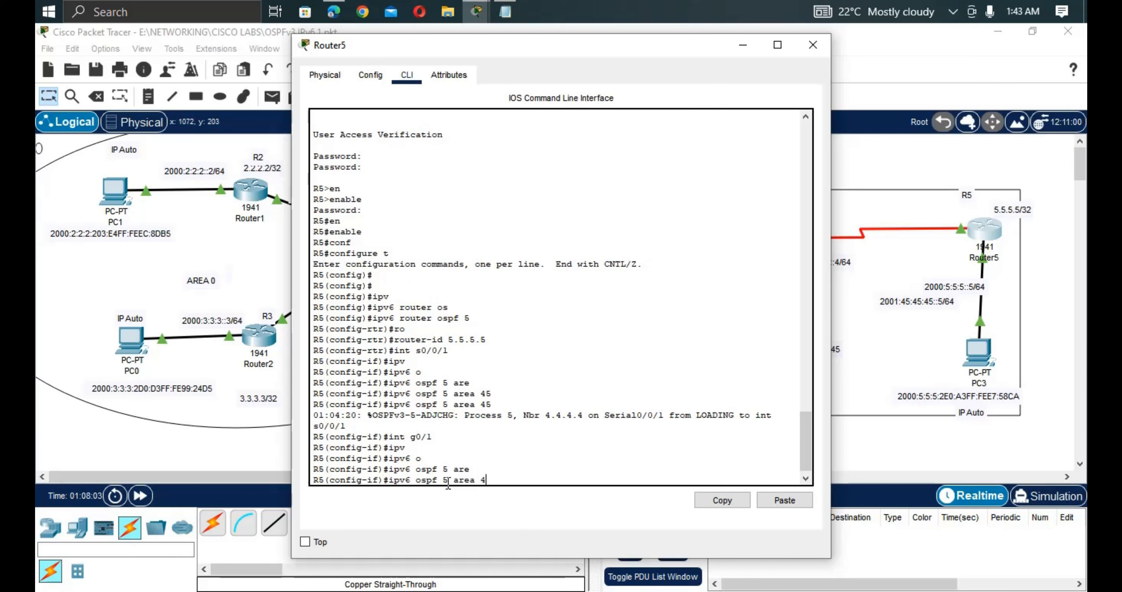
type("5")
key("Return")
key("Return")
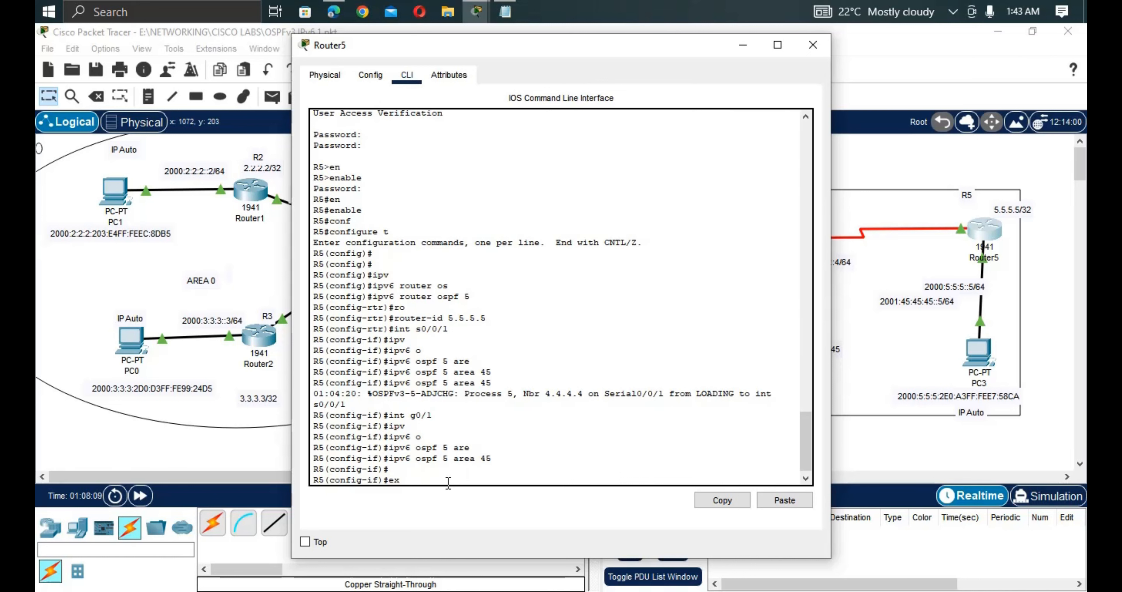
Exit twice to return Router5 to privileged mode.
type("exit")
key("Return")
key("Return")
key("Return")
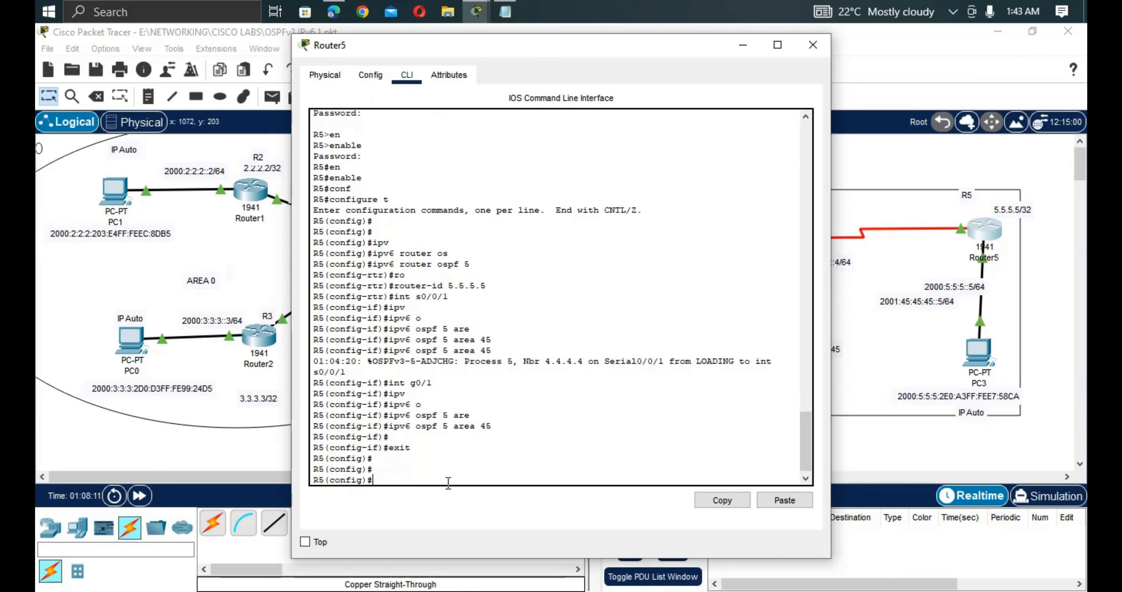
type("exit")
key("Return")
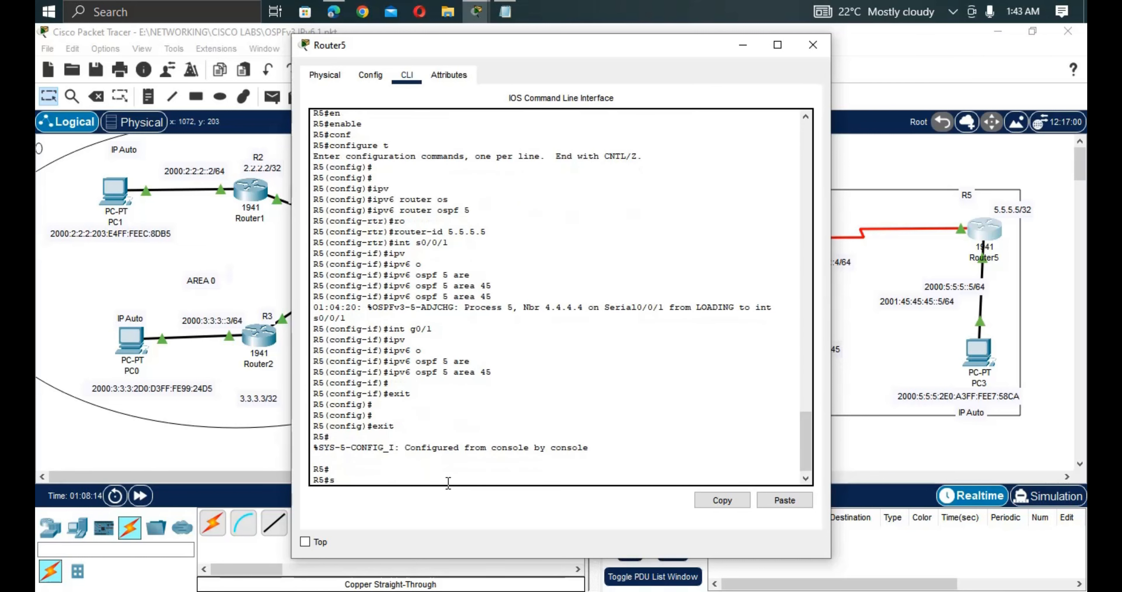
Run 'show ipv6 ospf neighbor' on Router5 and highlight 4.4.4.4 FULL on Serial0/0/1.
type("sh")
key("Tab")
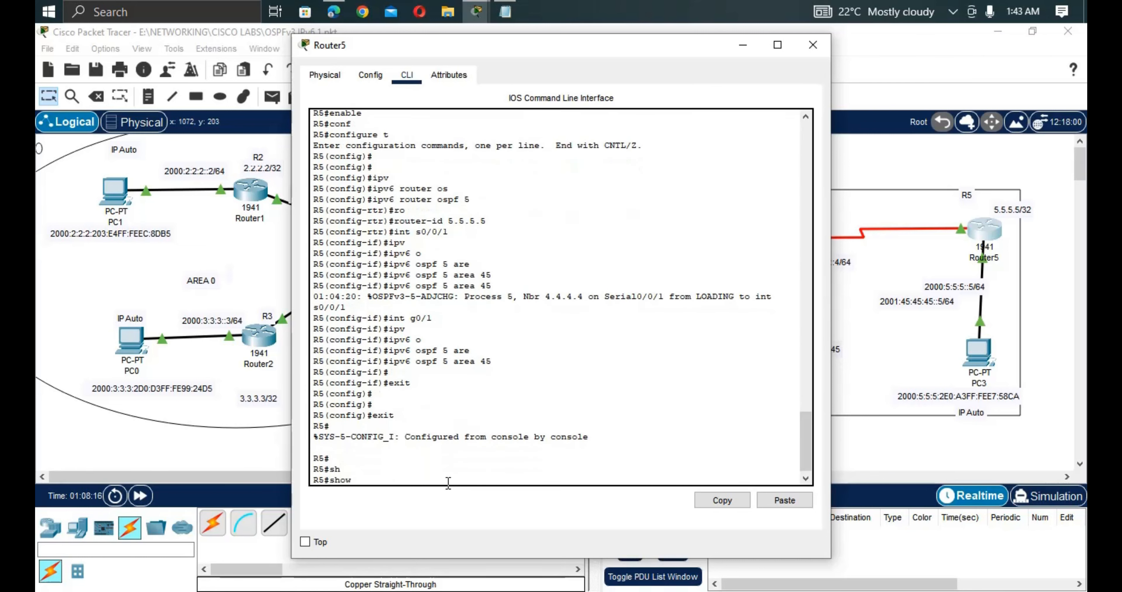
type("p")
key("Tab")
type("v")
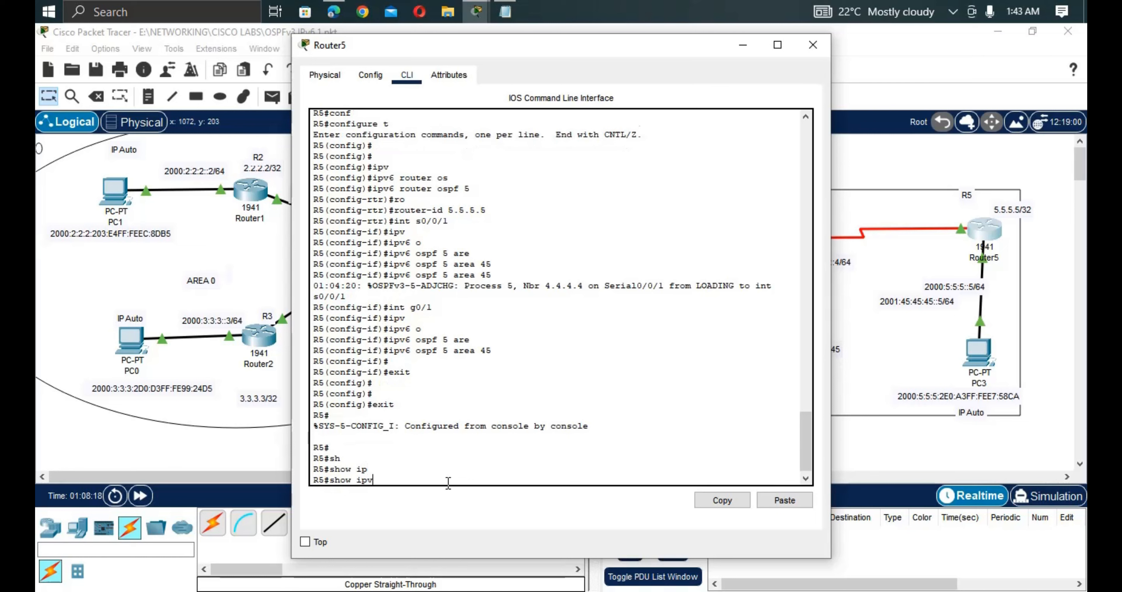
key("Tab")
type("o")
key("Tab")
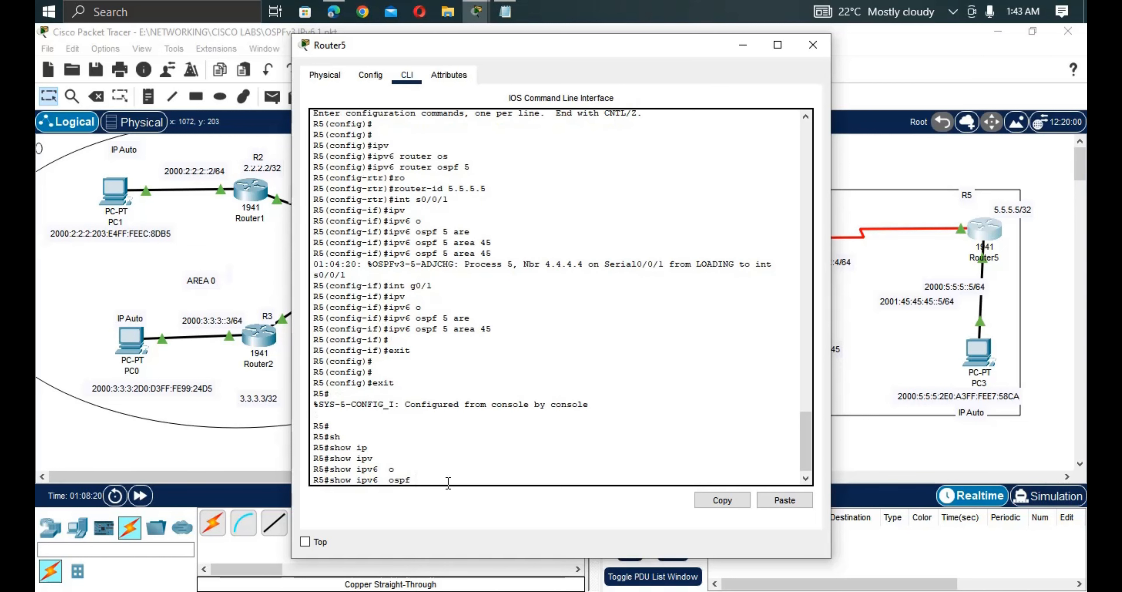
type("n")
key("Tab")
key("Return")
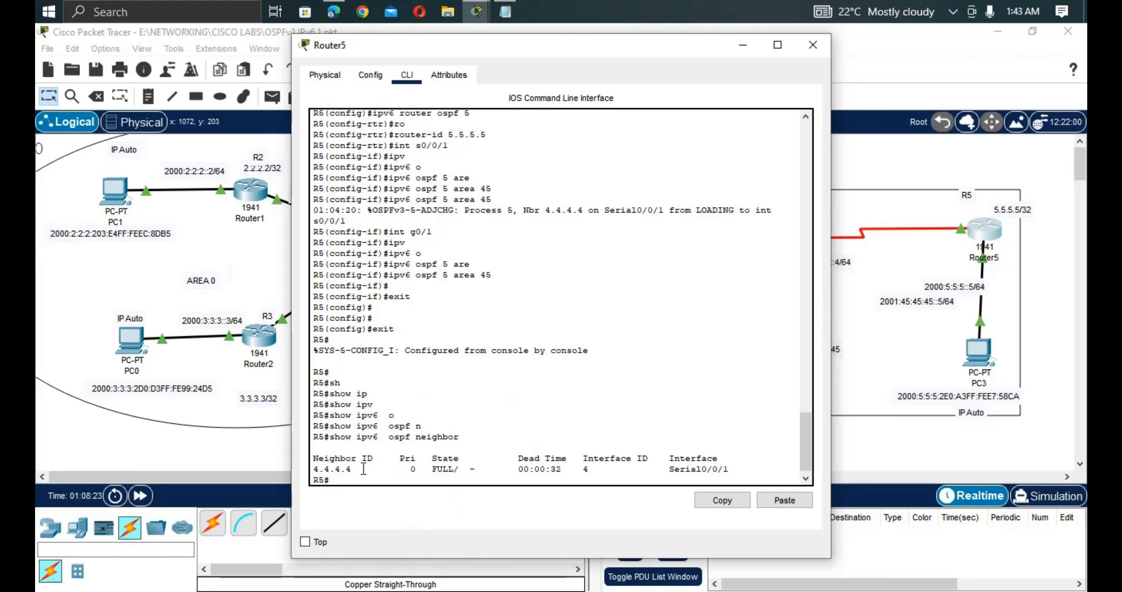
left_click_drag(360, 470, 308, 471)
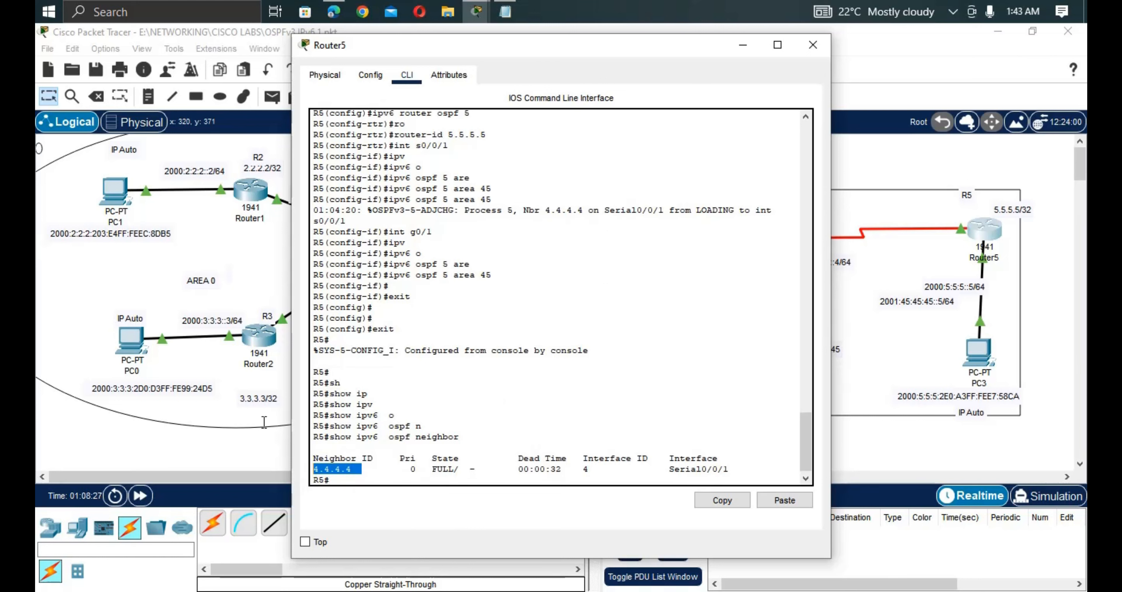
left_click(222, 364)
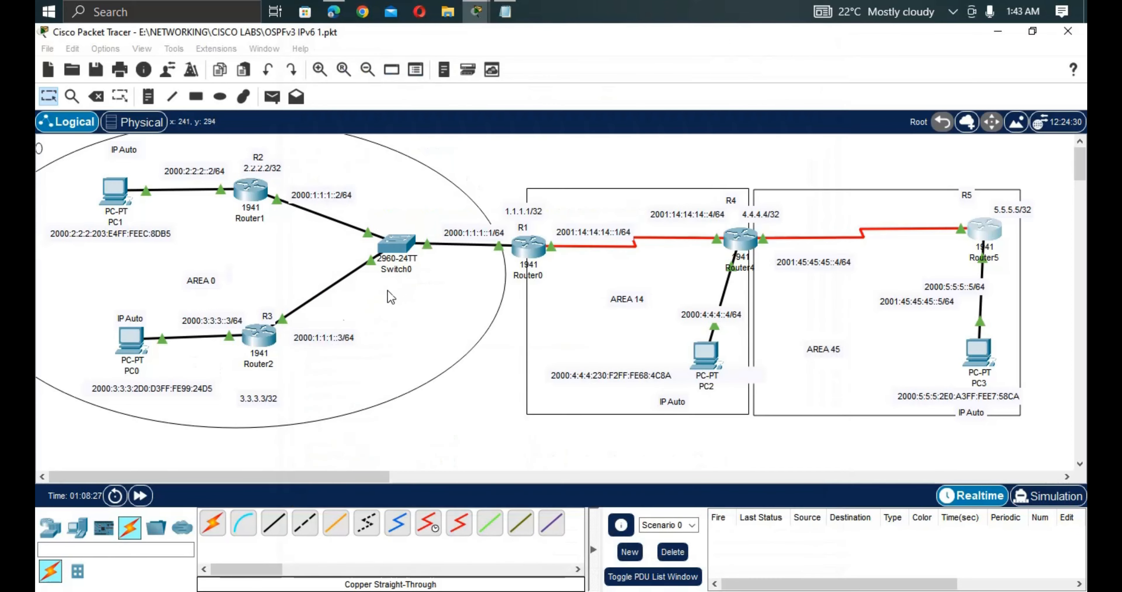
Return Router0 to privileged mode and run 'show ipv6 ospf neighbor'.
left_click(528, 248)
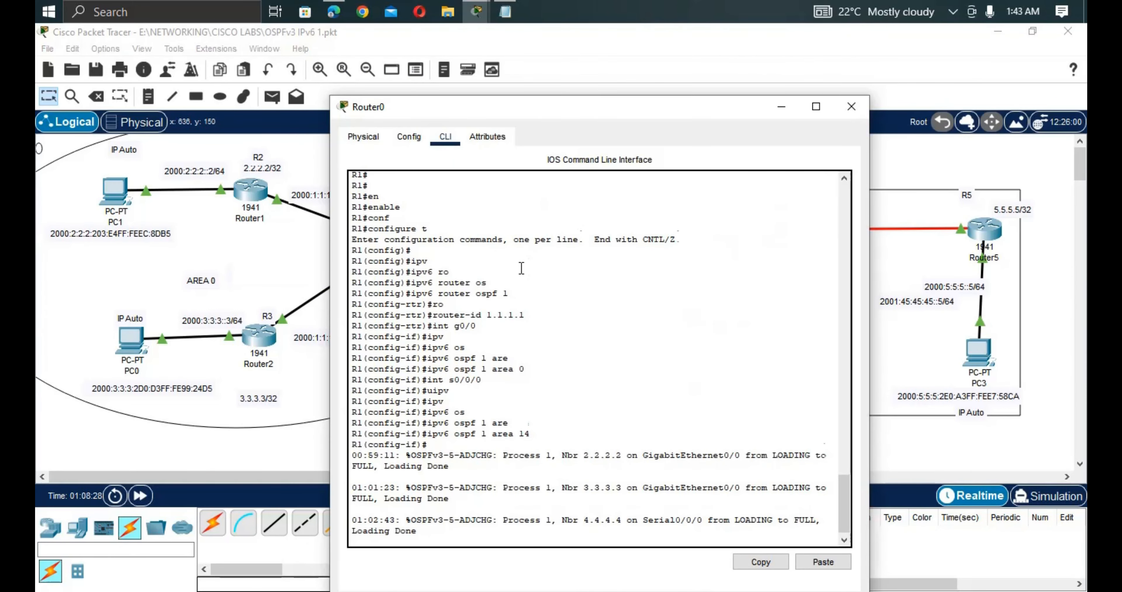
key("Return")
key("Return")
key("Return")
key("Return")
type("e")
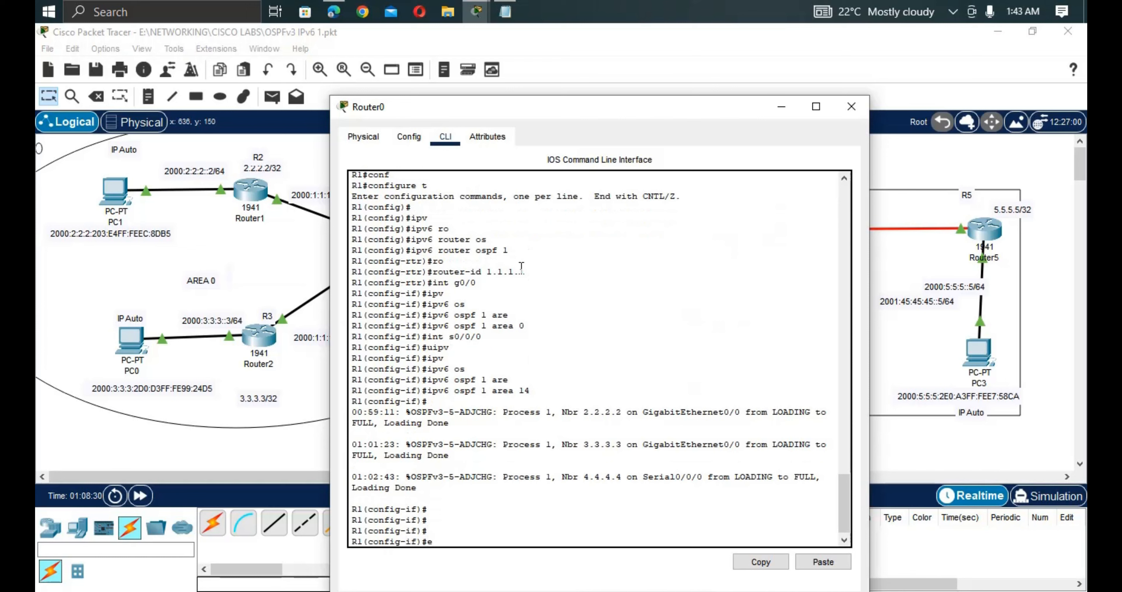
type("xit")
key("Return")
key("Return")
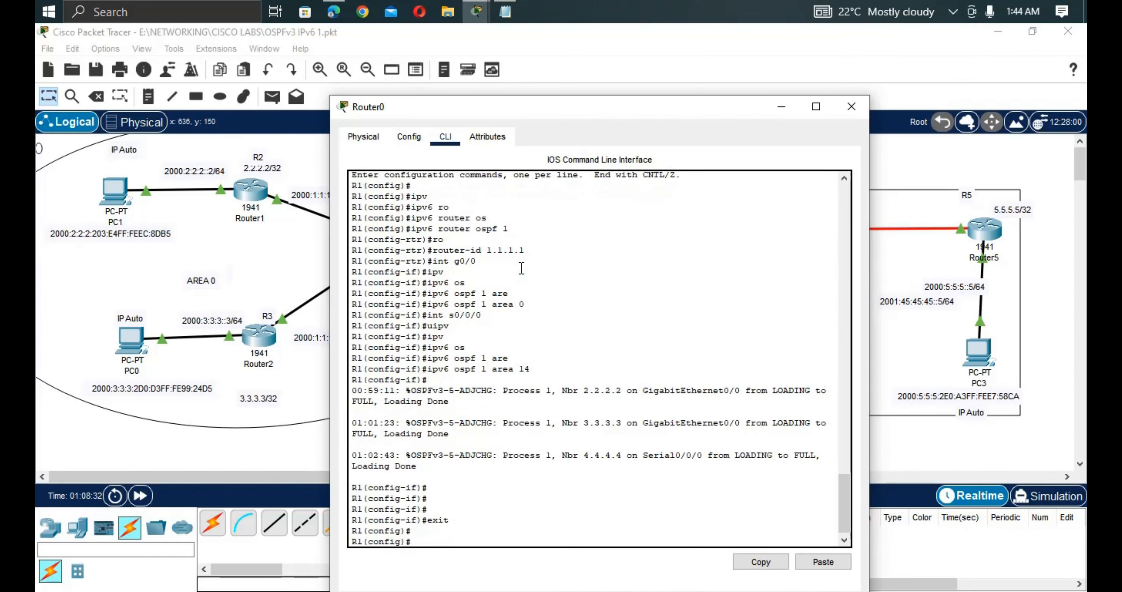
type("exit")
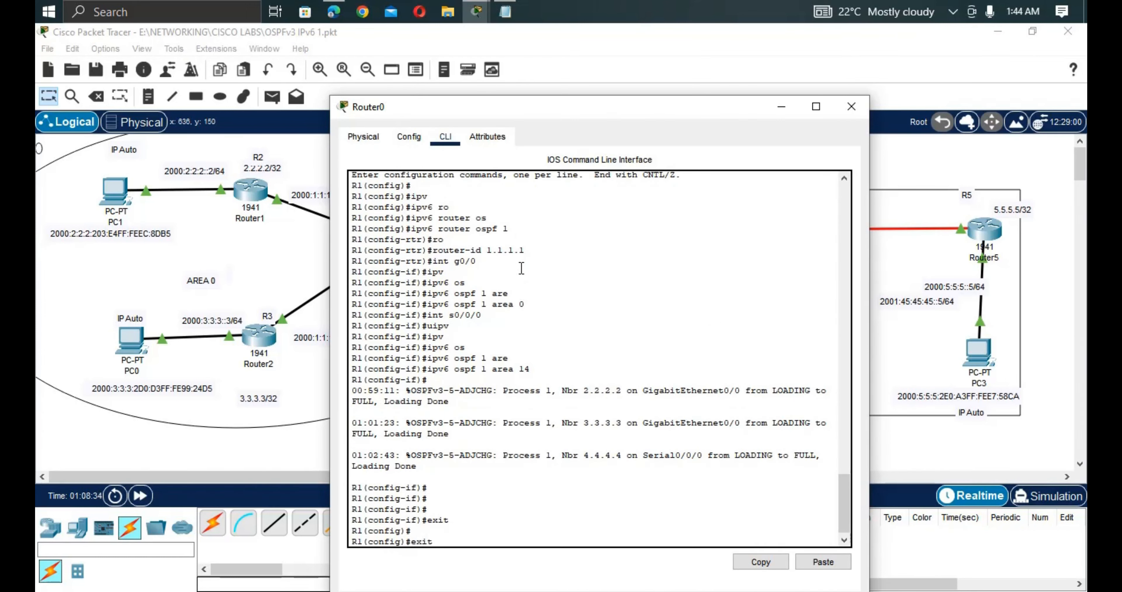
key("Return")
key("Return")
type("s")
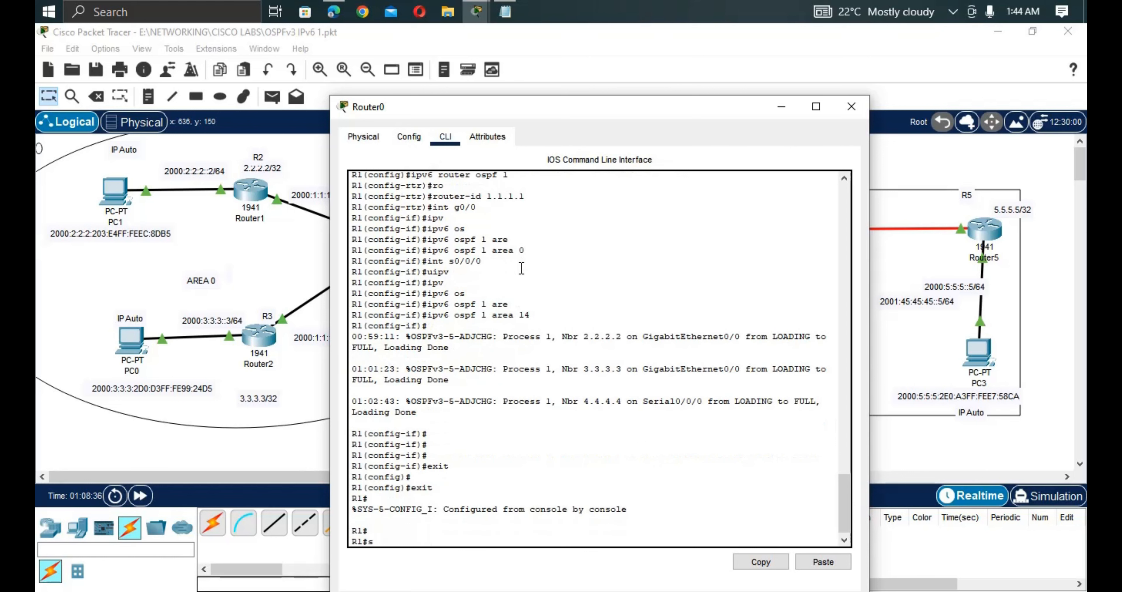
type("h ipv")
key("Tab")
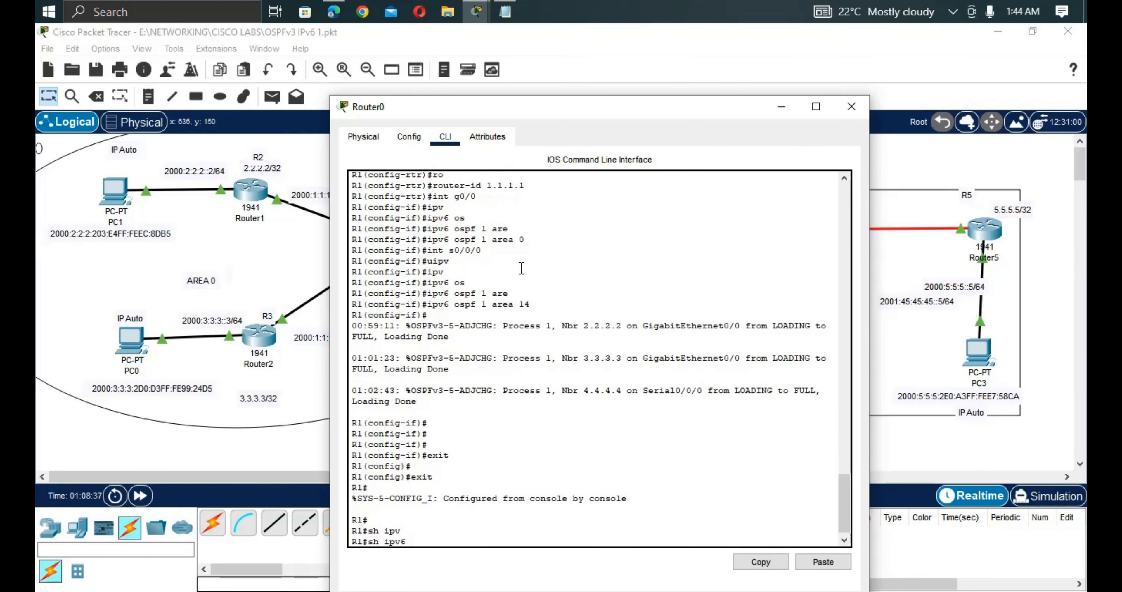
type("o")
key("Tab")
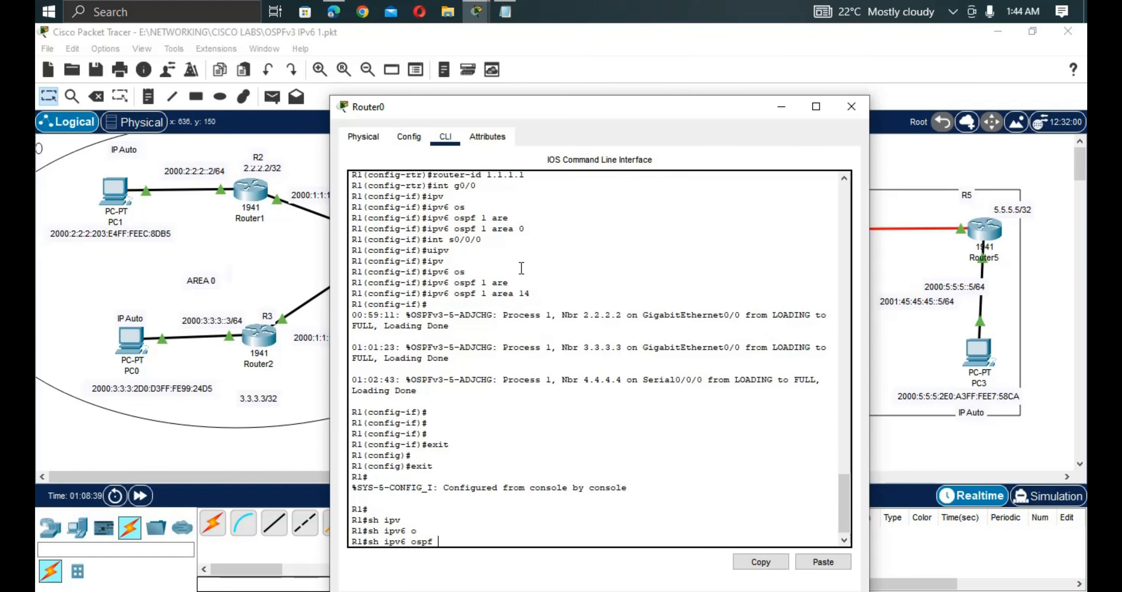
type("n")
key("Tab")
key("Return")
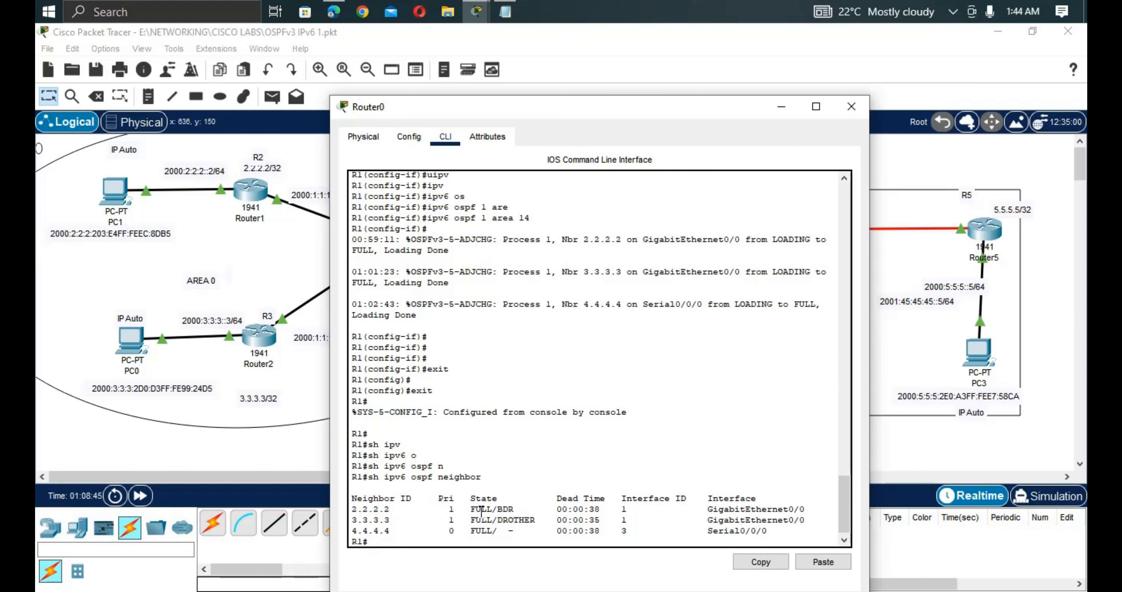
Highlight 2.2.2.2 FULL/BDR, 3.3.3.3 FULL/DROTHER and 4.4.4.4 FULL, then close Router0's window.
left_click_drag(519, 510, 454, 510)
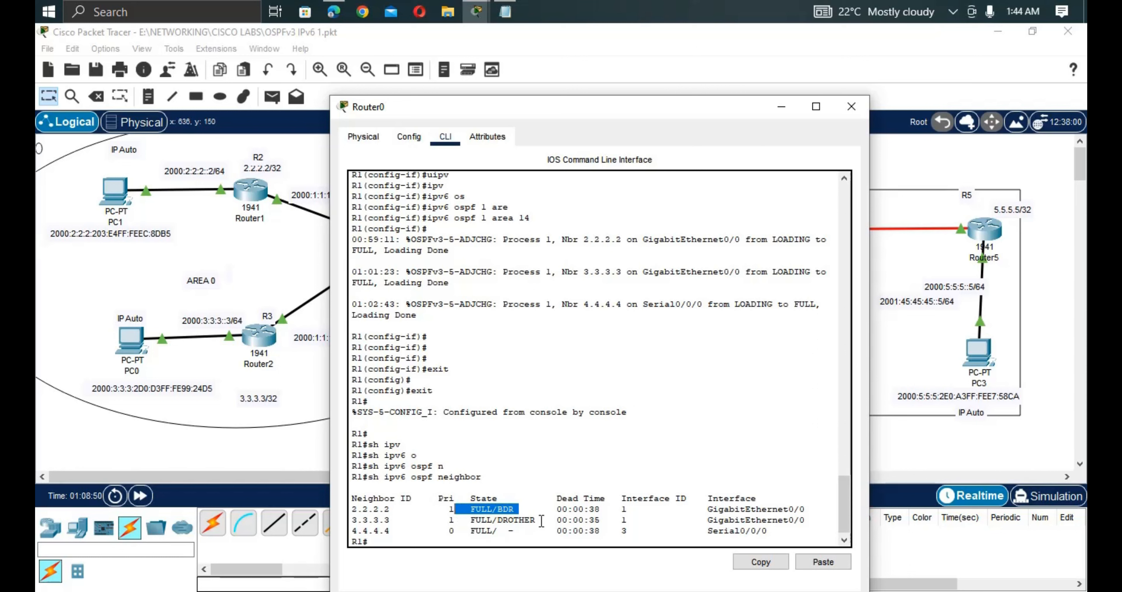
left_click_drag(541, 521, 483, 521)
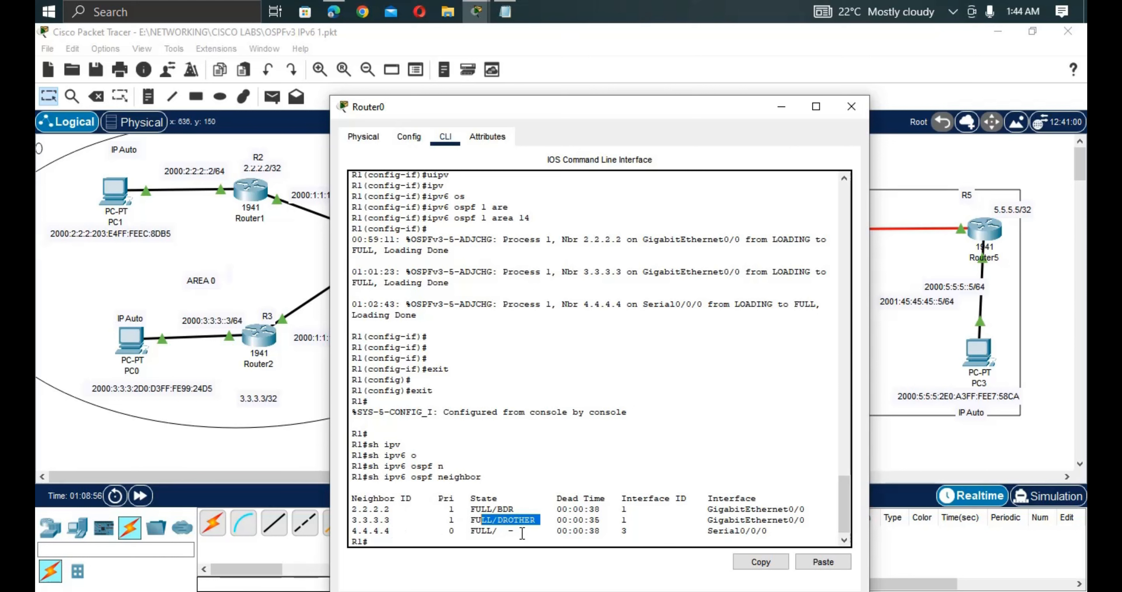
left_click_drag(519, 532, 464, 531)
left_click(302, 398)
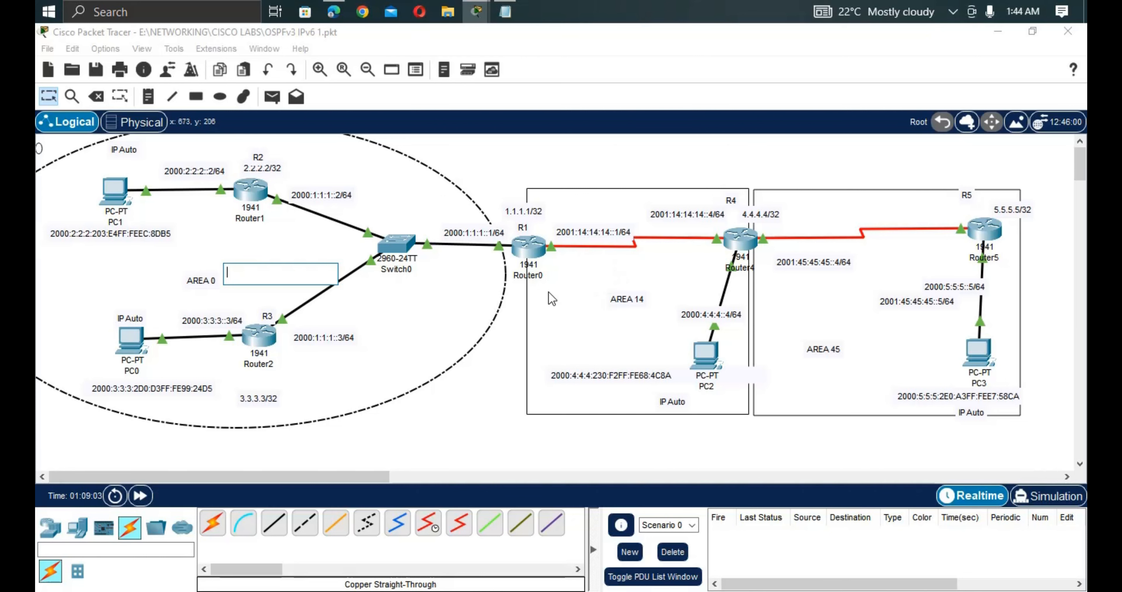
left_click(536, 255)
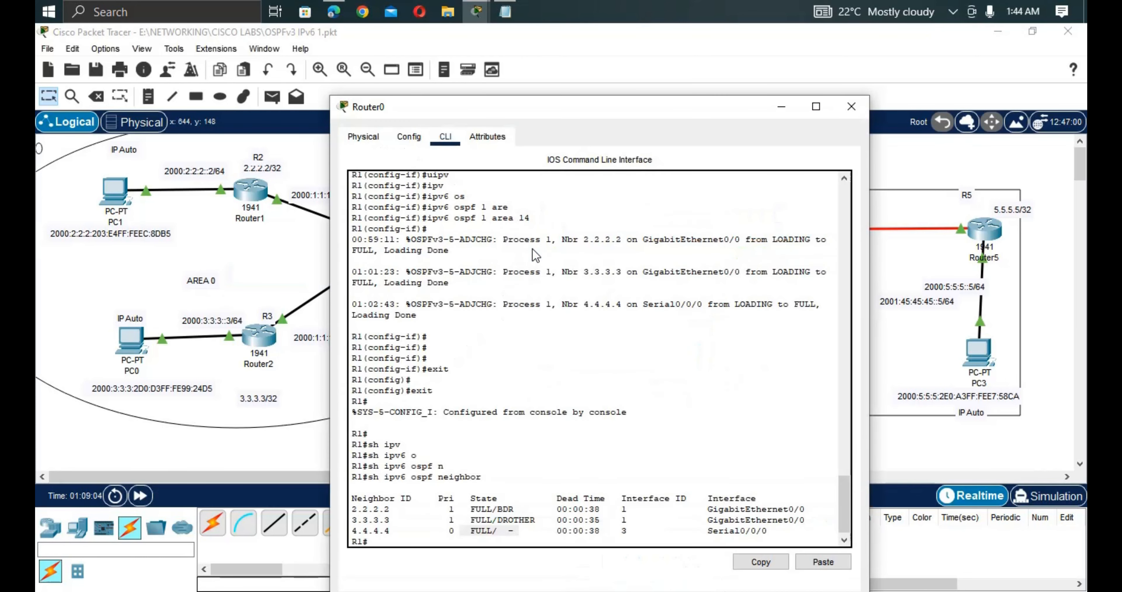
left_click_drag(461, 531, 519, 532)
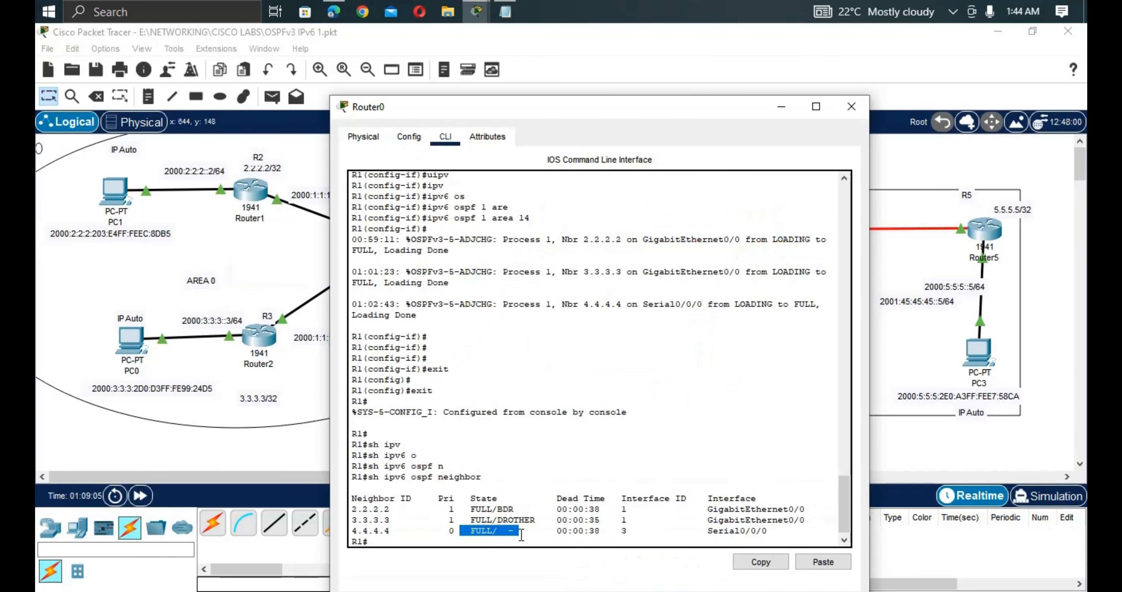
left_click(304, 444)
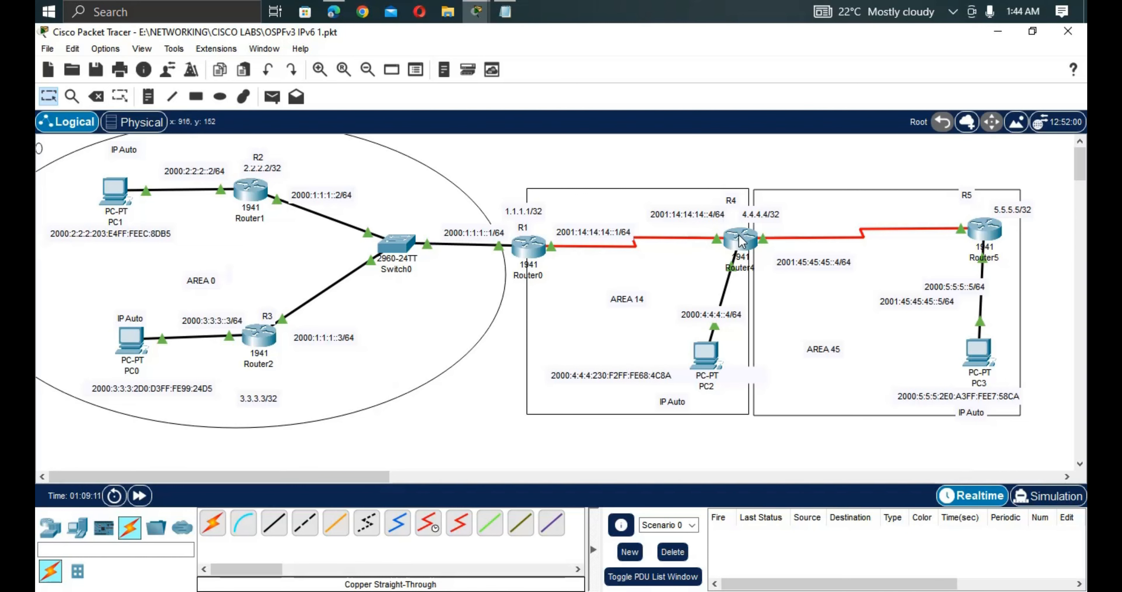
Return Router4 to privileged mode and run 'sh ipv6 int brief'.
left_click(743, 251)
key("Return")
key("Return")
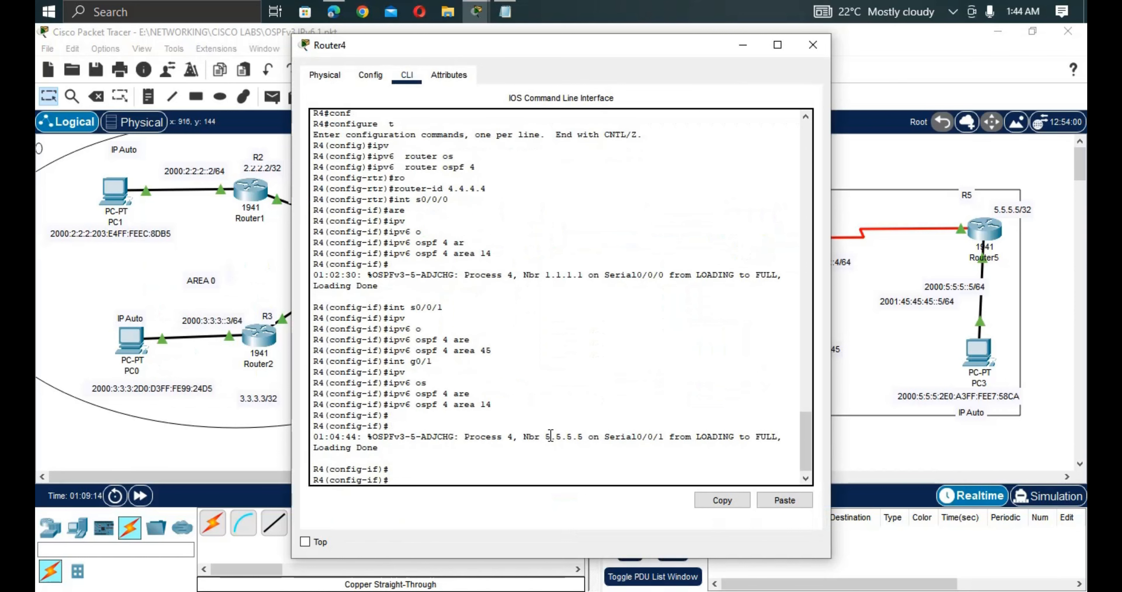
type("exit")
key("Return")
key("Return")
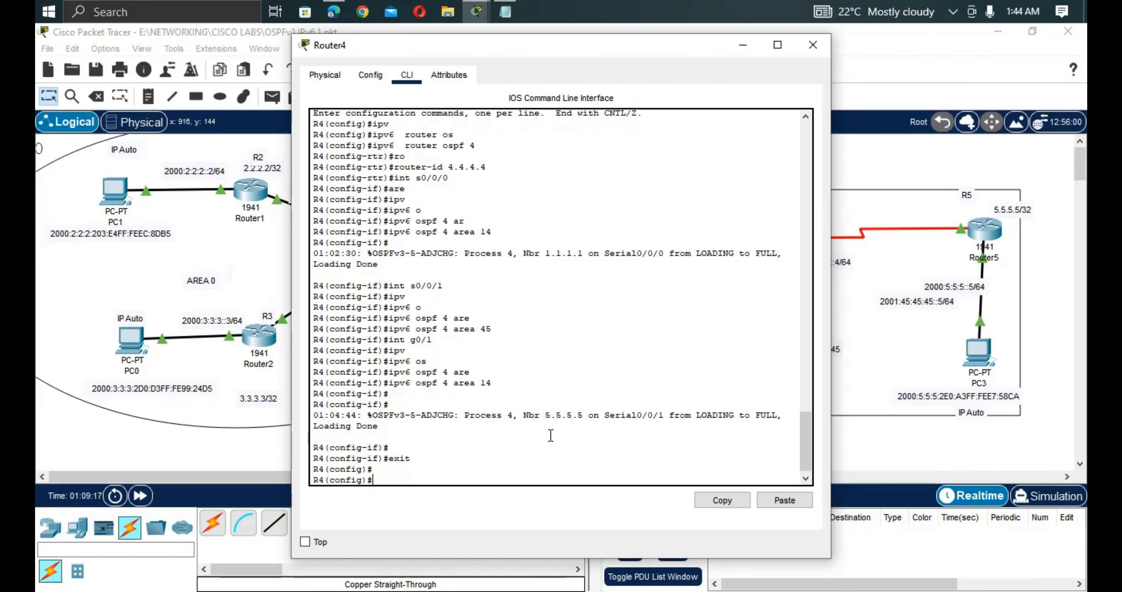
type("exit")
key("Return")
type("sh")
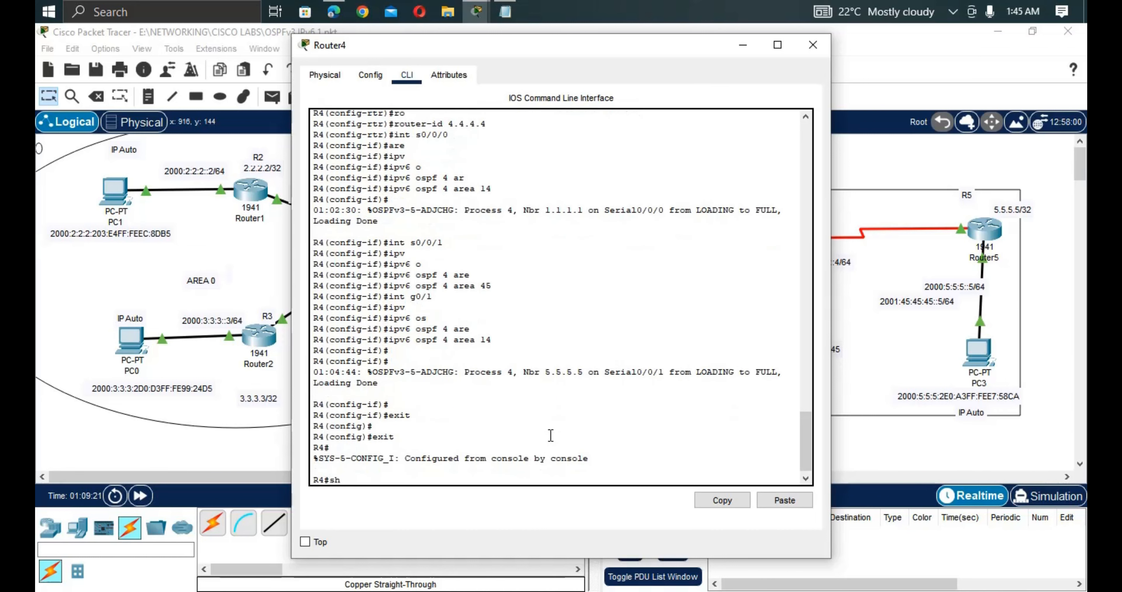
type(" ipv")
key("Tab")
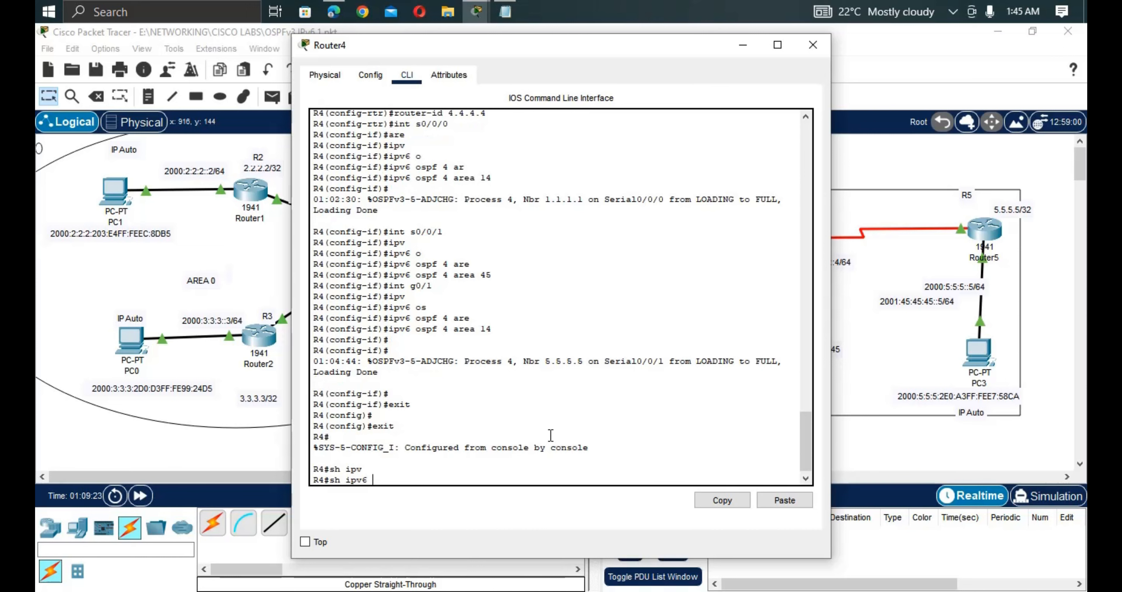
type("int b")
key("Tab")
key("Return")
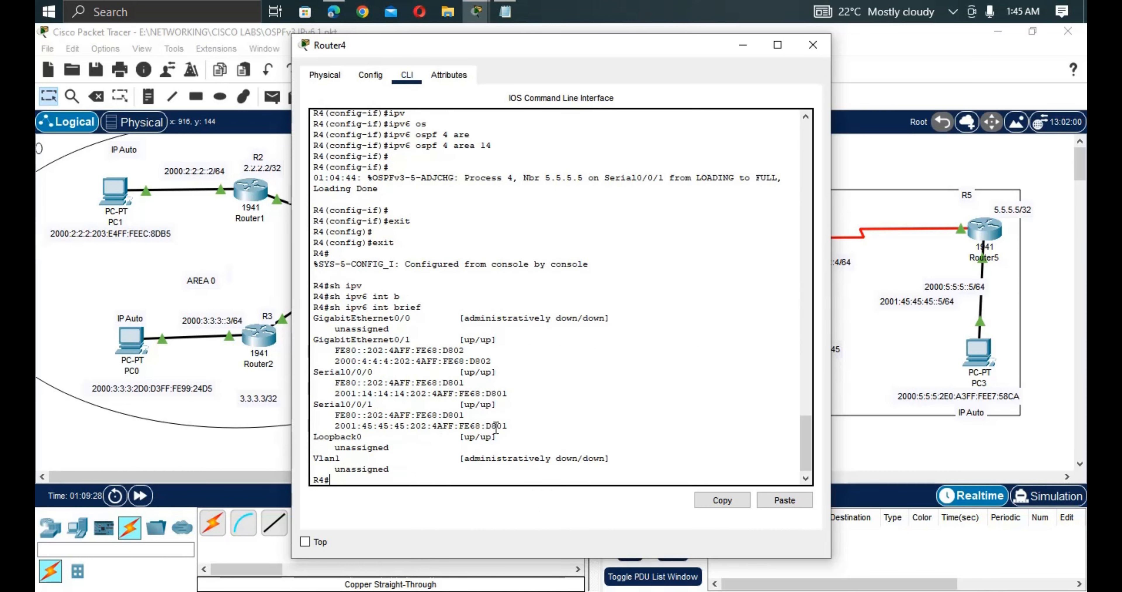
Copy Router4's Serial0/0/0 address 2001:14:14:14:202:4AFF:FE68:D801 from the listing.
left_click_drag(495, 50, 471, 76)
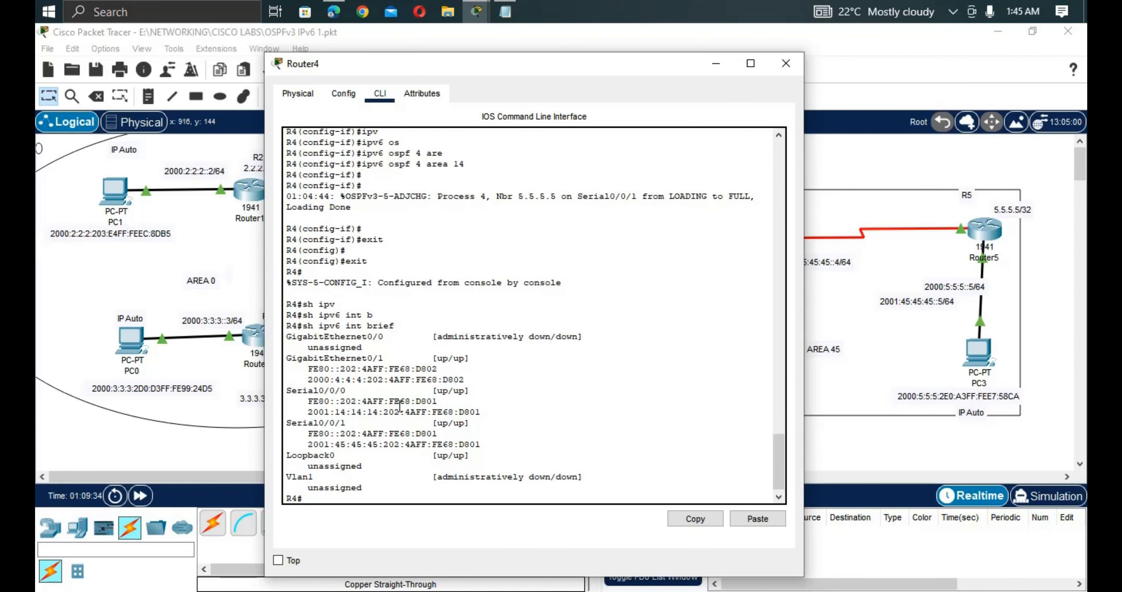
left_click_drag(481, 412, 306, 412)
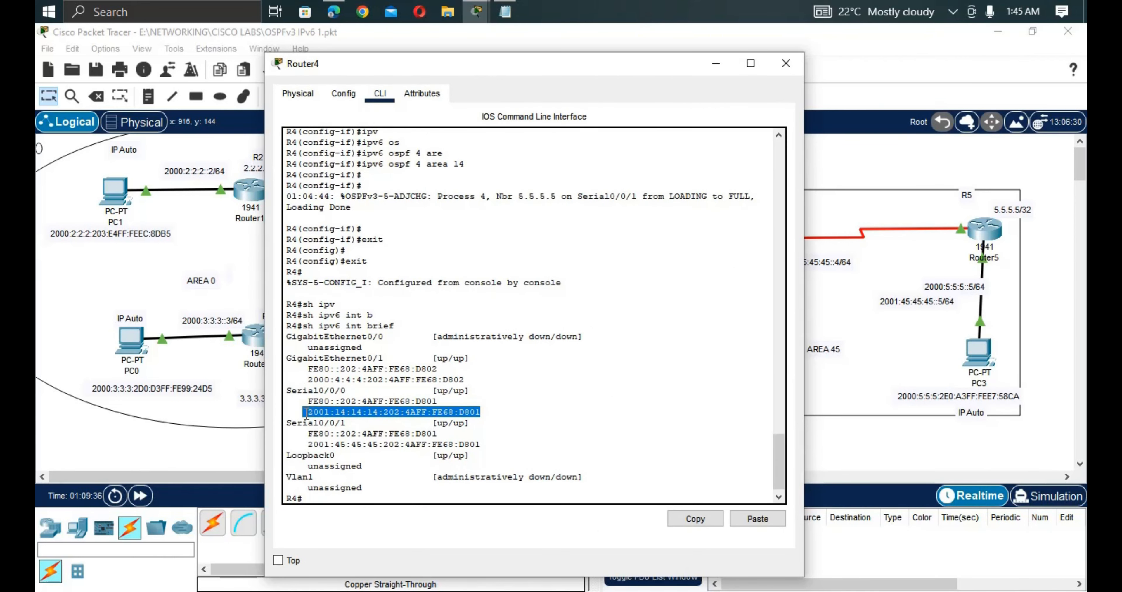
right_click(351, 411)
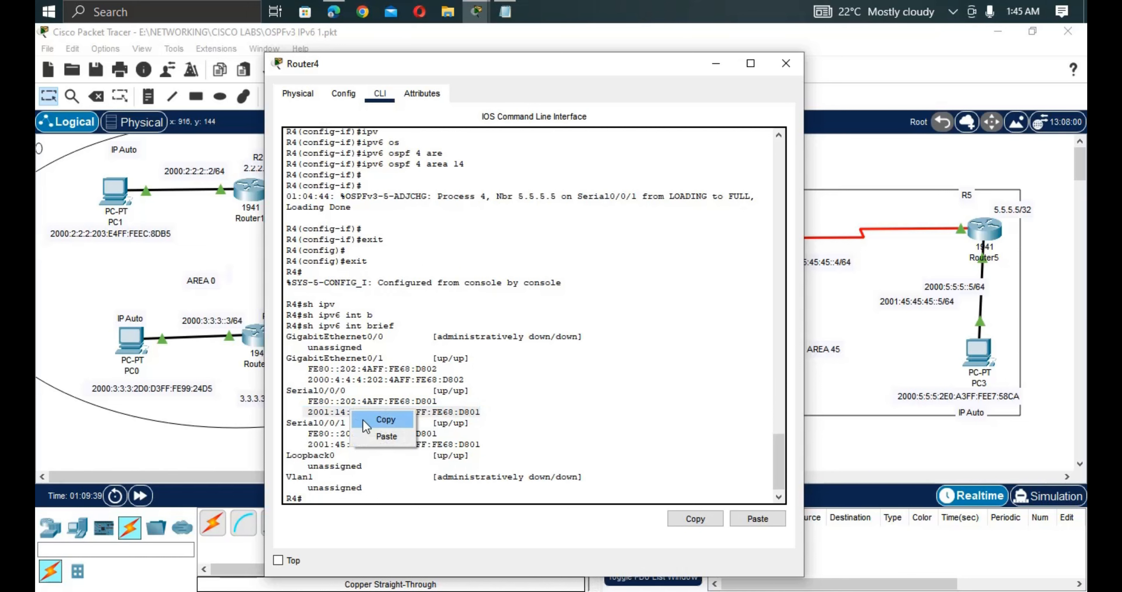
left_click(366, 419)
left_click(62, 211)
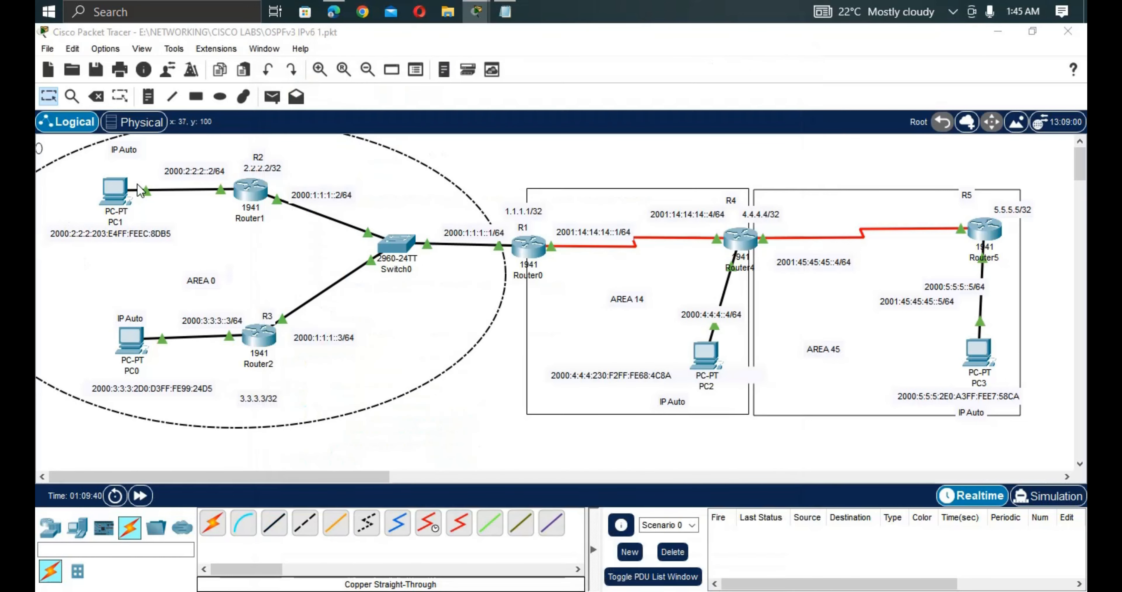
From PC1's command prompt, ping the pasted address 2001:14:14:14:202:4AFF:FE68:D801 and get four replies.
left_click(118, 191)
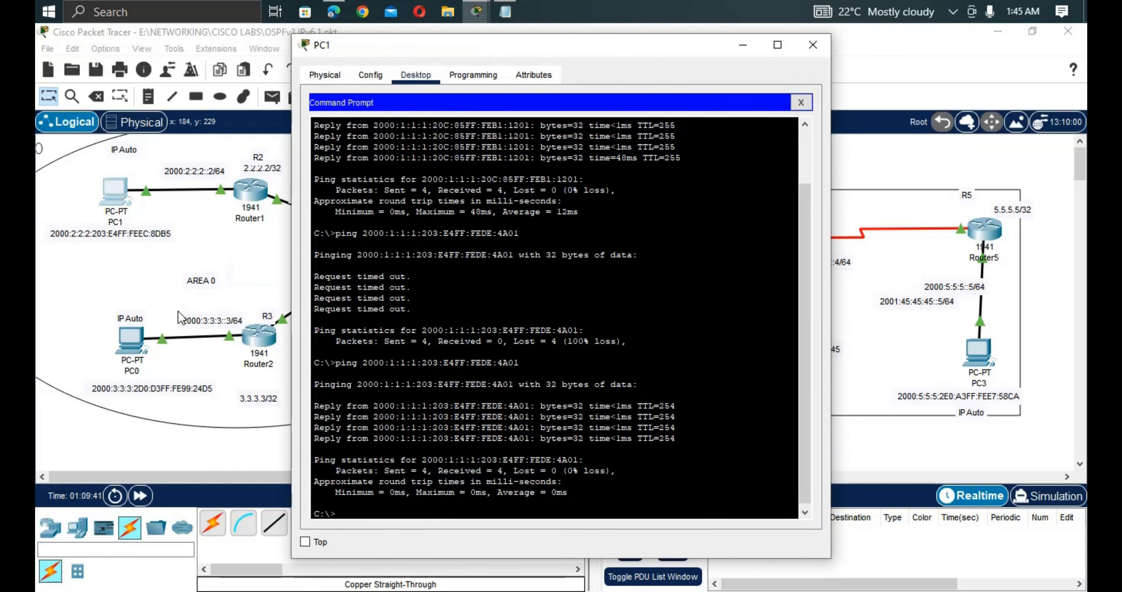
type("pi")
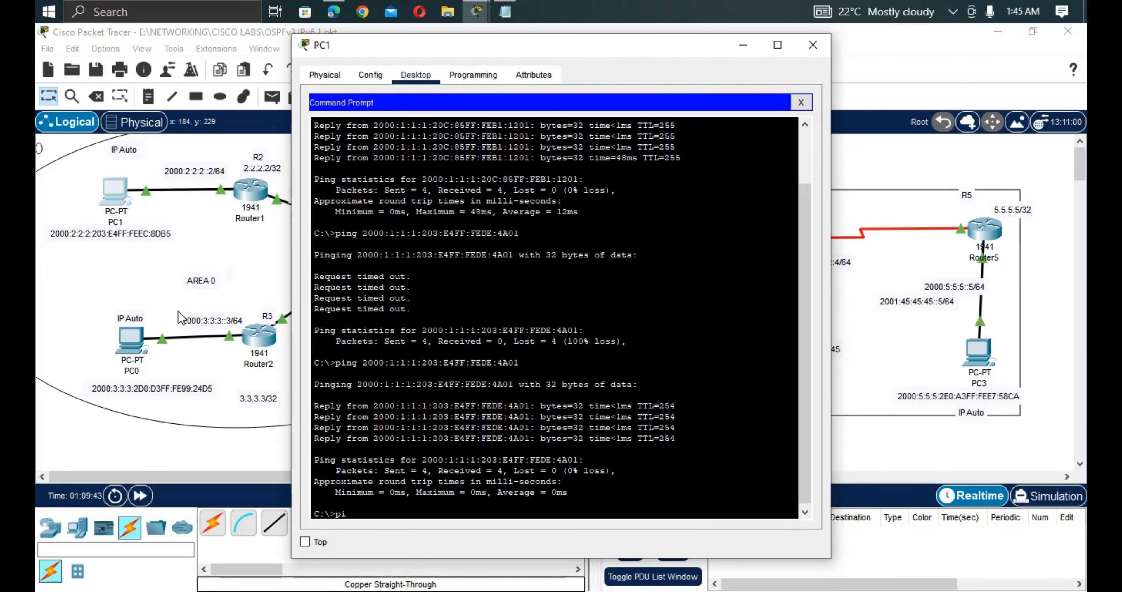
type("ng")
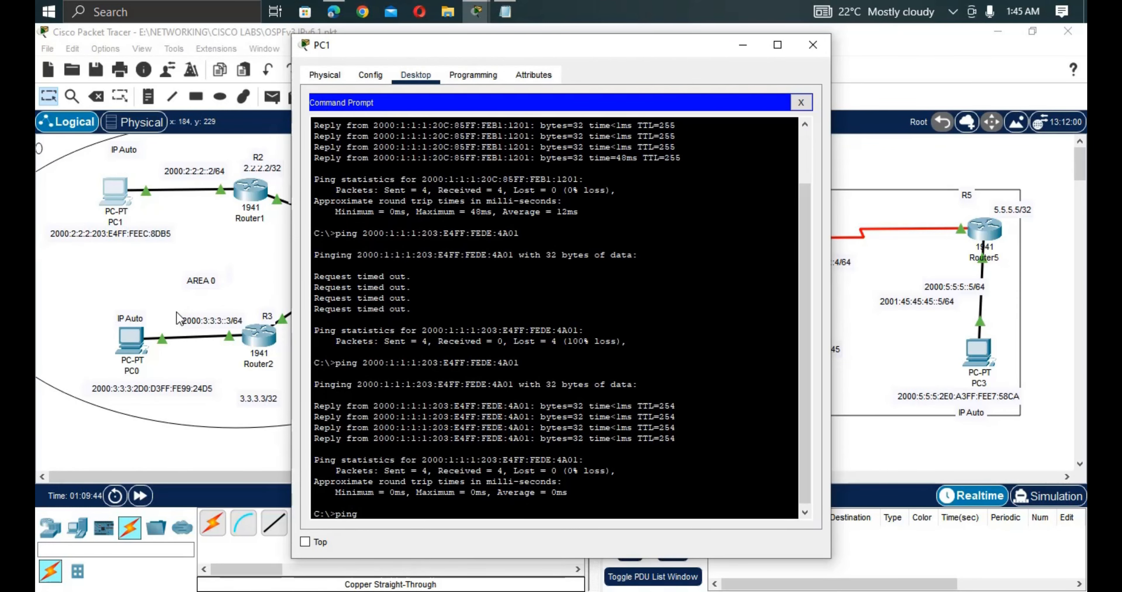
right_click(397, 458)
left_click(421, 479)
key("Return")
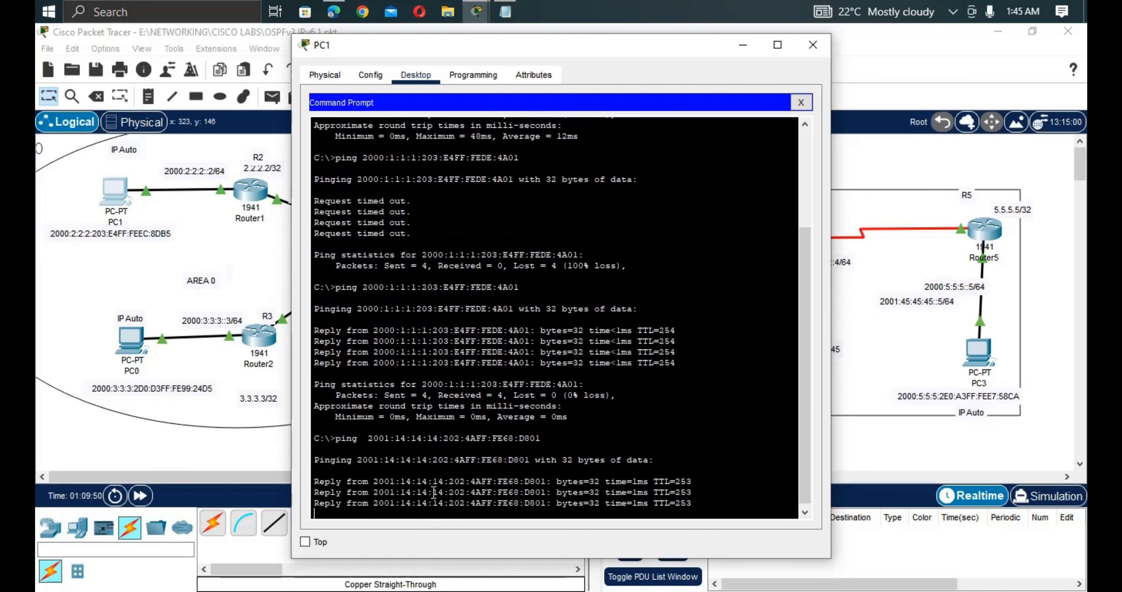
left_click(211, 466)
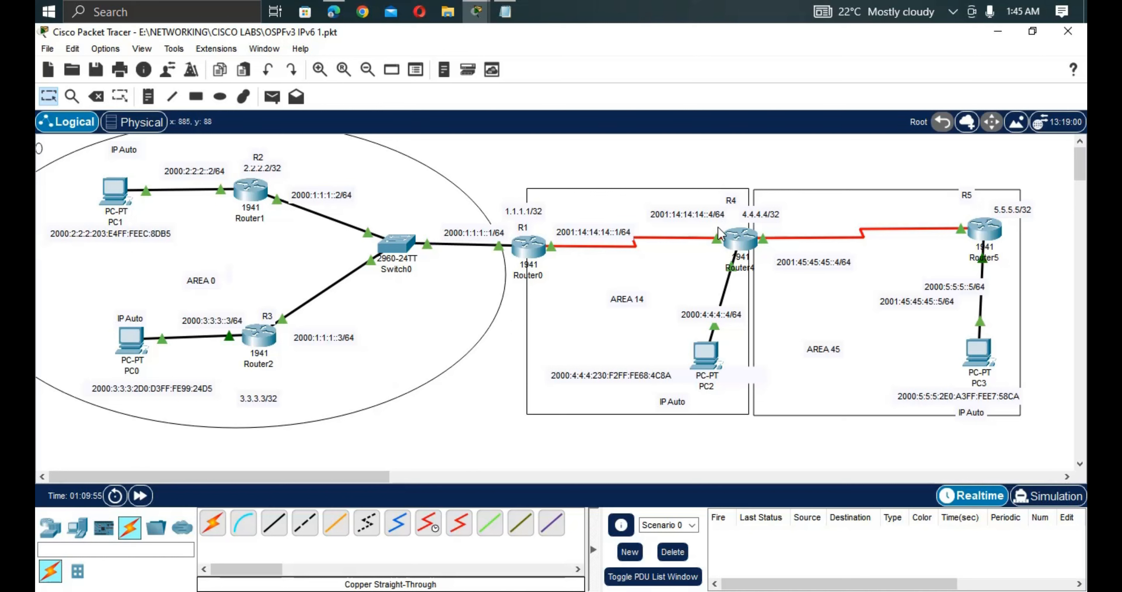
Finish Router4's note, move PC2's note beside AREA 14 and select its address 2000:4:4:4:230:F2FF:FE68:4C8A.
double_click(701, 220)
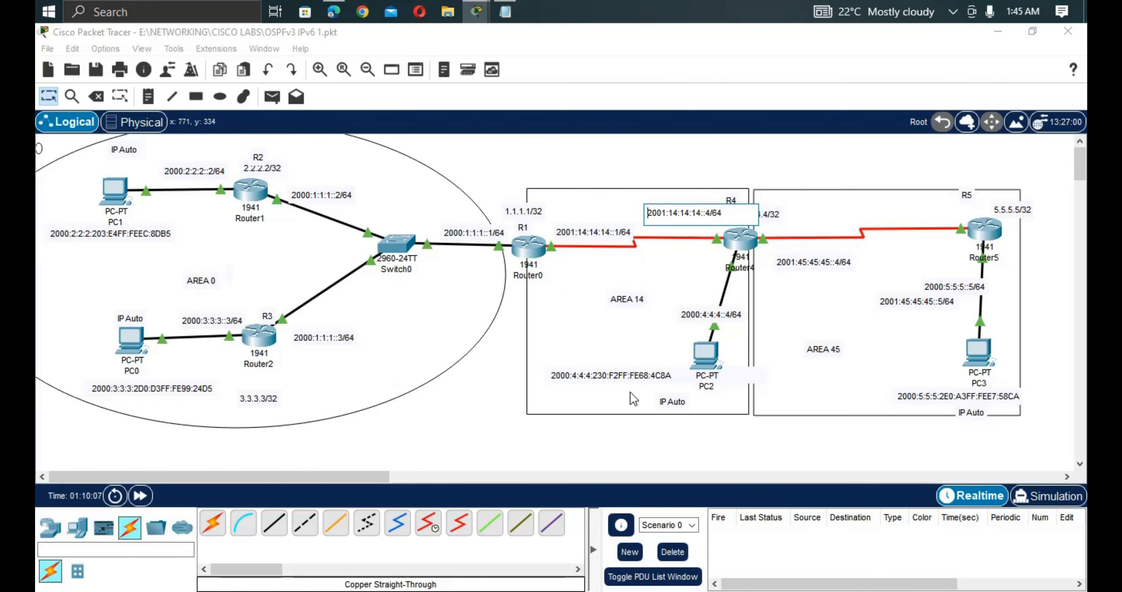
left_click(670, 386)
left_click_drag(670, 377, 758, 302)
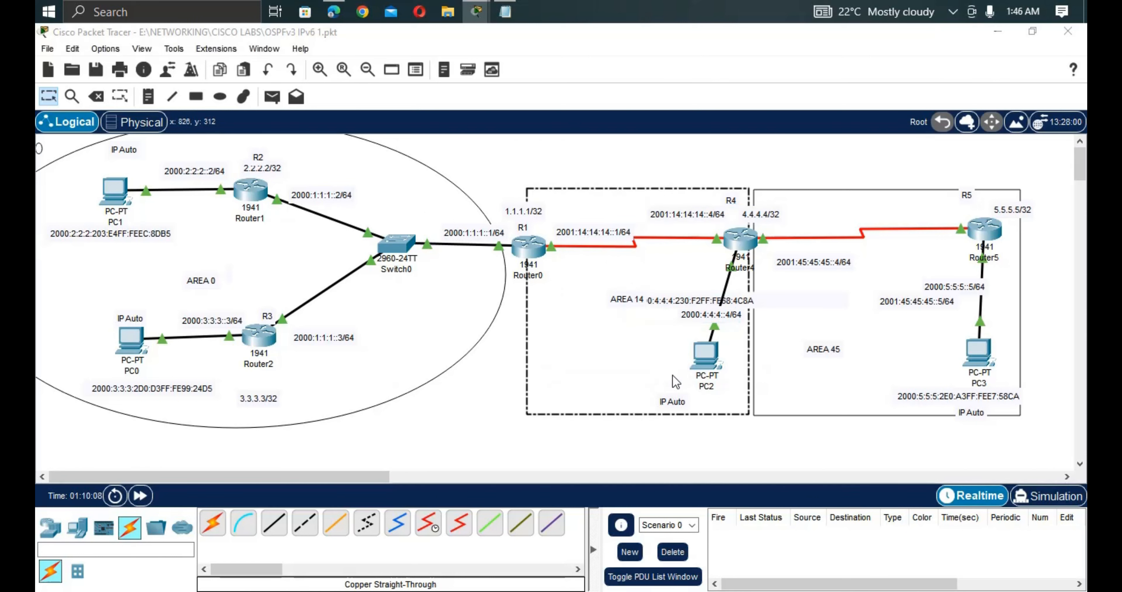
double_click(694, 300)
left_click_drag(630, 300, 658, 310)
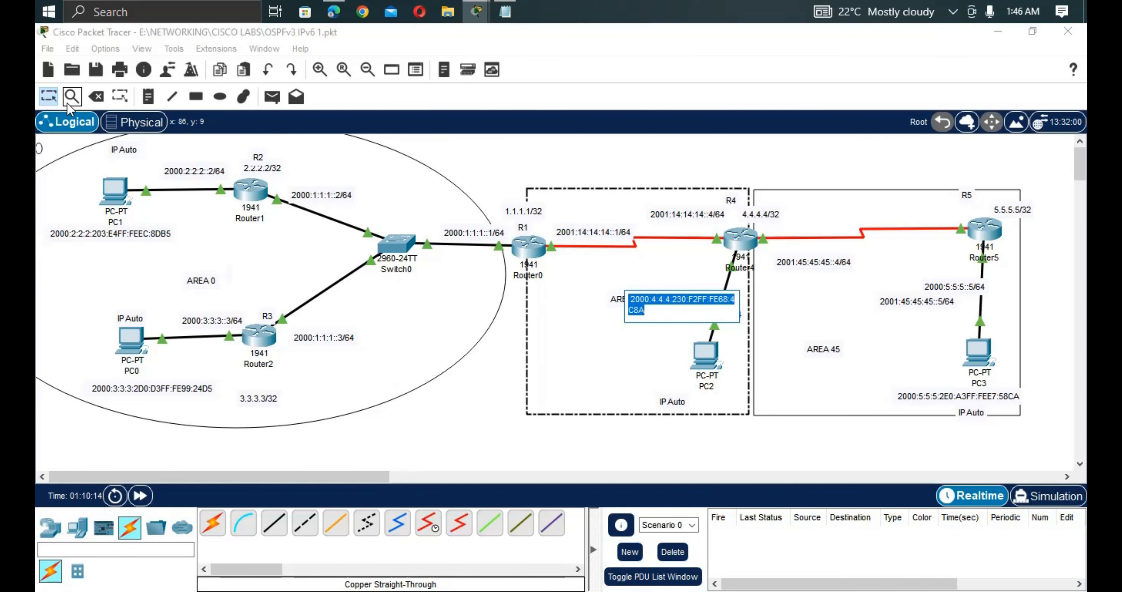
Ping PC2's 2000:4:4:4:230:F2FF:FE68:4C8A from PC1, then move PC2's note back below AREA 14.
left_click(113, 194)
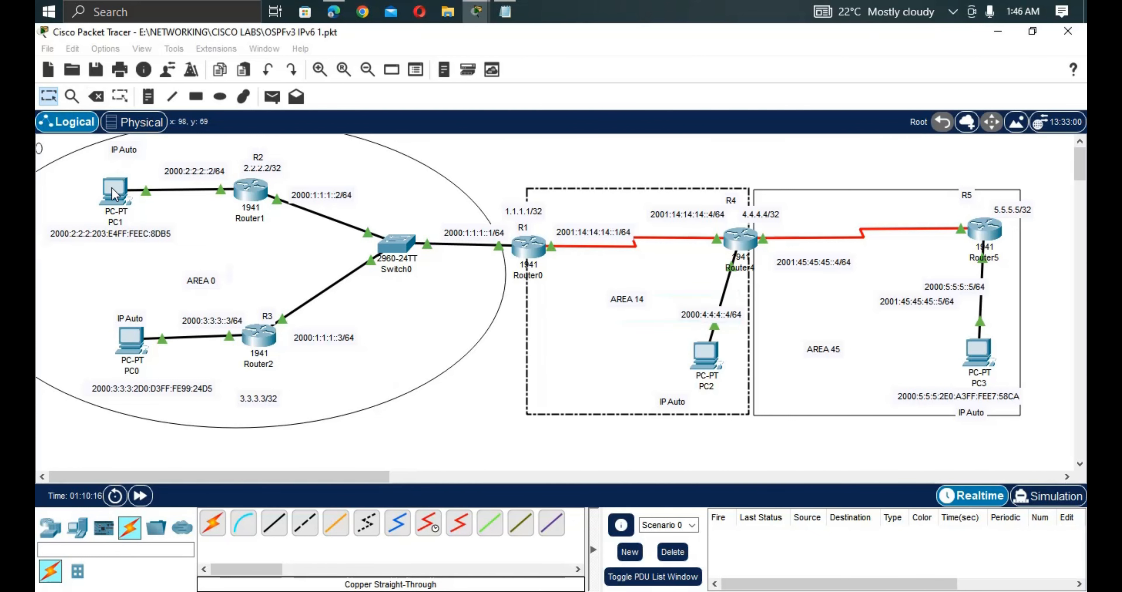
left_click(113, 193)
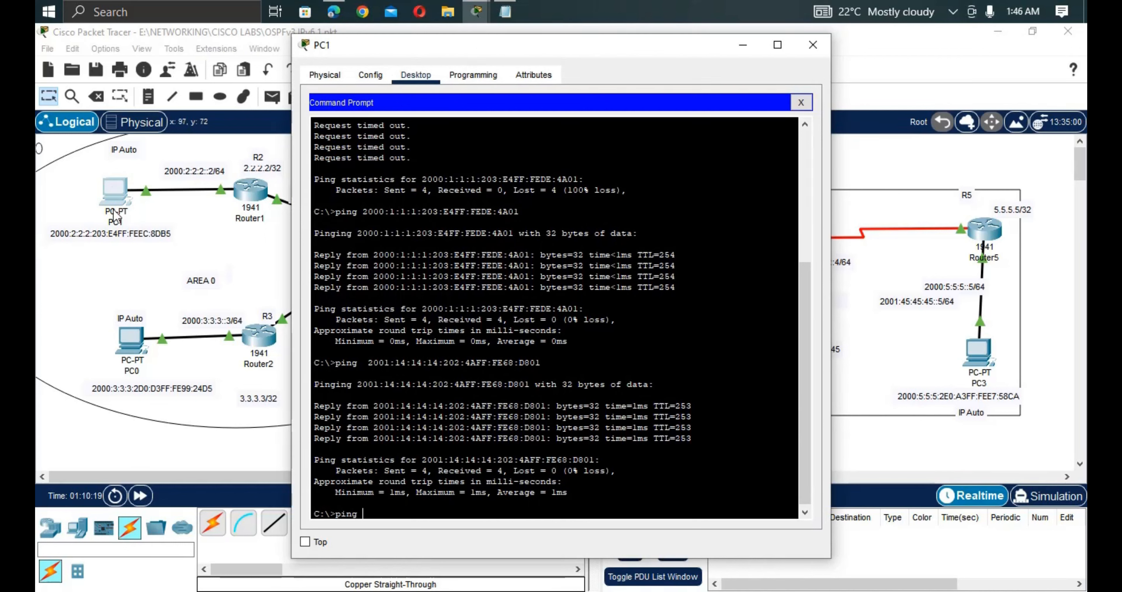
right_click(373, 510)
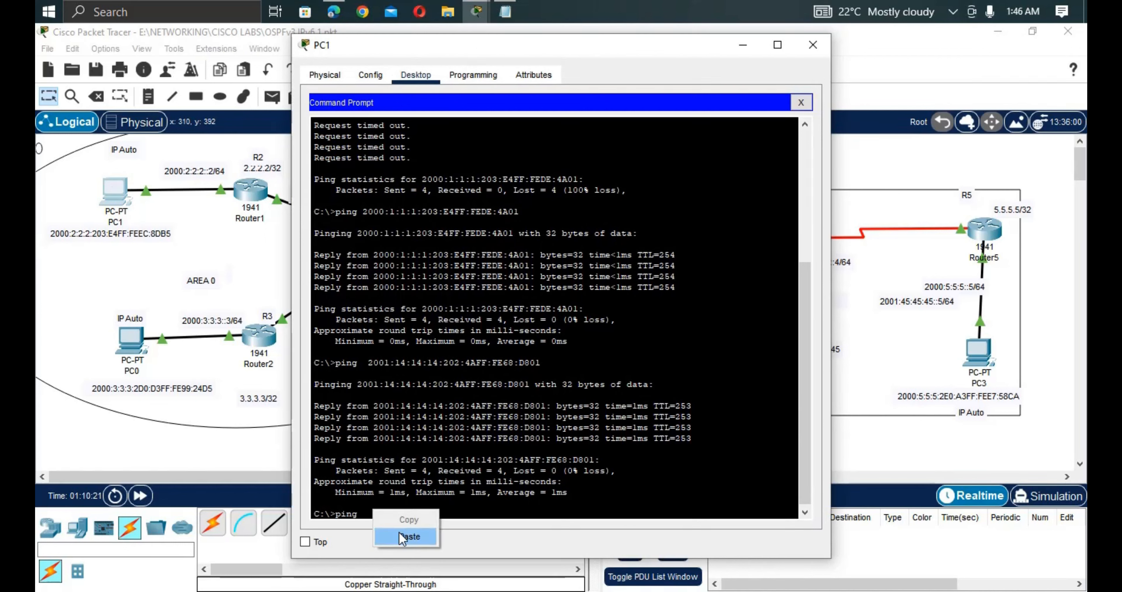
left_click(409, 537)
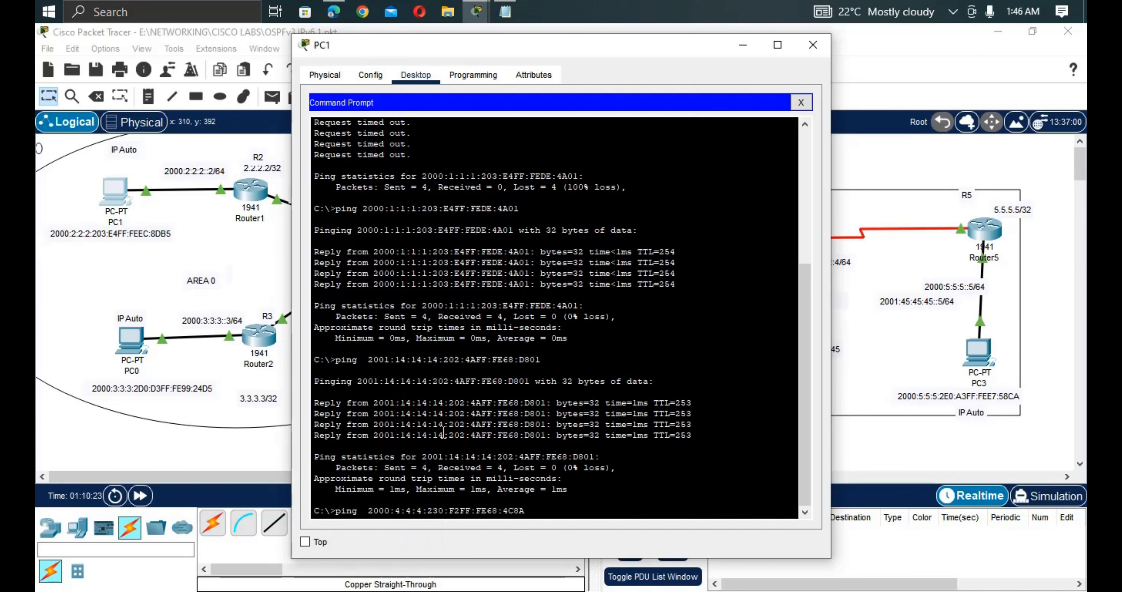
key("Return")
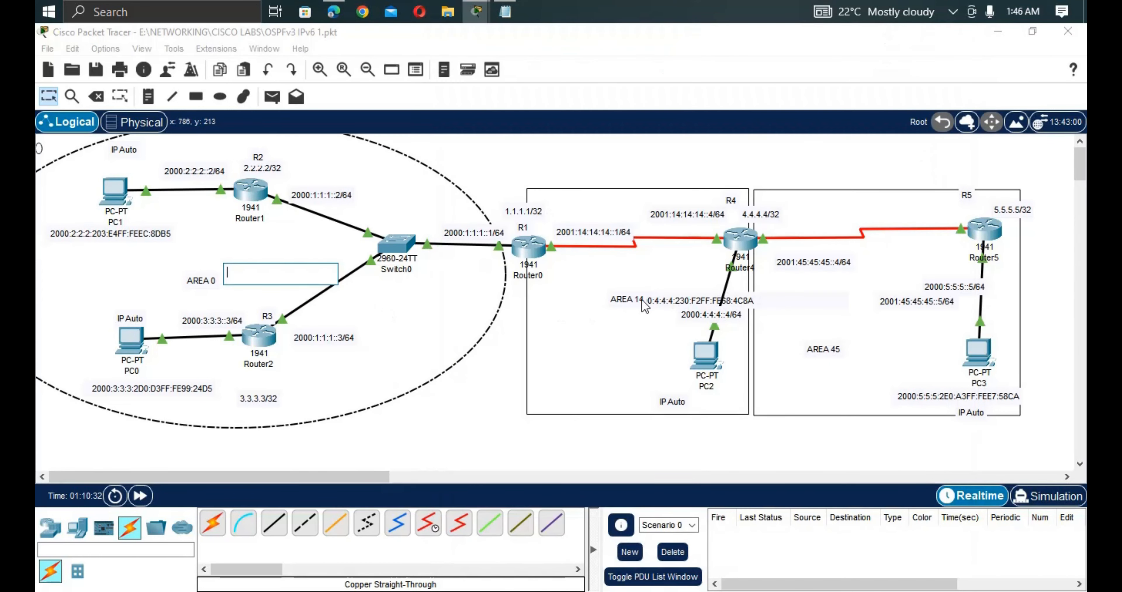
left_click_drag(689, 301, 590, 377)
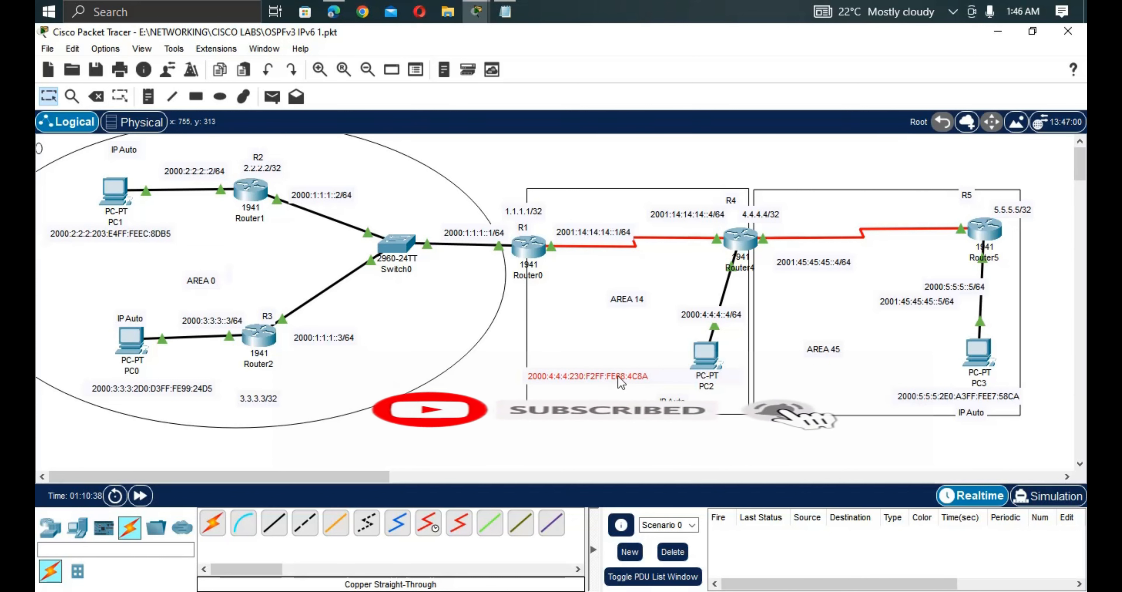
Copy Router4's Serial0/0/0 IPv6 address from its command-line output.
left_click(701, 359)
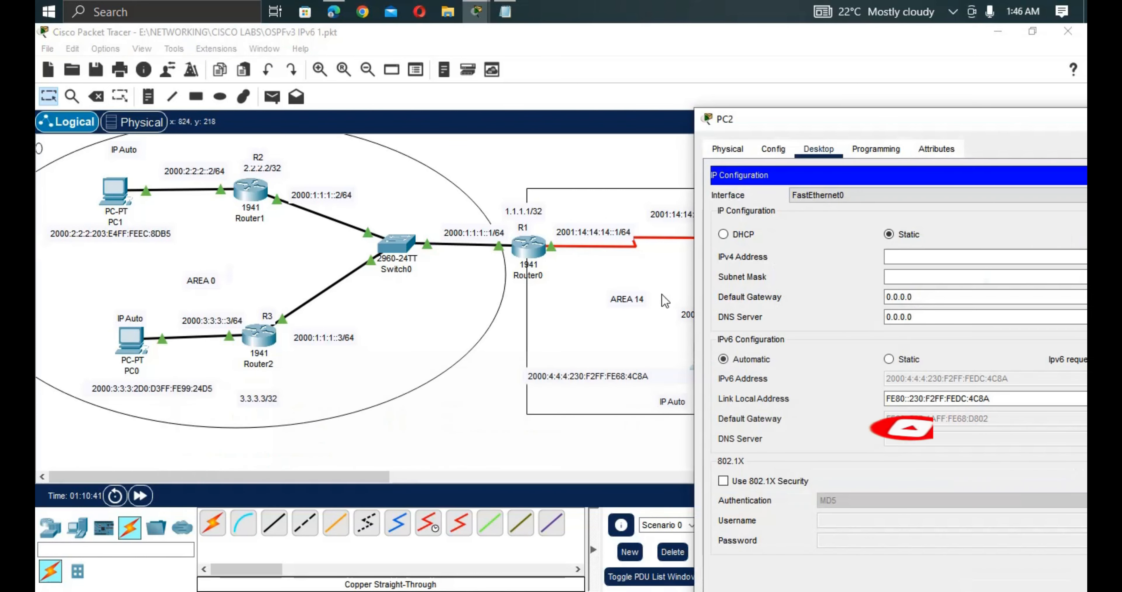
left_click(660, 294)
left_click(738, 242)
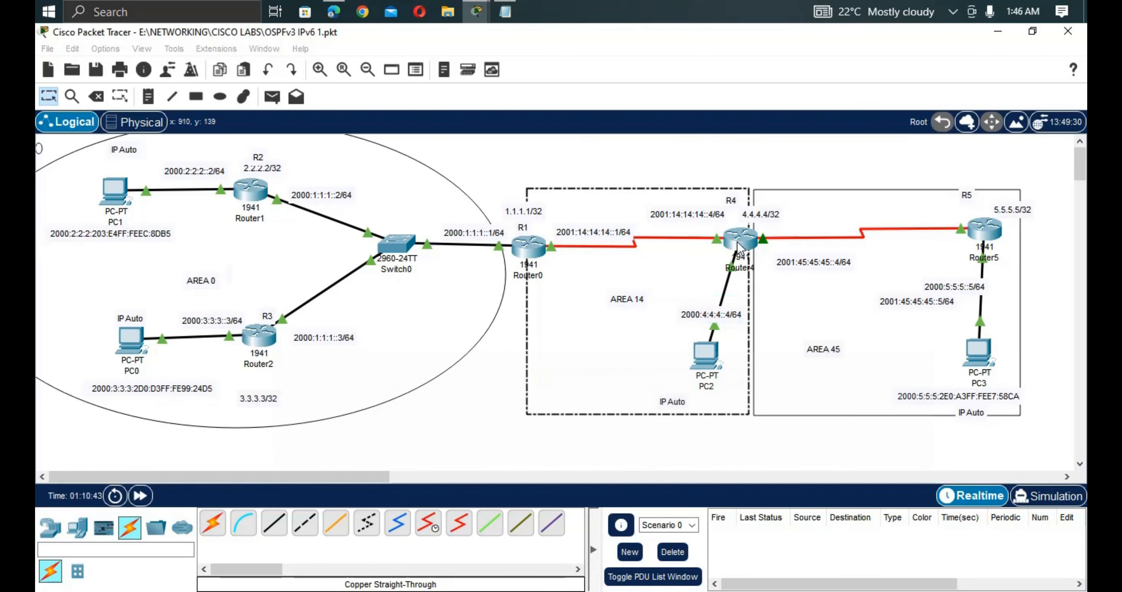
left_click(541, 382)
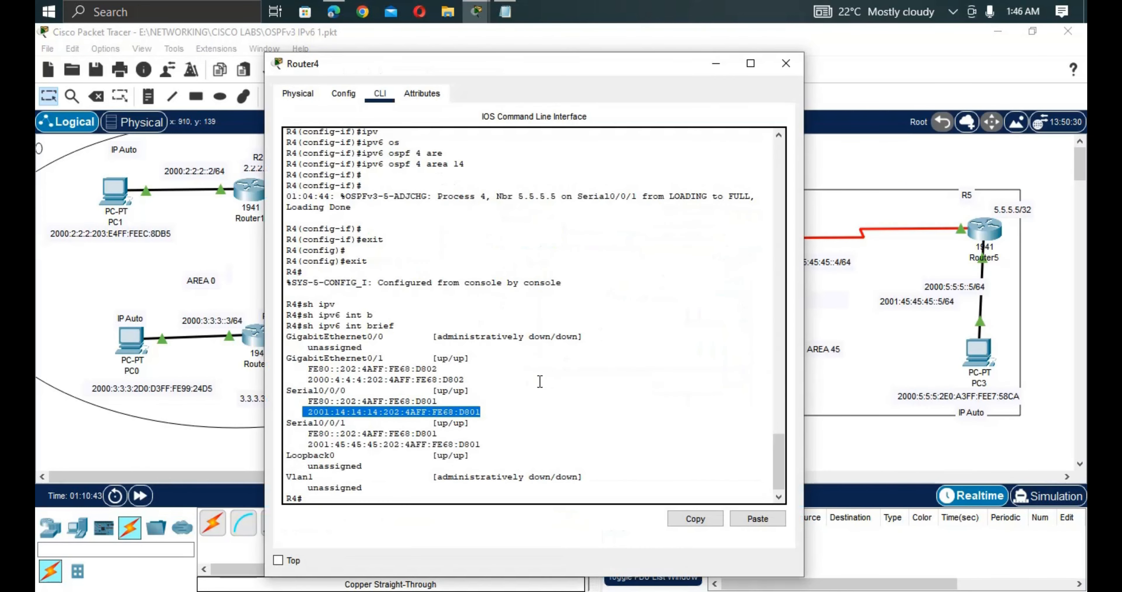
right_click(450, 414)
left_click(484, 426)
Reopen PC2's IP Configuration and move the window fully into view, showing its IPv6 address and gateway.
left_click(830, 482)
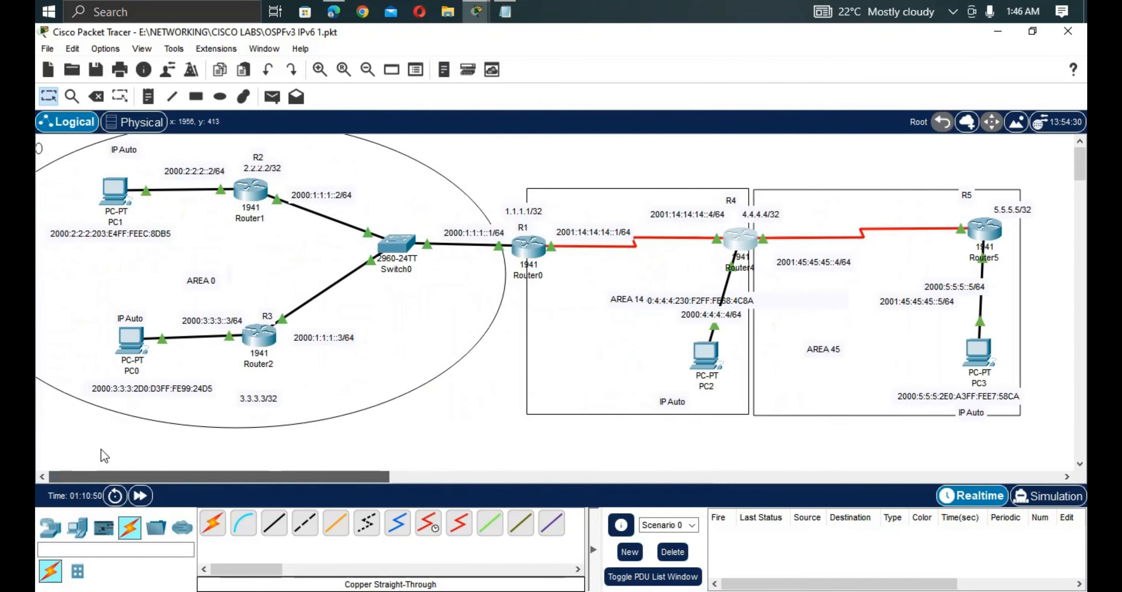
left_click(704, 362)
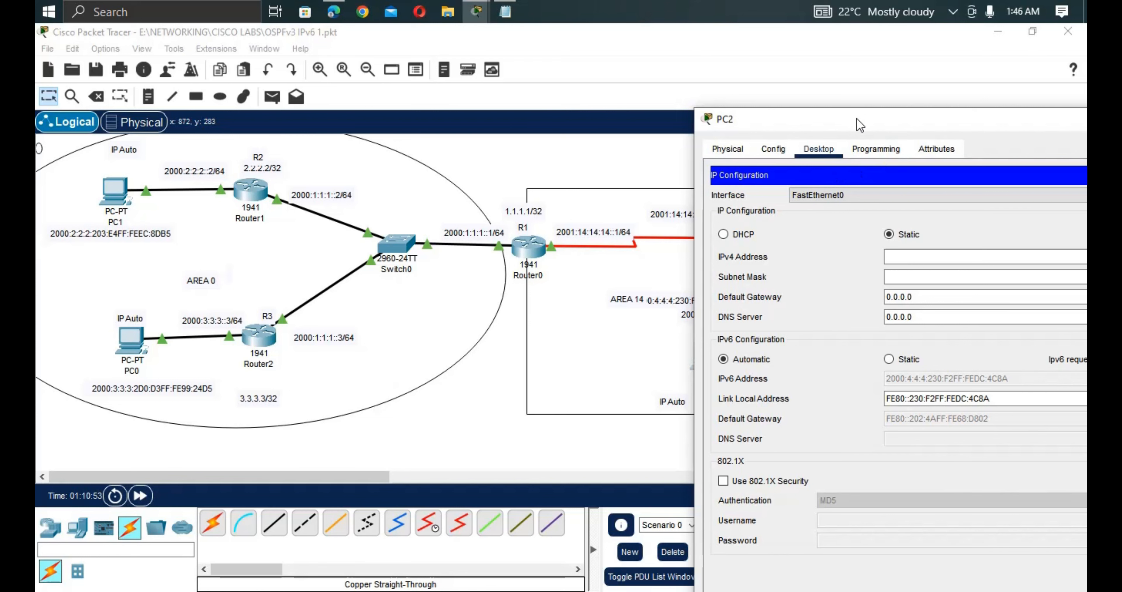
left_click_drag(856, 118, 679, 123)
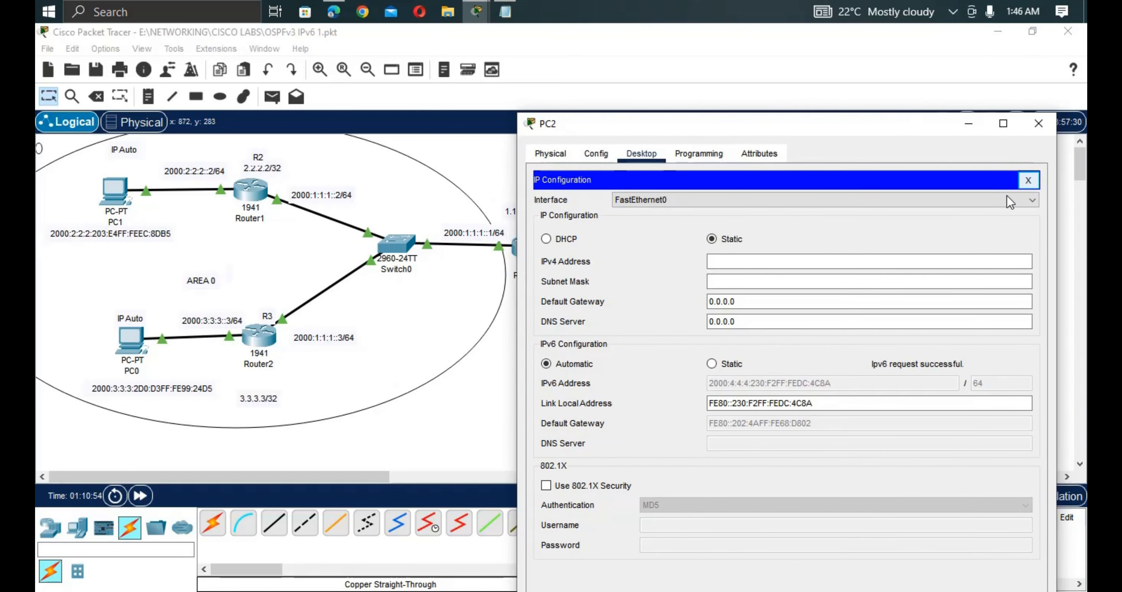
From PC2's Command Prompt, ping Router4's 2001:14:14:14:202:4AFF:FE68:D801 and return to the topology.
left_click(1029, 180)
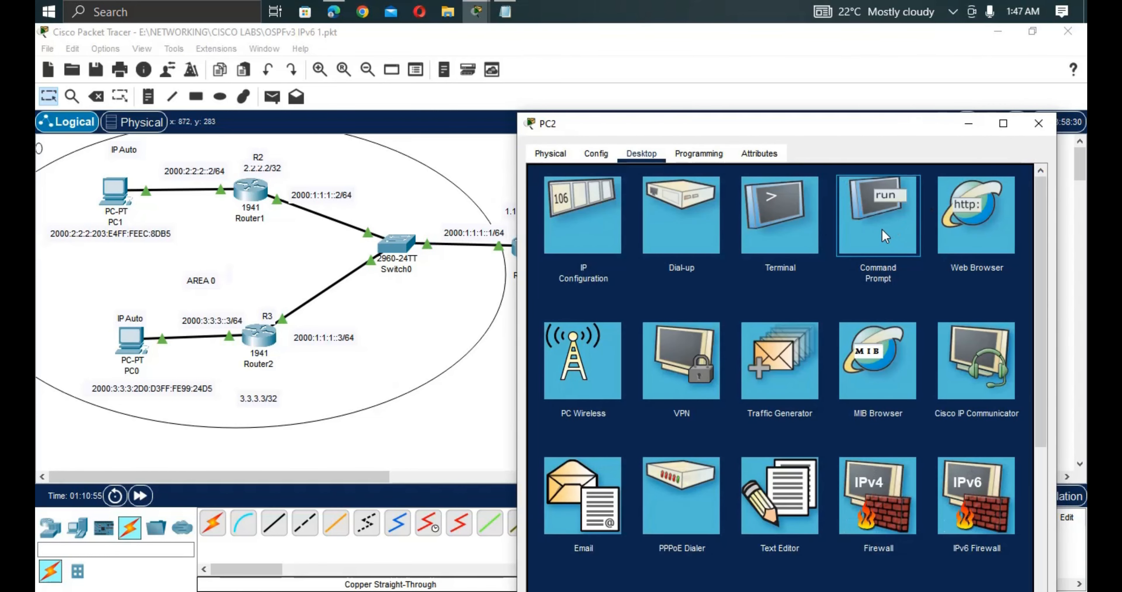
left_click(884, 237)
right_click(648, 332)
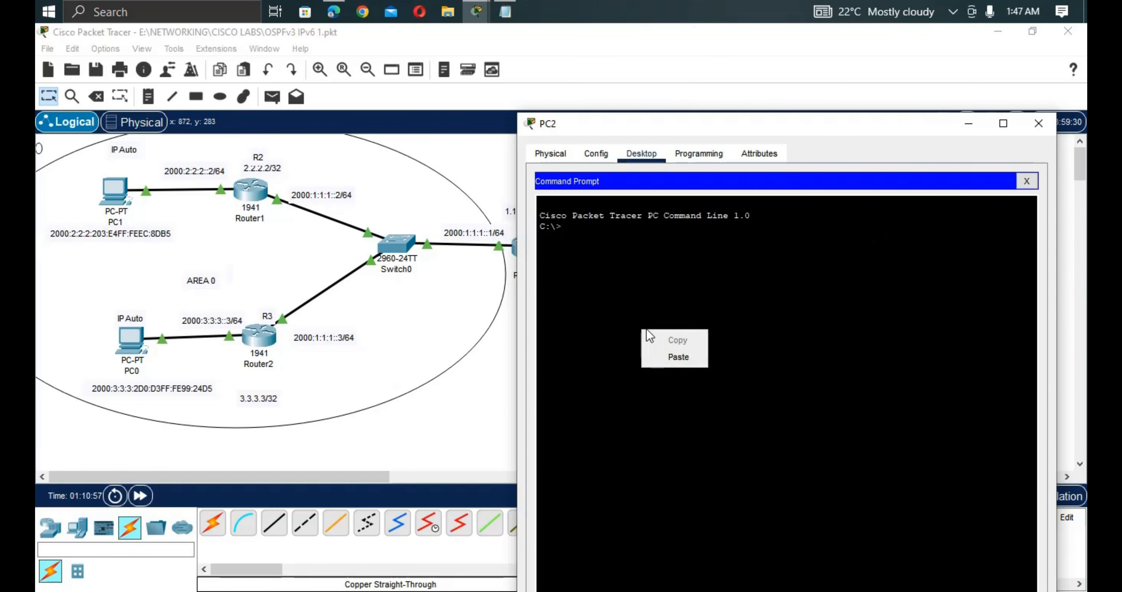
left_click(600, 297)
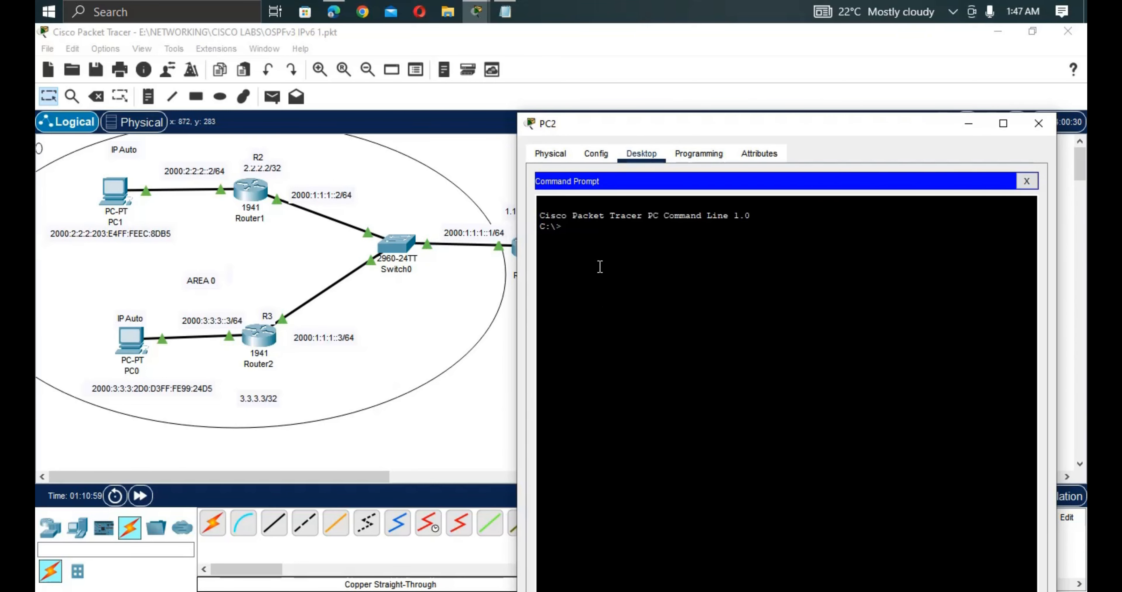
type("ping")
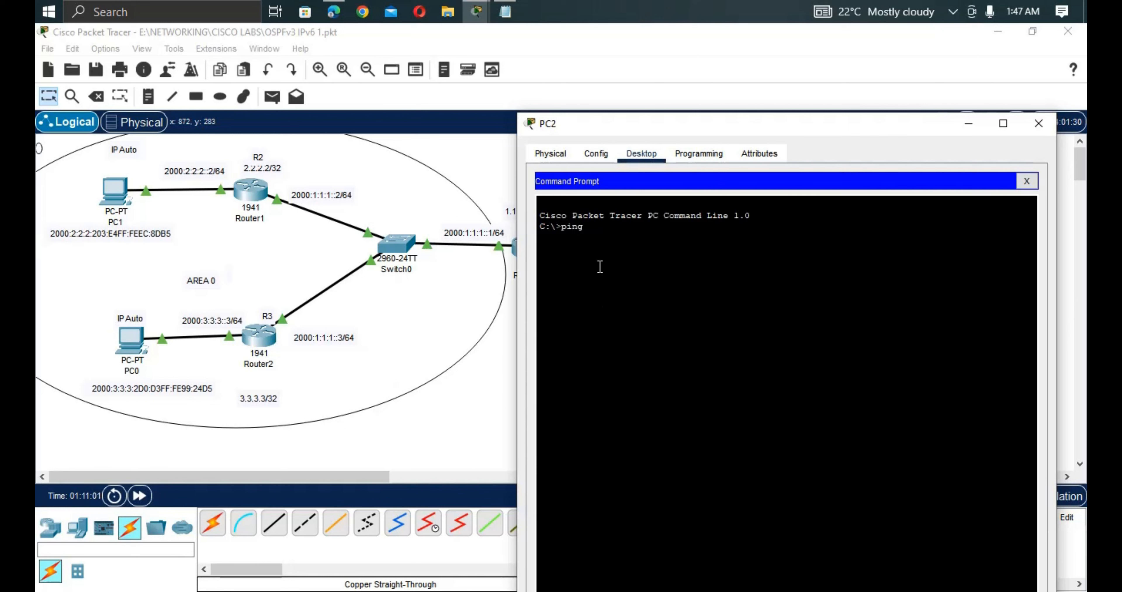
right_click(600, 266)
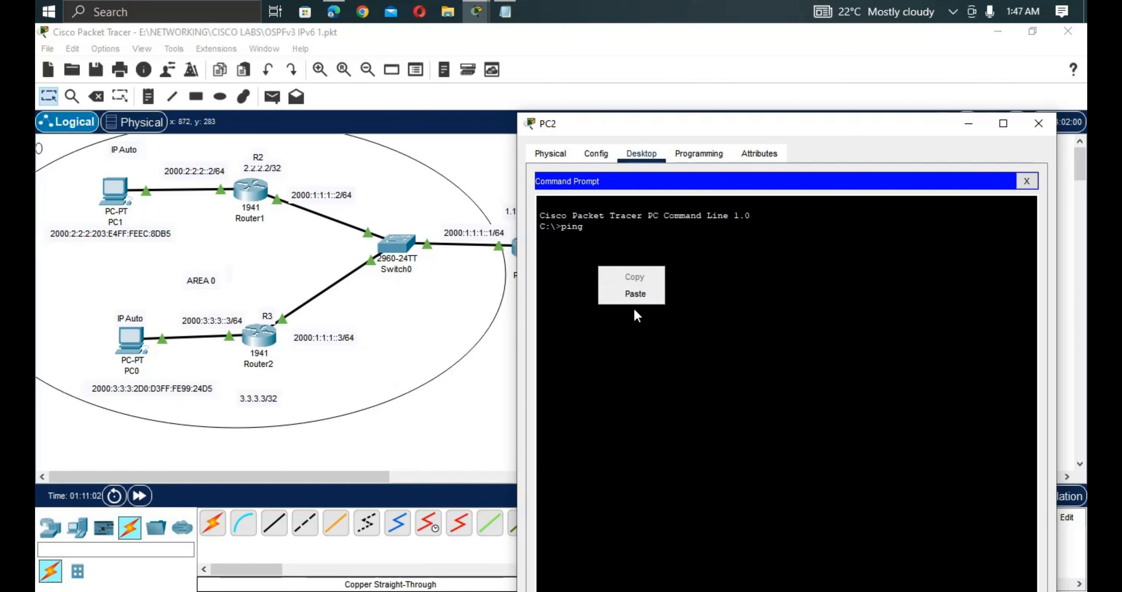
left_click(636, 293)
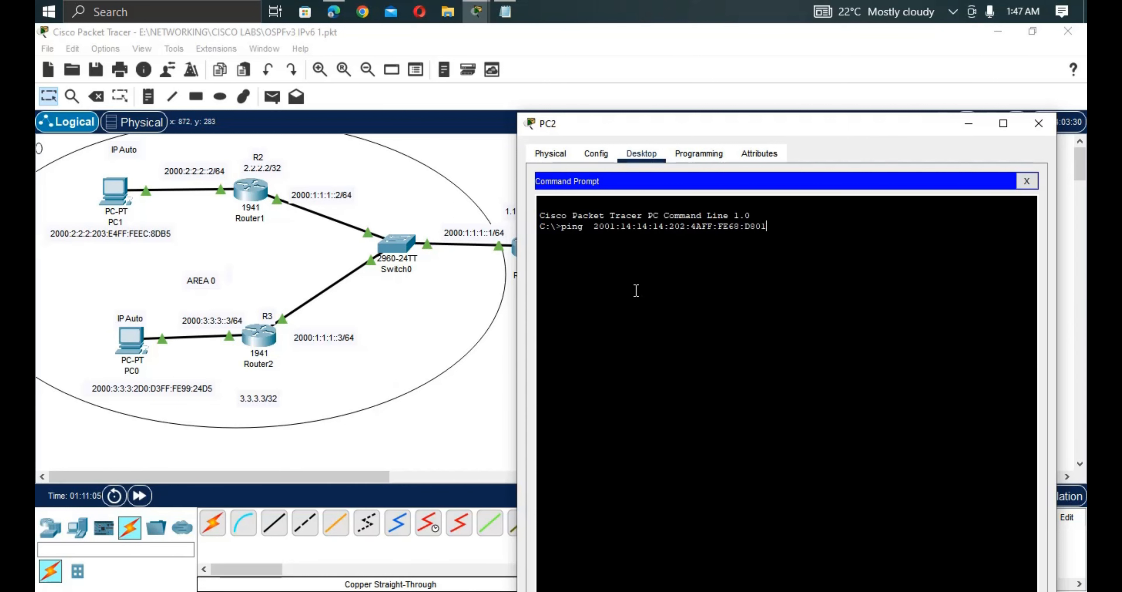
key("Return")
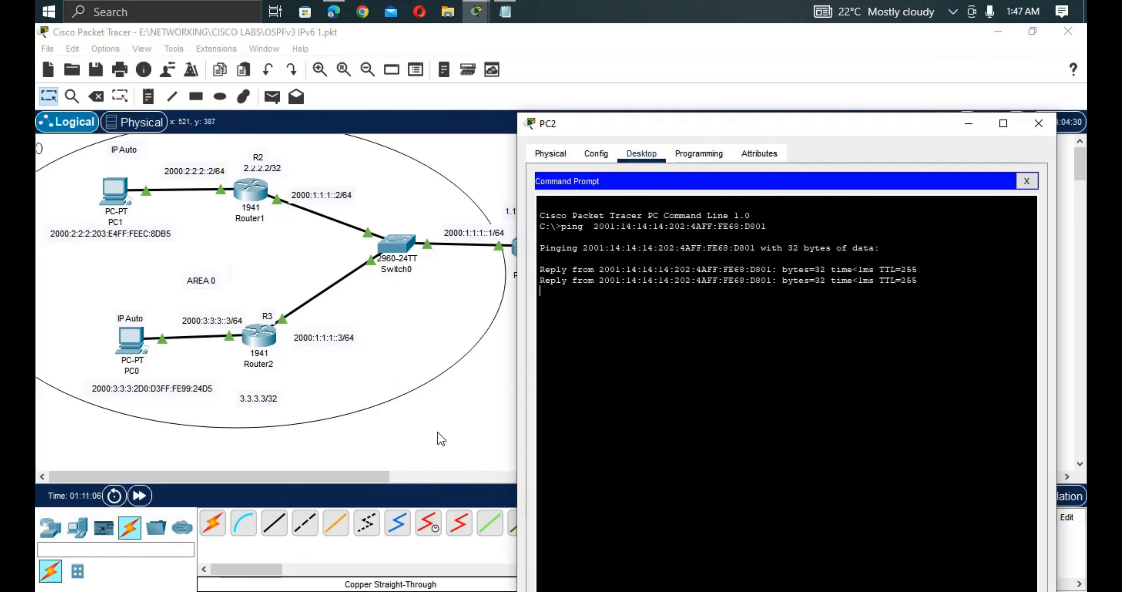
left_click(453, 426)
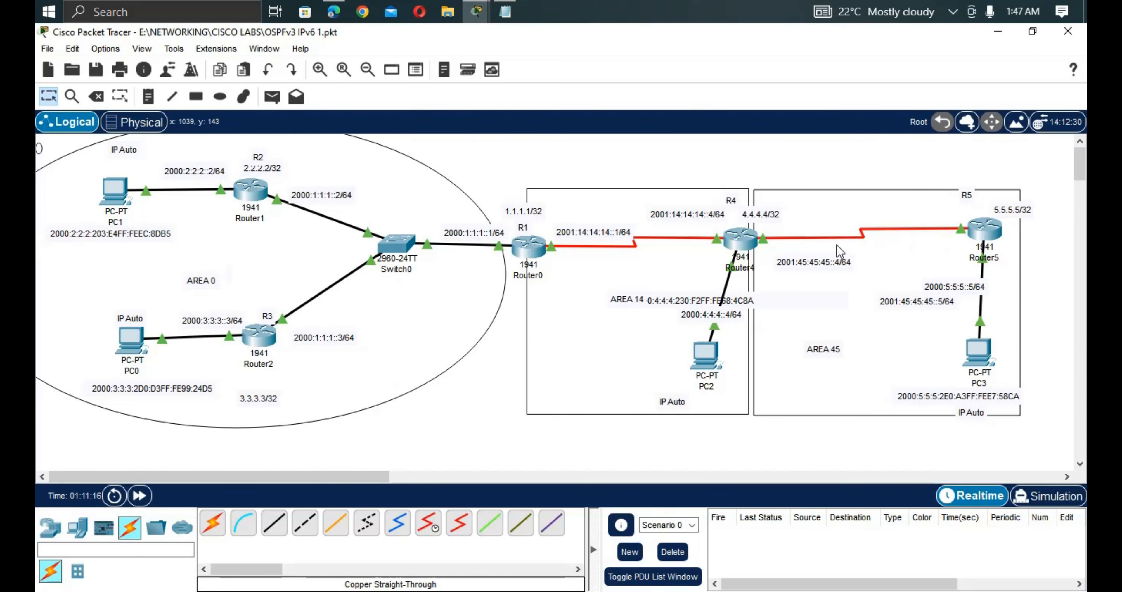
Copy 2001:45:45:45:202:4AFF:FE68:D801 from Router4's CLI, then scroll the topology left.
left_click(749, 249)
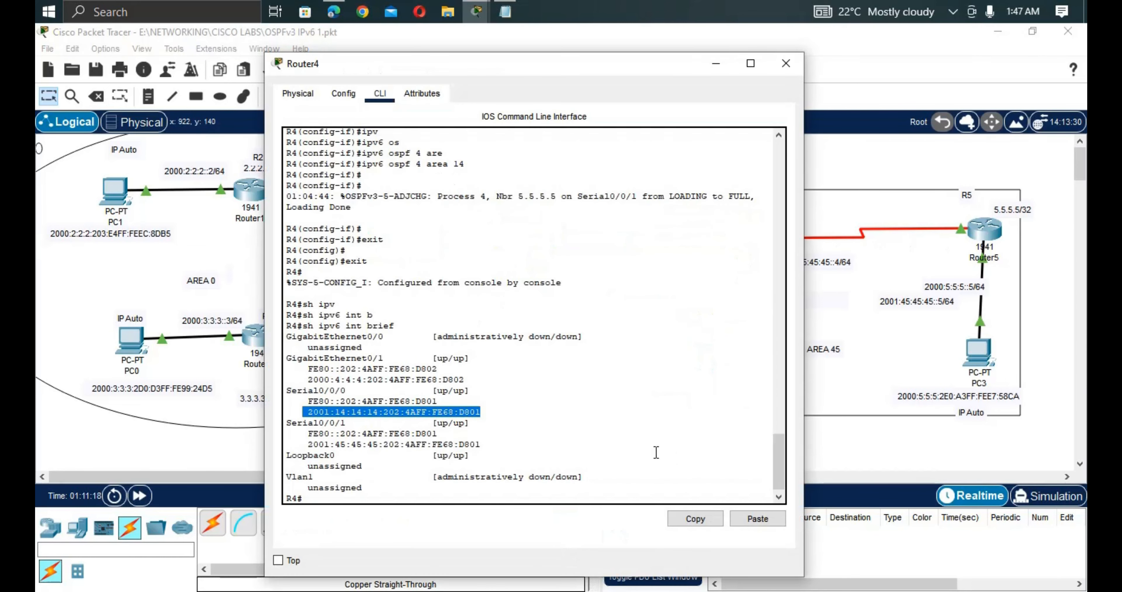
left_click_drag(482, 445, 290, 441)
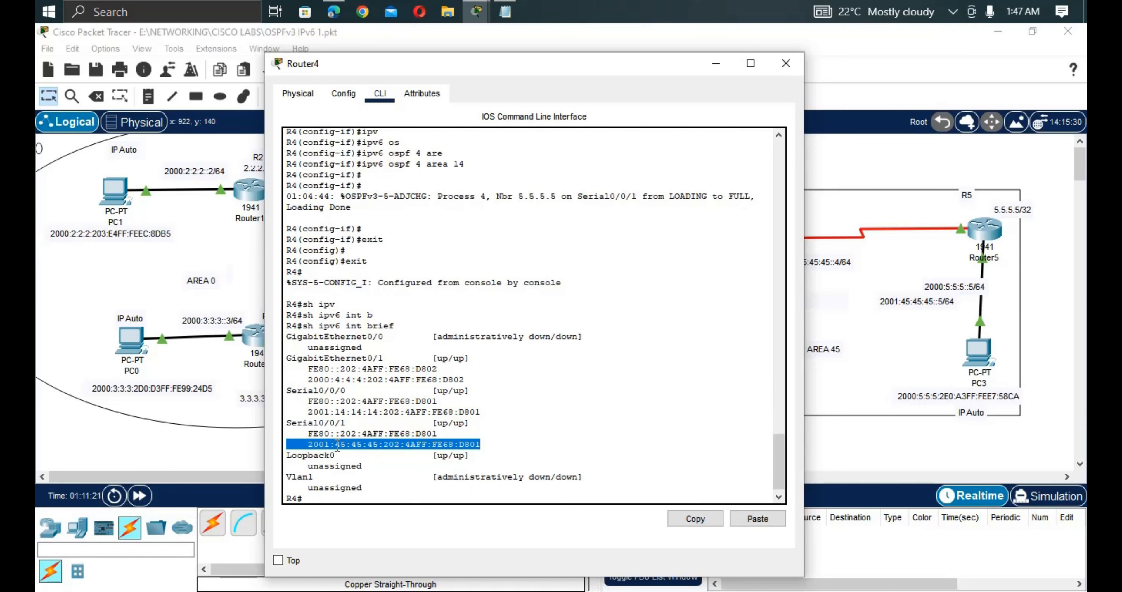
right_click(375, 446)
left_click(391, 456)
left_click(884, 477)
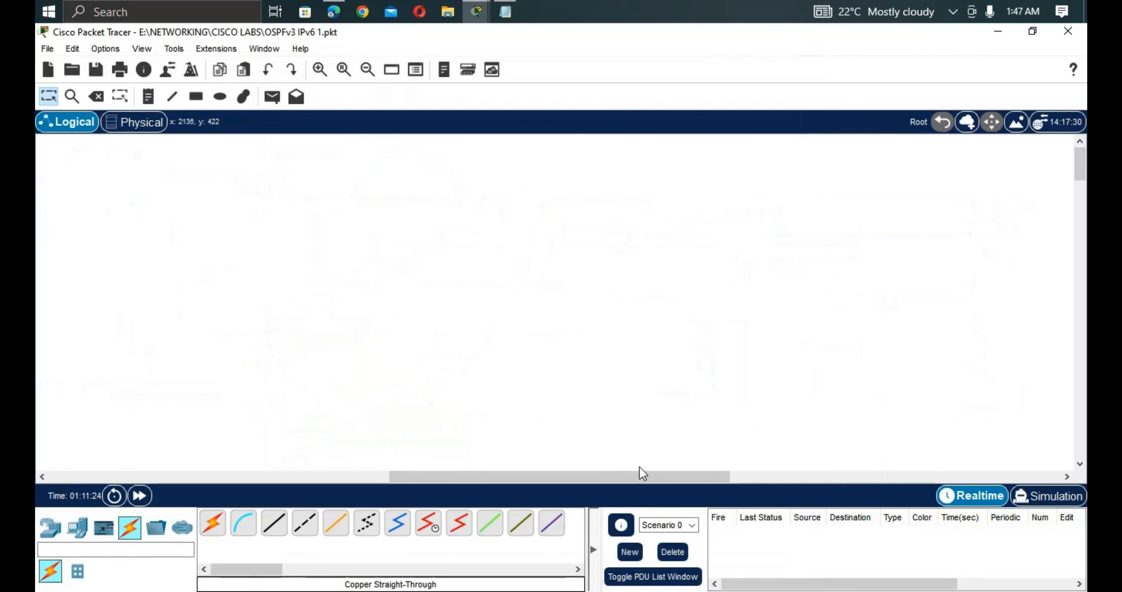
left_click_drag(640, 475, 299, 476)
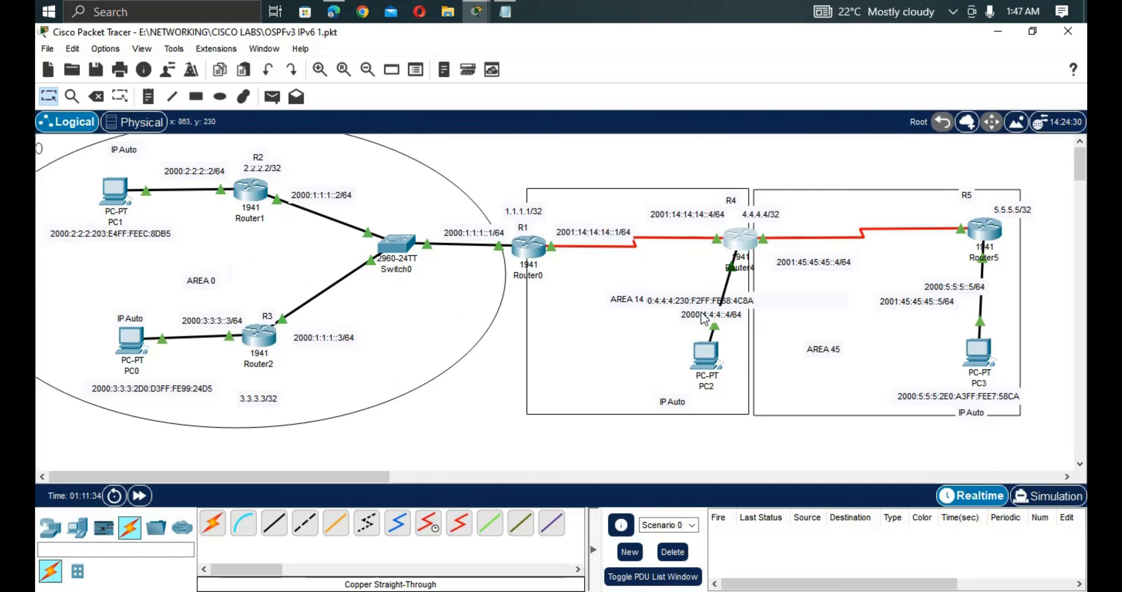
Ping Router4's 2001:45:45:45:202:4AFF:FE68:D801 from PC1's Command Prompt.
left_click(112, 205)
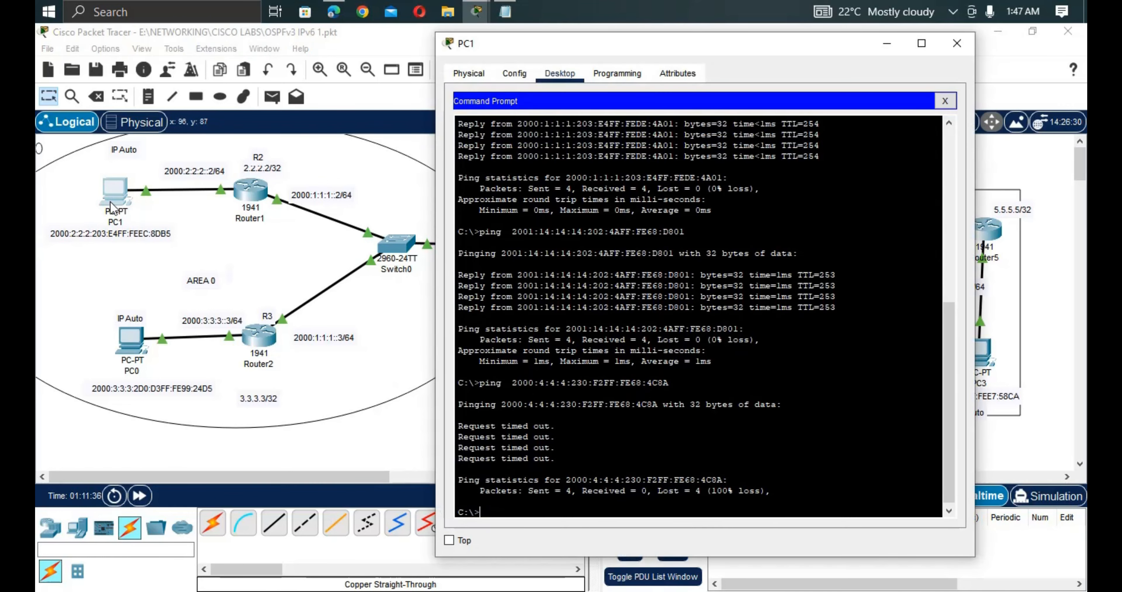
type("ping")
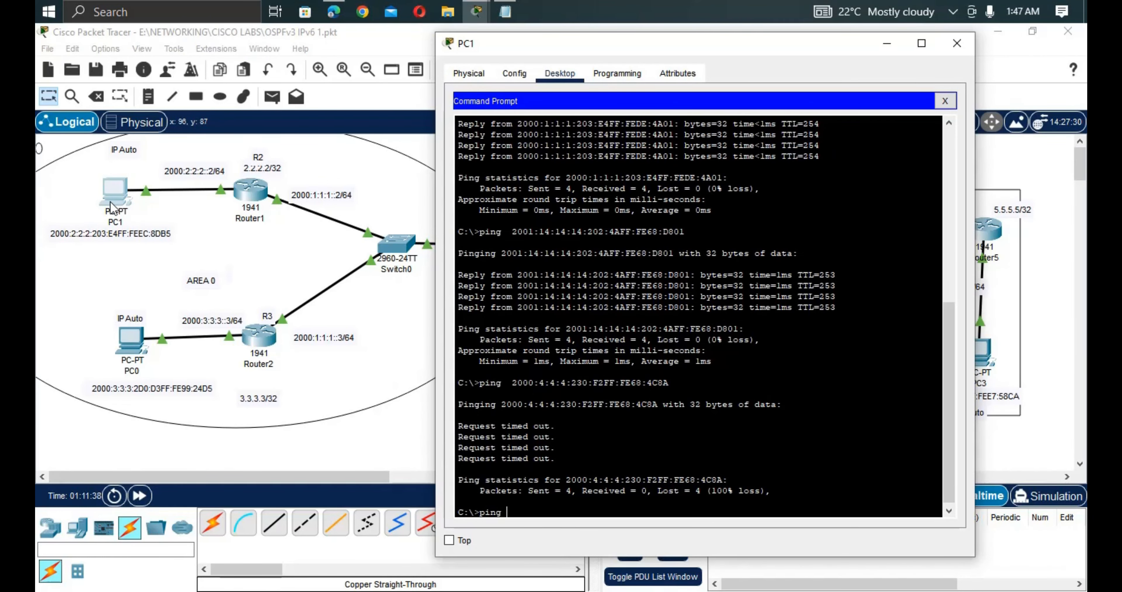
right_click(577, 508)
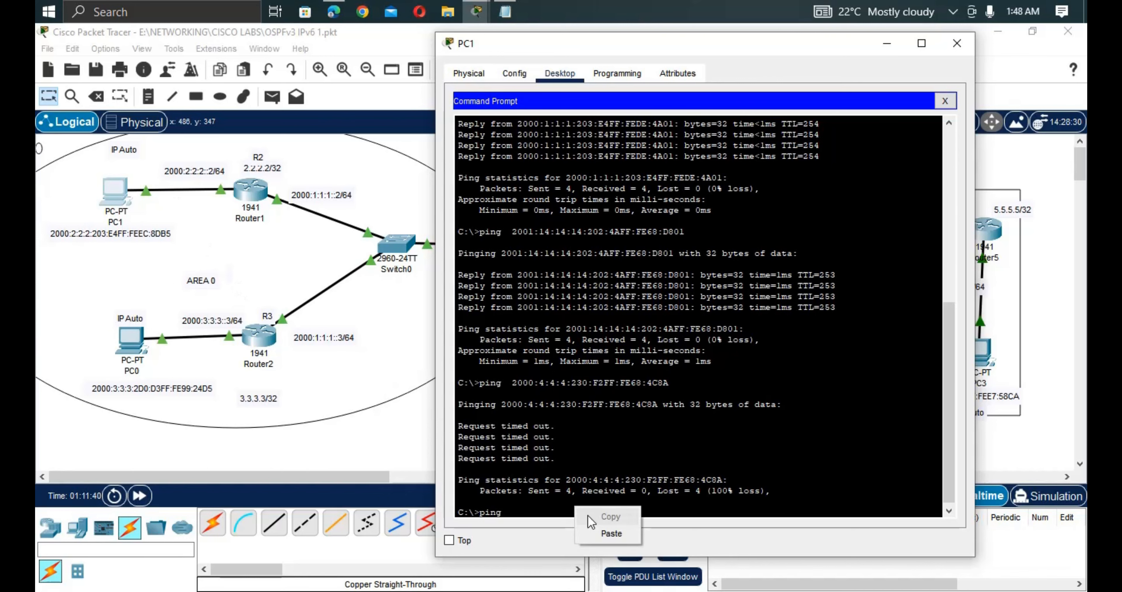
left_click(610, 533)
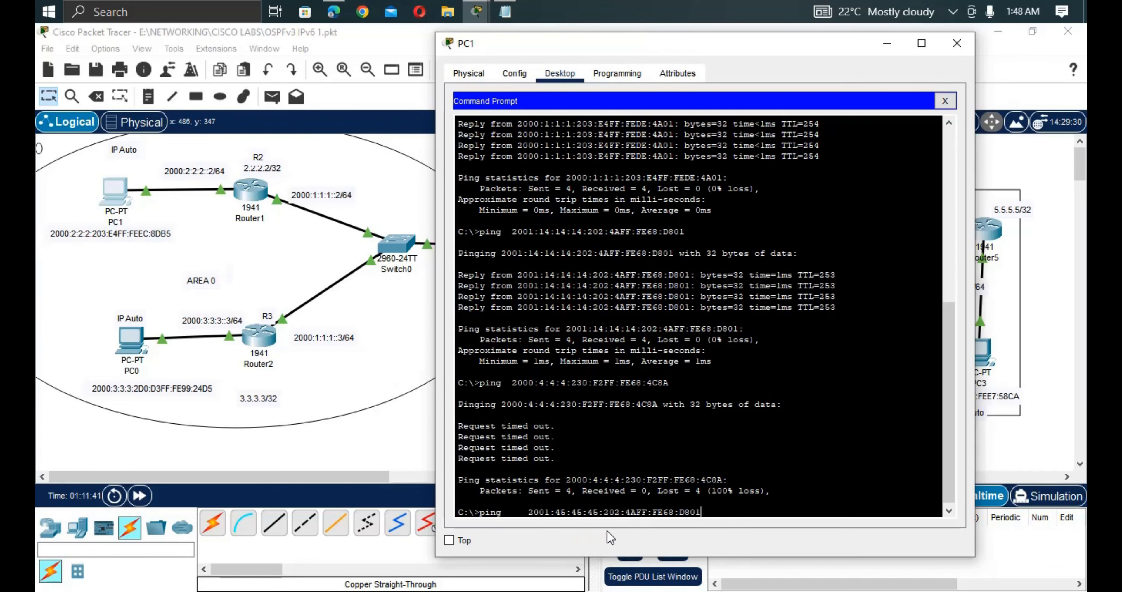
key("Return")
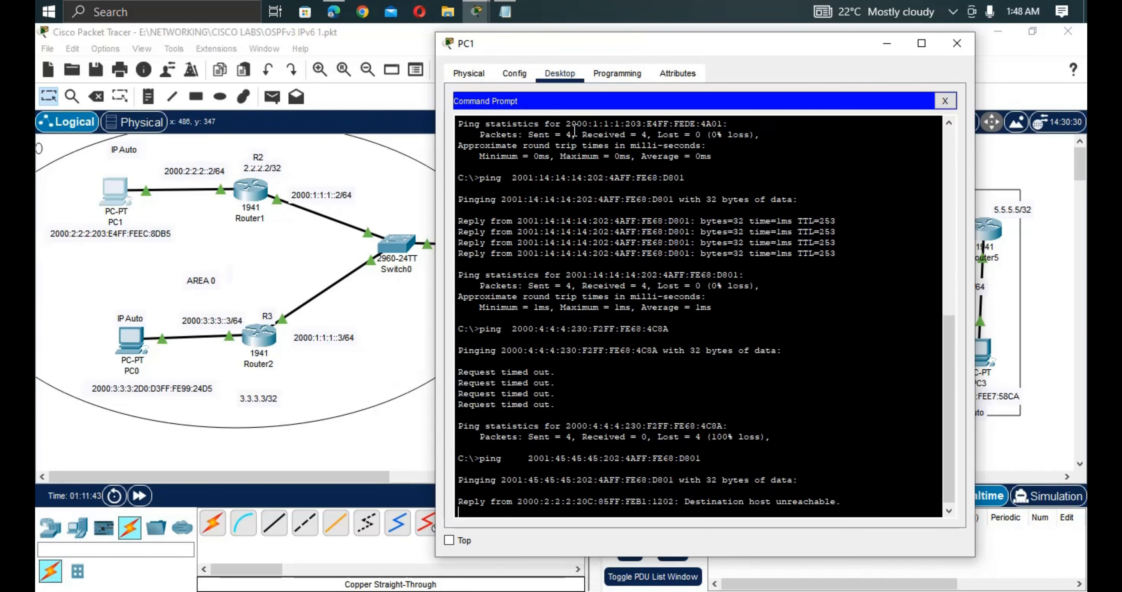
Maximize PC1's window to read the destination-unreachable results, then return to the topology.
double_click(617, 50)
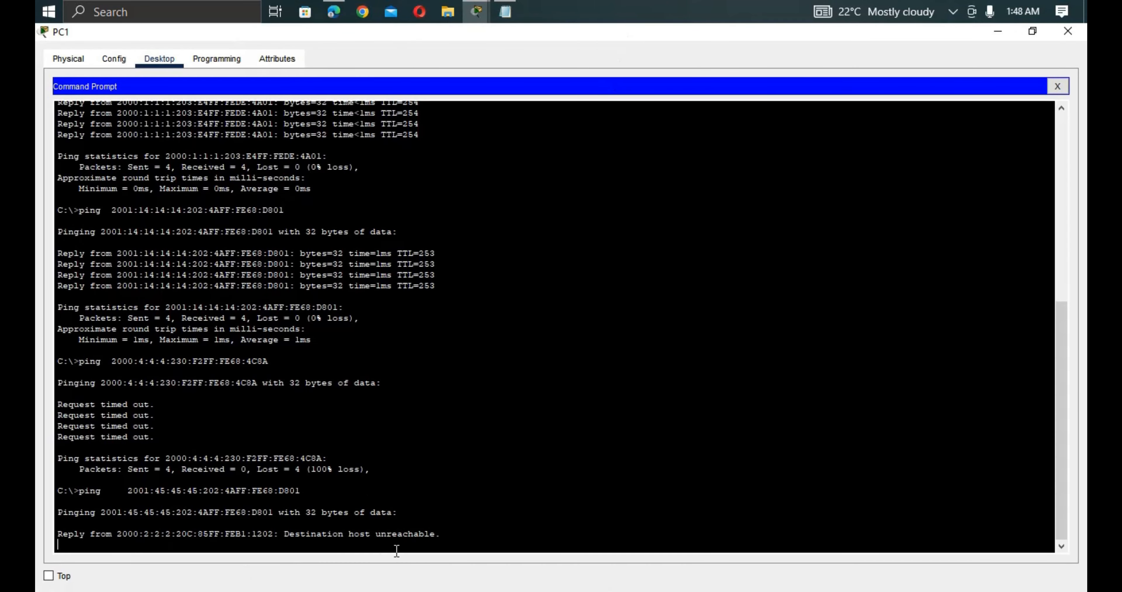
left_click_drag(436, 539, 212, 509)
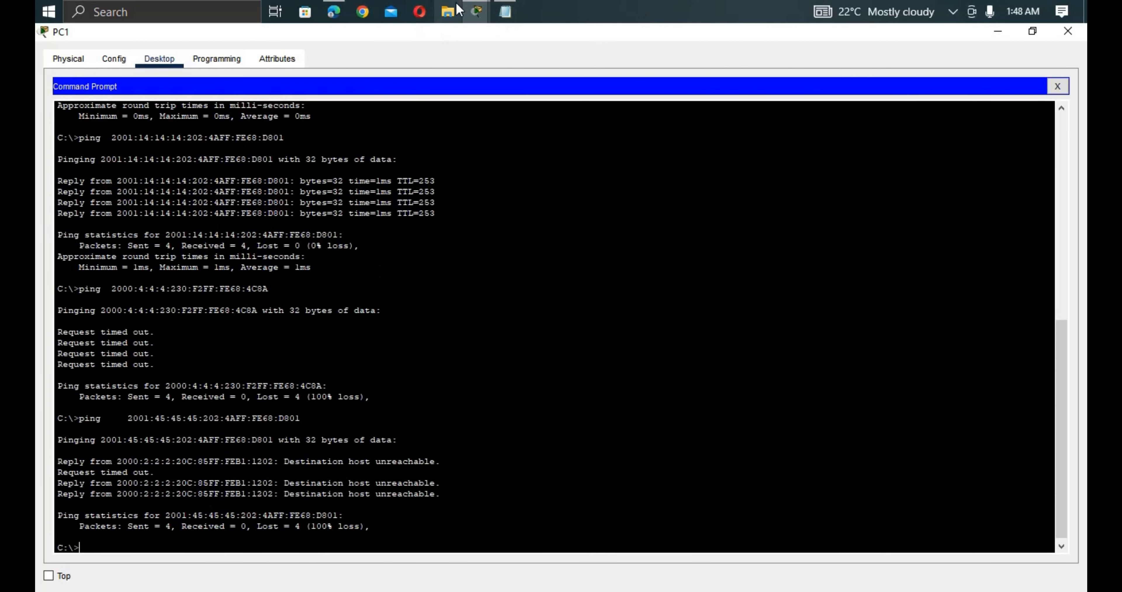
mouse_move(477, 12)
left_click(135, 103)
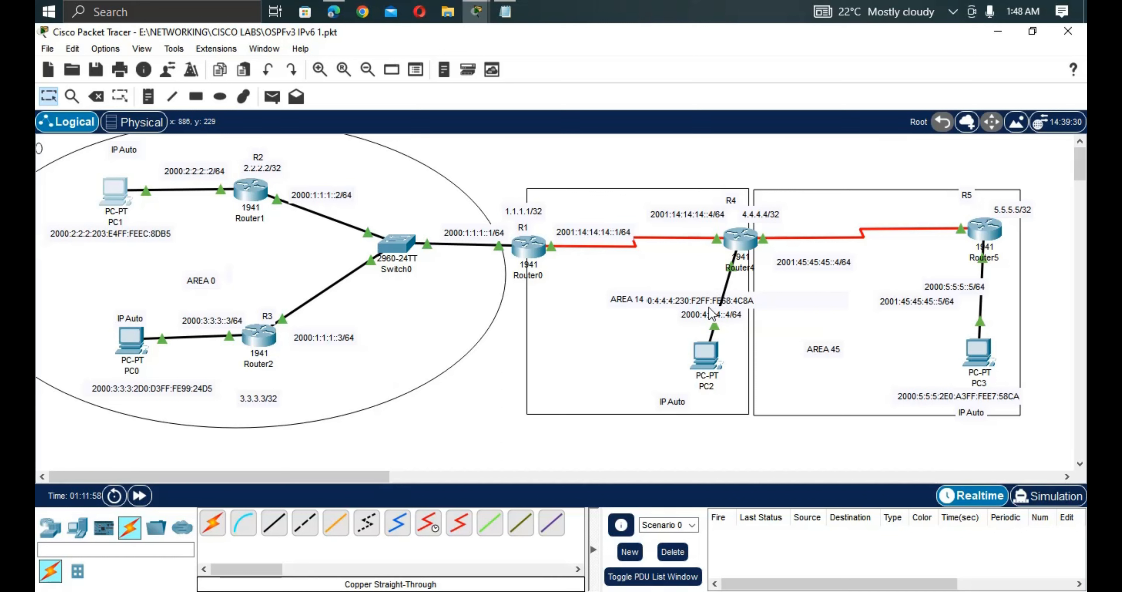
Move PC2's 2000:4:4:4:230:F2FF:FE68:4C8A label beside PC2 in Area 14 and open Router0's CLI.
left_click_drag(711, 304, 587, 382)
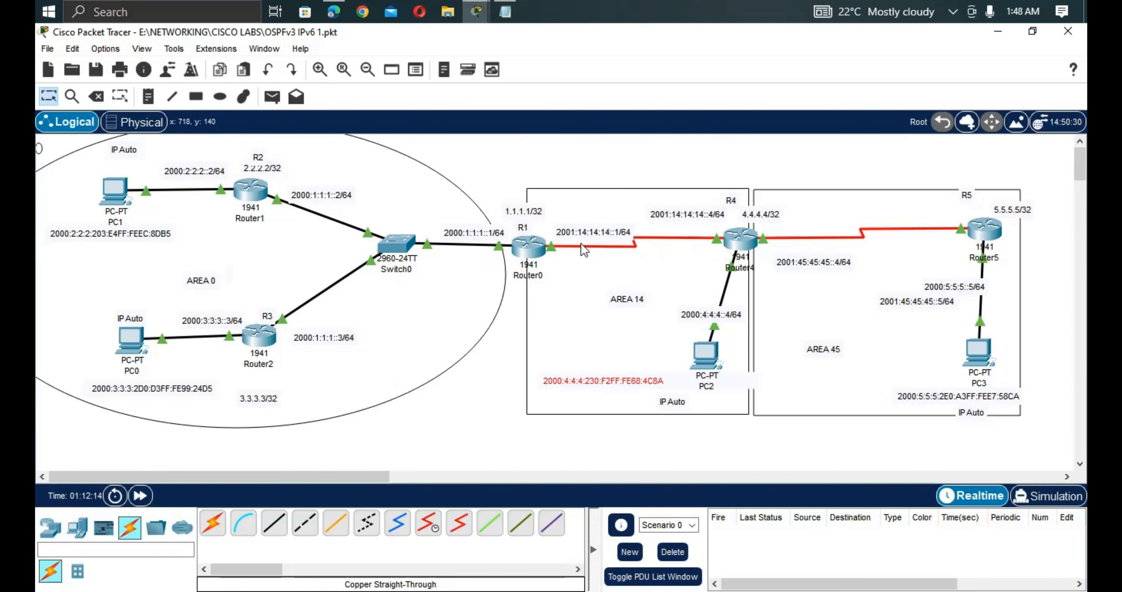
left_click(530, 243)
On Router0, run enable and enter global configuration mode with conf t.
key("Return")
key("Return")
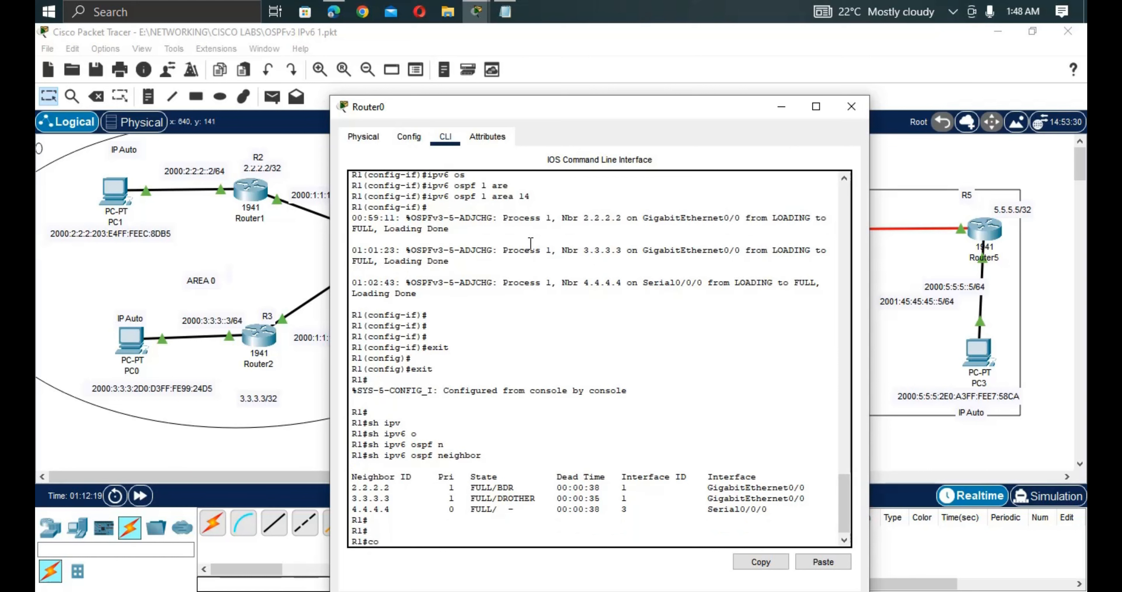
type("co")
key("Tab")
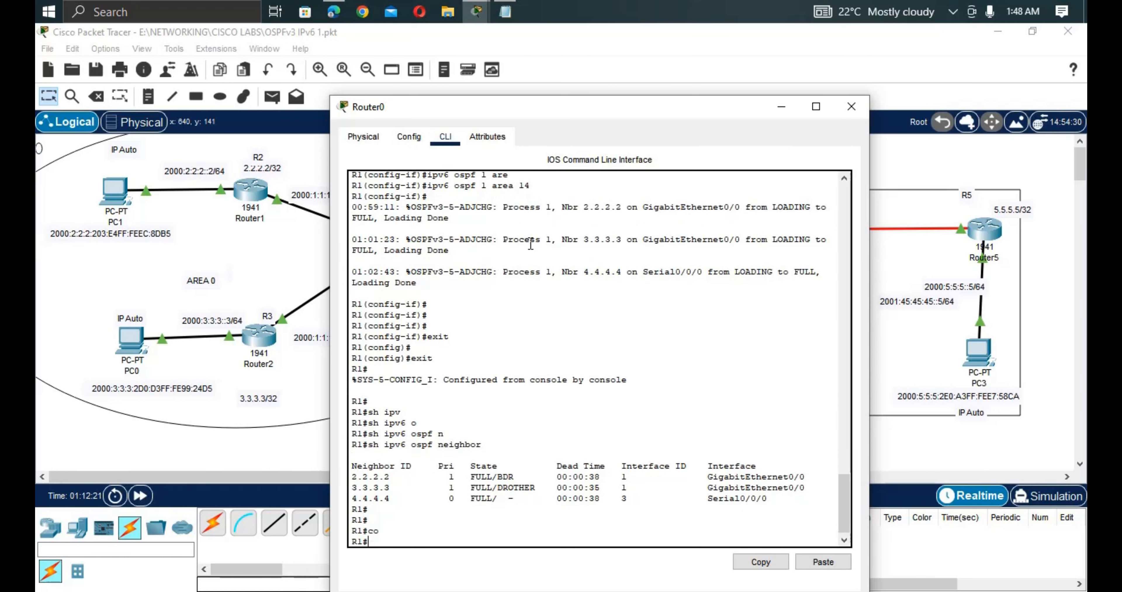
type("n")
key("Tab")
key("Return")
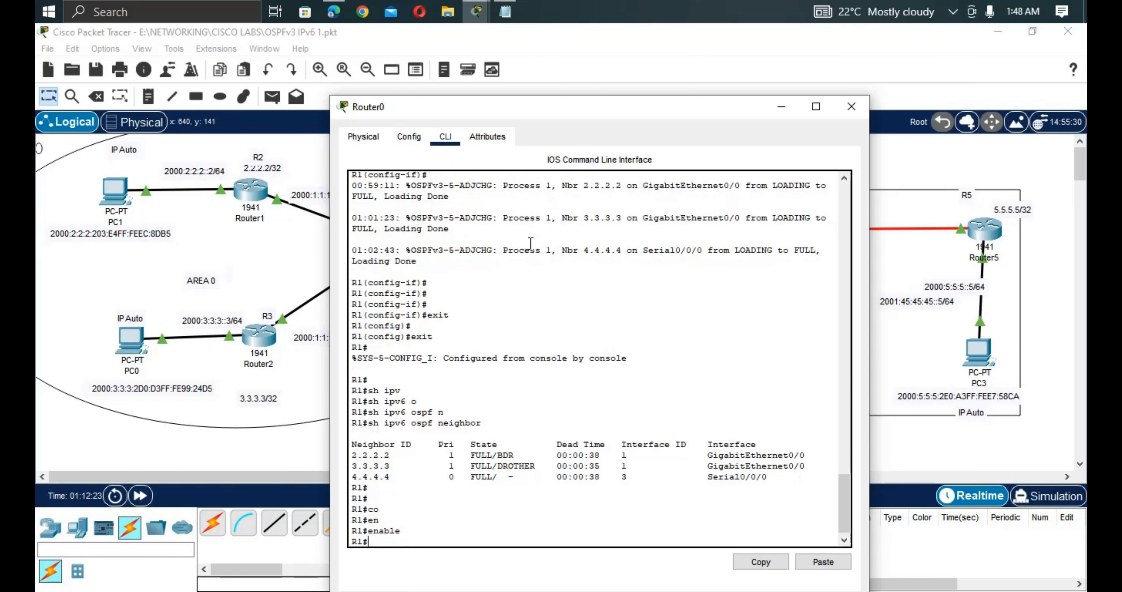
type("conf")
key("Tab")
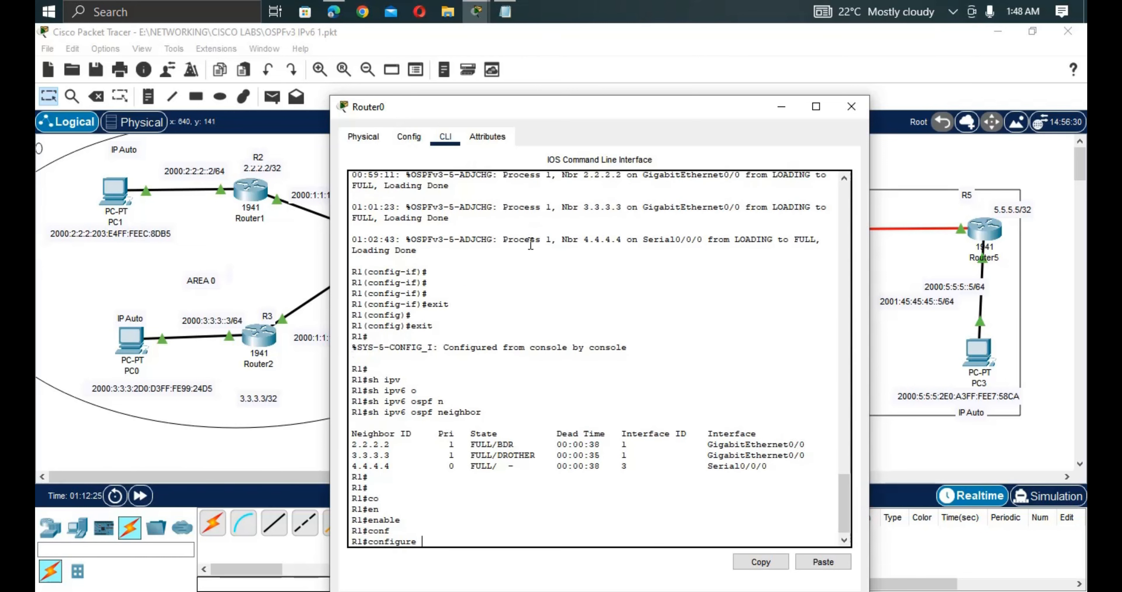
type("t")
key("Return")
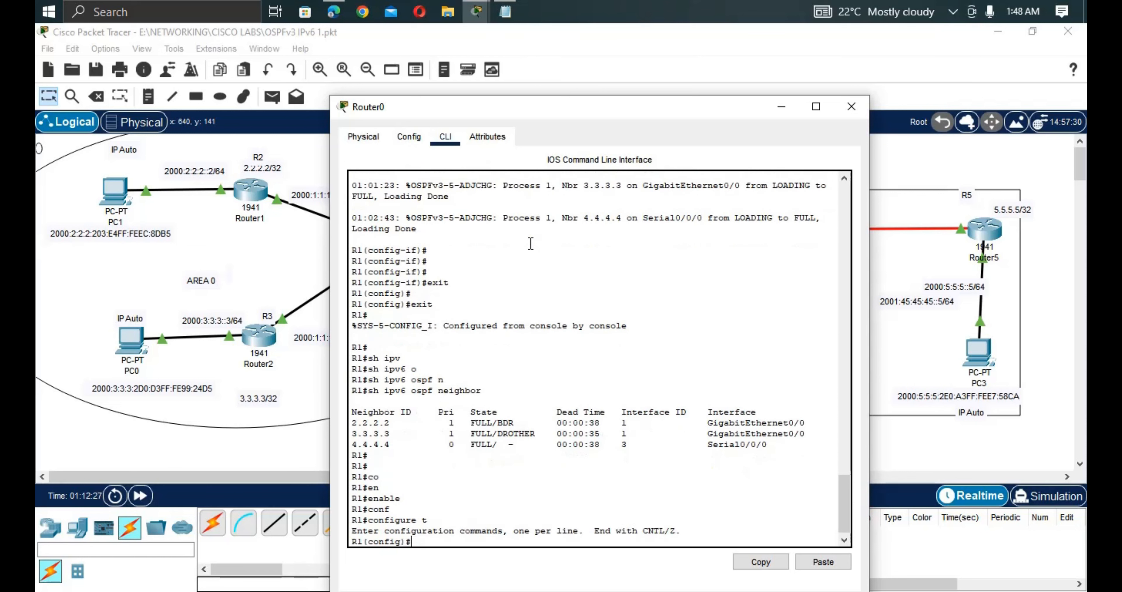
key("Return")
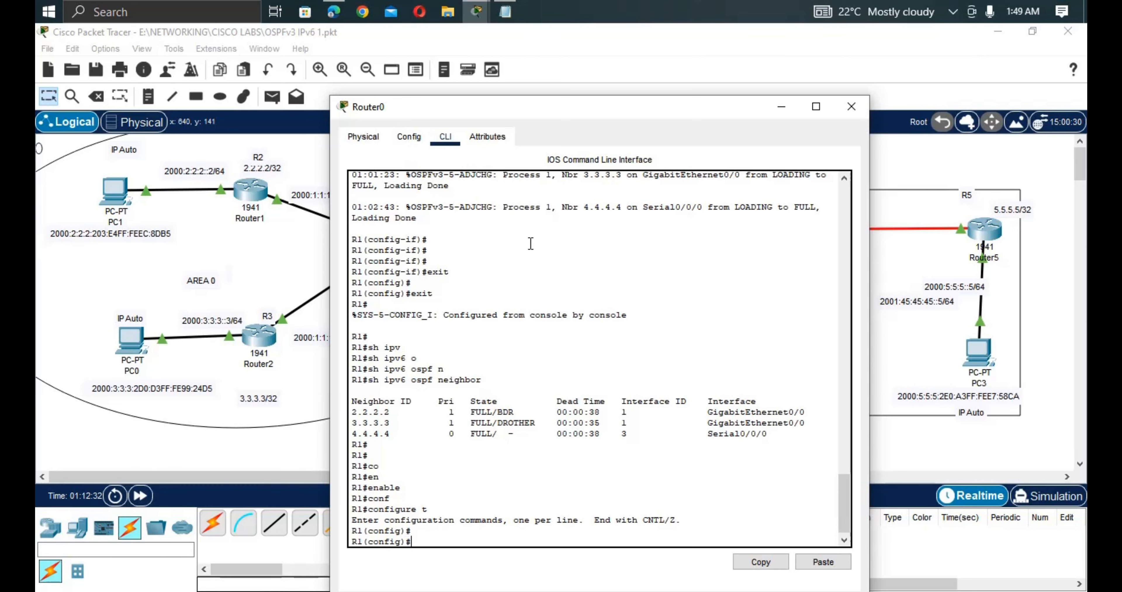
Under ipv6 router ospf 1, add 'area 14 virtual-link 4.4.4.4' and return to the topology.
type("ipv")
key("Tab")
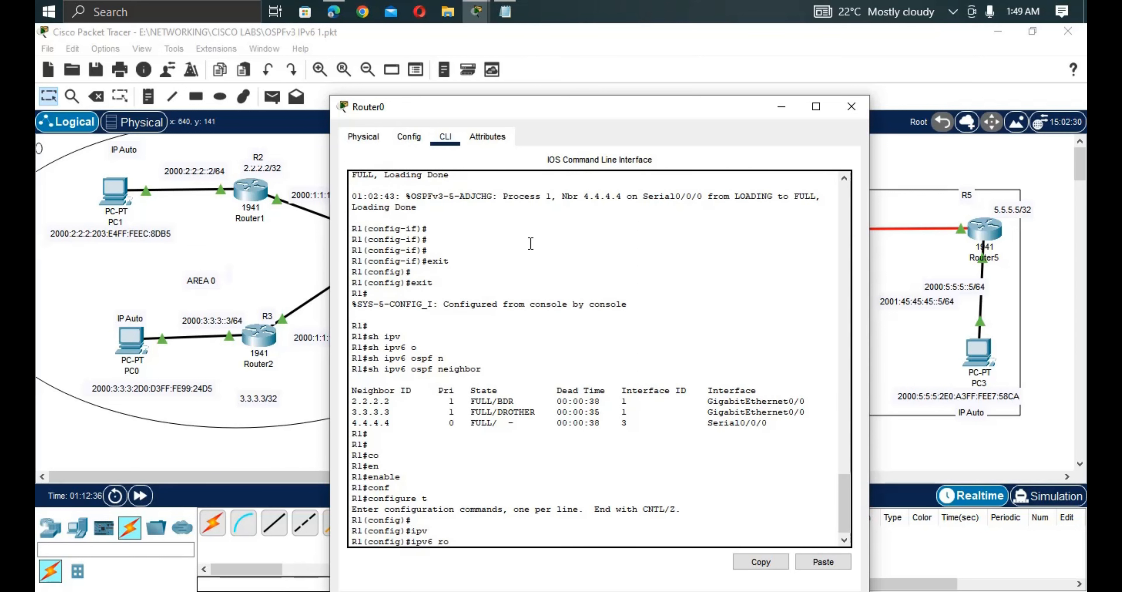
type("router o")
key("Tab")
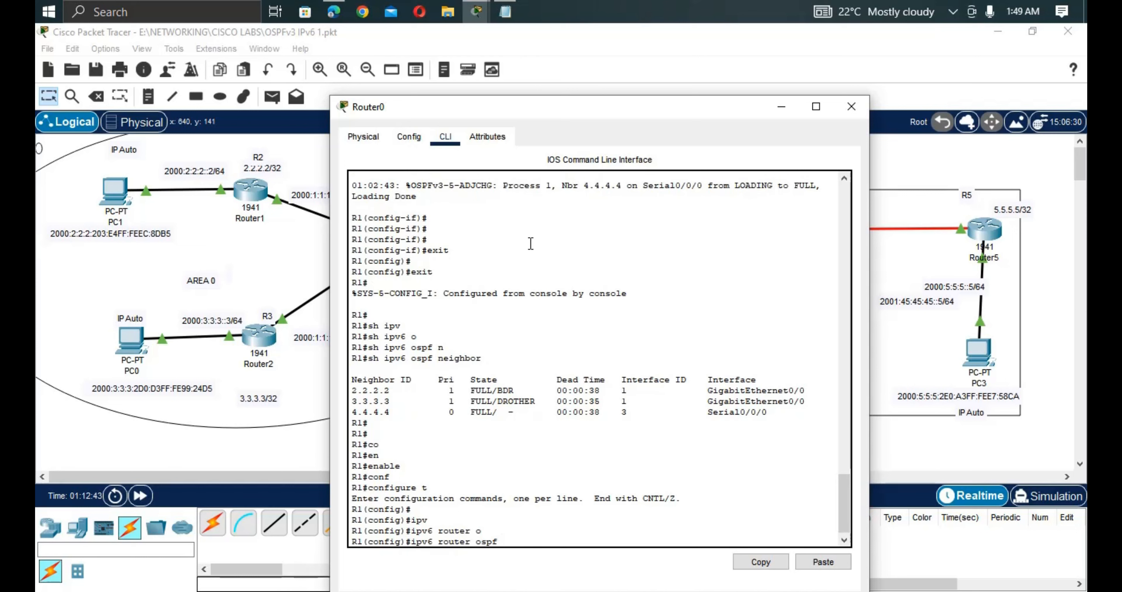
type("1")
key("Return")
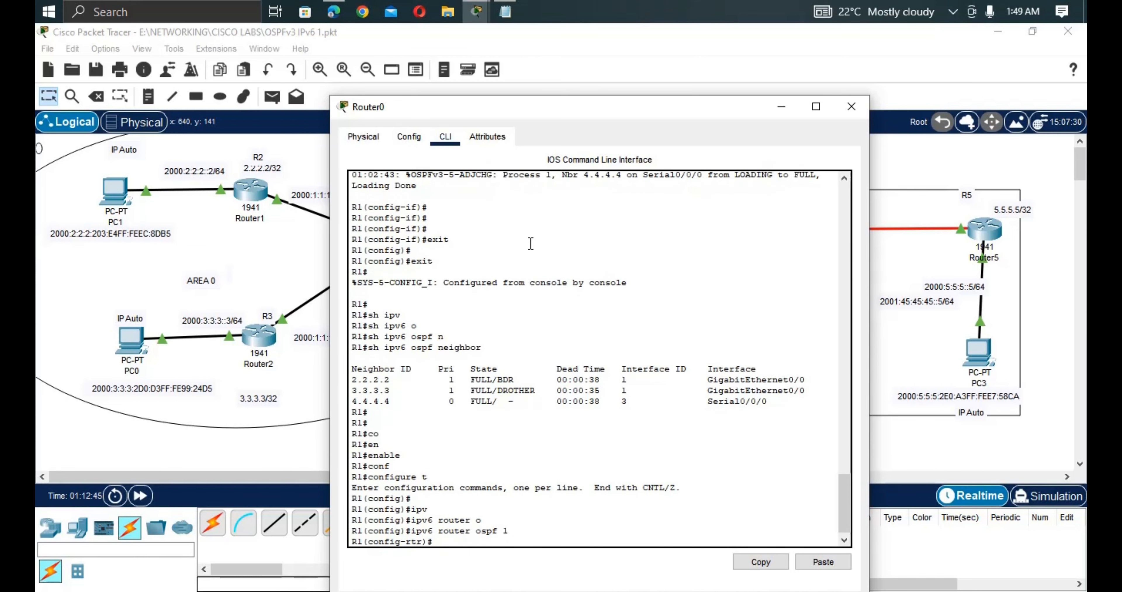
type("ar")
key("Tab")
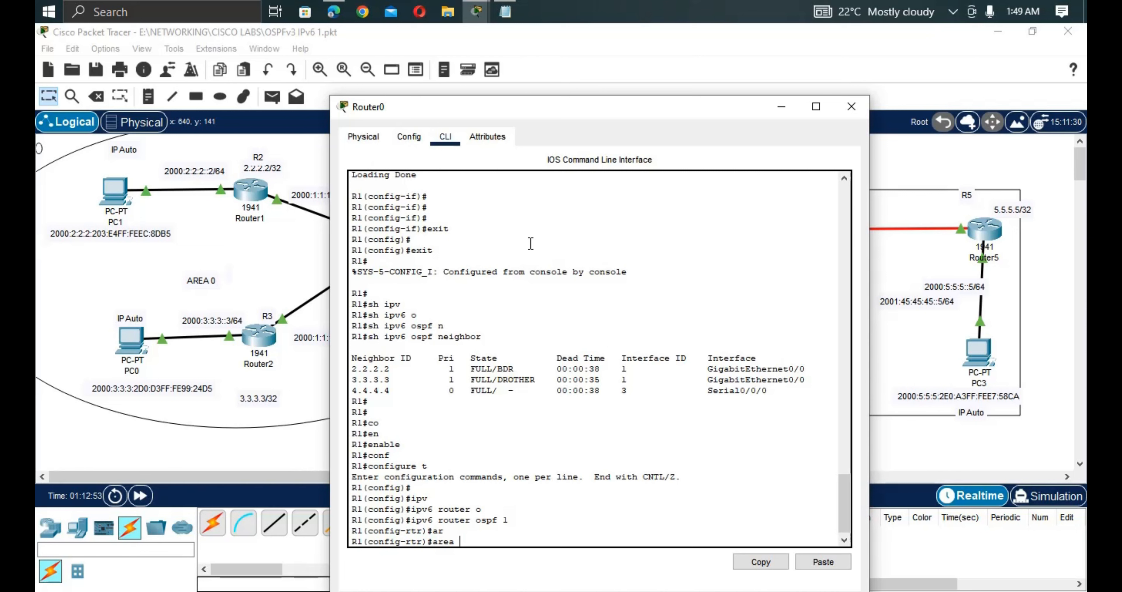
type("14")
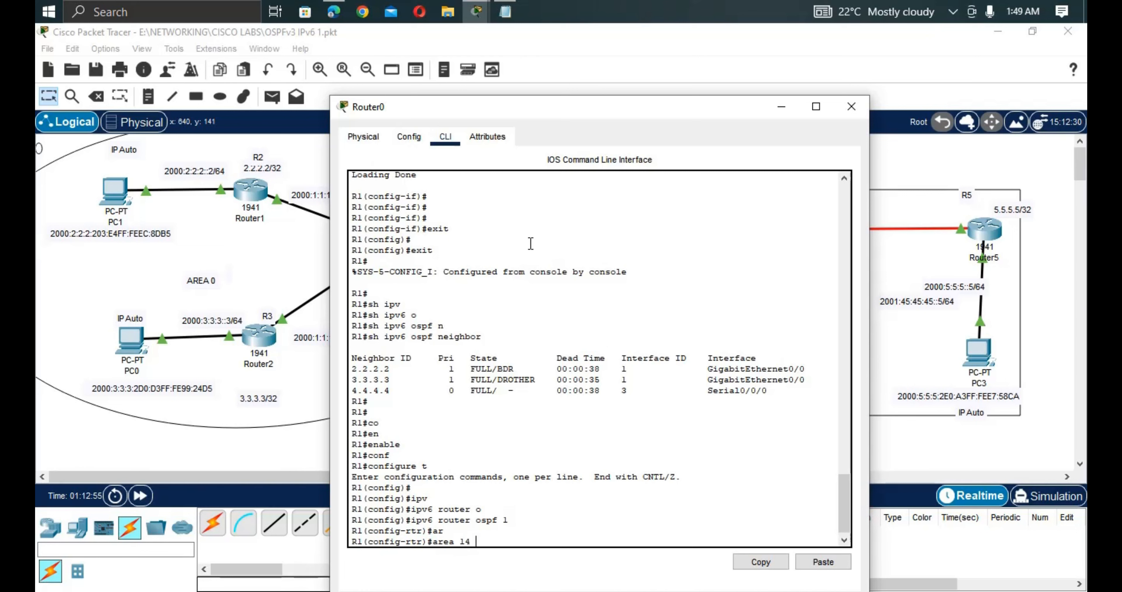
type(" v")
key("Tab")
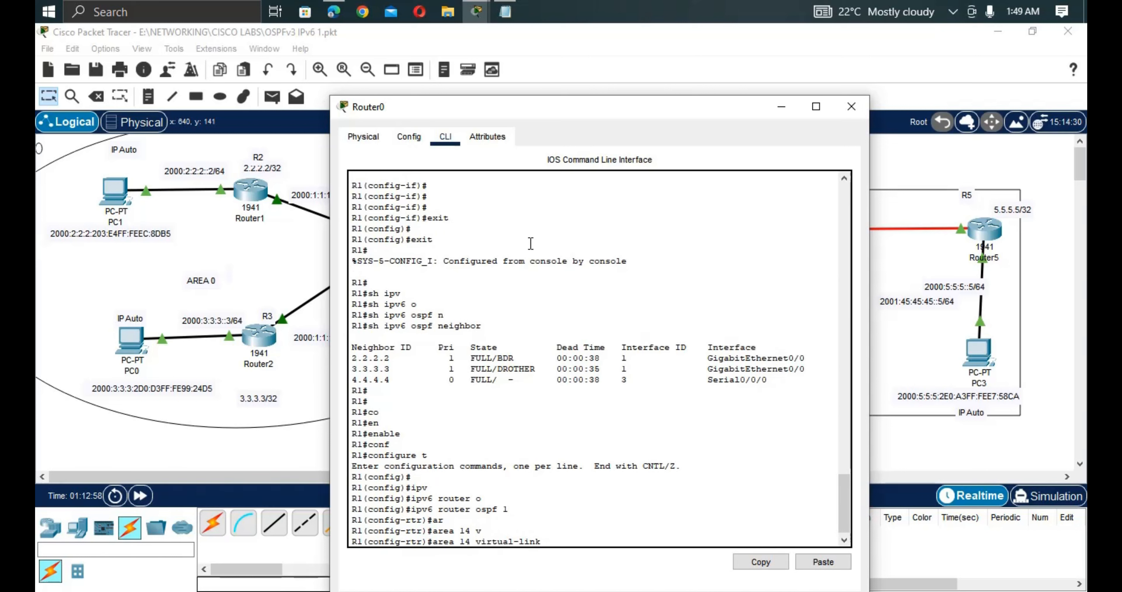
type("4.4.4.4")
key("Return")
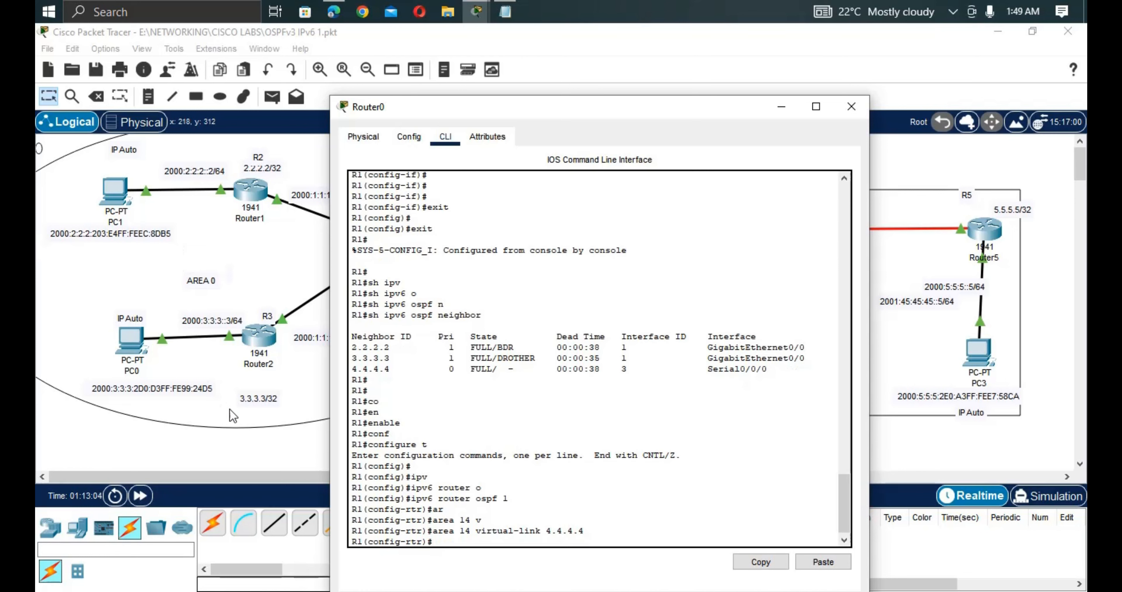
left_click(269, 460)
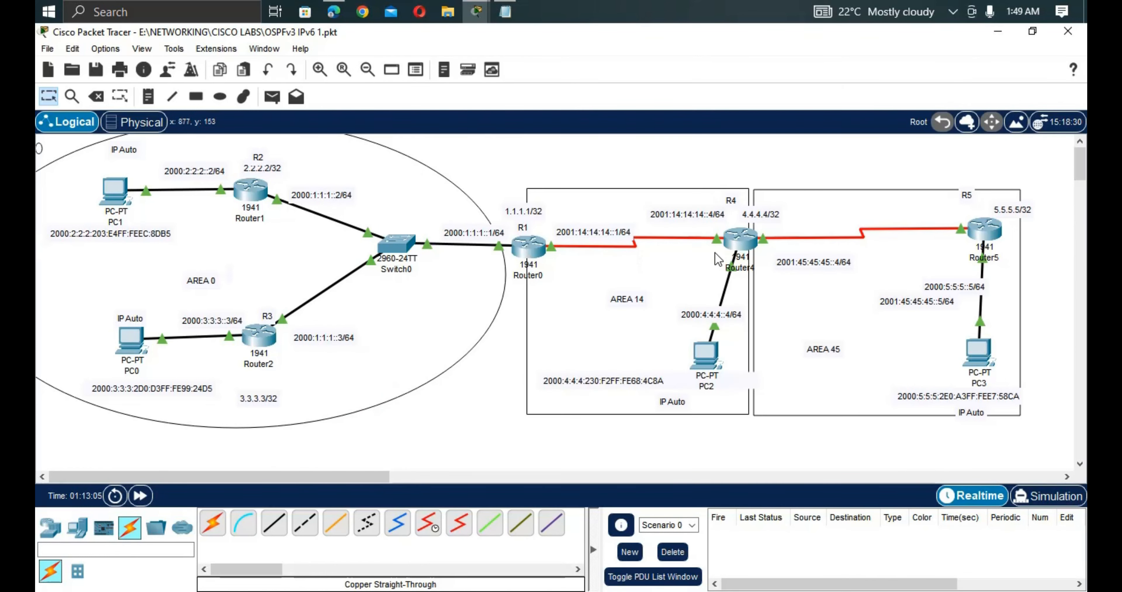
Open Router4's CLI and enter global configuration mode with conf t.
left_click(743, 248)
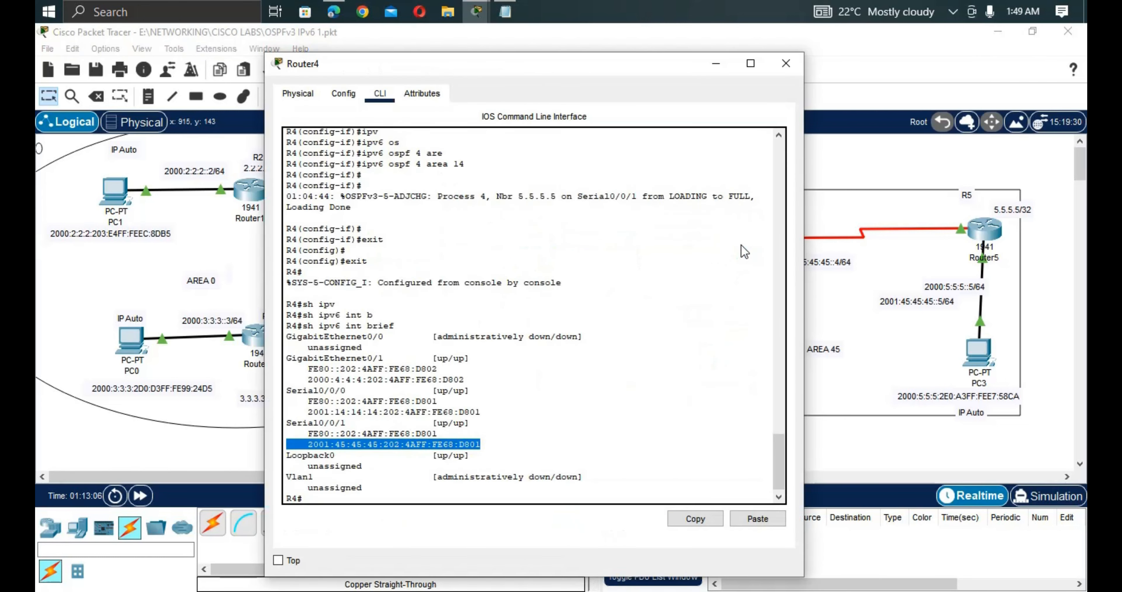
key("Return")
key("Return")
key("Return")
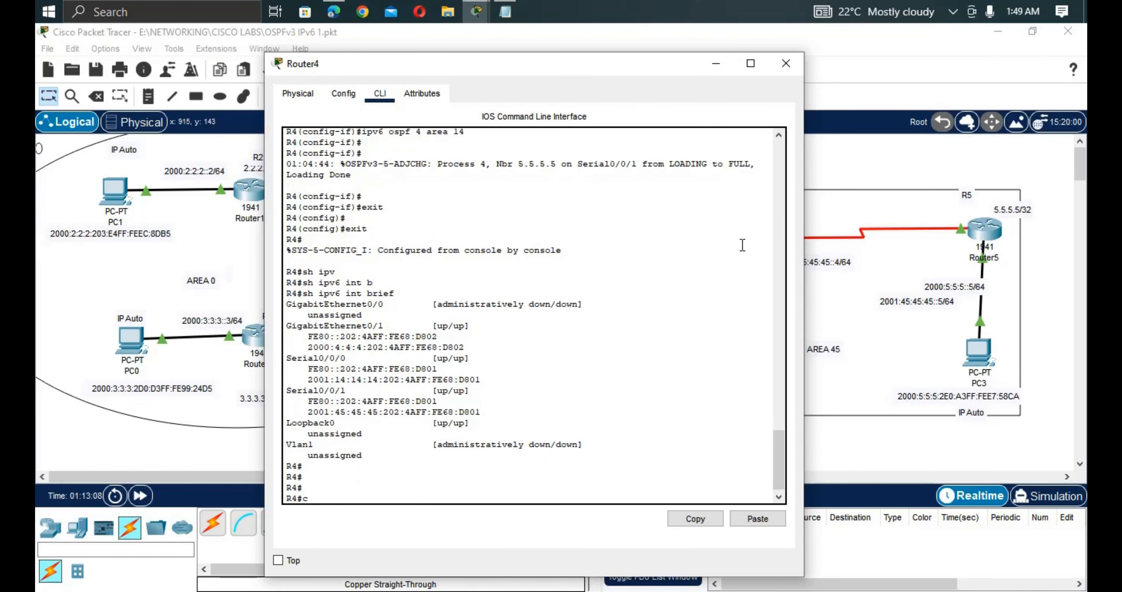
type("conf")
key("Tab")
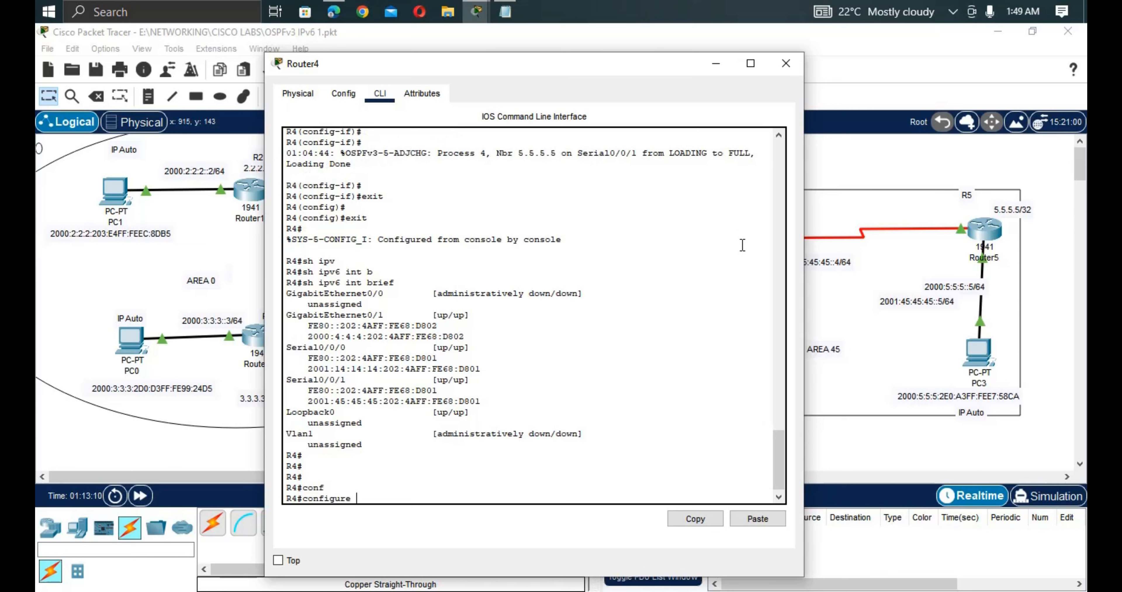
type("t")
key("Return")
key("Return")
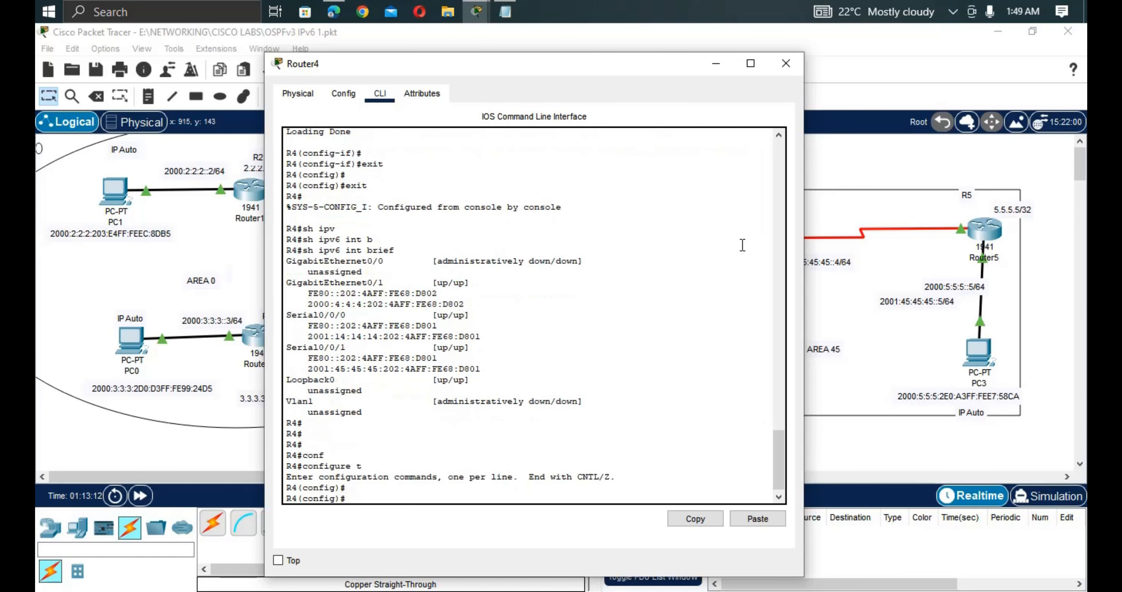
Under ipv6 router ospf 4, add 'area 14 virtual-link 1.1.1.1' and return to the topology.
type("ipv")
key("Tab")
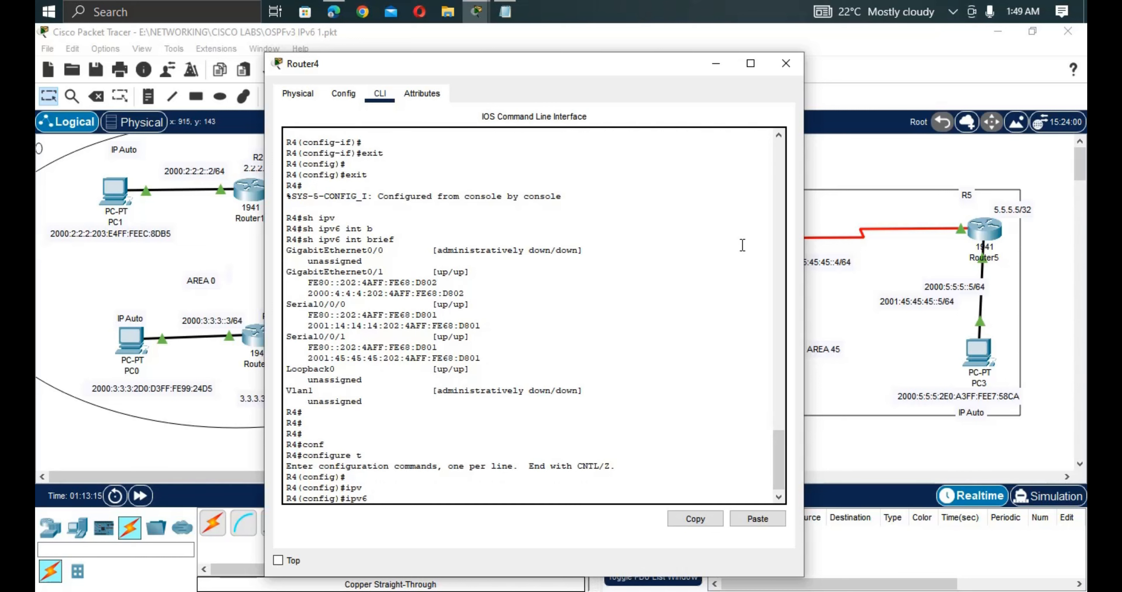
type("ro")
type("uter")
type(" o")
key("Tab")
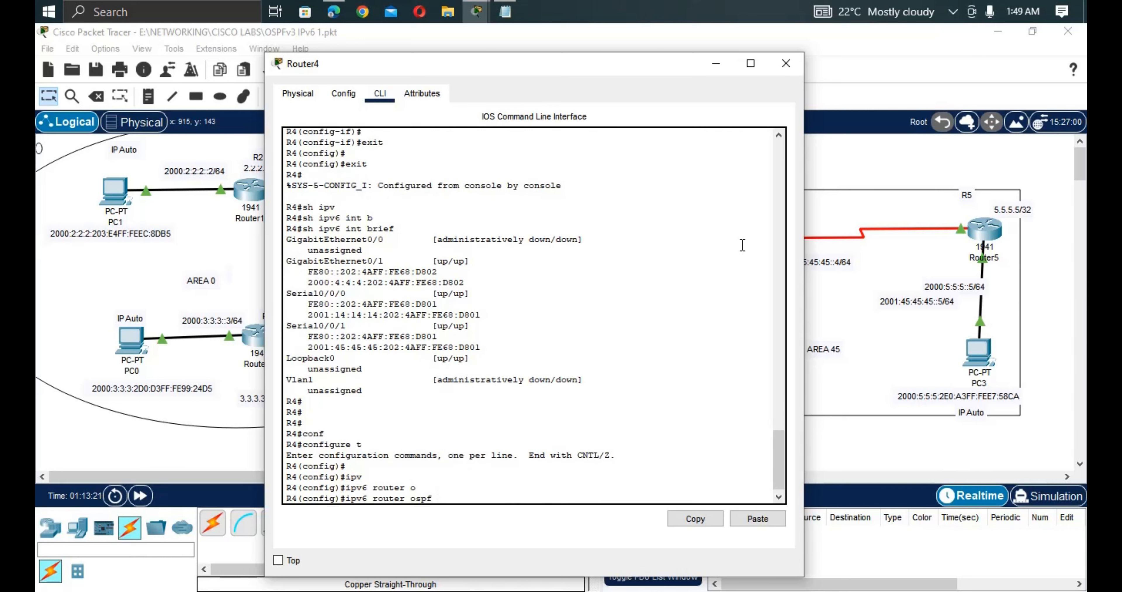
type("4")
key("Return")
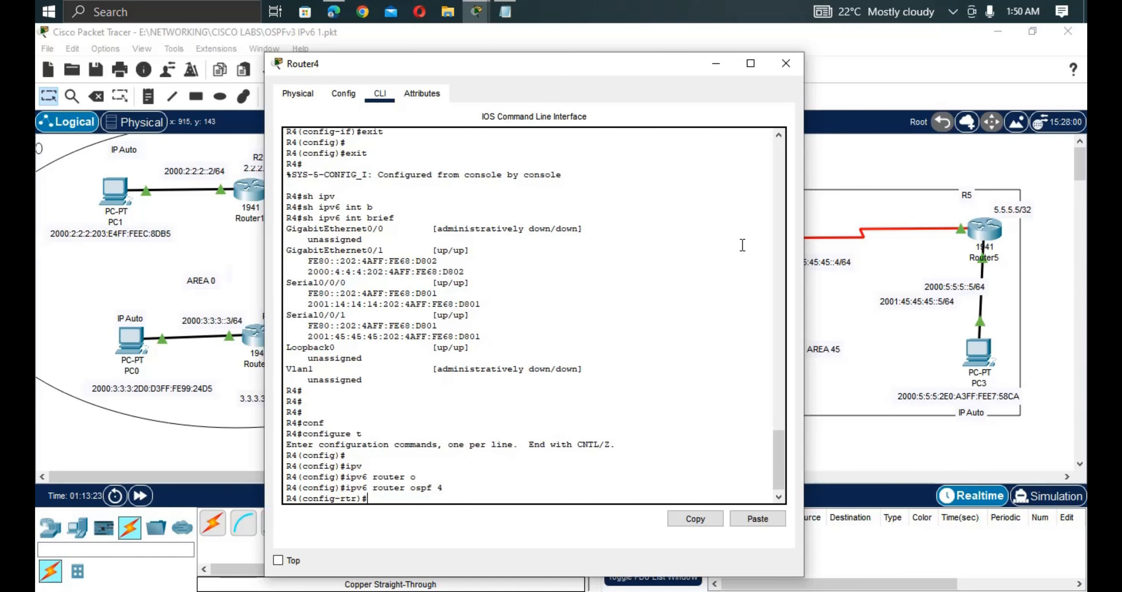
type("are")
key("Tab")
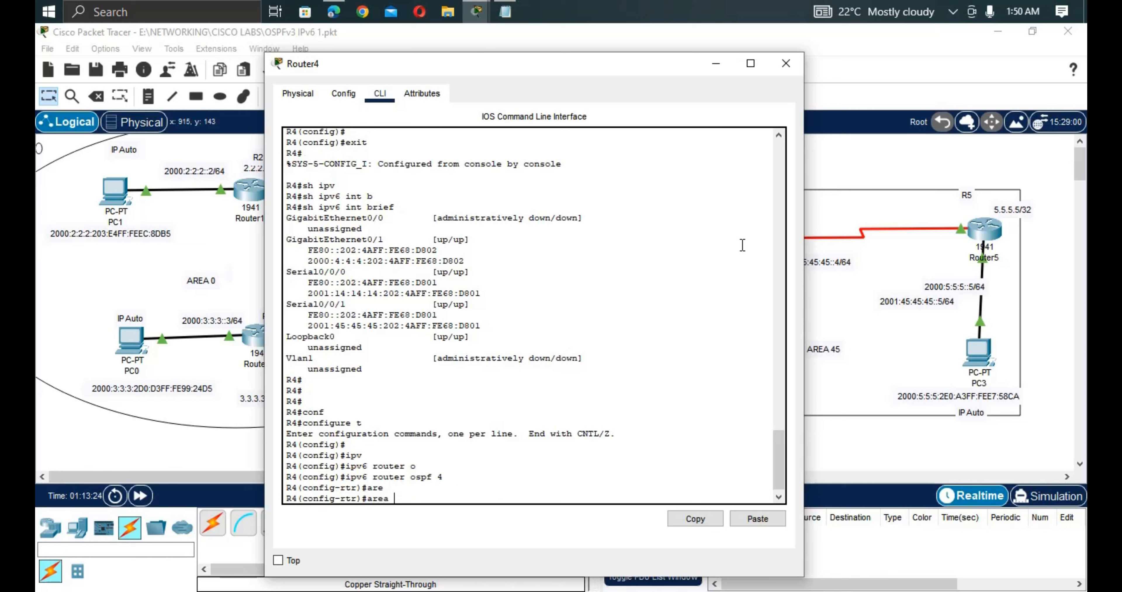
type("14 v")
key("Tab")
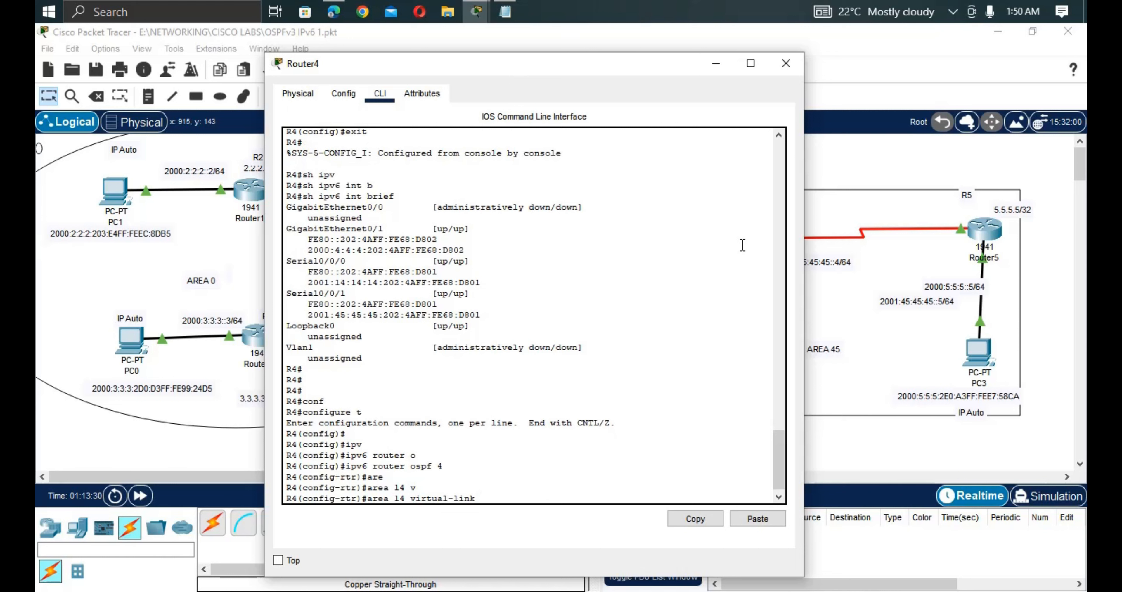
type("1.1.1.1")
key("Return")
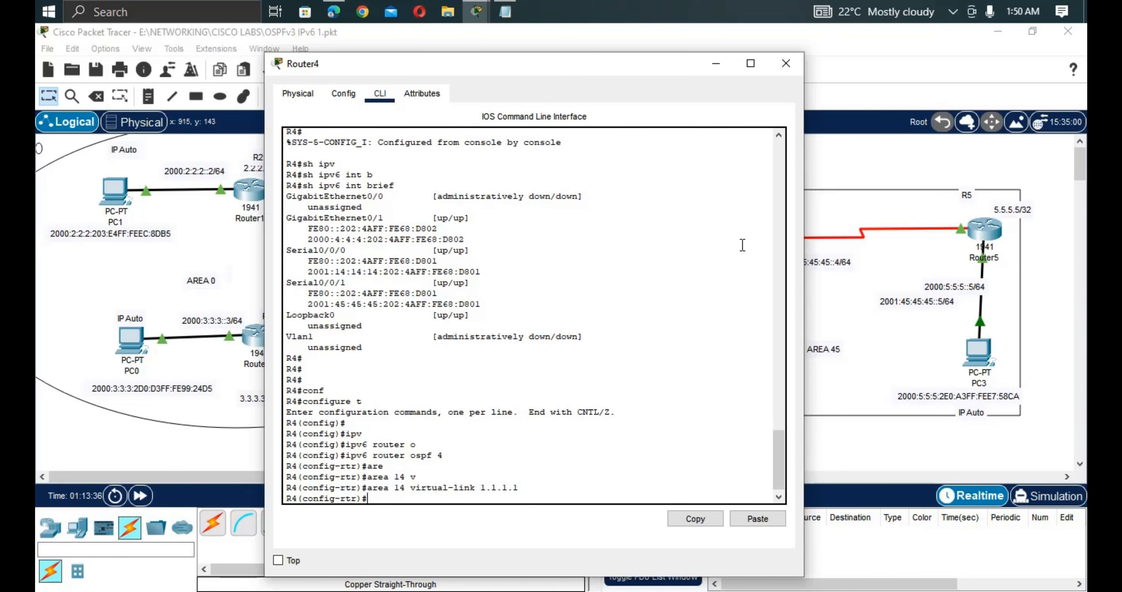
left_click(251, 458)
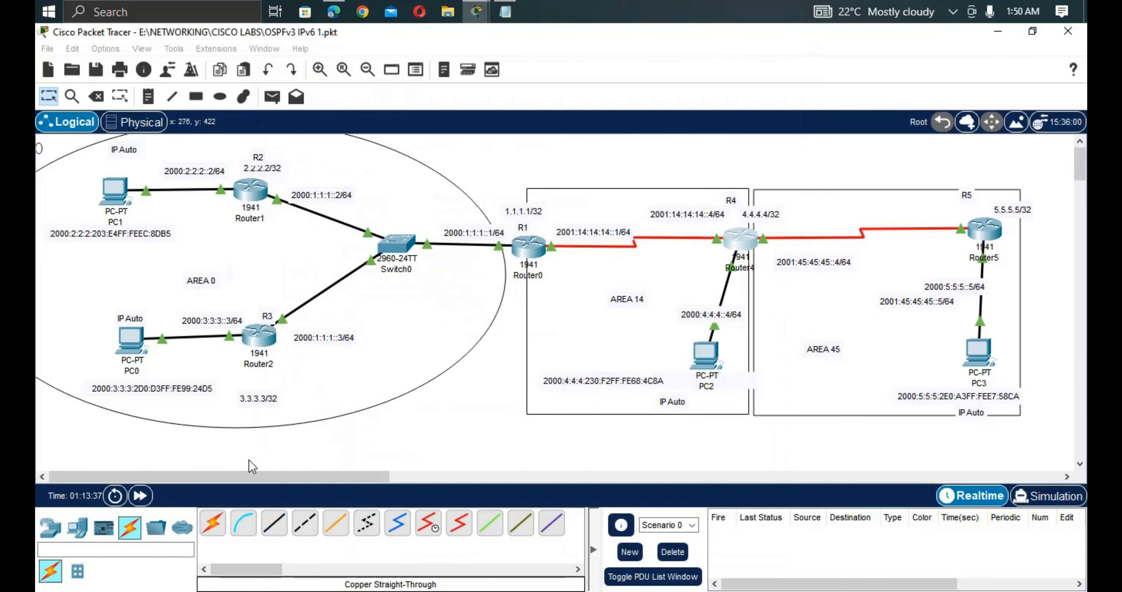
On Router0, exit from OSPF configuration back to the privileged prompt.
left_click(532, 255)
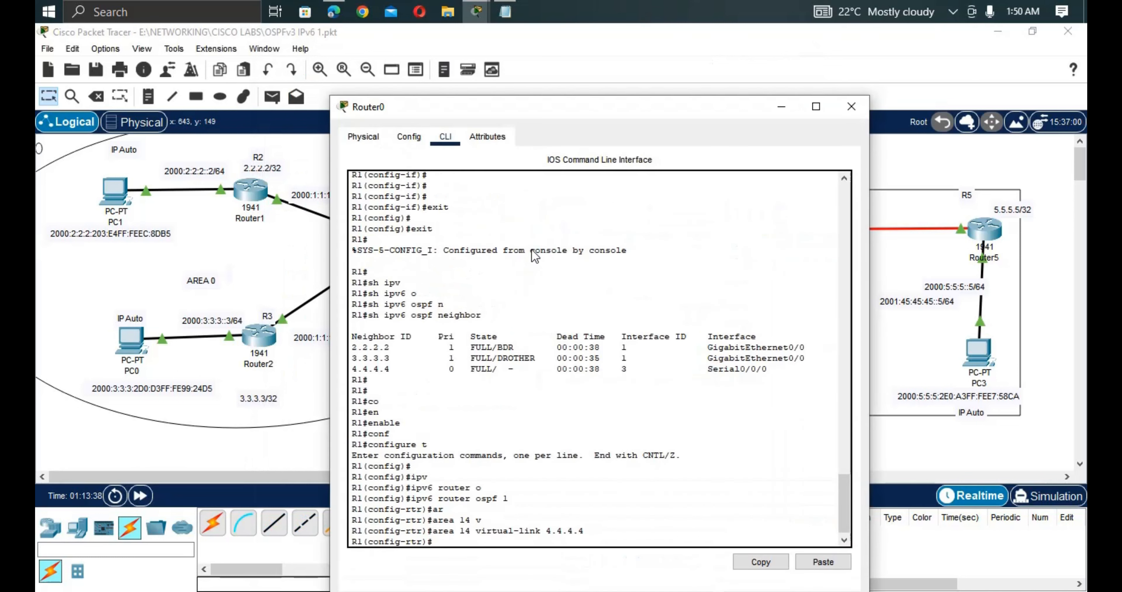
key("Return")
key("Return")
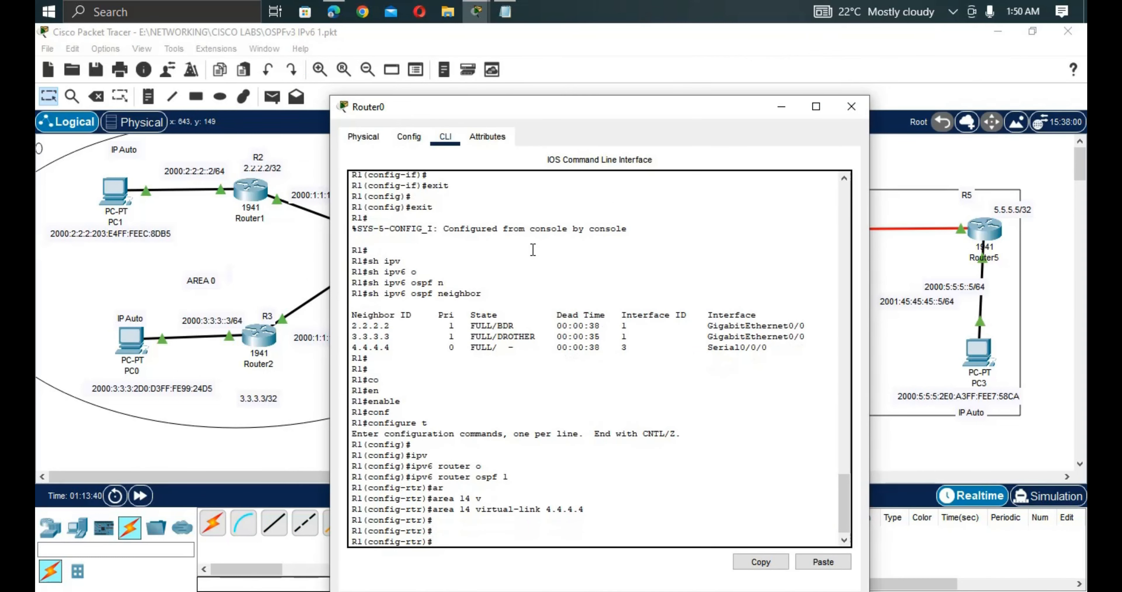
type("exit")
key("Return")
type("exit")
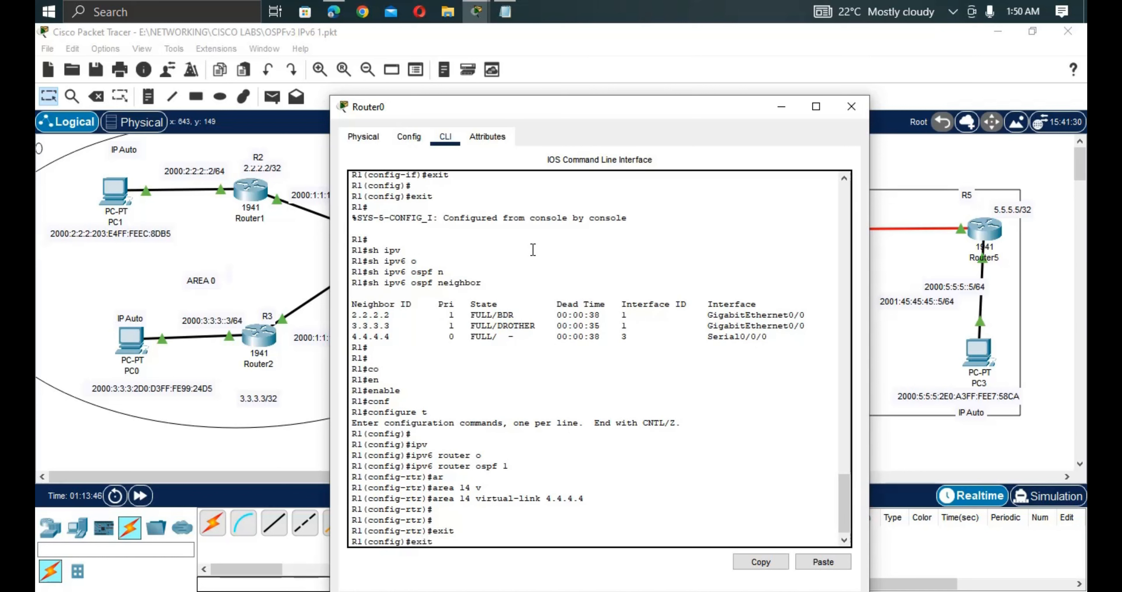
key("Return")
key("Return")
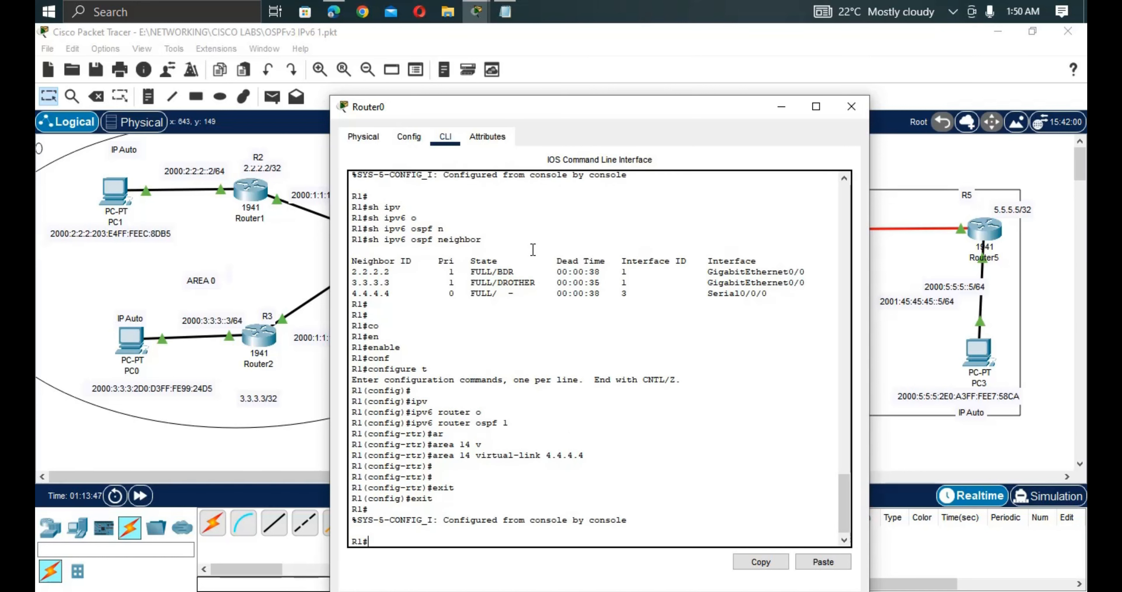
Run 'show ipv6 ospf virtual-links' and confirm OSPFv3_VL0 to 4.4.4.4 is up.
type("sh ipv")
key("Tab")
type("os")
key("Tab")
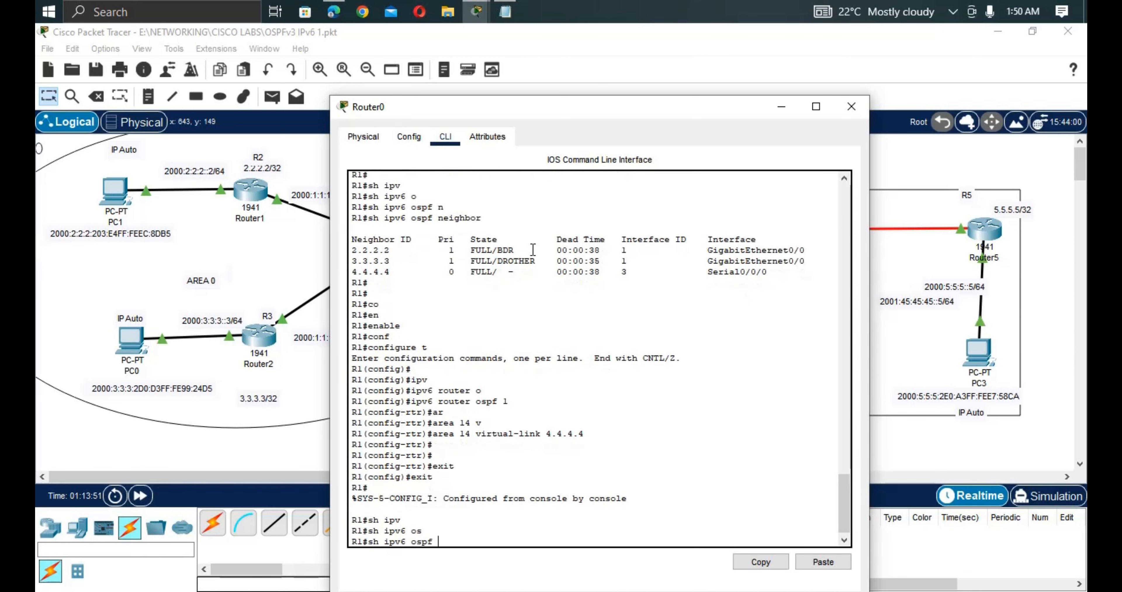
type("v")
key("Tab")
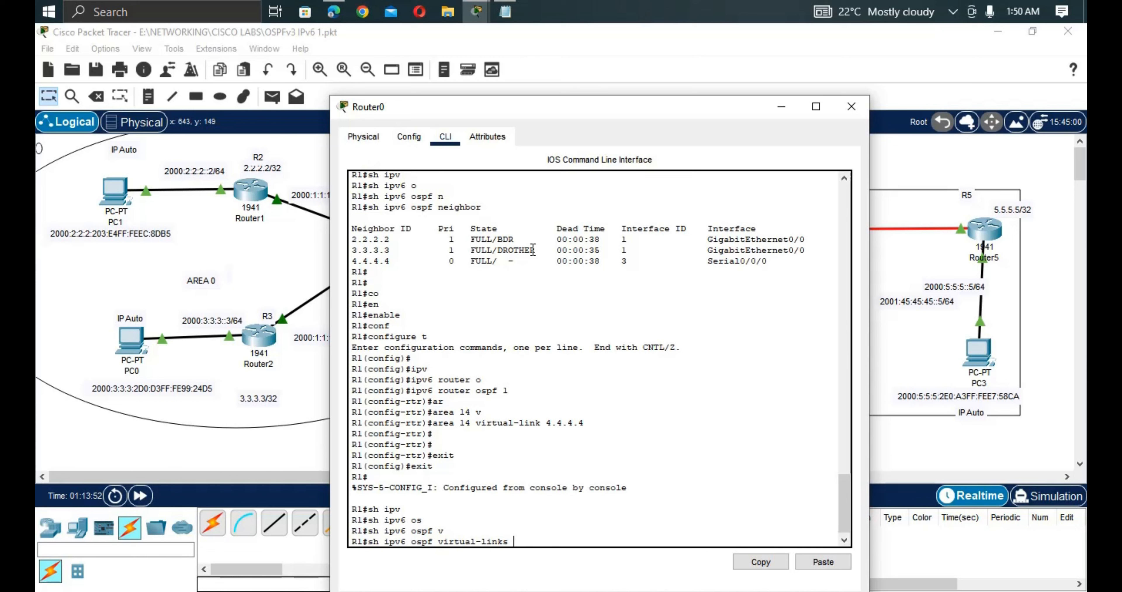
key("Return")
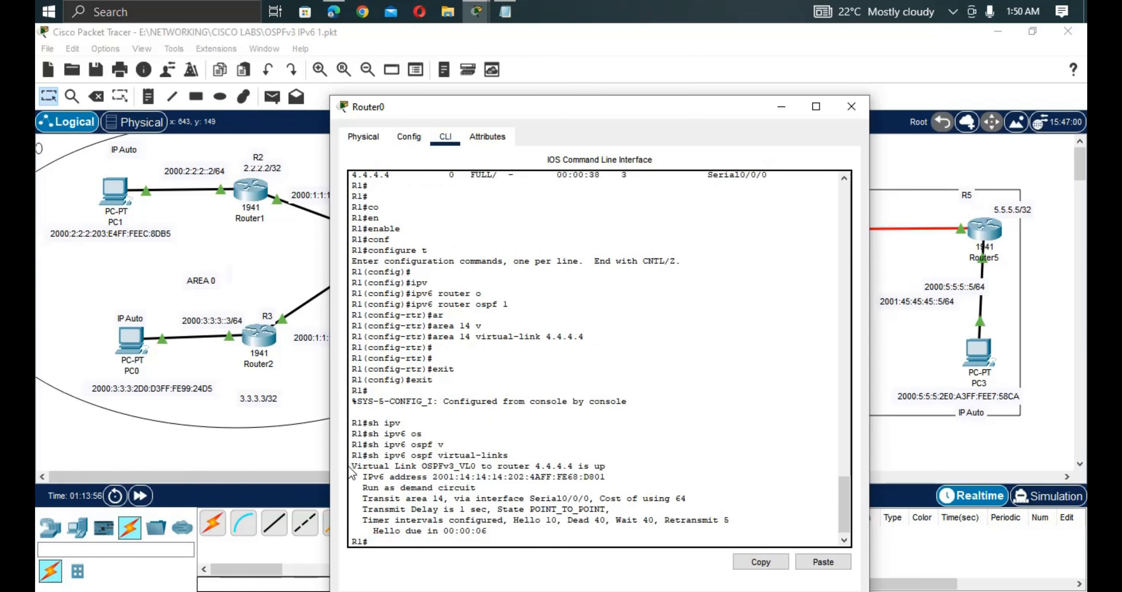
left_click_drag(351, 468, 575, 465)
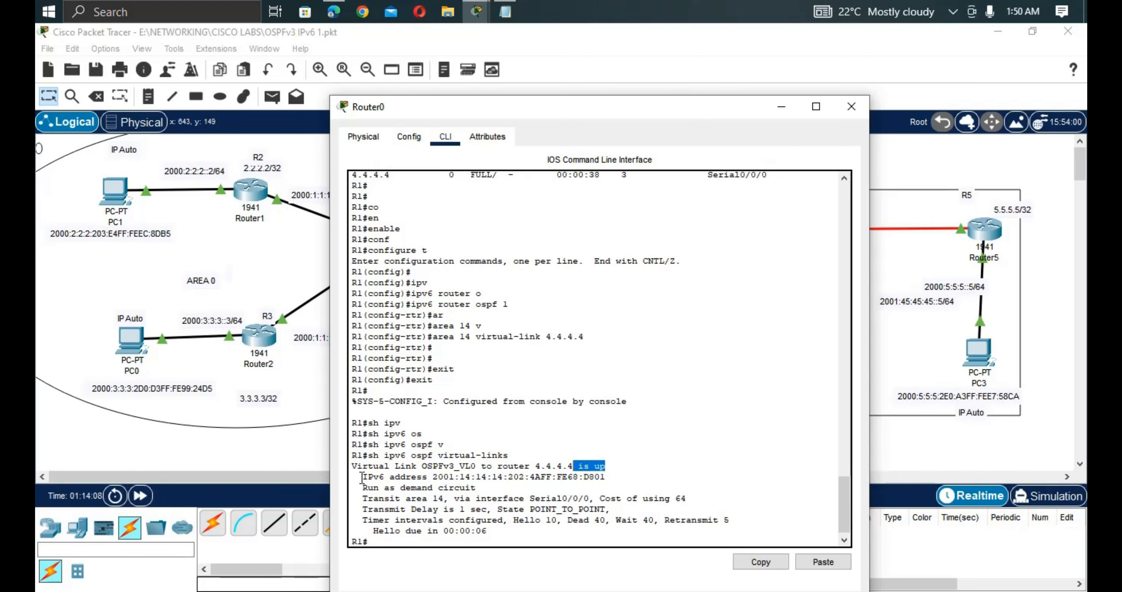
left_click_drag(363, 478, 607, 480)
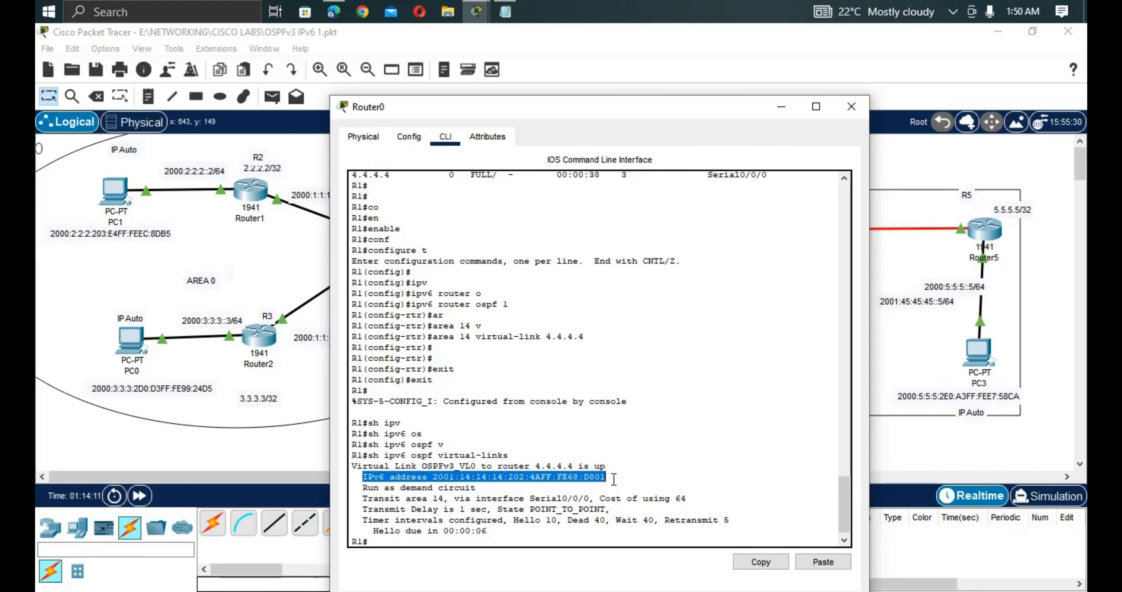
left_click(258, 479)
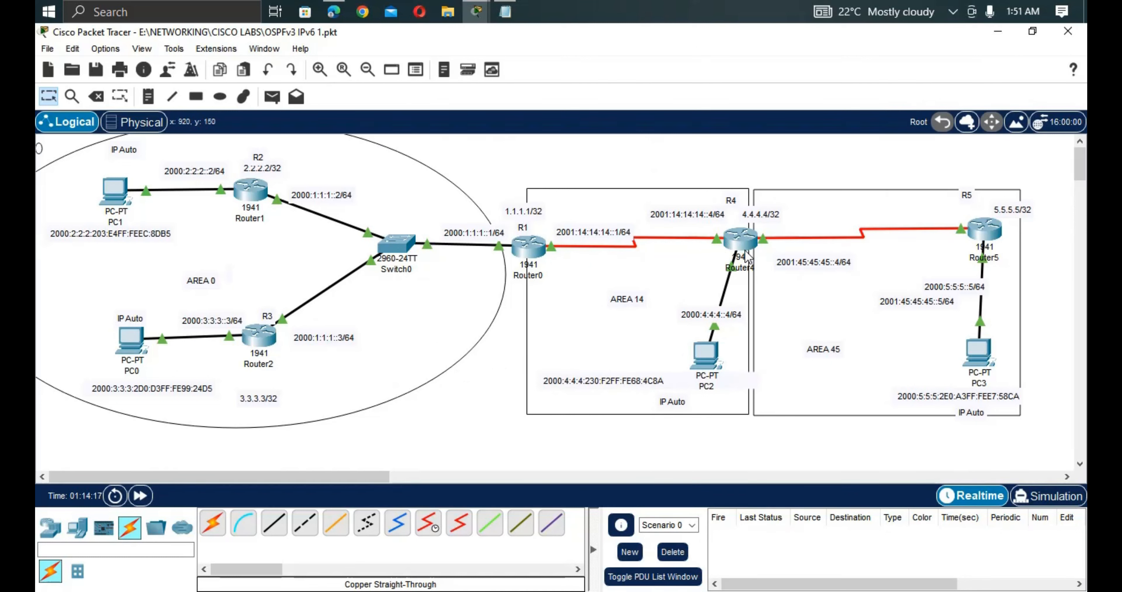
Log in to R2's console with the console password.
left_click(246, 194)
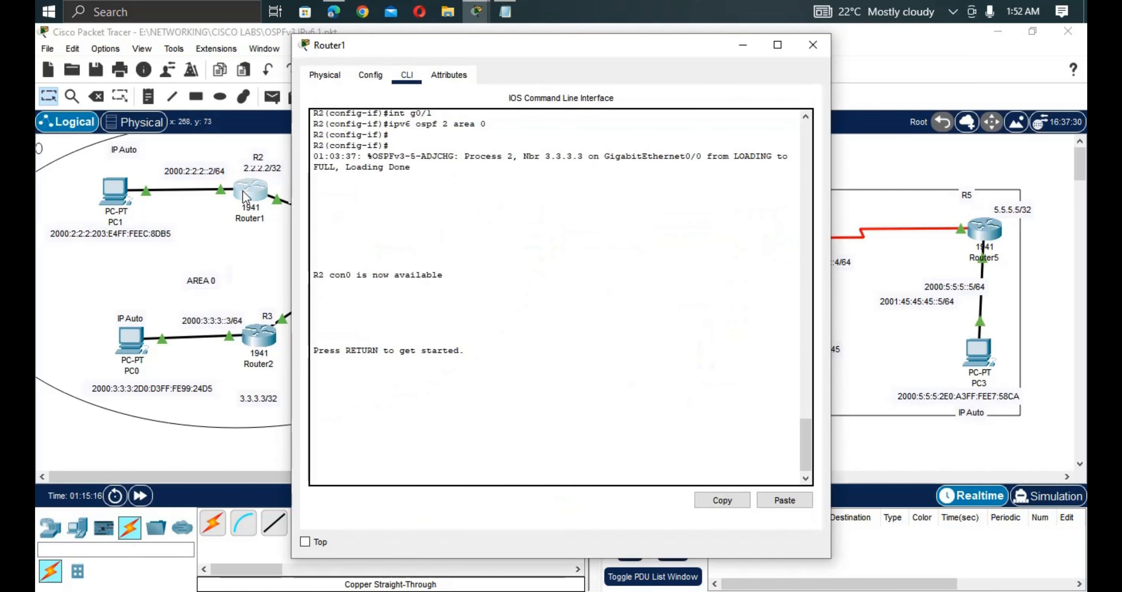
key("Return")
key("Return")
key("Return")
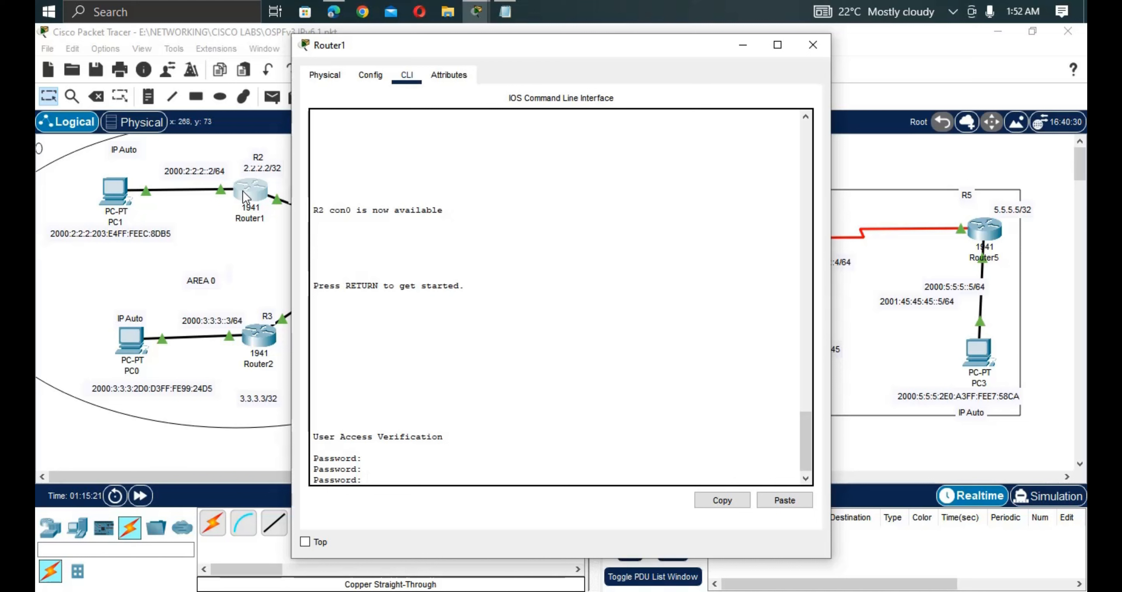
key("Return")
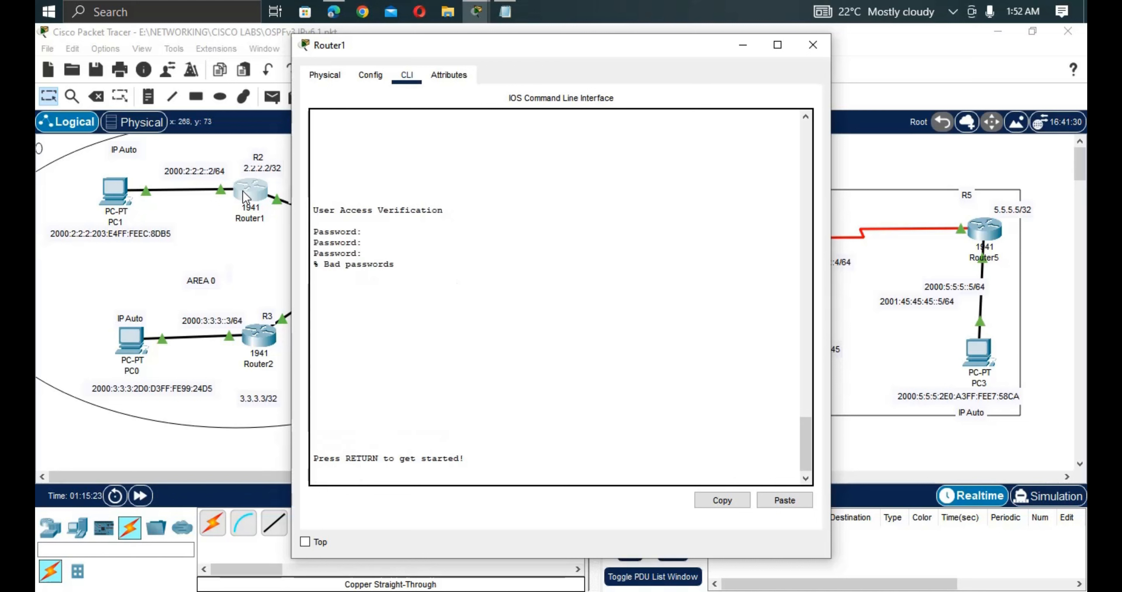
key("Return")
key("Return")
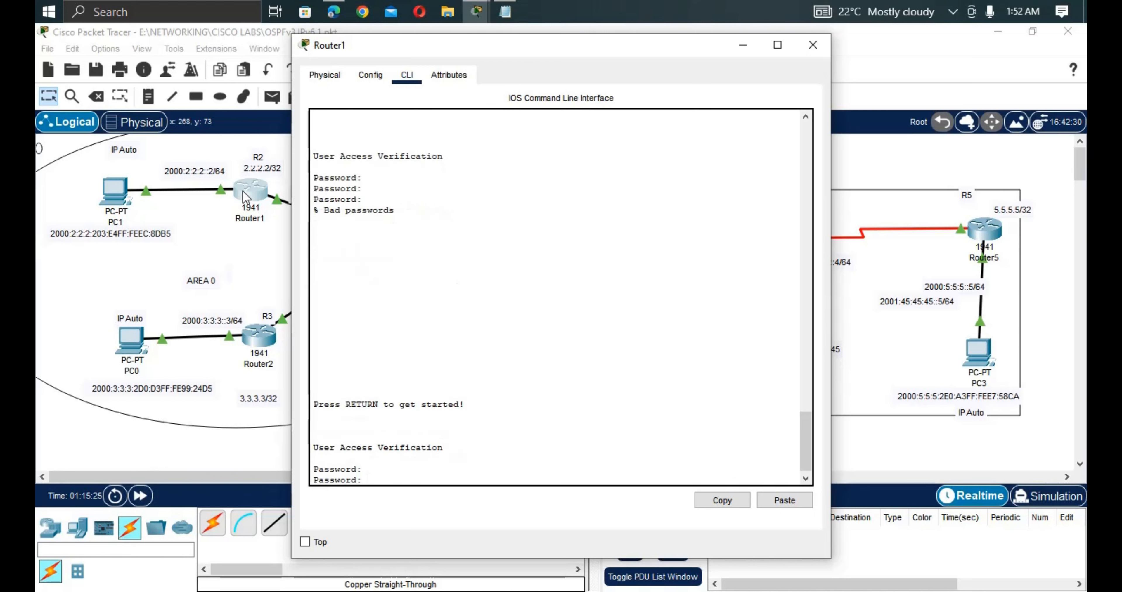
key("Return")
key("Return")
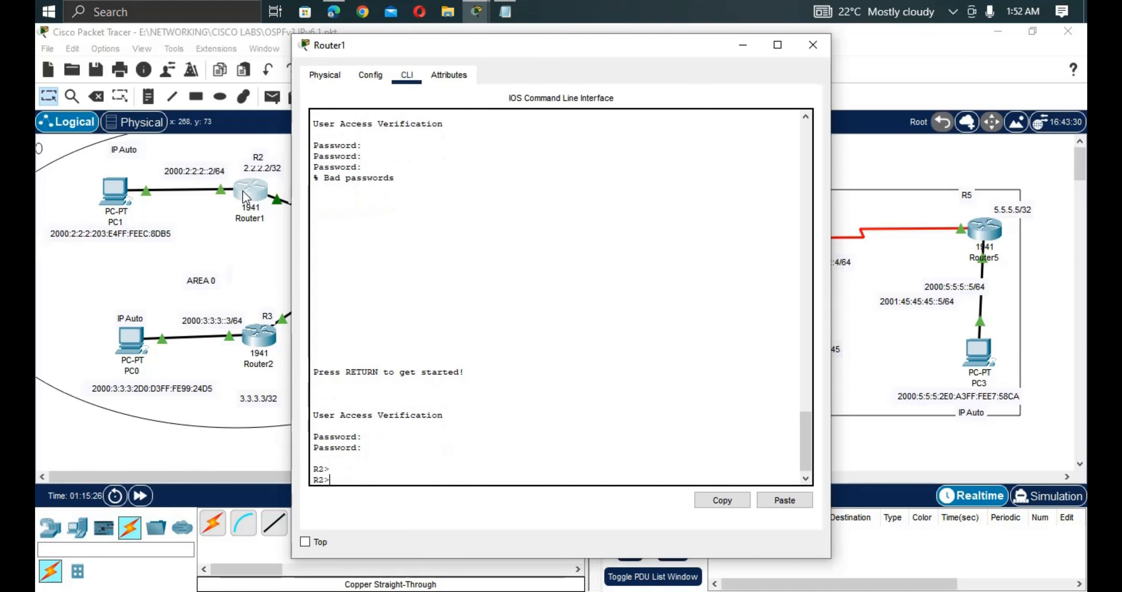
Enter privileged mode on R2, copy running-config to startup-config, and bring up Router2's console.
type("en")
key("Tab")
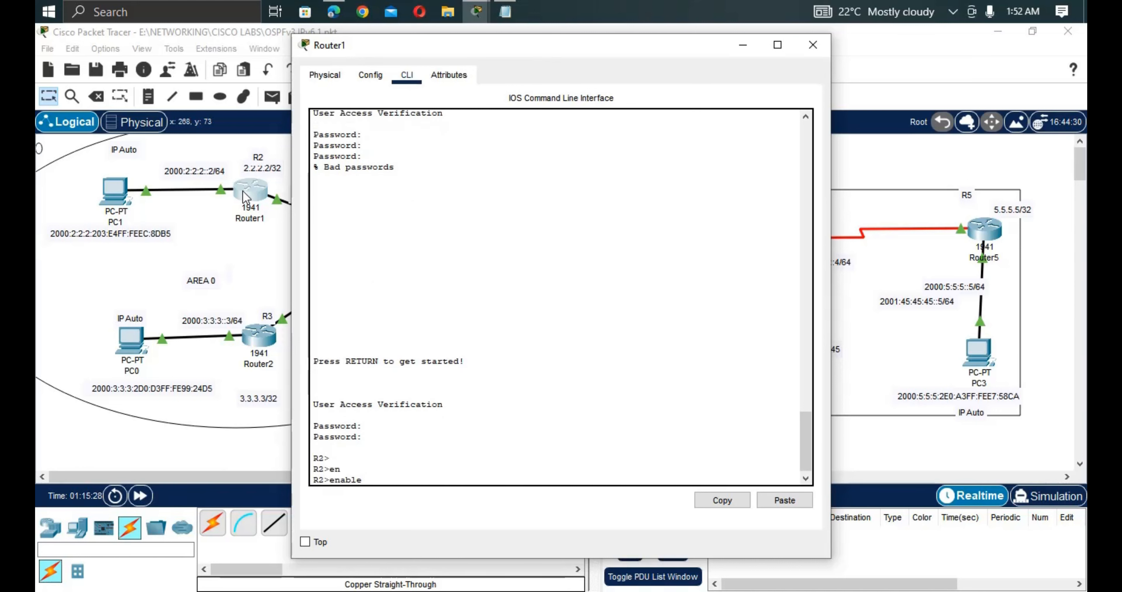
key("Return")
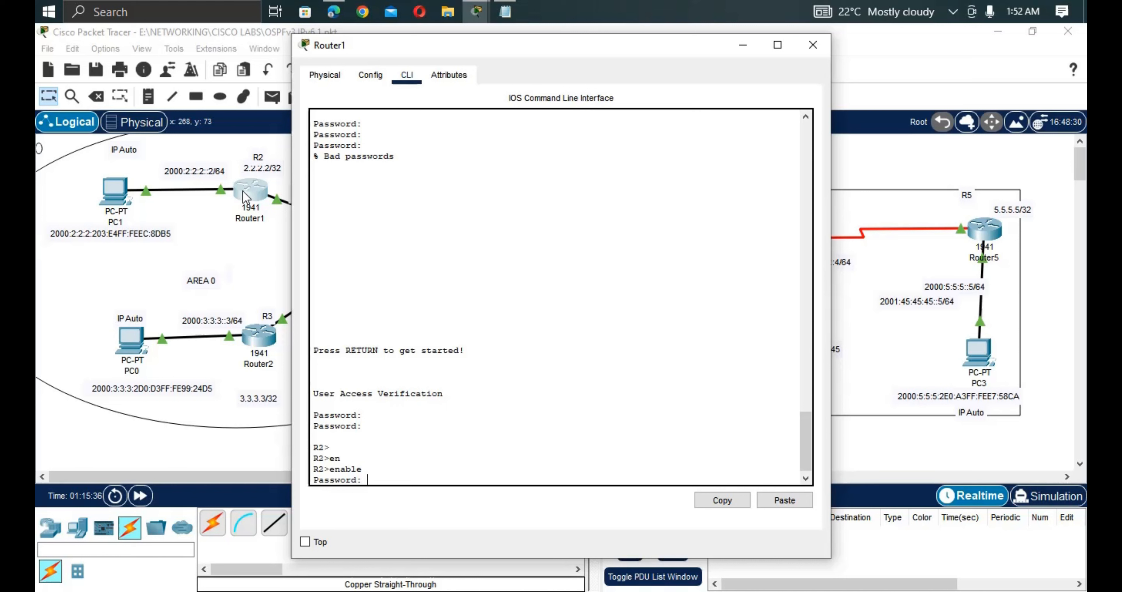
key("Return")
key("Return")
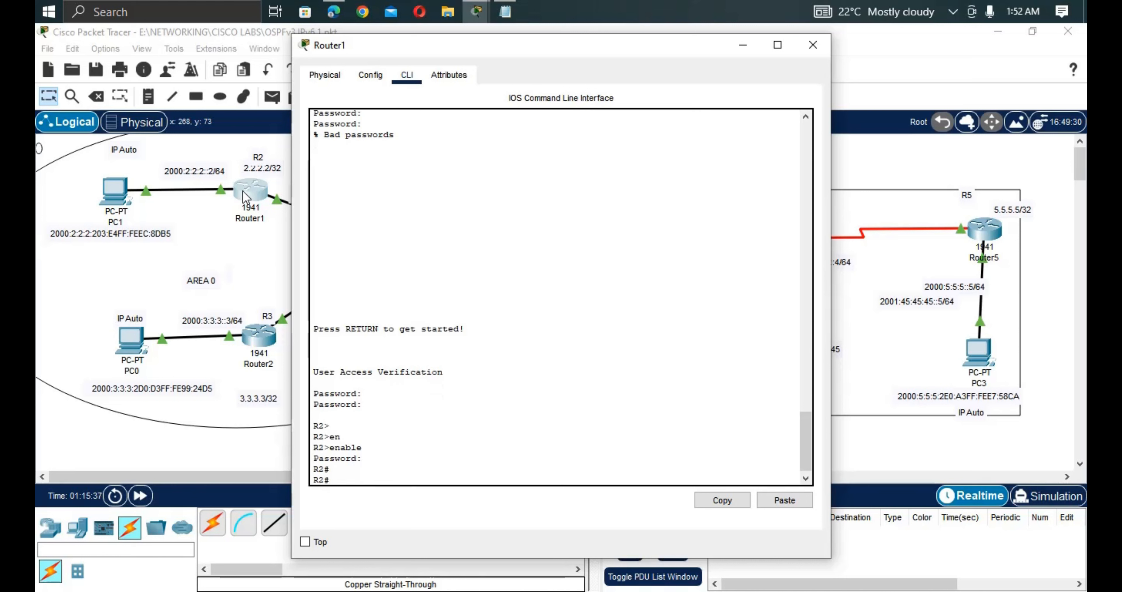
type("copy")
type(" rn")
type(" u")
type("st")
key("Tab")
key("Return")
key("Return")
key("Return")
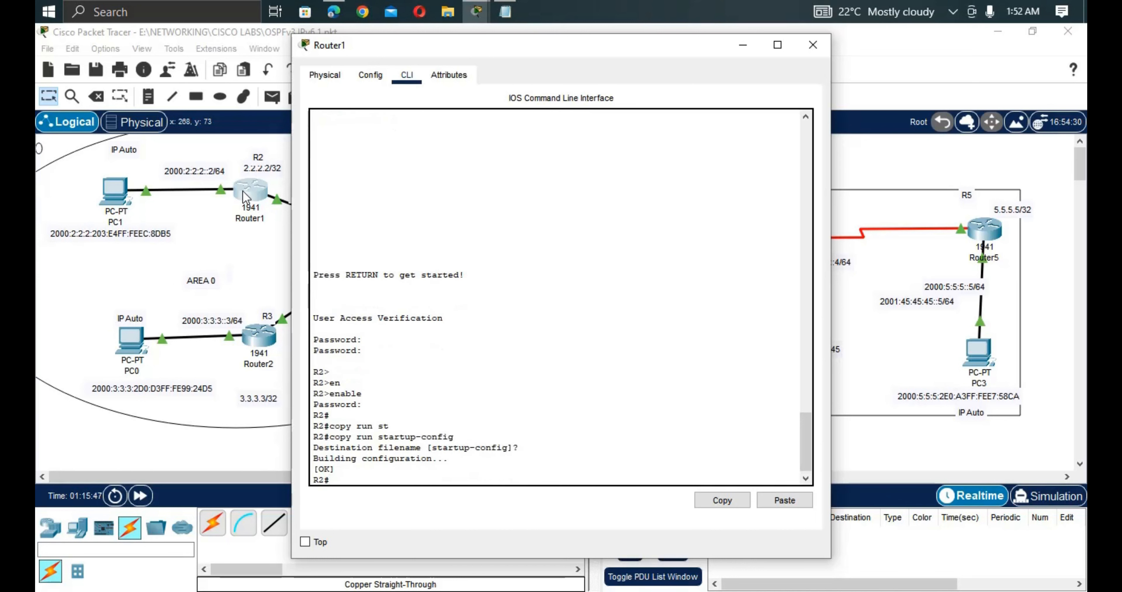
left_click(272, 343)
key("Return")
key("Return")
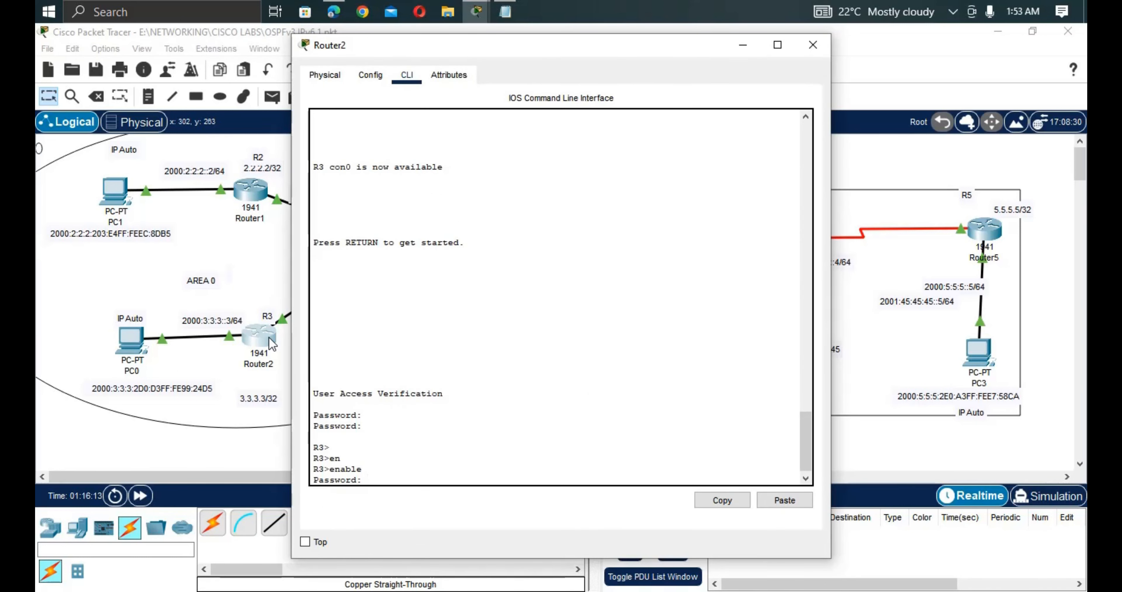
Enable R3 with its password and run copy running-config startup-config.
key("Return")
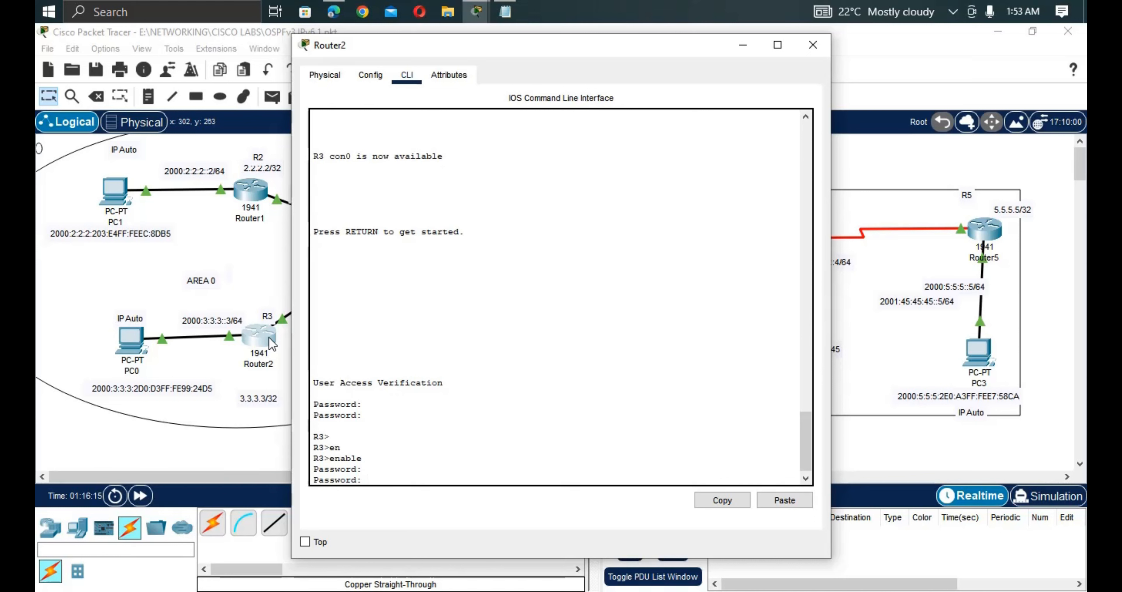
key("Return")
type("cop")
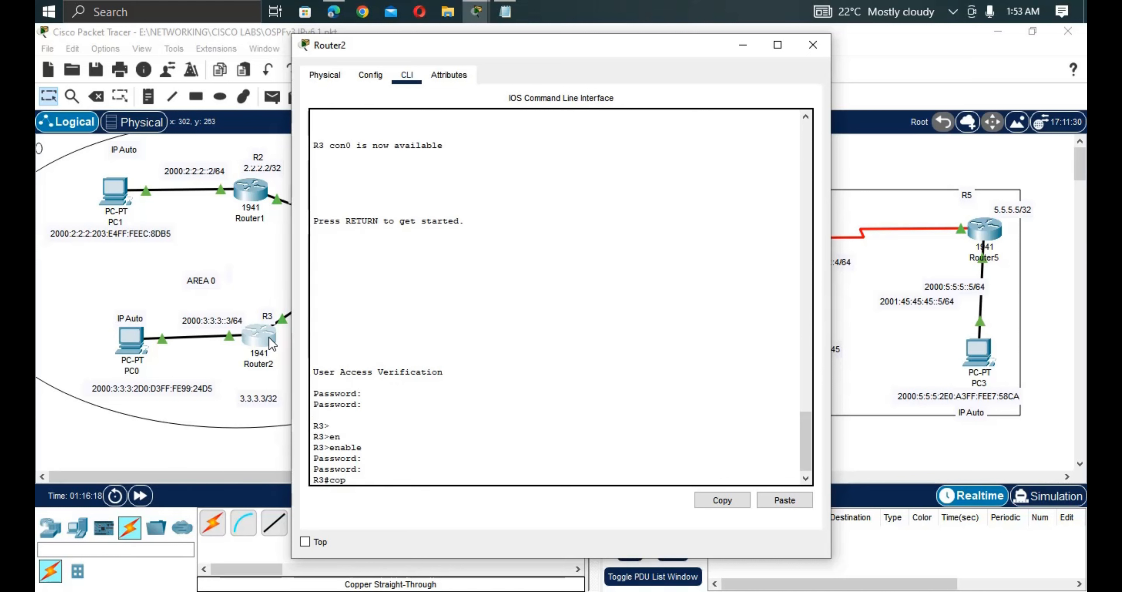
key("Tab")
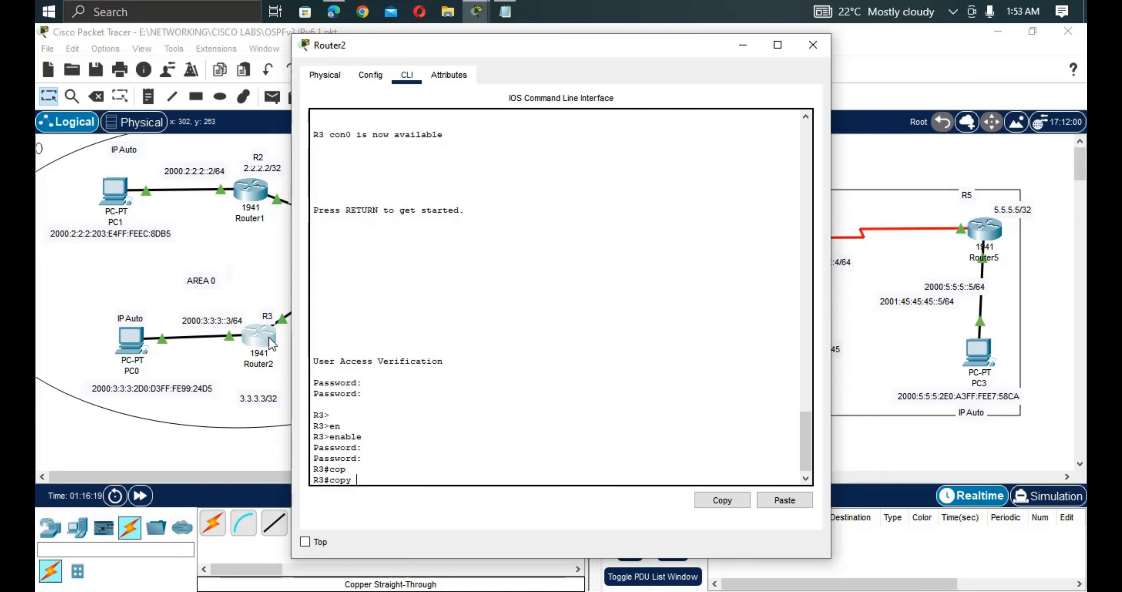
type("r")
key("Tab")
type("st")
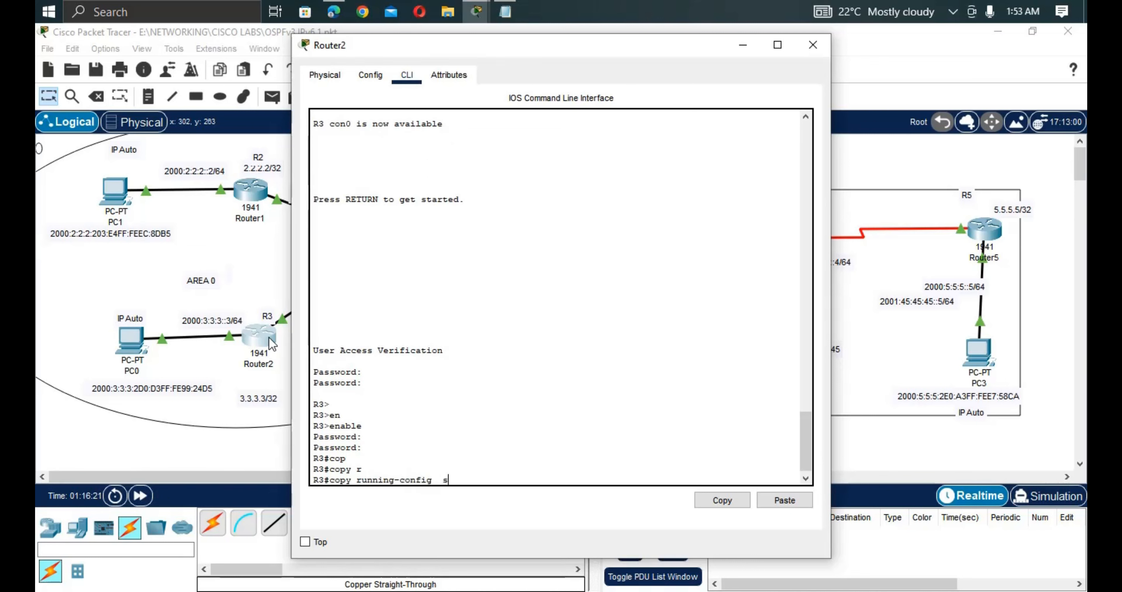
key("Tab")
key("Return")
key("Return")
key("Return")
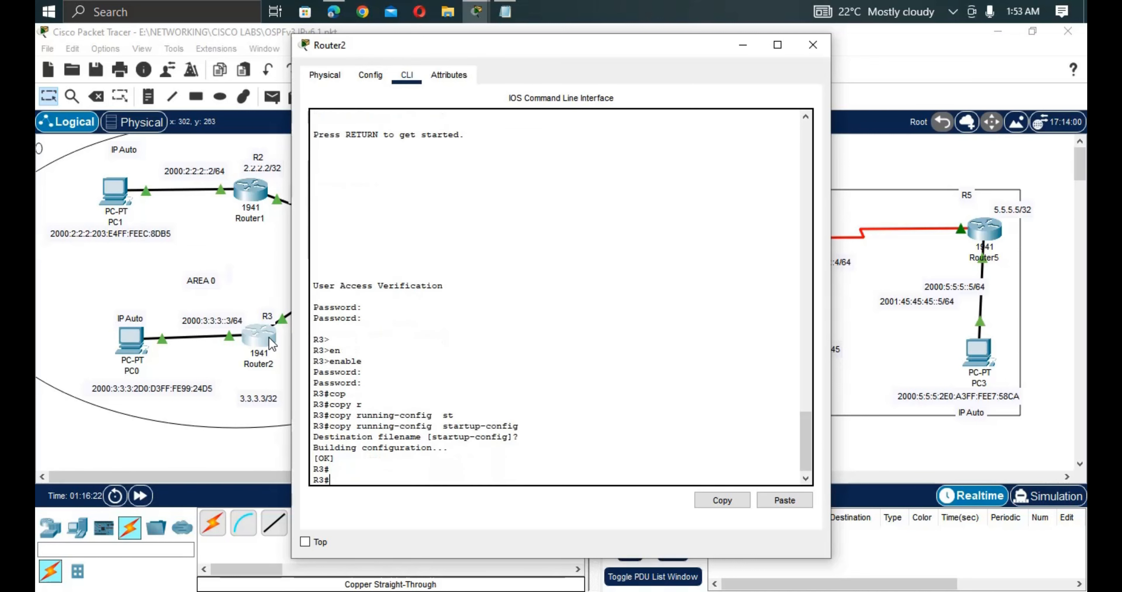
left_click(267, 293)
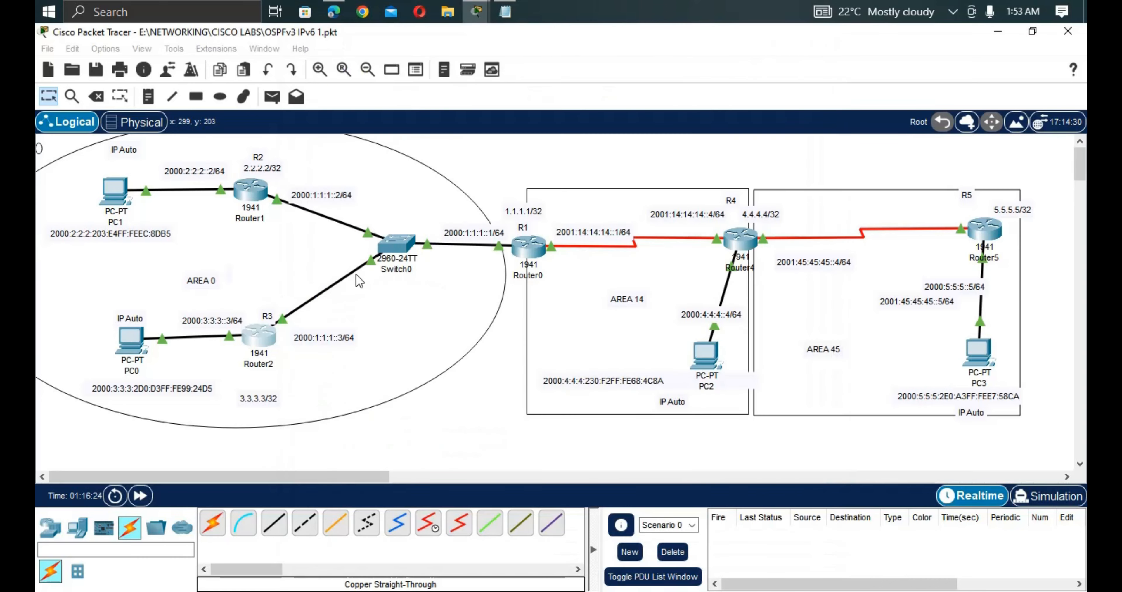
Rerun PC1's ping to PC2 at 2000:4:4:4:230:F2FF:FE68:4C8A.
left_click(528, 246)
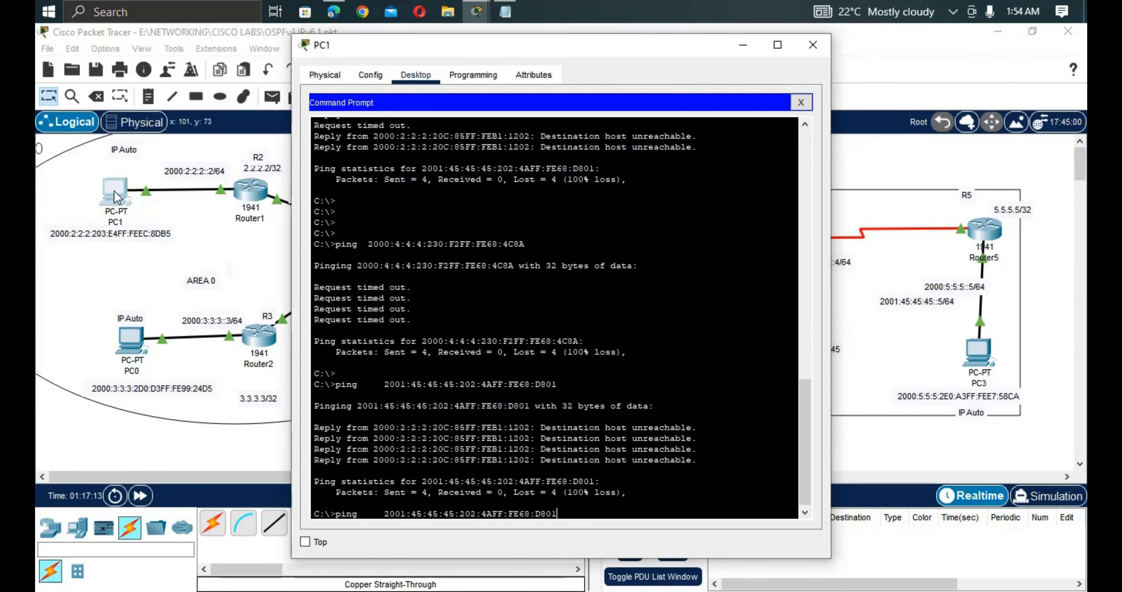
key("Up")
key("Return")
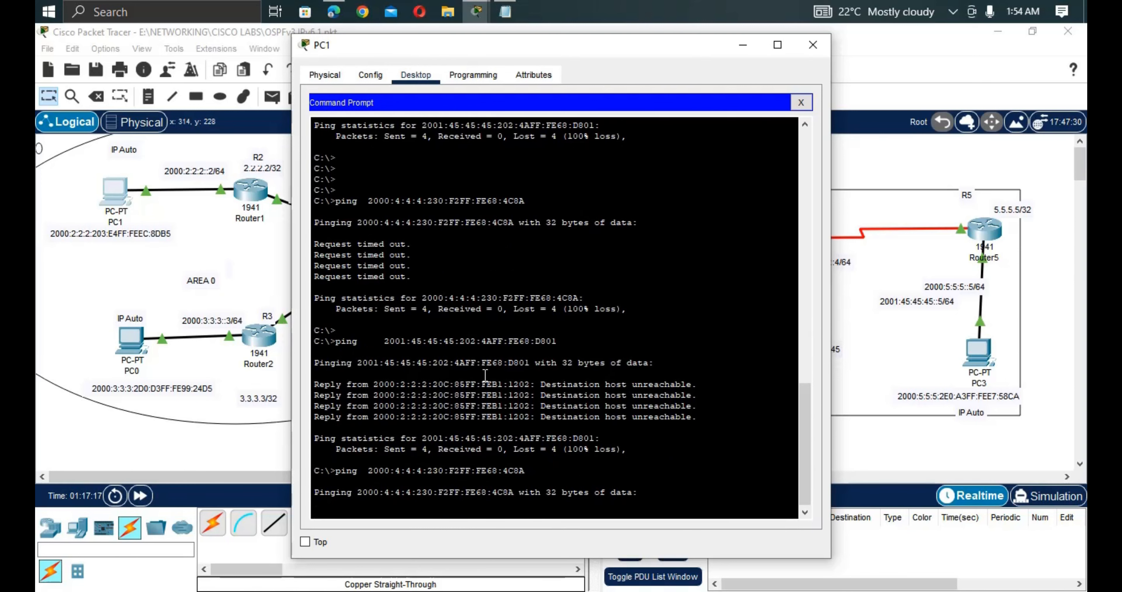
left_click(931, 453)
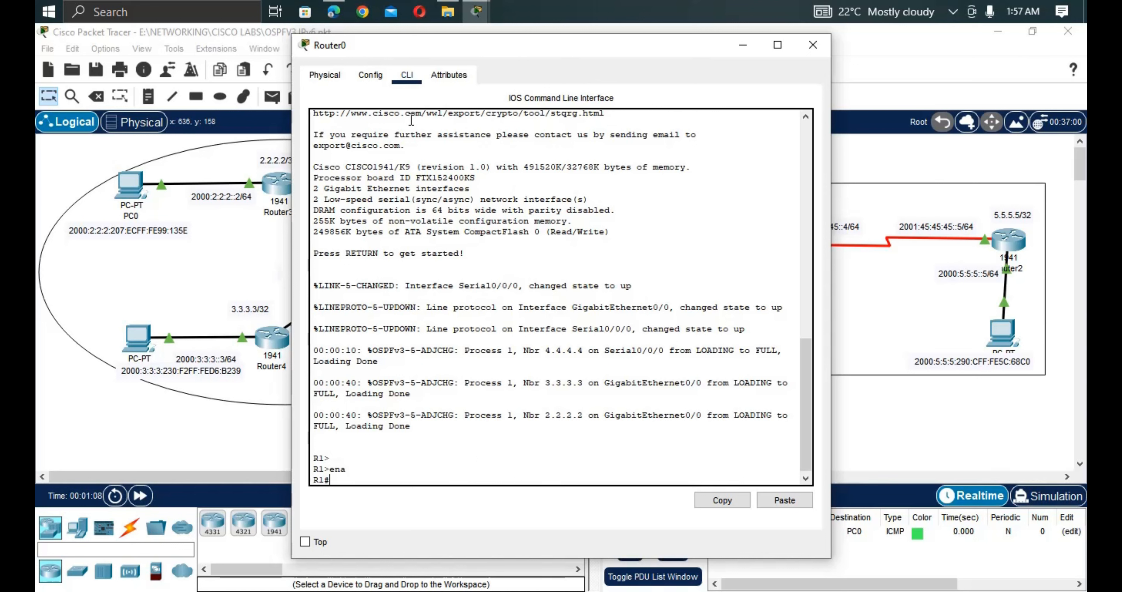
Run show ipv6 protocols on R1.
type("sh ipov")
key("Tab")
key("BackSpace")
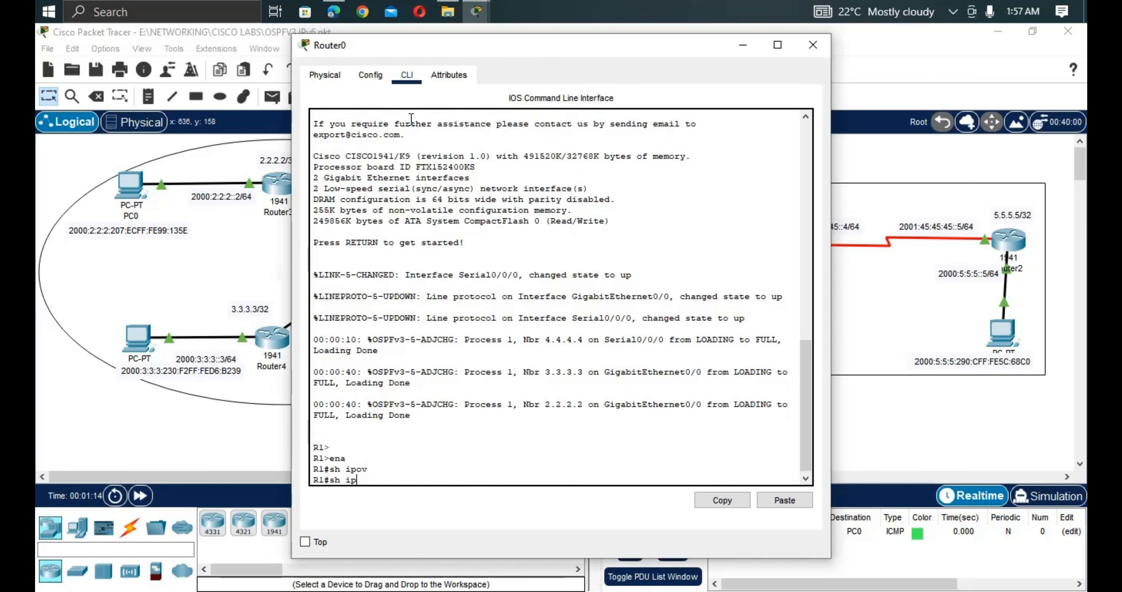
key("Tab")
type("6")
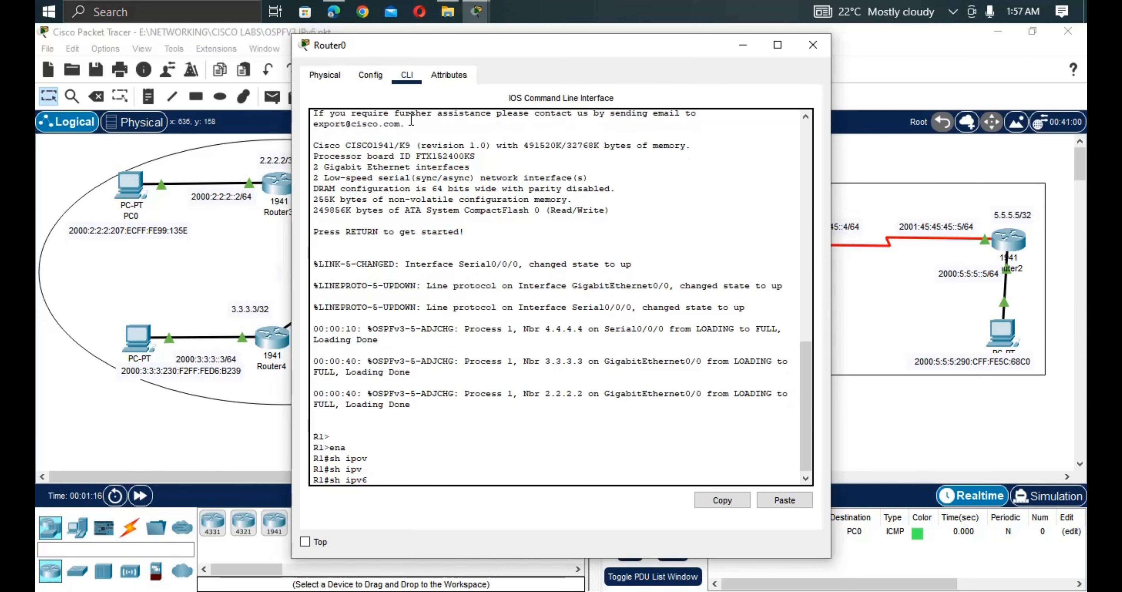
type("  p")
key("Tab")
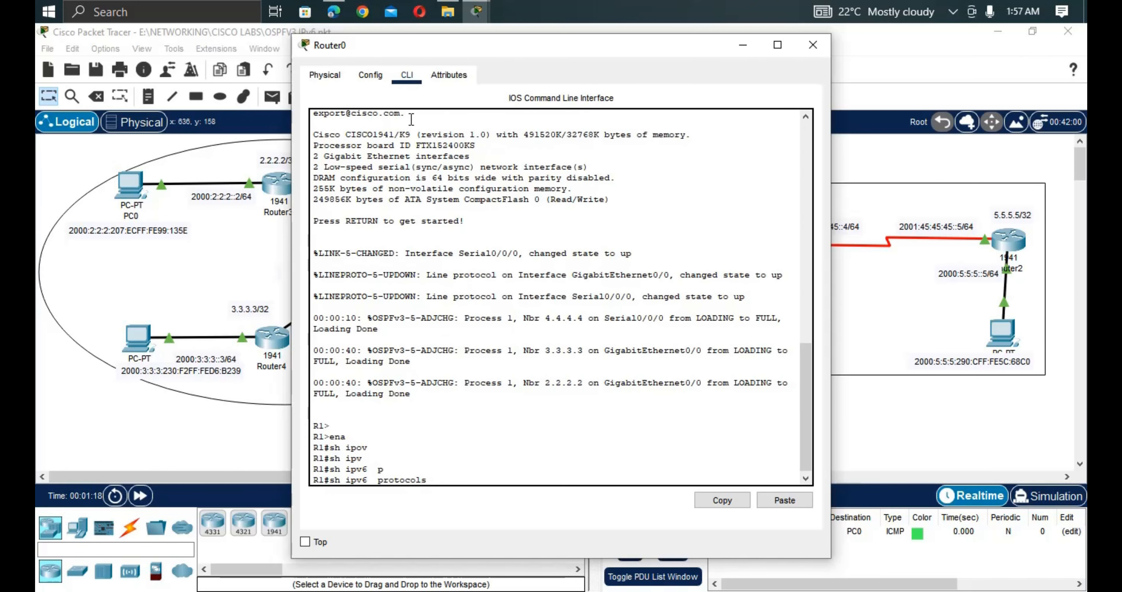
key("Return")
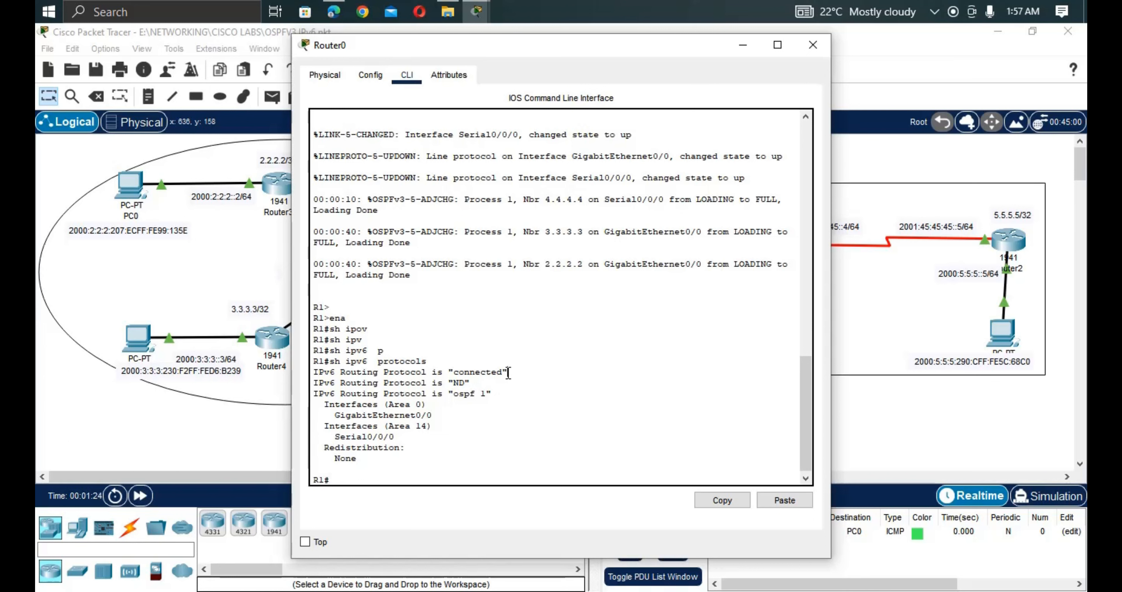
Point out OSPF 1 with GigabitEthernet0/0 in Area 0 and Serial0/0/0 in Area 14.
left_click_drag(508, 373, 451, 395)
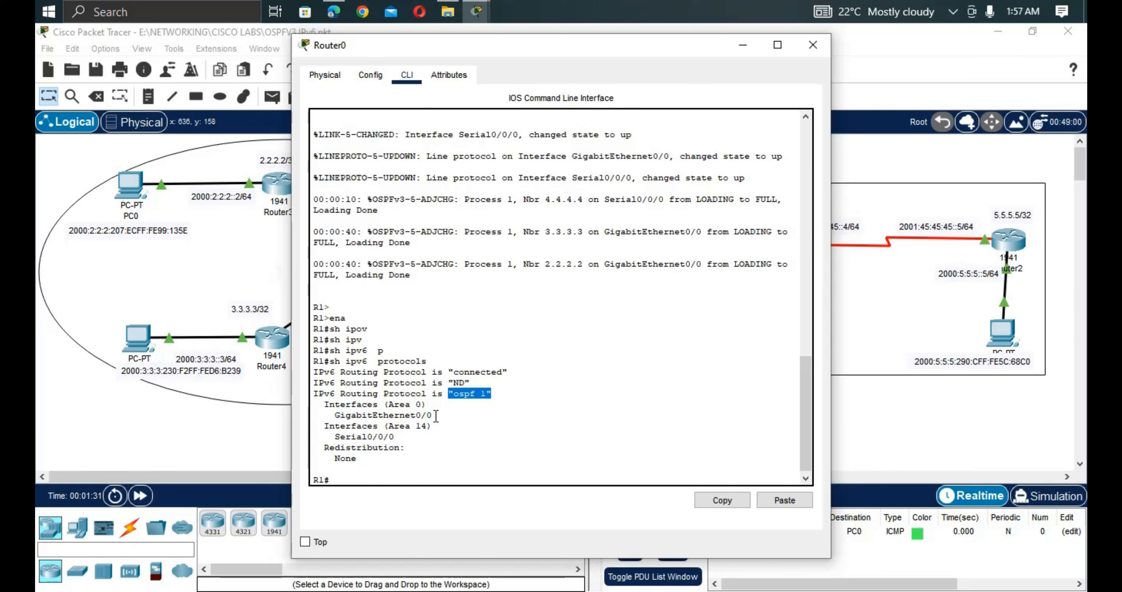
left_click_drag(434, 416, 321, 409)
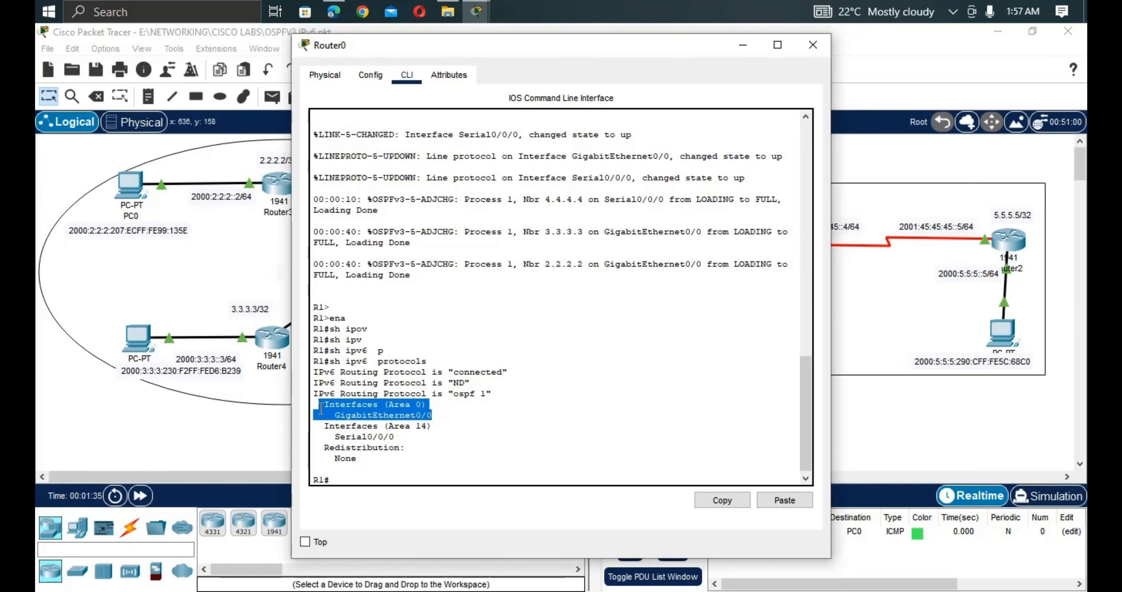
left_click_drag(432, 426, 314, 438)
left_click(268, 436)
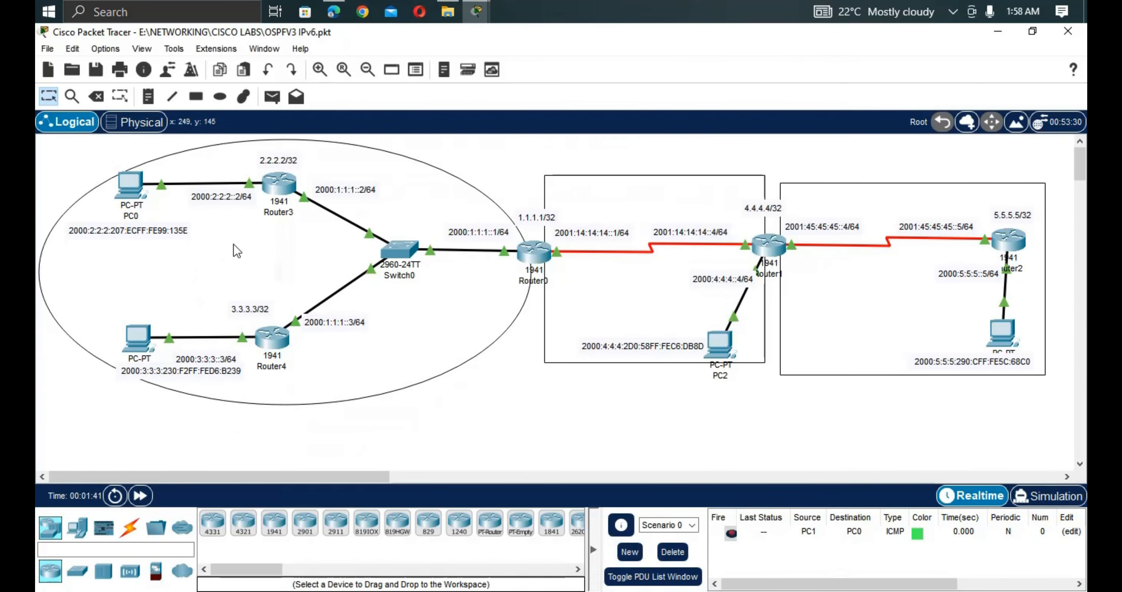
Enter privileged mode on R2 (Router3) and run show ipv6 protocols.
left_click(275, 188)
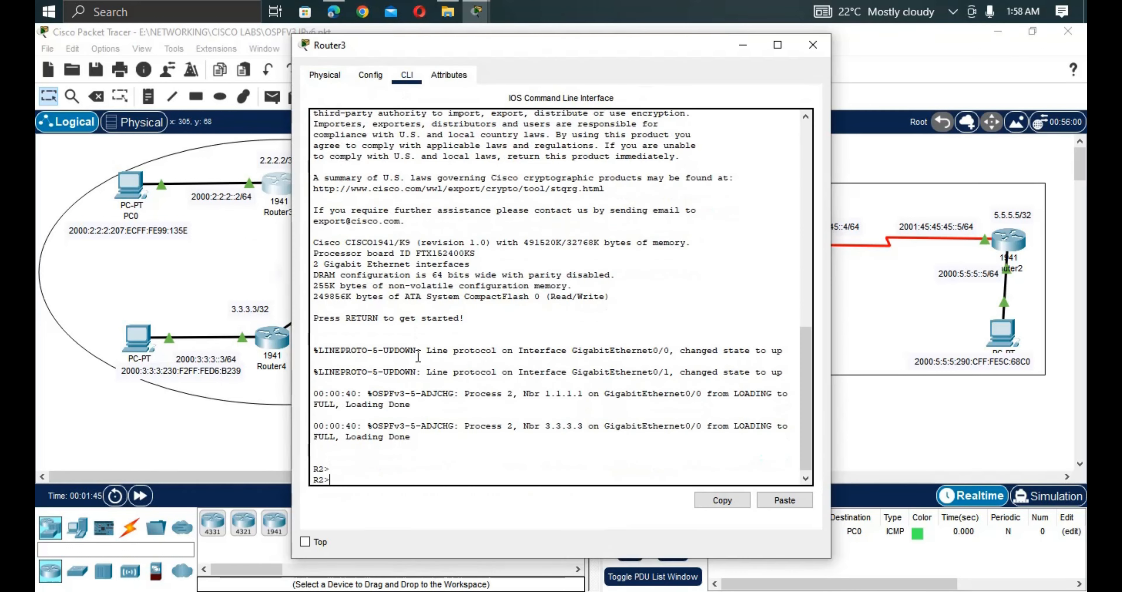
type("en")
key("Return")
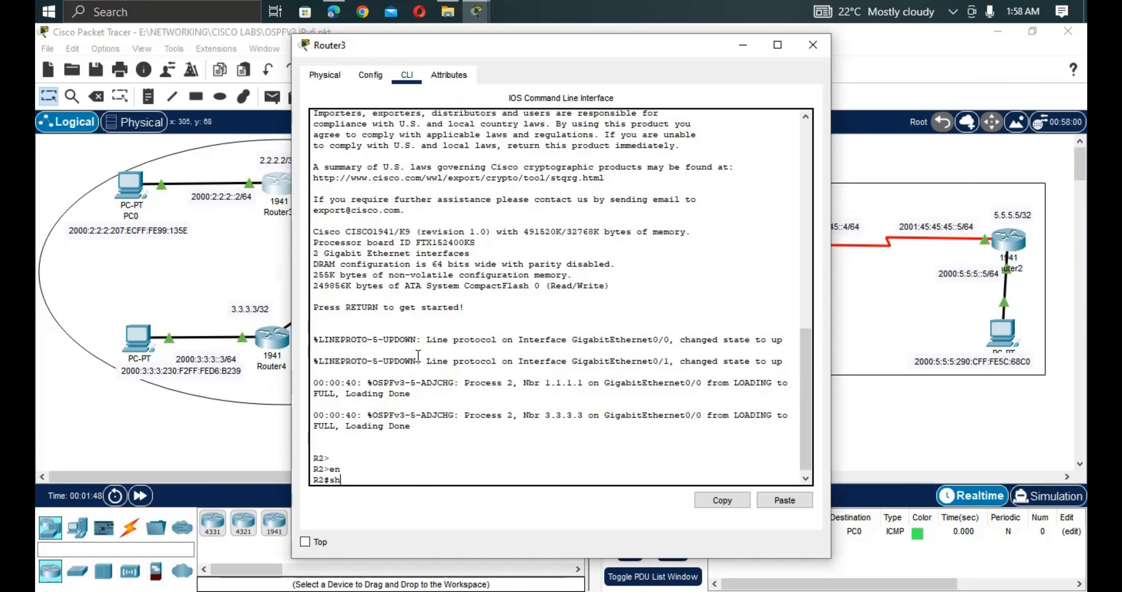
type("sh ipv")
key("Tab")
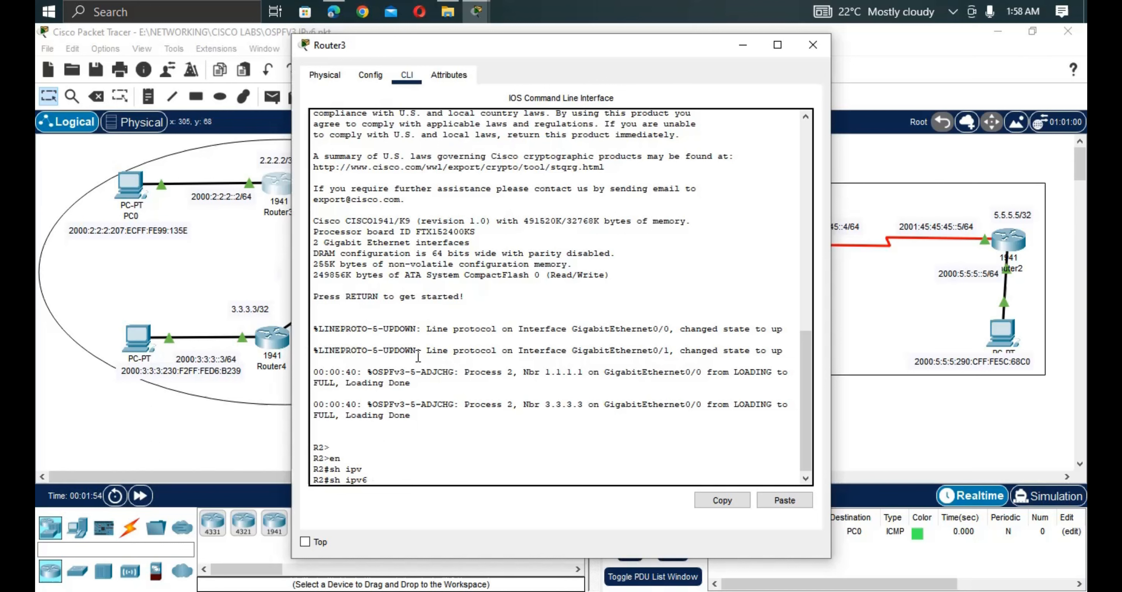
type("p")
key("Tab")
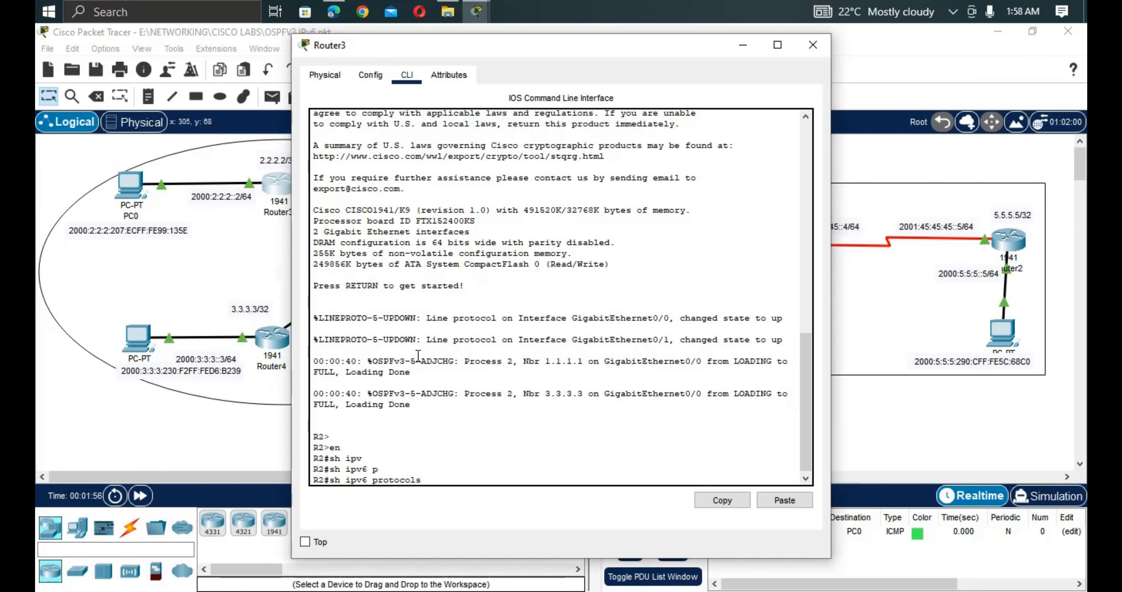
key("Return")
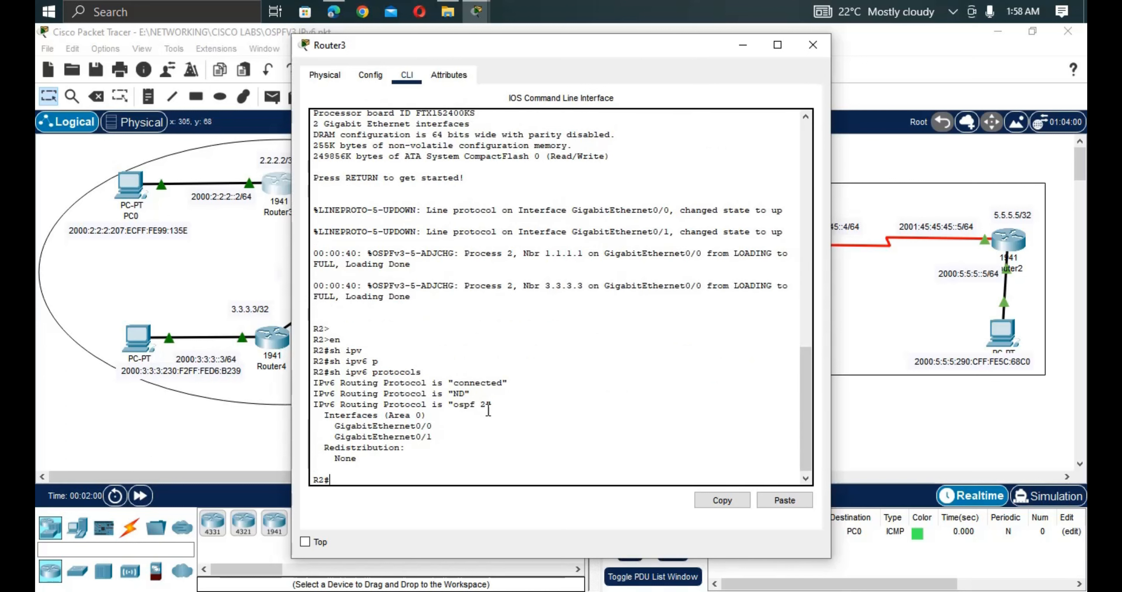
Point out OSPF 2 with GigabitEthernet0/0 and 0/1 in Area 0.
left_click_drag(491, 405, 443, 405)
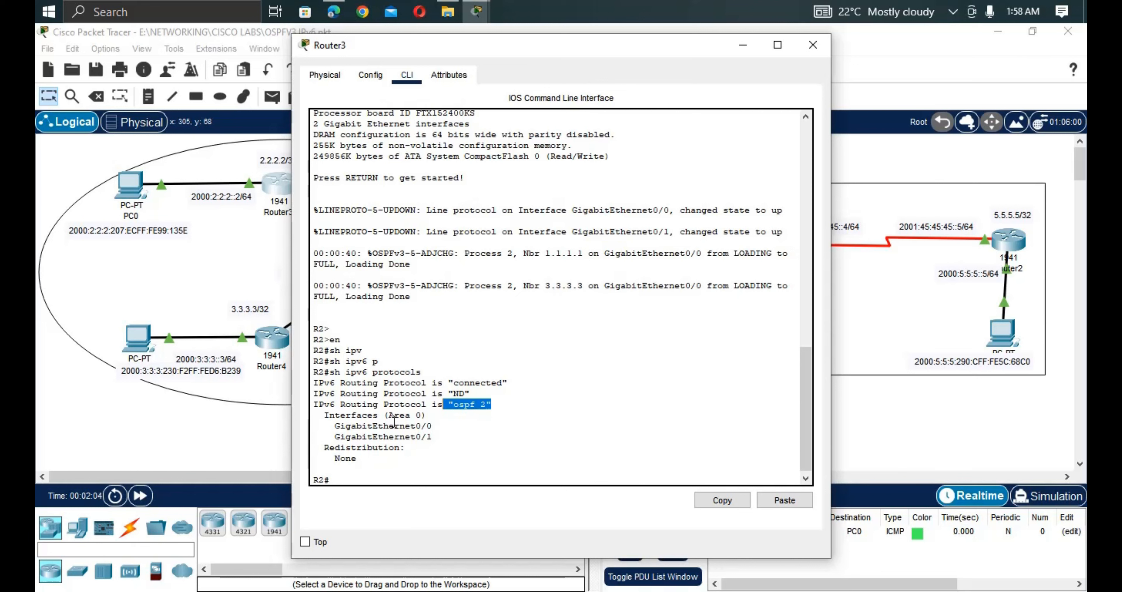
left_click_drag(437, 439, 325, 428)
left_click_drag(270, 283, 388, 261)
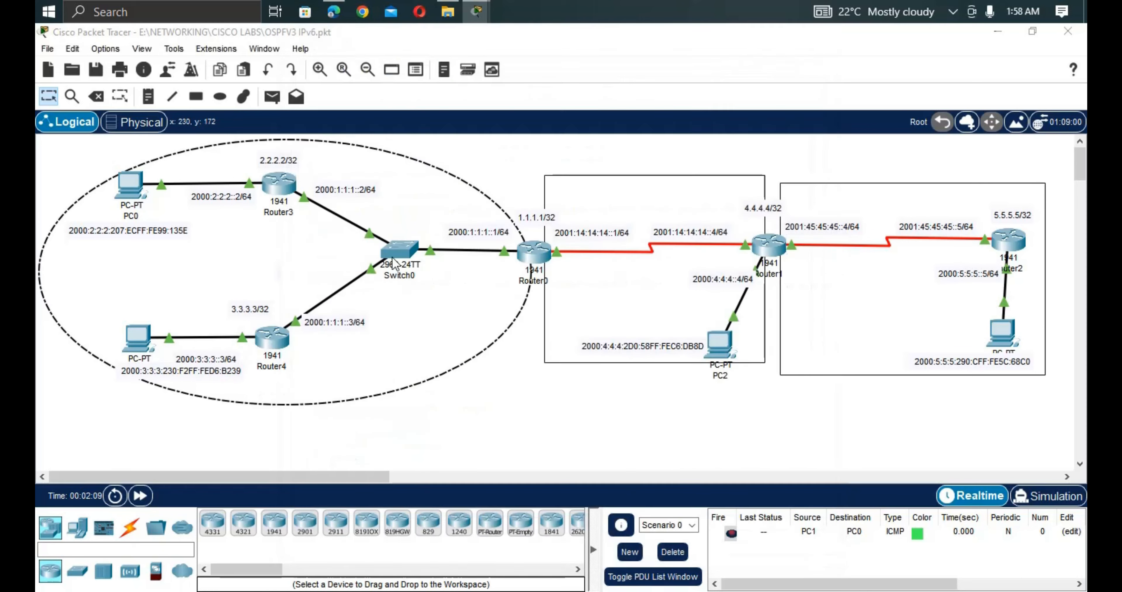
Enter privileged mode on Router1 (R4) and run show ipv6 protocols.
left_click(541, 256)
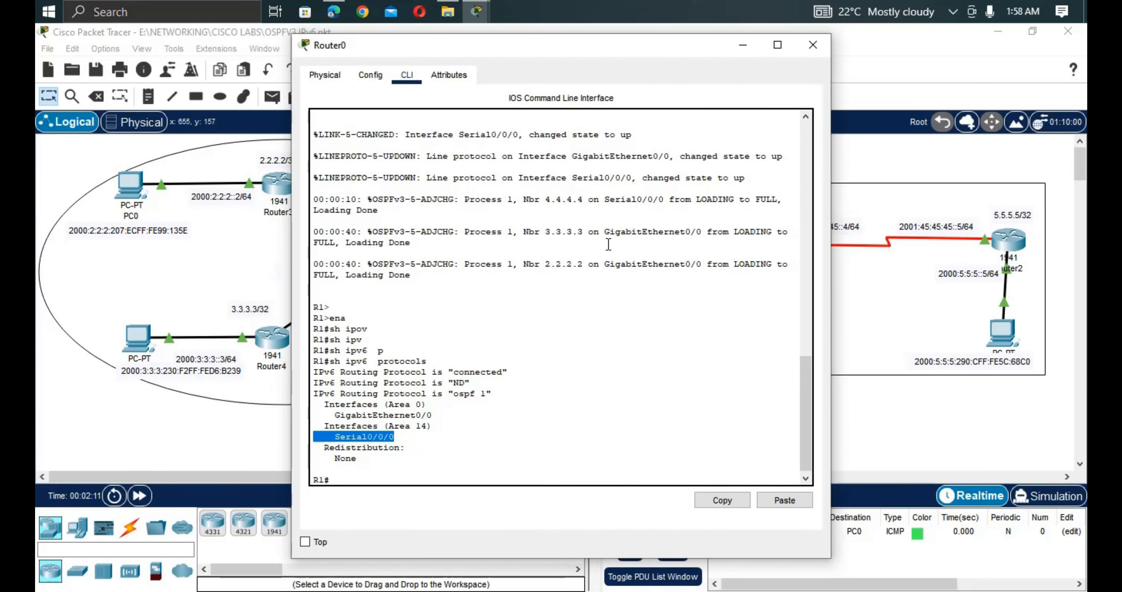
left_click(951, 376)
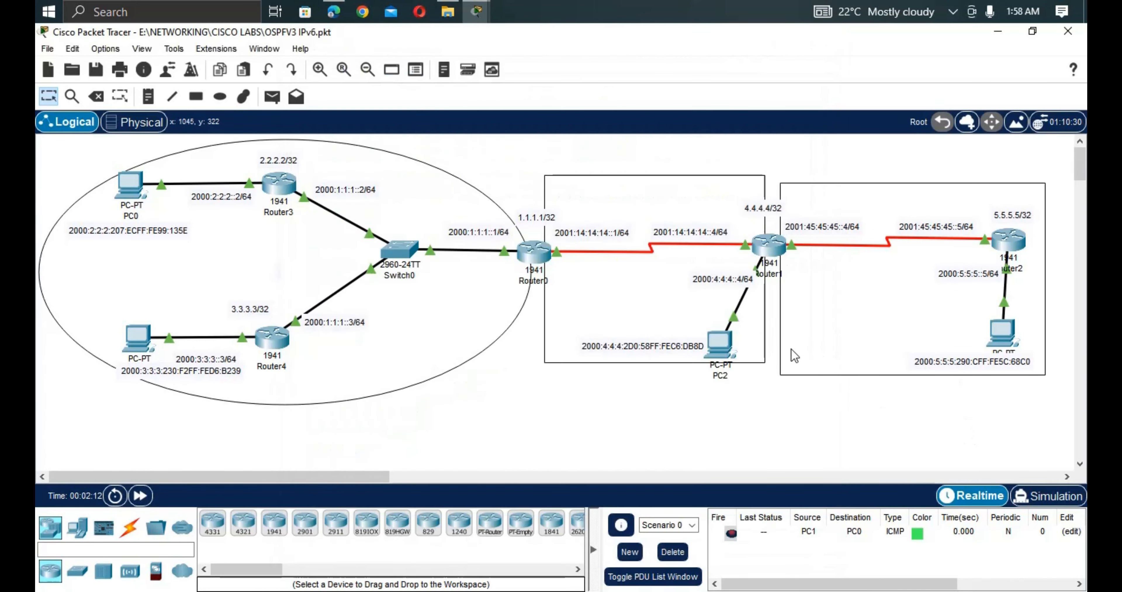
left_click(768, 251)
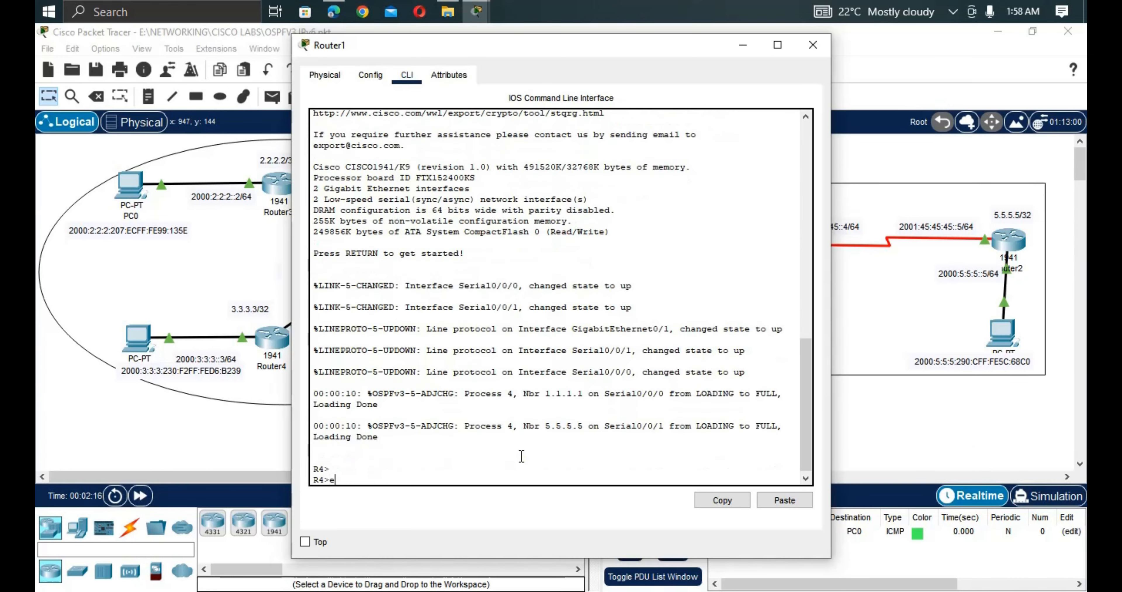
type("en")
key("Tab")
key("Return")
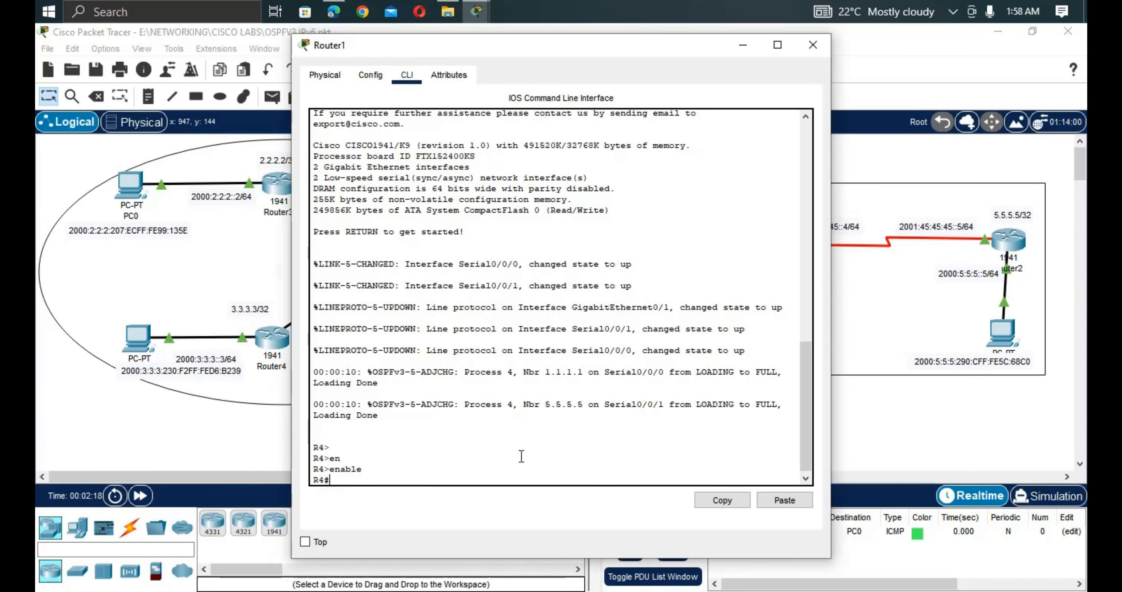
type("sh ipv")
key("Tab")
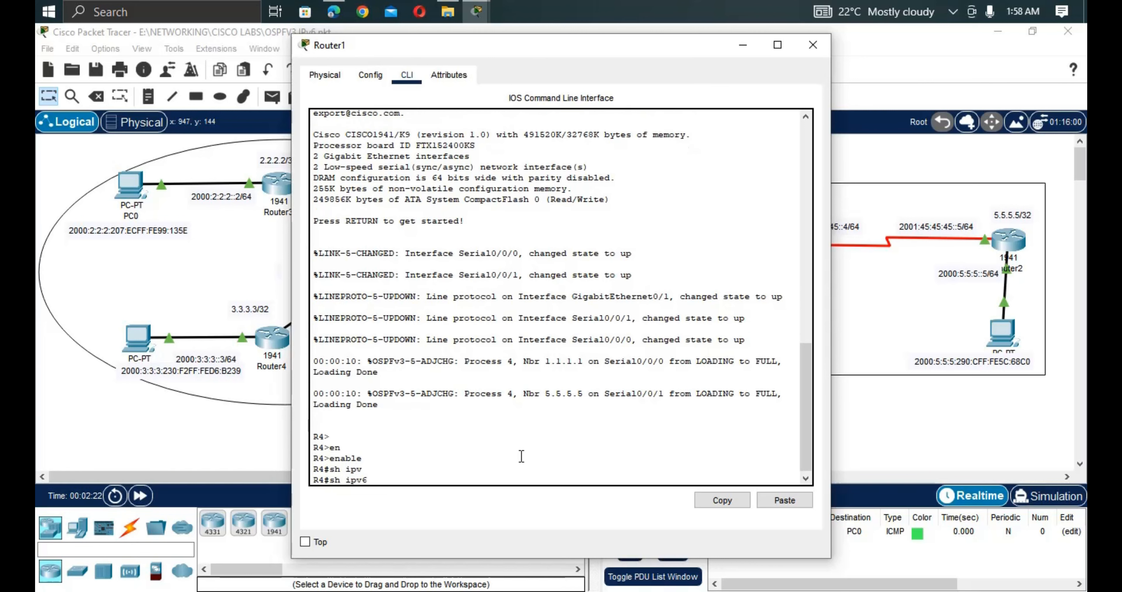
type("p")
key("Tab")
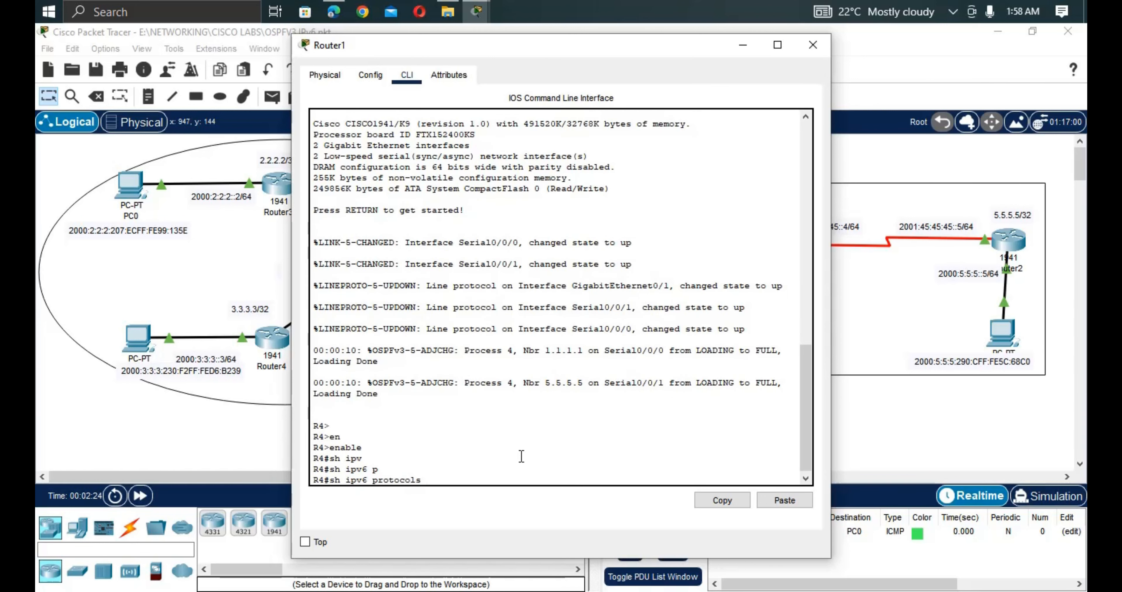
key("Return")
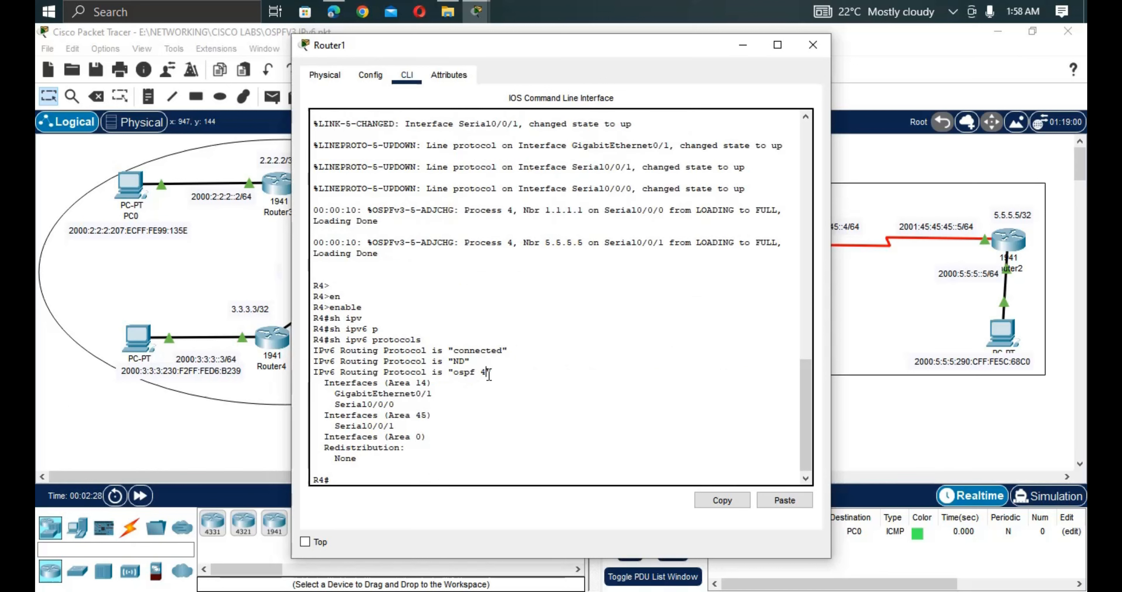
Point out OSPF 4 with GigabitEthernet0/1 in Area 14 and Serial0/0/1 in Area 45.
left_click_drag(491, 373, 454, 374)
left_click_drag(434, 396, 335, 406)
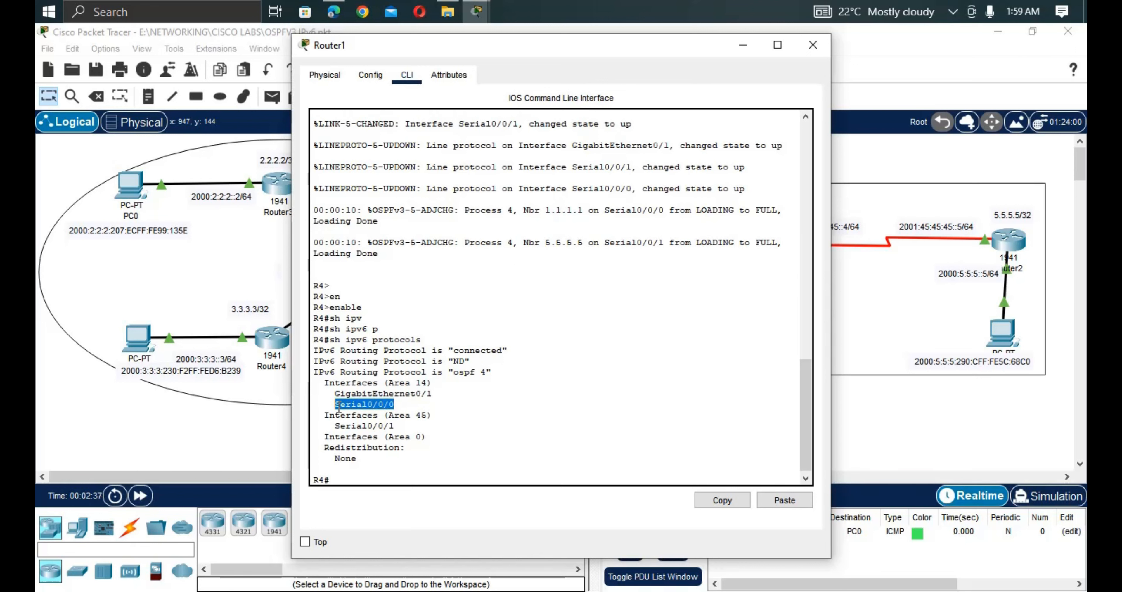
left_click_drag(435, 414, 390, 426)
left_click(399, 425)
left_click_drag(391, 426, 343, 427)
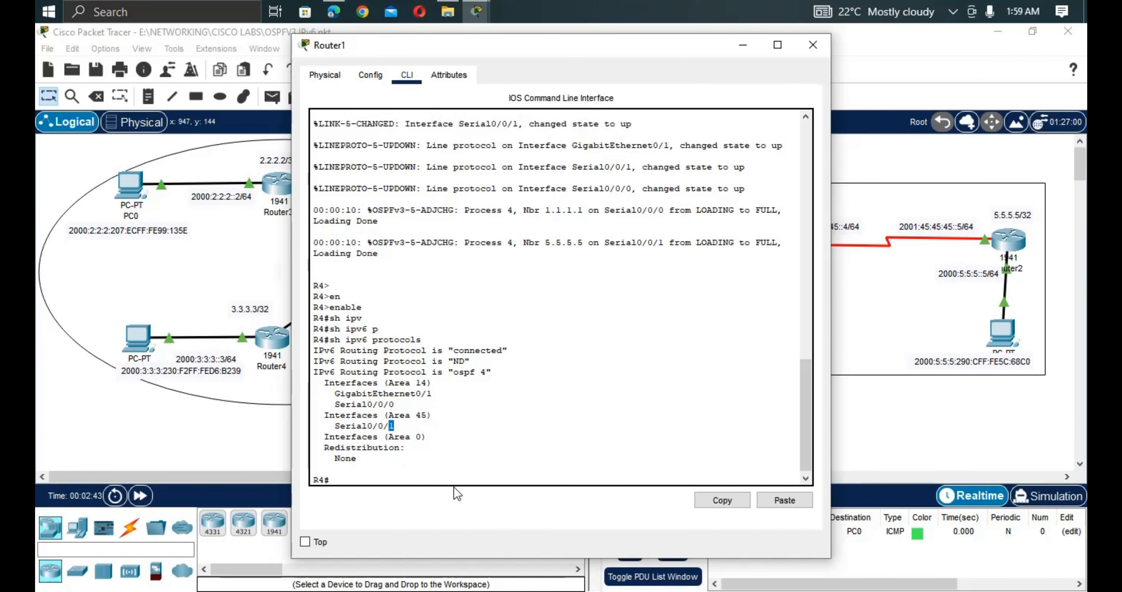
left_click(273, 434)
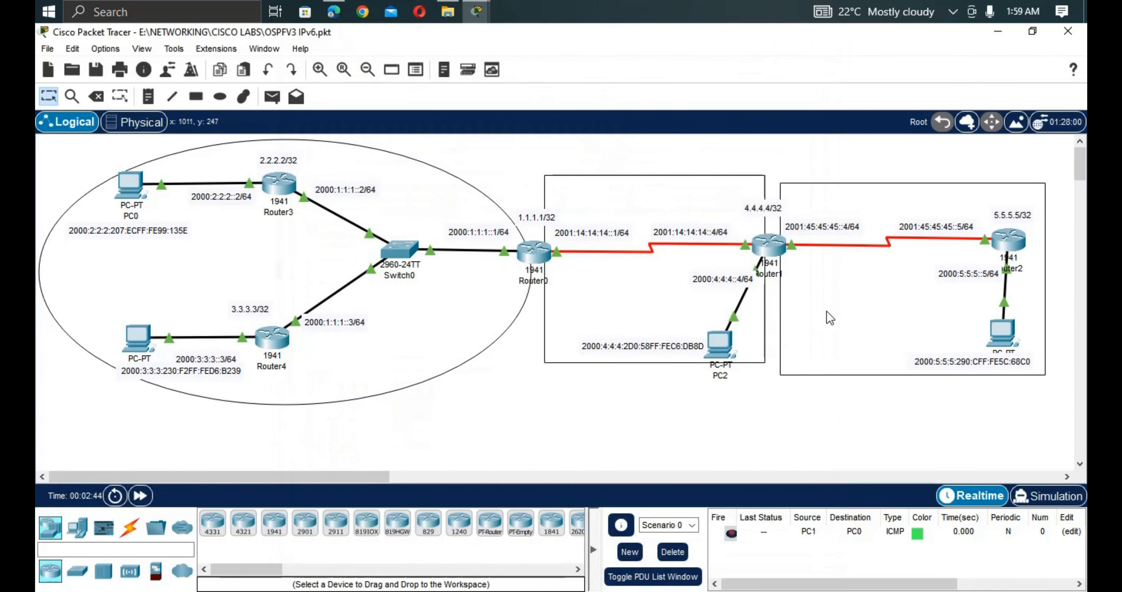
Enter privileged mode on Router2 (R5) and run show ipv6 protocols.
left_click(1015, 240)
type("en")
key("Tab")
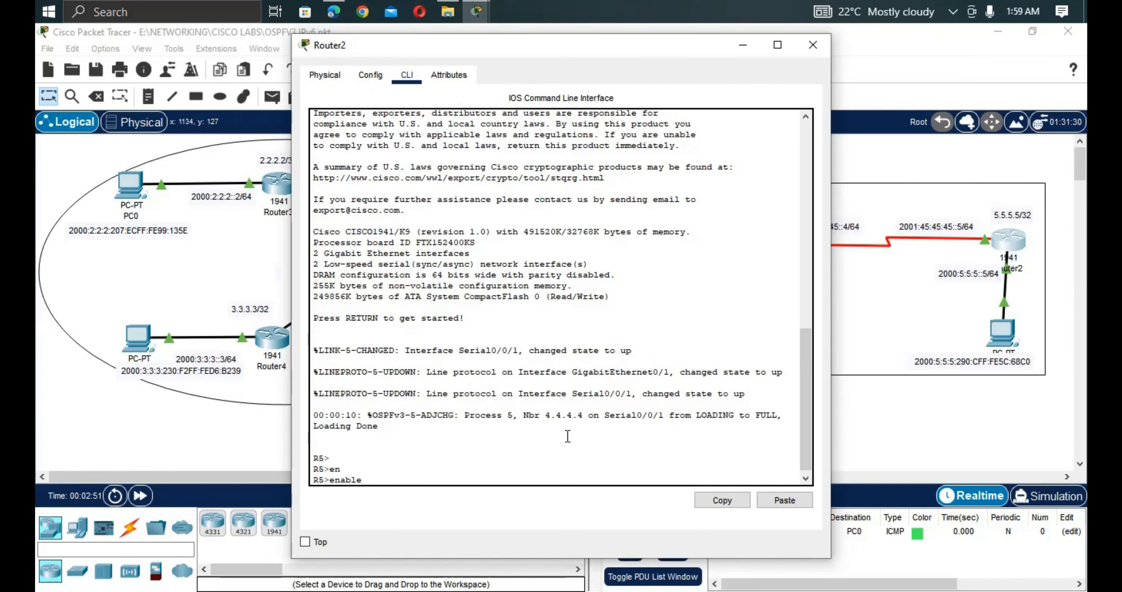
key("Return")
type("sh ipv")
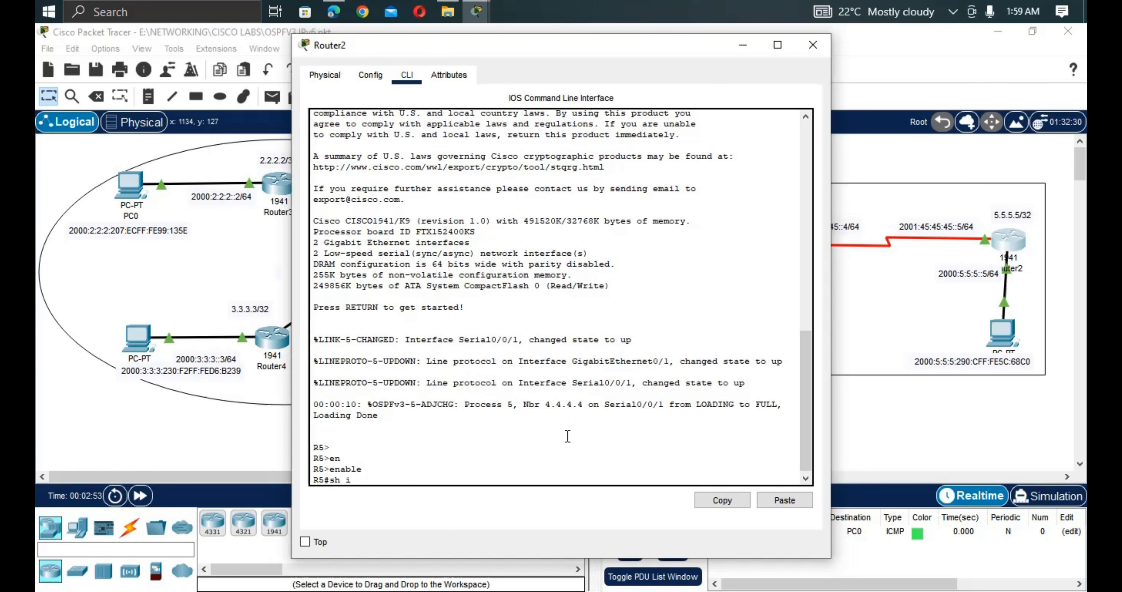
key("Tab")
type("p")
key("Tab")
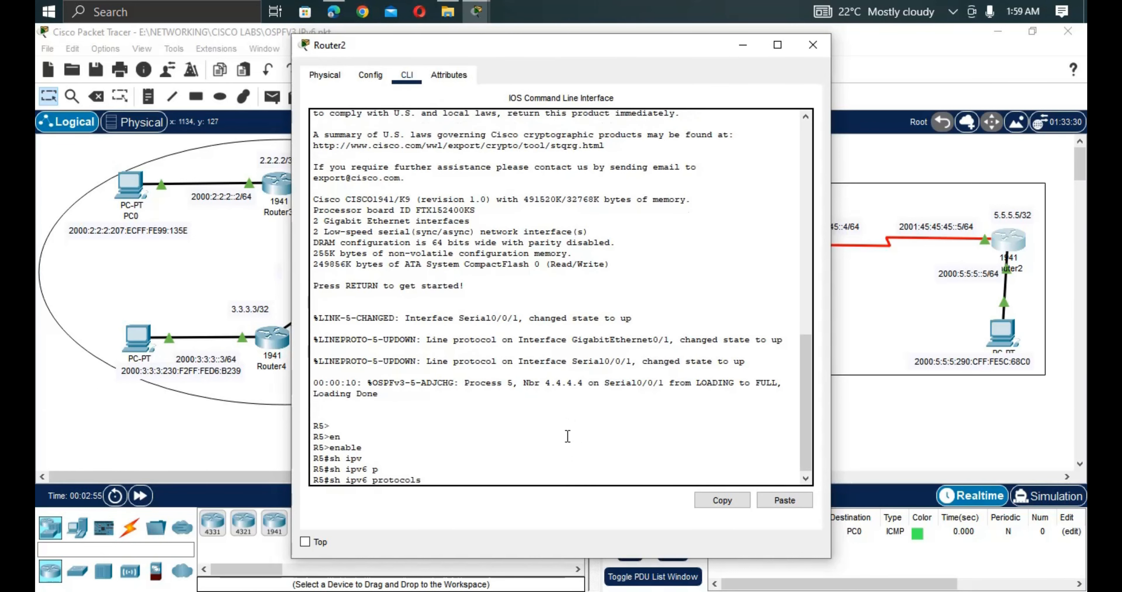
key("Return")
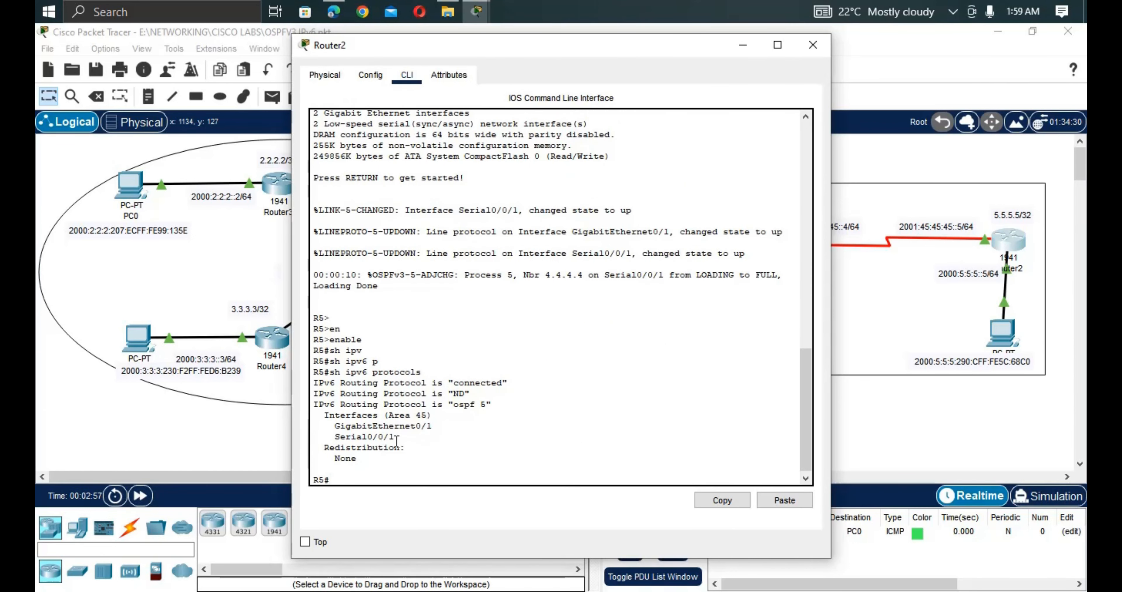
Point out OSPF process 5 and its two Area 45 interfaces.
left_click_drag(395, 437, 333, 429)
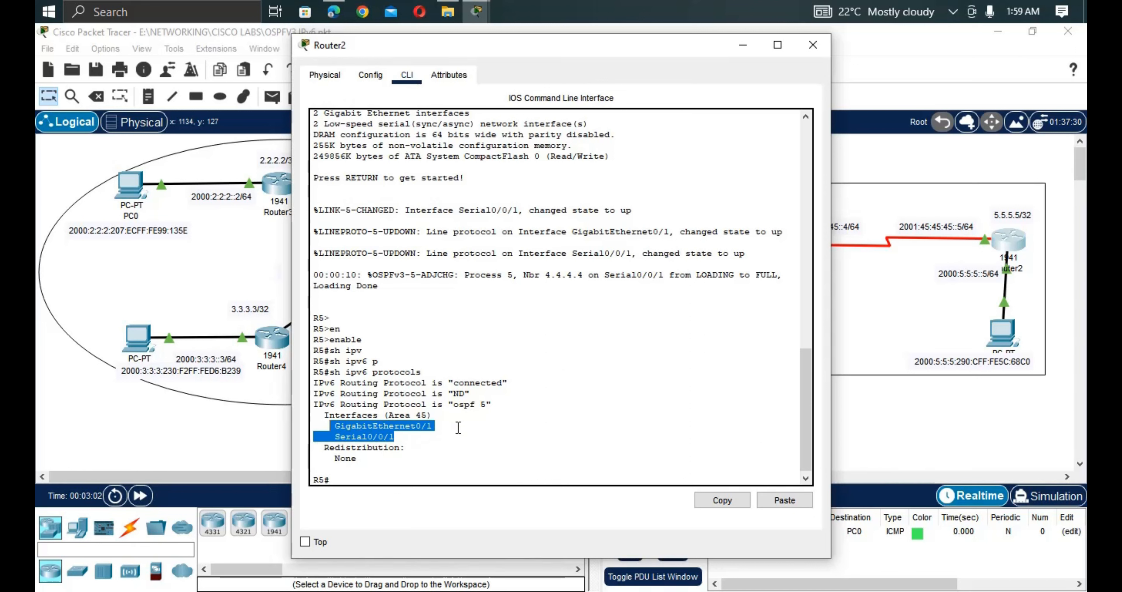
left_click_drag(496, 404, 448, 406)
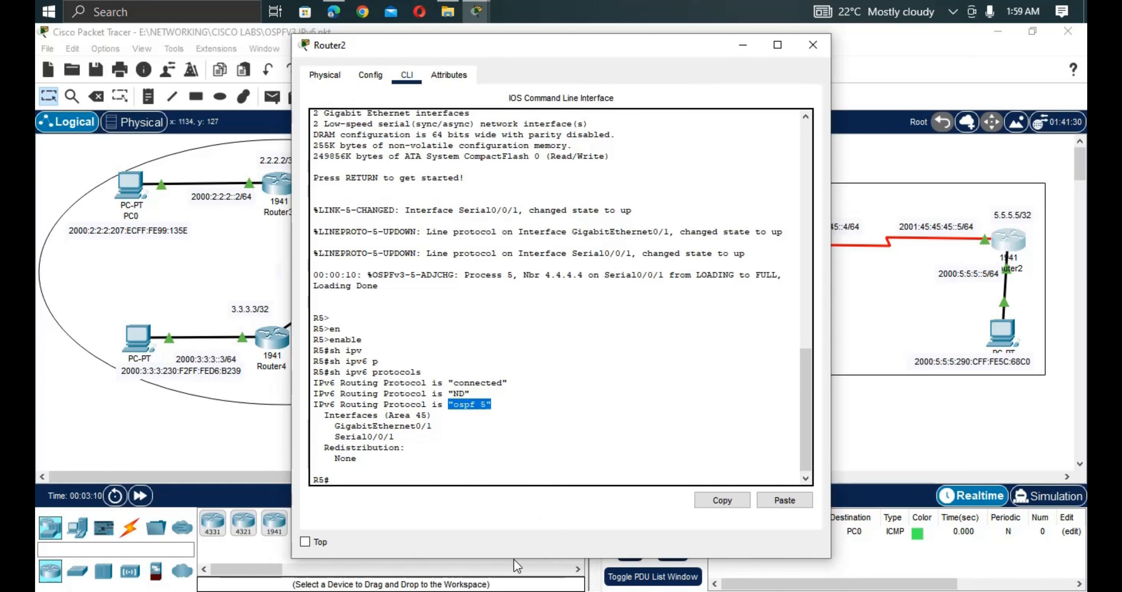
left_click(391, 476)
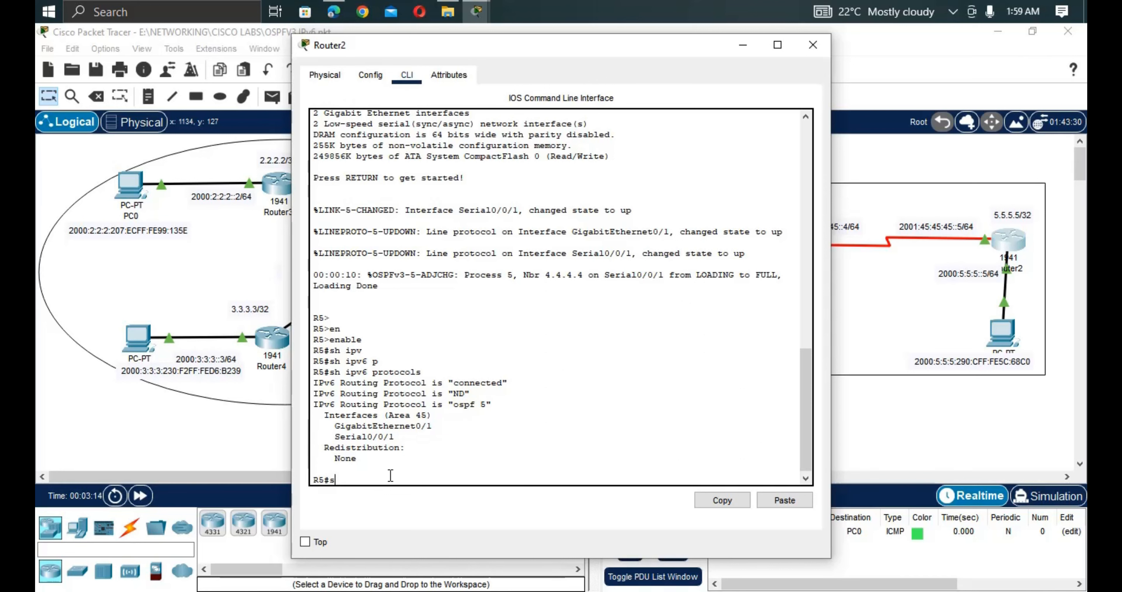
Run show ipv6 ospf interface on Router2.
type("sh ipv")
key("Tab")
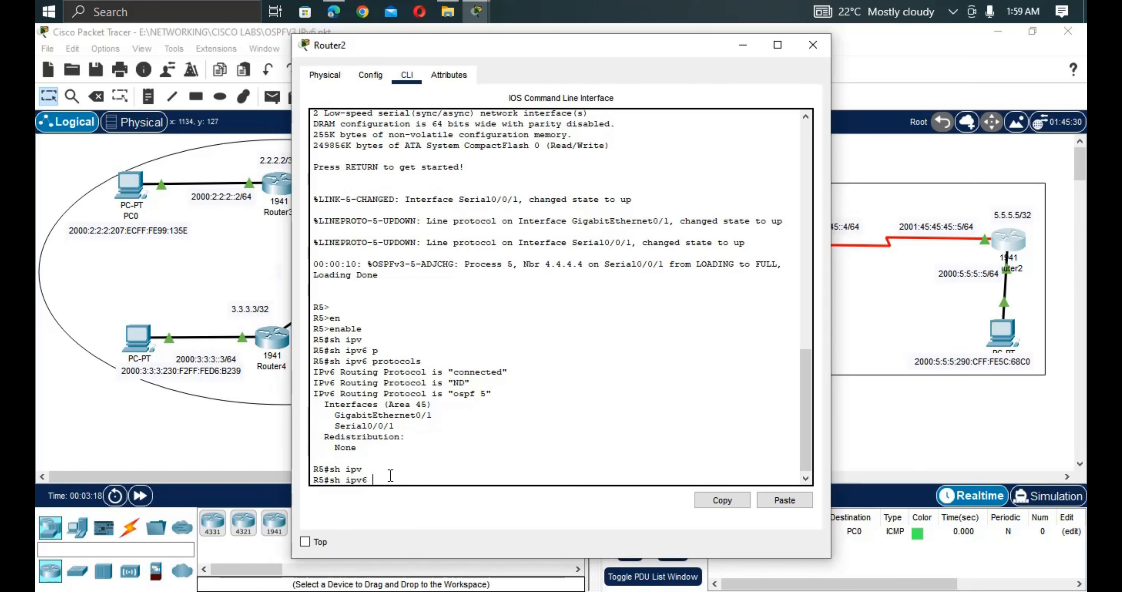
type("o")
key("Tab")
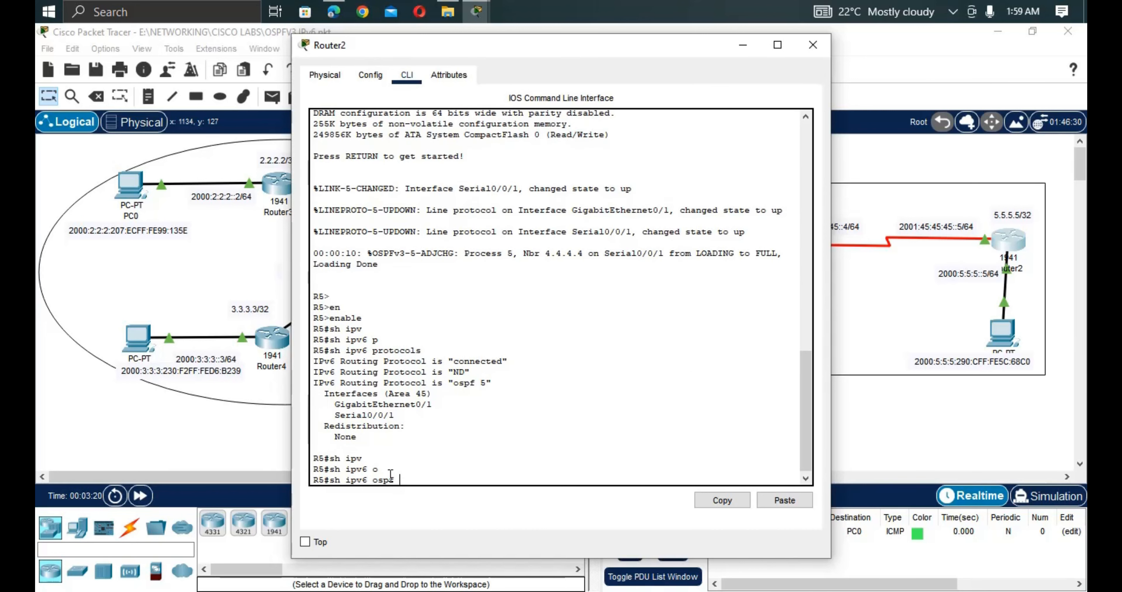
type("i")
key("Tab")
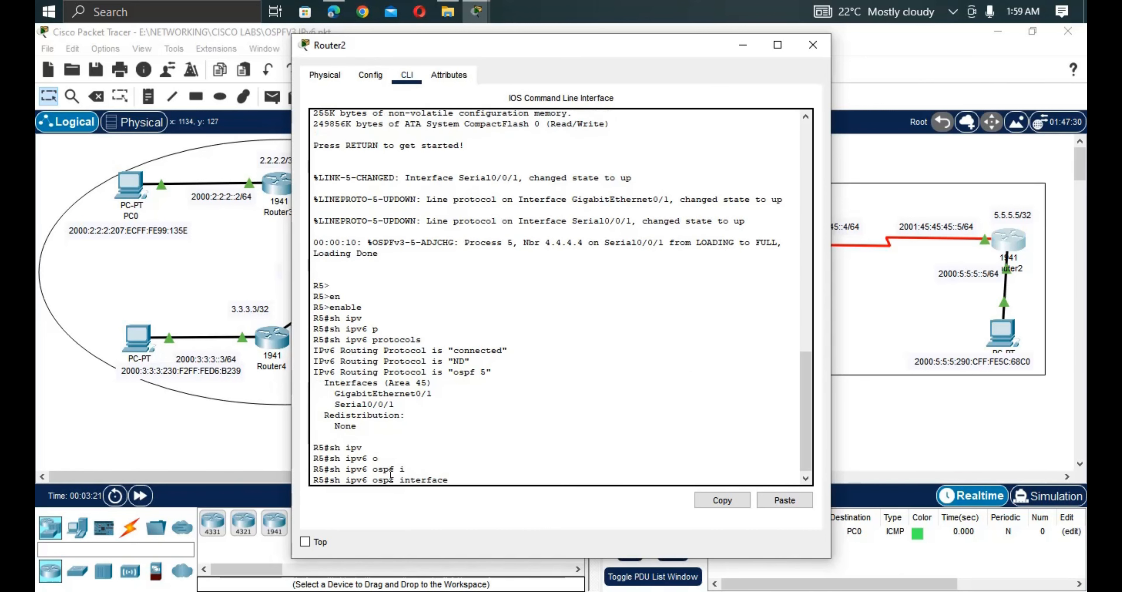
key("Return")
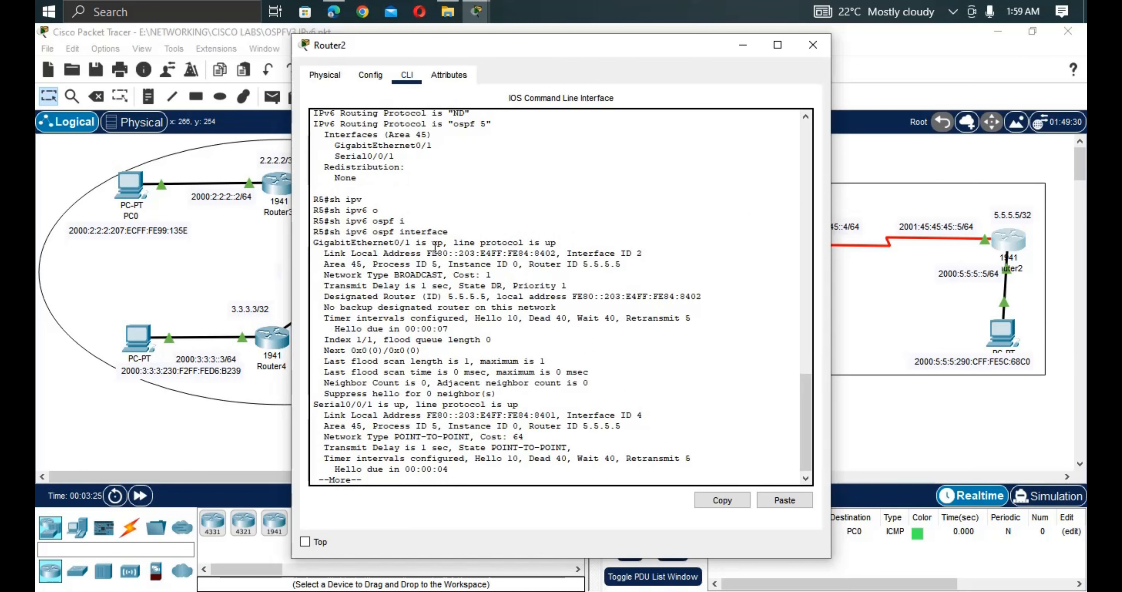
Point out GigabitEthernet0/1 up, its link-local address, BROADCAST type, cost 1 and DR 5.5.5.5.
left_click_drag(449, 243, 395, 243)
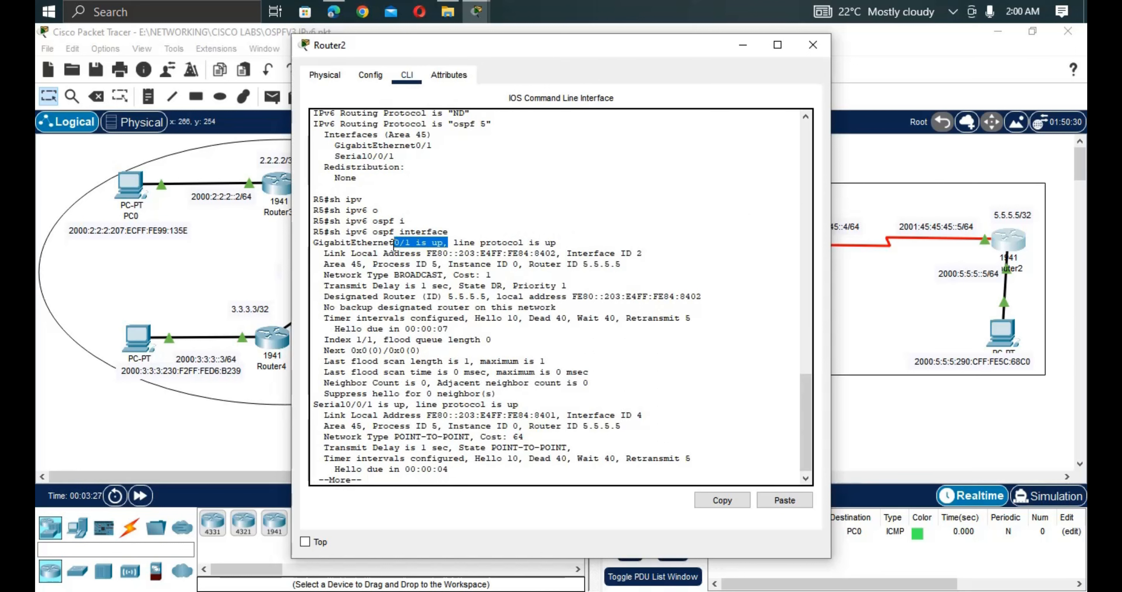
left_click_drag(553, 243, 530, 243)
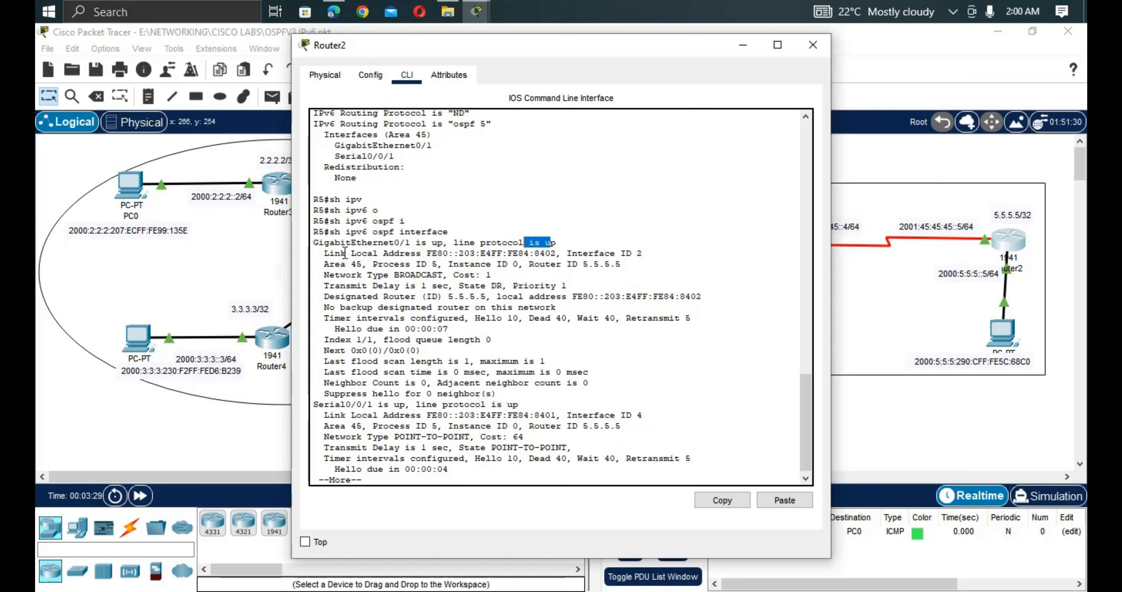
left_click_drag(335, 254, 543, 254)
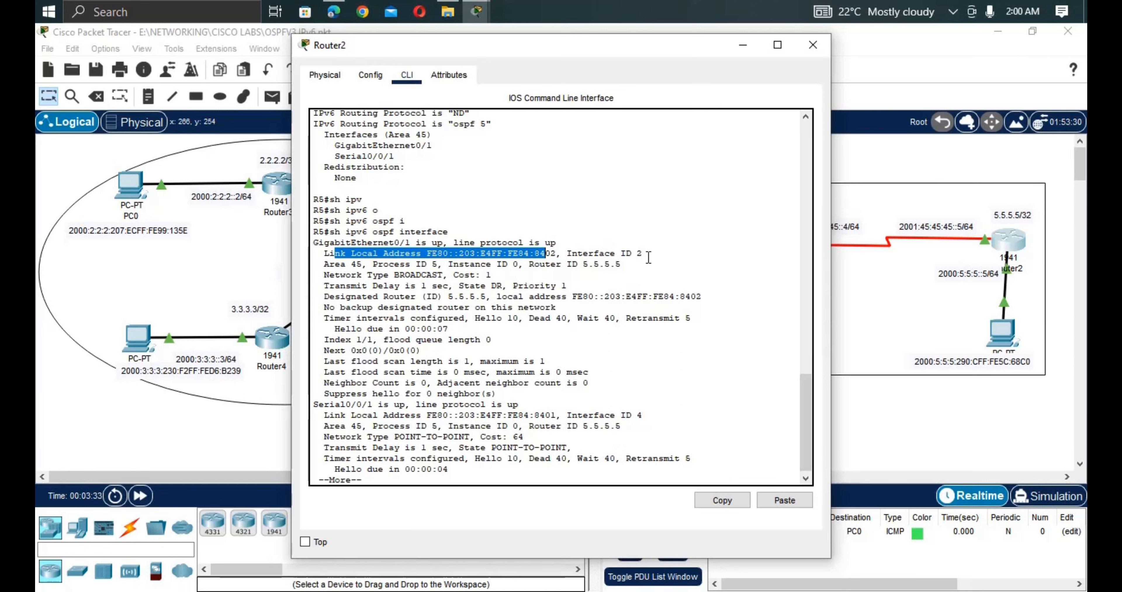
left_click_drag(643, 253, 577, 254)
left_click_drag(322, 265, 362, 271)
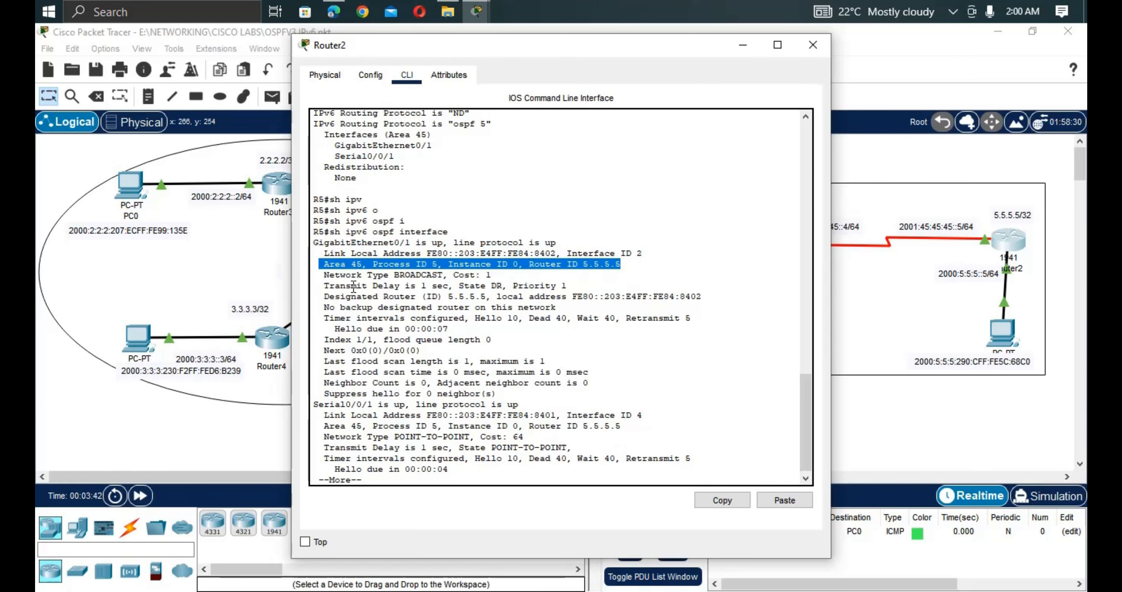
left_click_drag(448, 275, 383, 275)
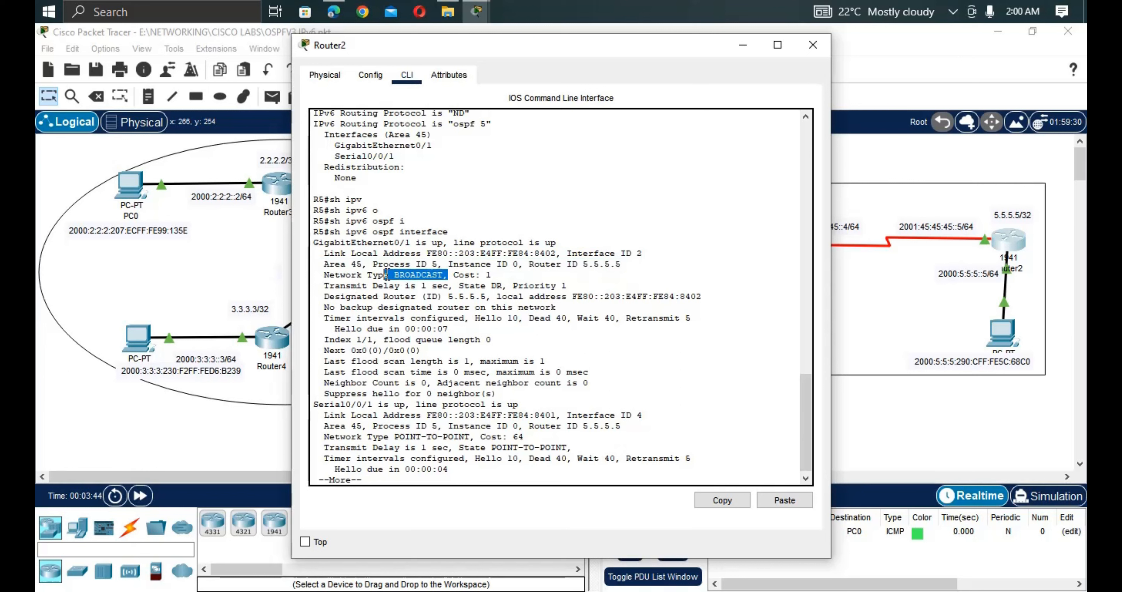
left_click_drag(492, 275, 567, 290)
left_click_drag(329, 296, 500, 297)
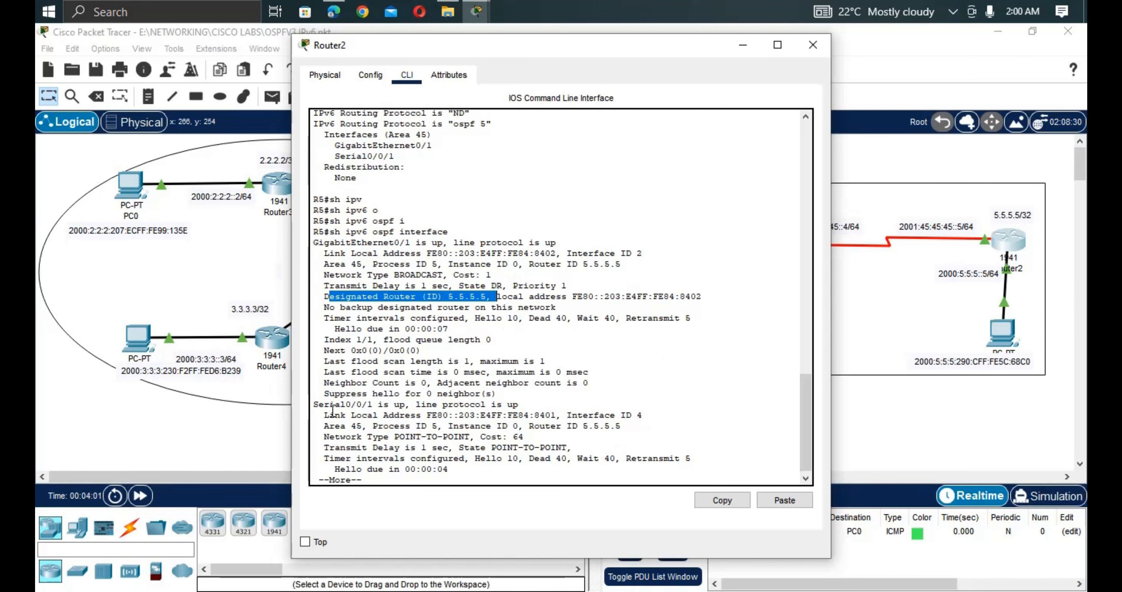
Point out Serial0/0/1 up as POINT-TO-POINT and page through the remaining output.
left_click_drag(318, 404, 521, 404)
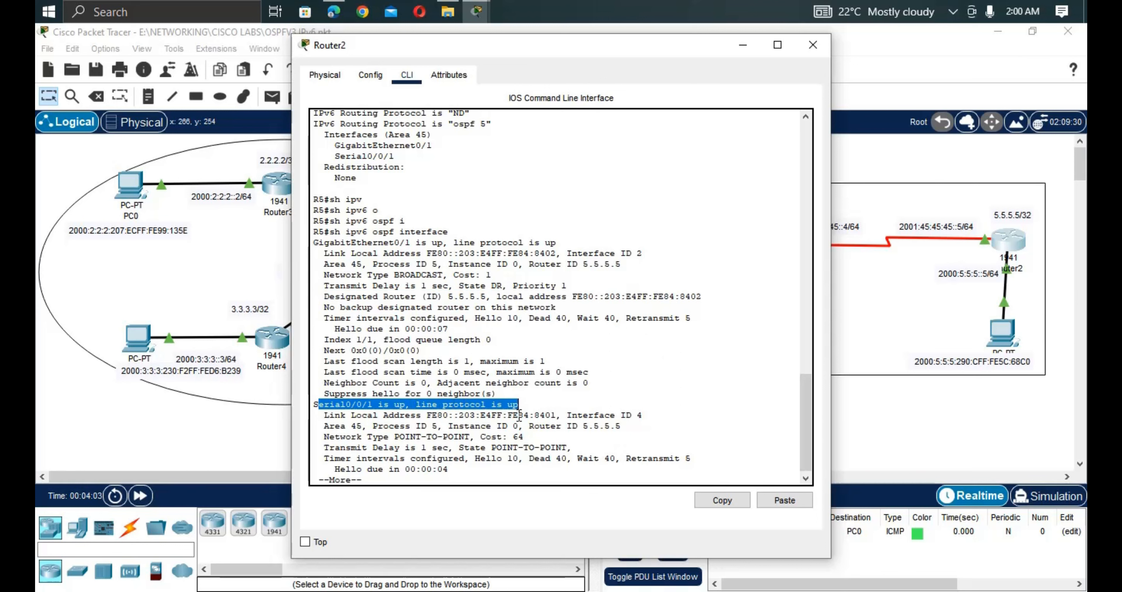
left_click_drag(328, 436, 476, 436)
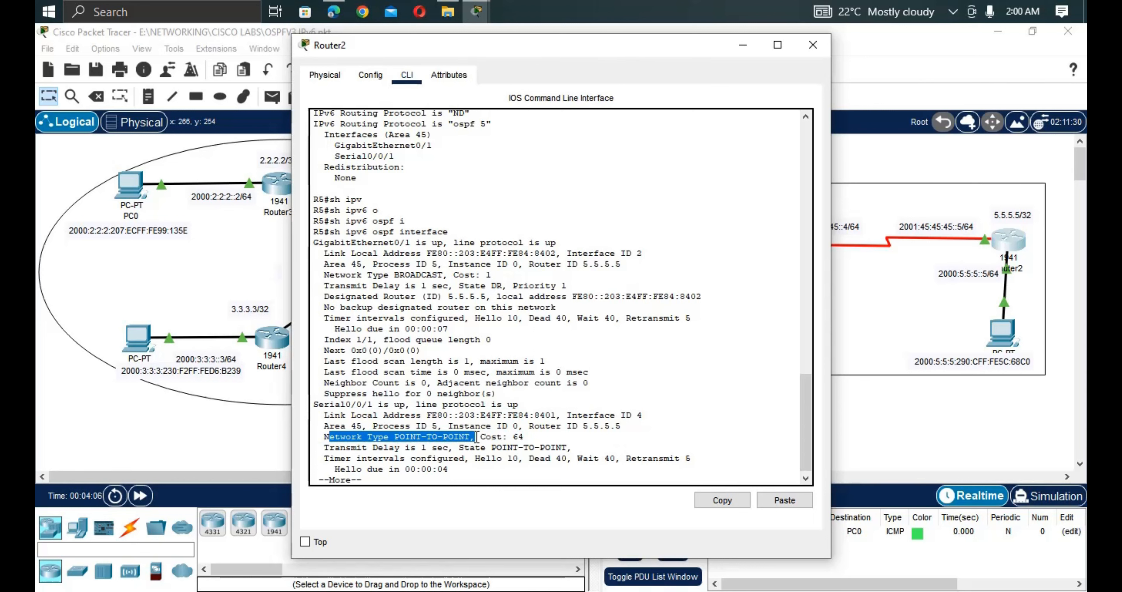
key("Return")
key("Return")
key("Return")
key("Return")
key("Return")
key("Return")
key("Return")
key("Return")
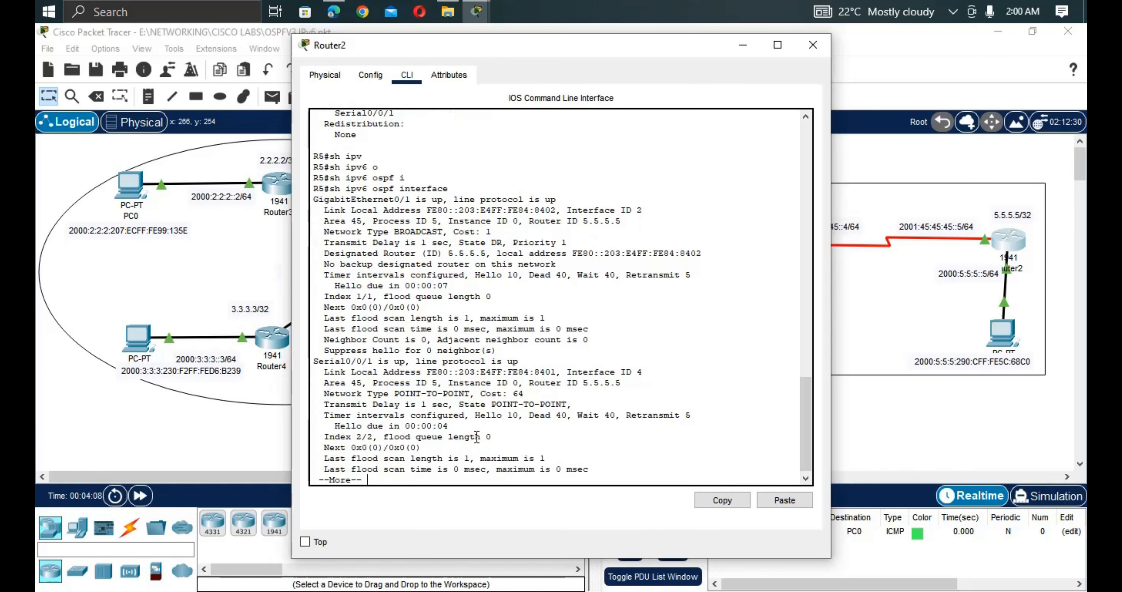
key("Return")
key("Return")
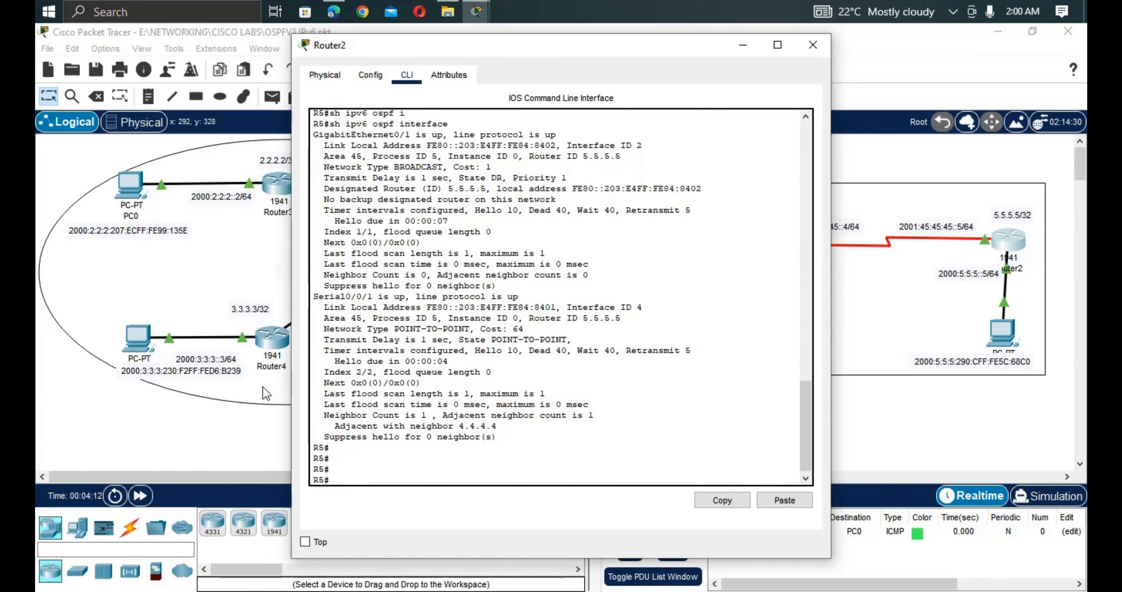
left_click(240, 397)
Run show ipv6 ospf interface on Router3.
left_click(503, 392)
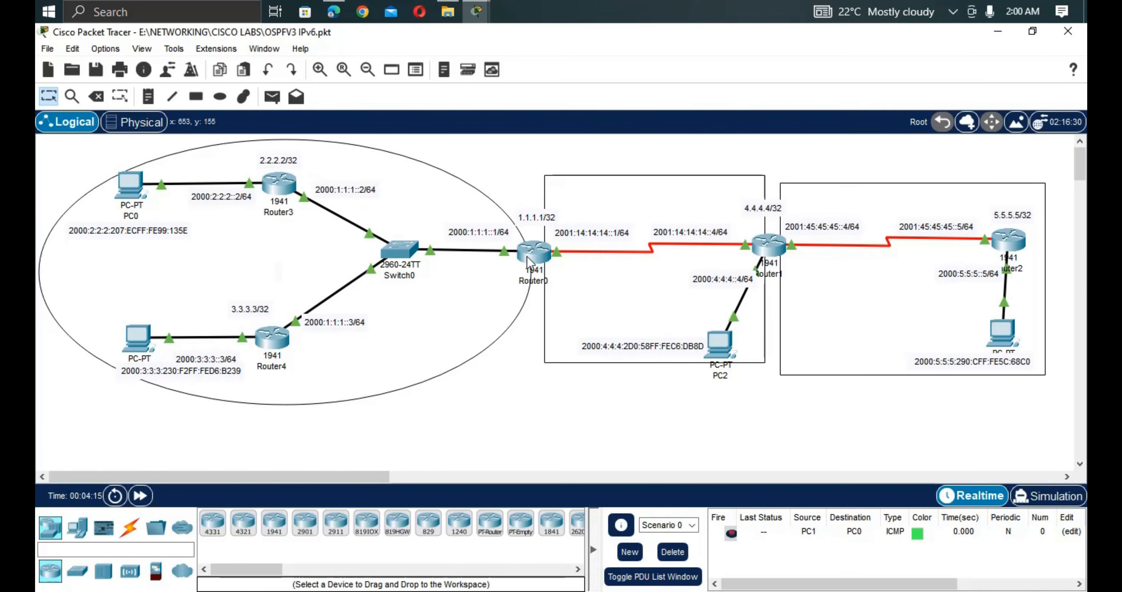
left_click(280, 193)
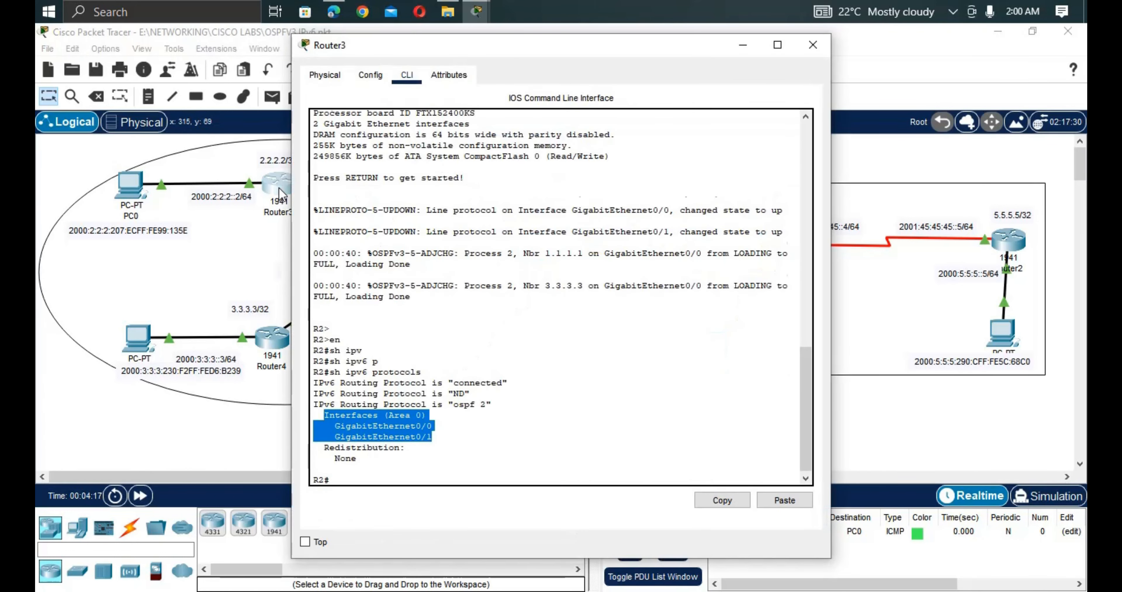
key("Return")
key("Return")
type("sh i")
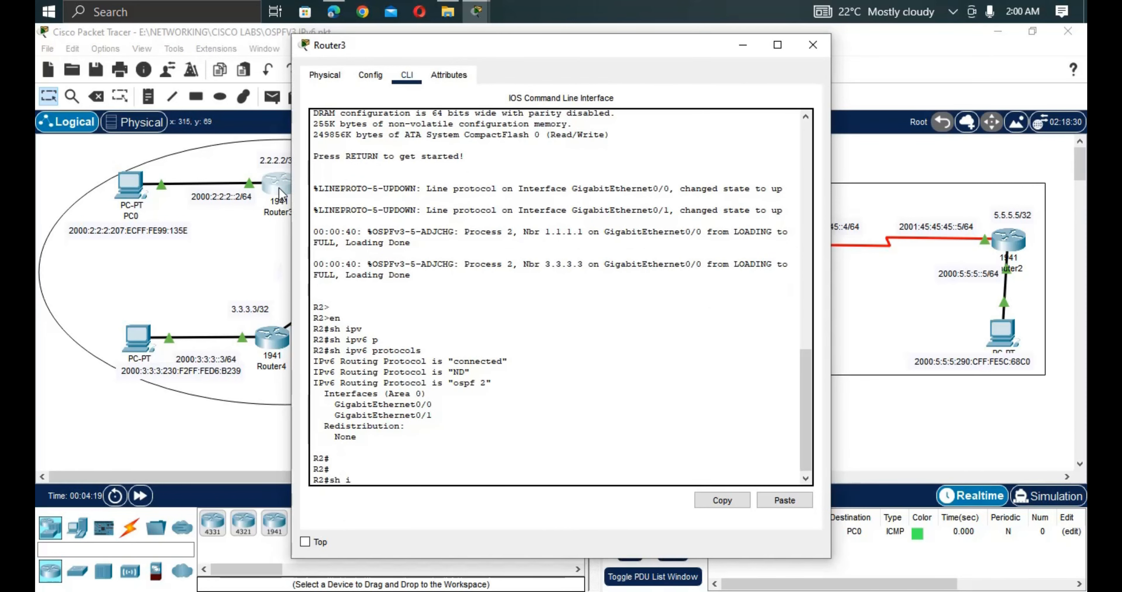
type("pv")
key("Tab")
type("o")
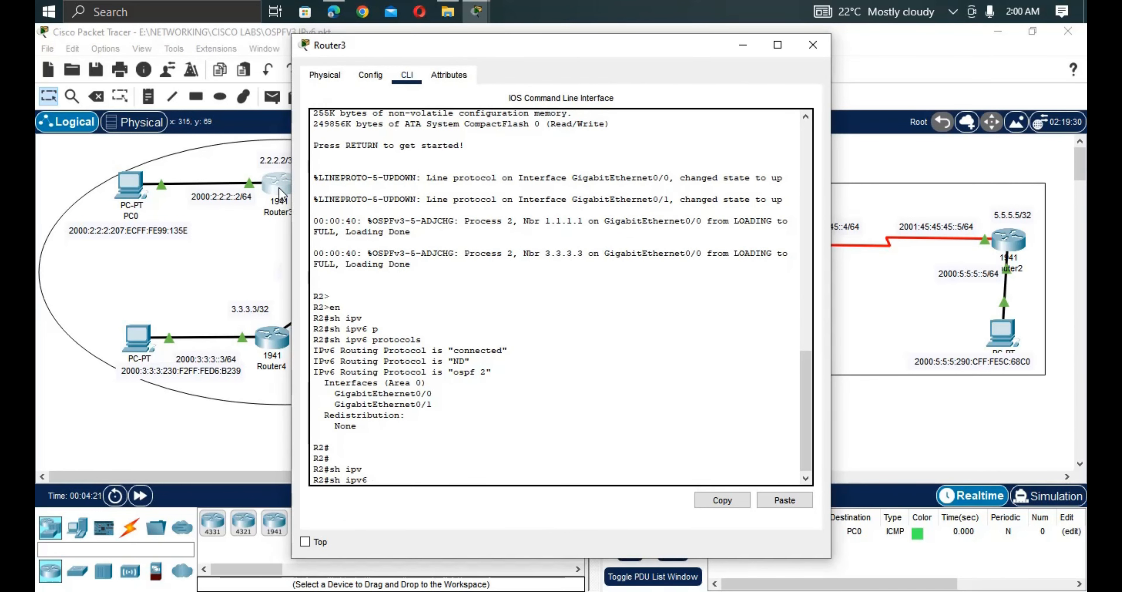
key("Tab")
type("in")
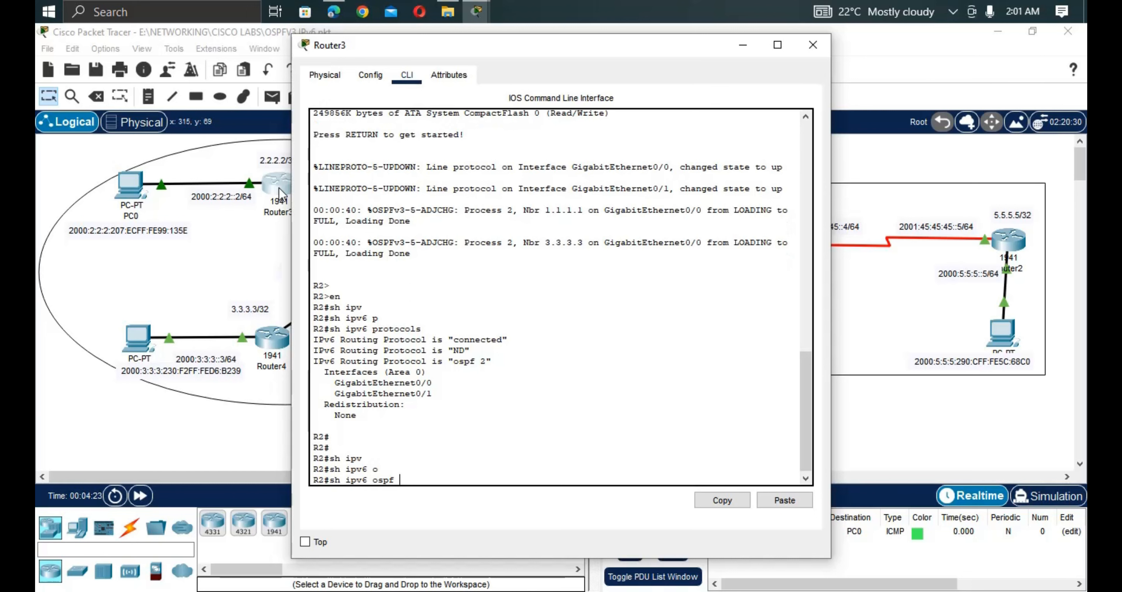
key("Tab")
key("Return")
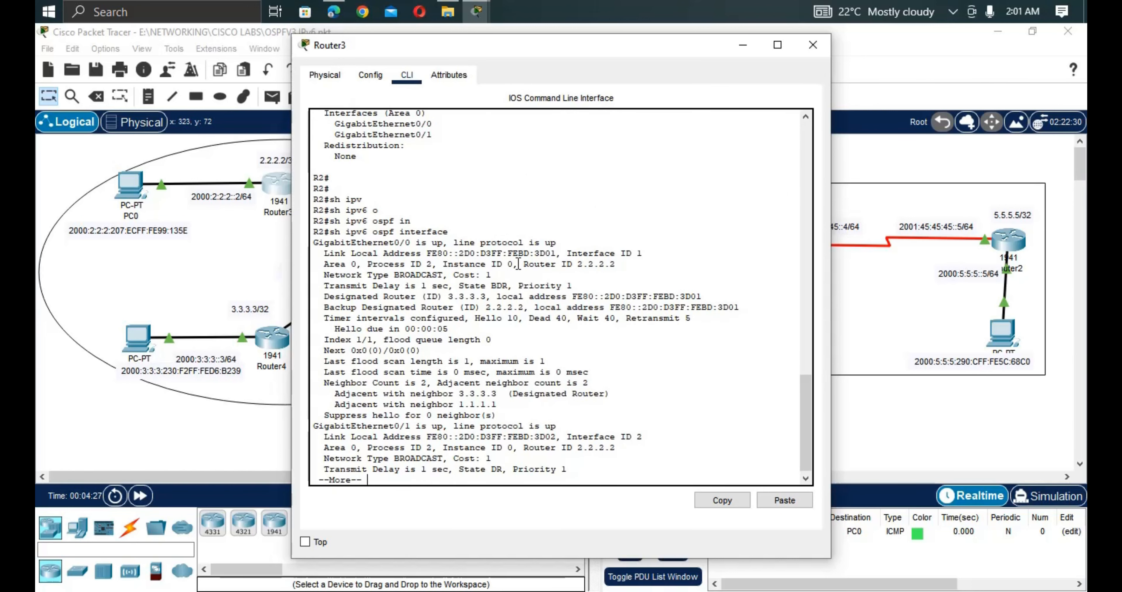
Point out the BROADCAST type, DR 3.3.3.3 and BDR 2.2.2.2 in Router3's output.
left_click_drag(384, 274, 454, 279)
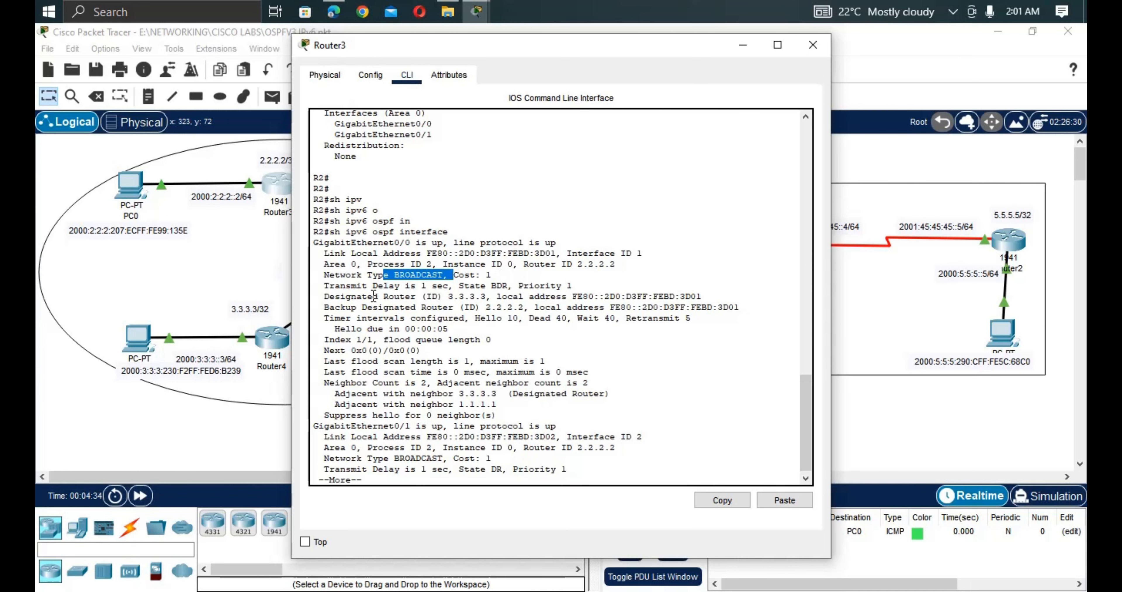
left_click_drag(324, 296, 491, 300)
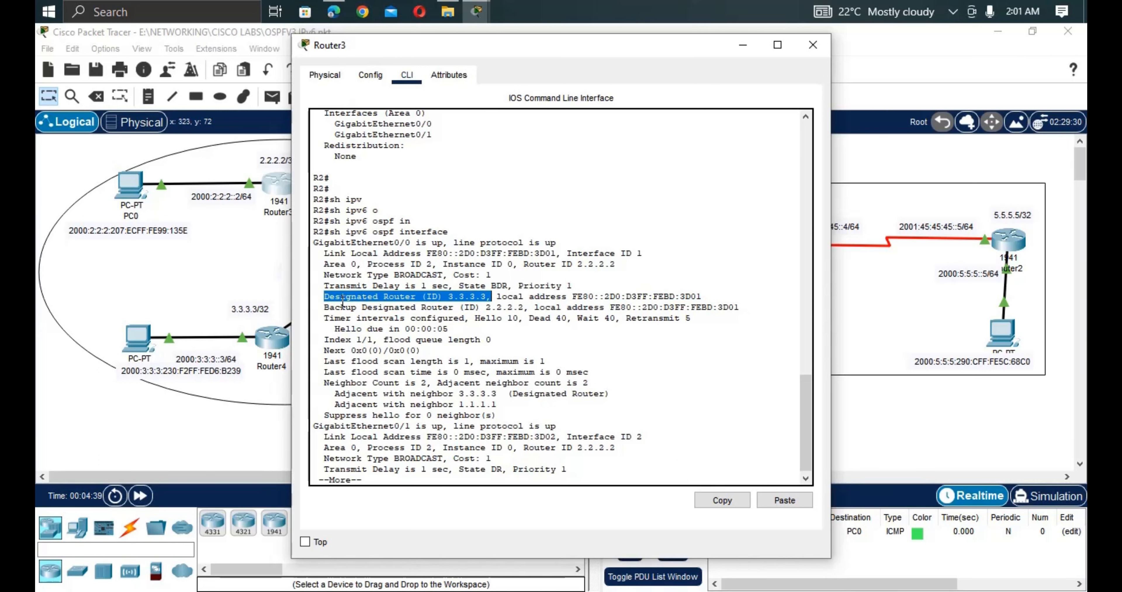
left_click_drag(342, 302, 526, 310)
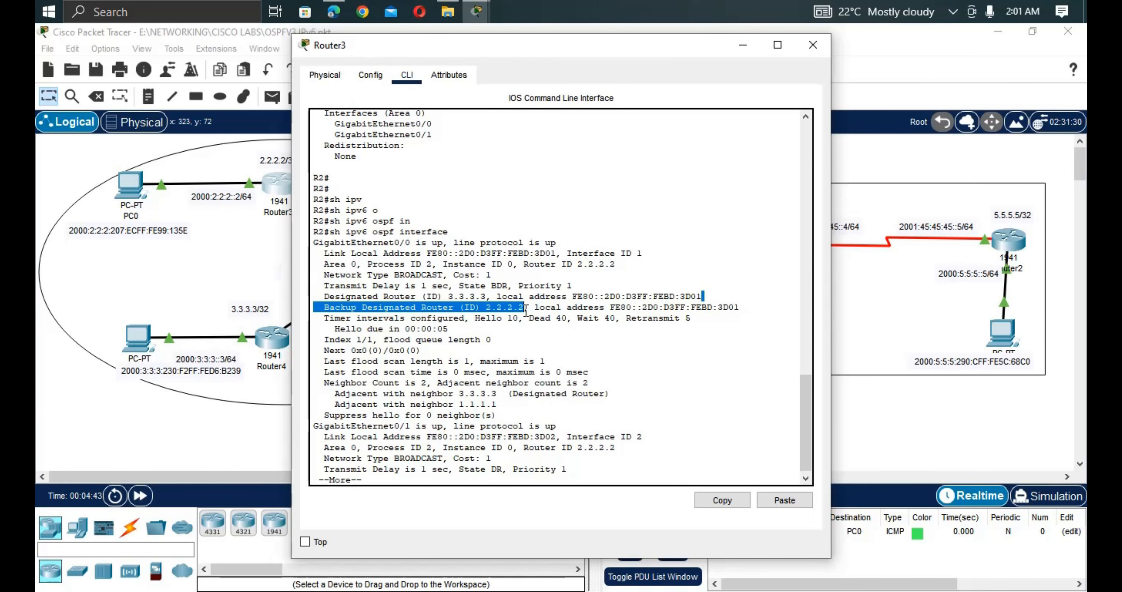
left_click(227, 282)
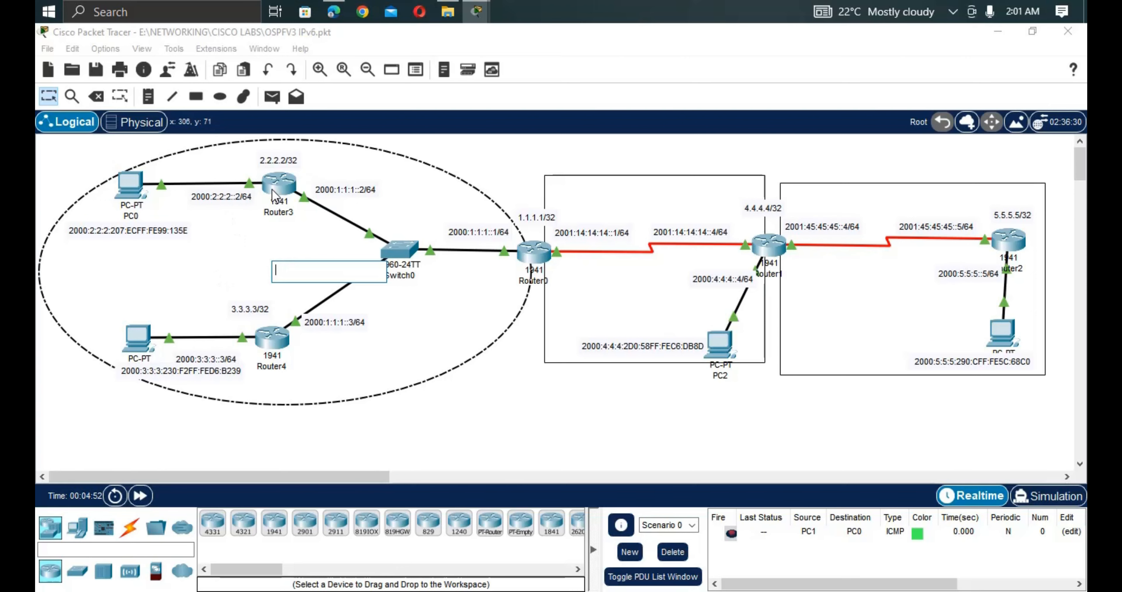
left_click(275, 196)
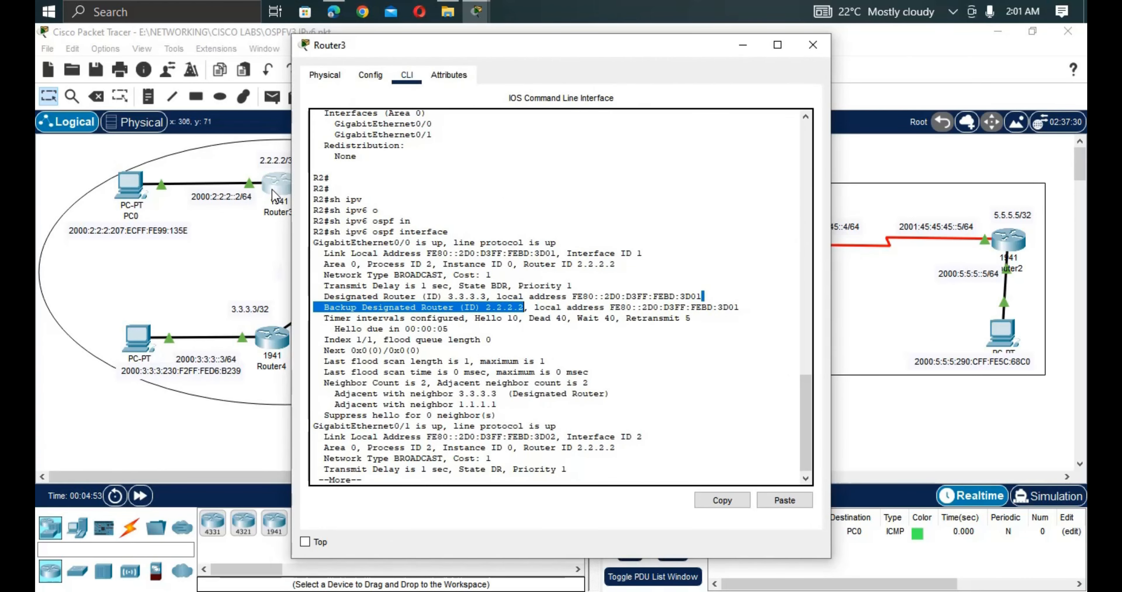
left_click(242, 203)
left_click(542, 260)
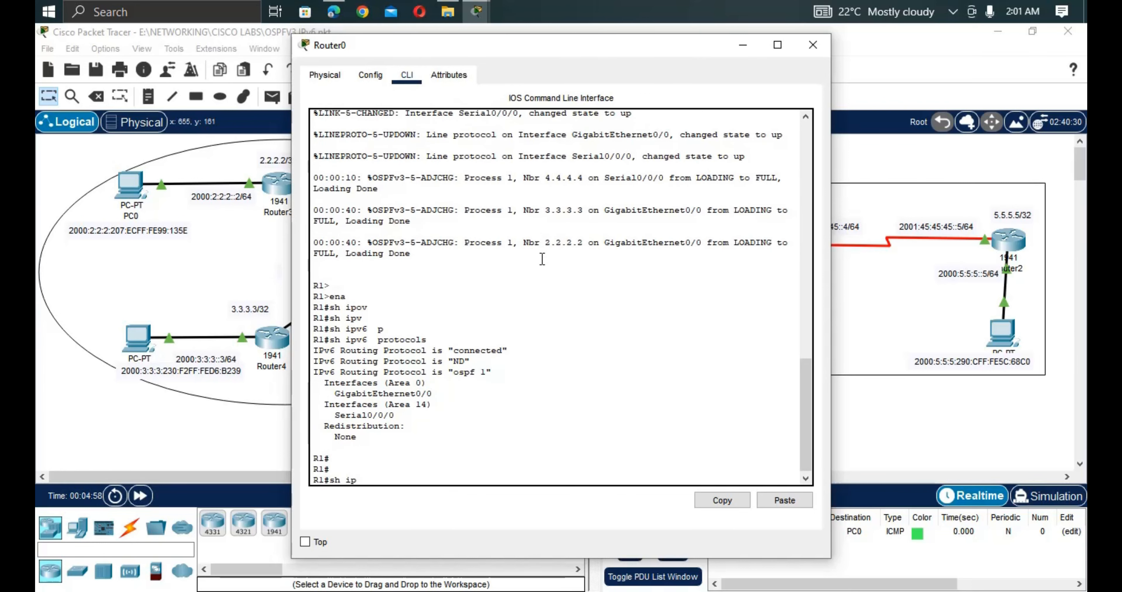
Run show ipv6 route ospf on Router0.
key("Tab")
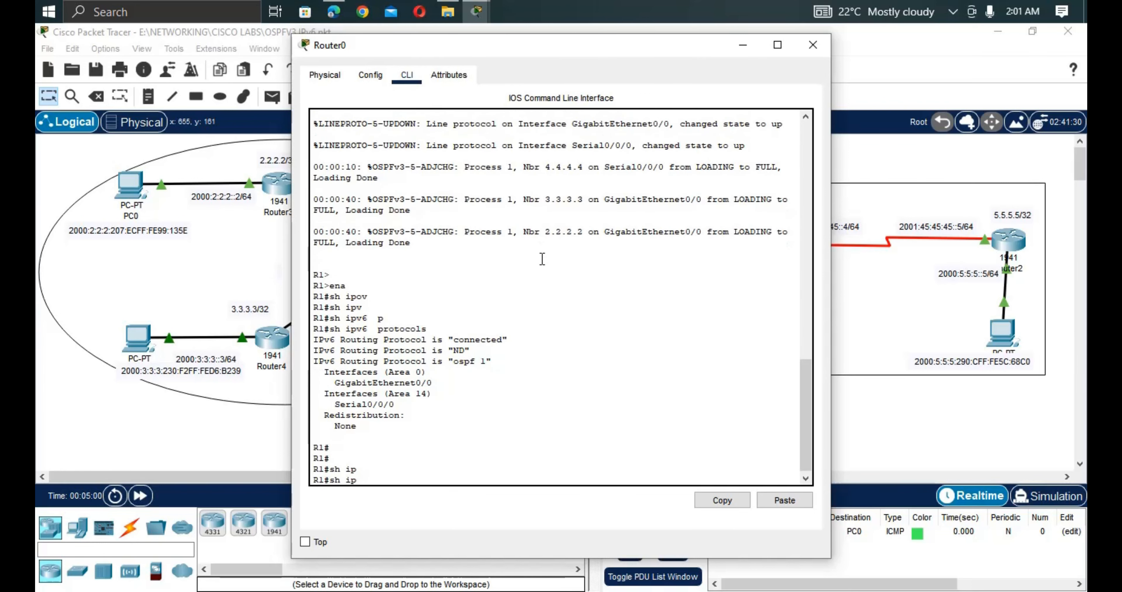
type("v")
key("Tab")
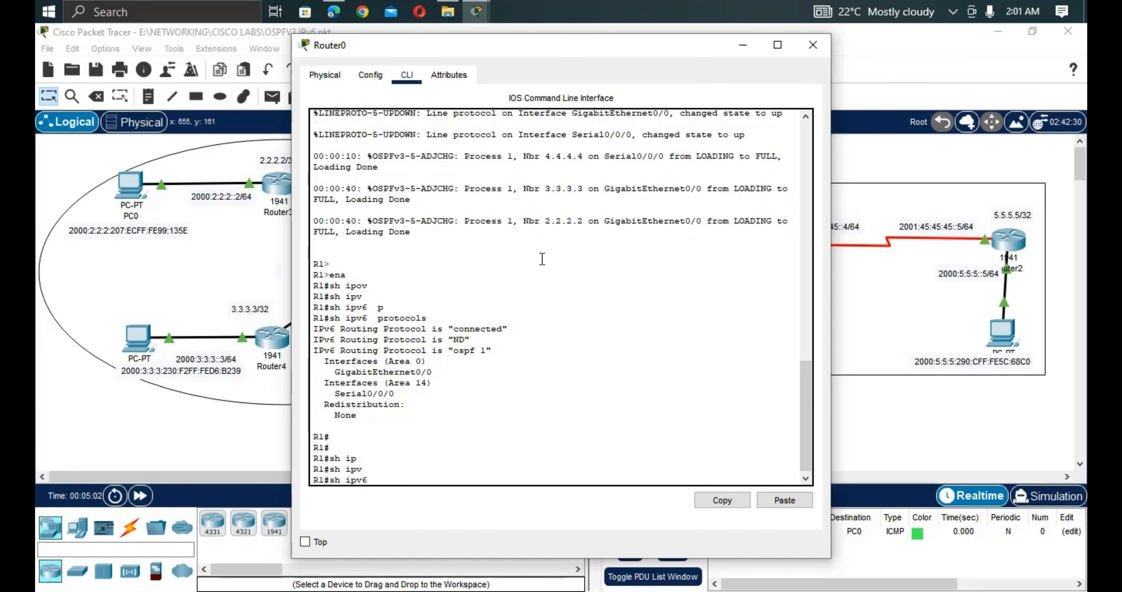
type("ro")
key("Tab")
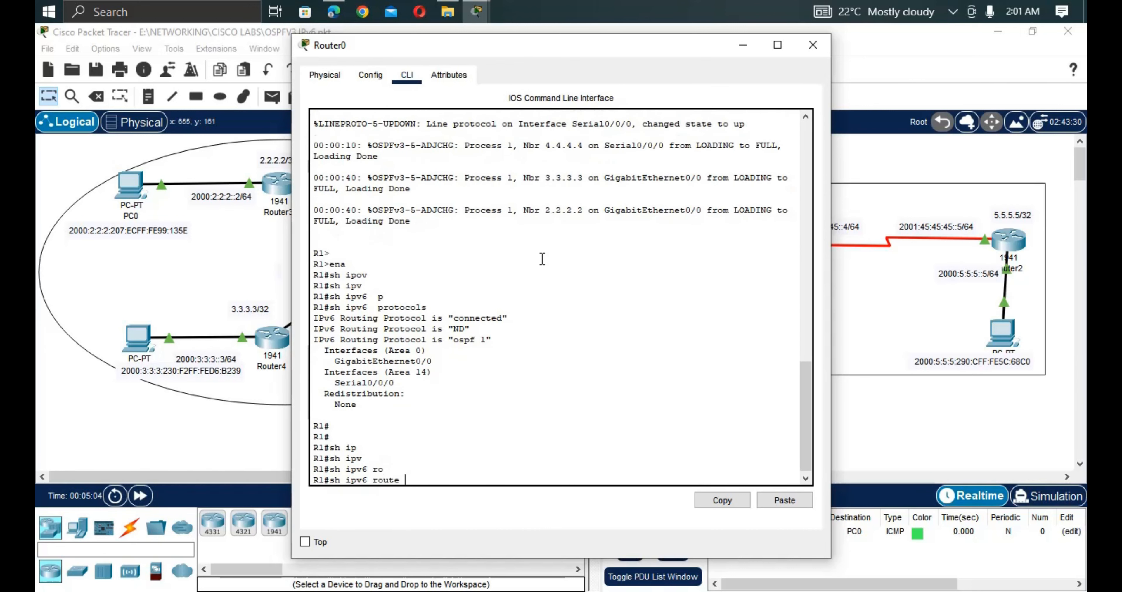
type("os")
key("Tab")
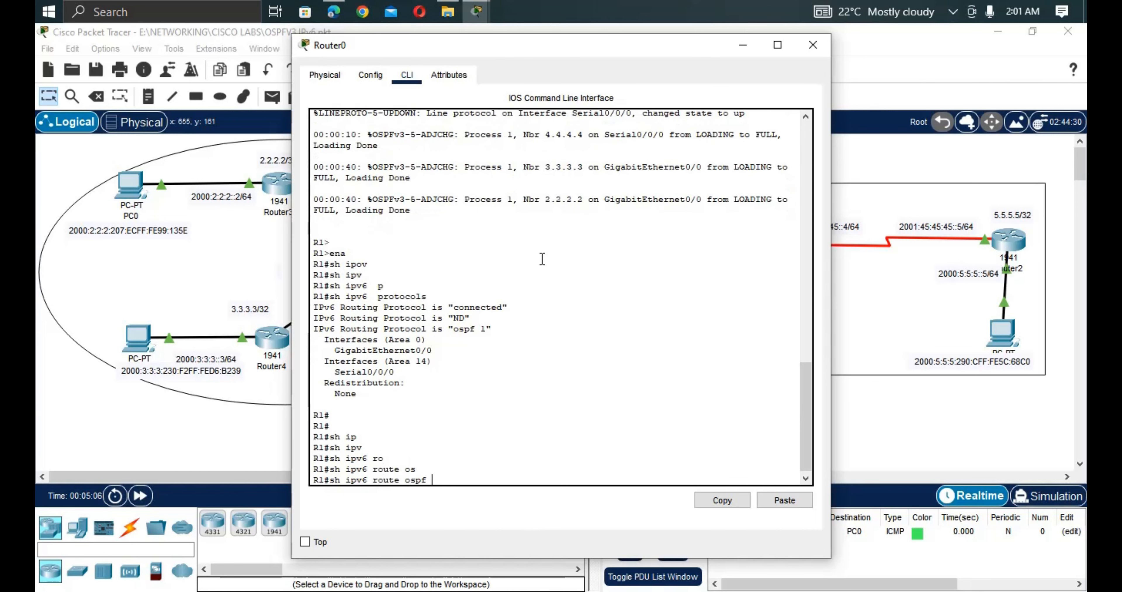
key("Return")
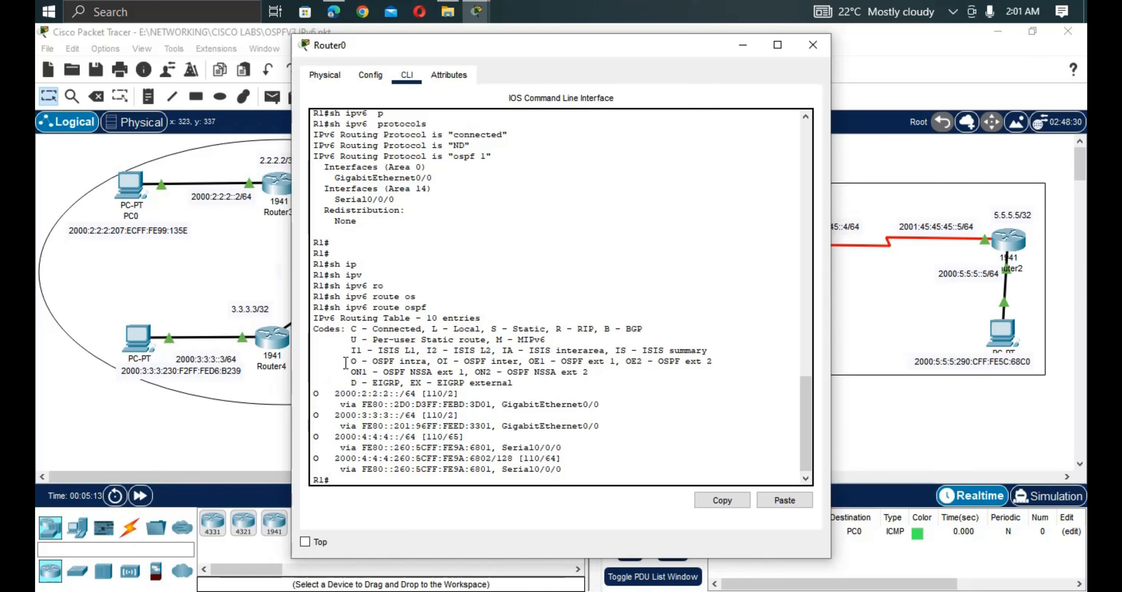
Point out the OI code and OSPF routes 2000:2:2:2::/64, 2000:3:3:3::/64, 2000:4:4:4::/64.
left_click_drag(345, 361, 521, 362)
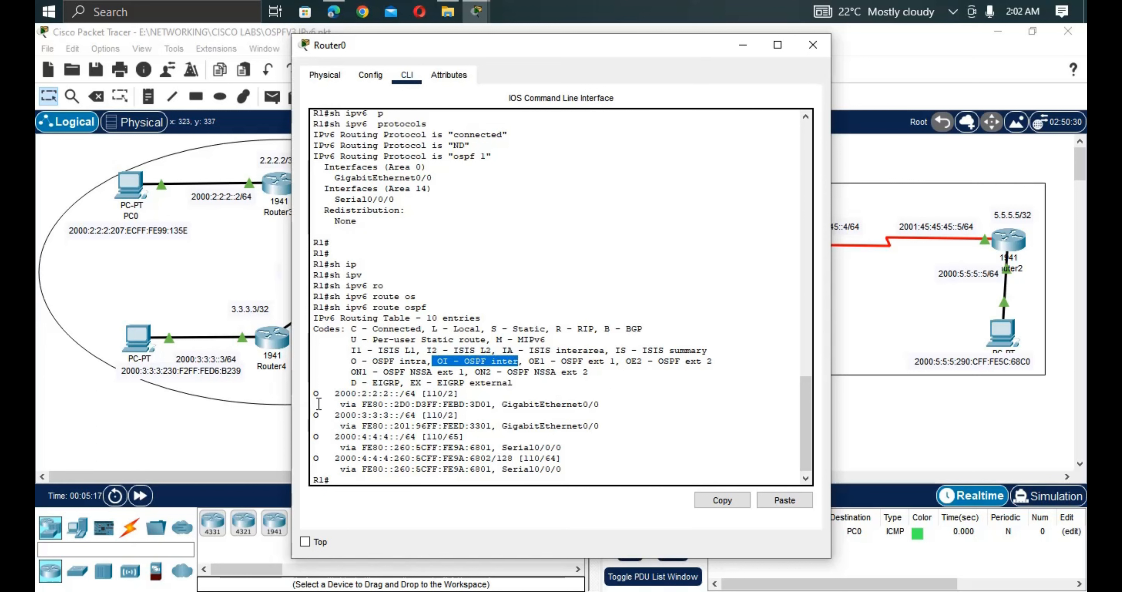
left_click_drag(312, 393, 591, 406)
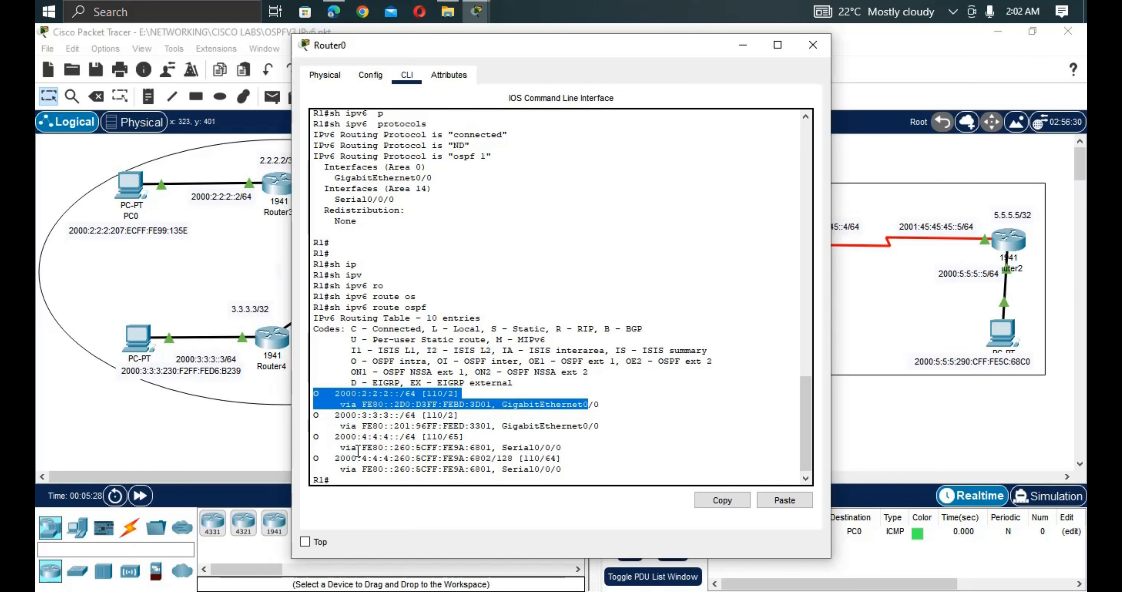
left_click(578, 475)
left_click_drag(578, 475, 304, 398)
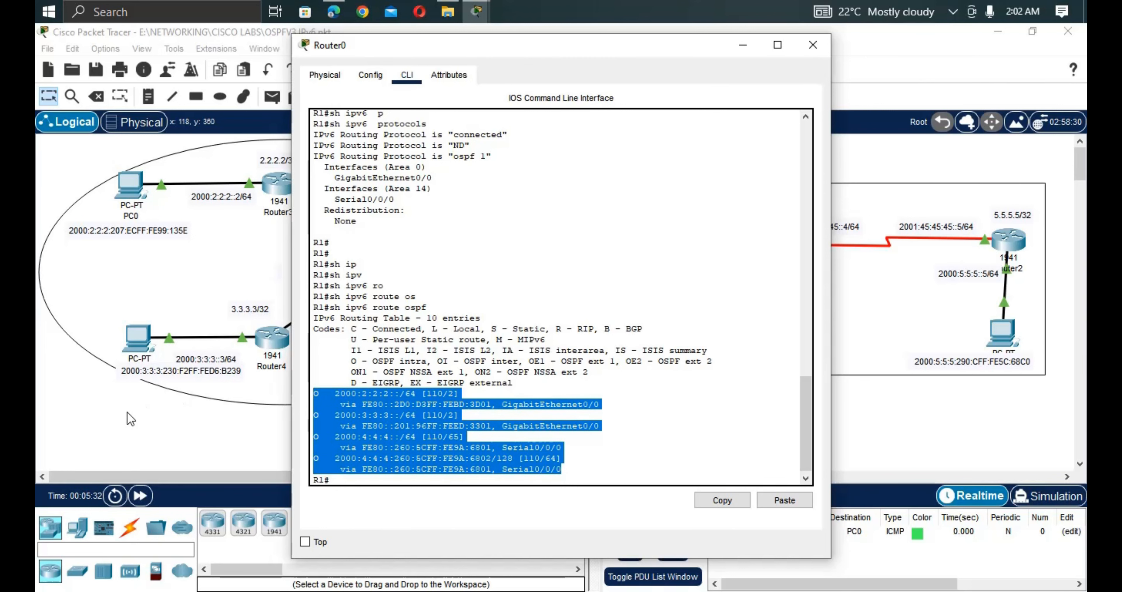
left_click(144, 443)
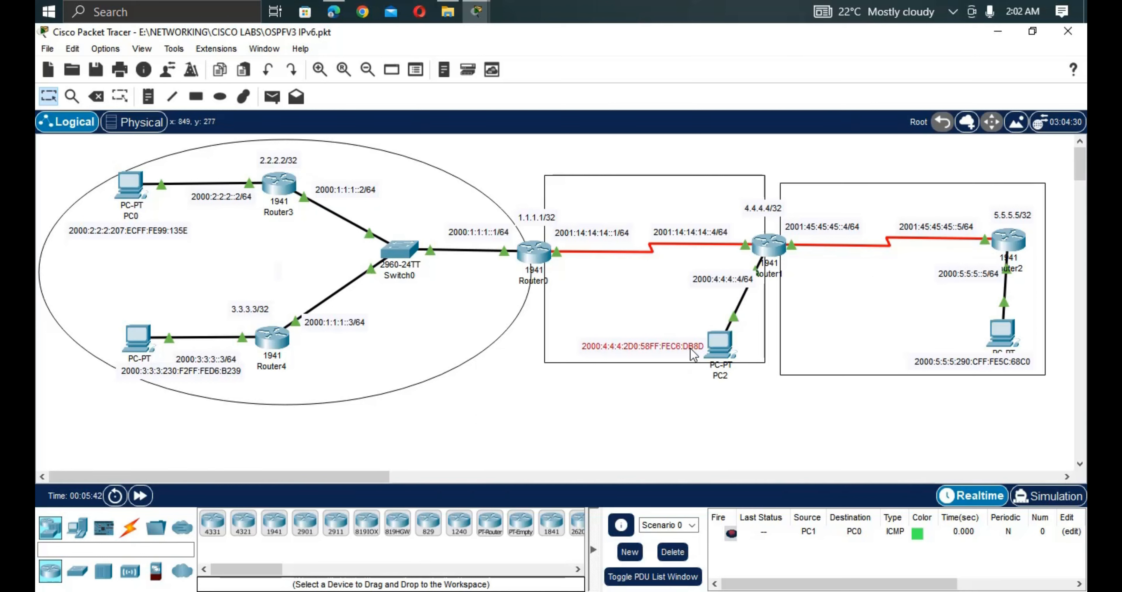
Copy PC2's IPv6 address 2000:4:4:4:2D0:58FF:FEC6:DB8D from its note in the topology.
double_click(606, 349)
left_click_drag(606, 352, 576, 348)
key("ctrl+c")
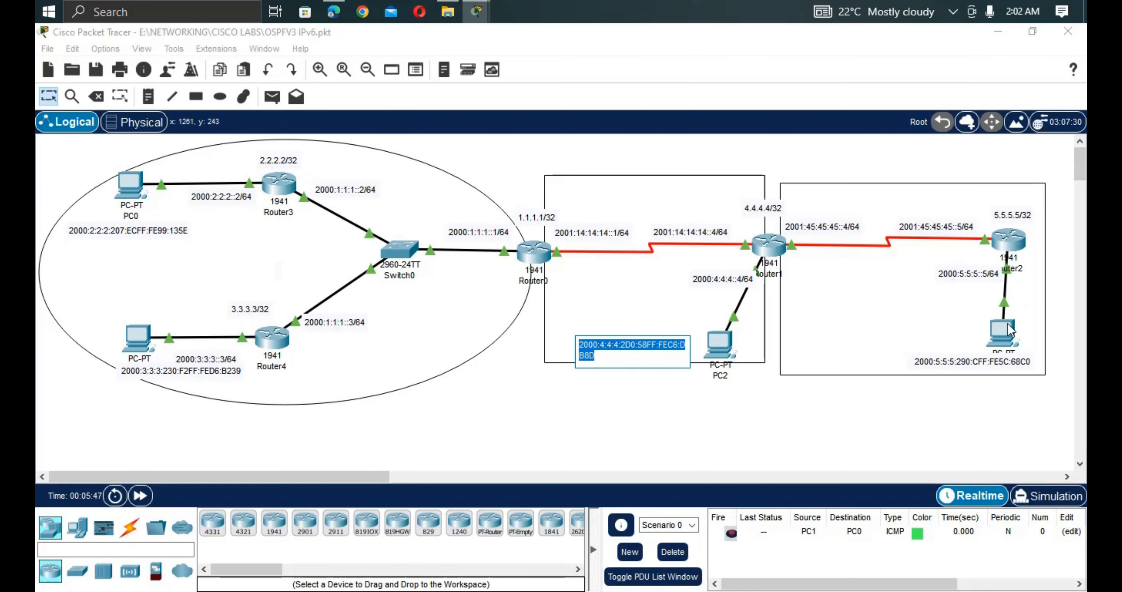
left_click(1007, 343)
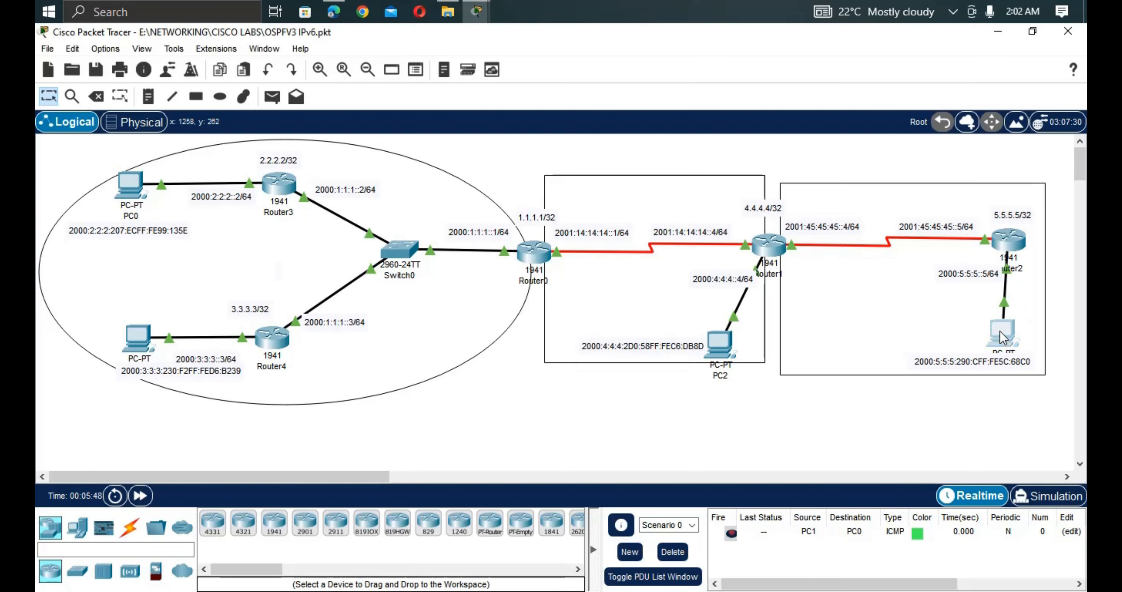
From PC3's command prompt, ping 2000:4:4:4:2D0:58FF:FEC6:DB8D and confirm replies arrive.
left_click(1002, 333)
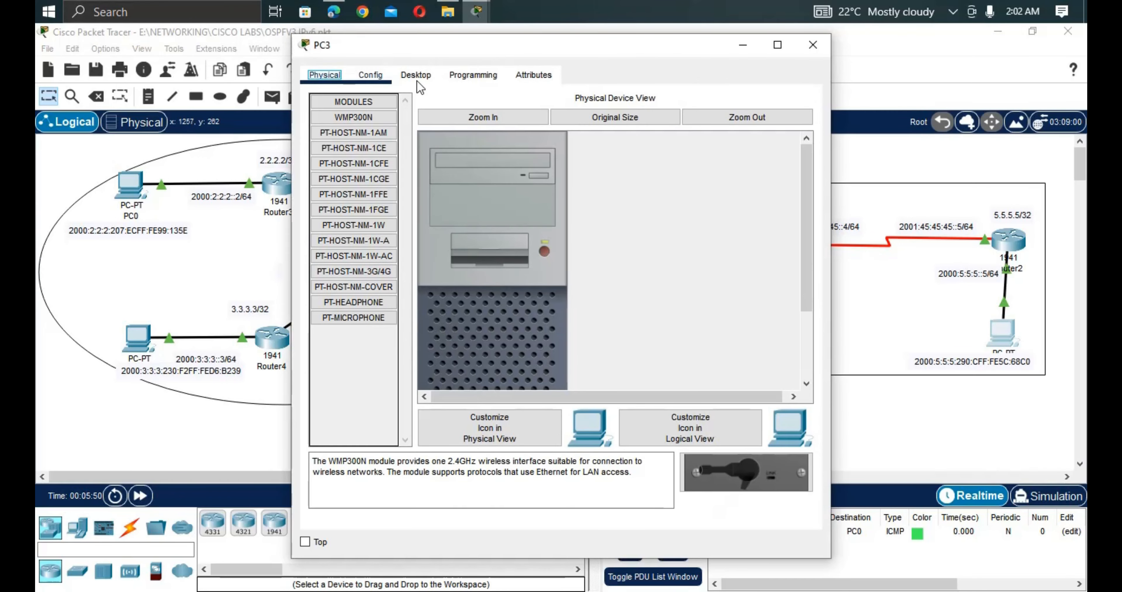
left_click(419, 78)
left_click(658, 168)
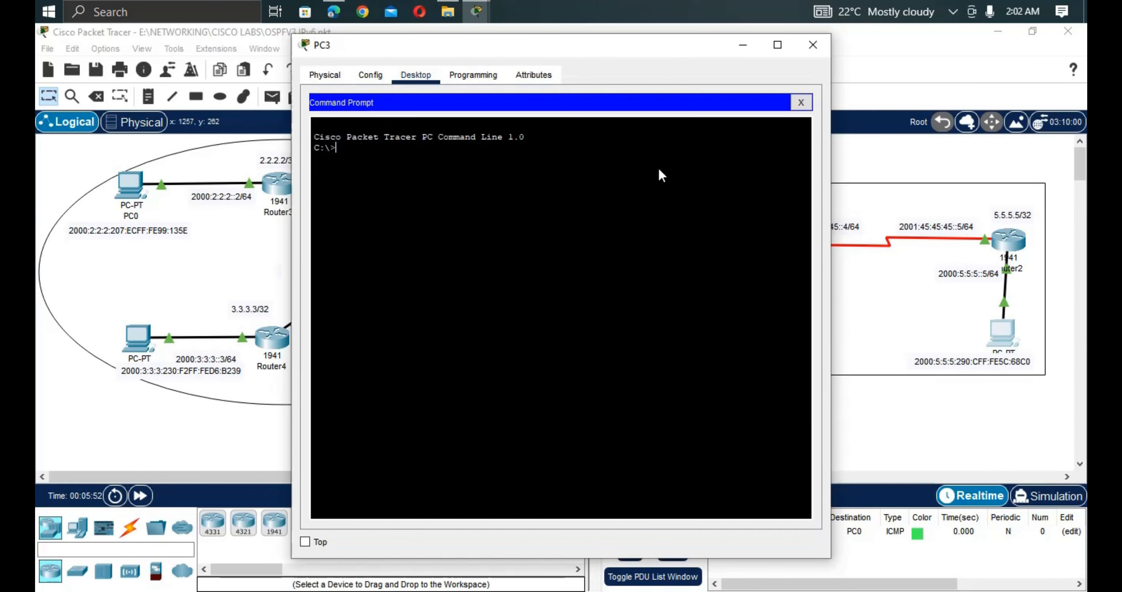
type("pin")
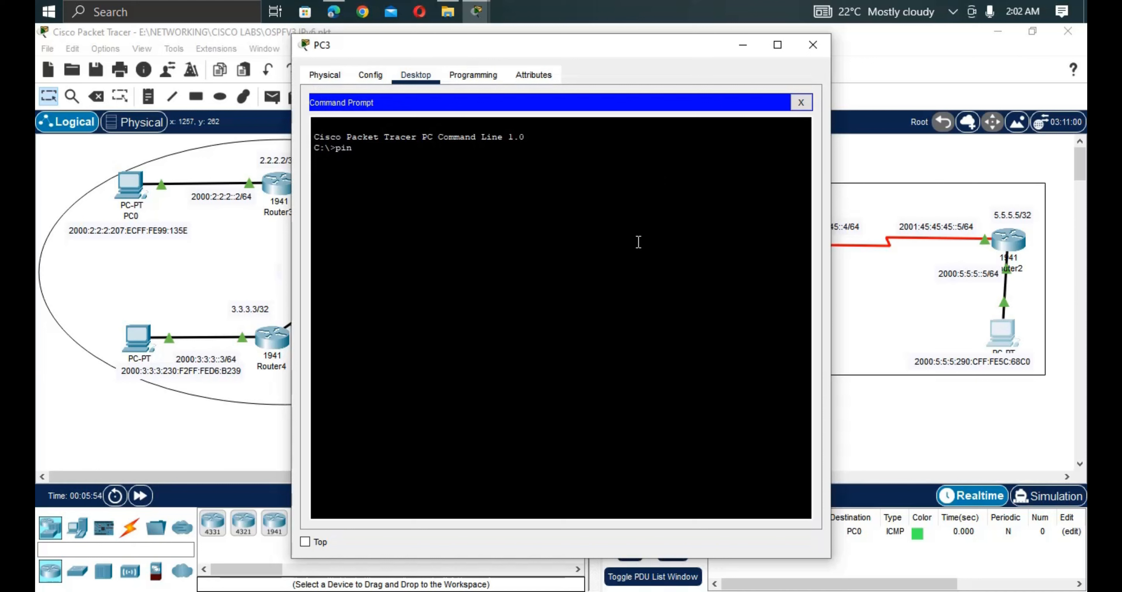
type("g")
right_click(616, 241)
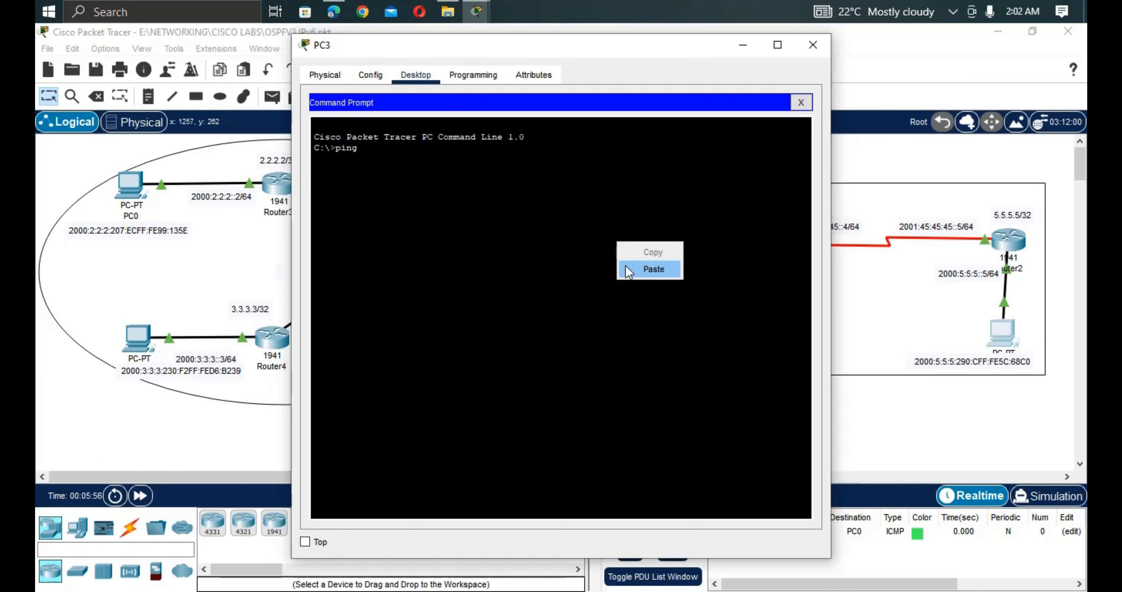
left_click(628, 266)
key("Return")
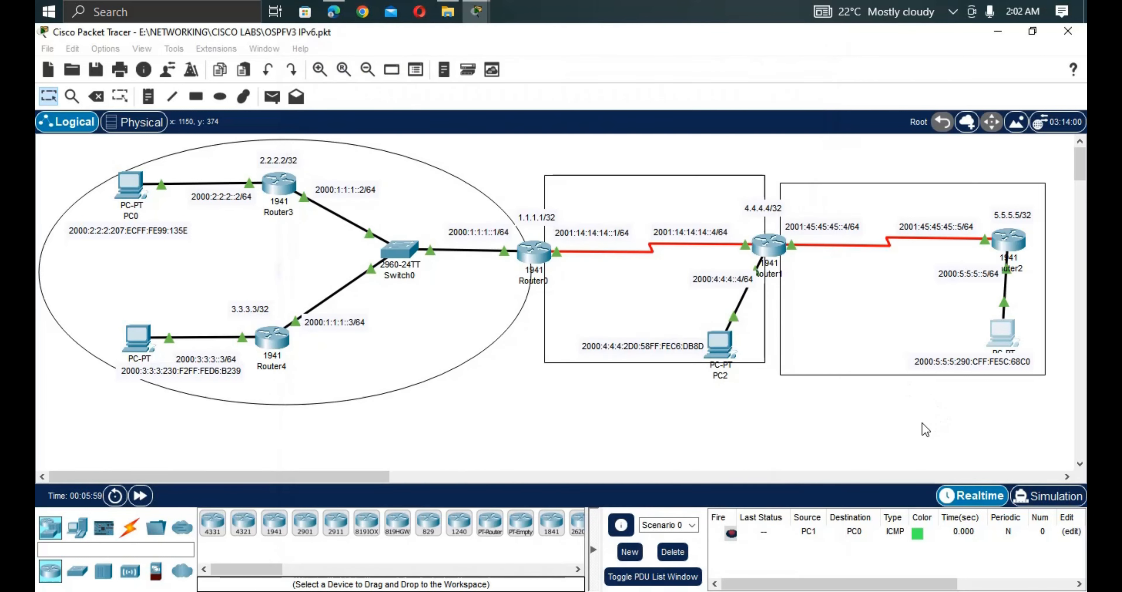
left_click(926, 428)
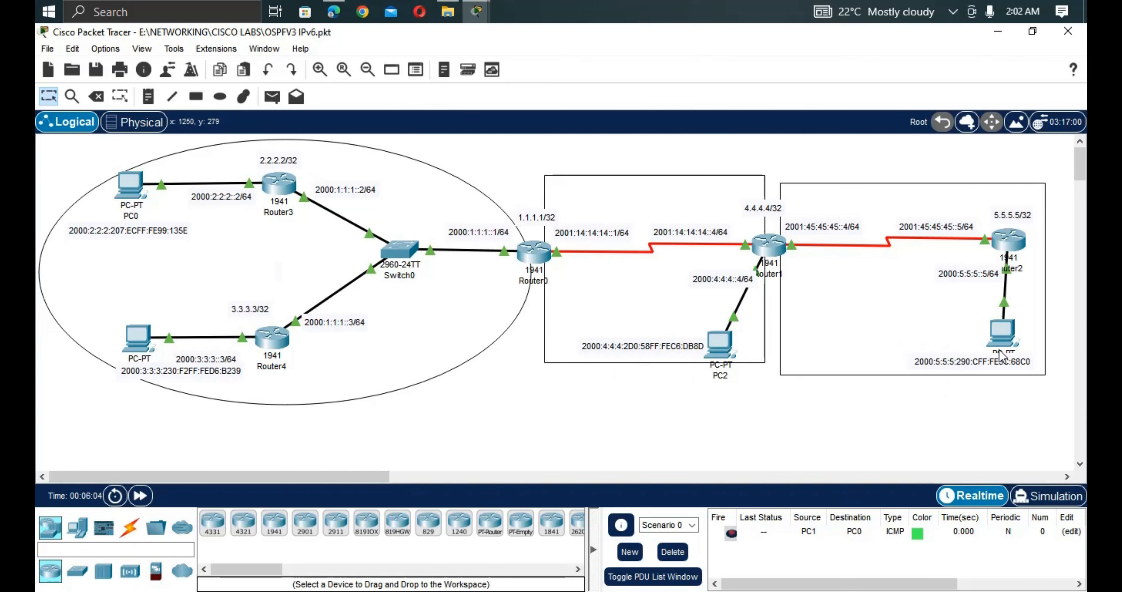
Copy PC3's IPv6 address 2000:5:5:5:290:CFF:FE5C:68C0 from its label in the topology.
double_click(1022, 359)
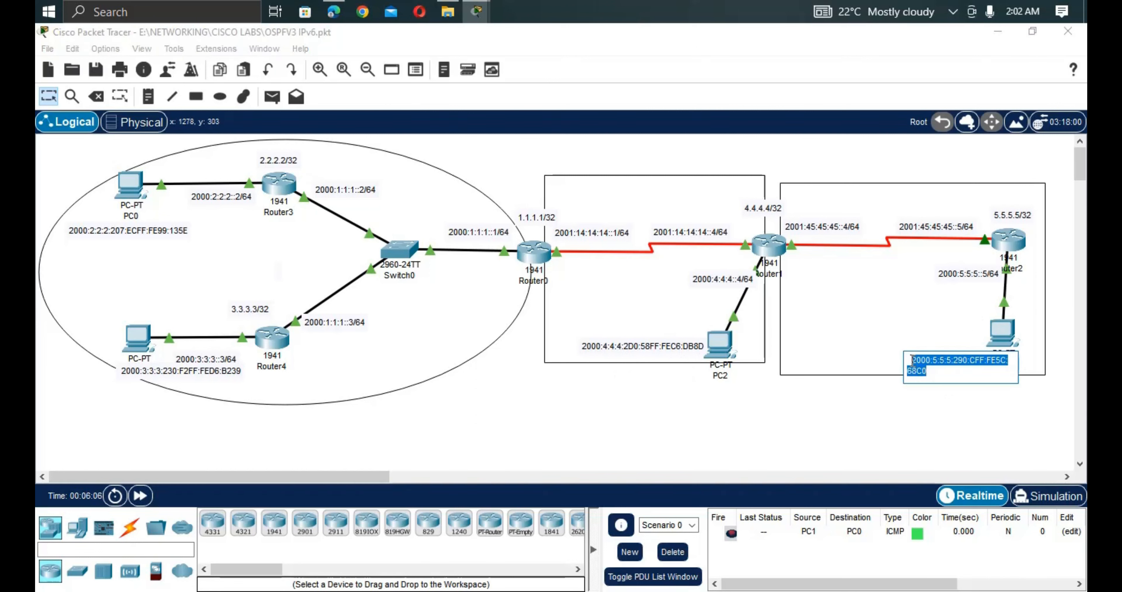
left_click_drag(942, 371, 910, 360)
key("ctrl+c")
left_click(848, 385)
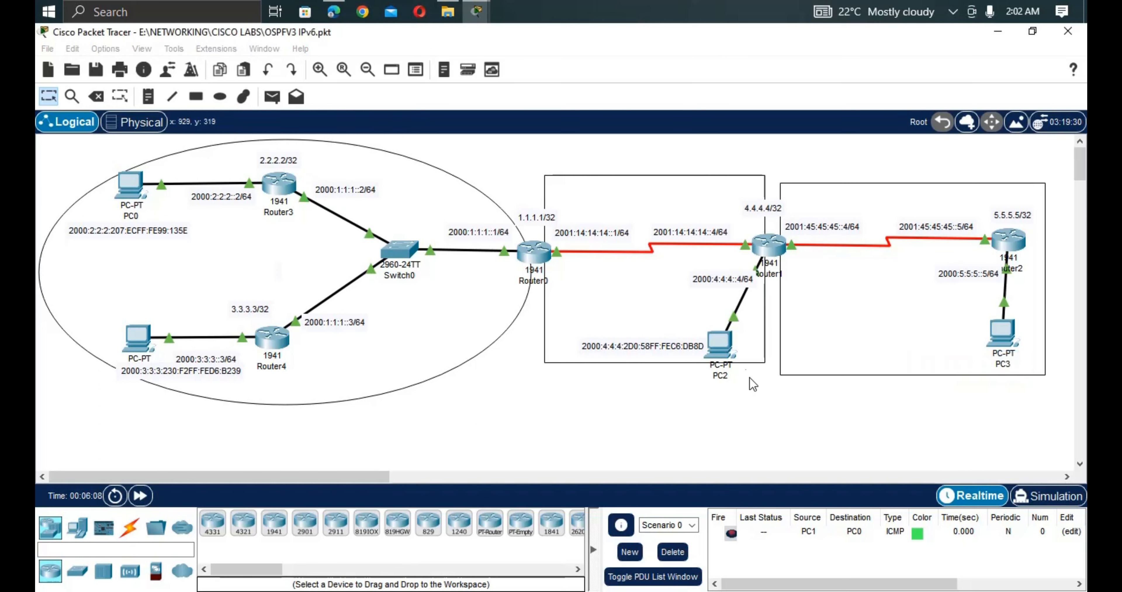
From PC2's command prompt, ping 2000:5:5:5:290:CFF:FE5C:68C0 and confirm replies arrive.
left_click(720, 346)
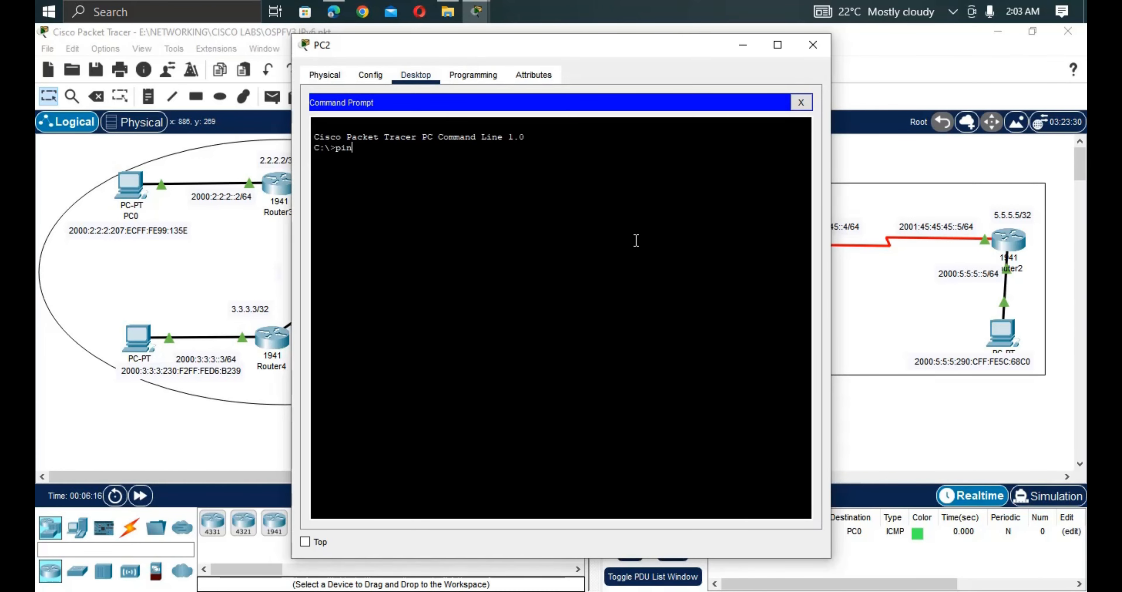
right_click(632, 241)
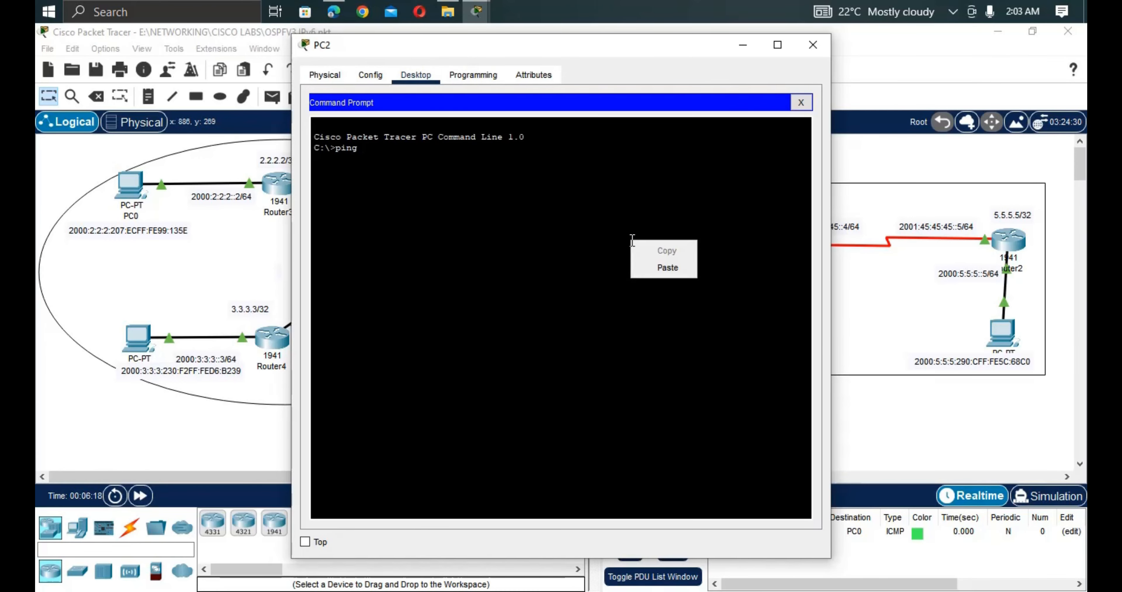
left_click(670, 267)
key("Return")
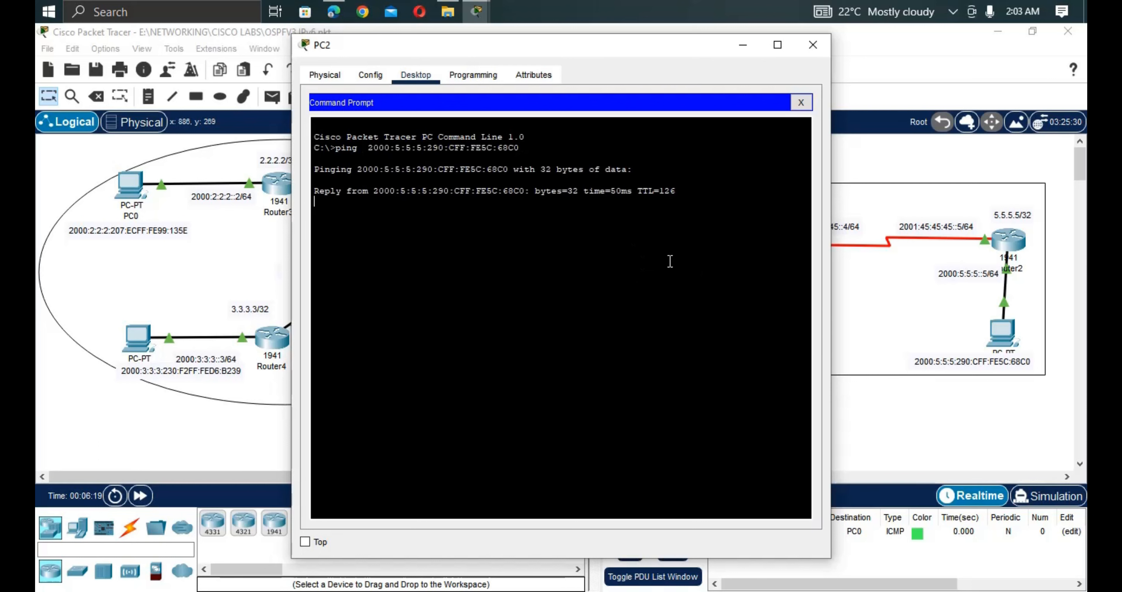
left_click(865, 429)
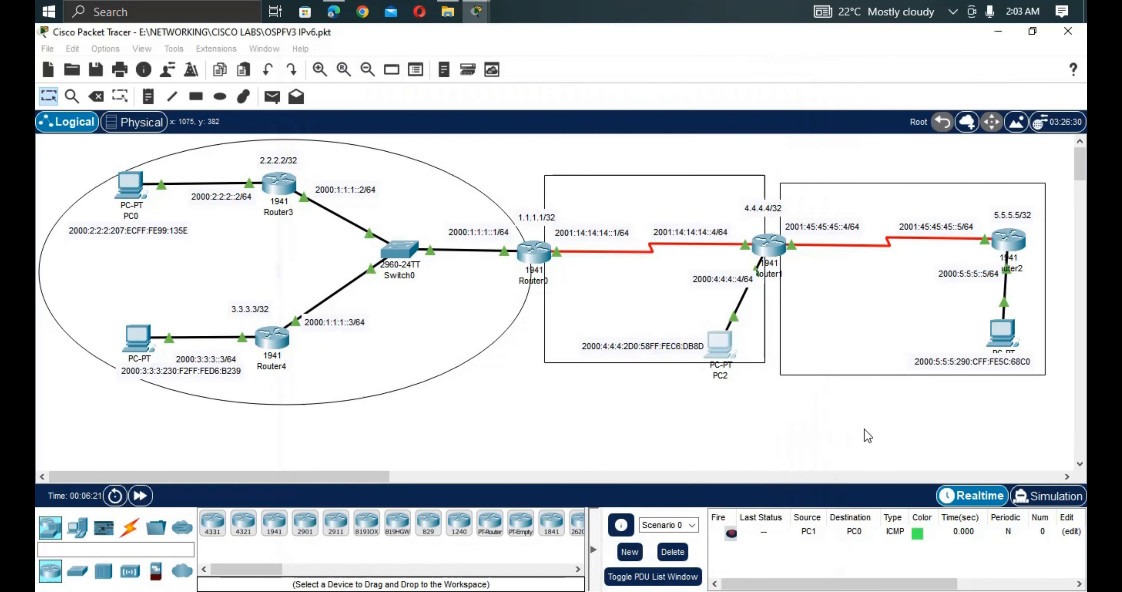
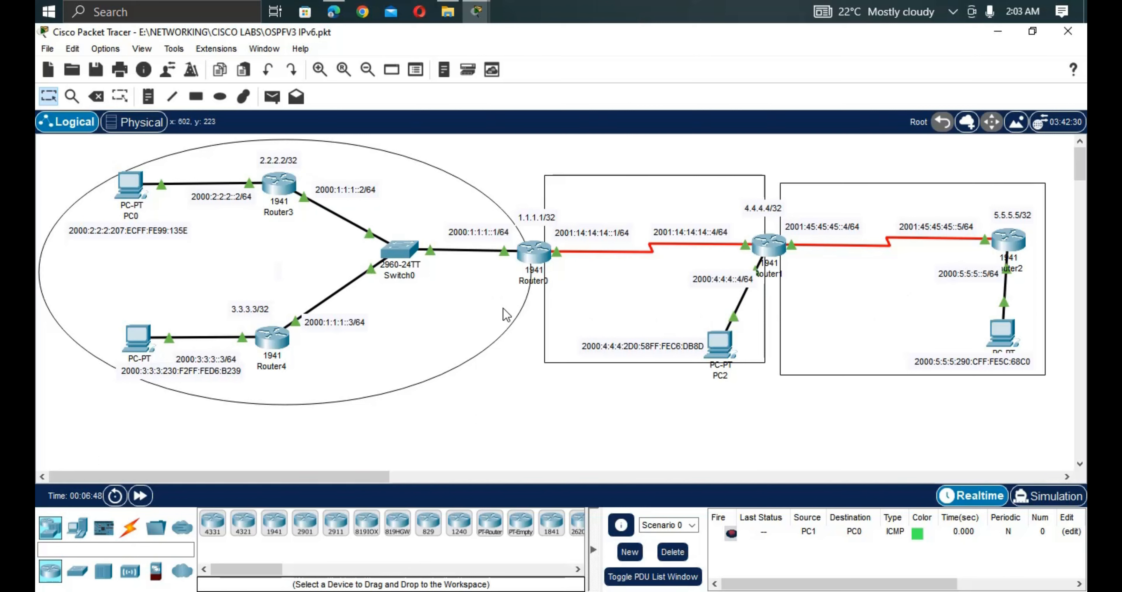
Copy 2000:5:5:5:290:CFF:FE5C:68C0 from PC3's note and ping it from Router0, confirming 100% success.
double_click(971, 368)
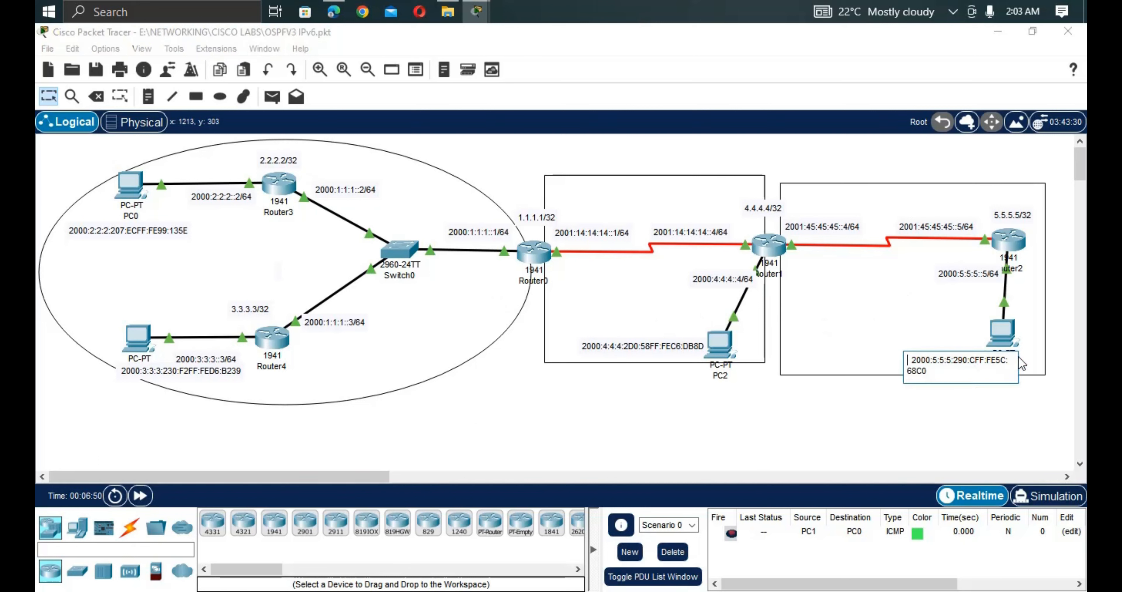
left_click_drag(928, 371, 888, 355)
key("ctrl+c")
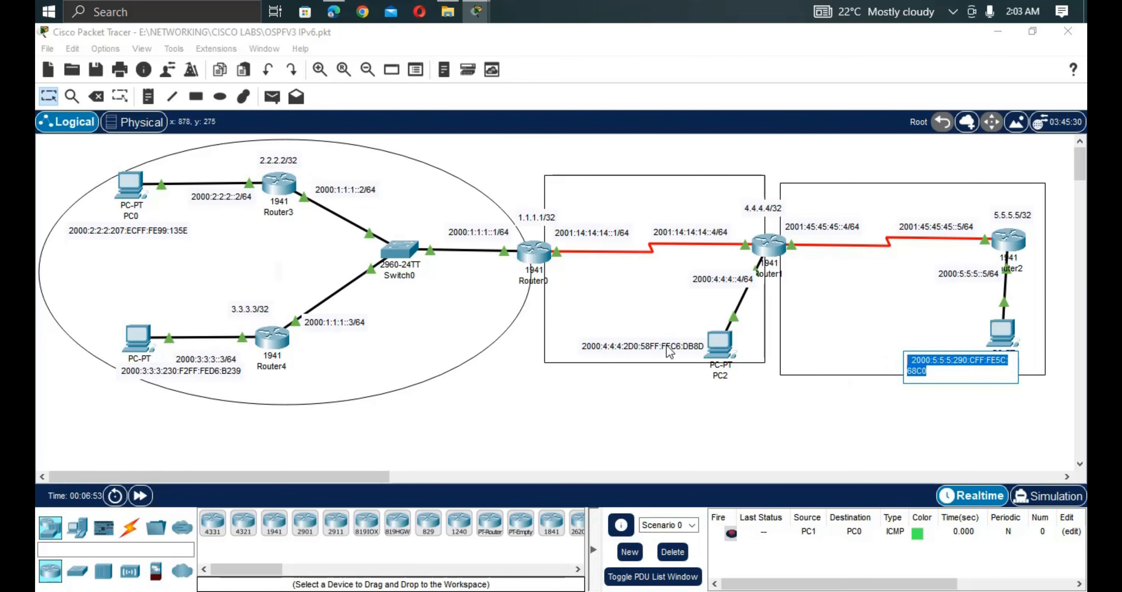
left_click(545, 263)
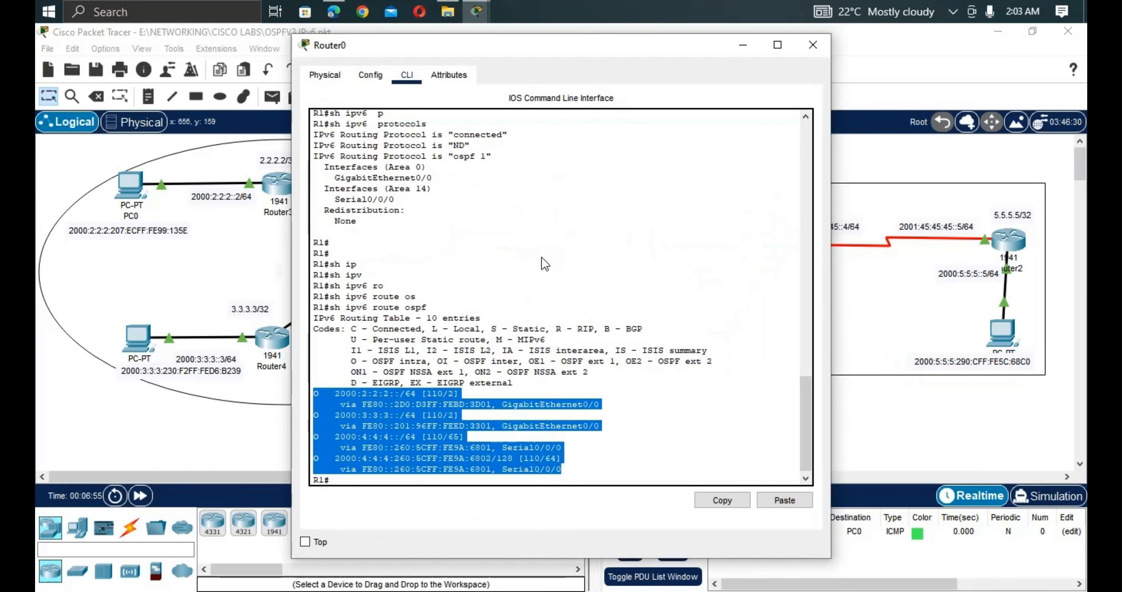
key("Return")
key("Return")
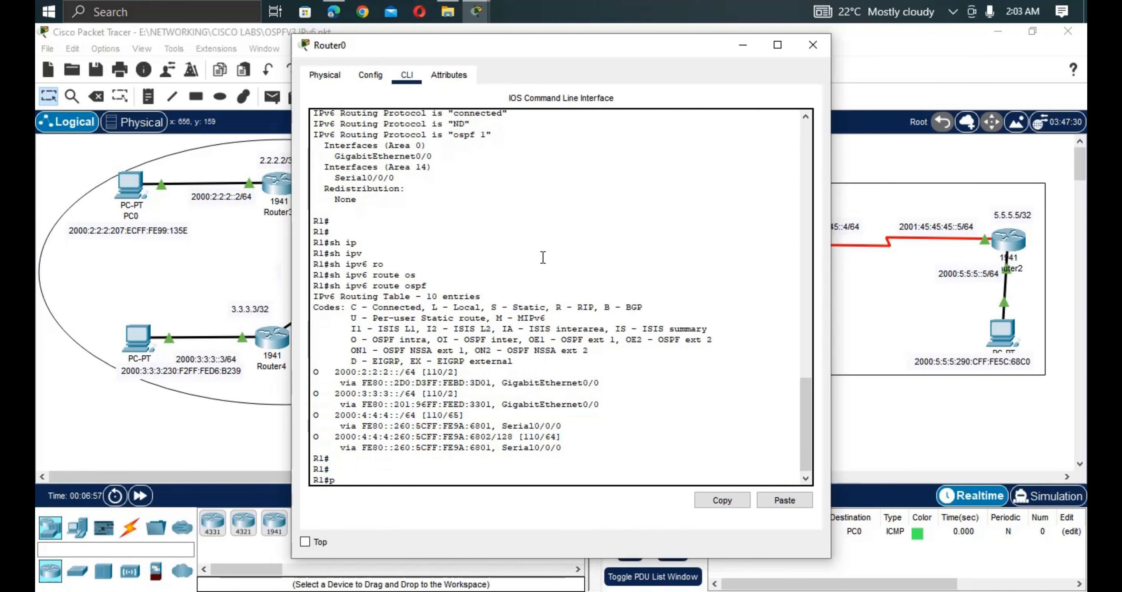
type("ping")
right_click(529, 419)
left_click(544, 438)
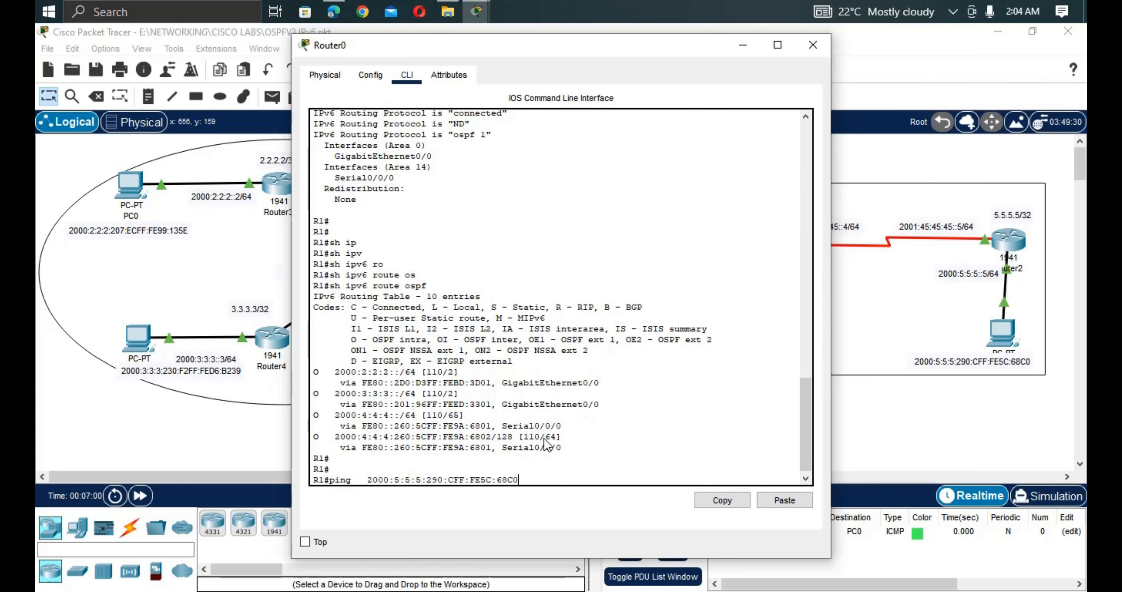
key("Return")
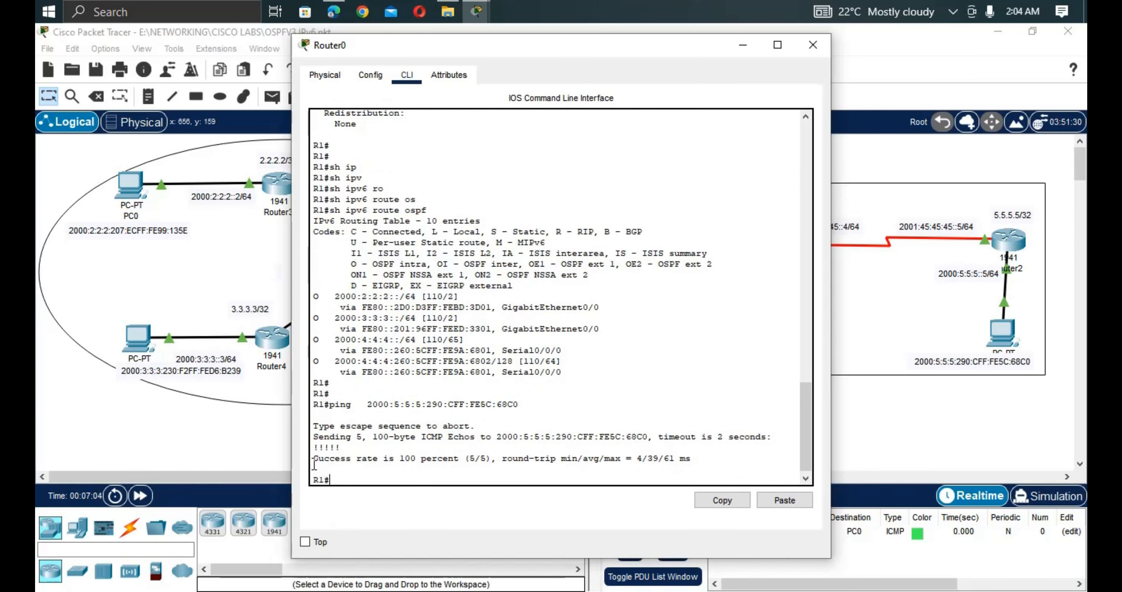
left_click_drag(692, 459, 324, 457)
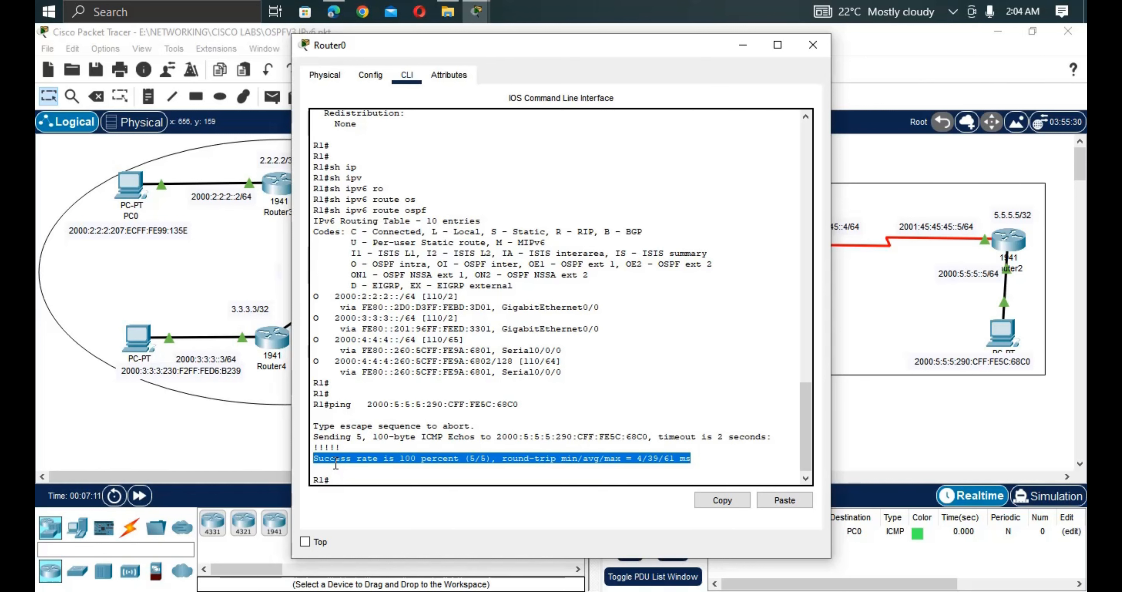
left_click(265, 460)
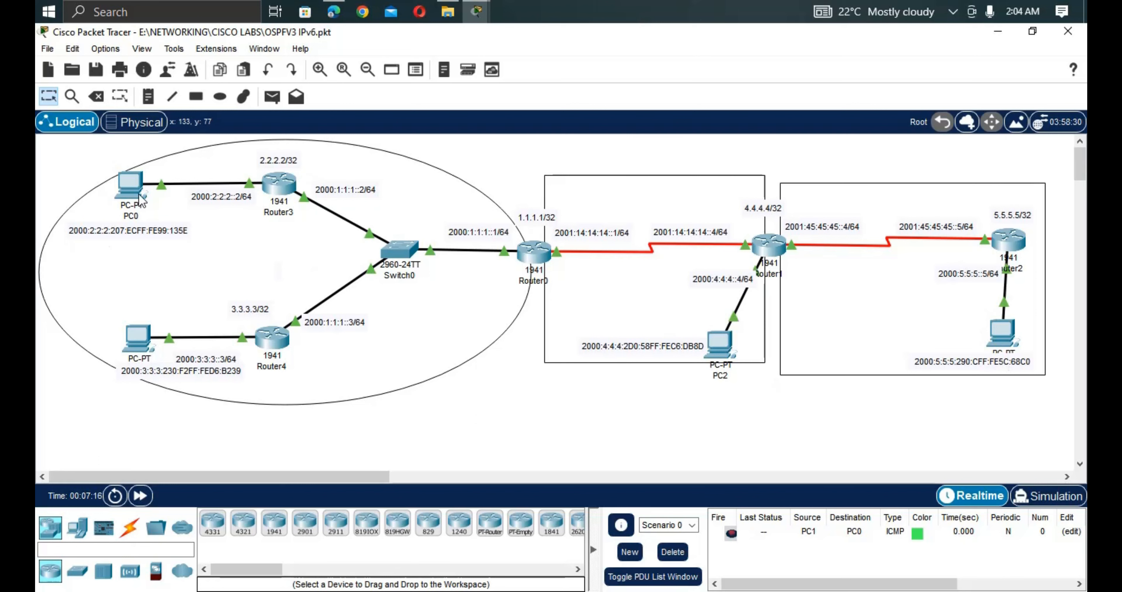
From PC0's command prompt, ping 2000:5:5:5:290:CFF:FE5C:68C0.
left_click(131, 184)
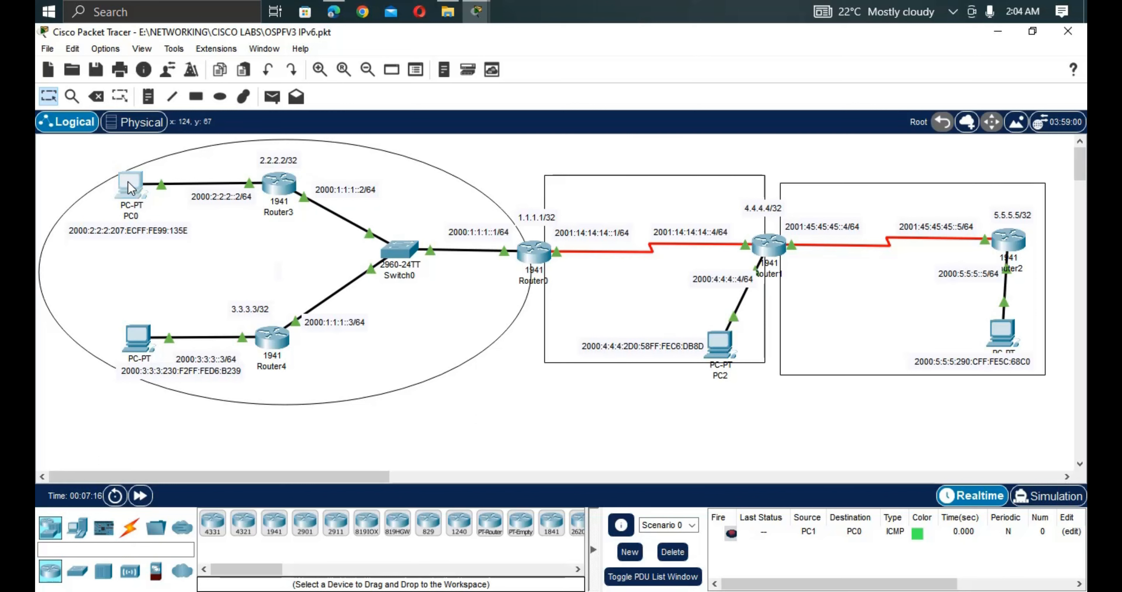
type("pi")
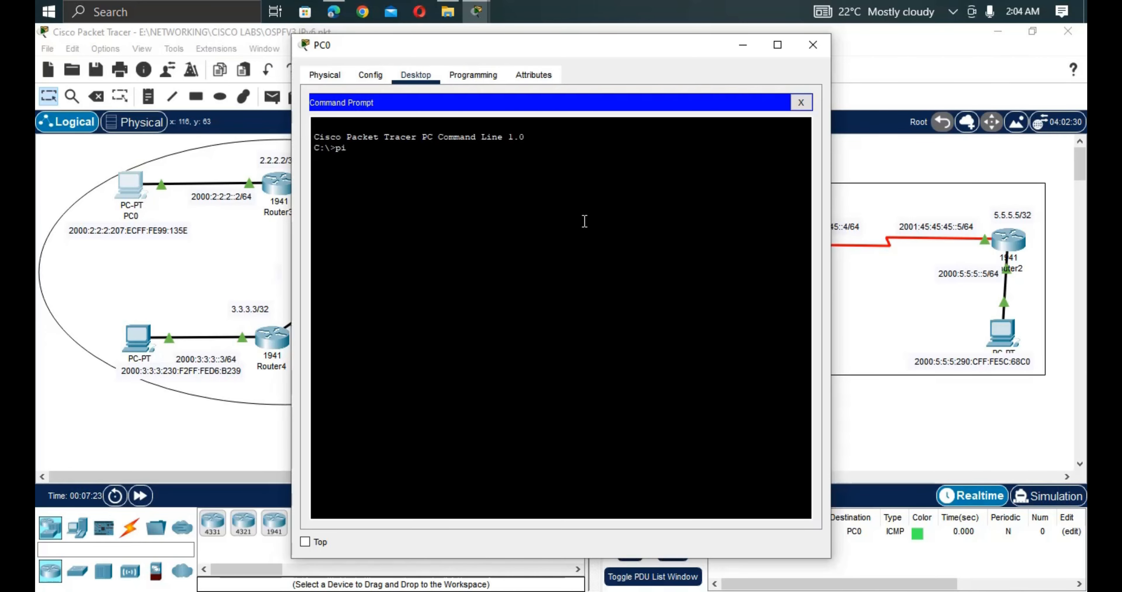
type("ng")
right_click(585, 221)
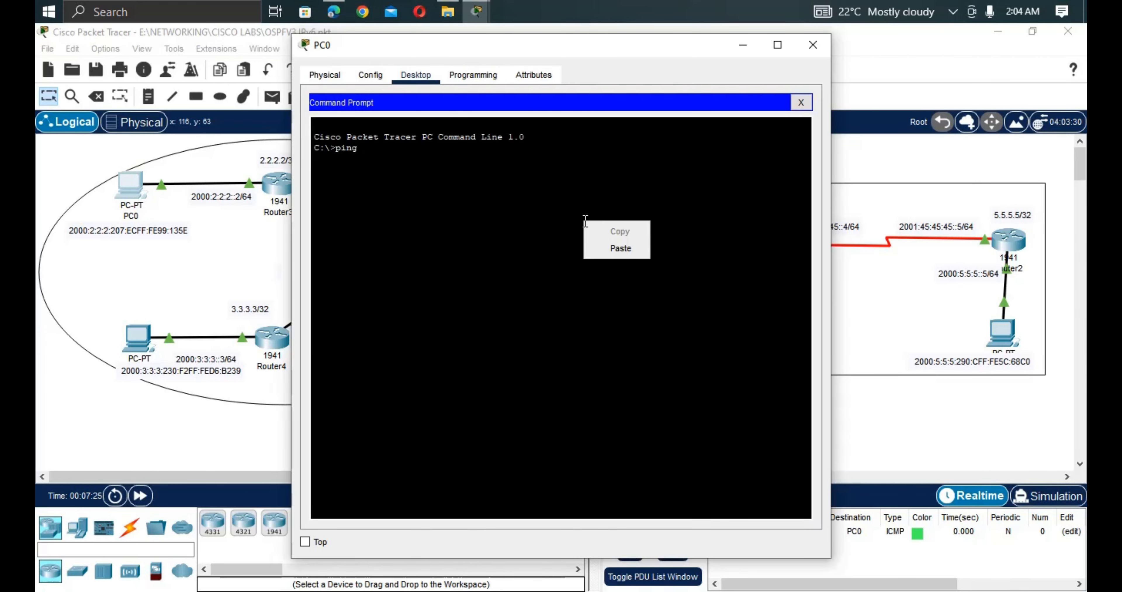
left_click(620, 245)
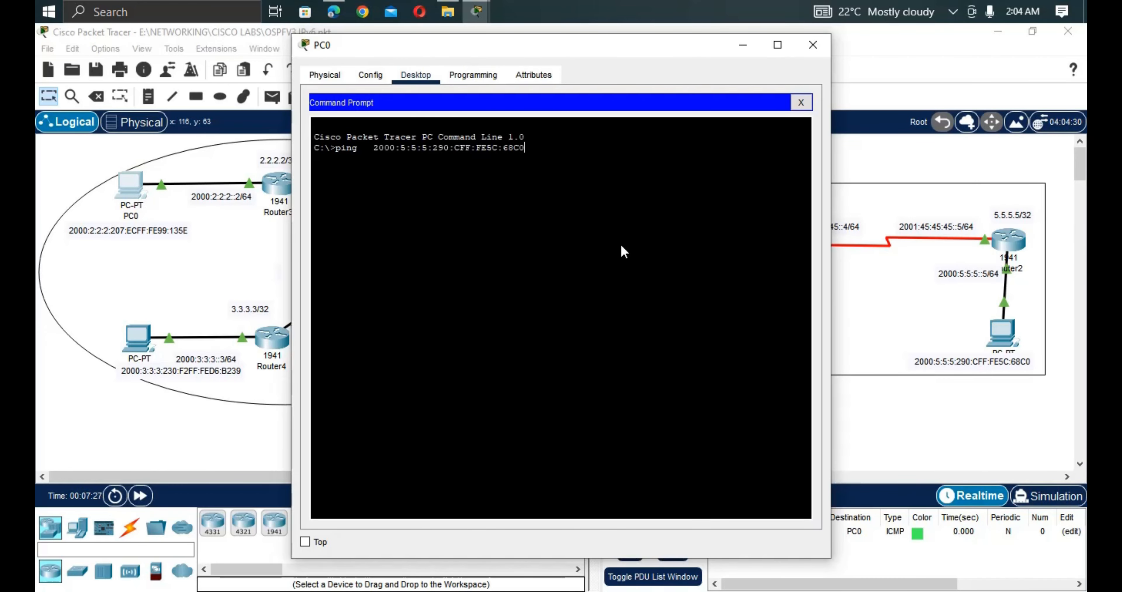
key("Return")
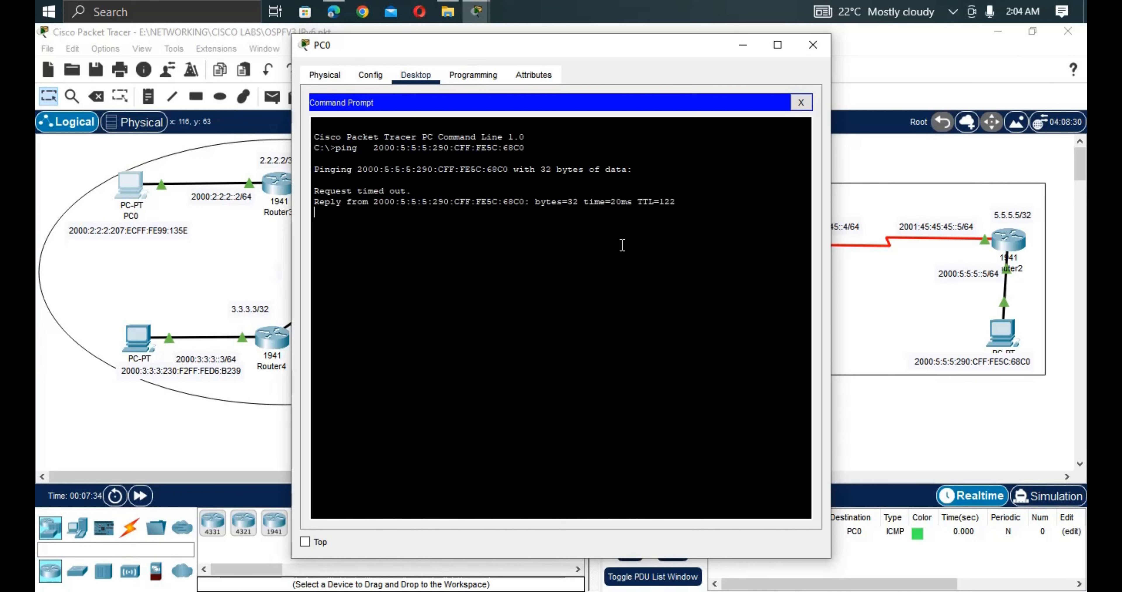
Review PC0's ping statistics: 4 packets sent, 2 received, 50% loss.
left_click_drag(687, 205, 305, 205)
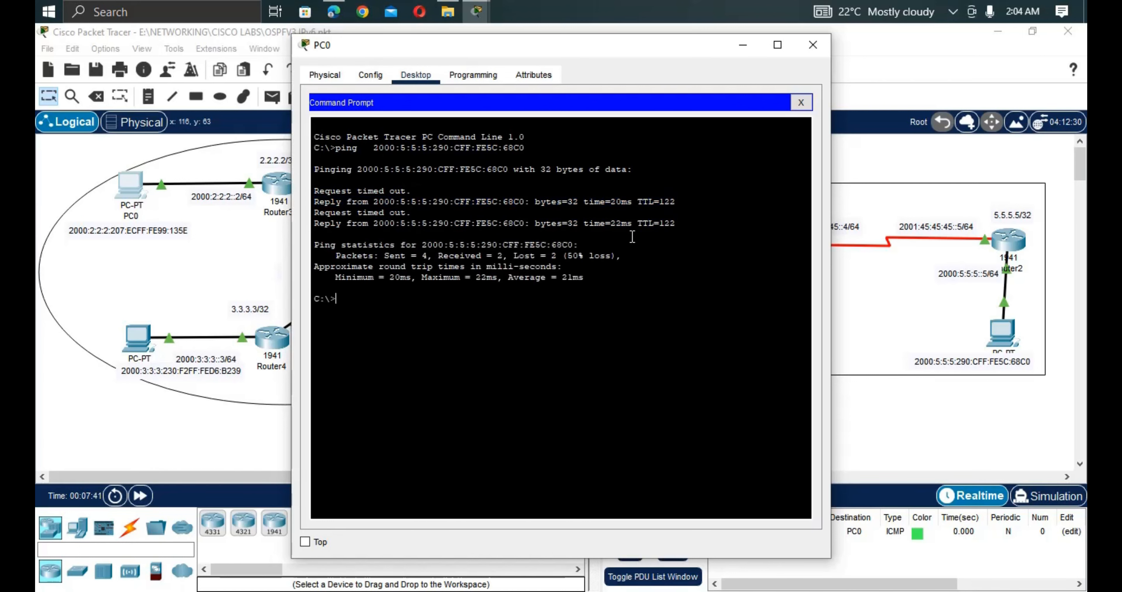
left_click_drag(677, 223, 311, 224)
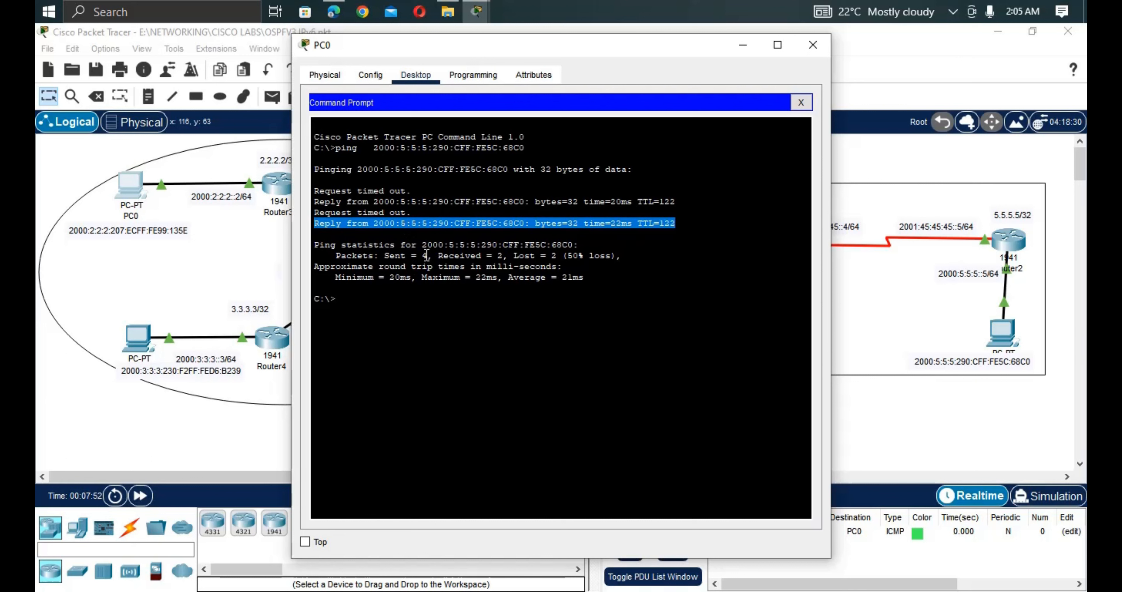
left_click_drag(427, 255, 368, 256)
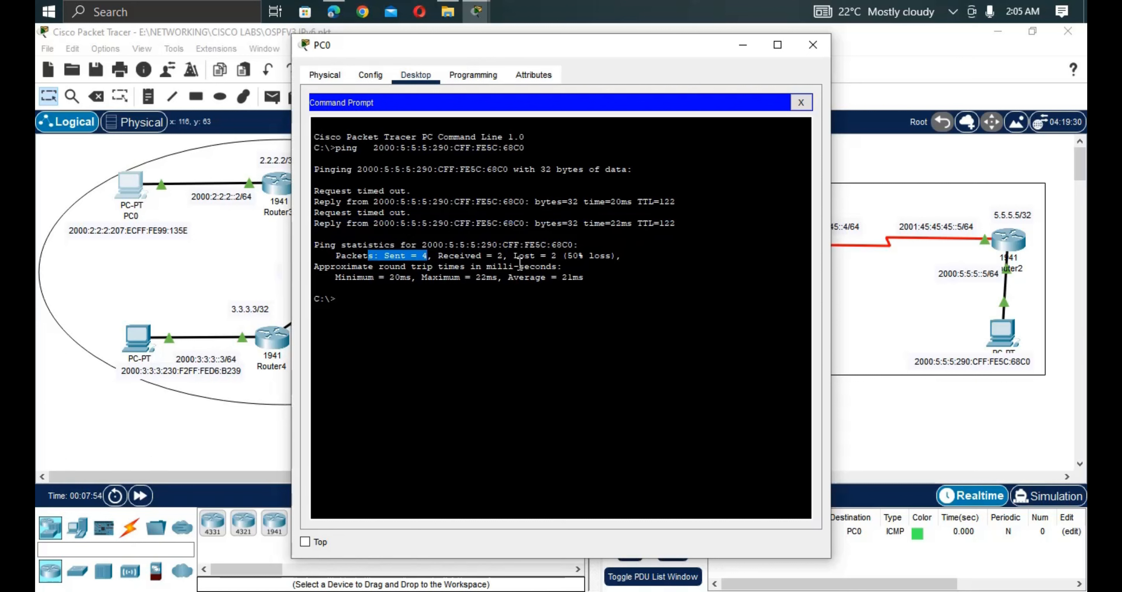
left_click_drag(509, 256, 413, 255)
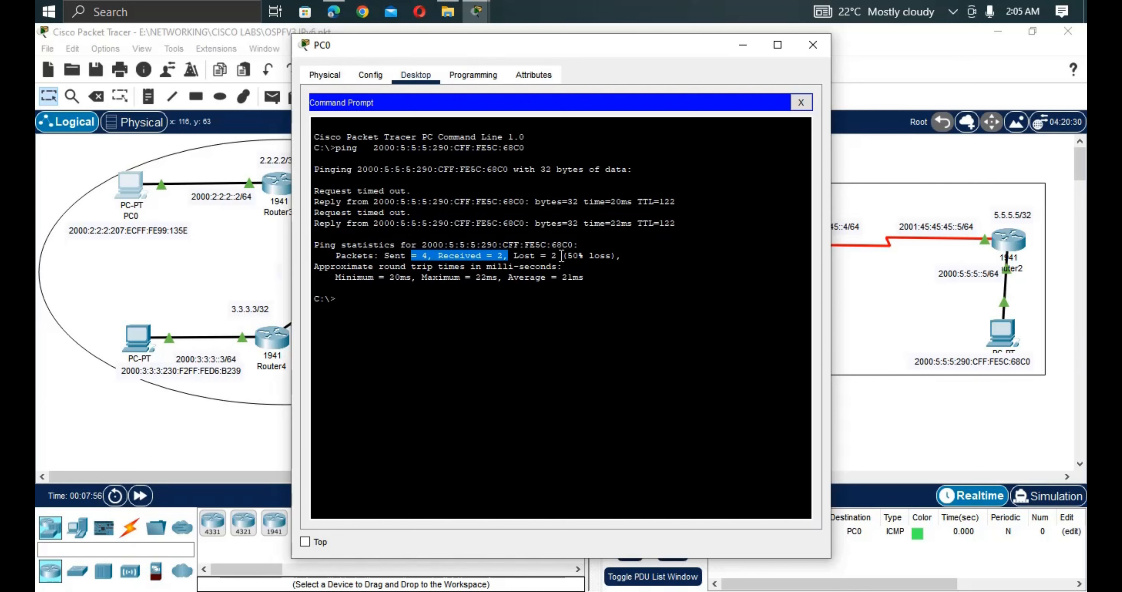
left_click_drag(561, 255, 535, 256)
left_click_drag(617, 256, 570, 261)
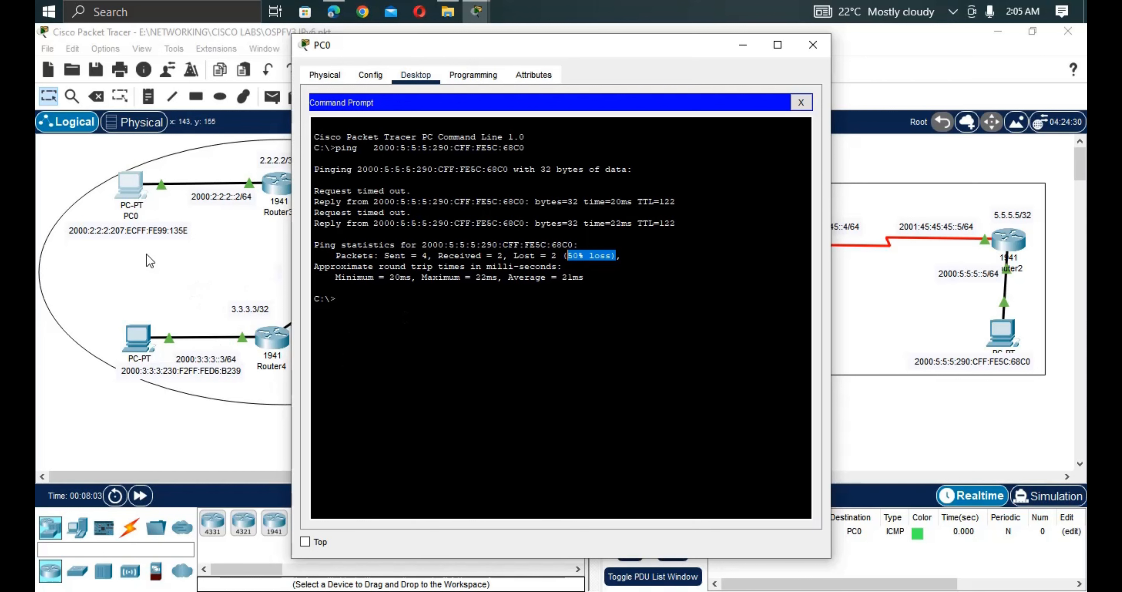
left_click(163, 276)
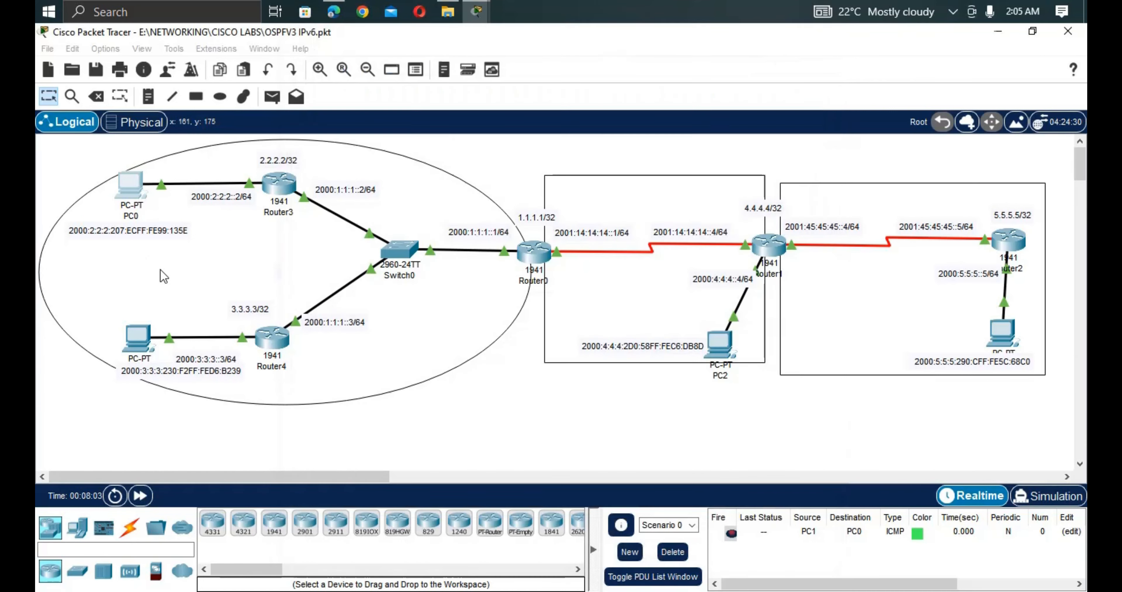
From PC1's command prompt, ping 2000:5:5:5:290:CFF:FE5C:68C0 and confirm 4 of 4 replies.
left_click(142, 344)
type("ping")
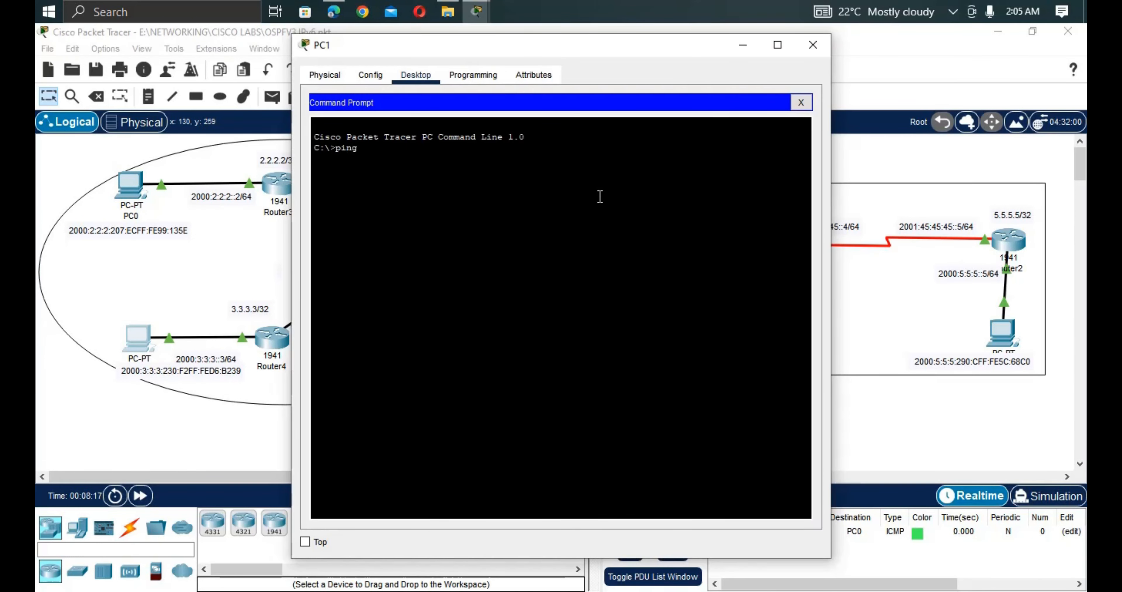
right_click(553, 183)
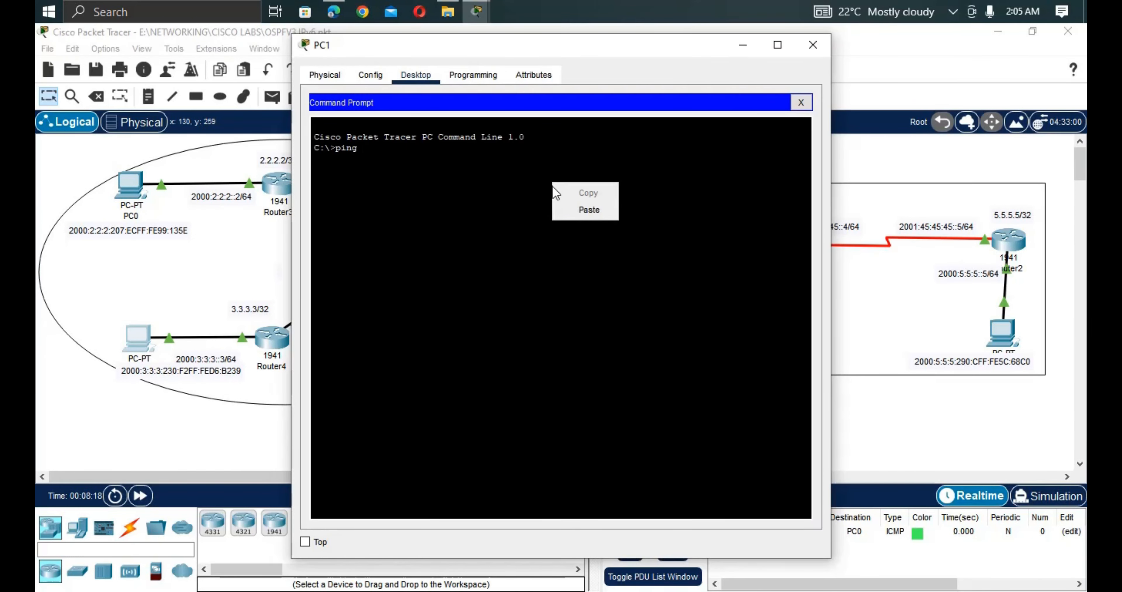
type("ng")
left_click(585, 213)
key("Return")
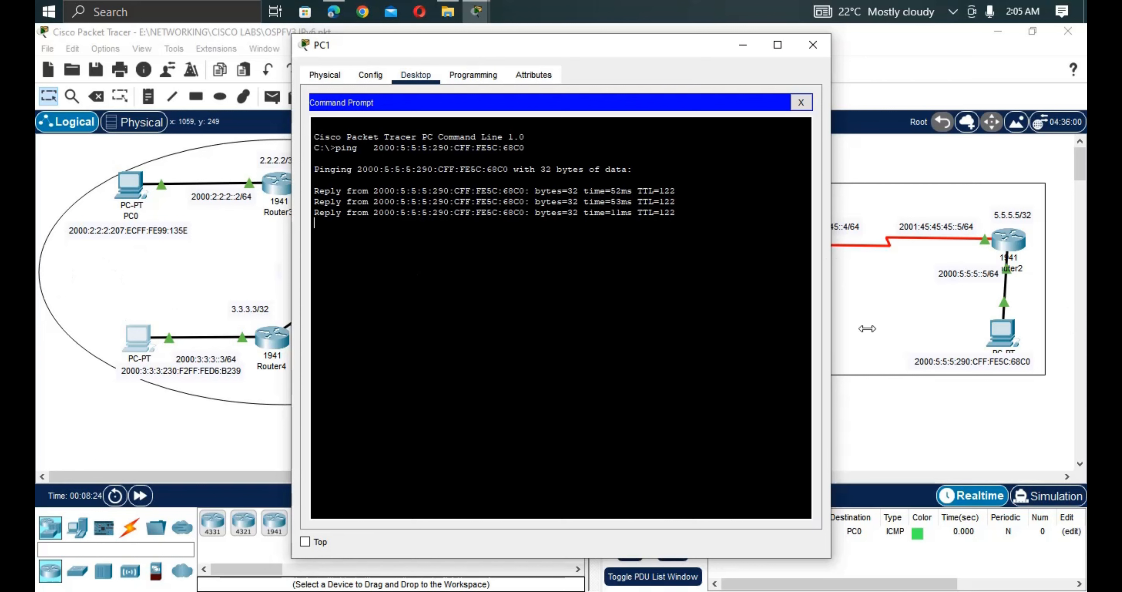
left_click(957, 431)
left_click(129, 342)
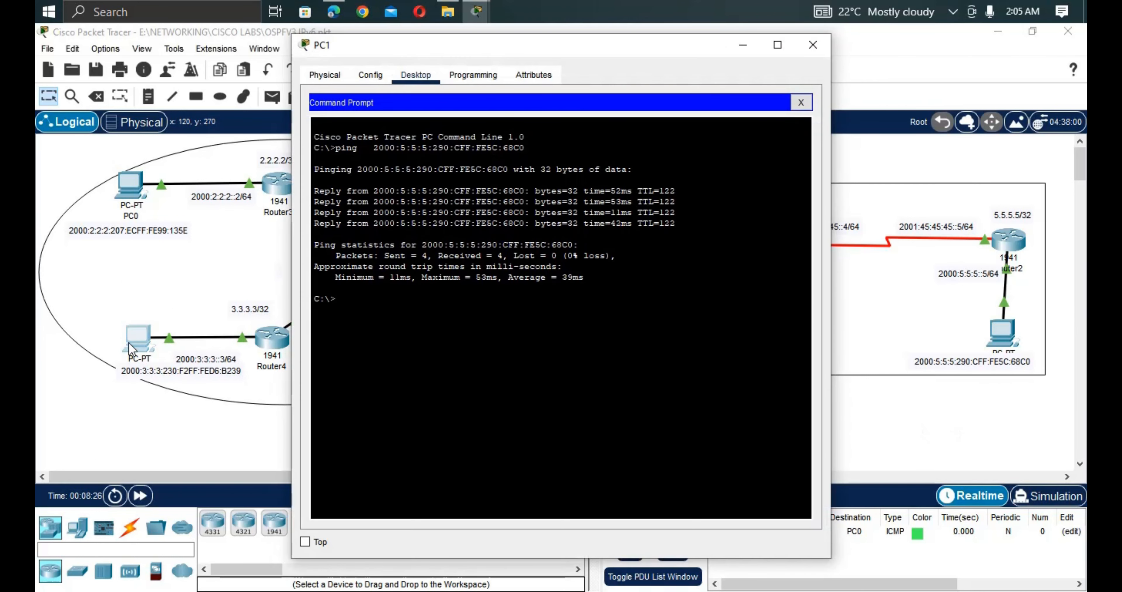
left_click(893, 412)
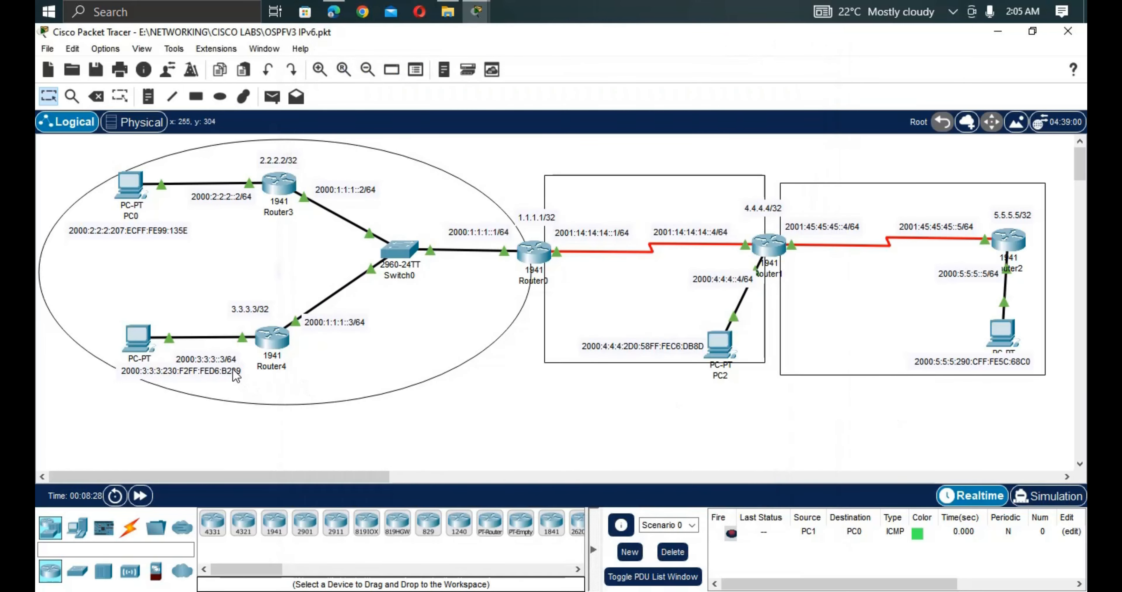
Copy the lower-left PC's address 2000:3:3:3:230:F2FF:FED6:B239 from its note.
left_click(210, 379)
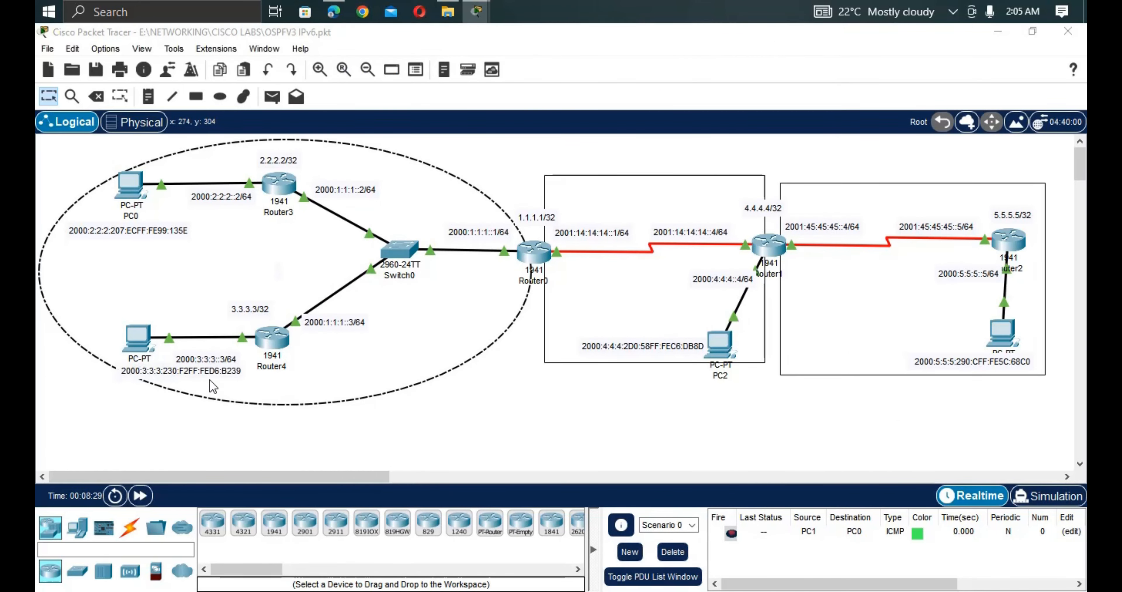
left_click(210, 380)
left_click(239, 371)
double_click(238, 372)
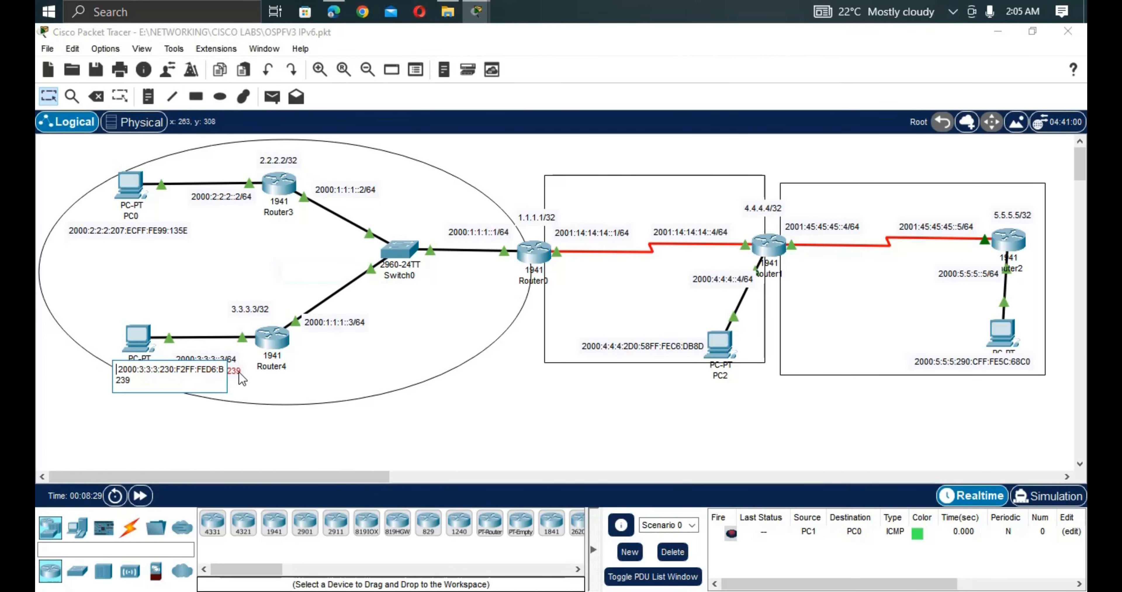
left_click_drag(136, 383, 109, 375)
key("ctrl+c")
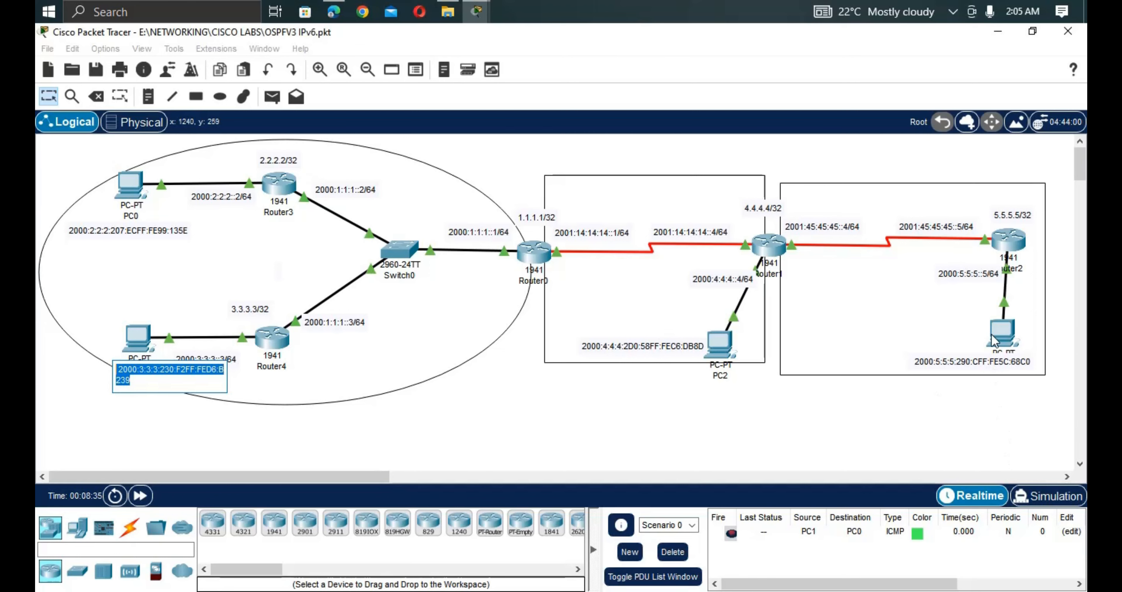
From PC3's command prompt, ping 2000:3:3:3:230:F2FF:FED6:B239 and confirm 0% packet loss.
left_click(1001, 335)
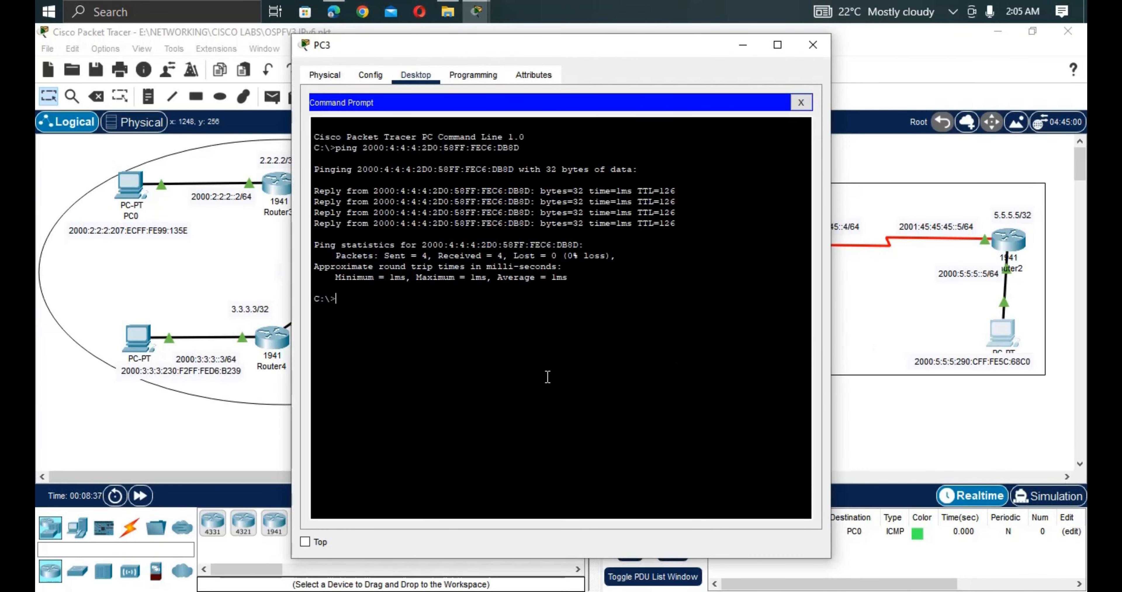
type("ping")
right_click(547, 377)
left_click(576, 398)
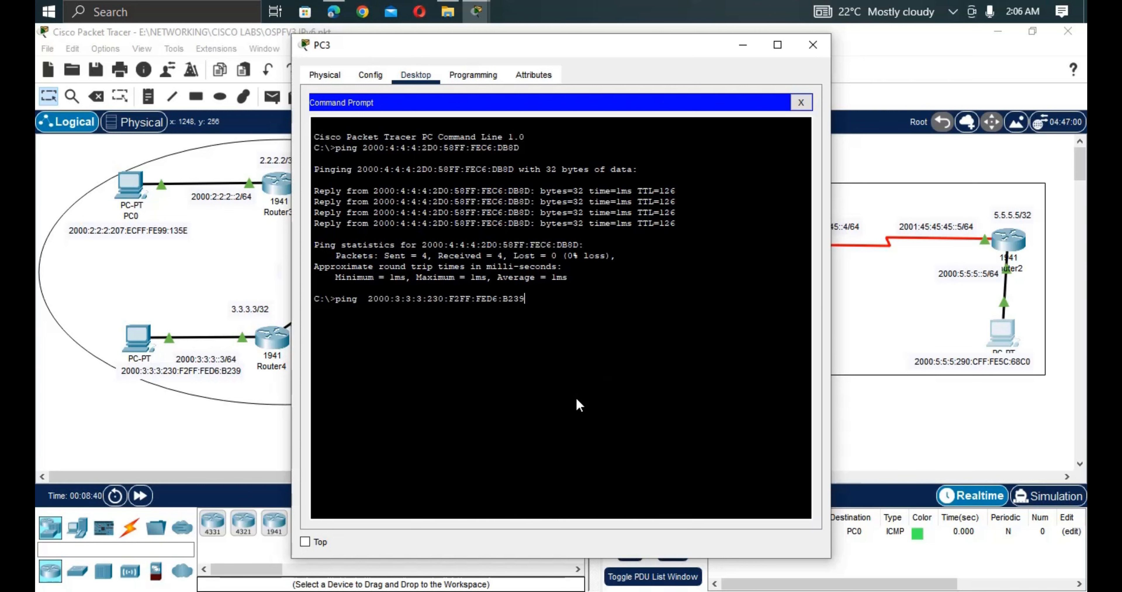
key("Return")
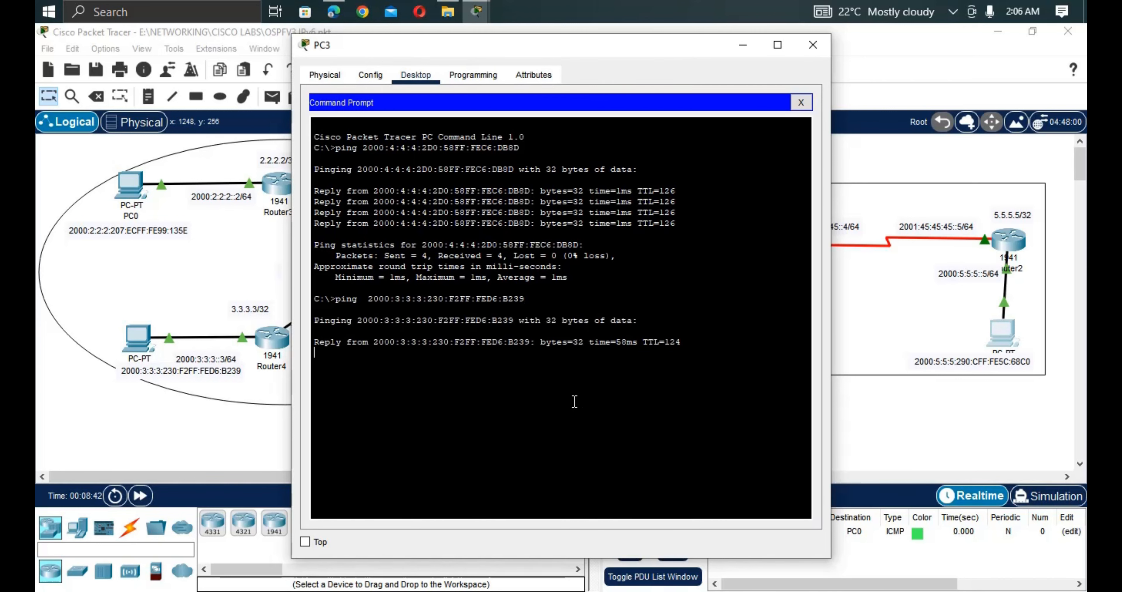
left_click_drag(539, 57, 728, 368)
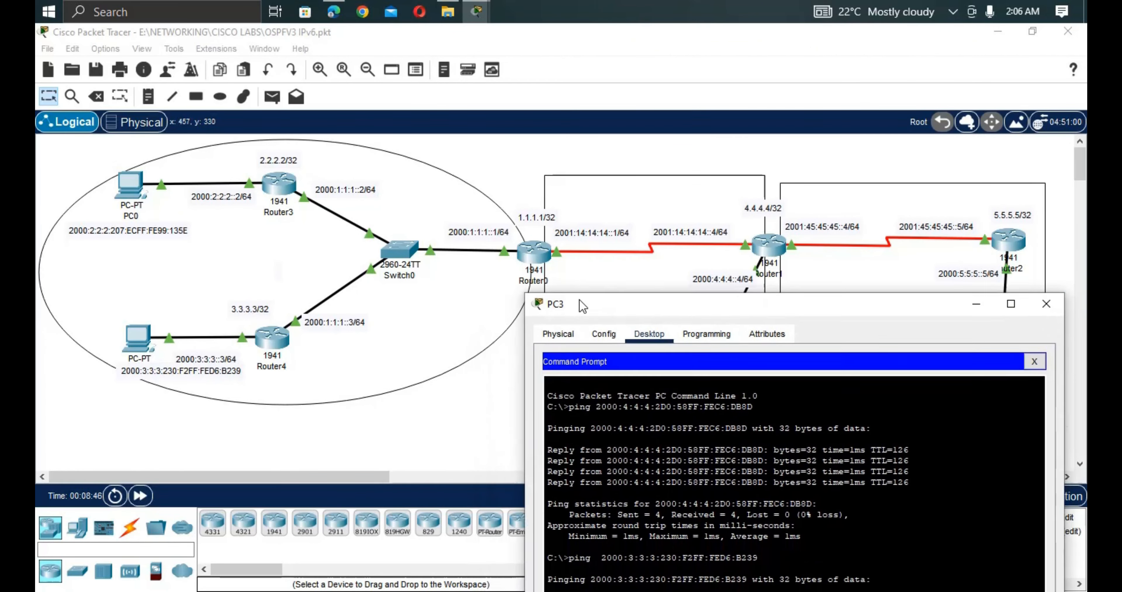
left_click_drag(528, 362, 631, 205)
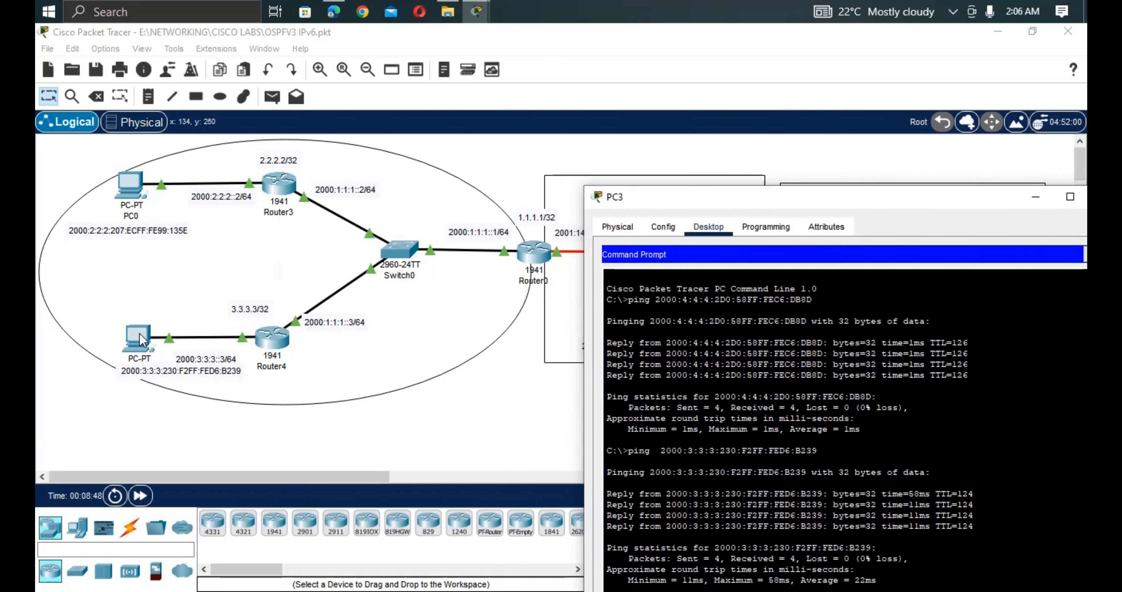
left_click_drag(939, 206, 874, 165)
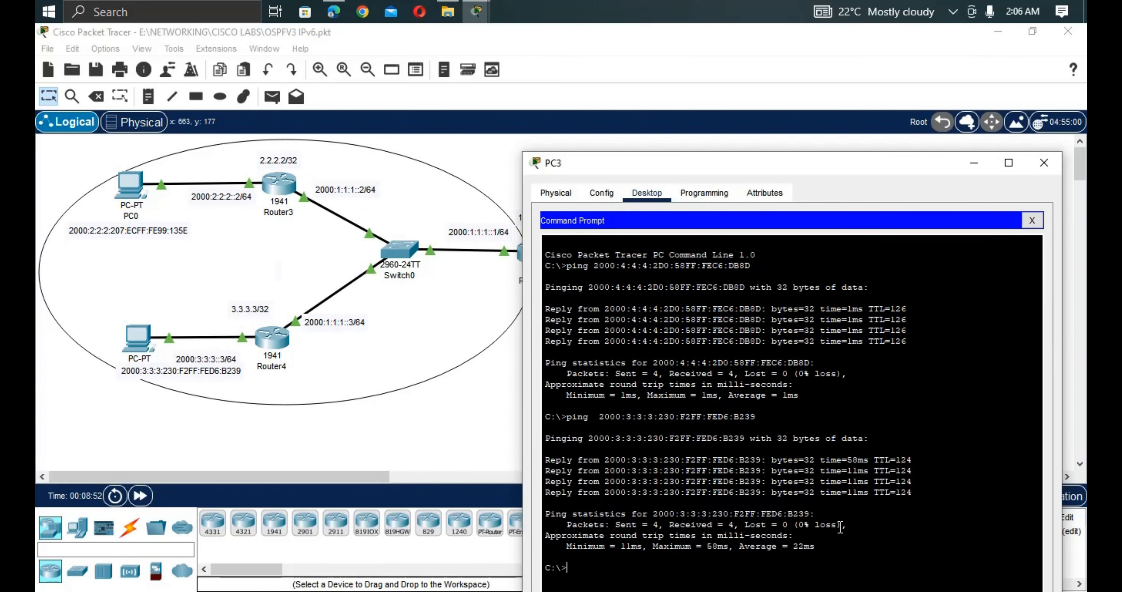
left_click_drag(842, 526, 536, 526)
left_click(425, 417)
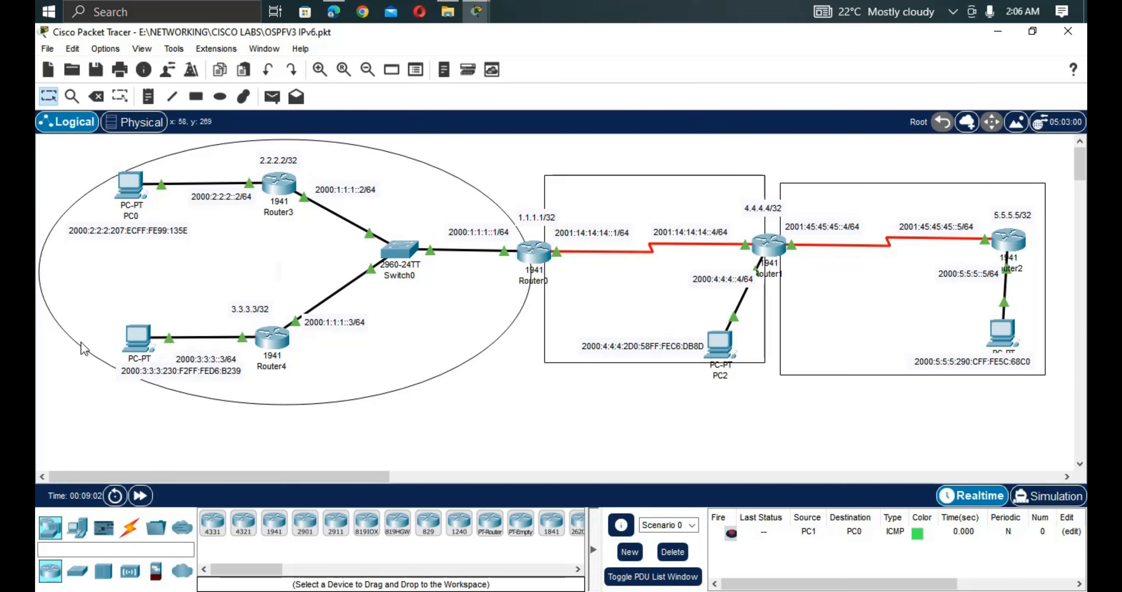
Copy PC2's address and ping 2000:4:4:4:2D0:58FF:FEC6:DB8D from PC1, getting 4 of 4 replies.
double_click(625, 349)
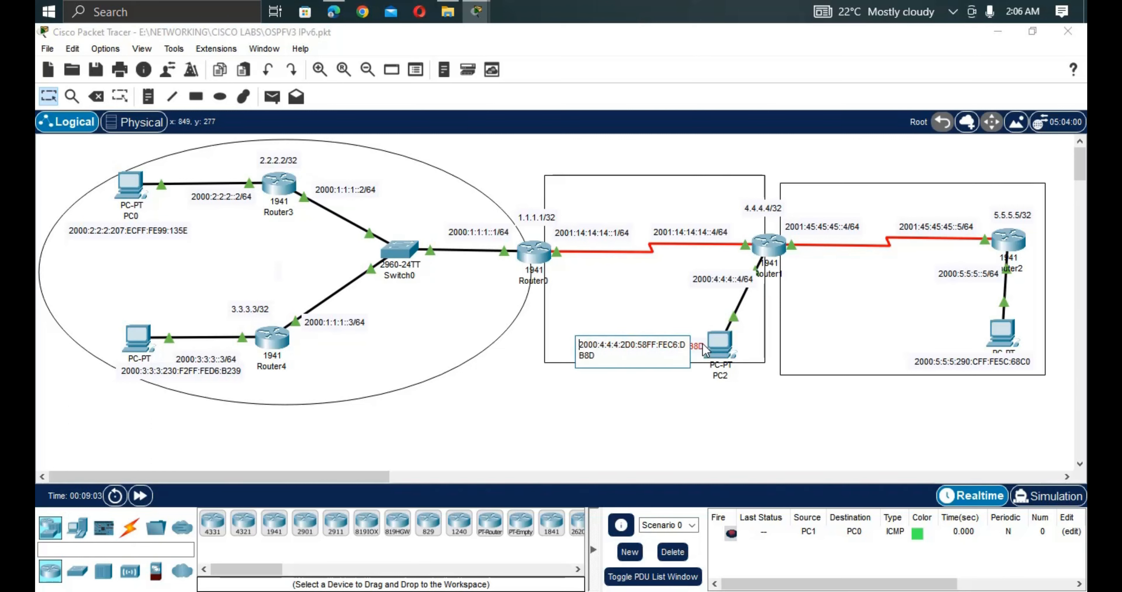
key("ctrl+a")
key("ctrl+c")
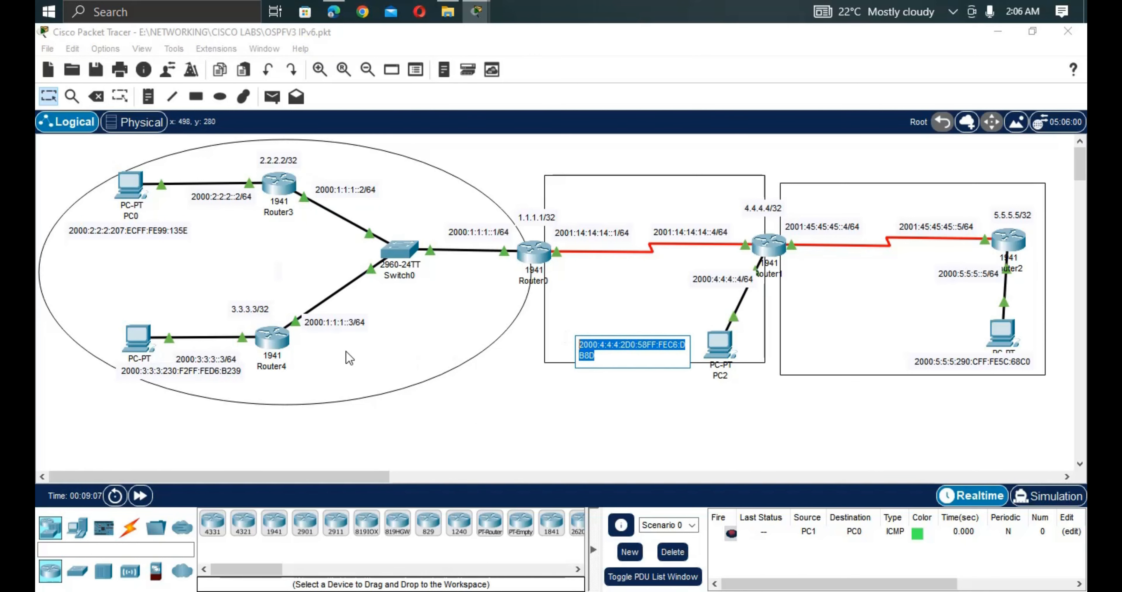
left_click(145, 338)
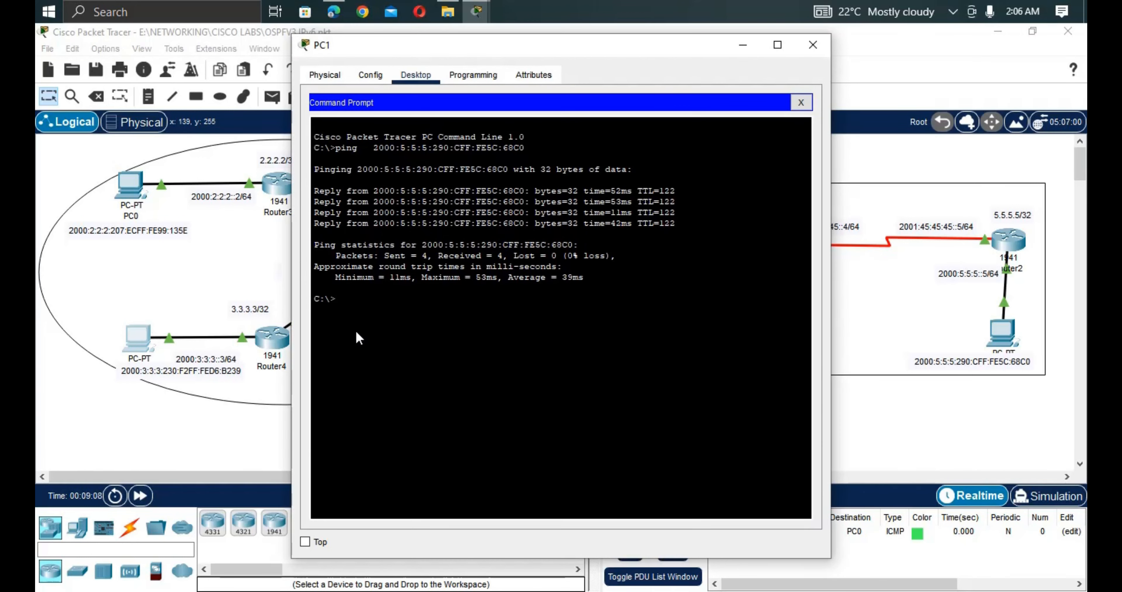
type("ping")
right_click(379, 334)
left_click(413, 371)
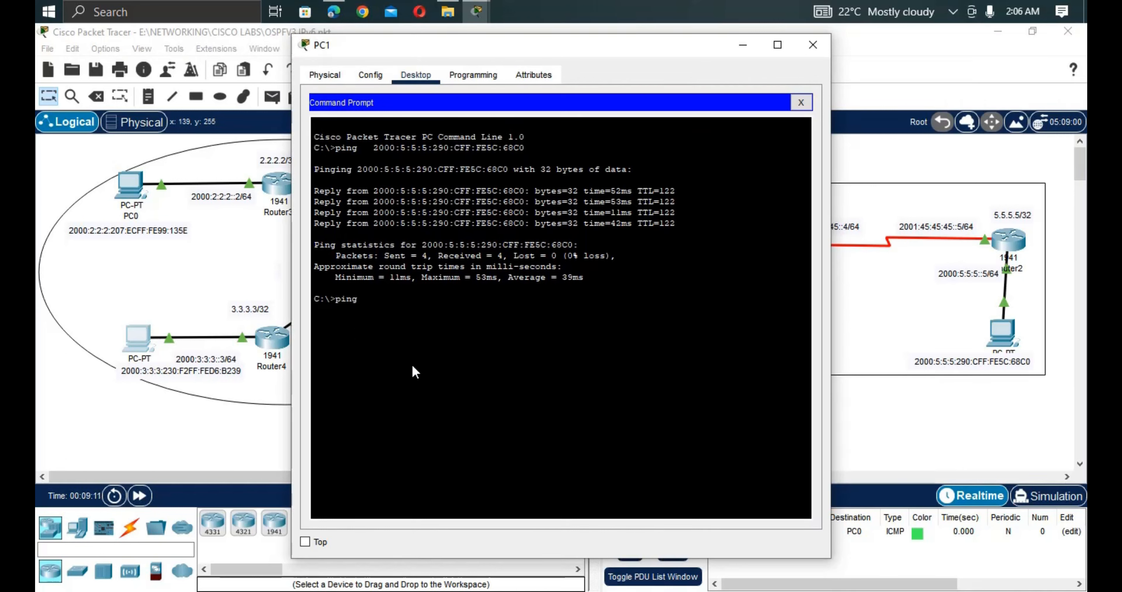
key("Return")
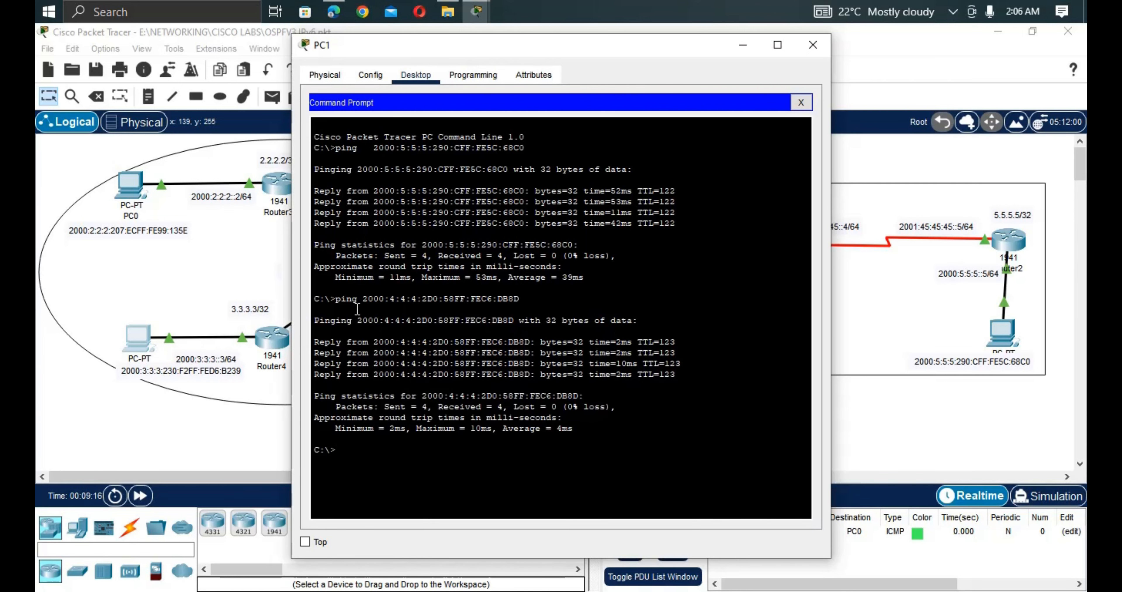
left_click(229, 274)
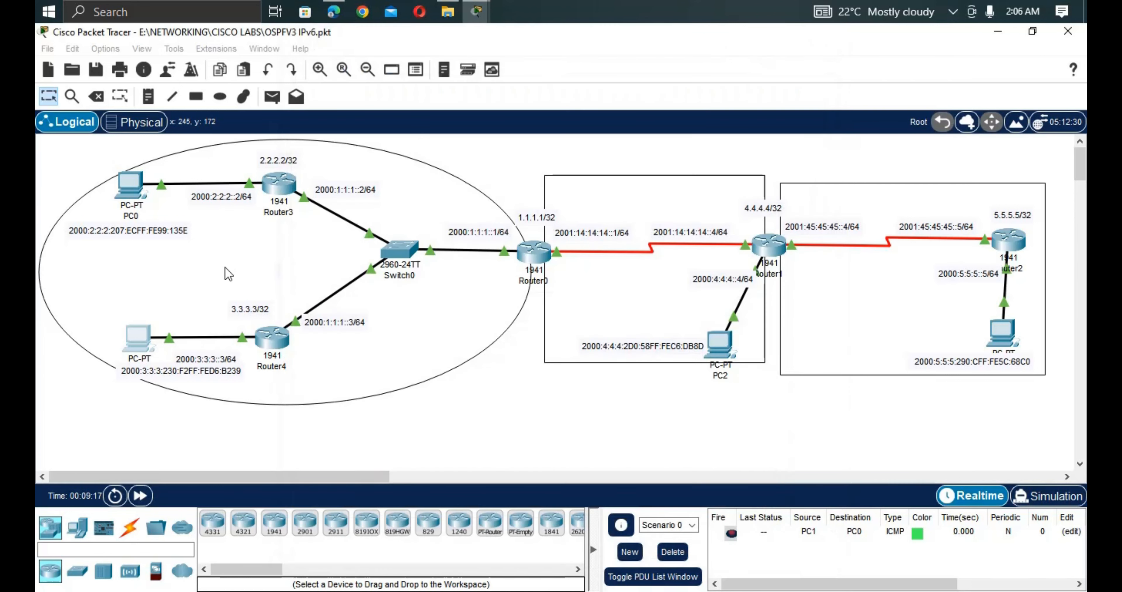
Copy the address 2000:3:3:3:230:F2FF:FED6:B239 from its note.
left_click(242, 373)
double_click(242, 373)
left_click_drag(132, 381, 113, 367)
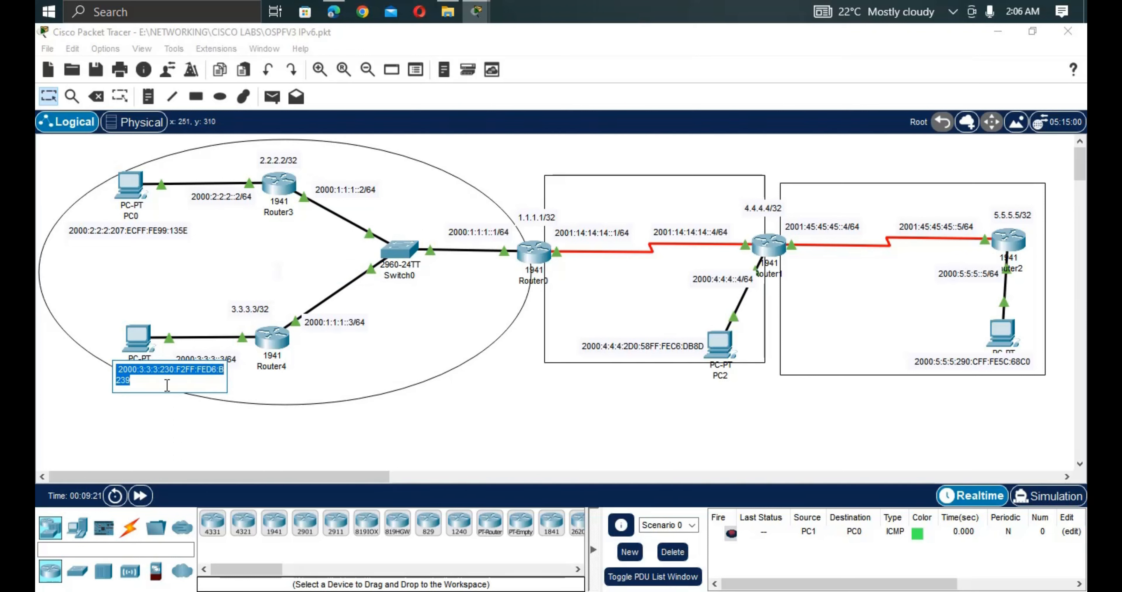
left_click(567, 451)
From PC2's command prompt, ping 2000:3:3:3:230:F2FF:FED6:B239 and close the window after 0% loss.
left_click(720, 344)
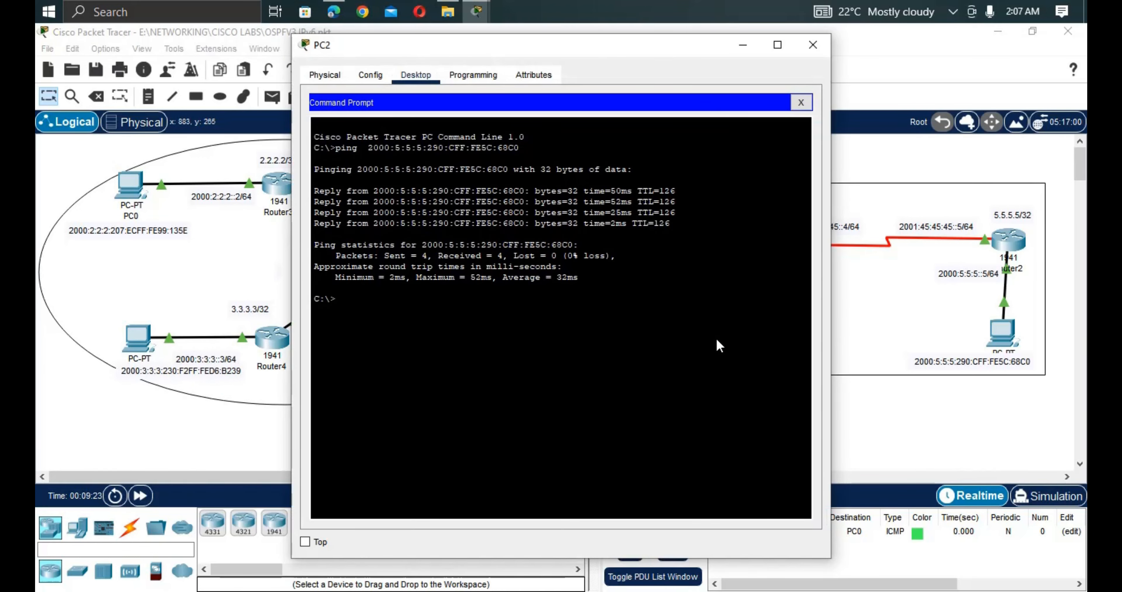
type("ping")
right_click(609, 362)
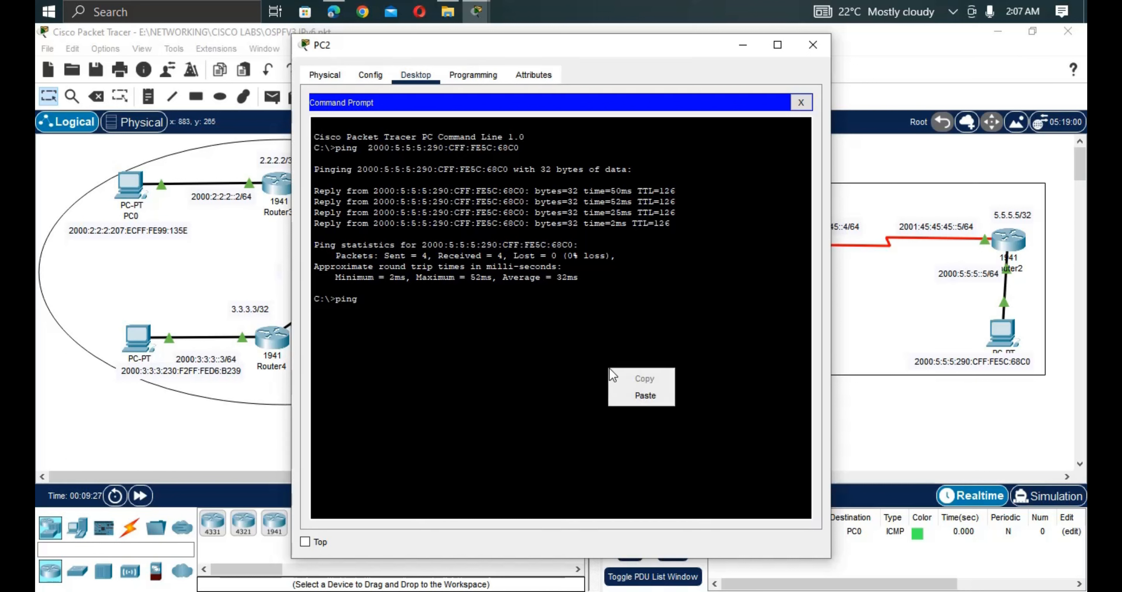
left_click(642, 394)
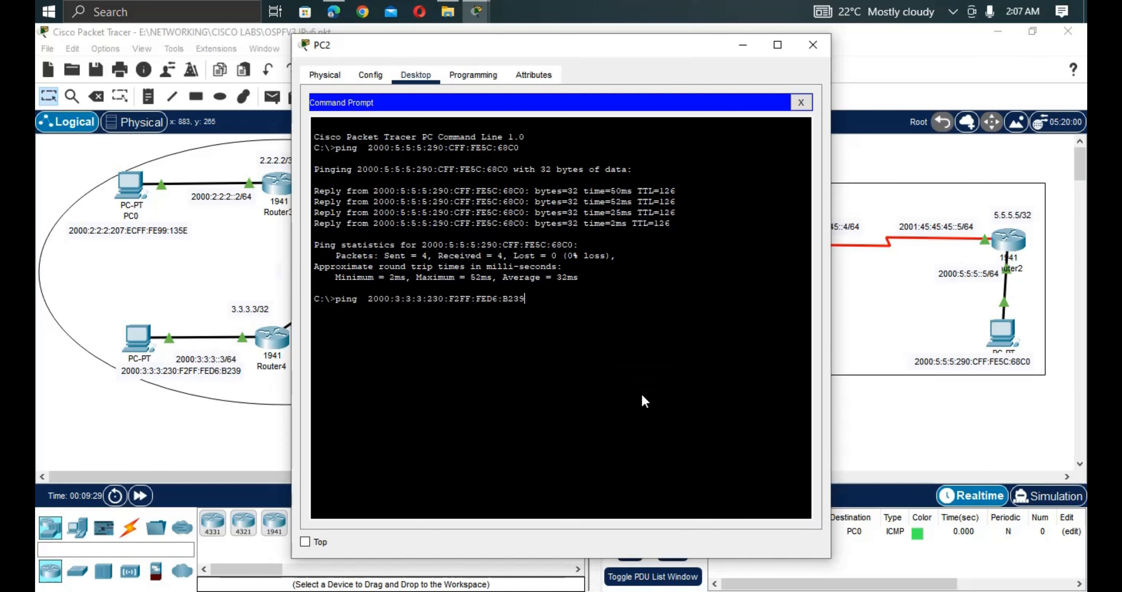
key("Return")
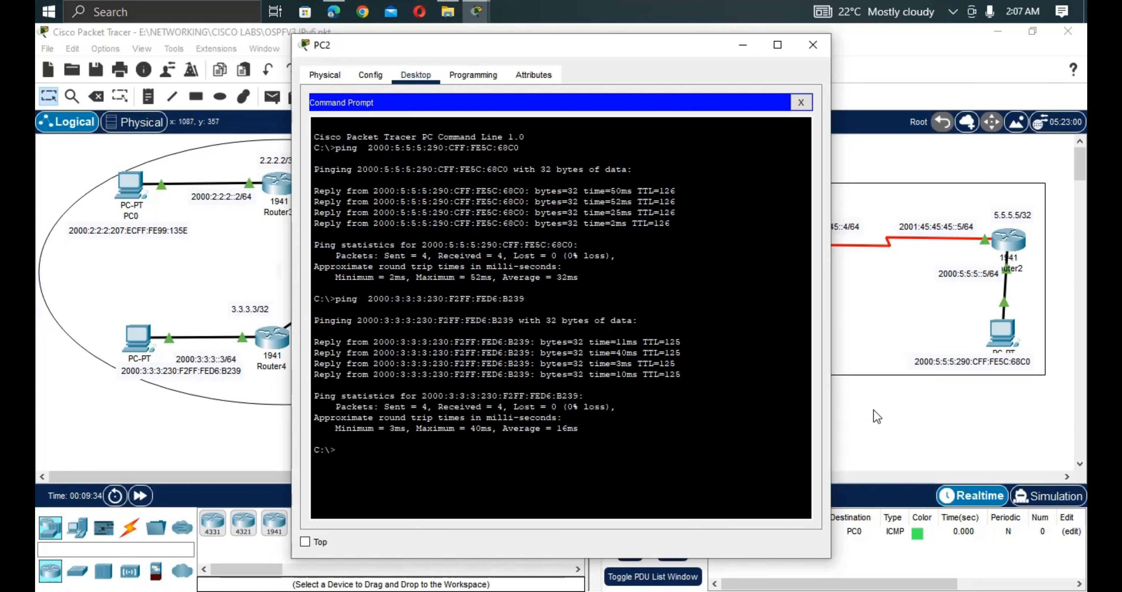
key("alt+F4")
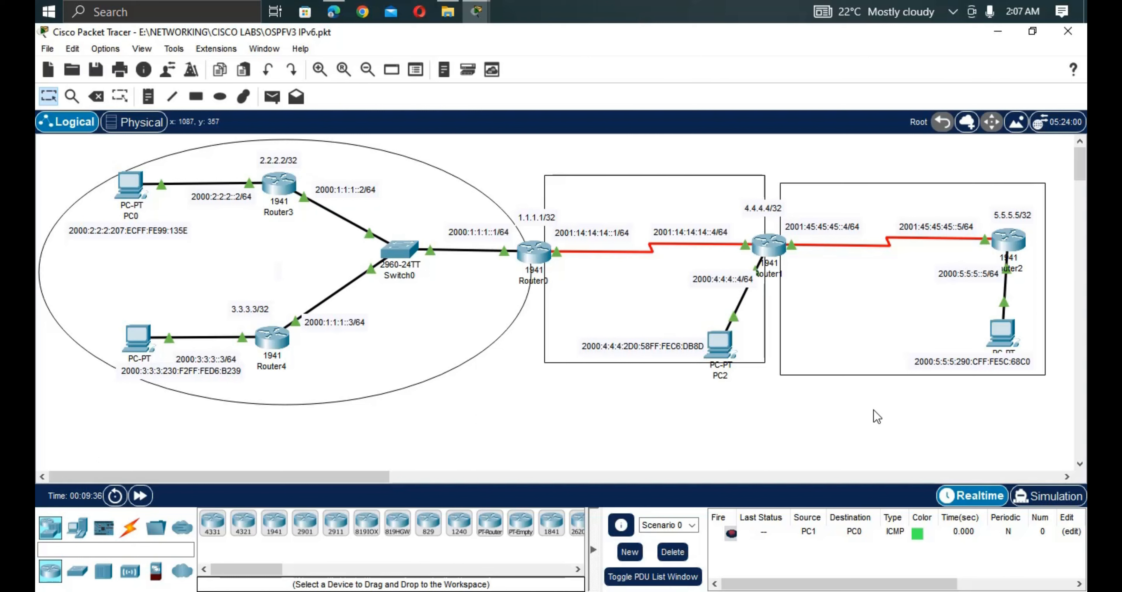